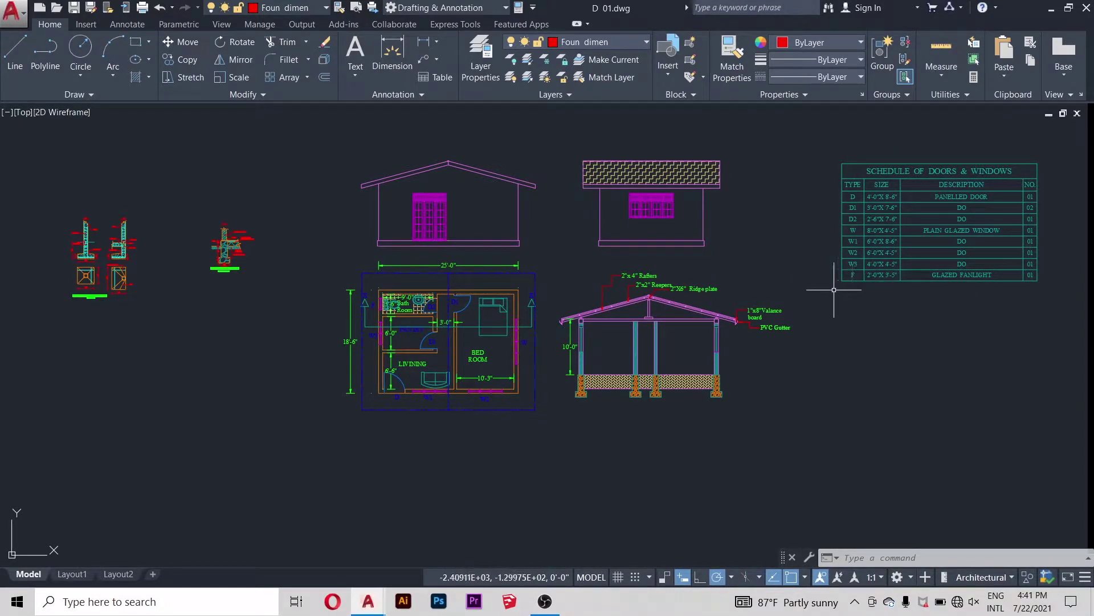
Step: Zoom around the model and check the layer list without changing the current layer
scroll(226, 264, up, 4)
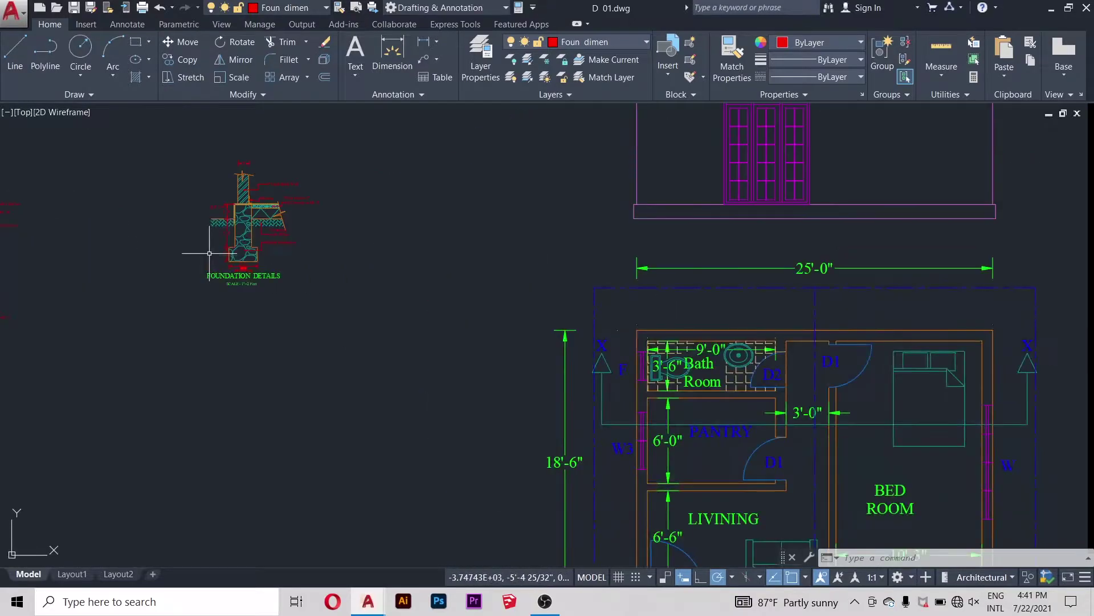
scroll(209, 253, down, 2)
scroll(227, 269, down, 2)
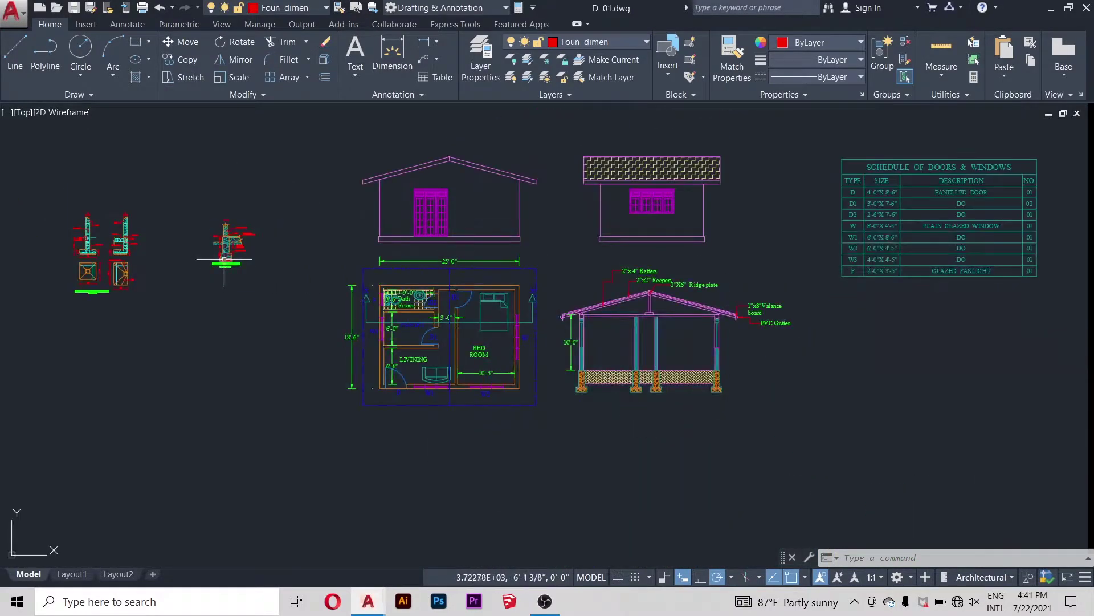
scroll(257, 272, down, 2)
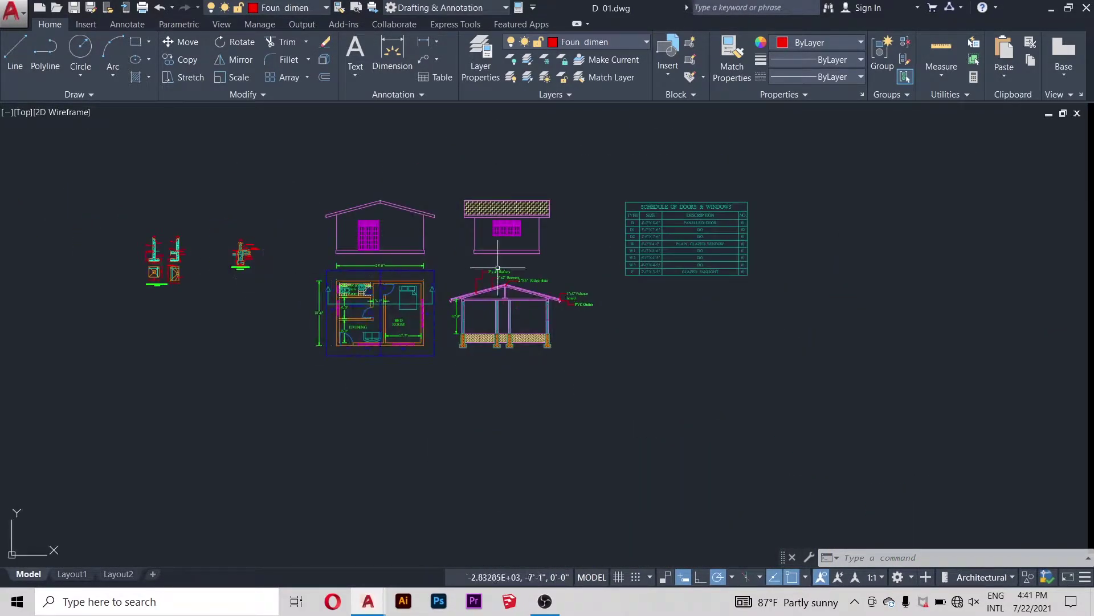
click(629, 43)
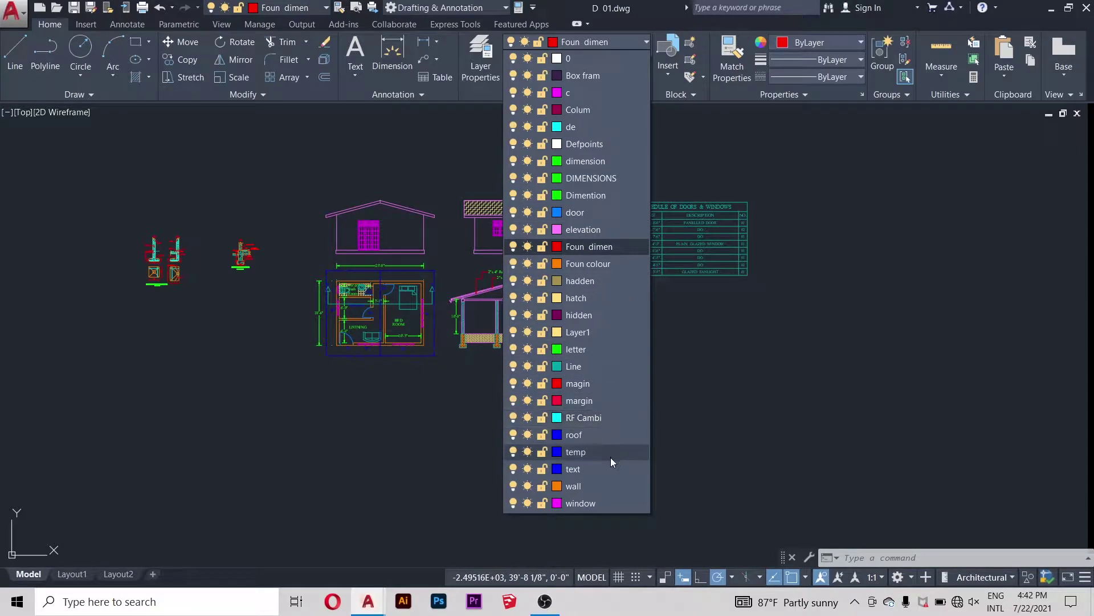
click(685, 171)
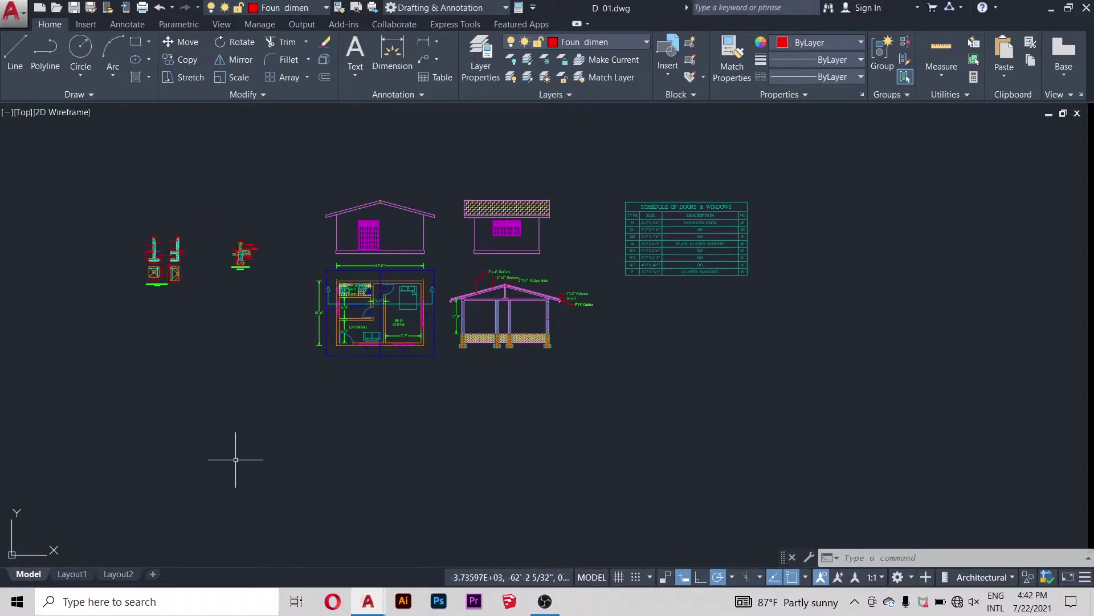
mouse_move(72, 574)
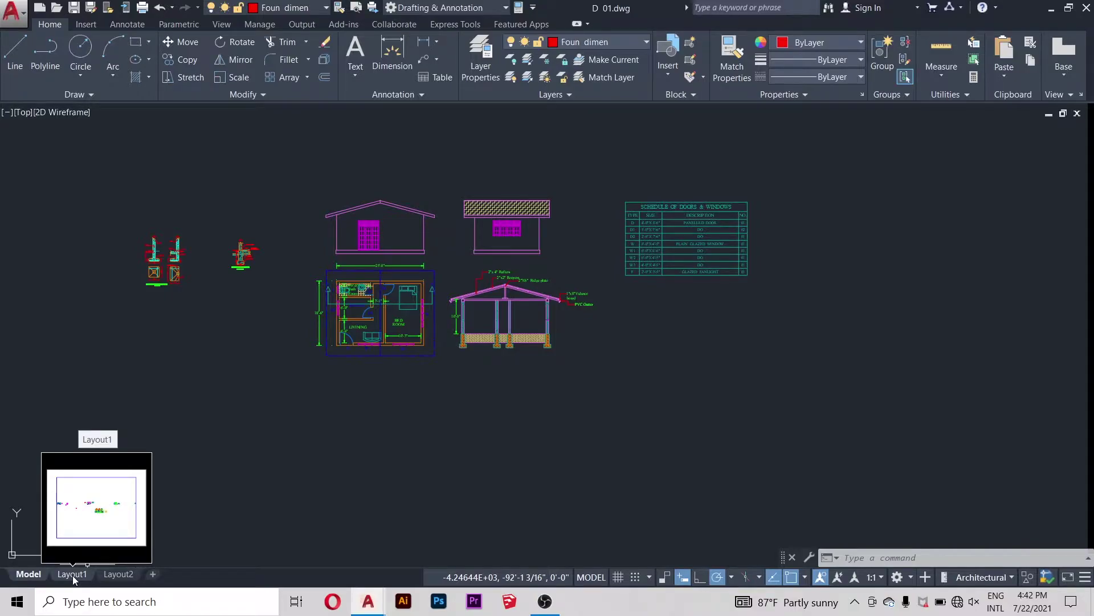
Step: Switch to Layout1 and zoom around the A4, A3, A2 and A1 sheet frames
click(72, 574)
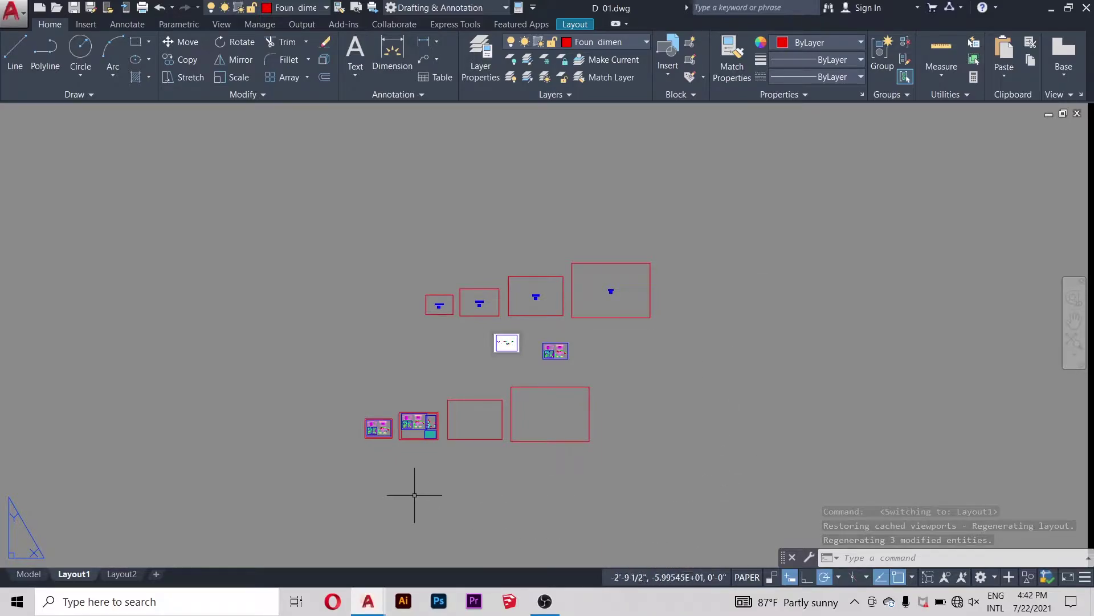
scroll(650, 313, up, 6)
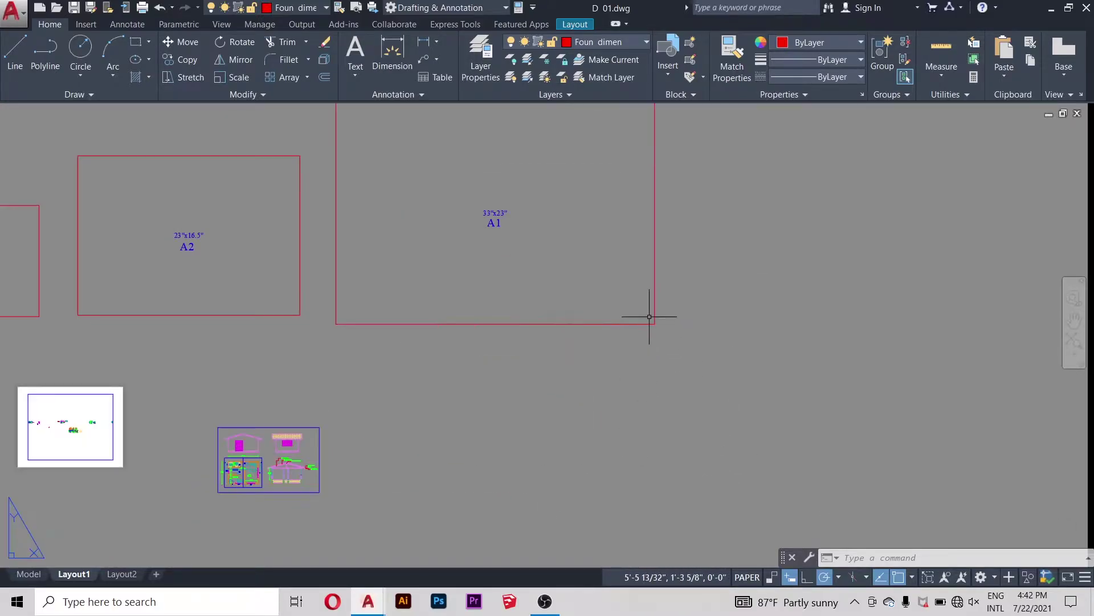
scroll(650, 312, down, 2)
scroll(650, 312, down, 2)
scroll(570, 330, up, 2)
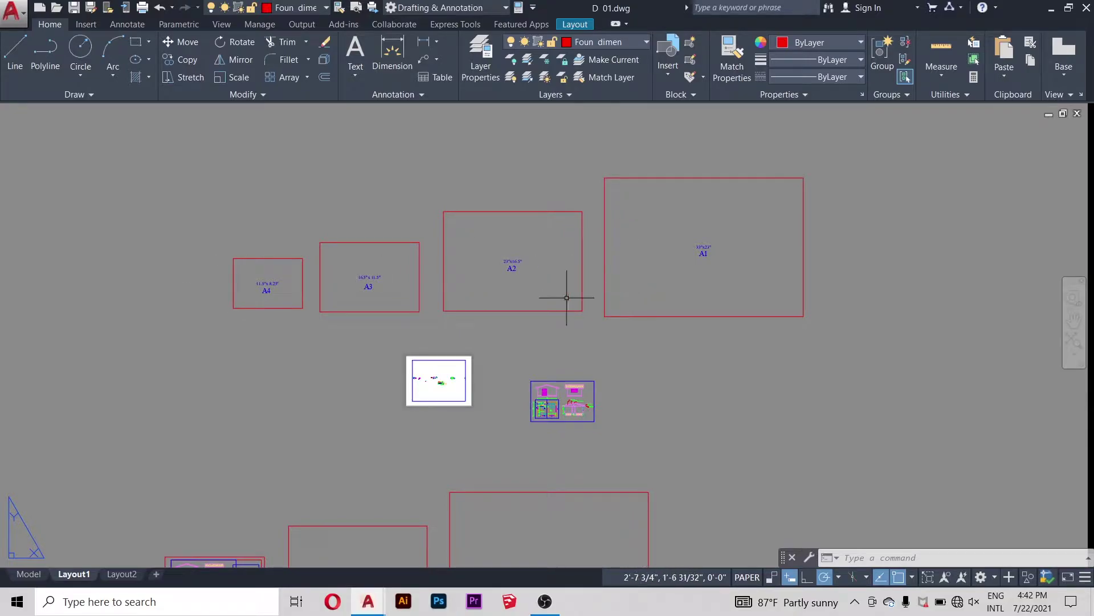
scroll(279, 290, up, 2)
scroll(264, 279, up, 2)
scroll(266, 274, up, 2)
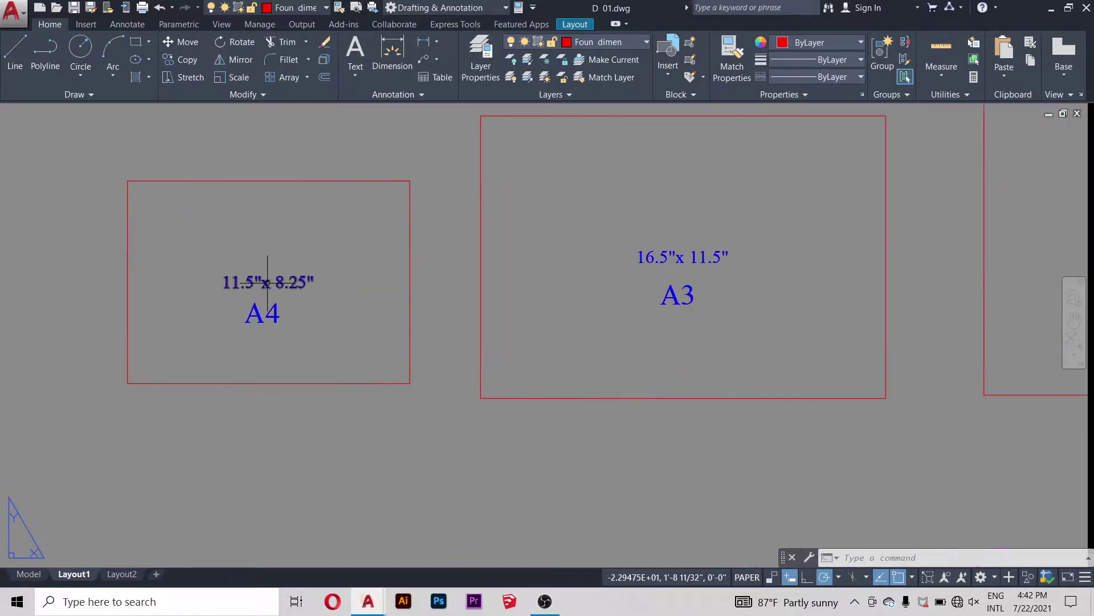
scroll(337, 319, down, 2)
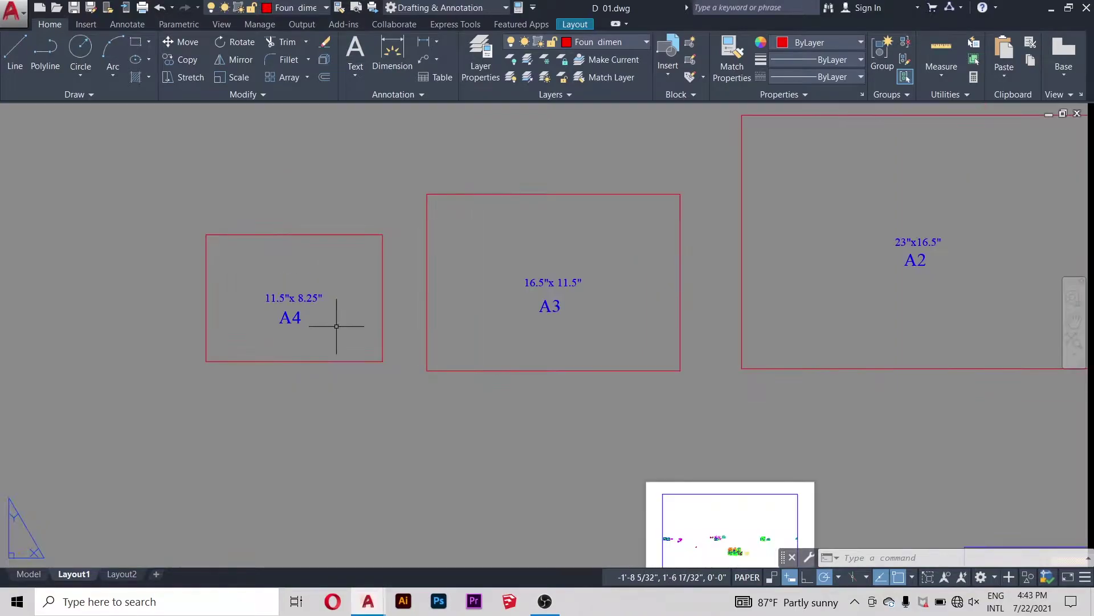
scroll(339, 319, down, 2)
scroll(516, 337, up, 2)
scroll(515, 337, down, 2)
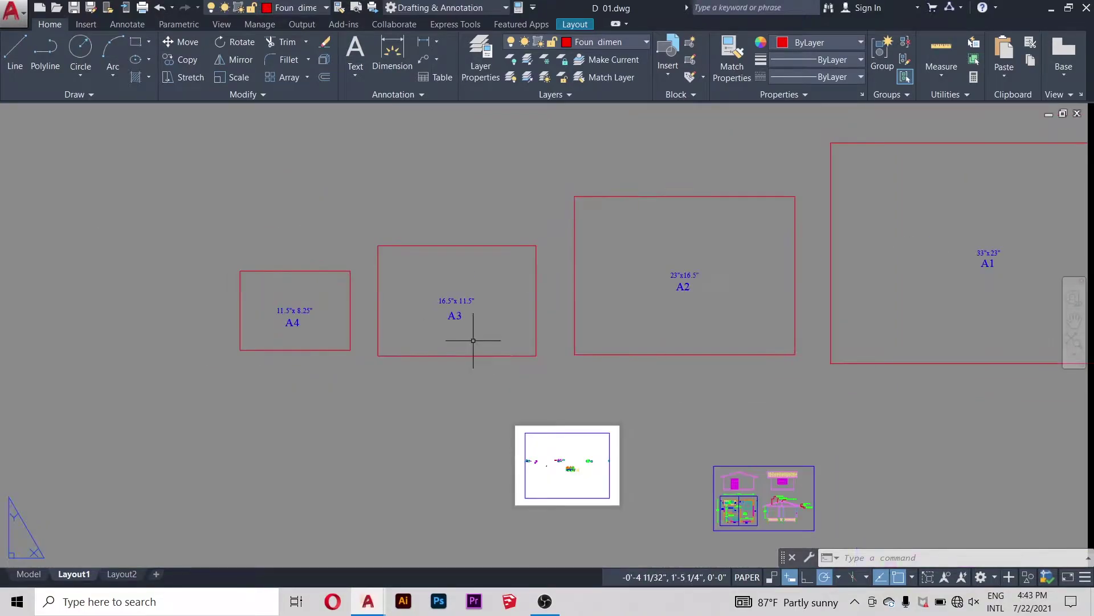
scroll(256, 327, up, 4)
scroll(256, 326, down, 4)
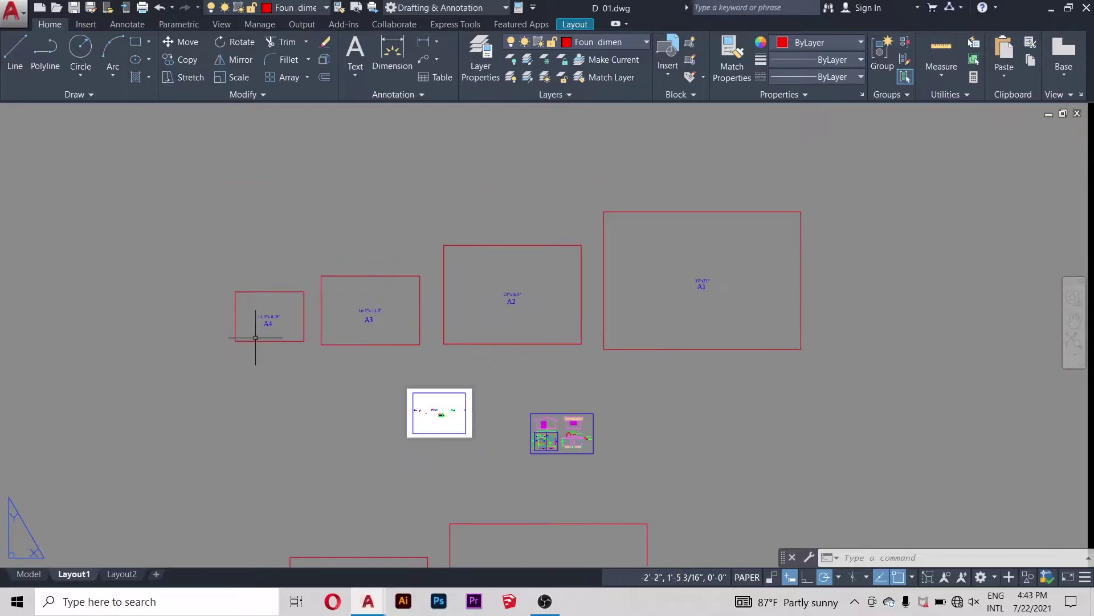
scroll(392, 312, up, 4)
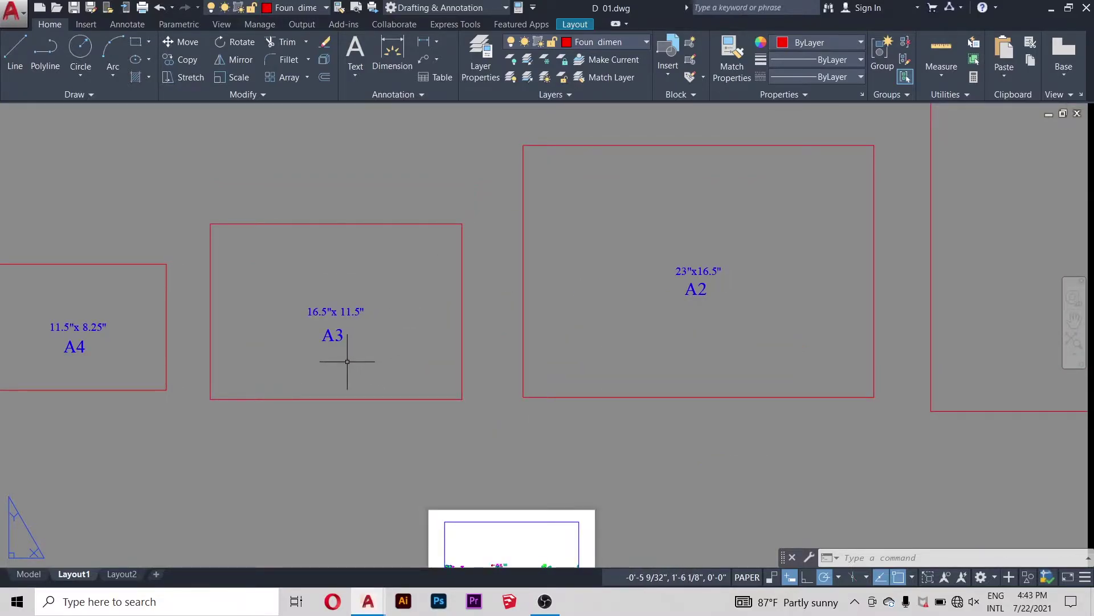
scroll(348, 361, down, 2)
scroll(660, 317, up, 4)
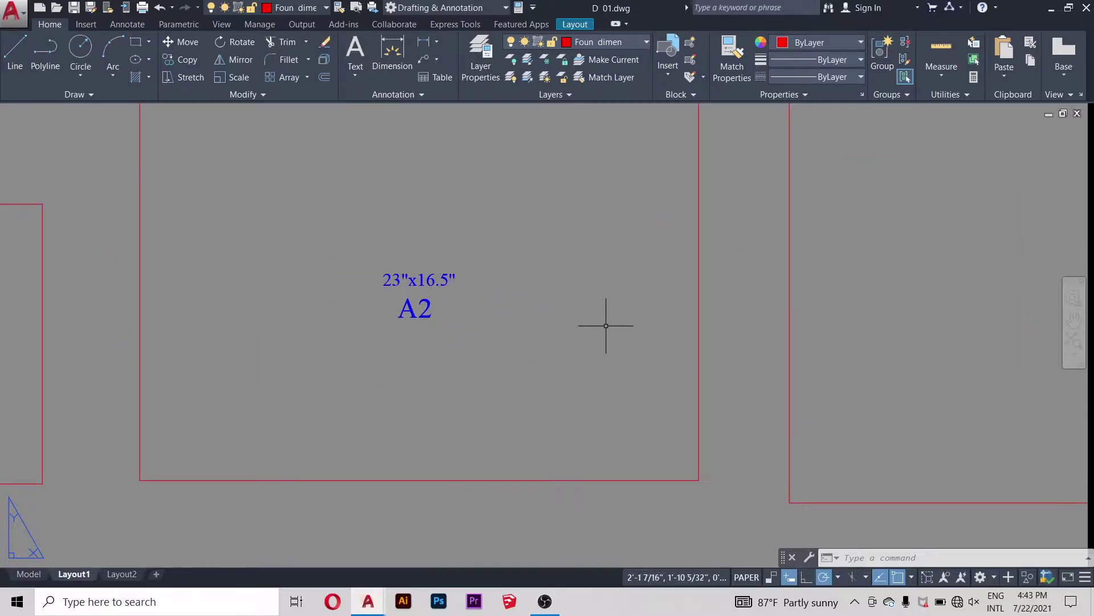
scroll(606, 326, down, 4)
scroll(946, 298, up, 2)
scroll(953, 288, down, 2)
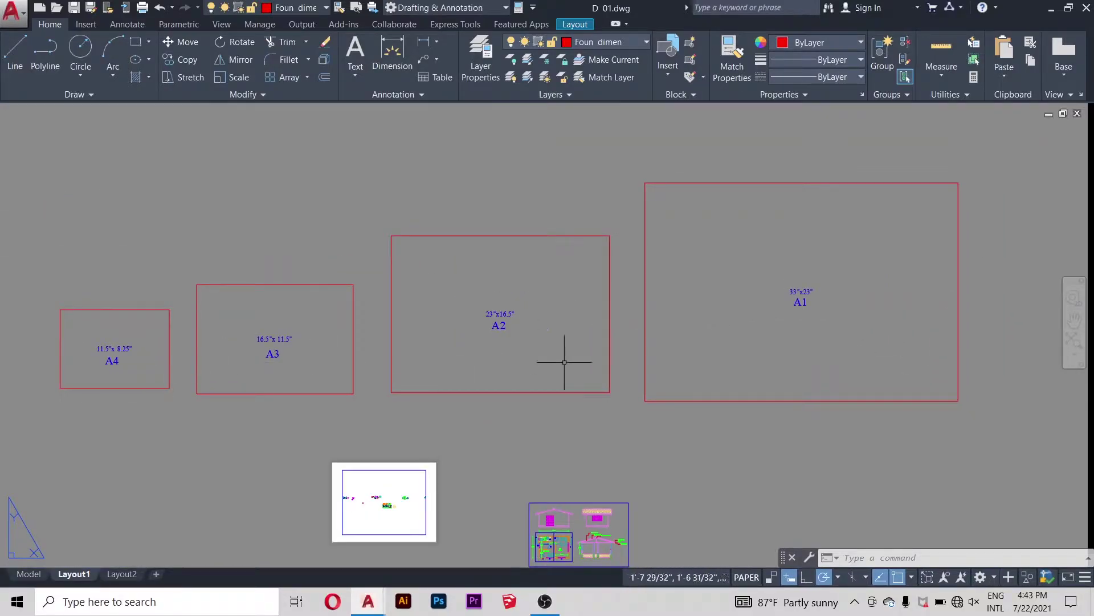
scroll(752, 373, down, 2)
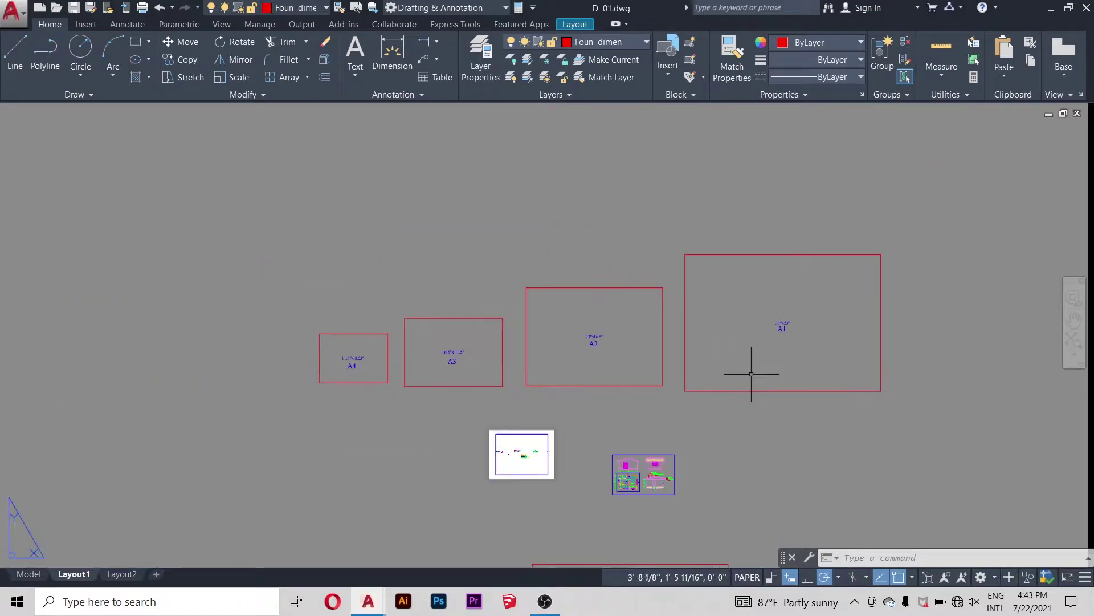
scroll(912, 379, up, 2)
scroll(648, 366, down, 4)
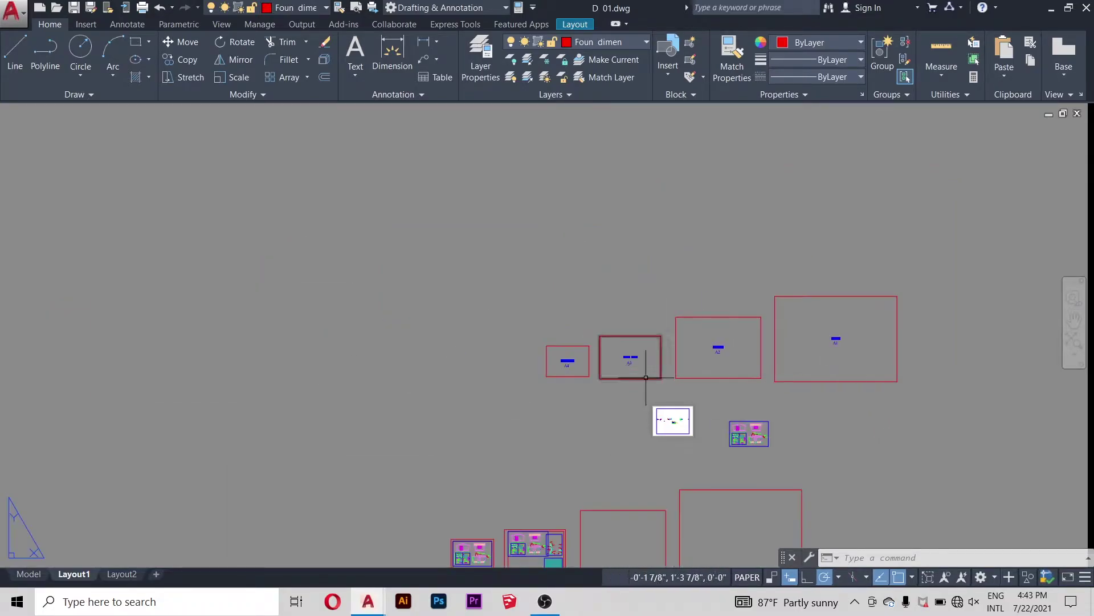
scroll(606, 364, up, 6)
scroll(443, 388, up, 4)
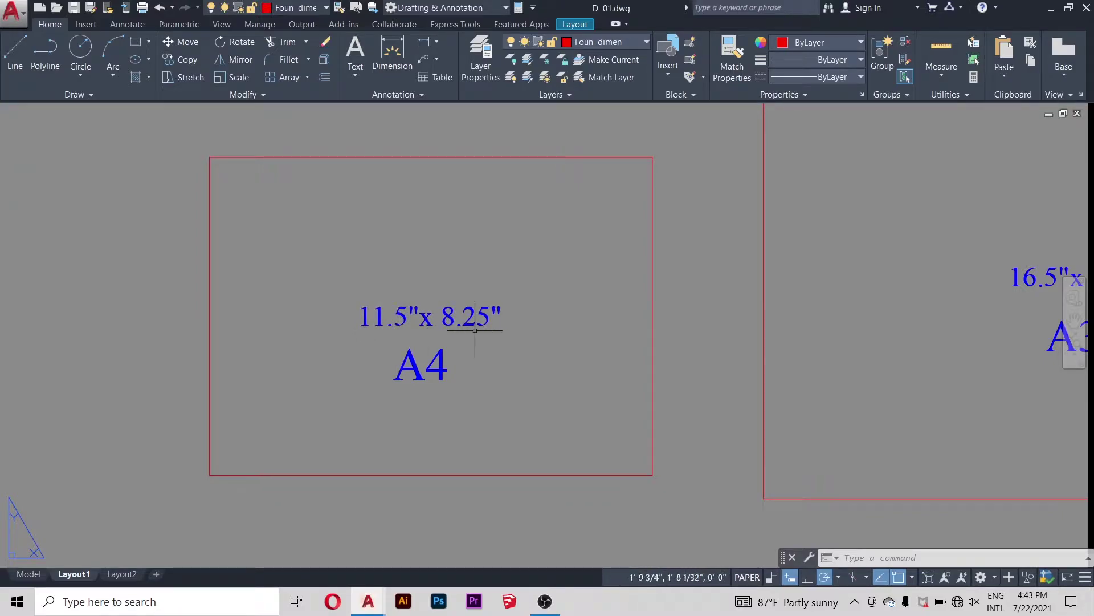
scroll(486, 333, down, 4)
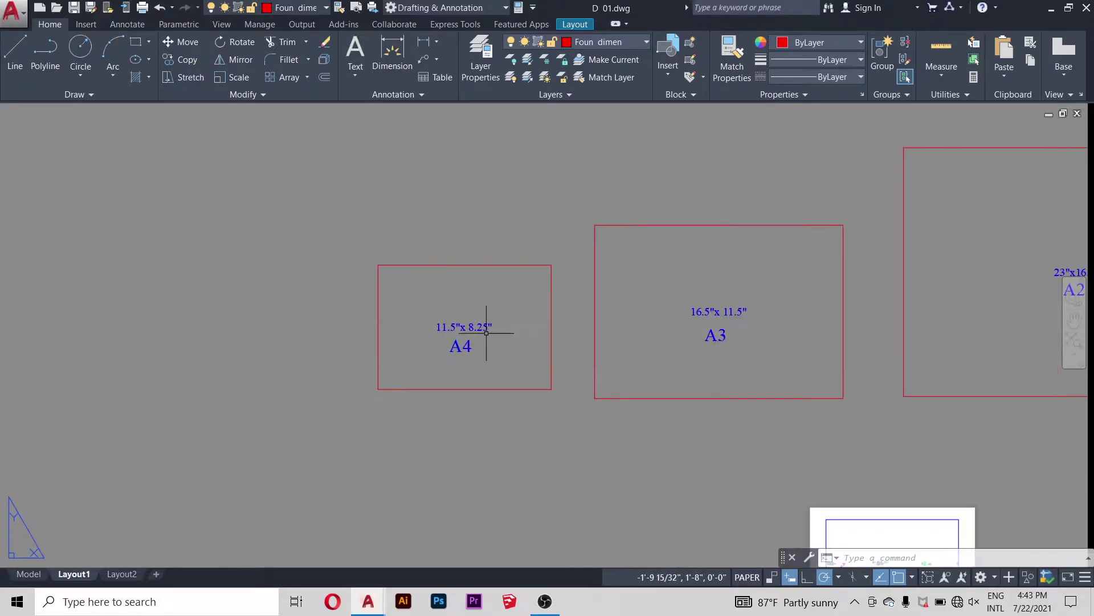
scroll(496, 353, down, 2)
scroll(717, 335, up, 4)
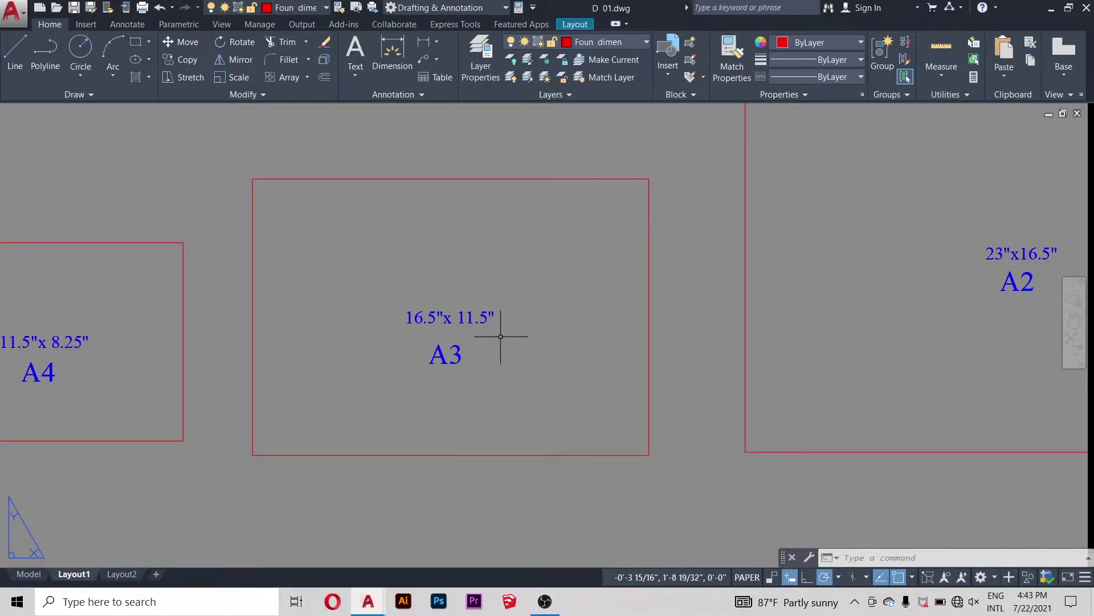
scroll(500, 337, down, 3)
scroll(672, 318, up, 3)
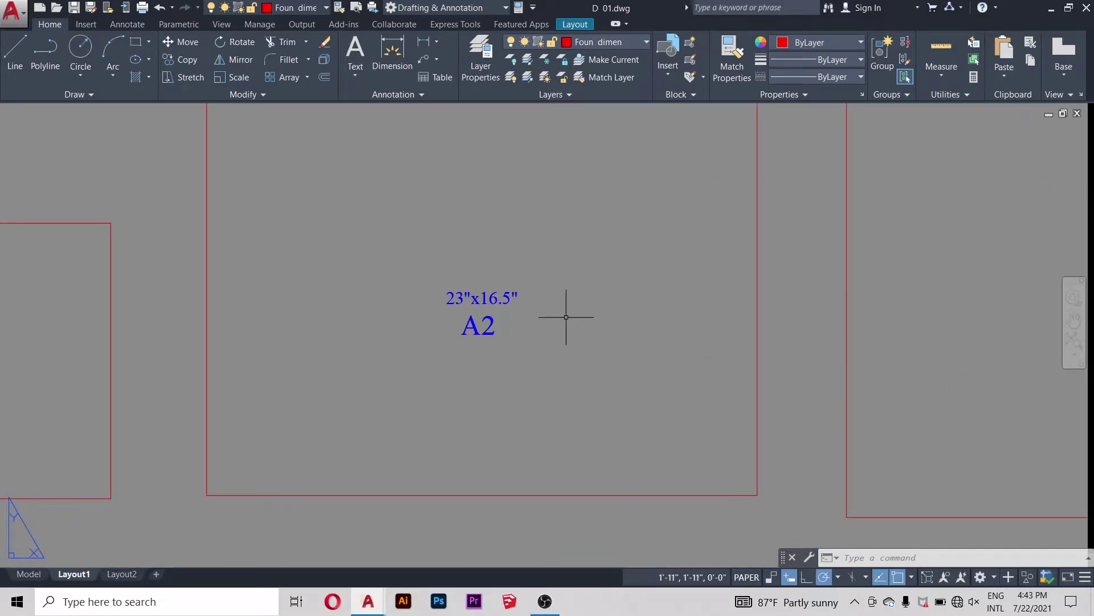
scroll(542, 301, up, 2)
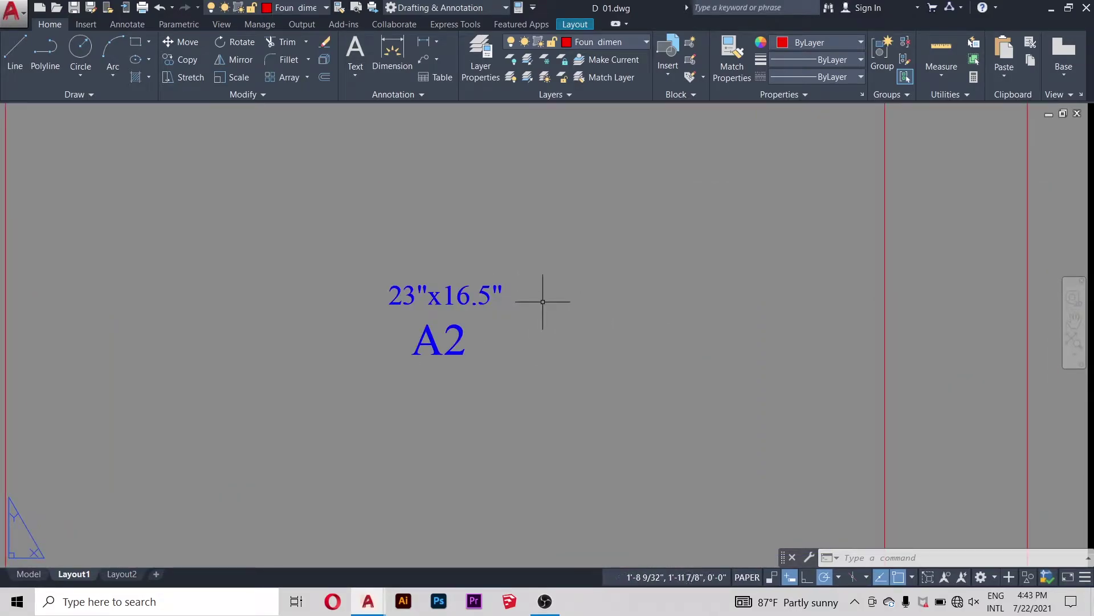
scroll(542, 301, down, 1)
scroll(506, 313, down, 3)
scroll(718, 310, up, 4)
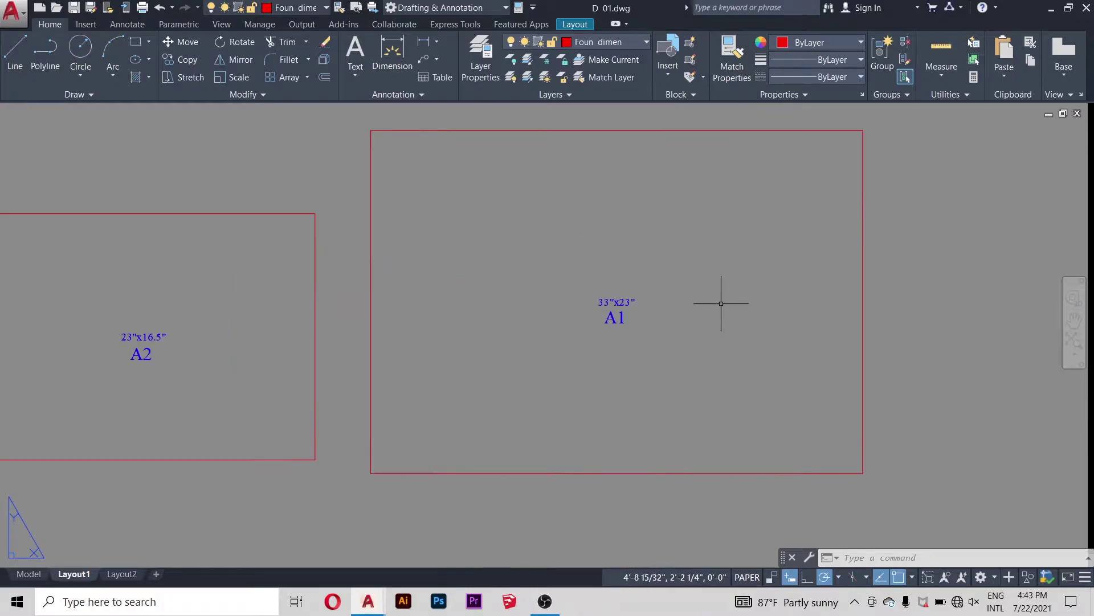
scroll(629, 308, up, 4)
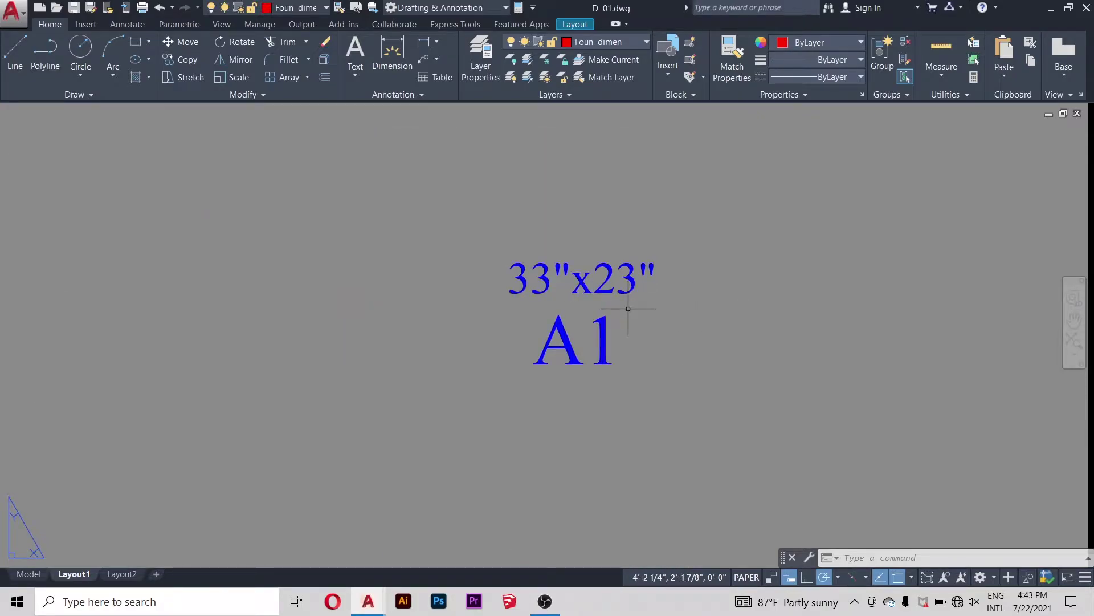
scroll(632, 308, down, 1)
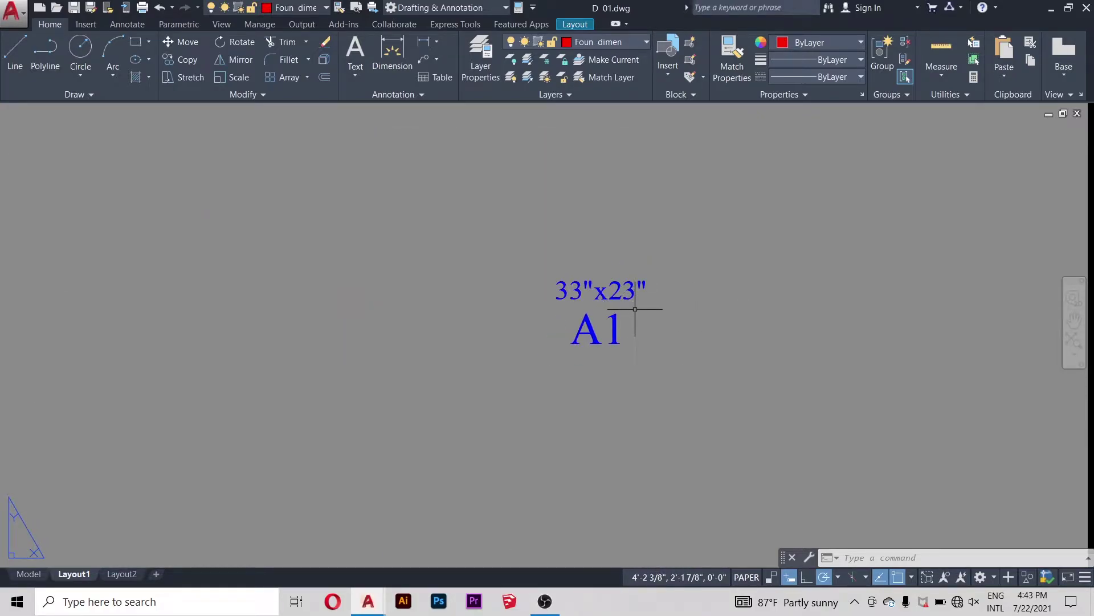
scroll(635, 309, down, 4)
scroll(636, 311, down, 4)
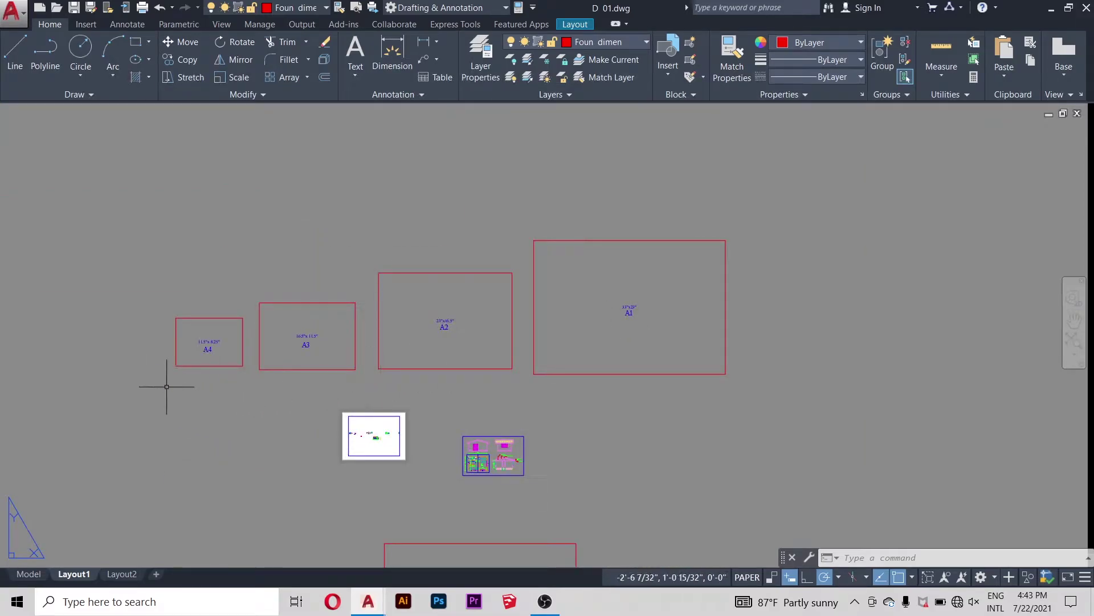
scroll(168, 383, up, 1)
scroll(177, 372, down, 1)
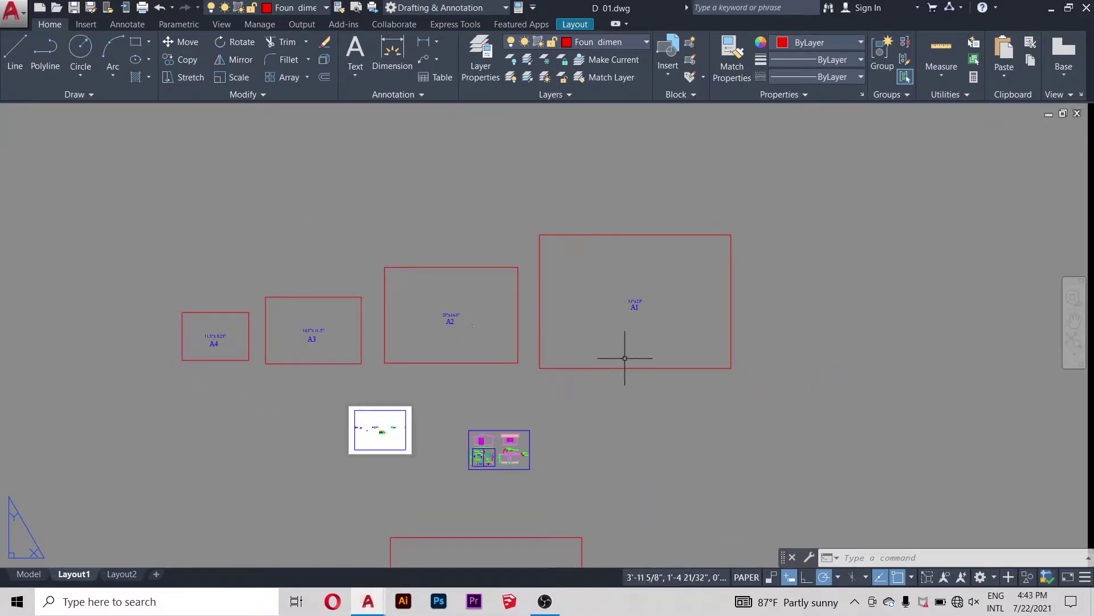
scroll(477, 355, down, 2)
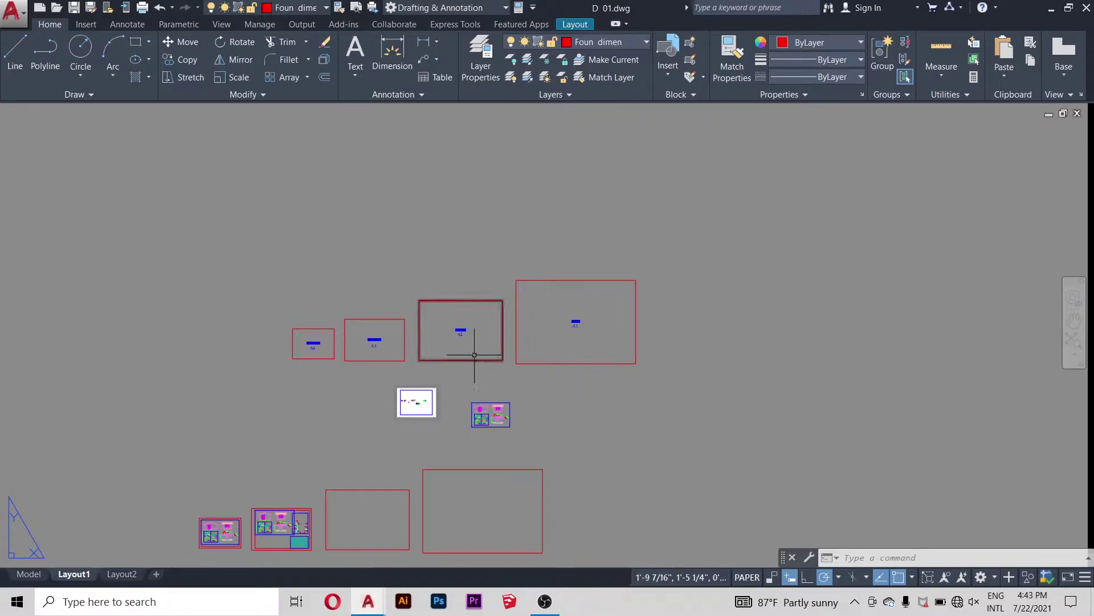
scroll(365, 394, up, 5)
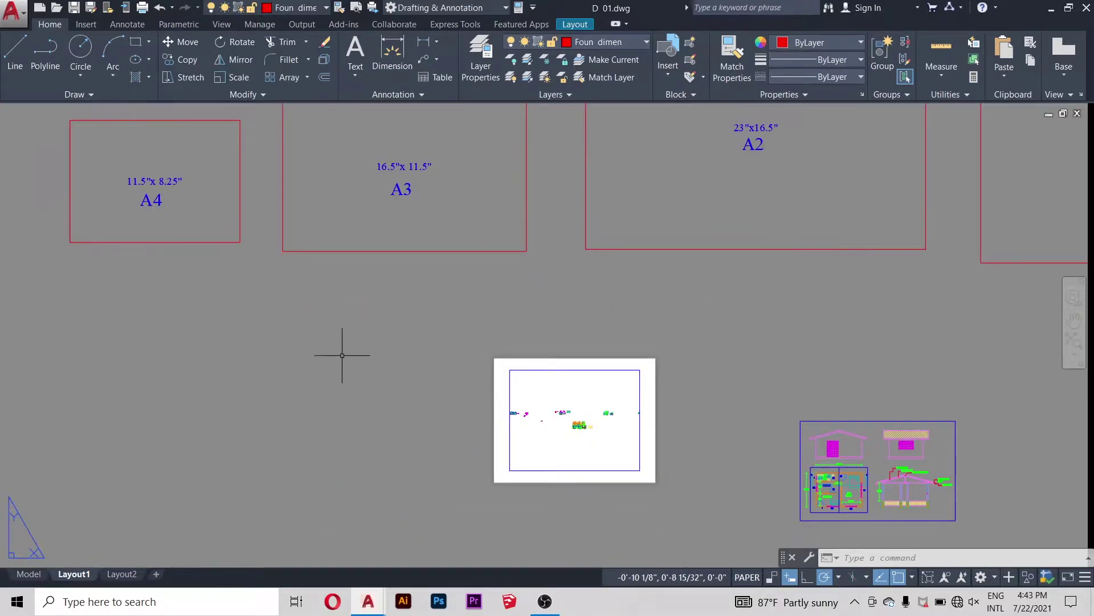
scroll(342, 355, down, 4)
scroll(479, 399, up, 2)
scroll(416, 378, up, 2)
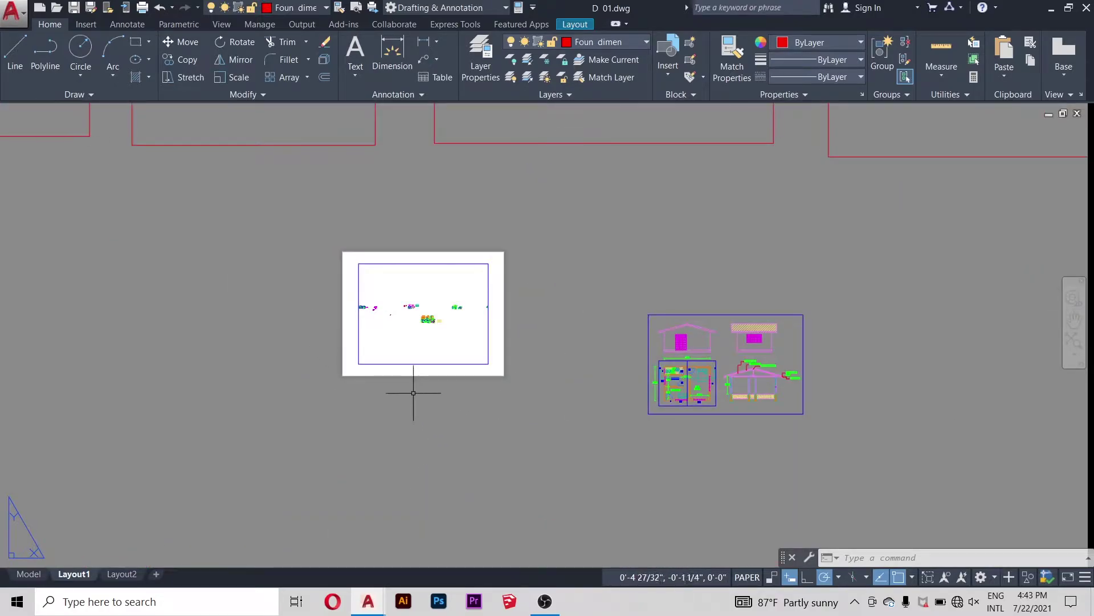
scroll(388, 350, up, 3)
scroll(411, 369, down, 2)
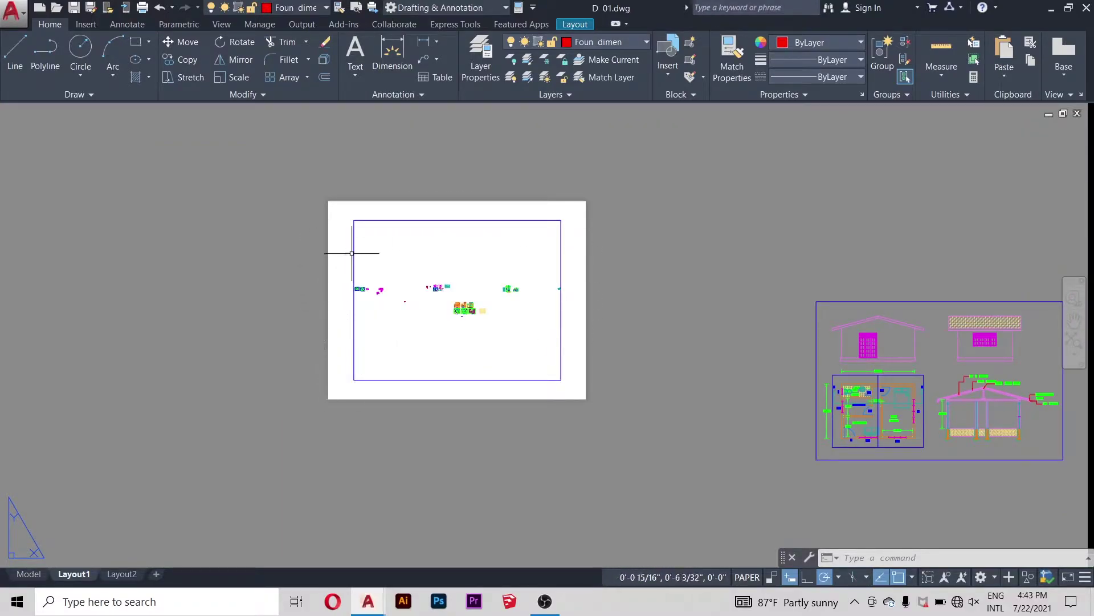
scroll(421, 337, up, 2)
scroll(450, 336, up, 2)
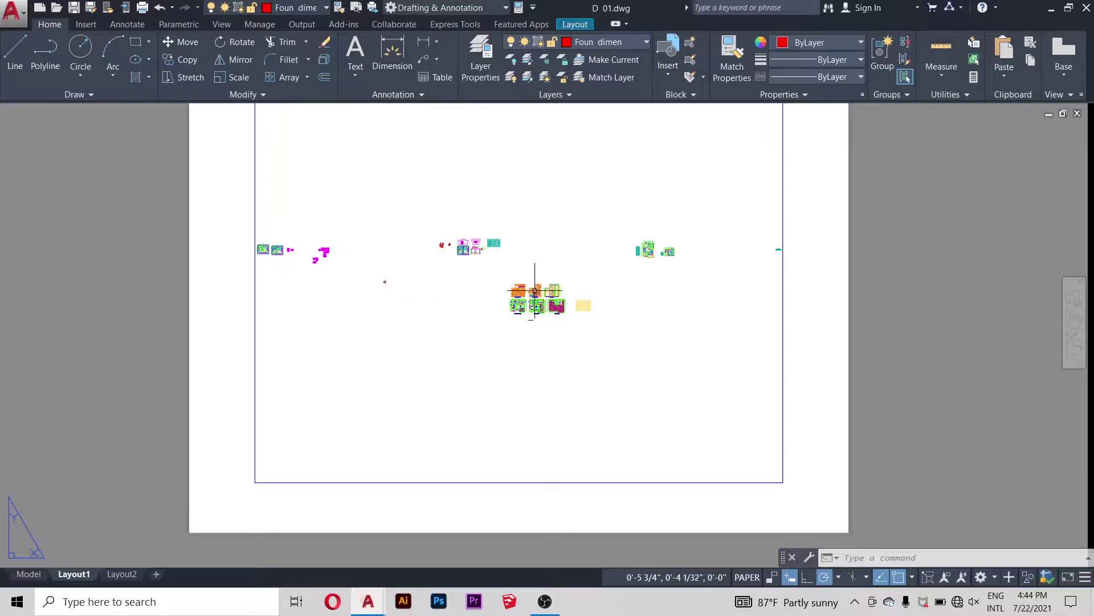
scroll(403, 357, down, 2)
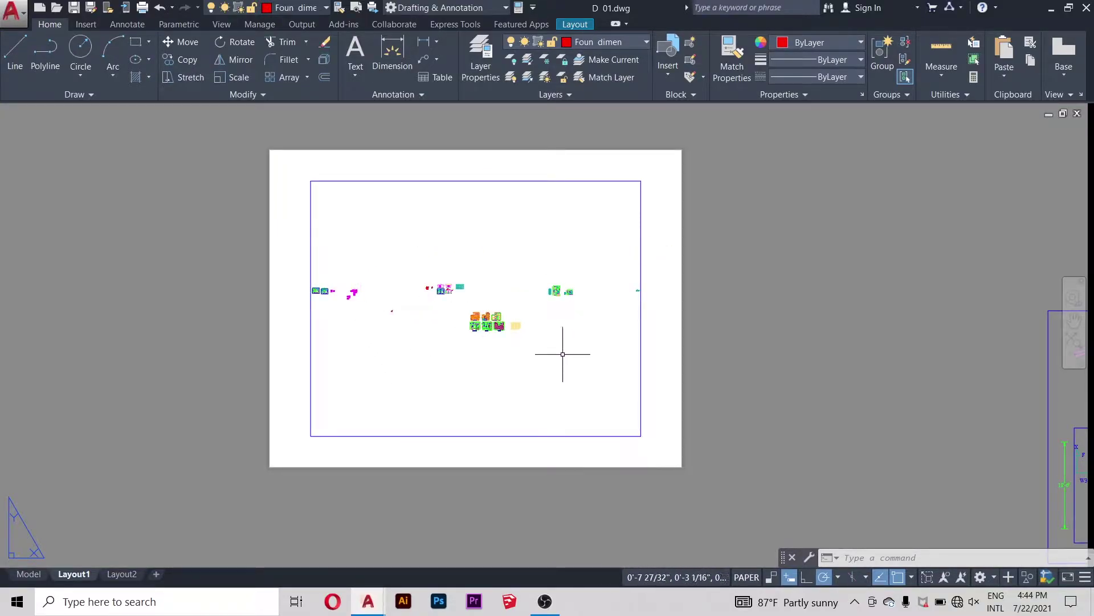
scroll(485, 300, up, 4)
scroll(547, 311, down, 3)
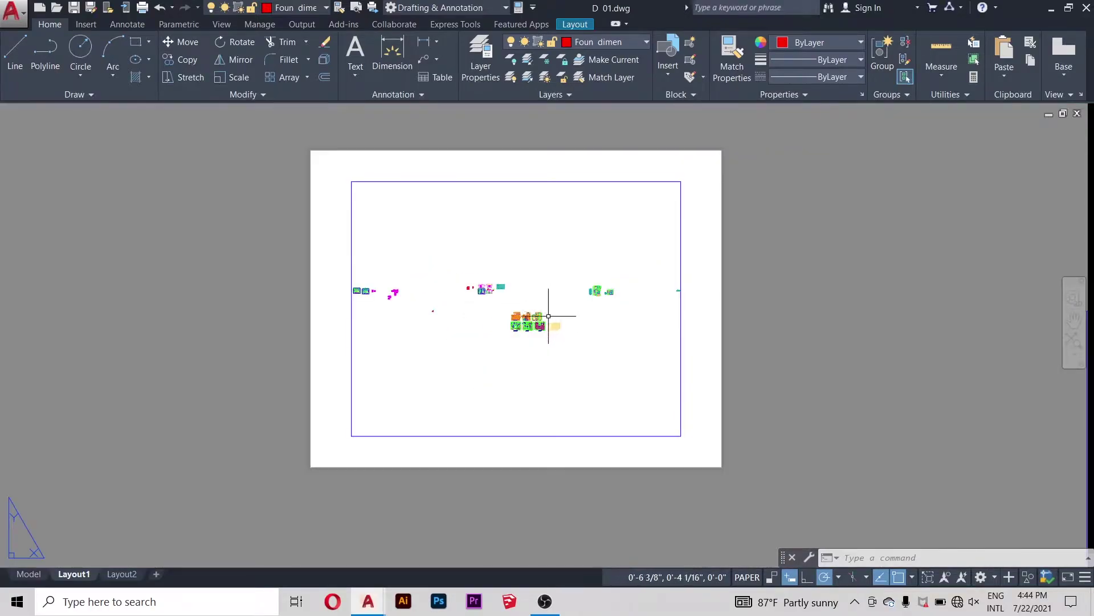
scroll(540, 330, down, 6)
scroll(539, 297, up, 4)
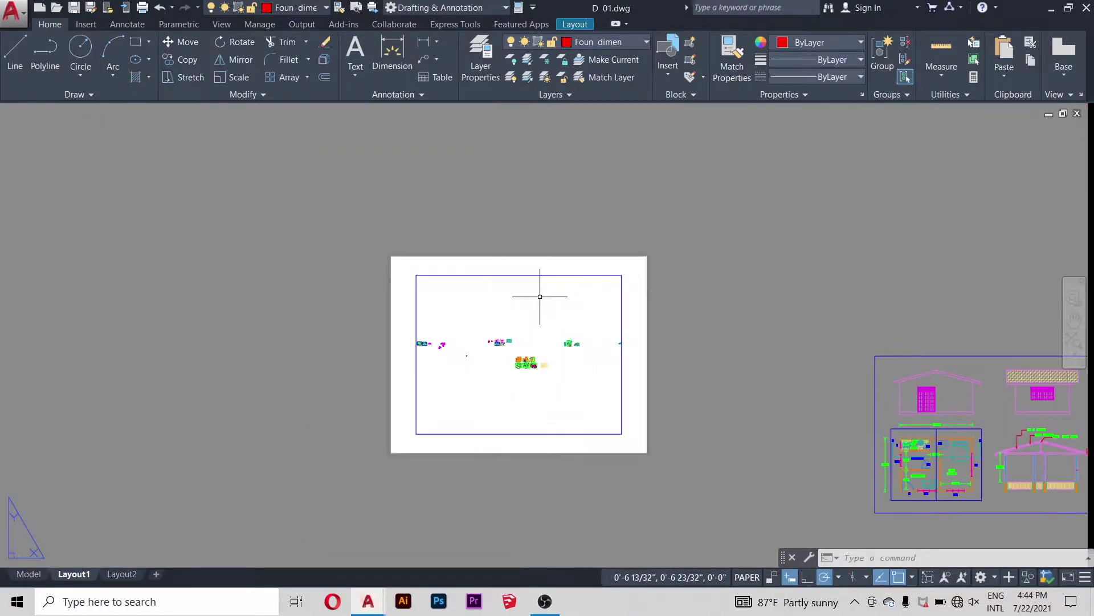
scroll(542, 348, down, 4)
scroll(556, 332, up, 4)
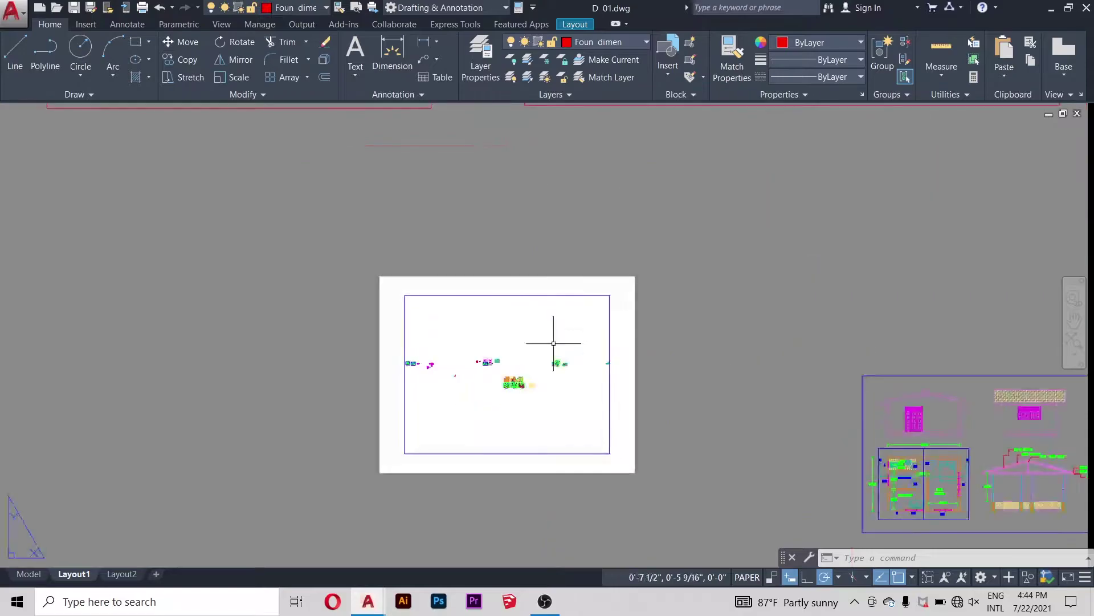
scroll(525, 319, down, 2)
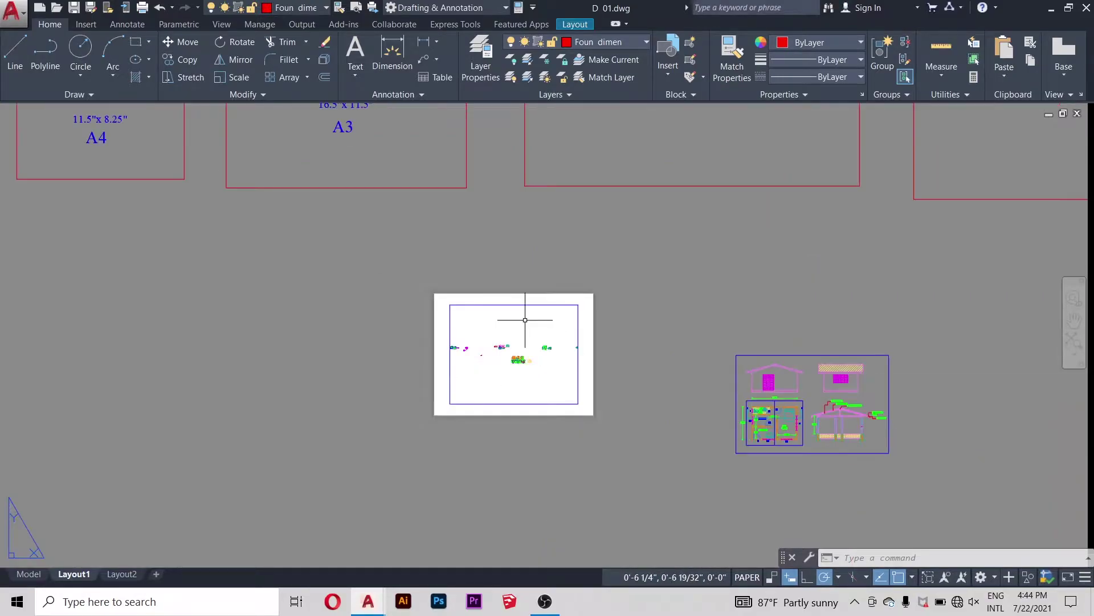
scroll(530, 332, down, 4)
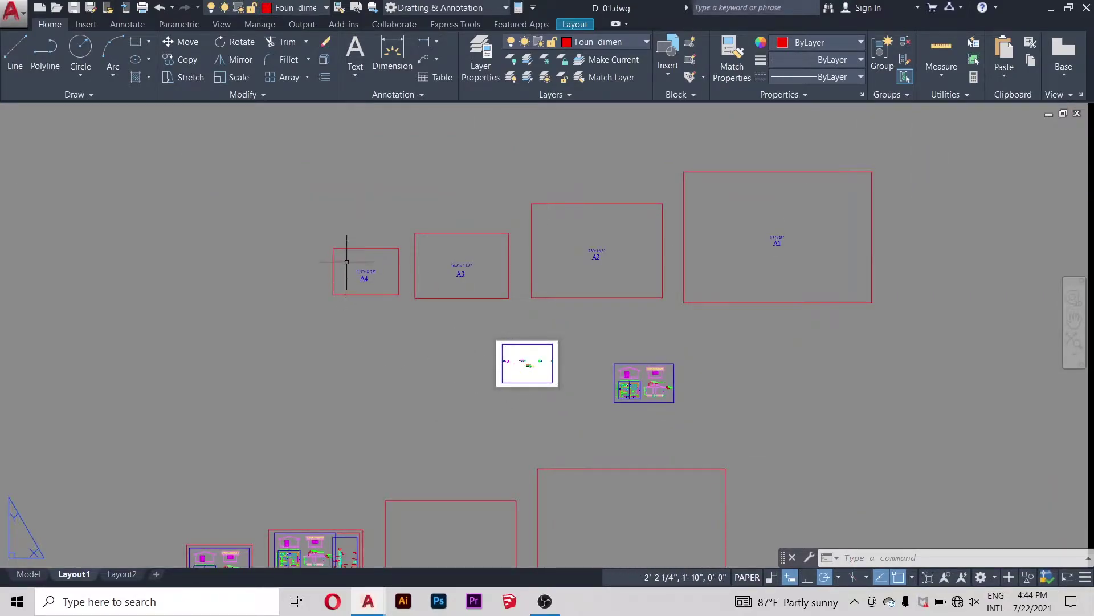
scroll(354, 257, up, 4)
scroll(446, 312, down, 4)
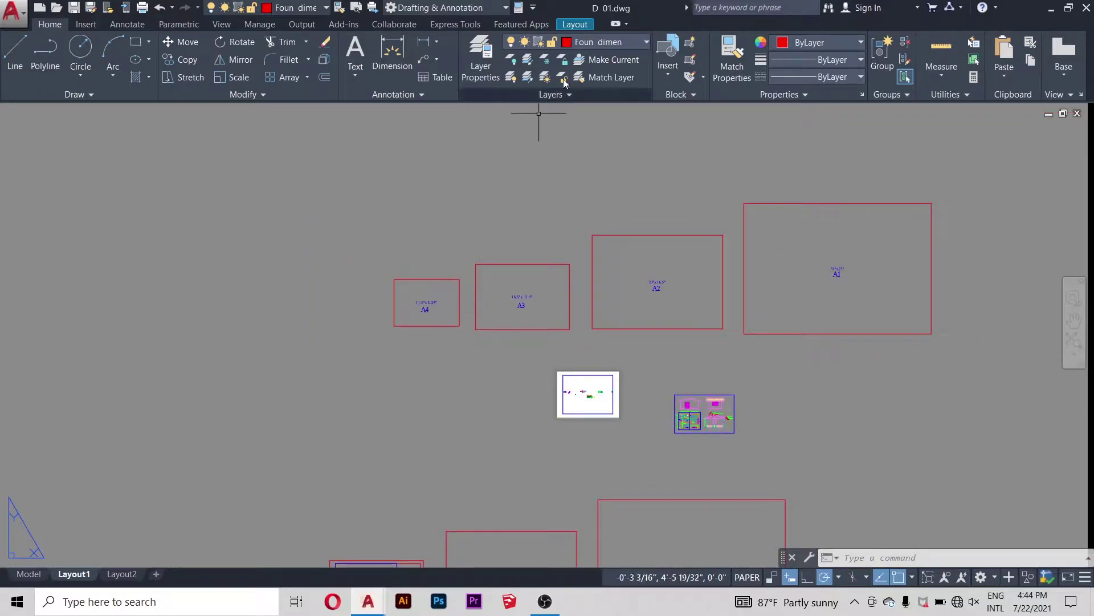
Step: Make magin the current layer and draw an 11.5 x 8.25 rectangle on Layout1
click(631, 43)
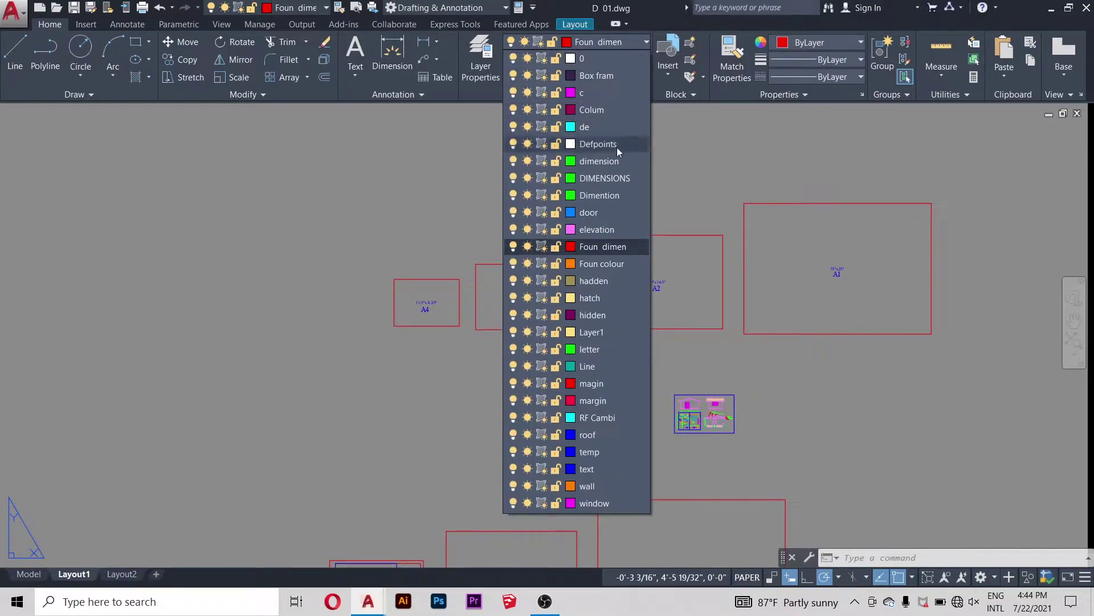
click(613, 386)
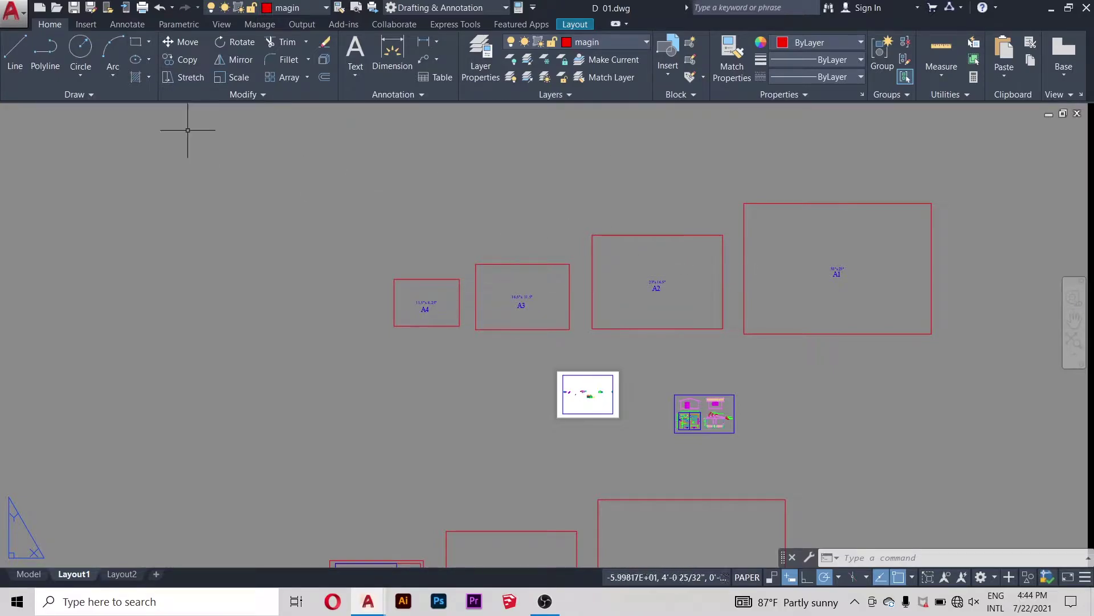
click(136, 44)
scroll(353, 250, down, 2)
scroll(359, 253, down, 2)
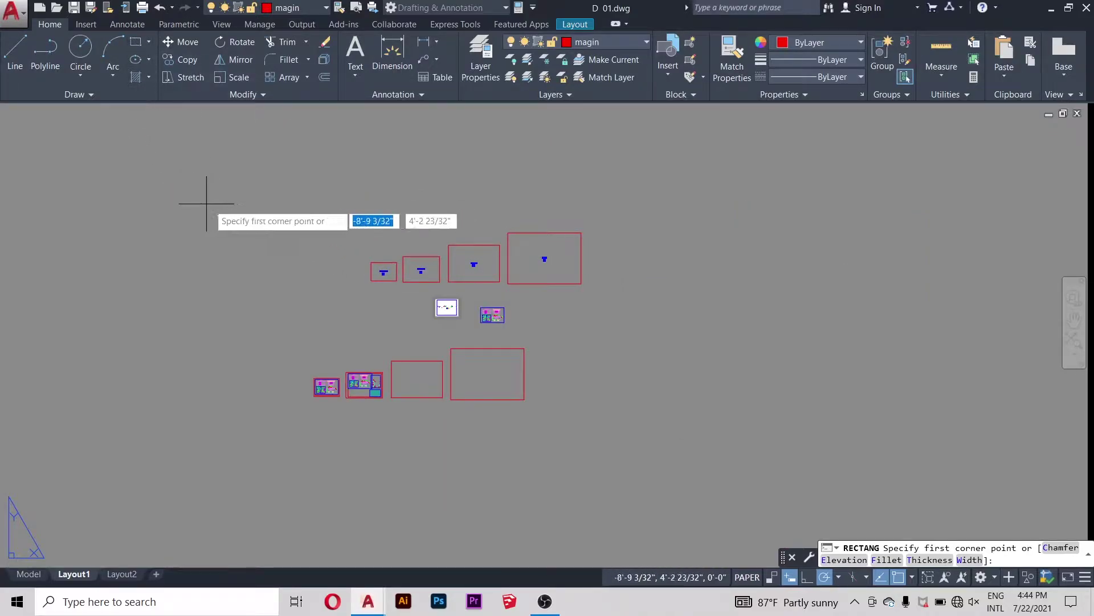
scroll(208, 202, up, 2)
scroll(483, 345, up, 3)
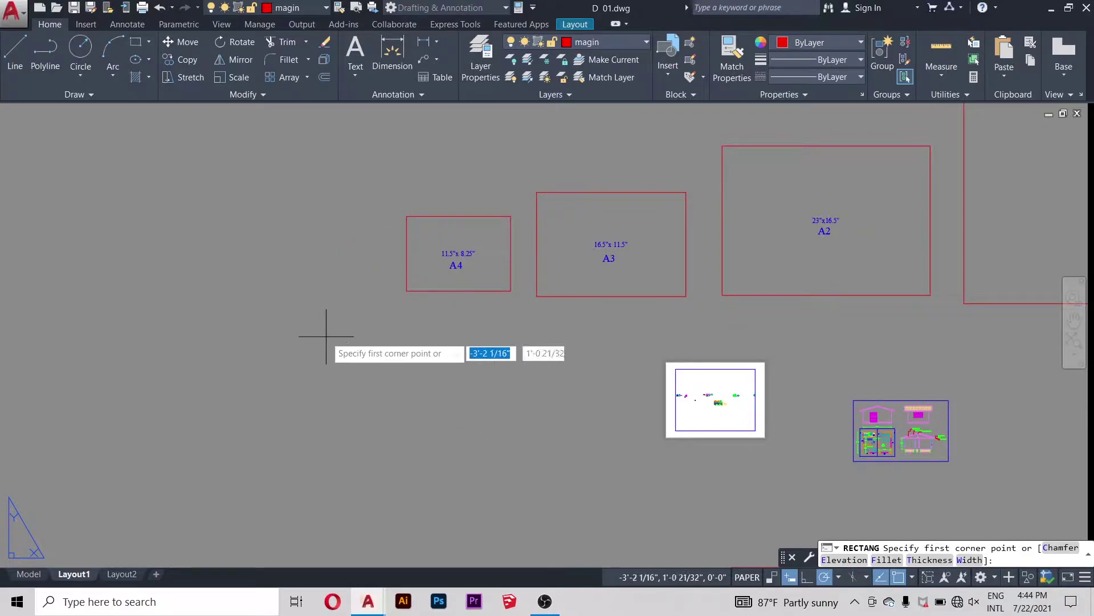
scroll(382, 349, up, 2)
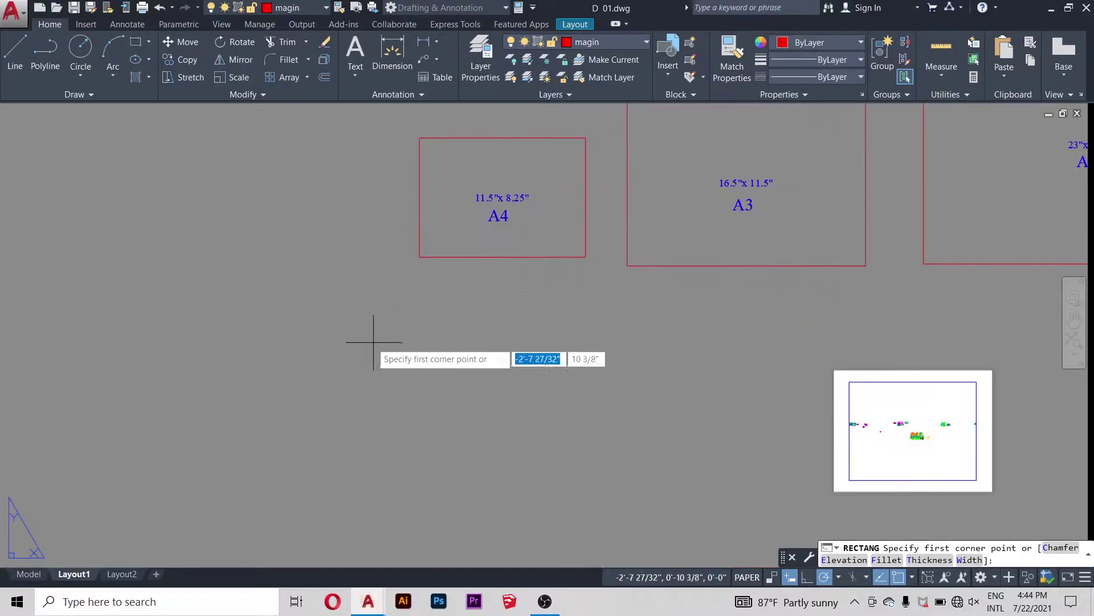
click(306, 328)
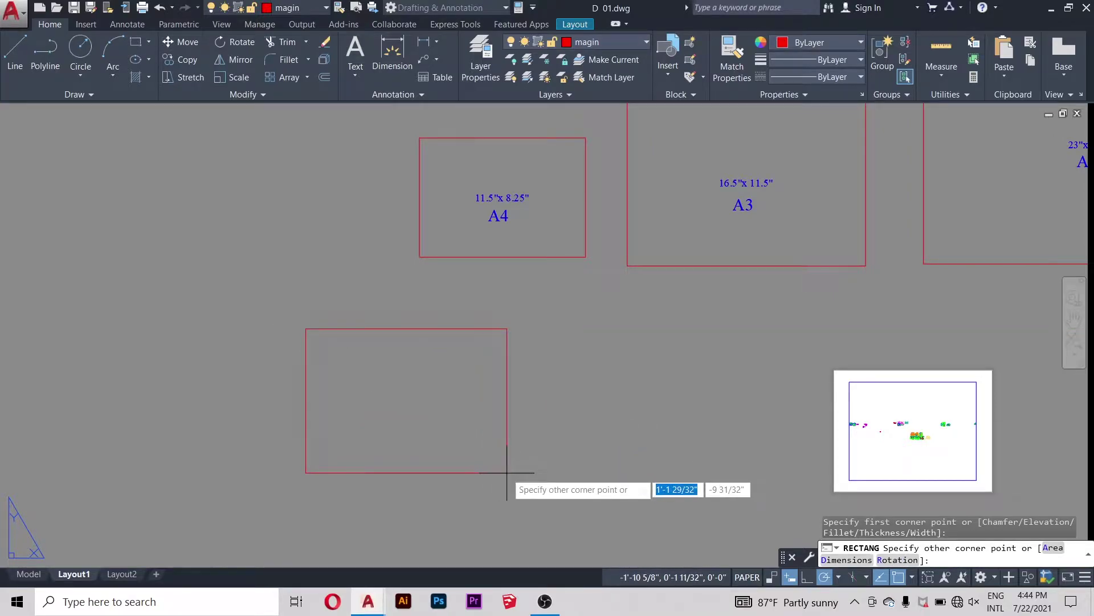
text(11.5)
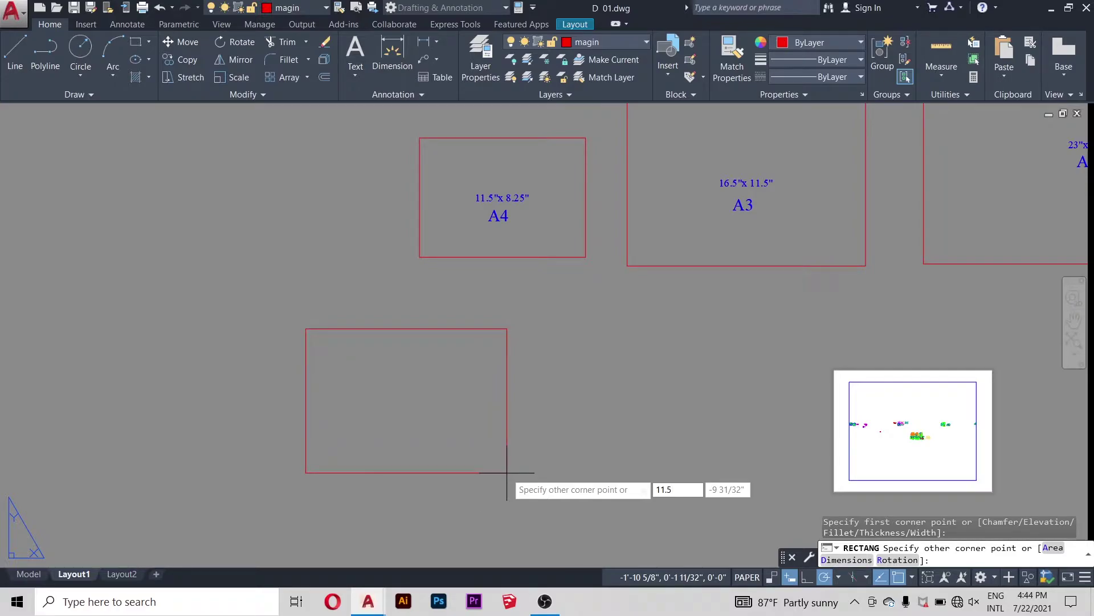
key(Tab)
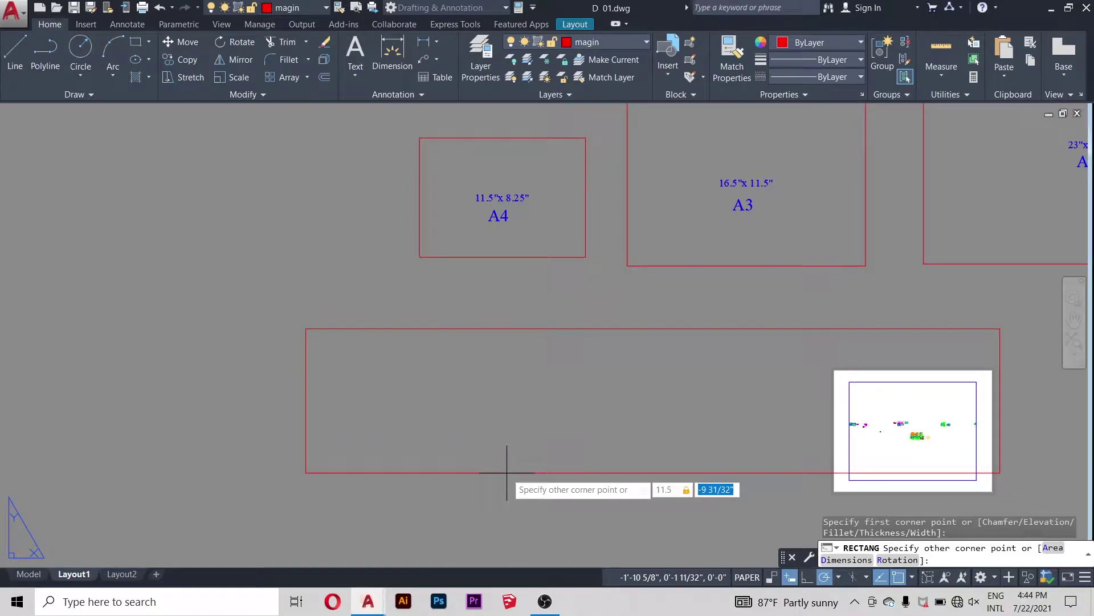
text(8.25)
key(Return)
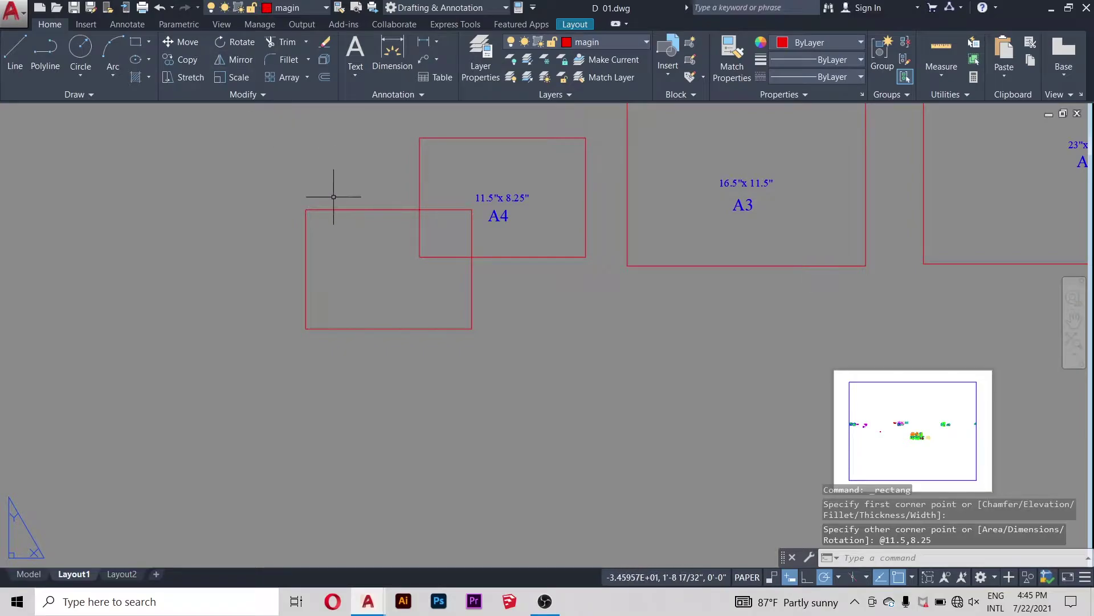
Step: Move the 11.5 x 8.25 rectangle to sit just above the A4 sheet frame
click(172, 42)
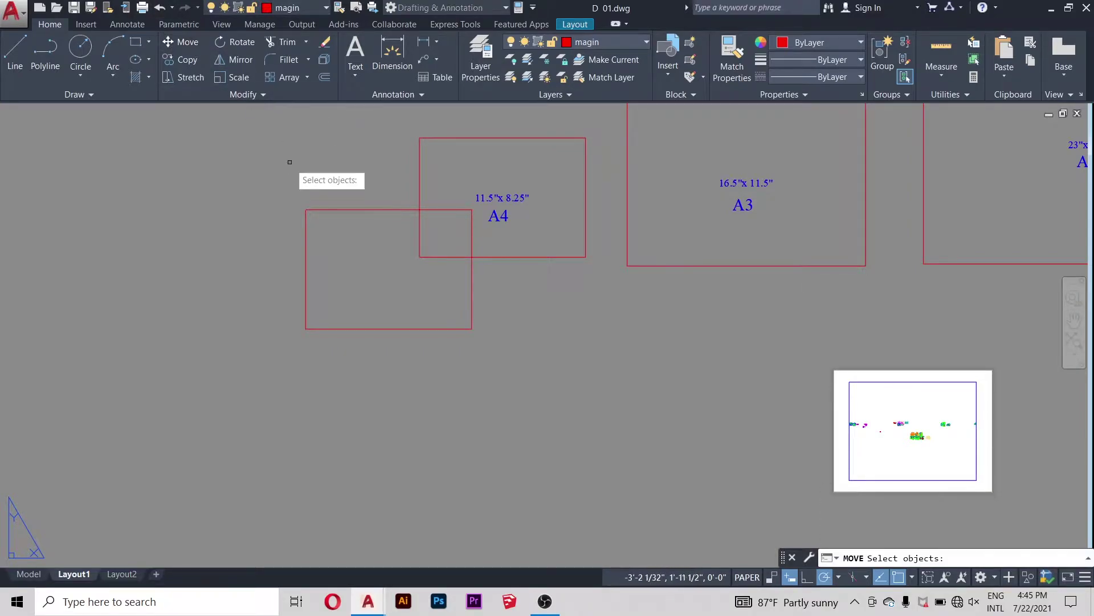
click(318, 211)
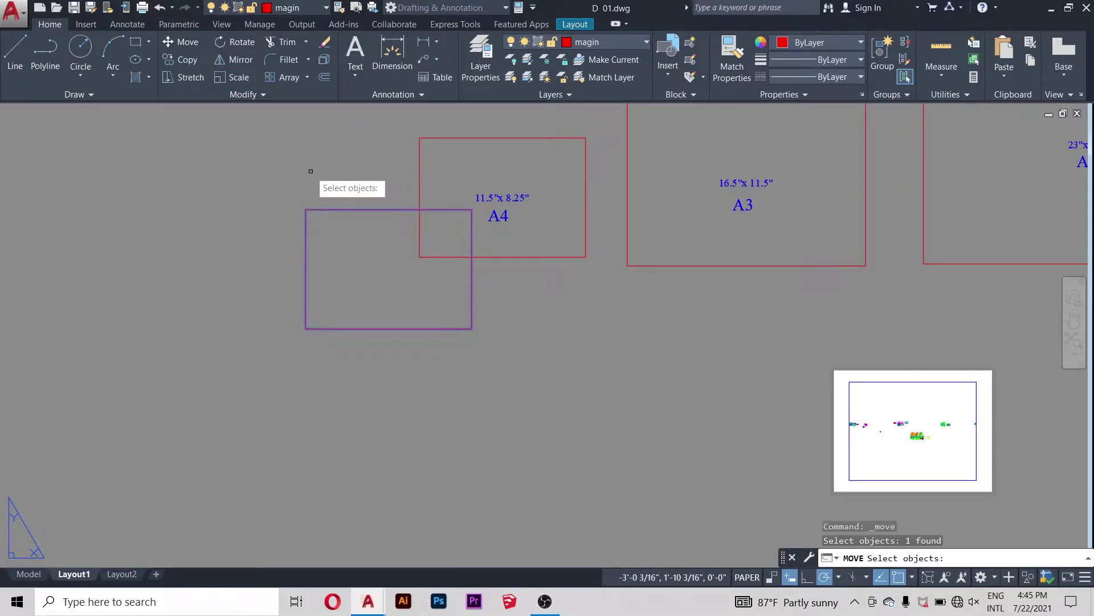
key(Return)
click(306, 210)
scroll(354, 310, down, 5)
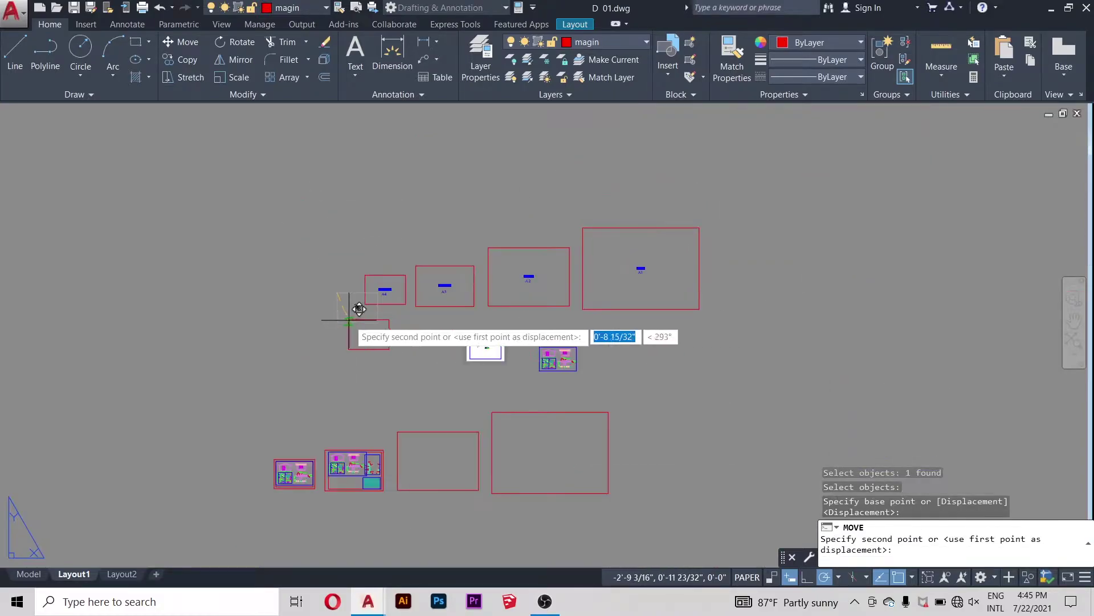
scroll(371, 245, up, 3)
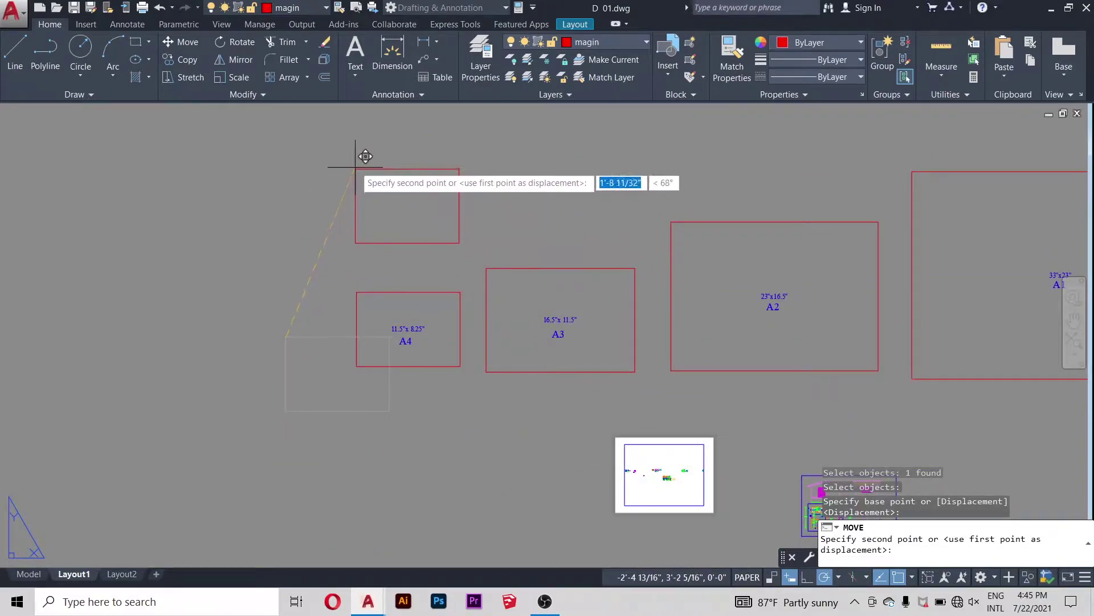
click(355, 134)
scroll(359, 216, down, 3)
scroll(464, 284, up, 5)
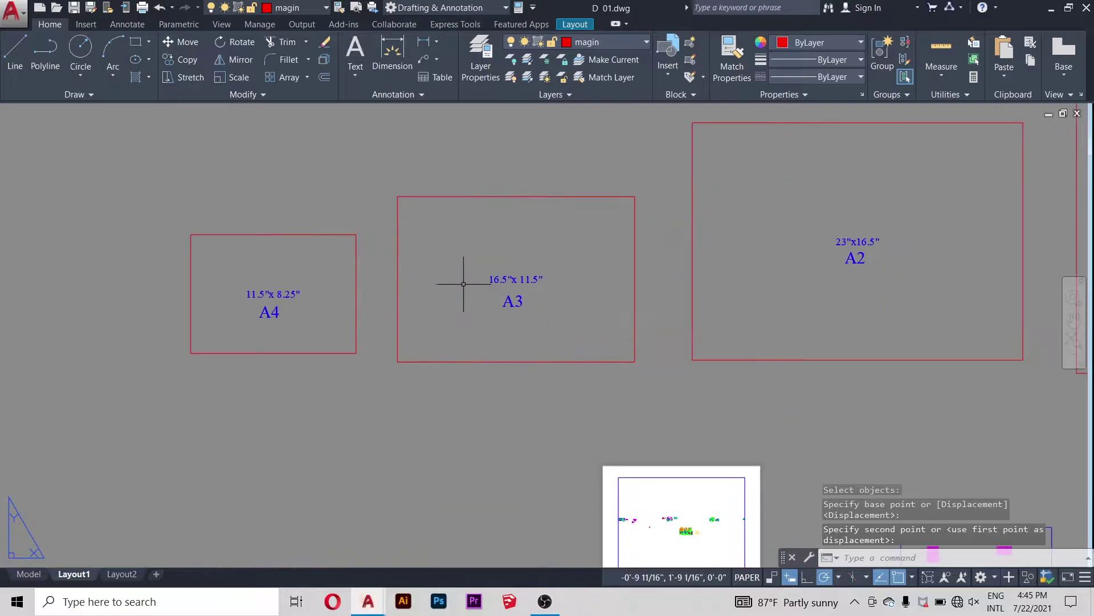
Step: Draw a 16.5 x 11.5 rectangle on Layout1
click(137, 45)
scroll(518, 446, down, 3)
scroll(488, 237, down, 4)
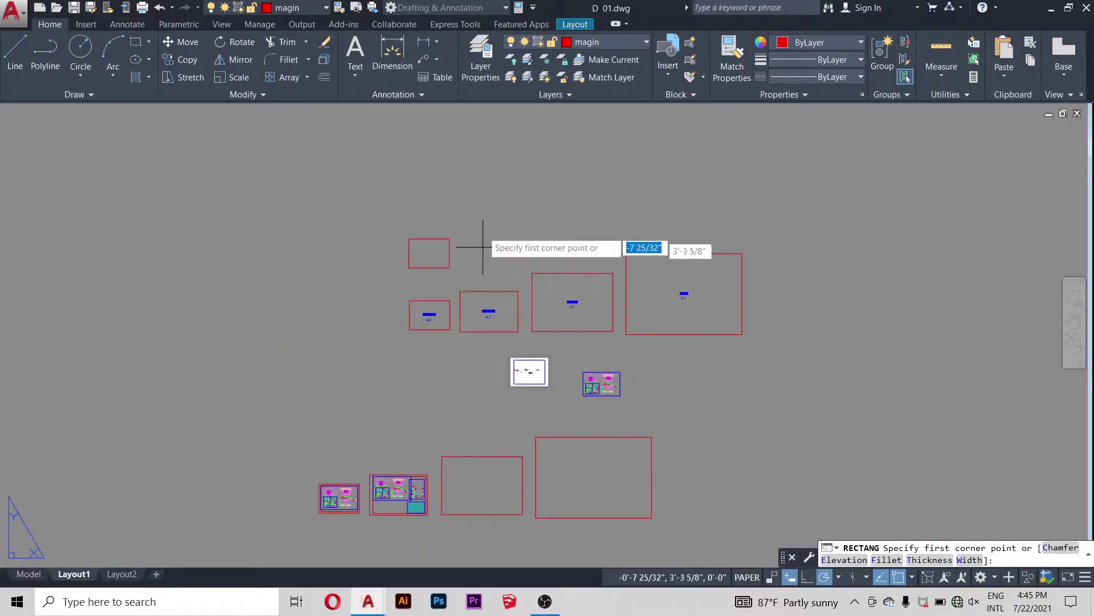
scroll(474, 204, up, 4)
click(429, 219)
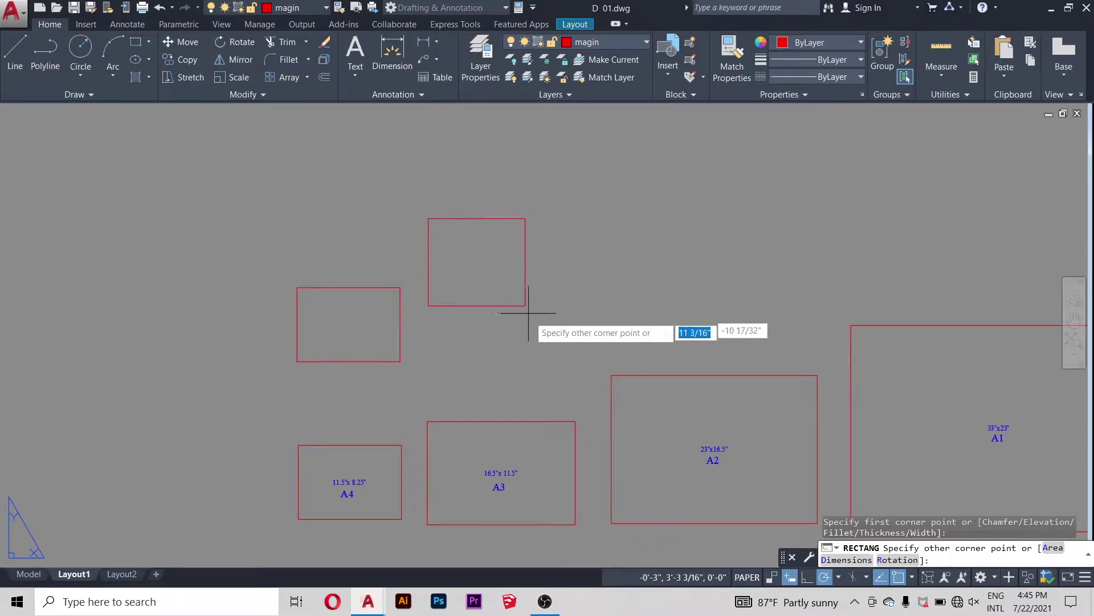
scroll(516, 293, up, 5)
scroll(540, 331, down, 5)
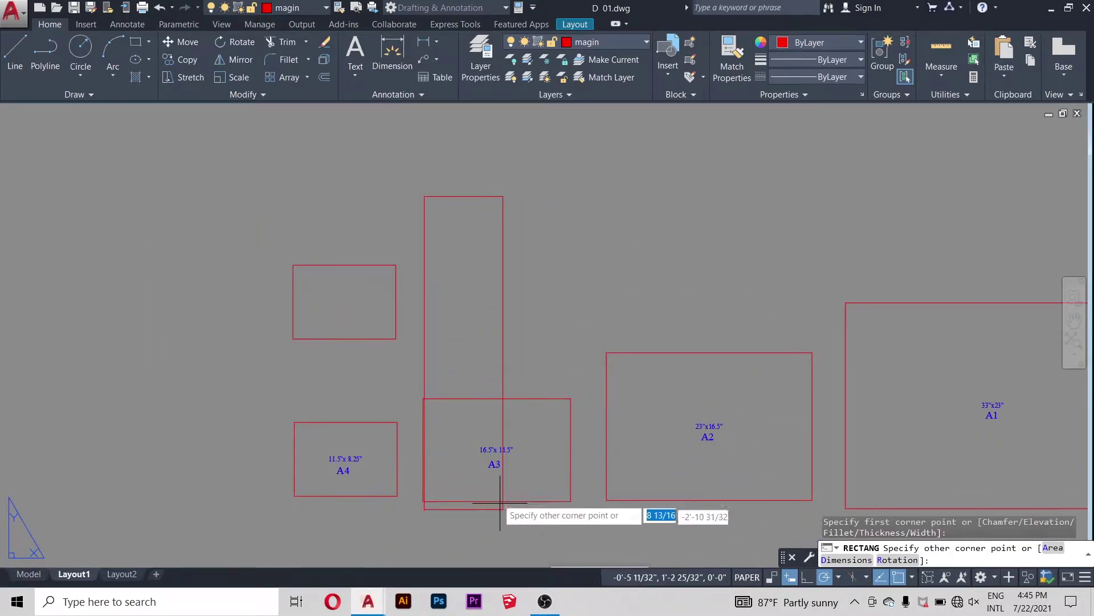
scroll(515, 475, up, 5)
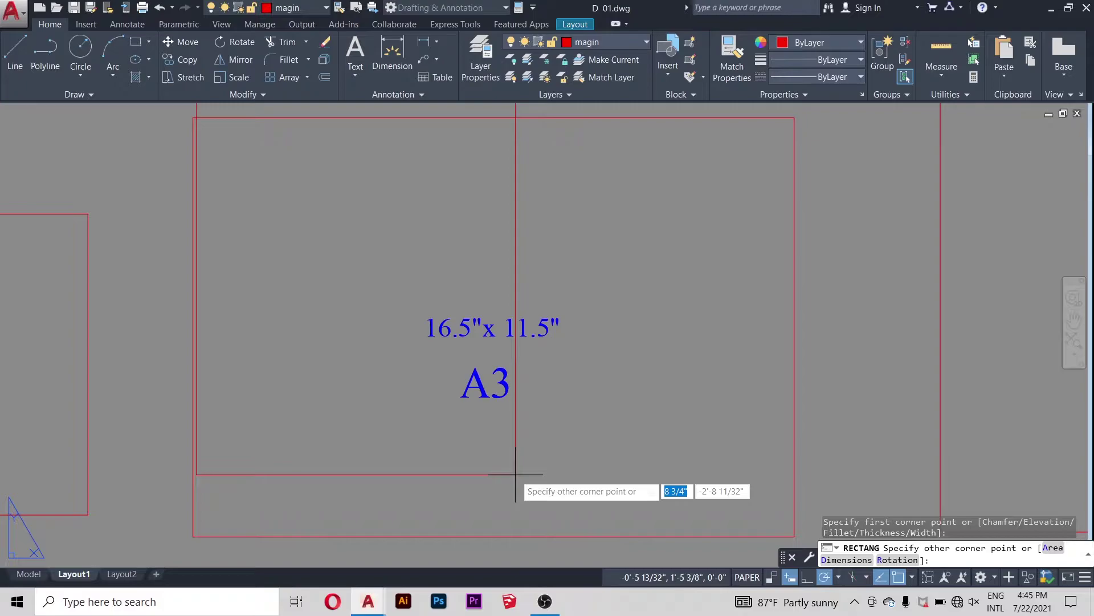
scroll(519, 485, down, 3)
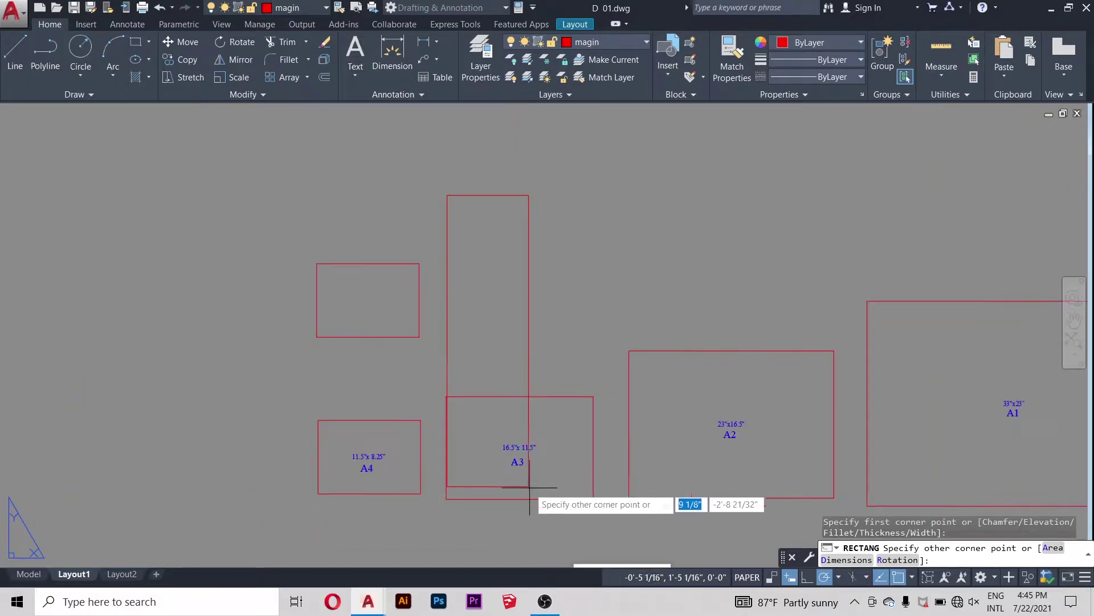
scroll(533, 493, down, 2)
scroll(533, 456, up, 3)
scroll(570, 427, up, 2)
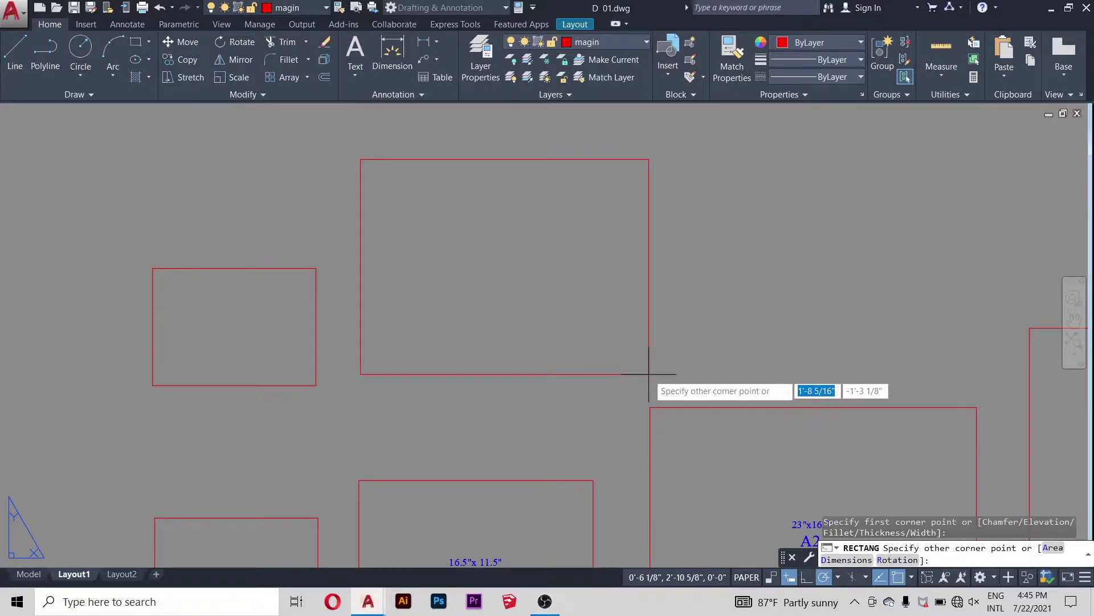
text(16.5)
key(Tab)
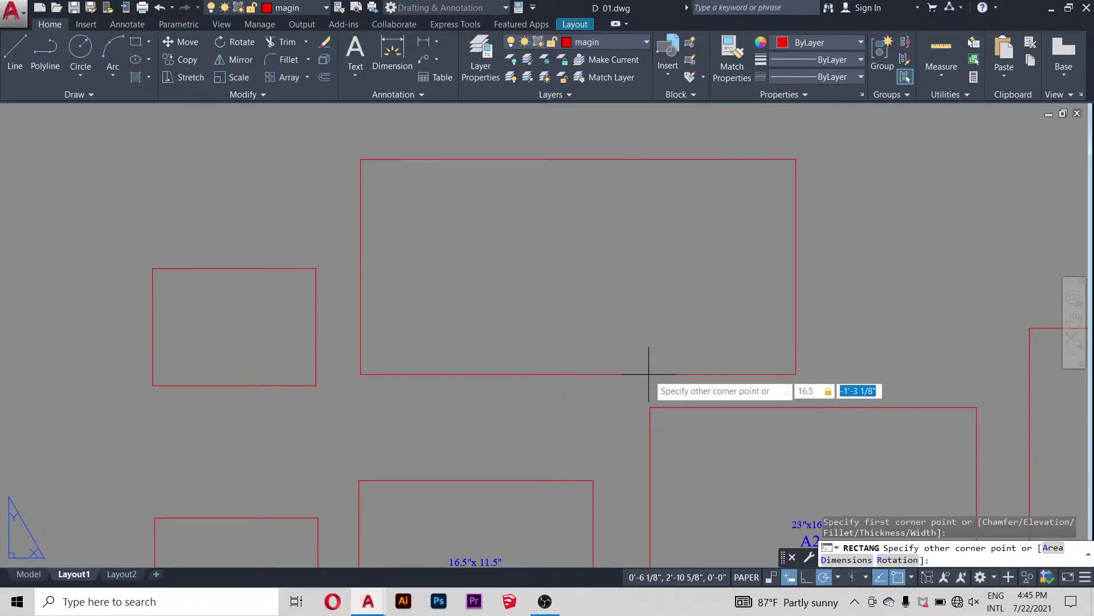
text(11.5)
key(Return)
scroll(648, 374, down, 5)
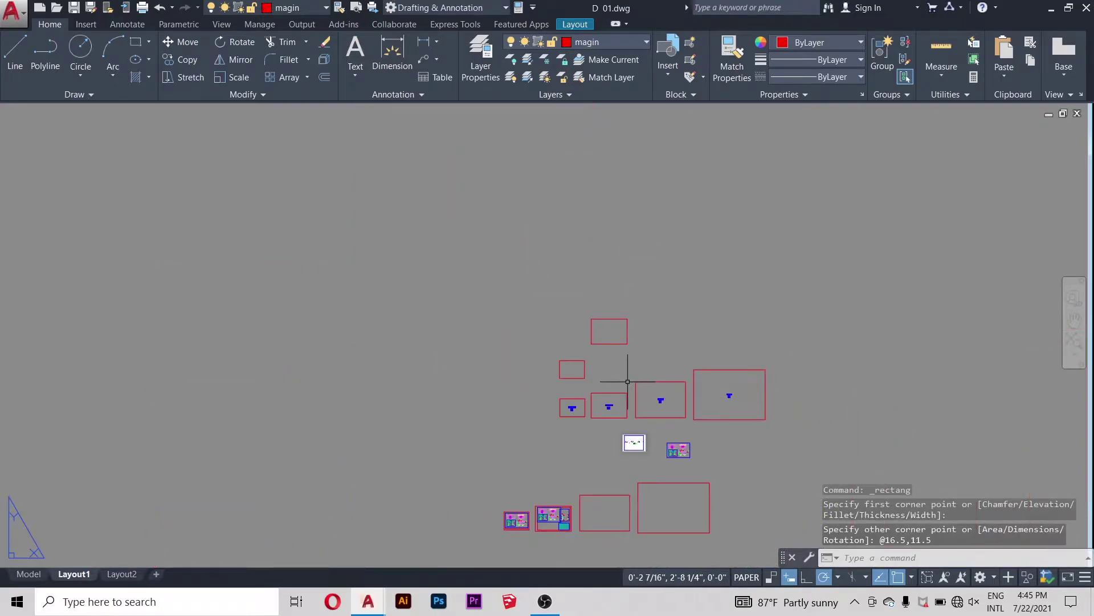
Step: Move the 16.5 x 11.5 rectangle directly above the A3 sheet frame
click(175, 40)
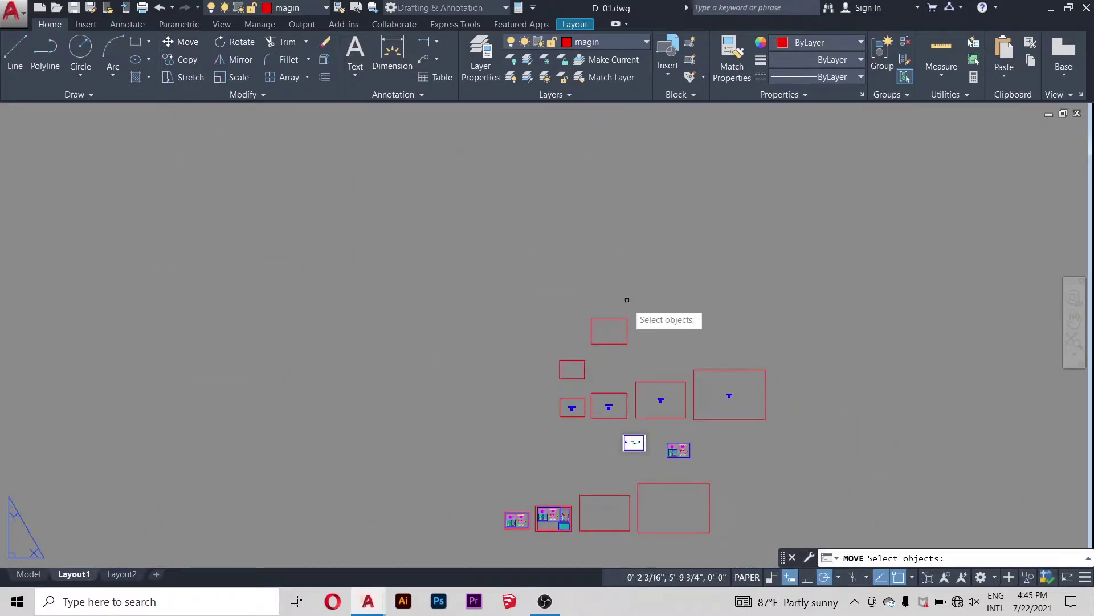
scroll(633, 319, up, 4)
click(598, 324)
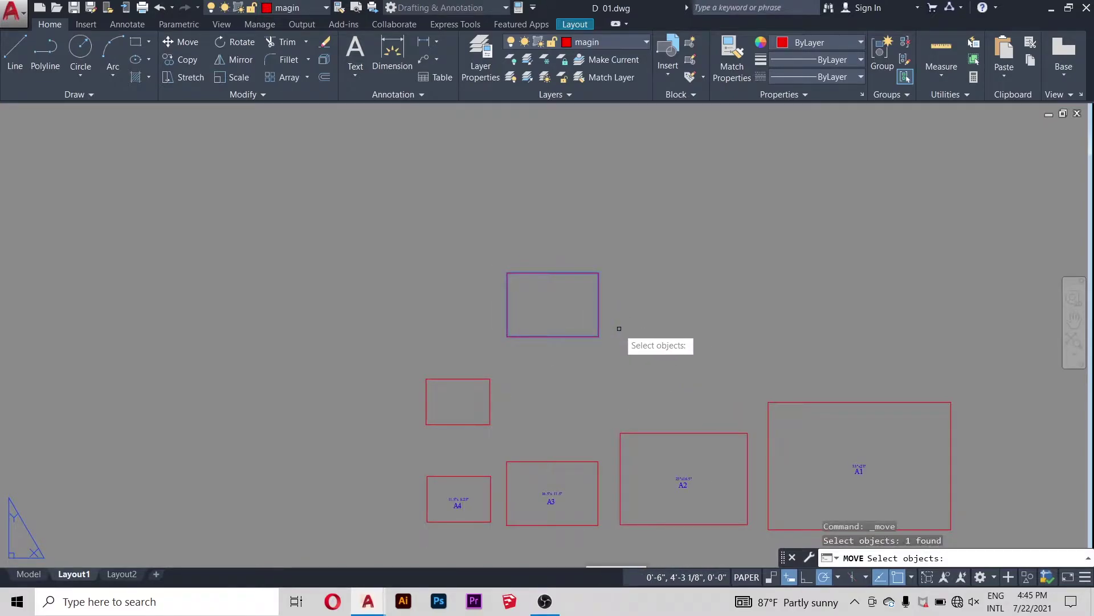
key(Return)
click(507, 336)
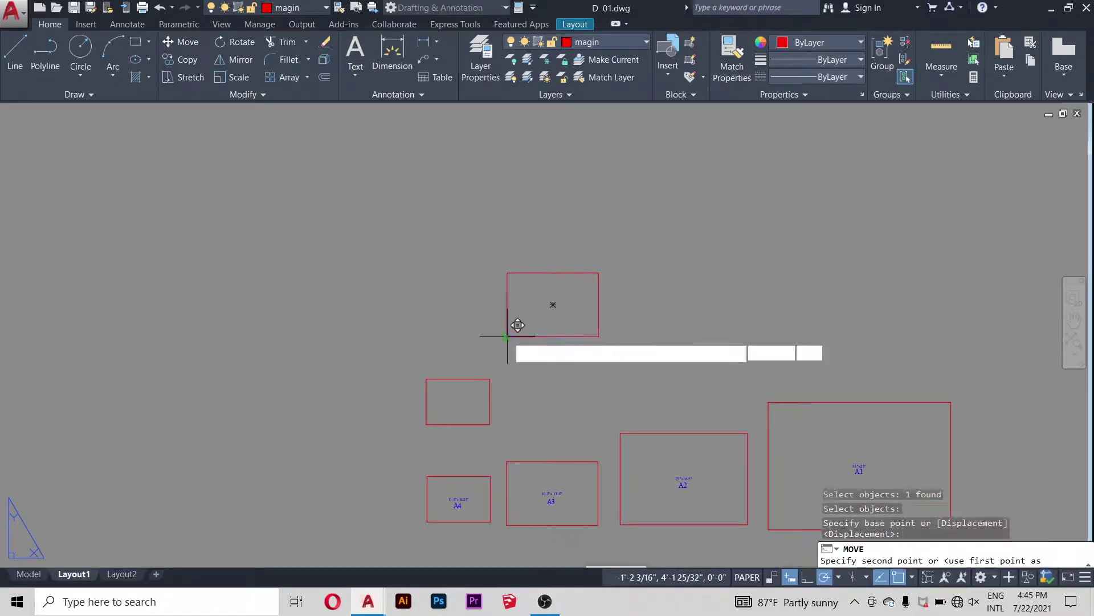
scroll(513, 399, up, 2)
scroll(505, 422, up, 3)
click(489, 433)
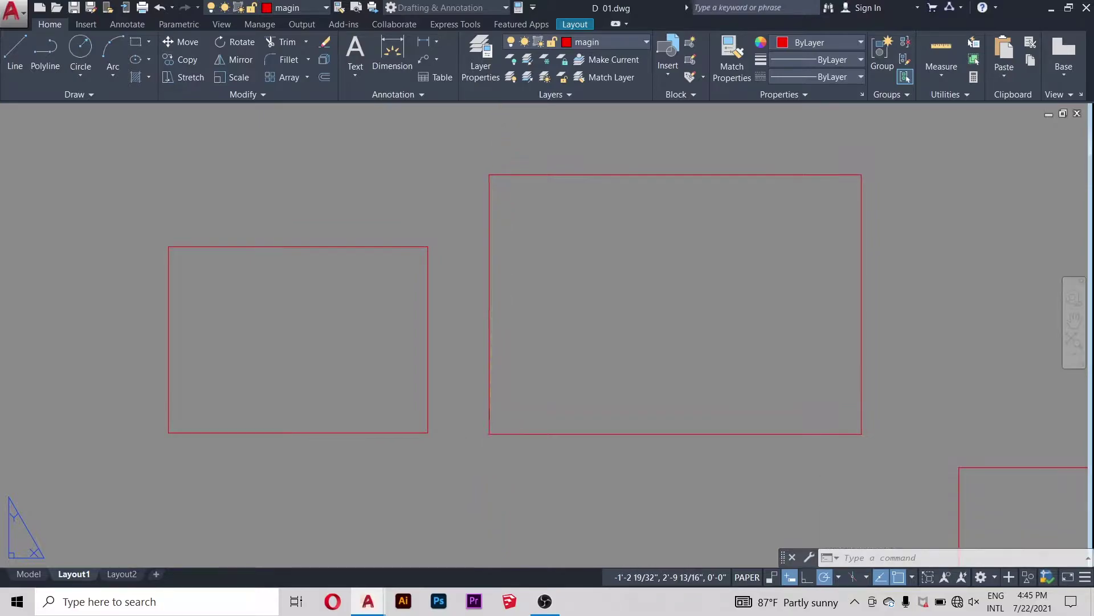
scroll(228, 314, down, 6)
scroll(232, 361, up, 2)
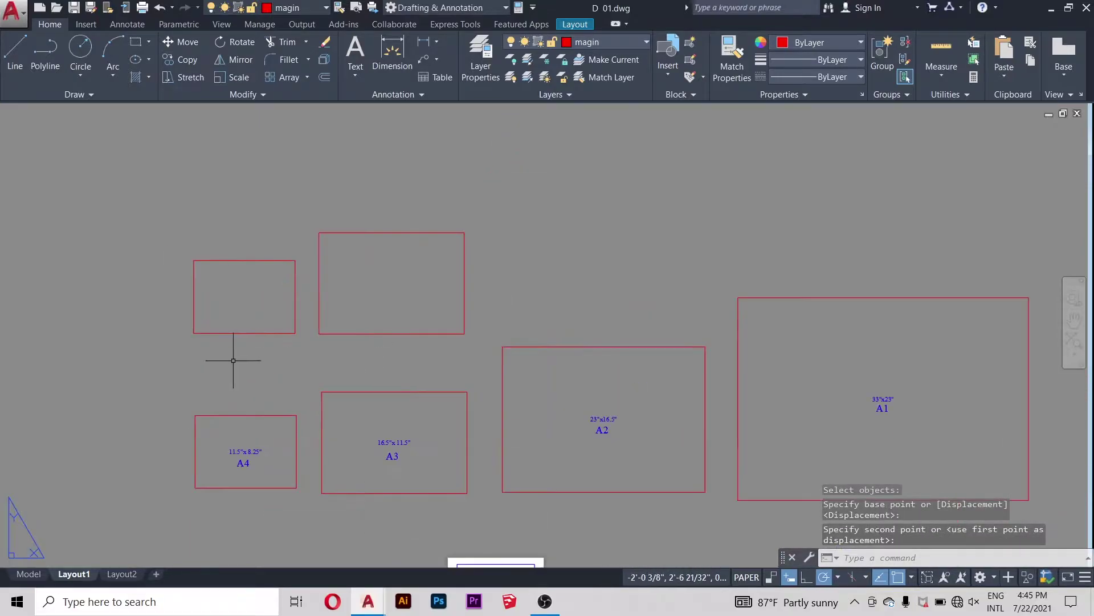
scroll(635, 454, up, 2)
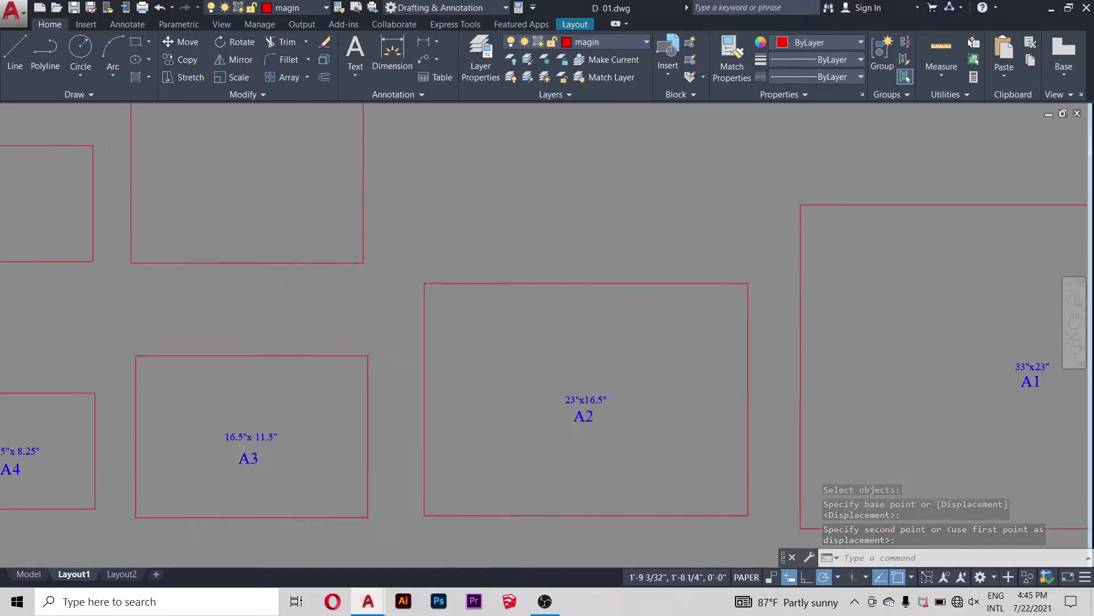
scroll(635, 450, up, 2)
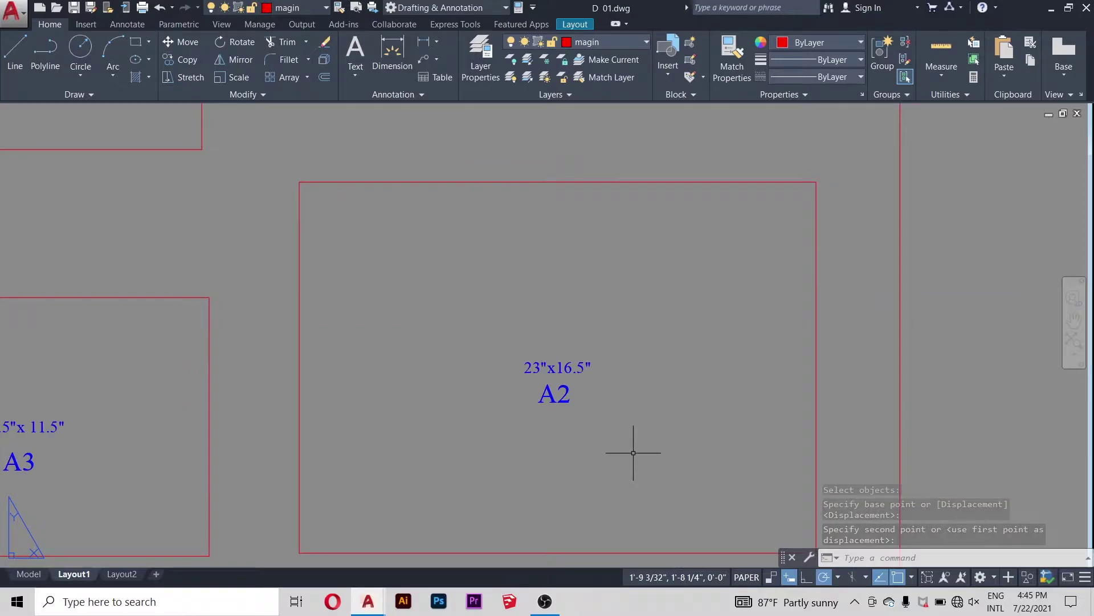
Step: Draw a 23 x 16.5 rectangle on Layout1
click(138, 49)
scroll(488, 372, down, 4)
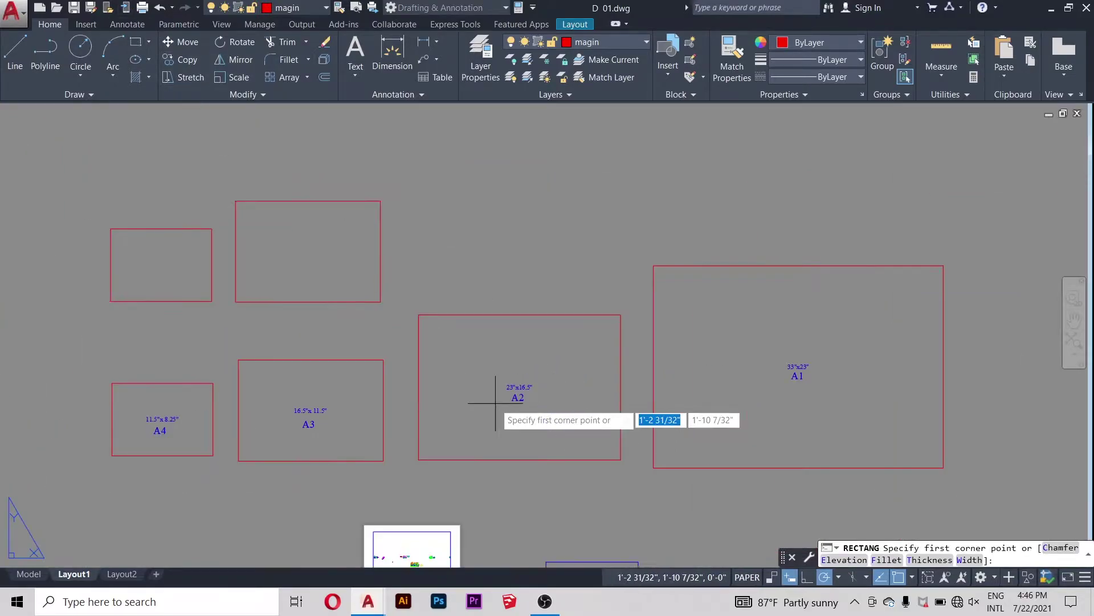
scroll(520, 391, up, 5)
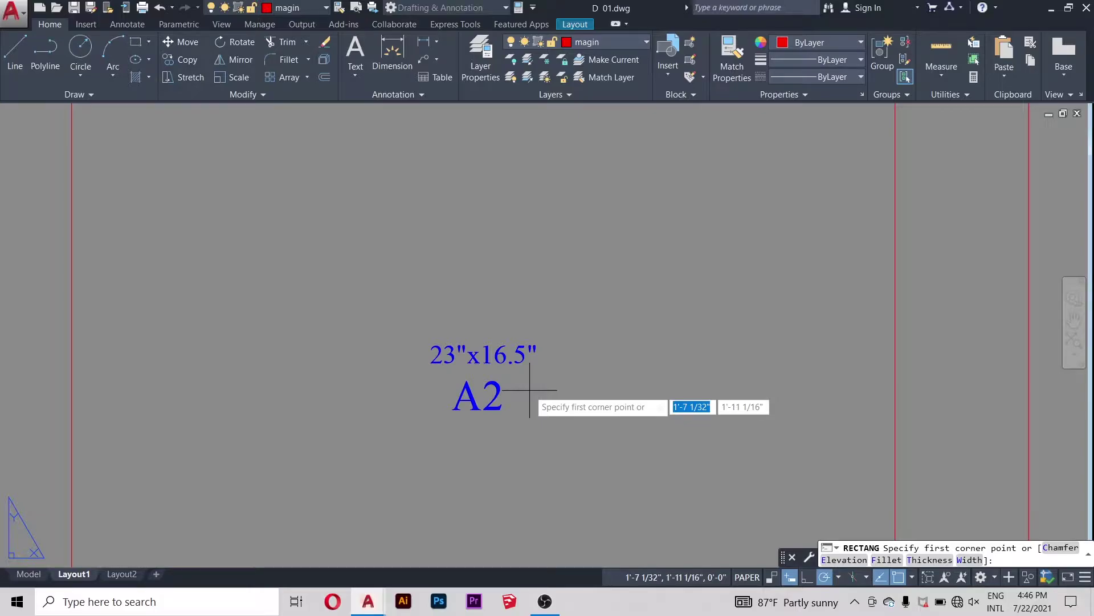
scroll(529, 390, down, 3)
scroll(507, 342, down, 2)
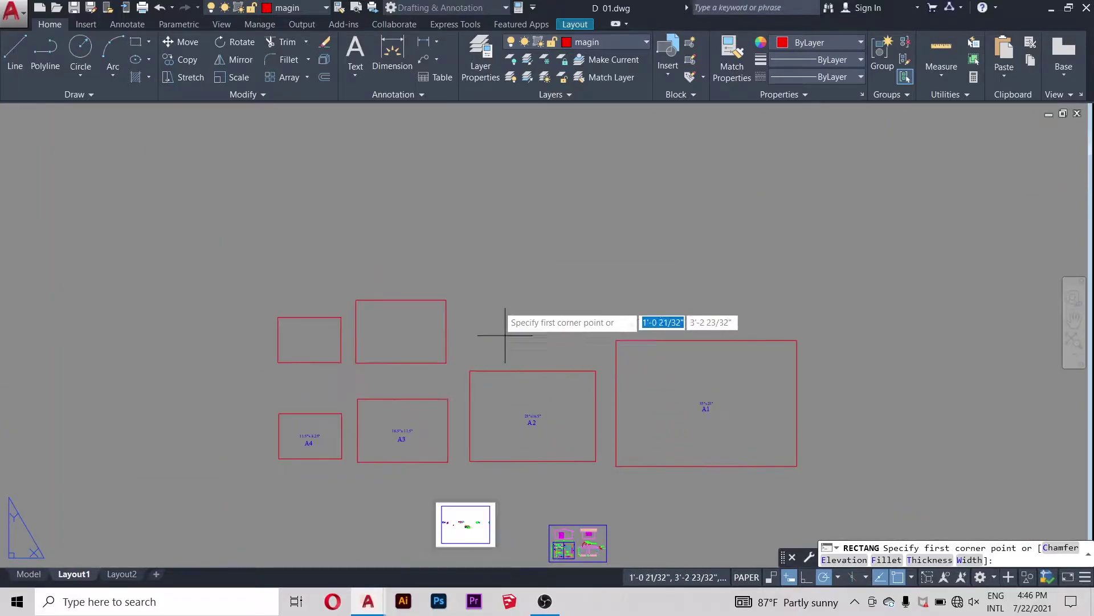
scroll(478, 245, up, 2)
scroll(452, 272, up, 1)
click(453, 298)
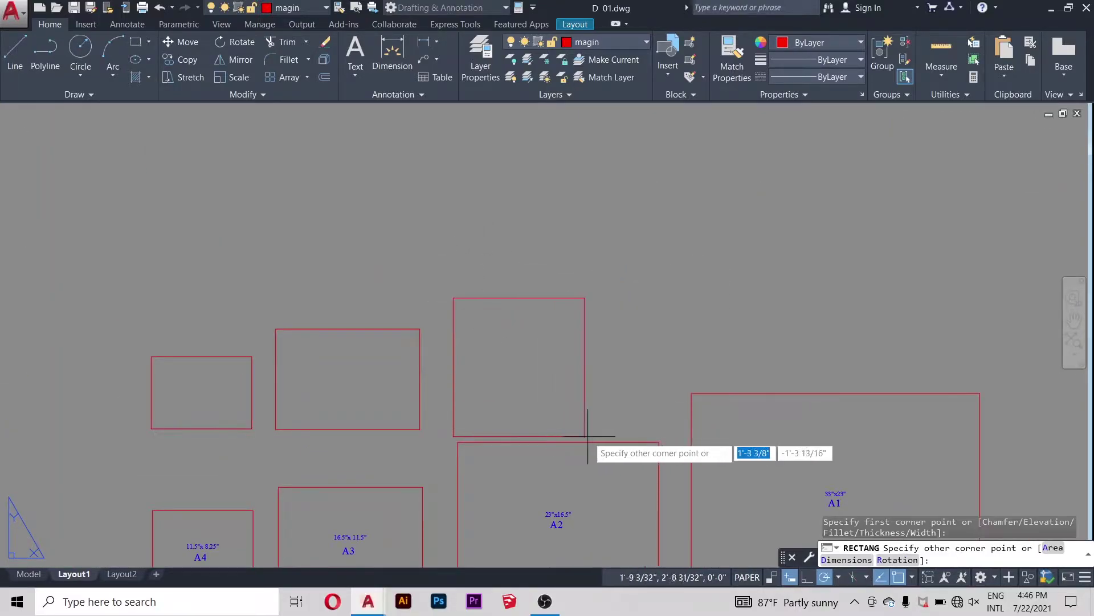
text(23)
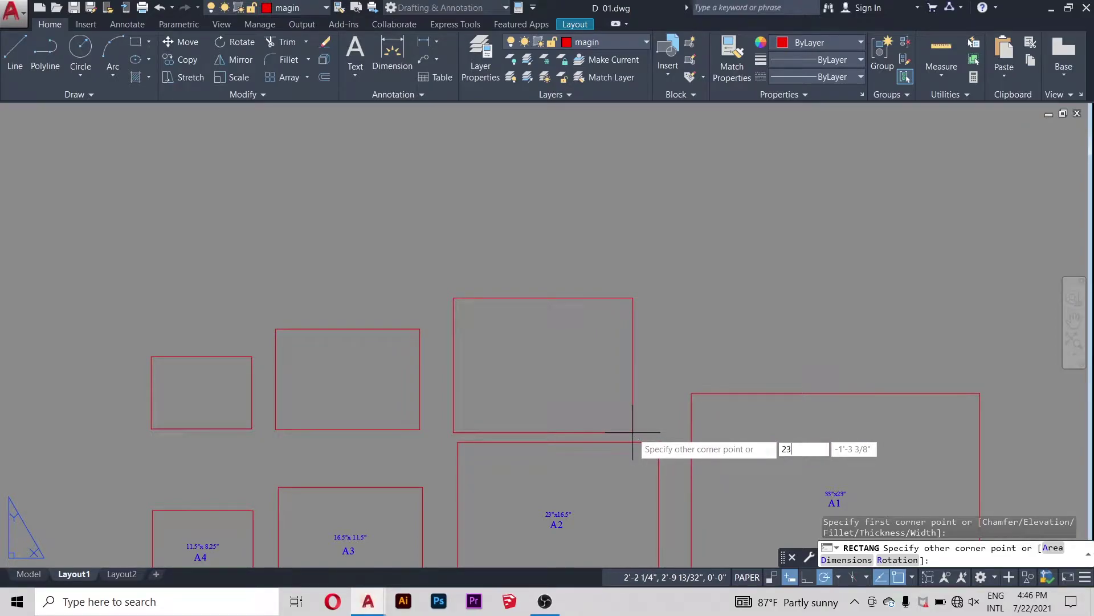
key(Tab)
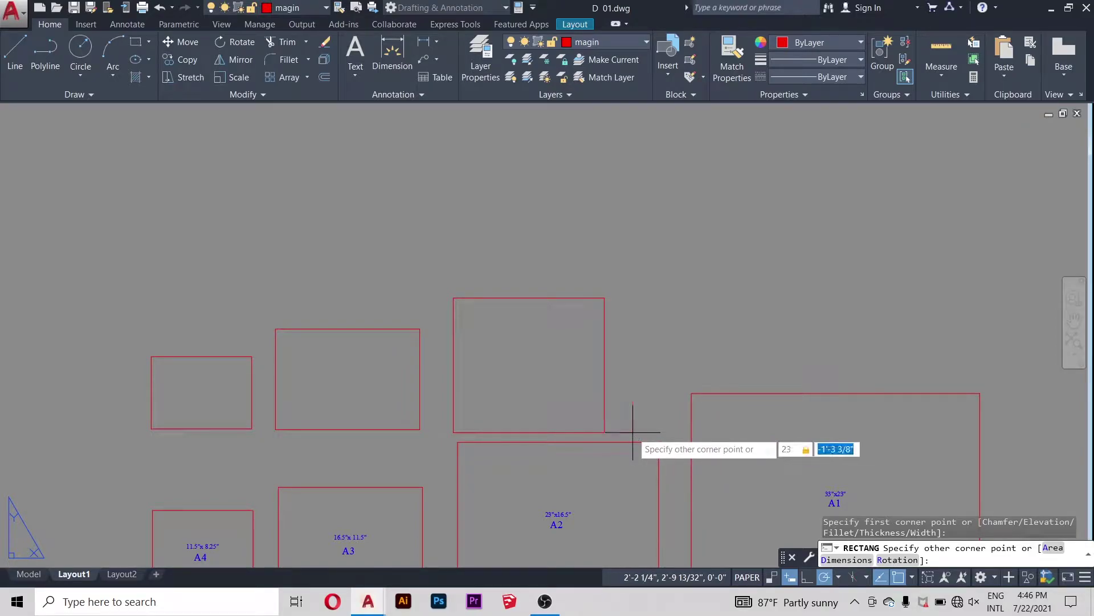
text(16.5)
key(Return)
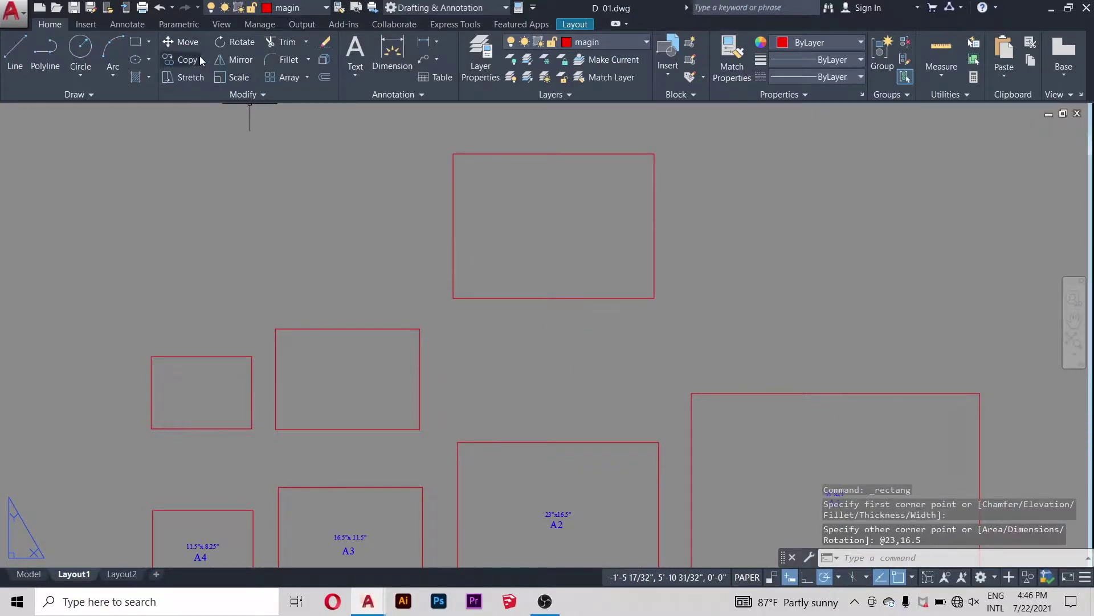
Step: Move the 23 x 16.5 rectangle to sit just above the A2 sheet frame
click(193, 43)
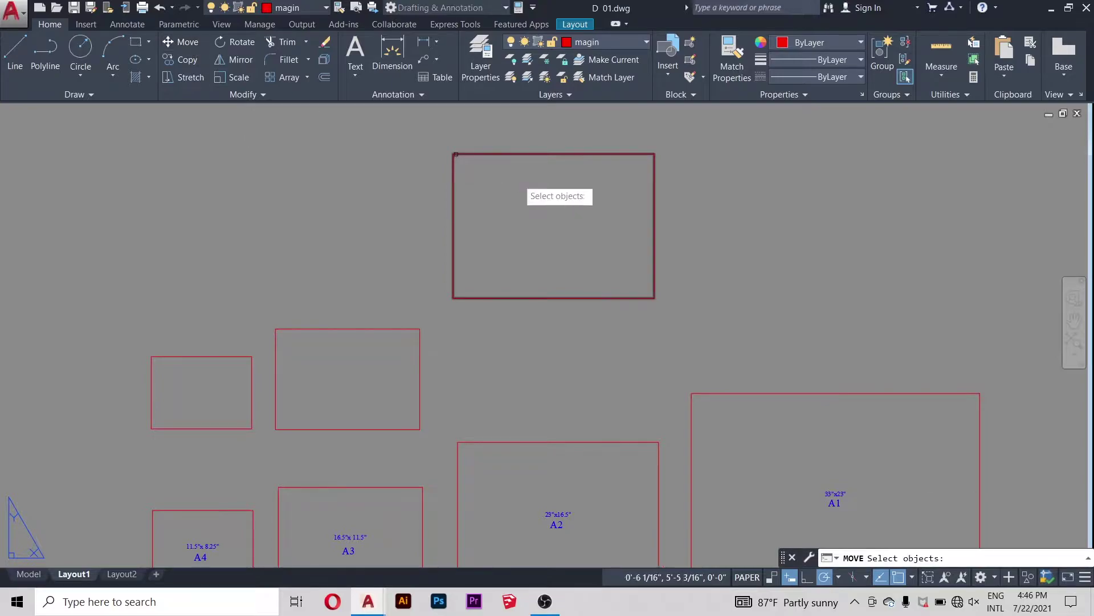
click(527, 152)
key(Return)
click(554, 225)
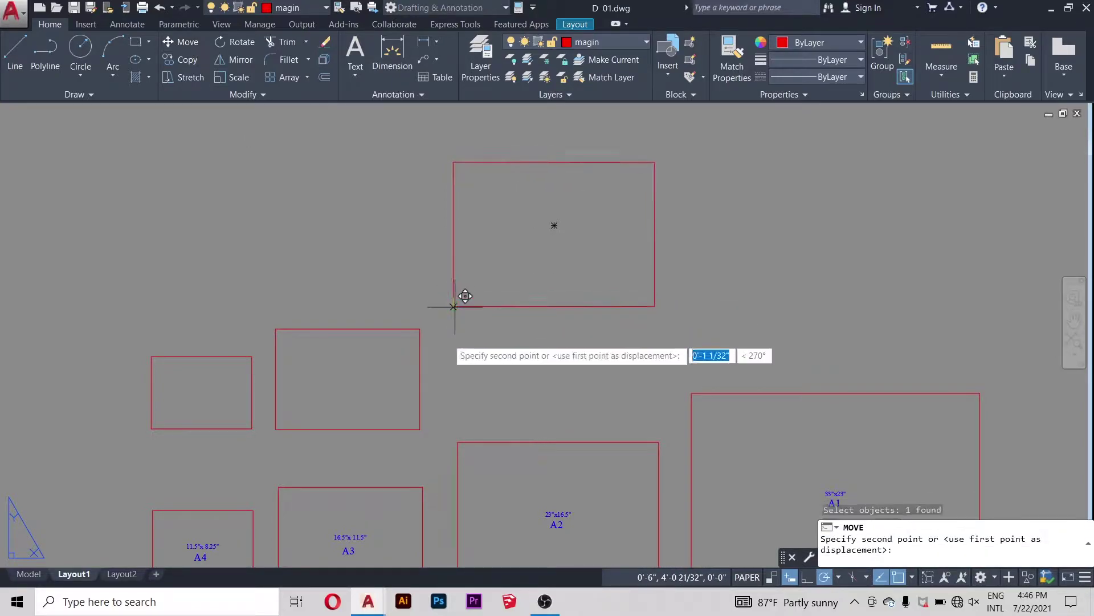
click(453, 424)
scroll(450, 365, down, 4)
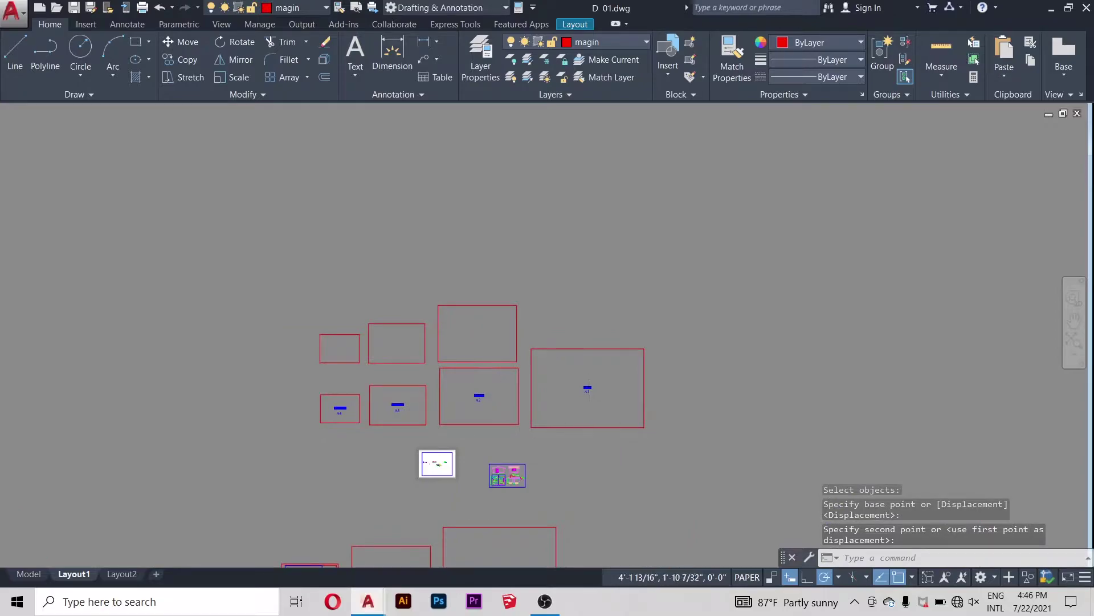
scroll(589, 390, up, 5)
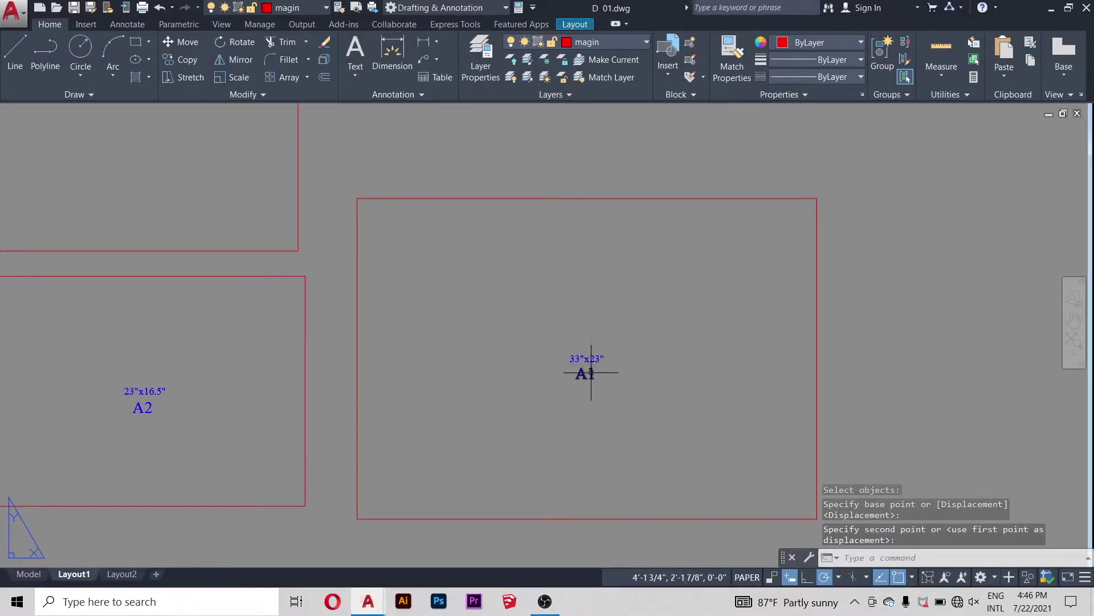
scroll(586, 374, down, 2)
scroll(591, 399, down, 3)
scroll(583, 399, up, 5)
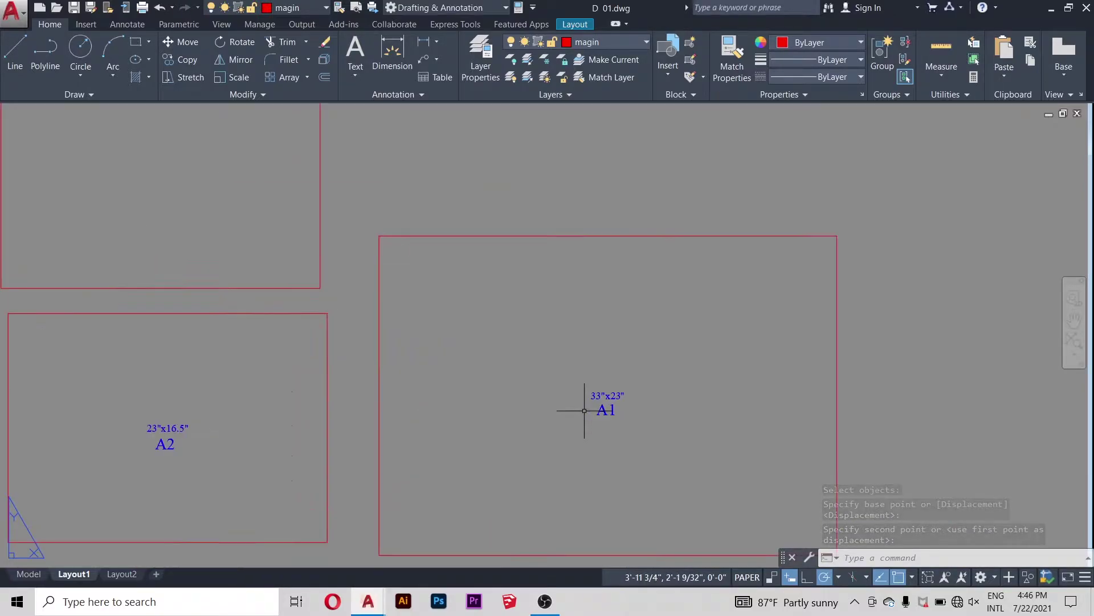
scroll(444, 297, down, 5)
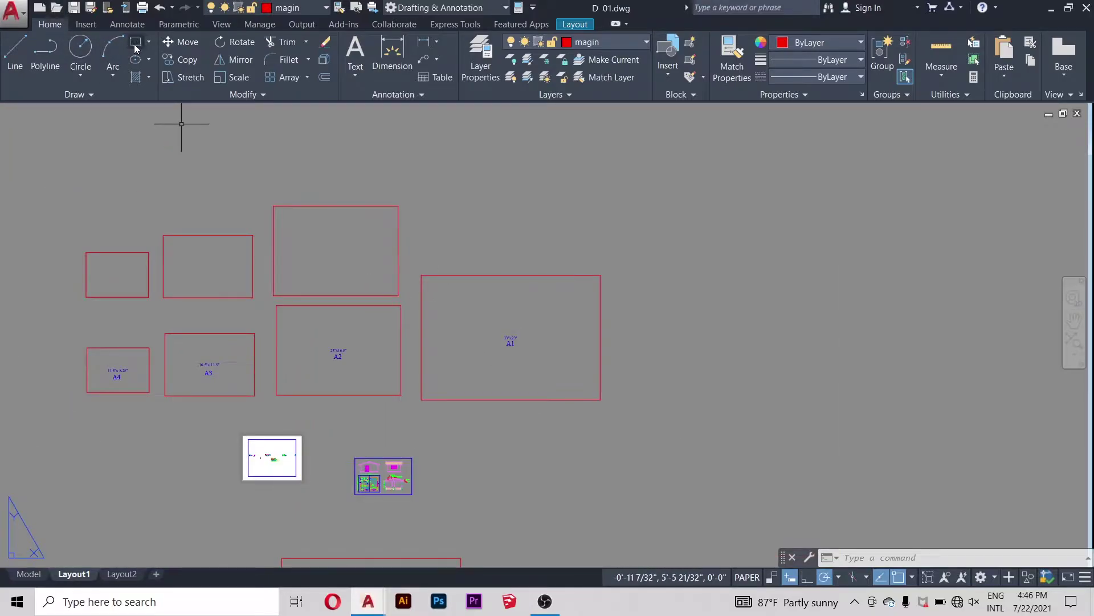
Step: Draw a 33 x 23 rectangle on Layout1 using the REC command
text(rec)
key(Return)
scroll(448, 237, down, 4)
scroll(455, 285, up, 4)
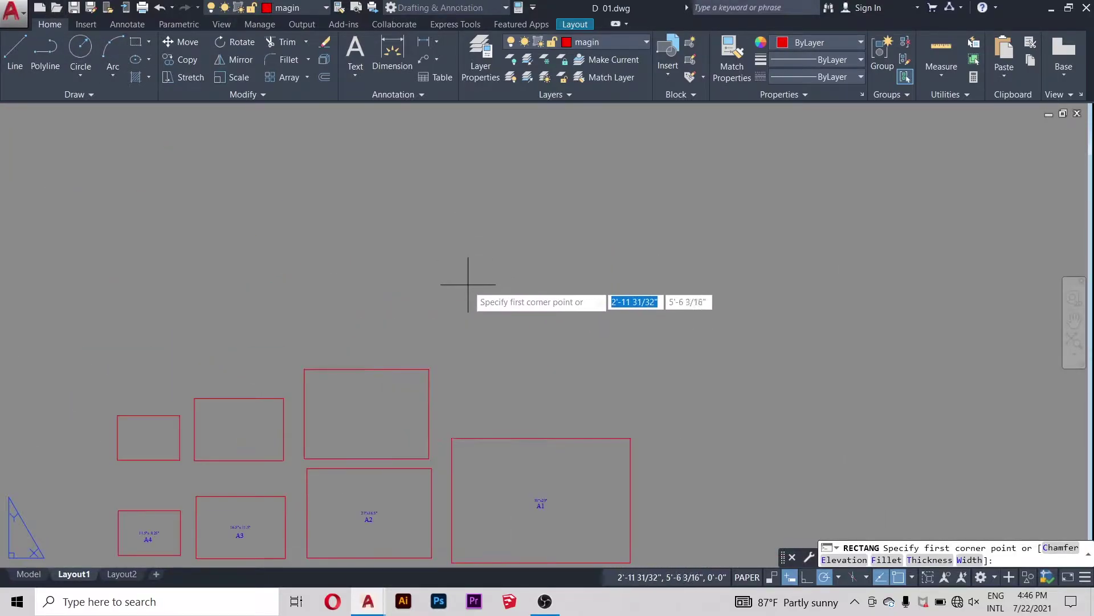
click(468, 287)
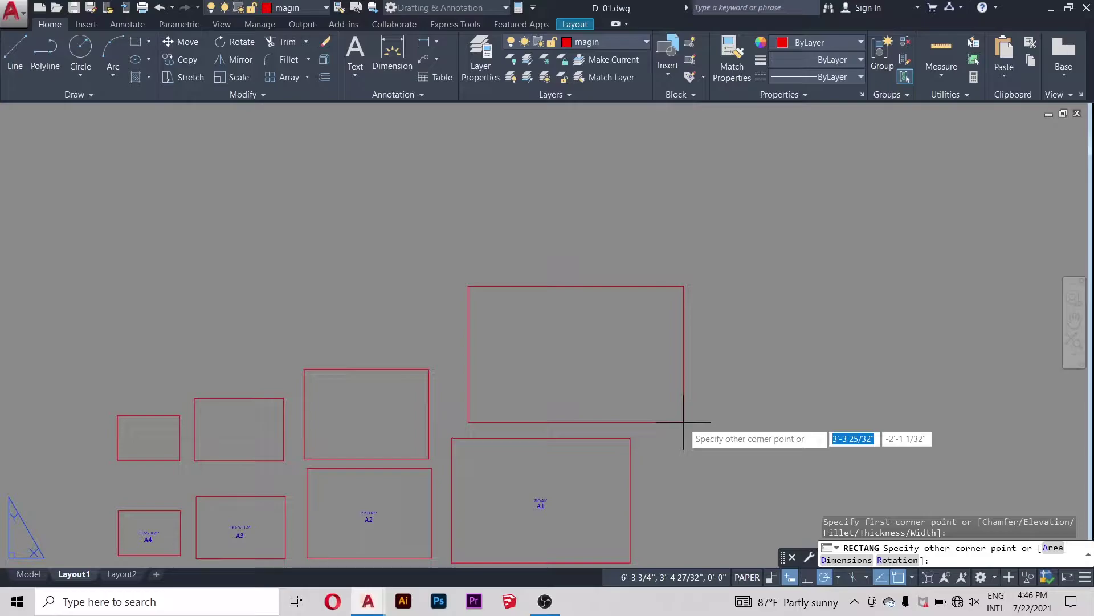
text(33)
key(Tab)
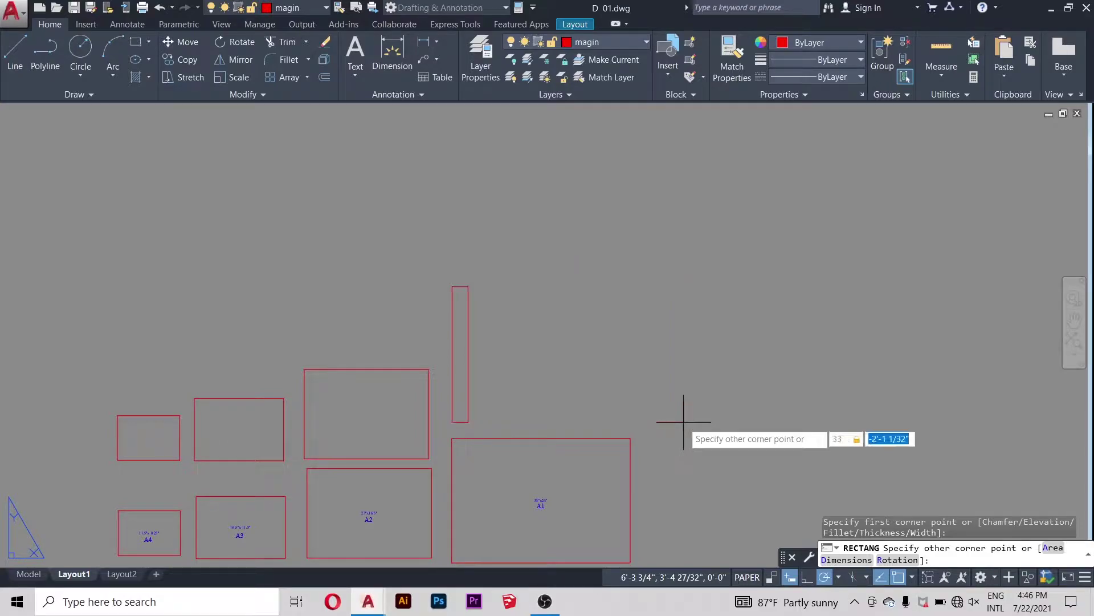
text(23)
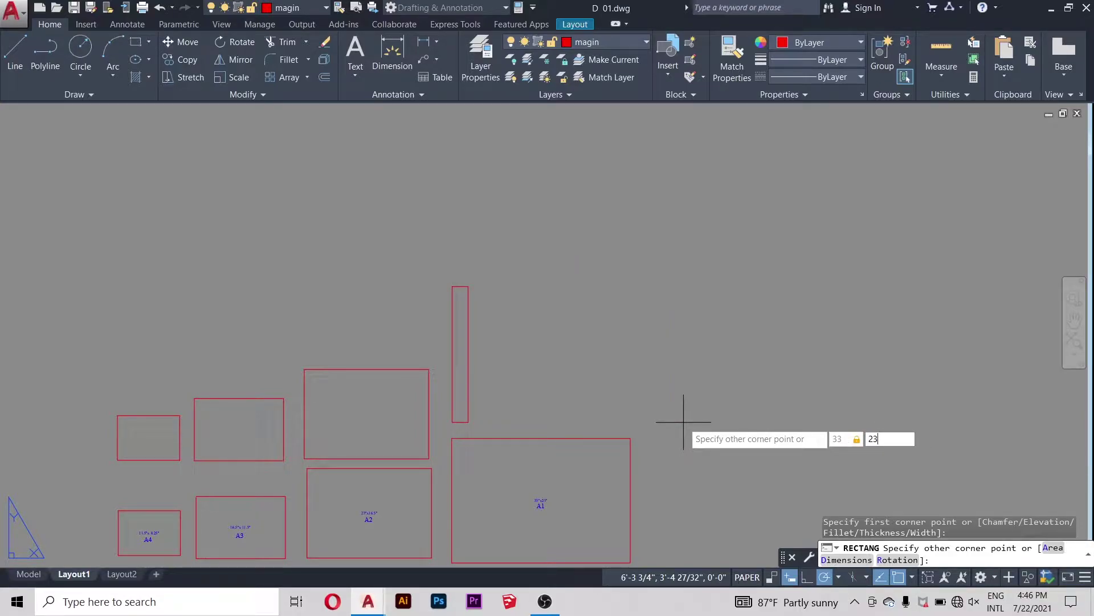
key(Return)
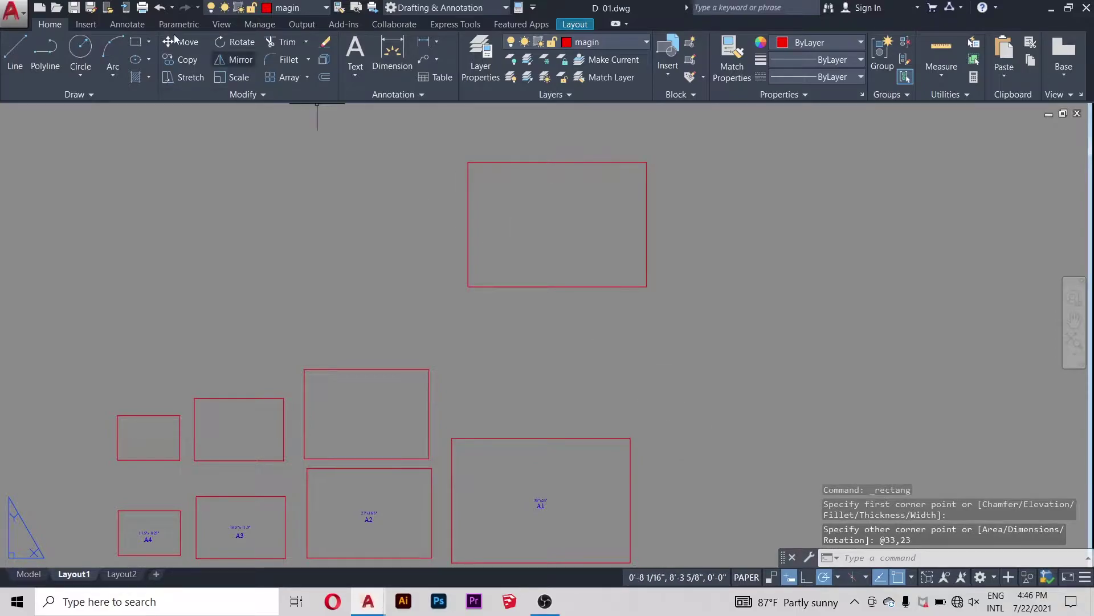
Step: Move the 33 x 23 frame by its corner to sit above the A1 sheet frame
click(182, 41)
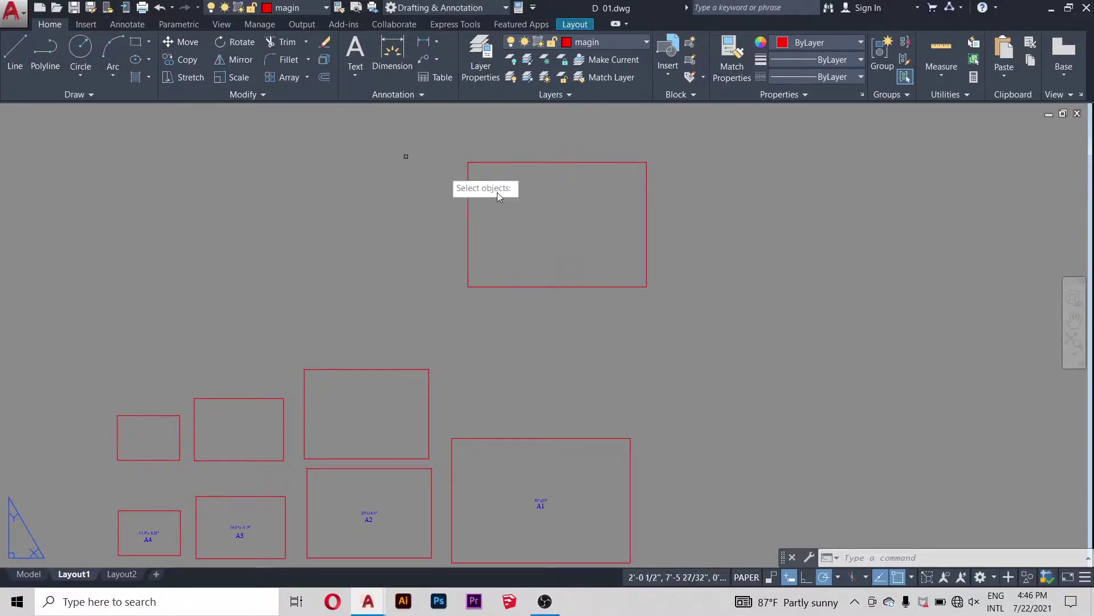
click(518, 164)
key(Return)
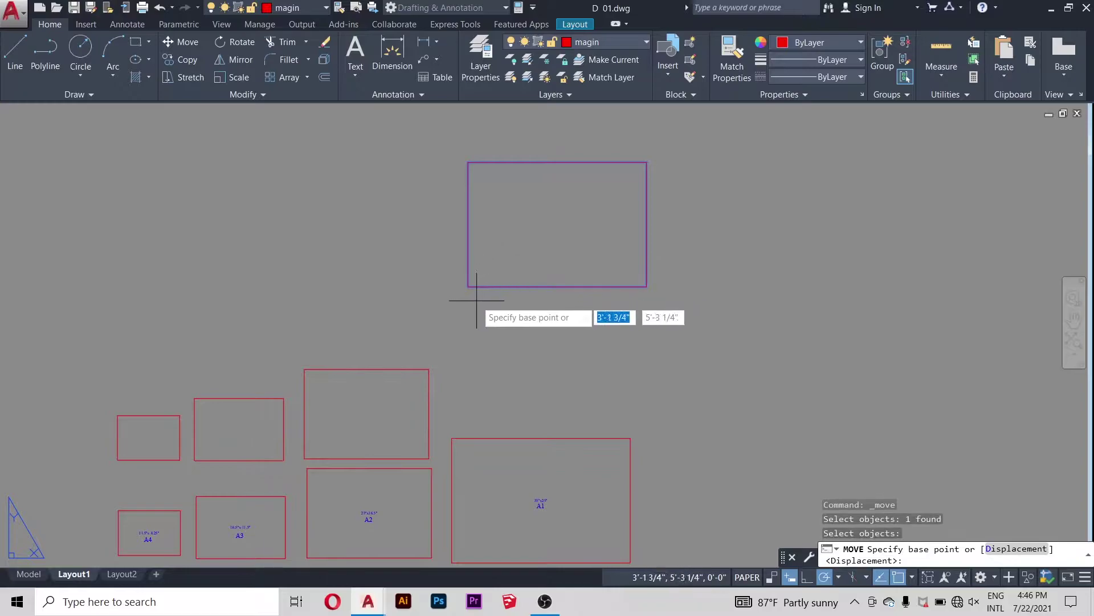
click(467, 286)
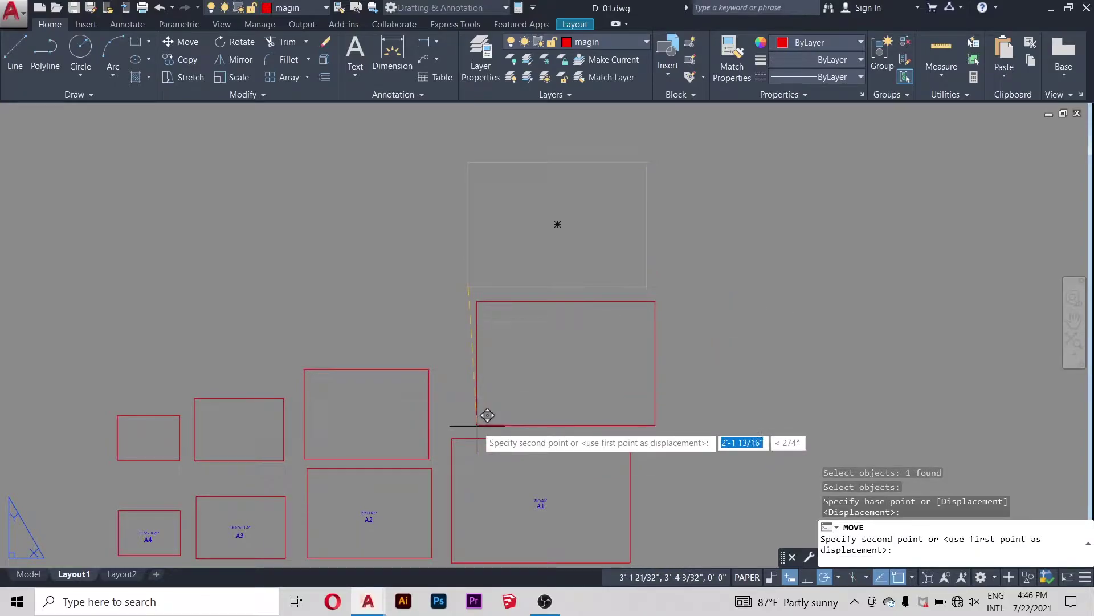
scroll(487, 319, down, 5)
scroll(435, 378, up, 5)
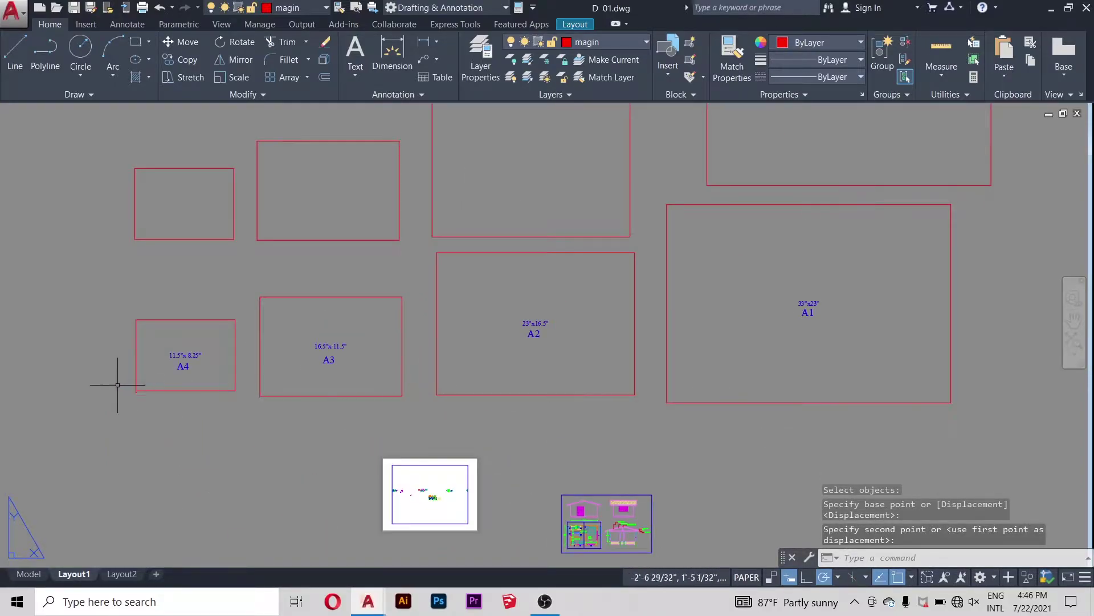
scroll(138, 363, up, 3)
scroll(325, 379, down, 2)
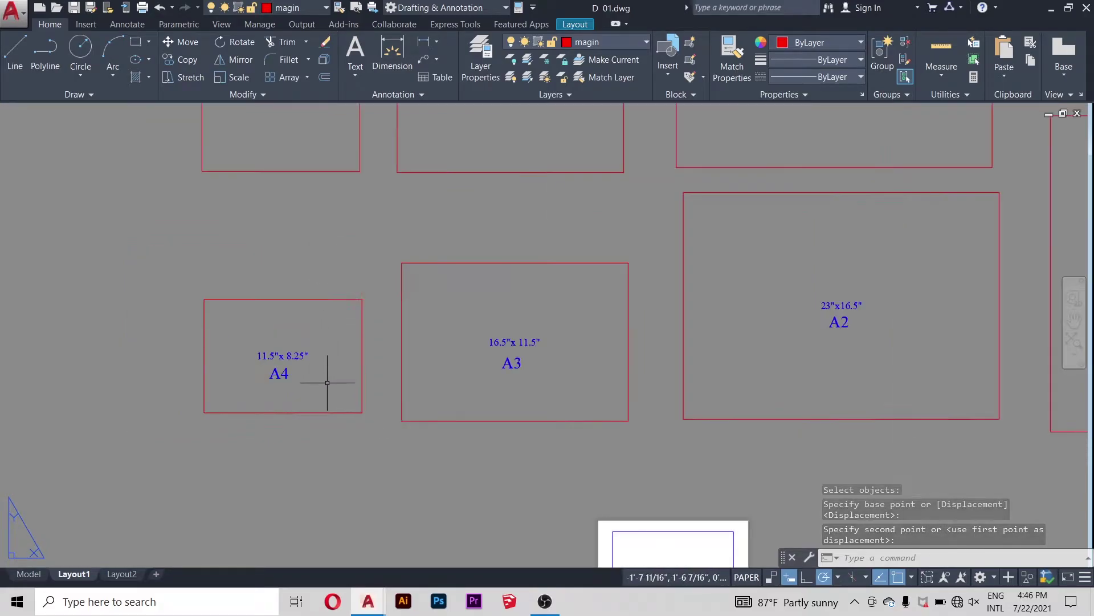
scroll(327, 424, down, 2)
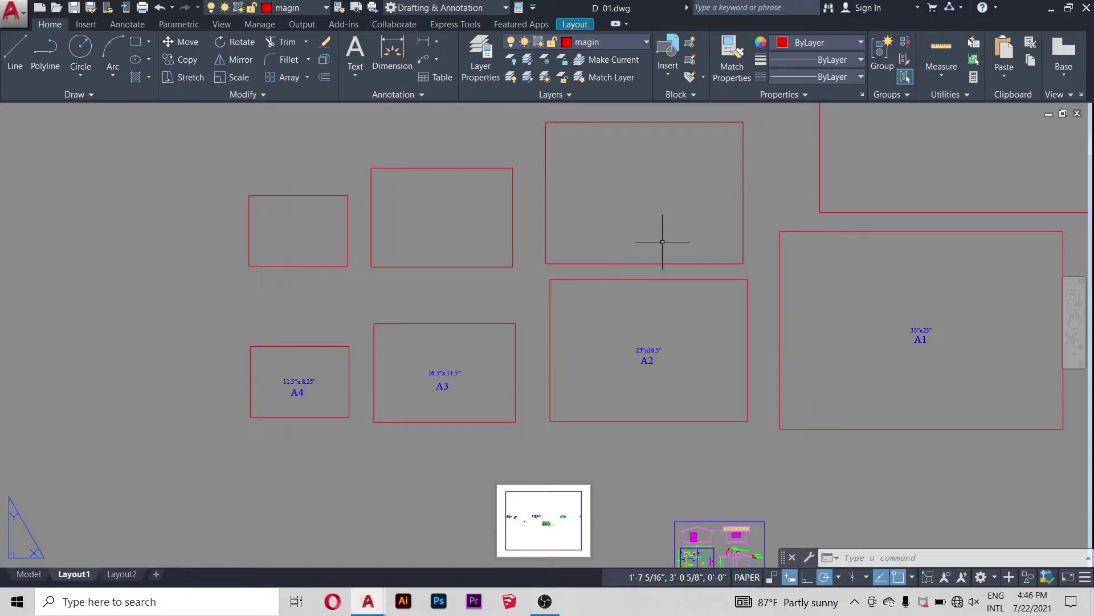
scroll(606, 245, down, 2)
scroll(823, 220, up, 2)
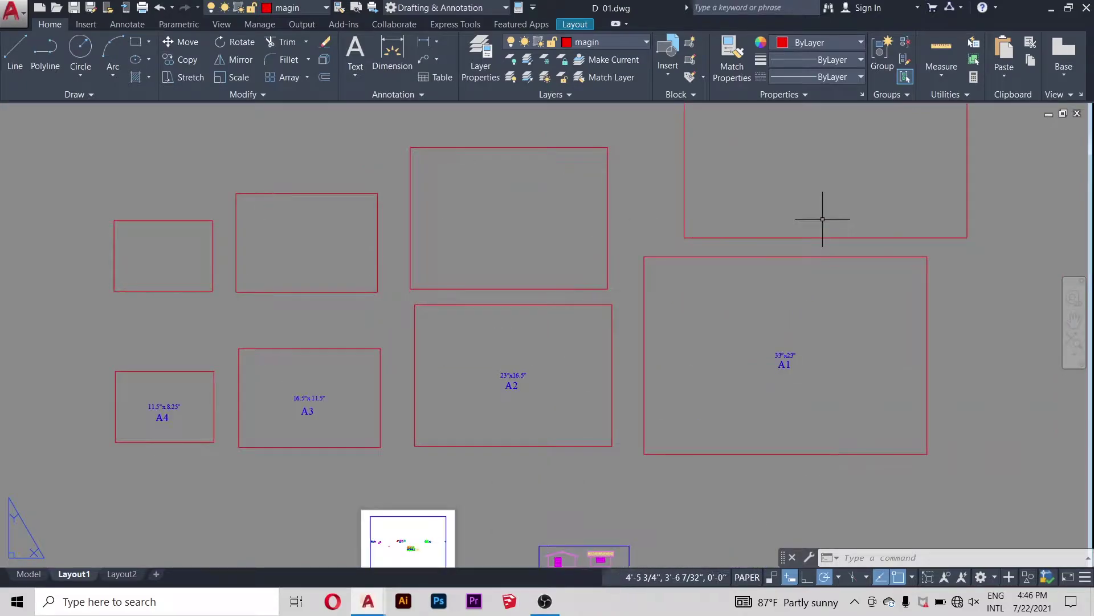
scroll(822, 219, down, 3)
scroll(479, 251, down, 2)
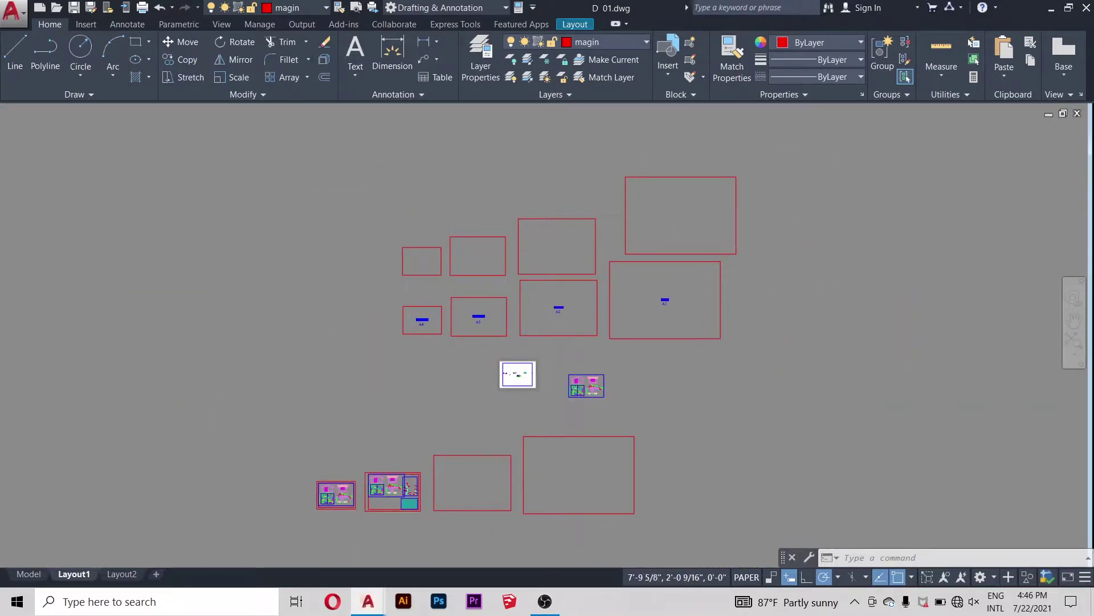
scroll(811, 305, up, 2)
scroll(802, 335, down, 2)
scroll(763, 270, up, 2)
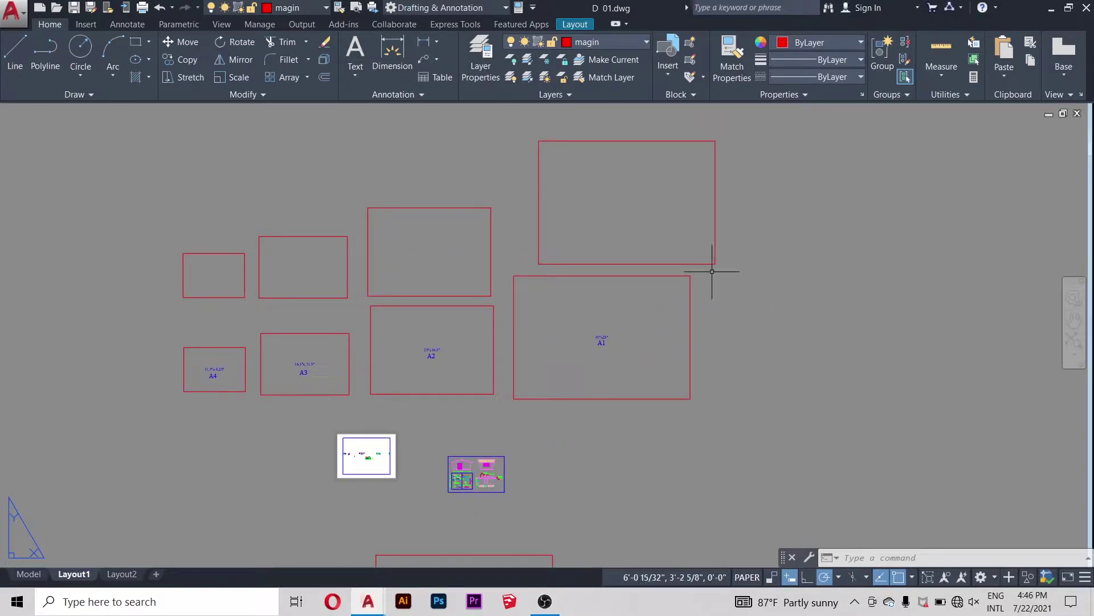
scroll(388, 216, down, 2)
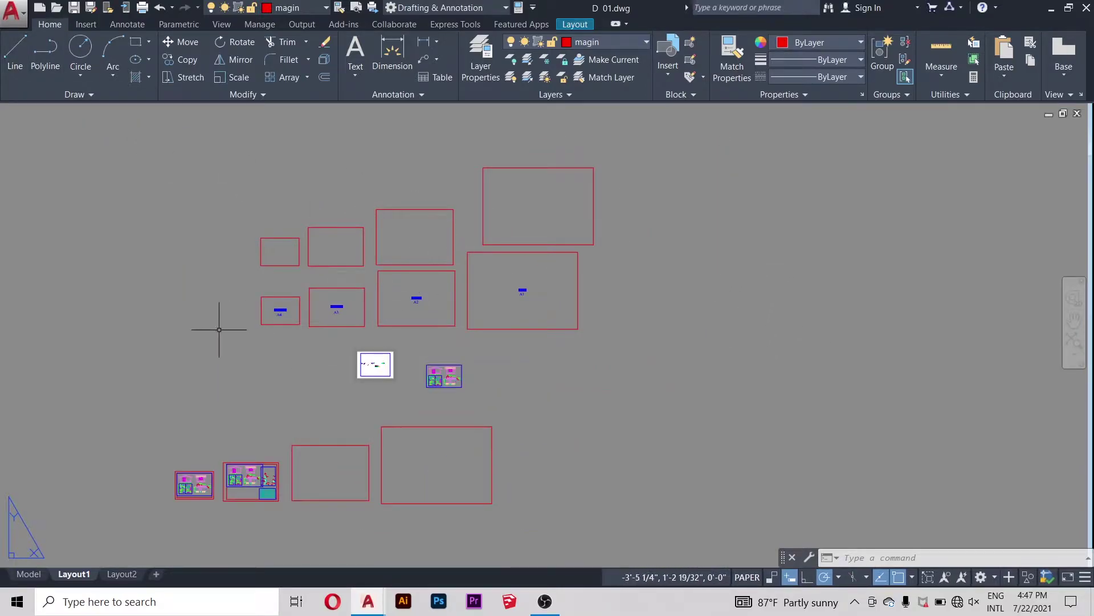
scroll(258, 241, up, 3)
scroll(259, 241, up, 2)
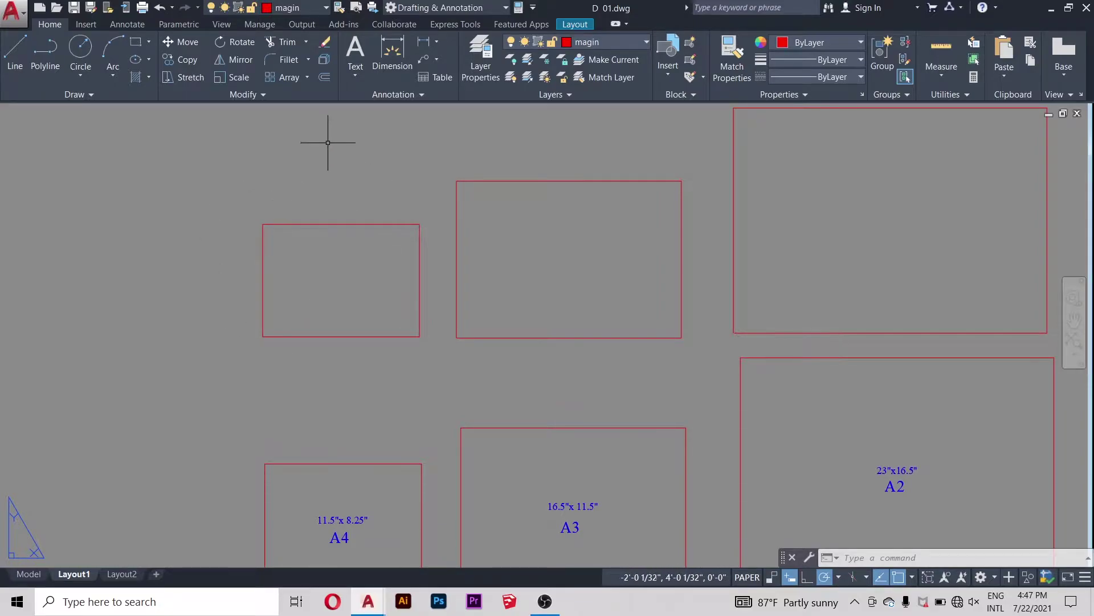
scroll(427, 285, down, 3)
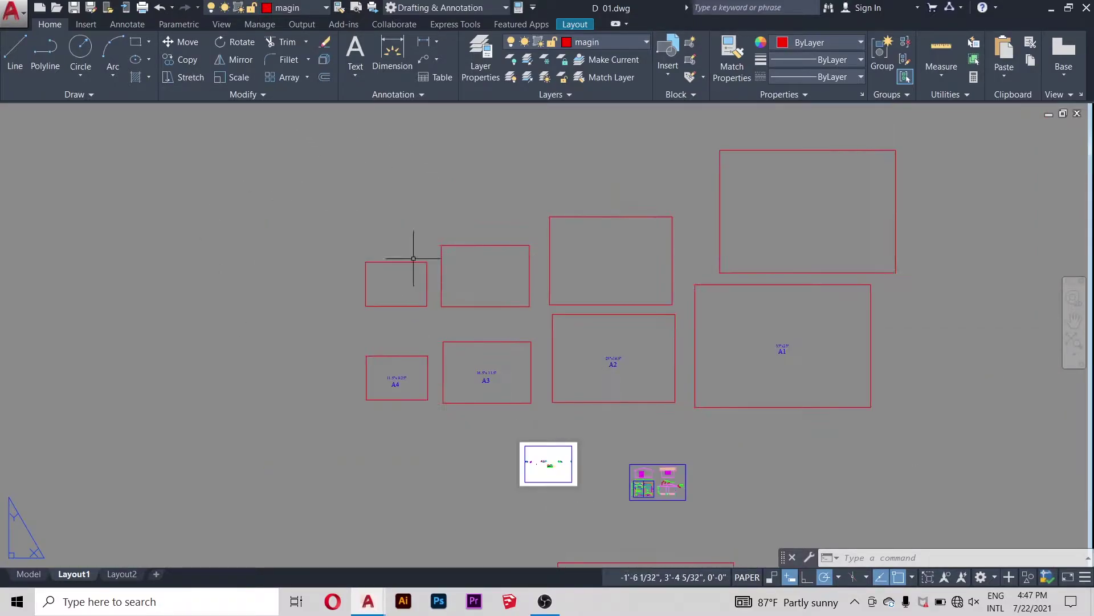
Step: Offset the left and middle frames 0.5 inward to create inner borders
click(325, 79)
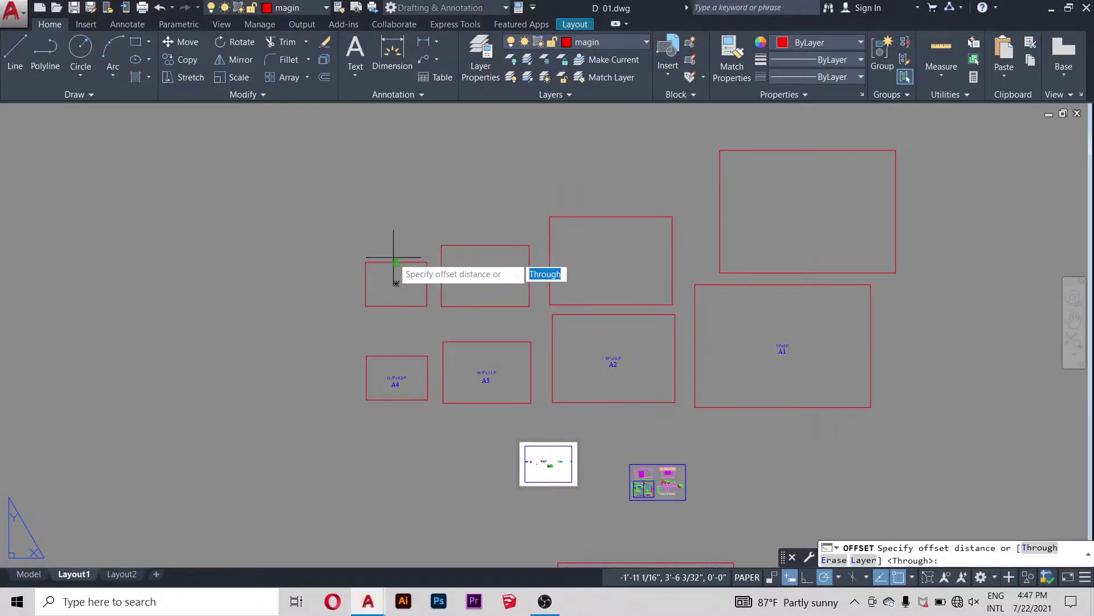
scroll(394, 257, up, 4)
text(.)
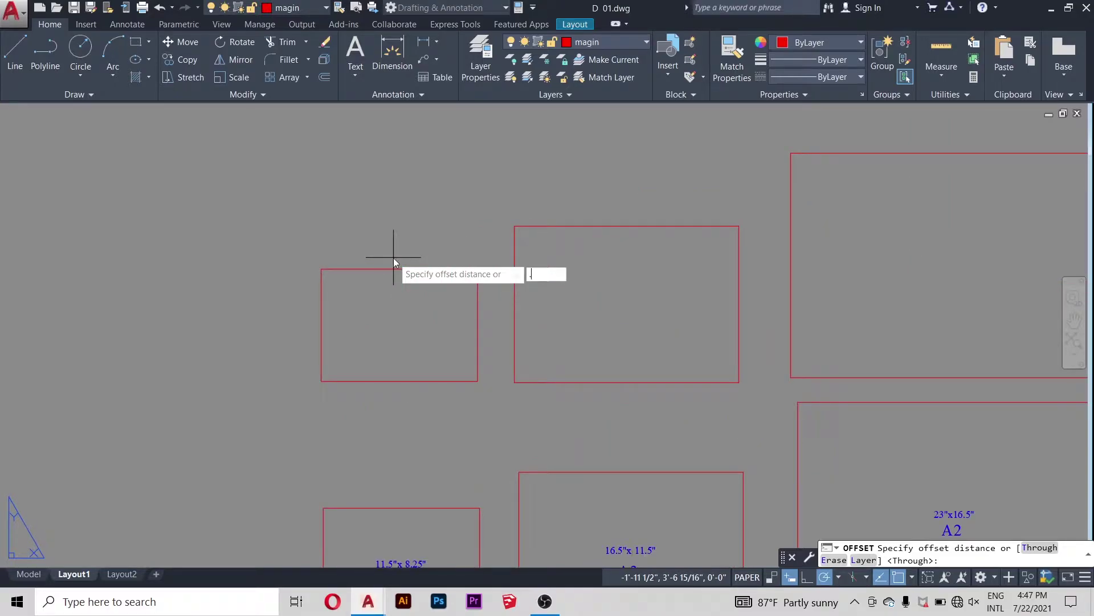
text(5)
key(Return)
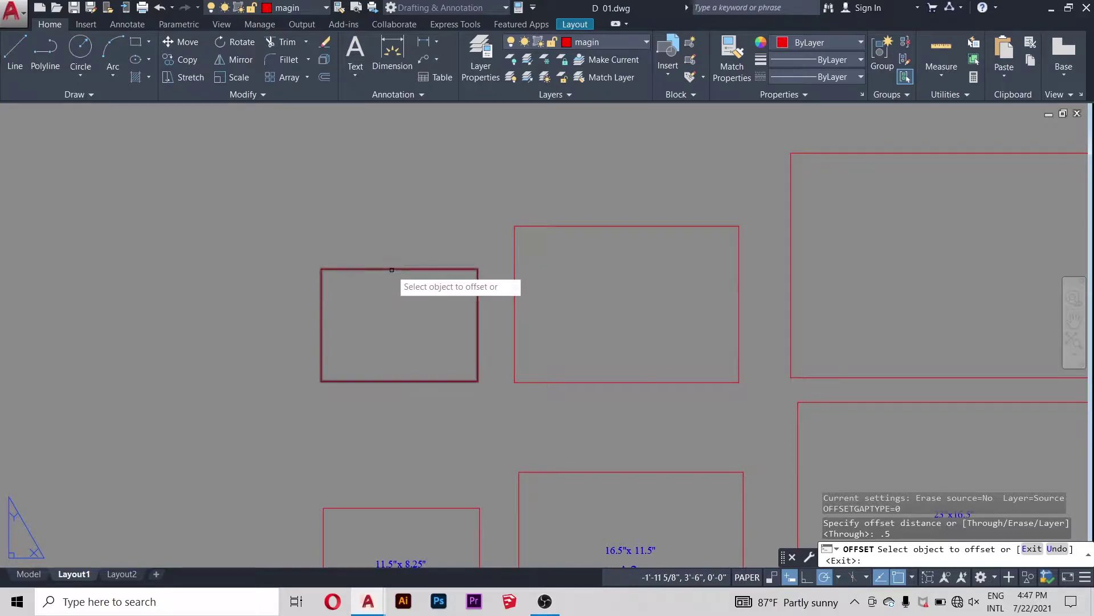
click(393, 269)
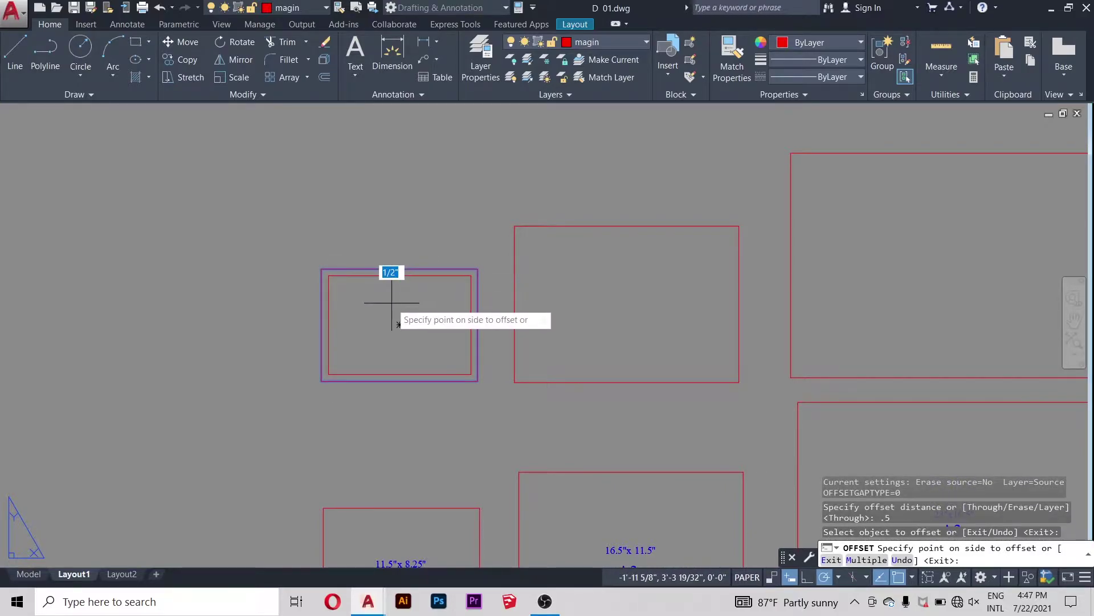
click(395, 302)
click(578, 224)
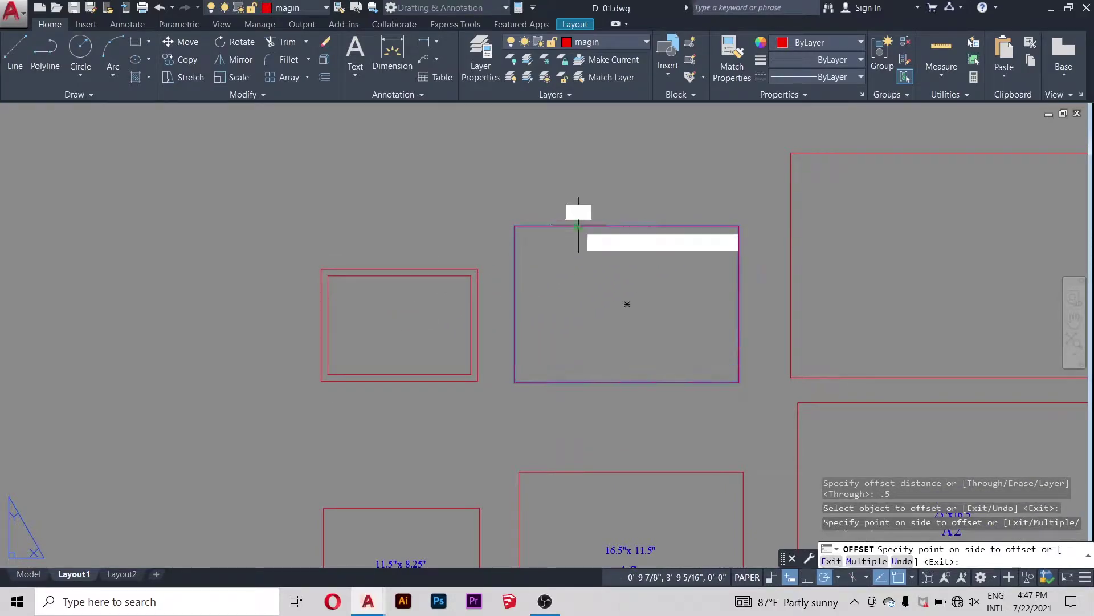
click(580, 262)
Step: Offset the larger and upper-right frames 0.5 inward, then end the offset
scroll(599, 299, down, 2)
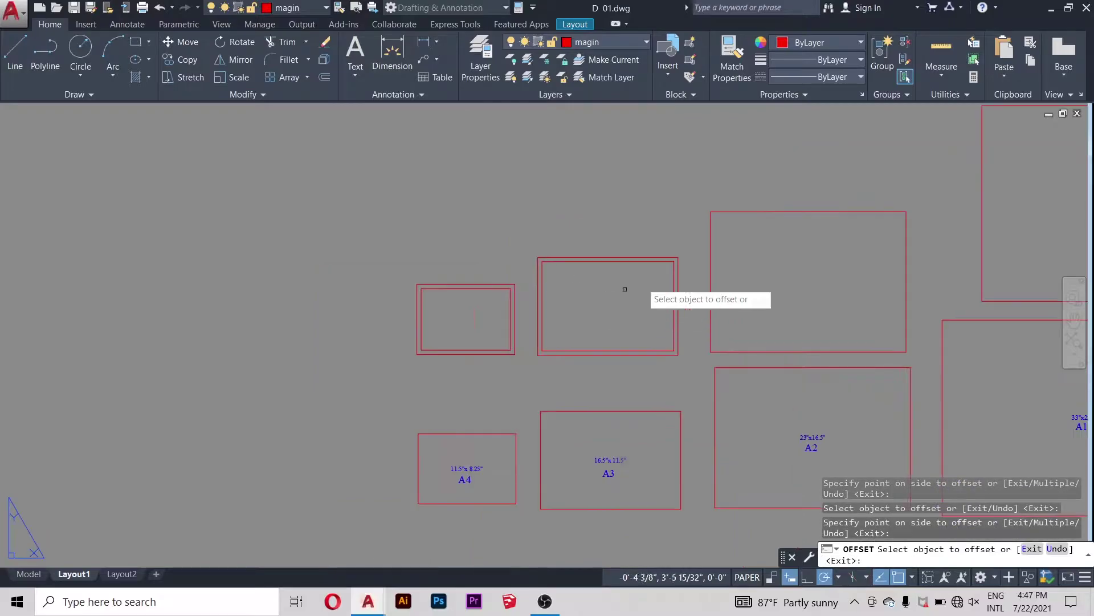
click(795, 213)
click(778, 242)
scroll(561, 266, down, 6)
scroll(713, 242, up, 6)
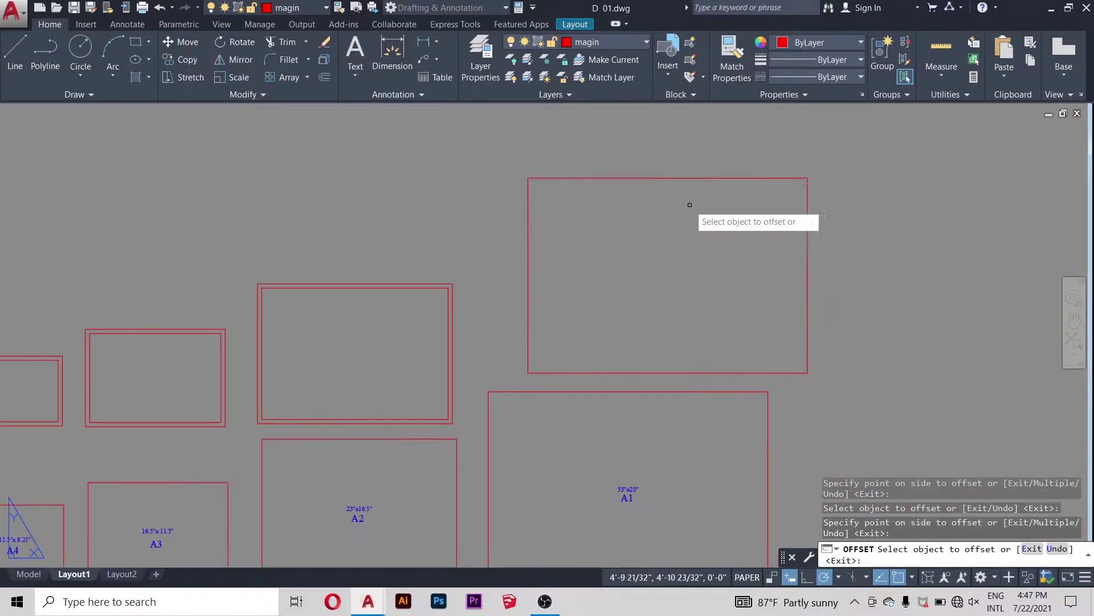
click(680, 176)
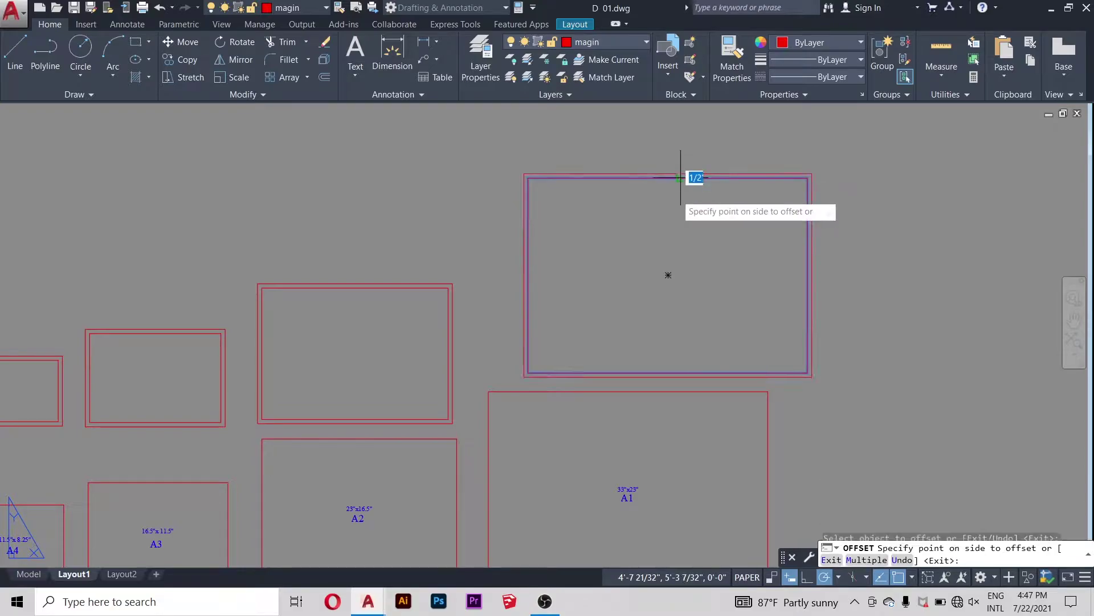
click(667, 237)
right_click(762, 260)
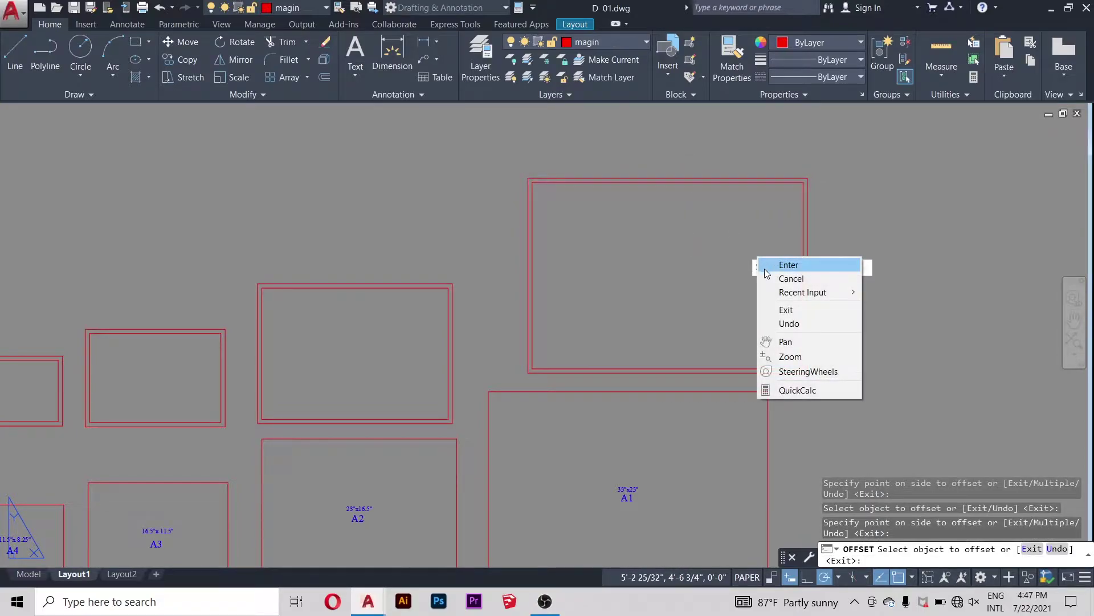
click(789, 265)
scroll(684, 302, down, 5)
scroll(655, 293, up, 6)
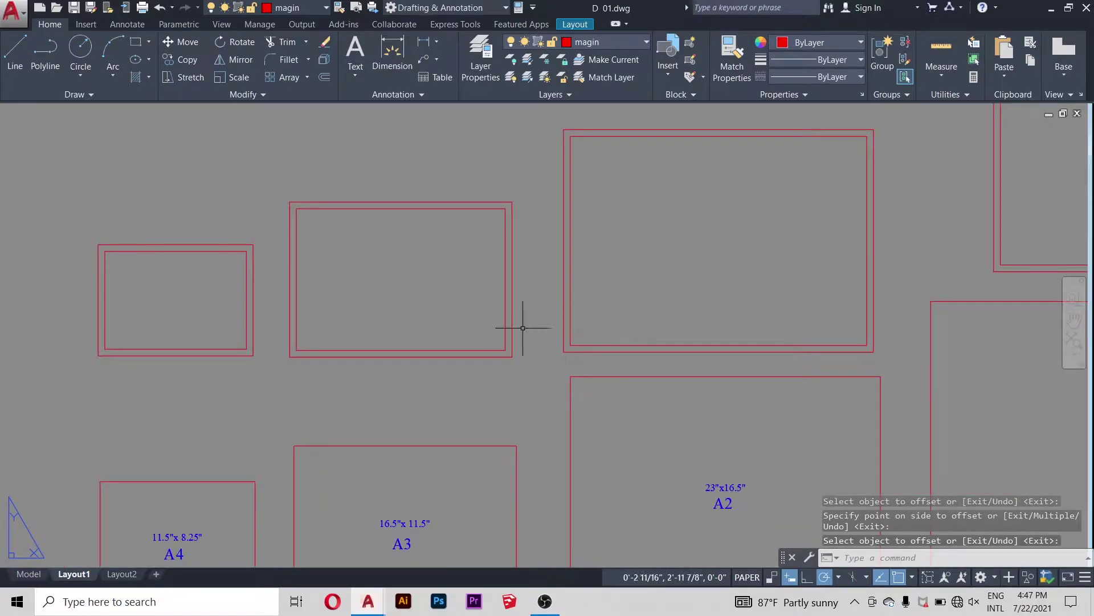
scroll(319, 305, down, 2)
scroll(491, 302, down, 2)
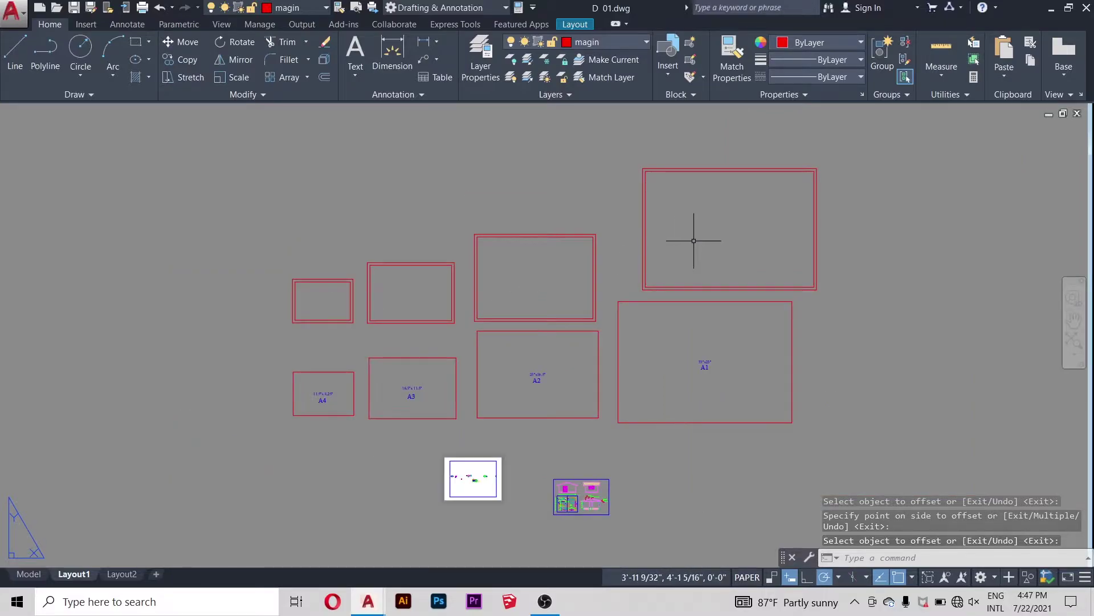
scroll(427, 286, up, 2)
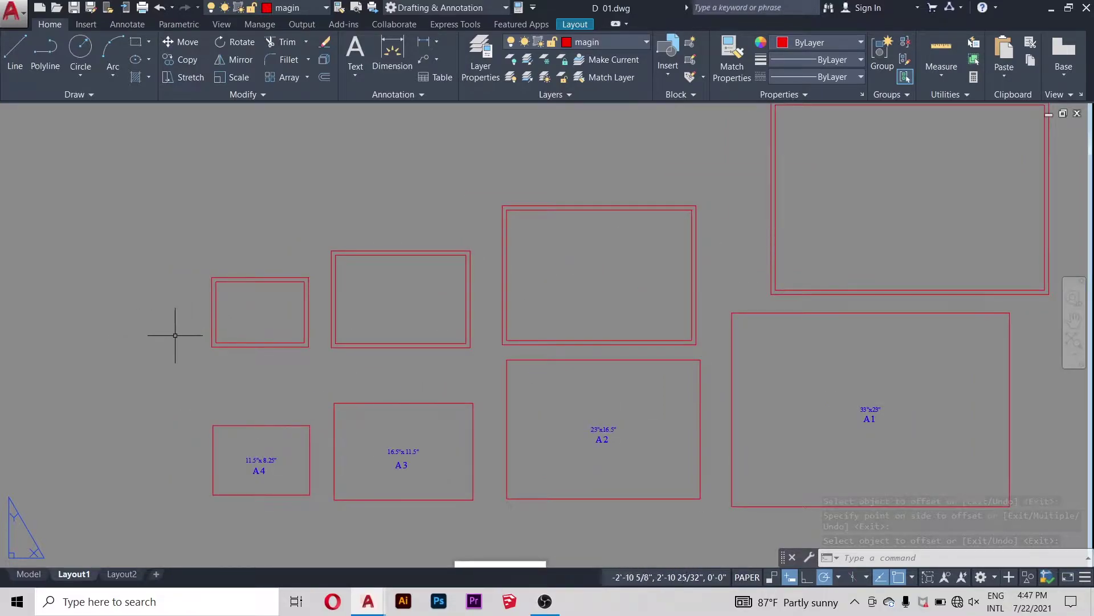
scroll(175, 336, up, 3)
scroll(319, 325, down, 2)
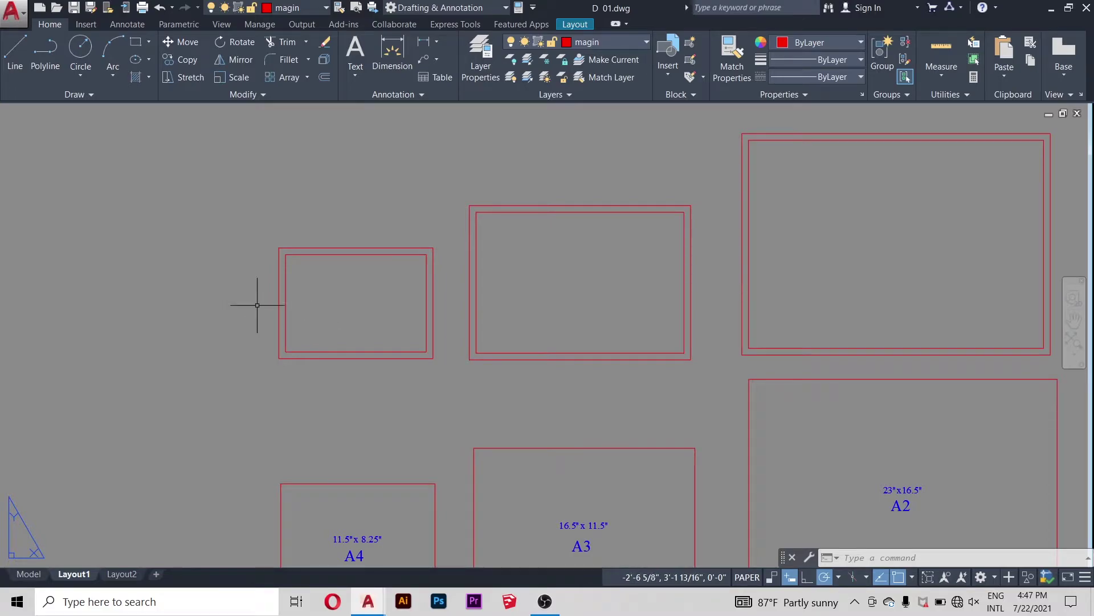
scroll(257, 305, up, 2)
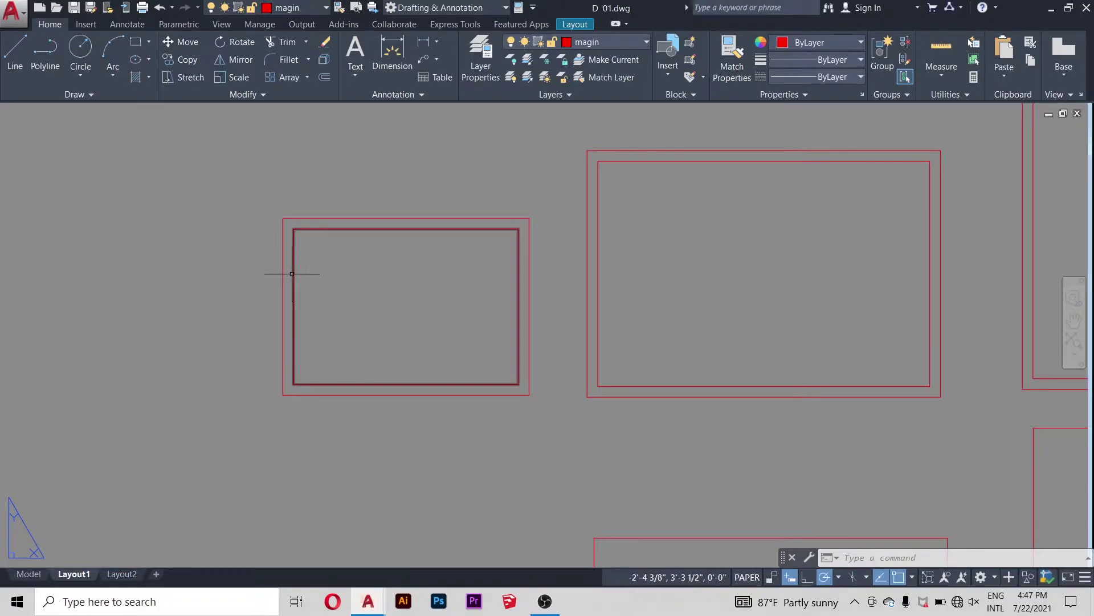
scroll(293, 273, up, 4)
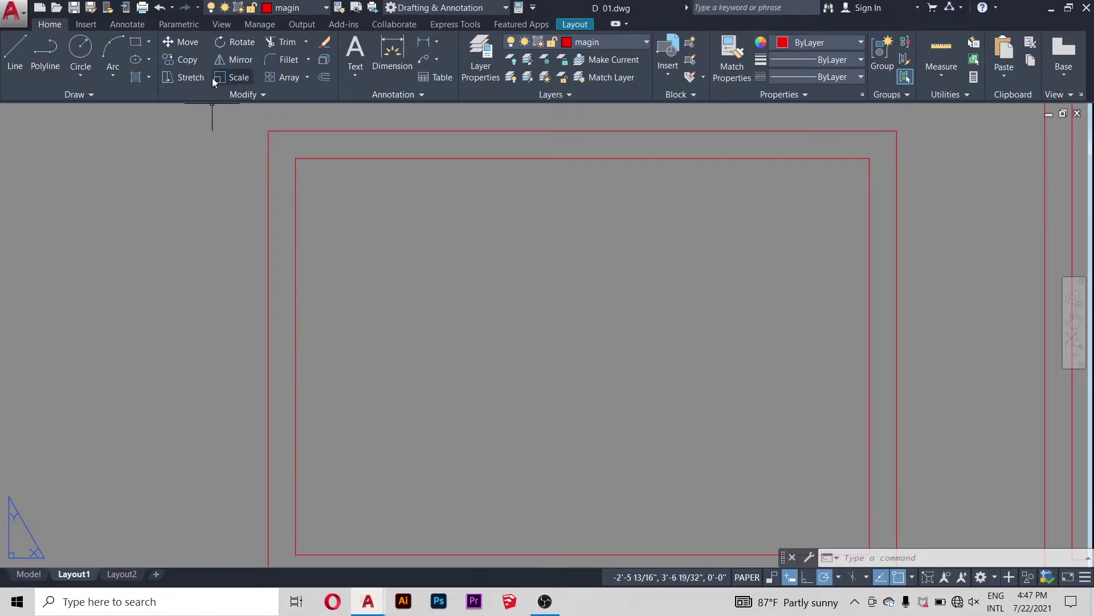
Step: Stretch the left frame's inner border's left edge 0.5 inward with its midpoint grip
click(295, 312)
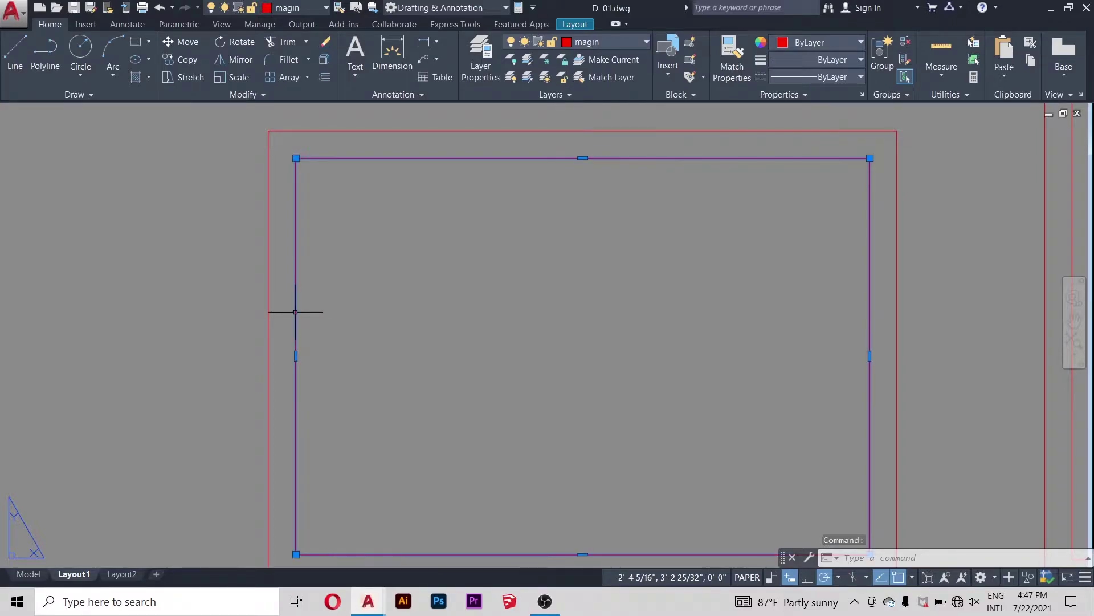
scroll(314, 329, down, 2)
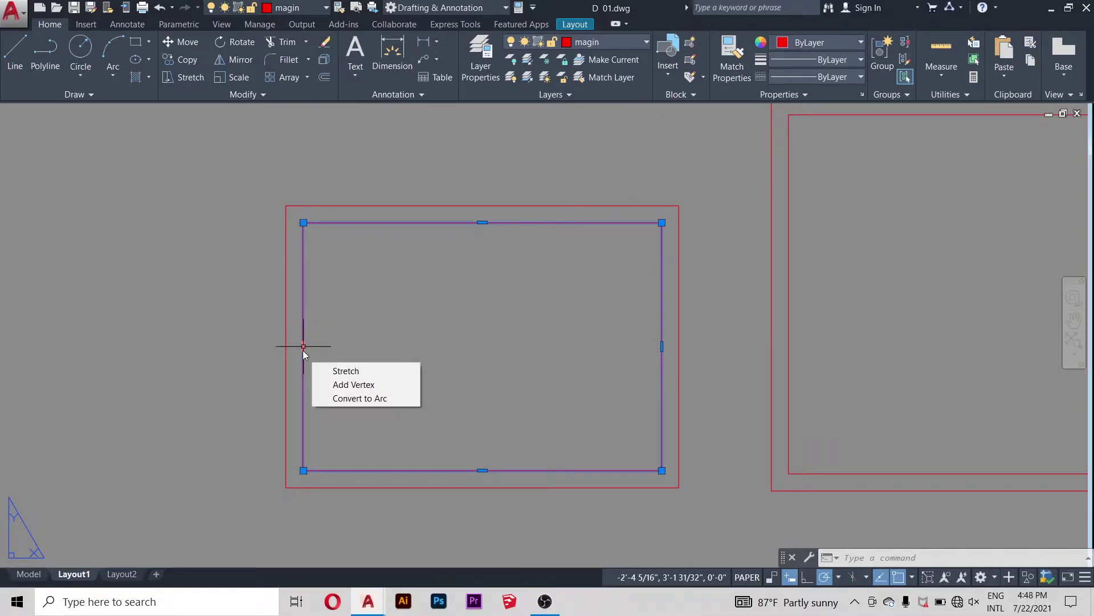
click(303, 346)
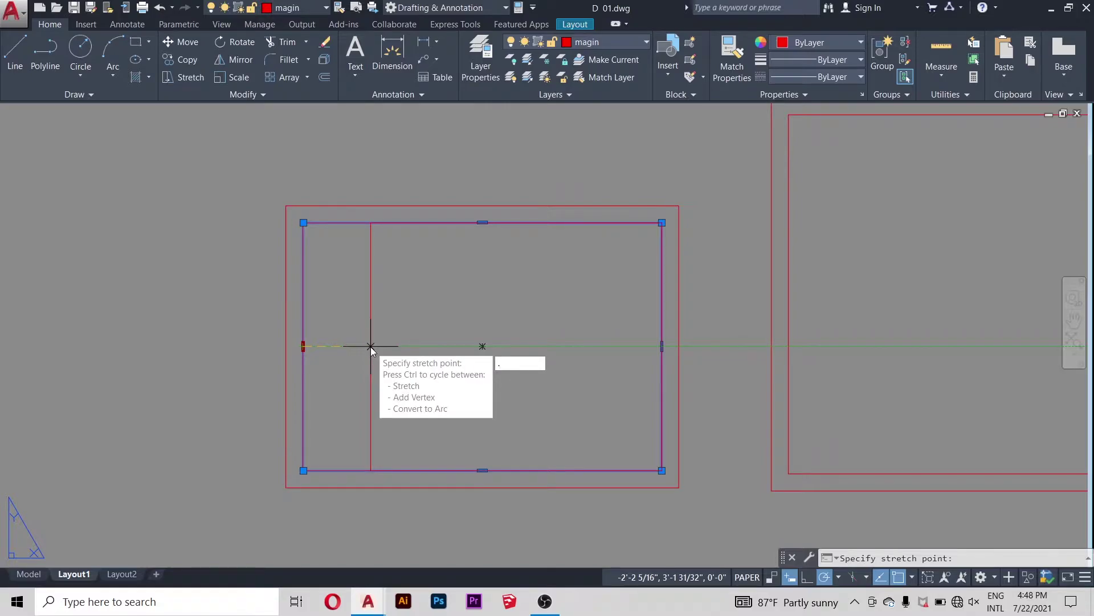
text(5)
key(Return)
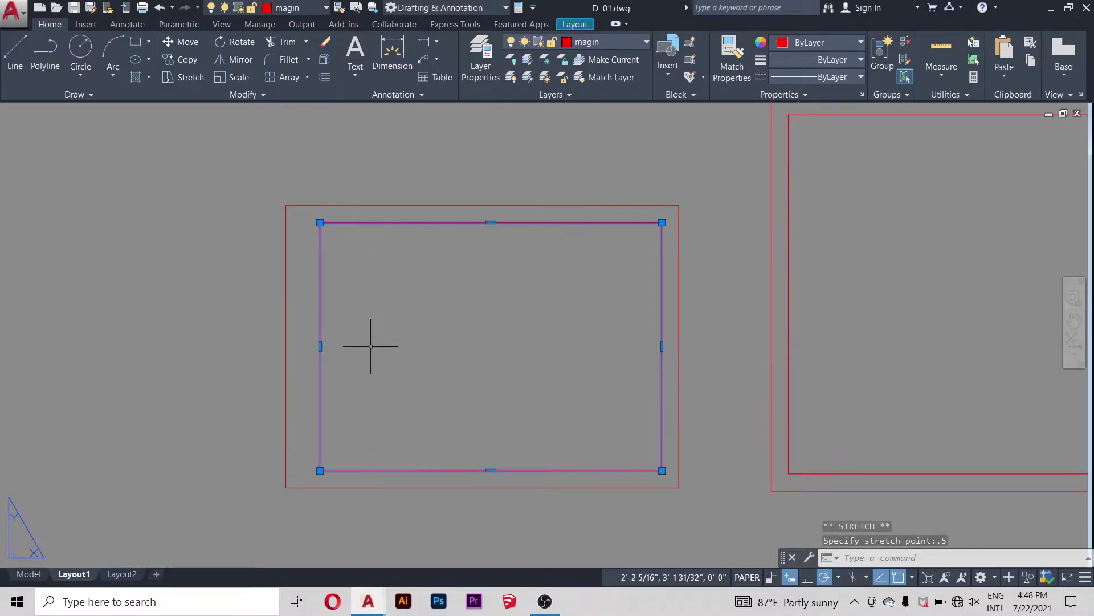
key(Escape)
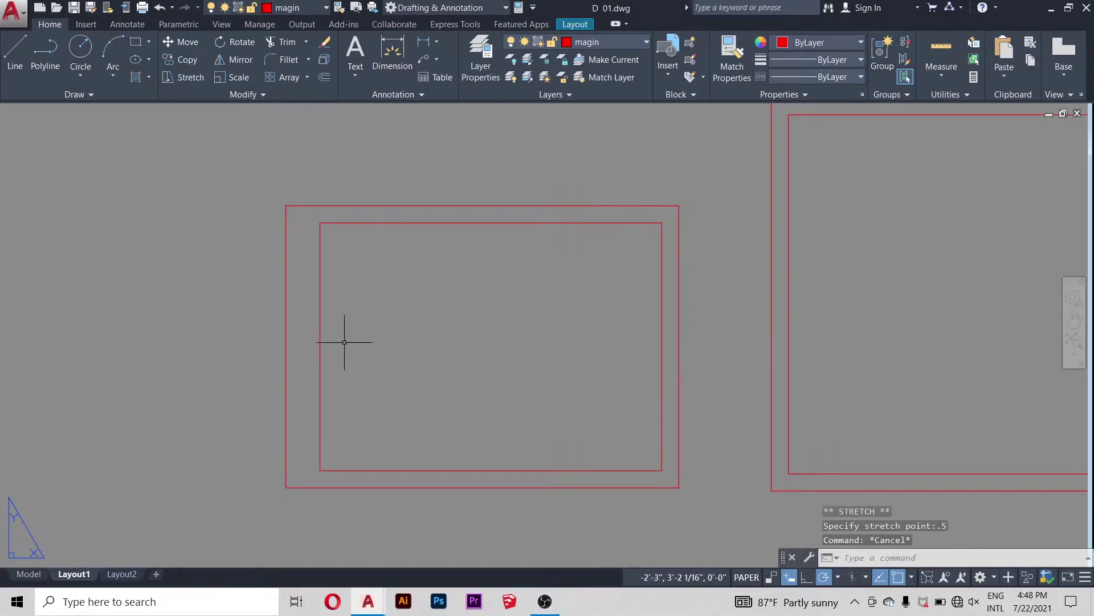
scroll(326, 347, down, 1)
scroll(320, 361, down, 2)
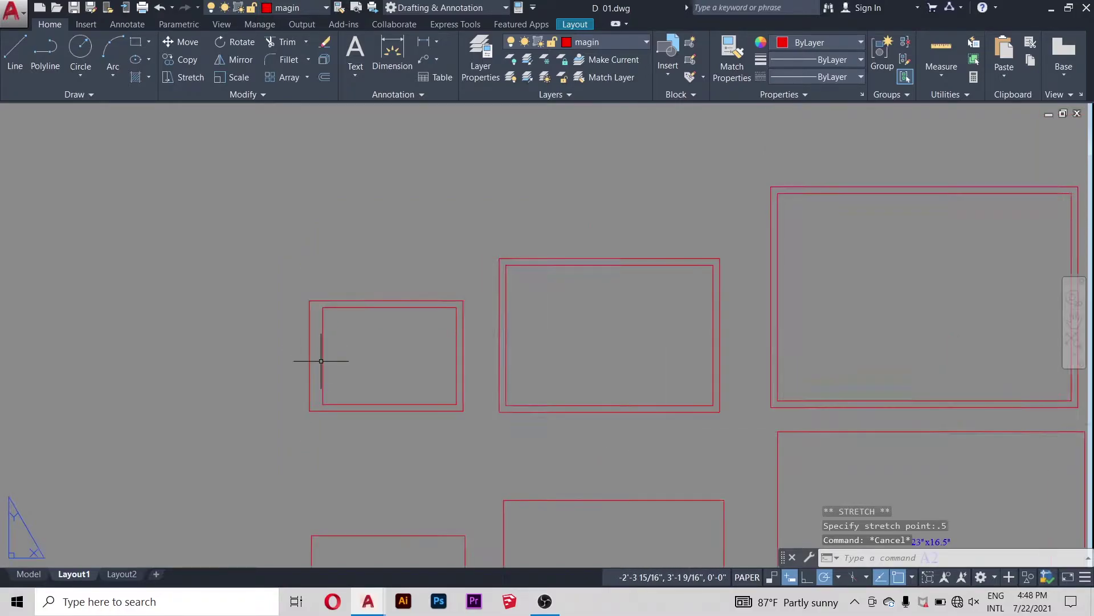
scroll(534, 381, up, 2)
Step: Stretch the next frame's inner border left edge 0.5 inward
scroll(507, 357, up, 2)
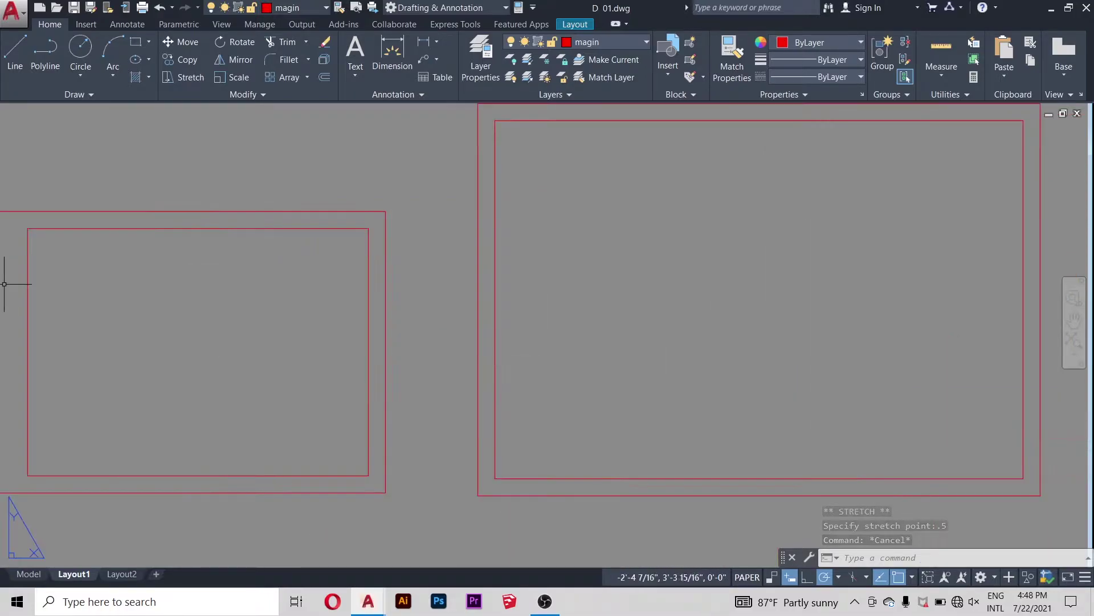
scroll(384, 294, down, 2)
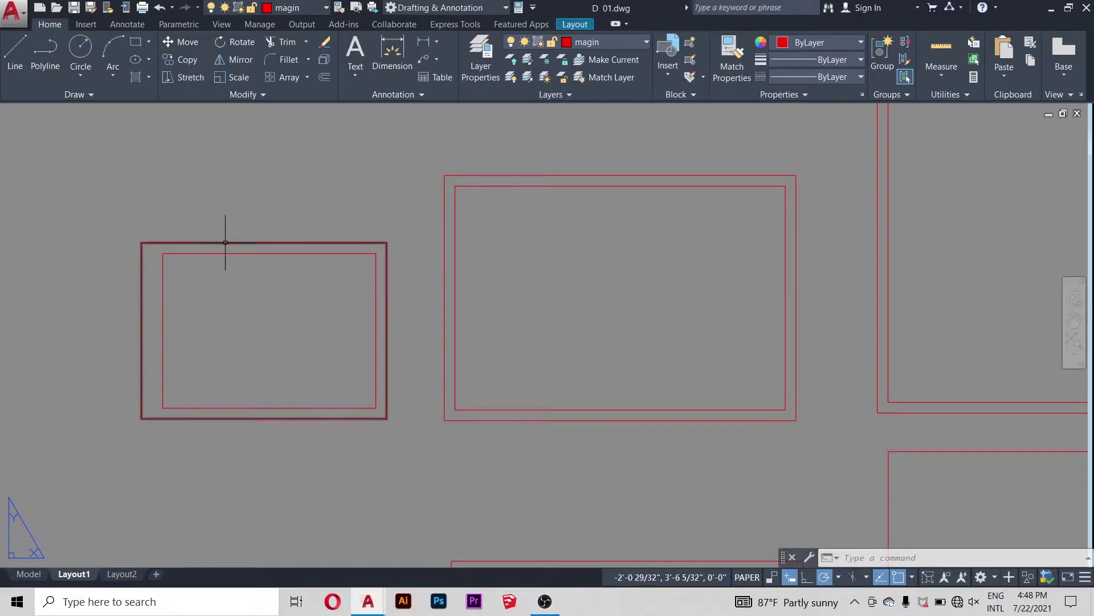
scroll(491, 284, down, 5)
scroll(462, 284, up, 6)
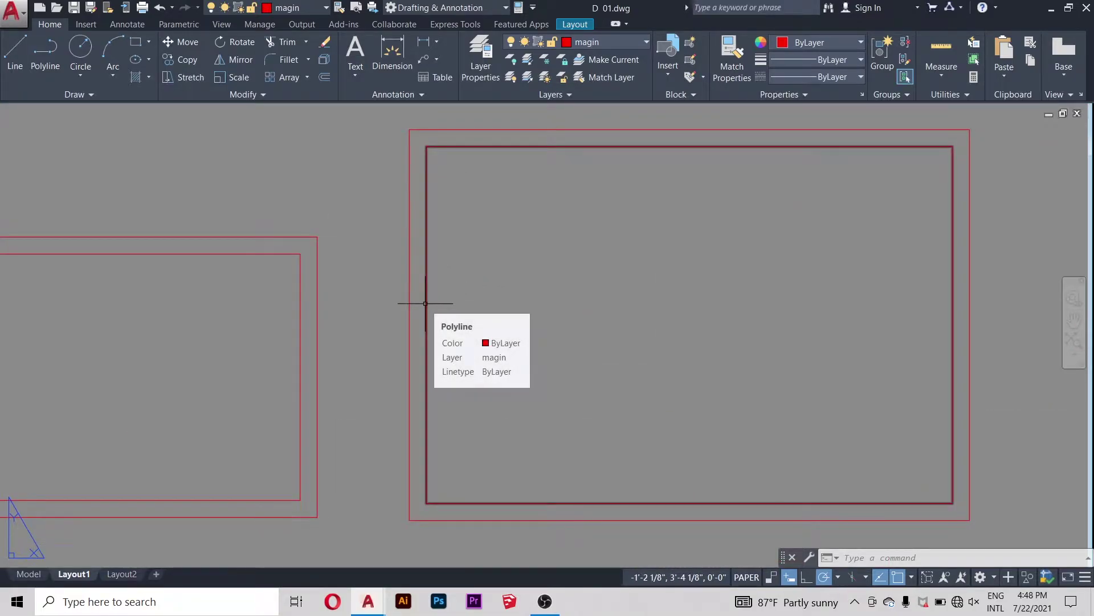
click(426, 303)
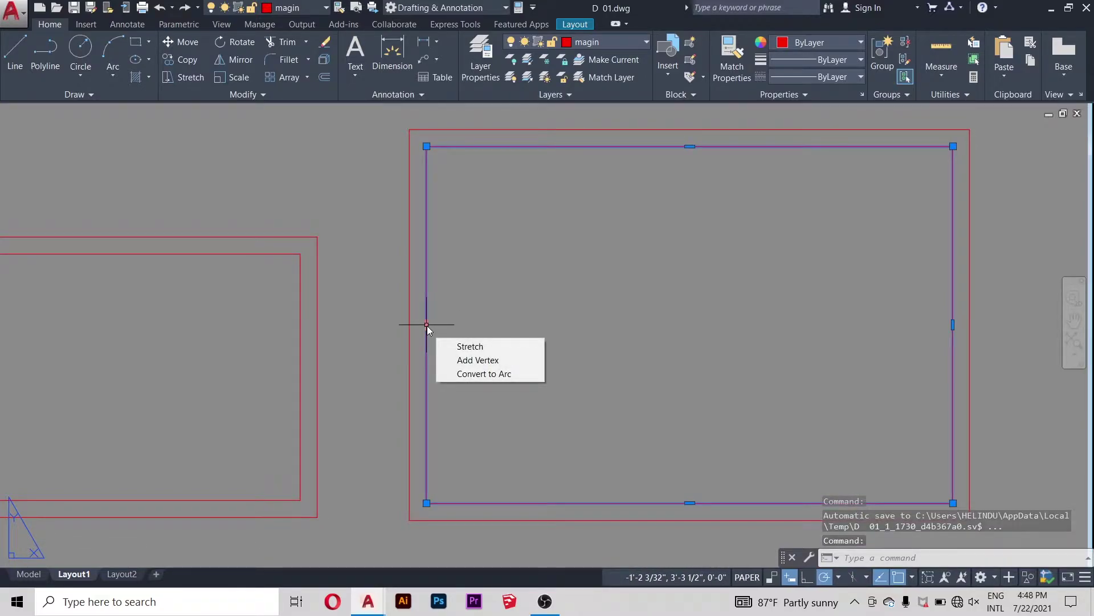
click(426, 324)
text(.5)
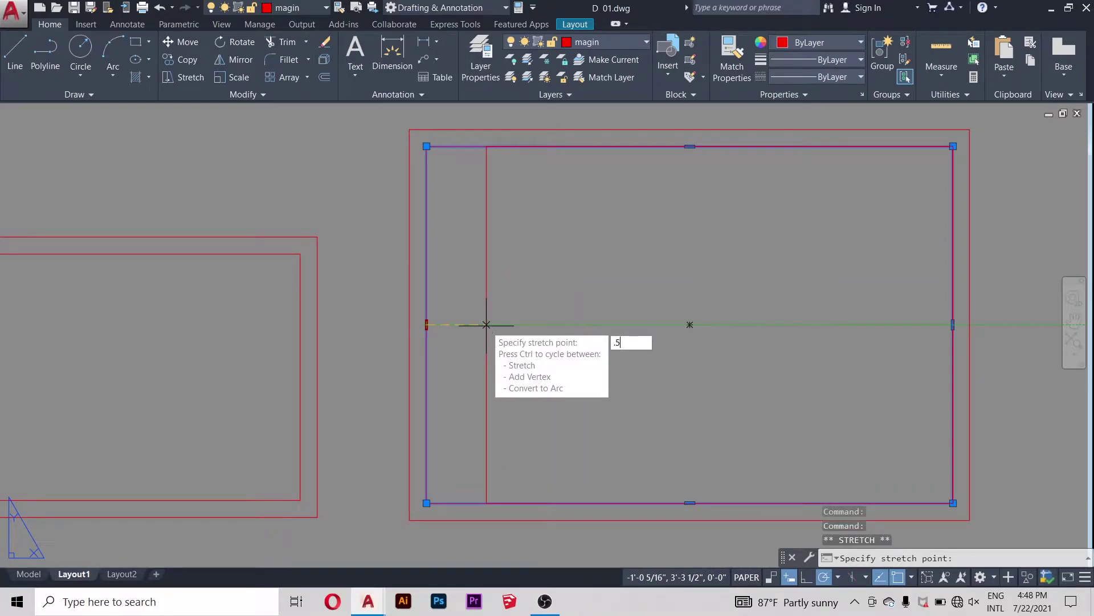
key(Return)
key(Escape)
Step: Stretch the right-hand frame's inner border left edge 0.5 inward
scroll(486, 325, down, 2)
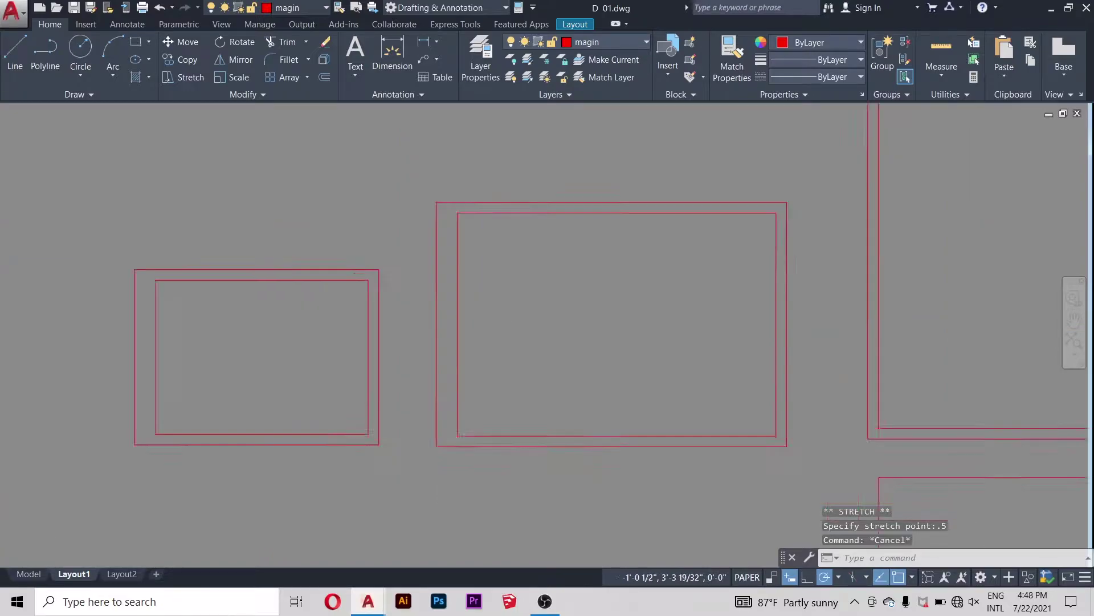
scroll(496, 342, down, 3)
scroll(627, 285, up, 4)
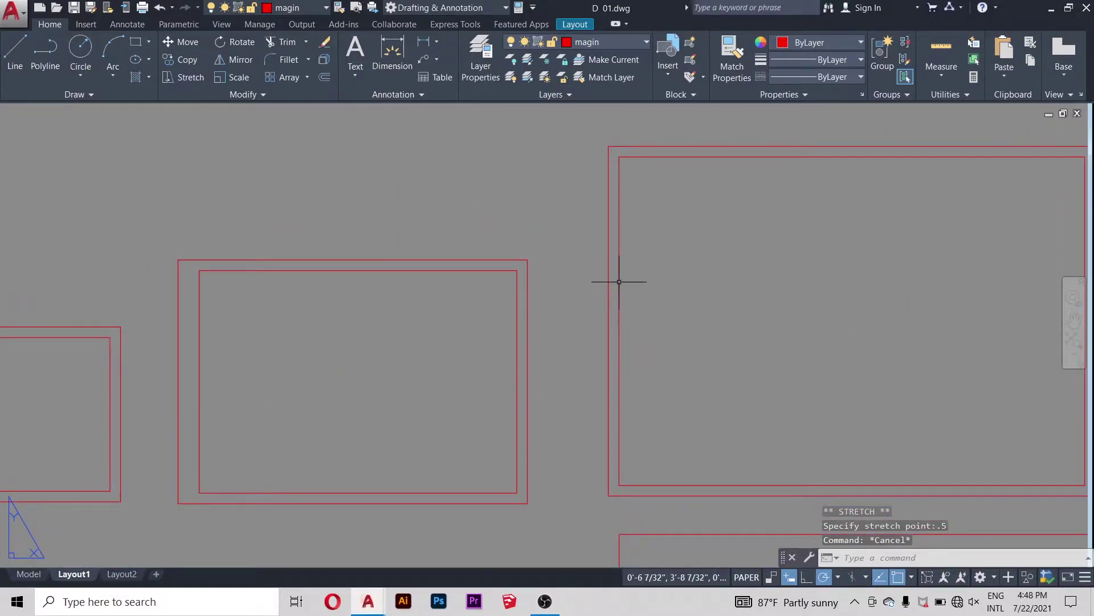
click(619, 302)
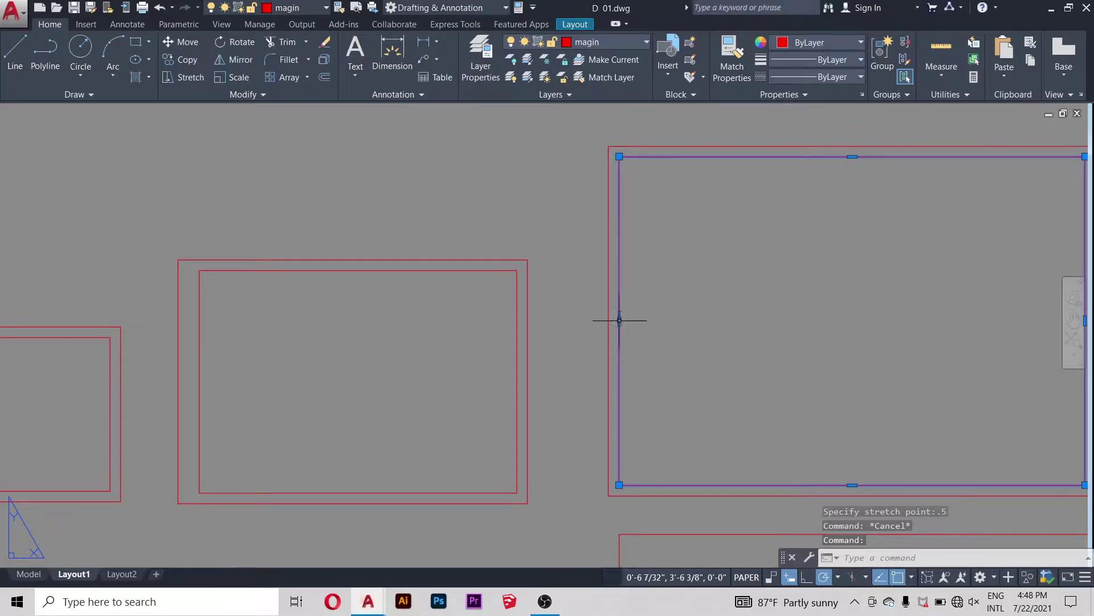
click(619, 320)
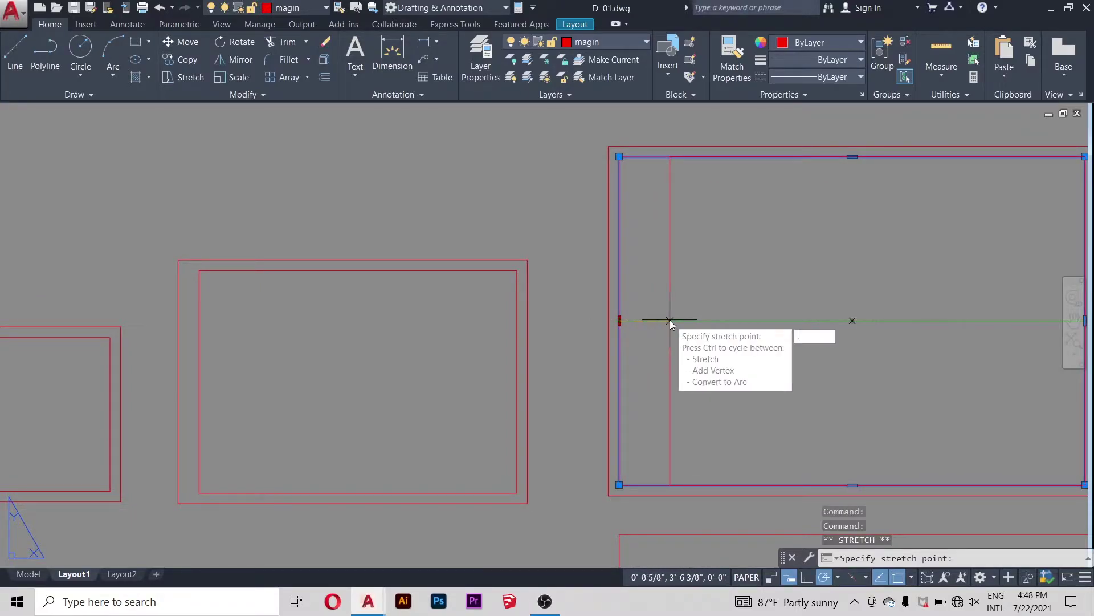
text(.5)
key(Return)
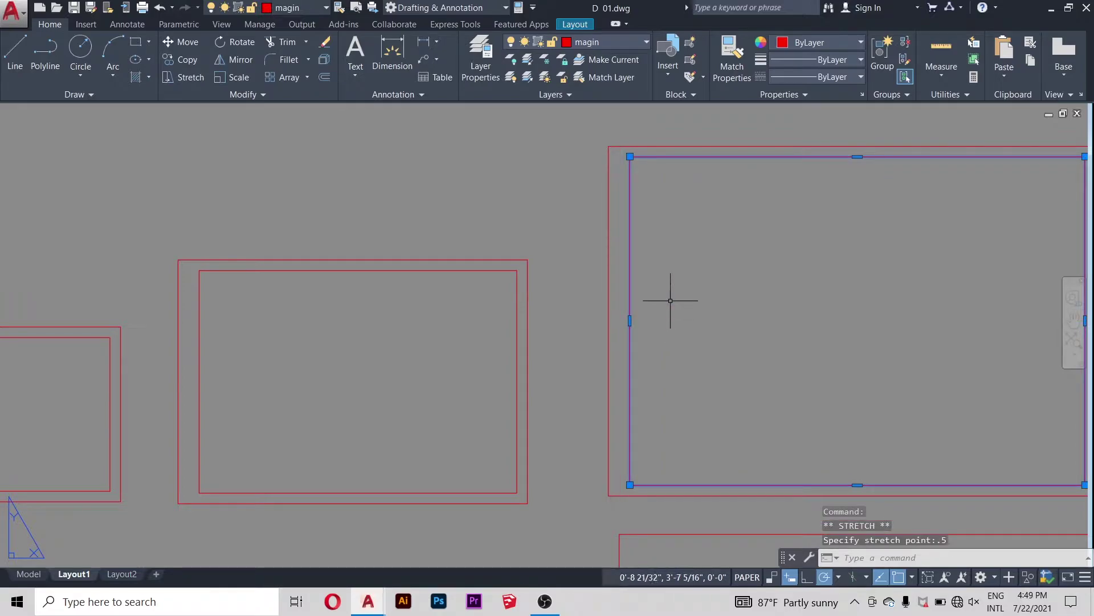
key(Escape)
Step: Stretch the upper-right frame's inner border left edge 0.5 inward
scroll(599, 311, down, 6)
scroll(772, 273, up, 5)
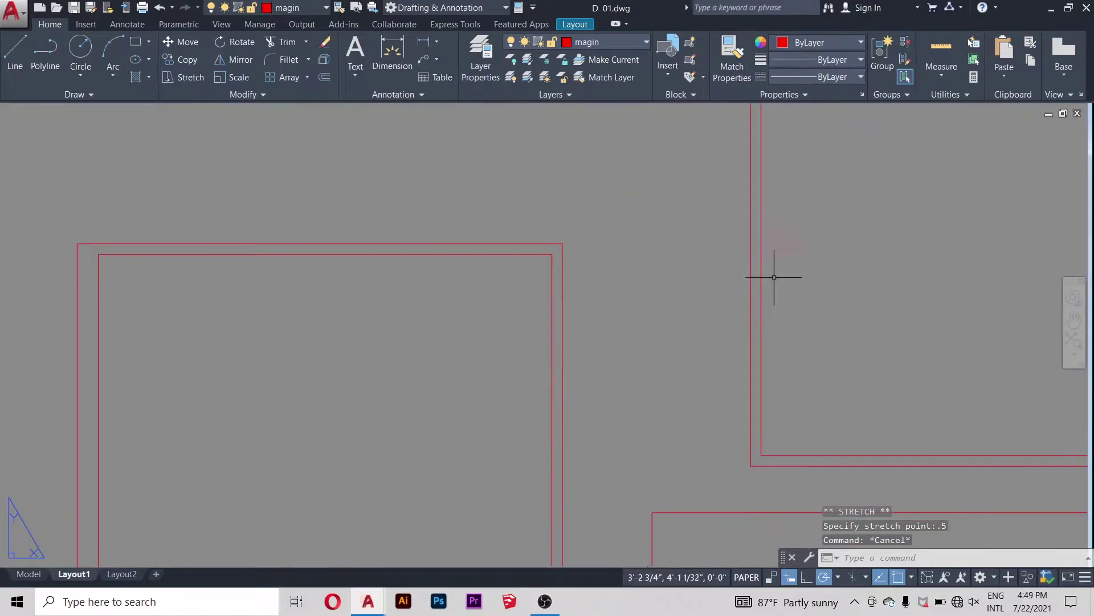
scroll(715, 349, down, 8)
scroll(771, 296, up, 4)
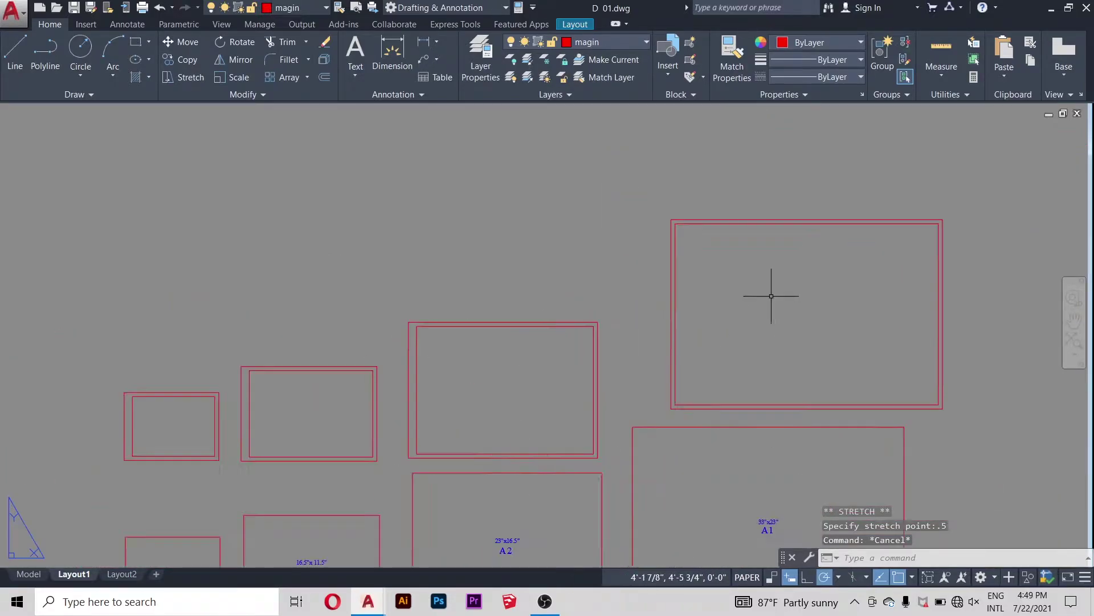
click(676, 308)
scroll(670, 310, up, 4)
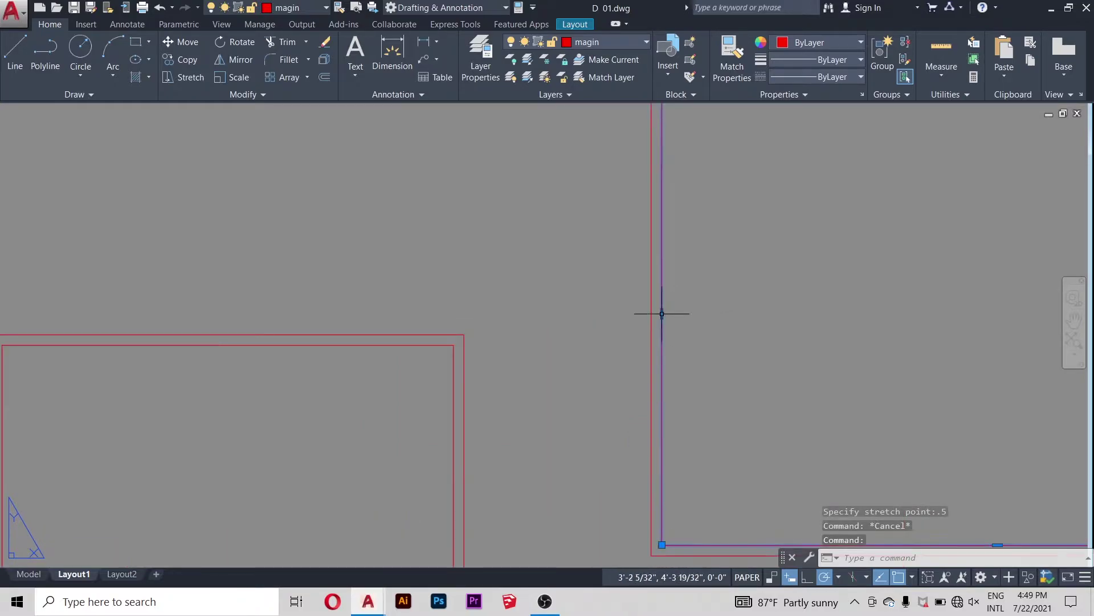
click(662, 314)
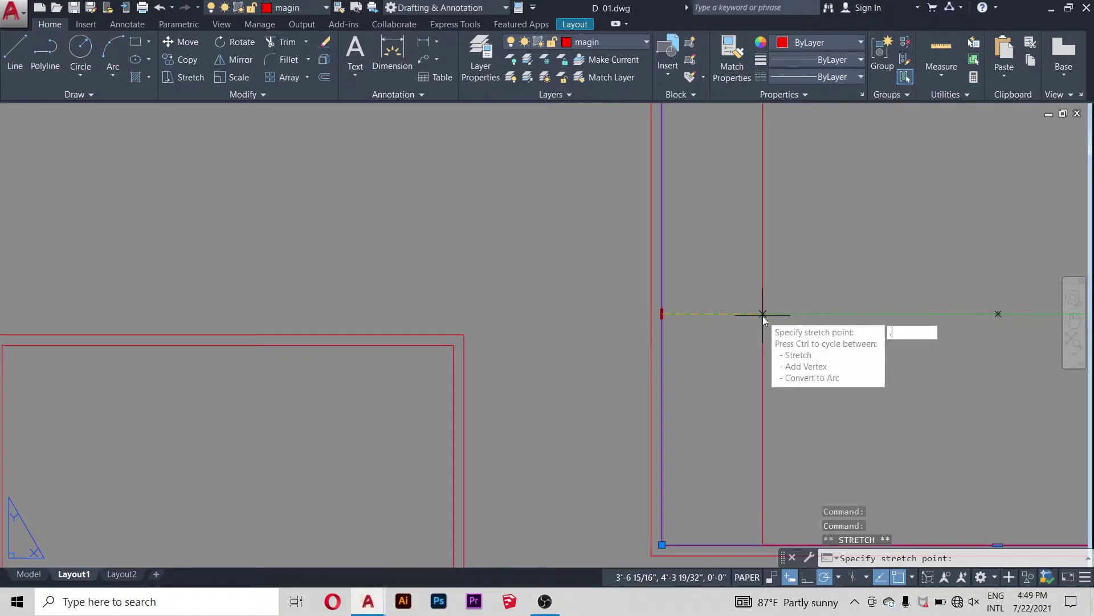
text(.5)
key(Return)
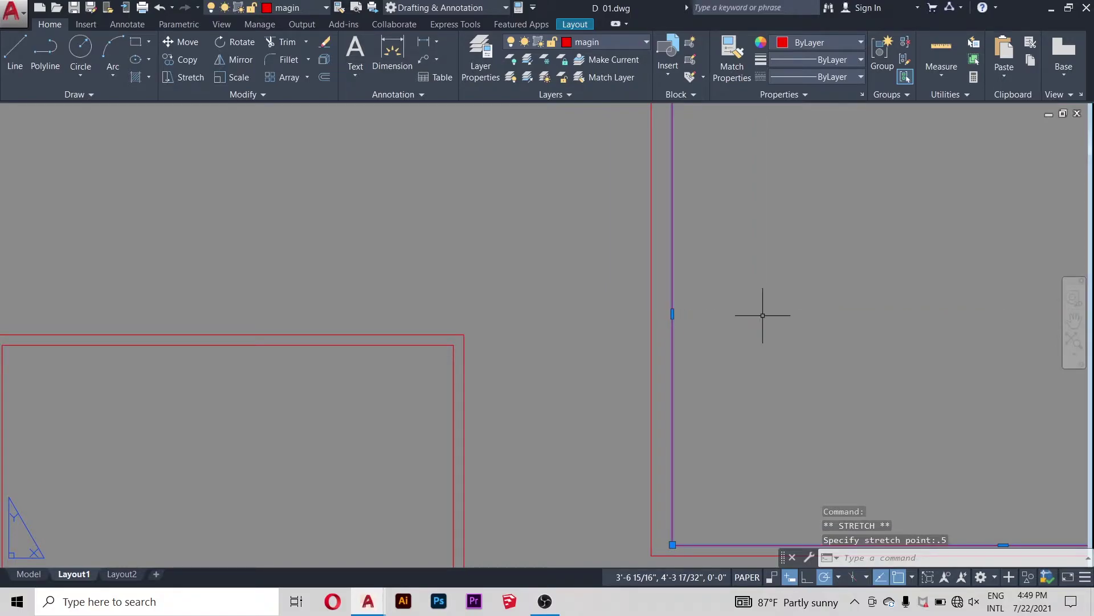
key(Escape)
scroll(763, 315, down, 5)
scroll(777, 324, up, 5)
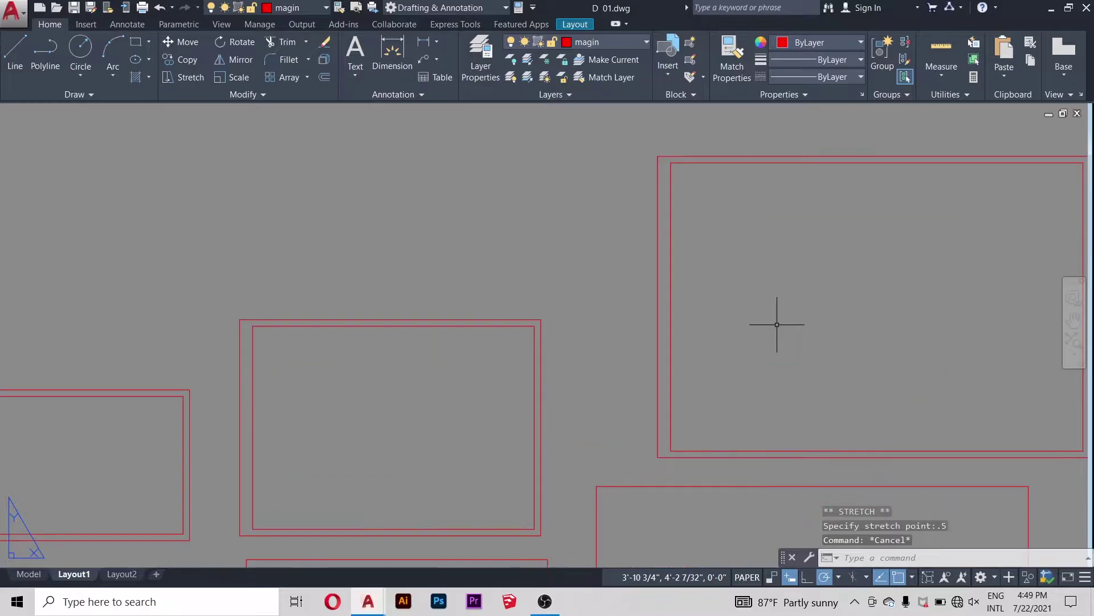
scroll(644, 185, down, 2)
scroll(676, 239, down, 2)
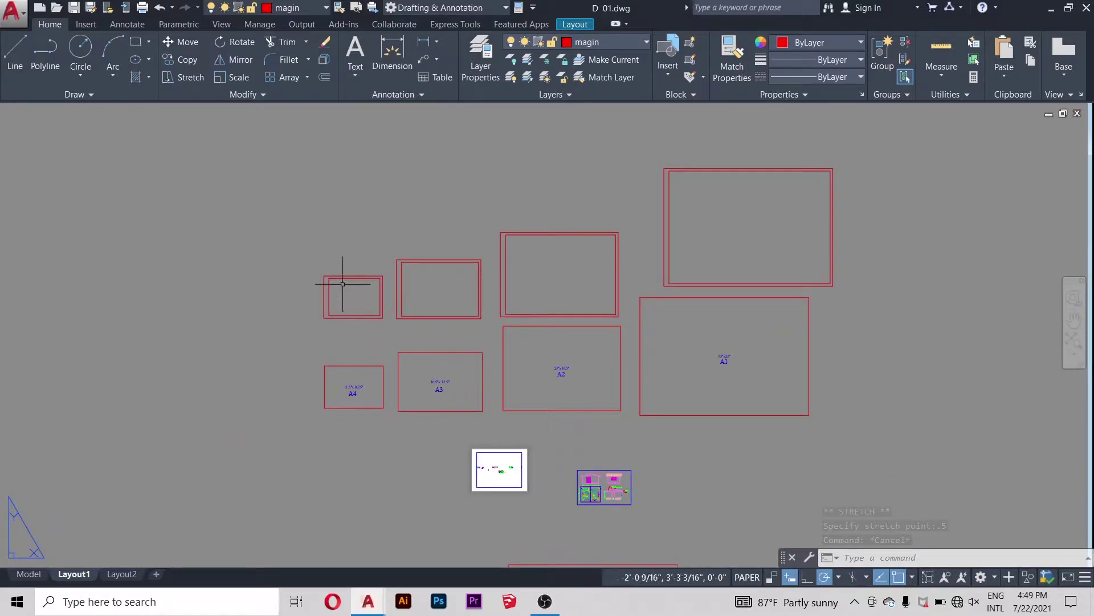
scroll(343, 283, down, 2)
scroll(319, 278, up, 2)
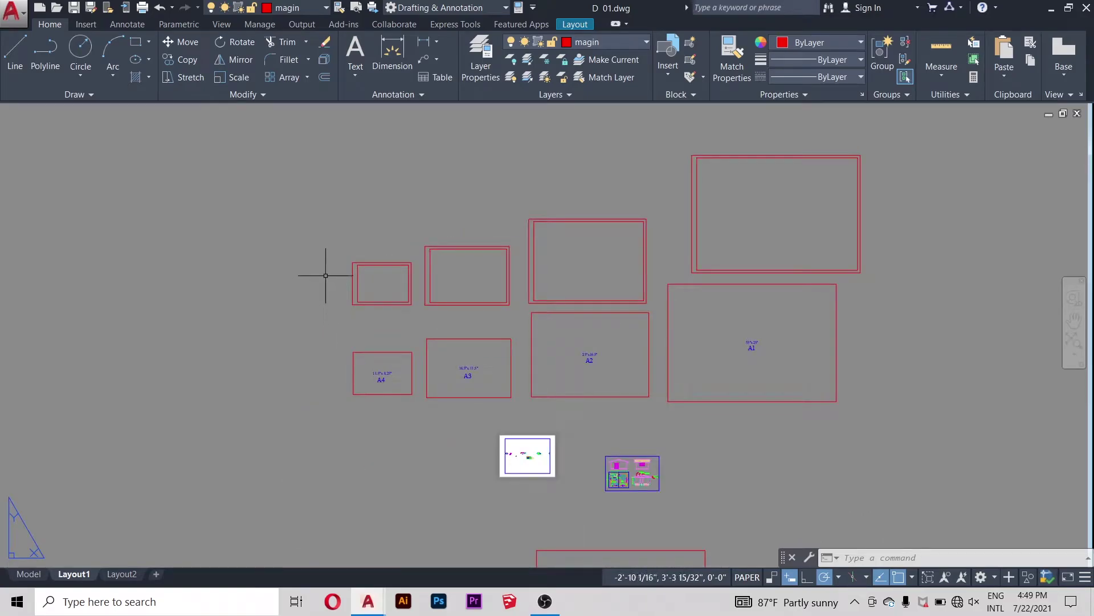
scroll(354, 242, down, 3)
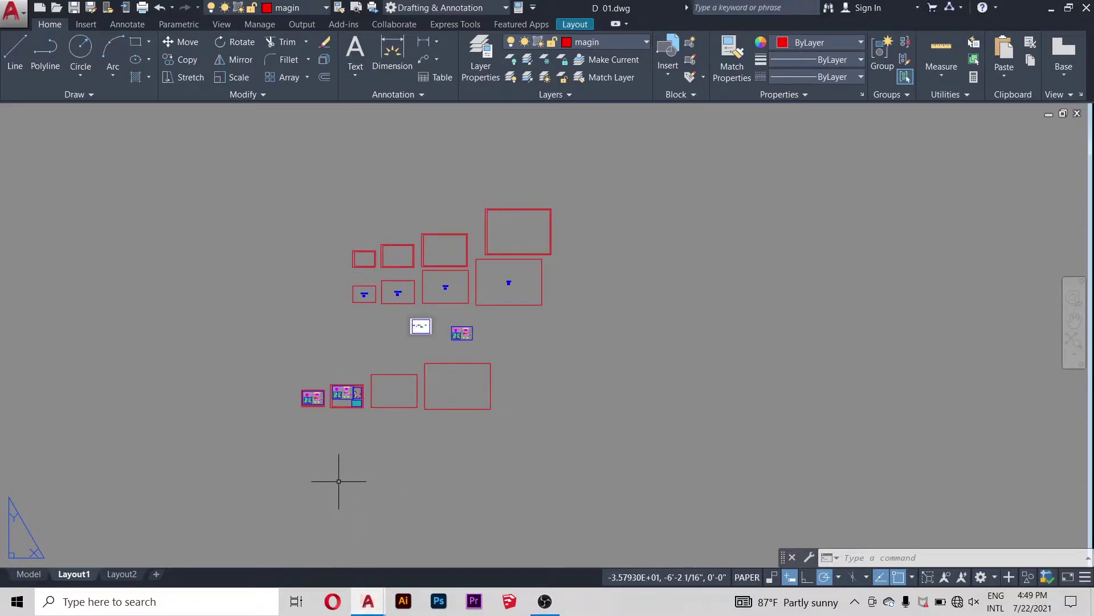
scroll(339, 482, up, 2)
scroll(342, 476, down, 1)
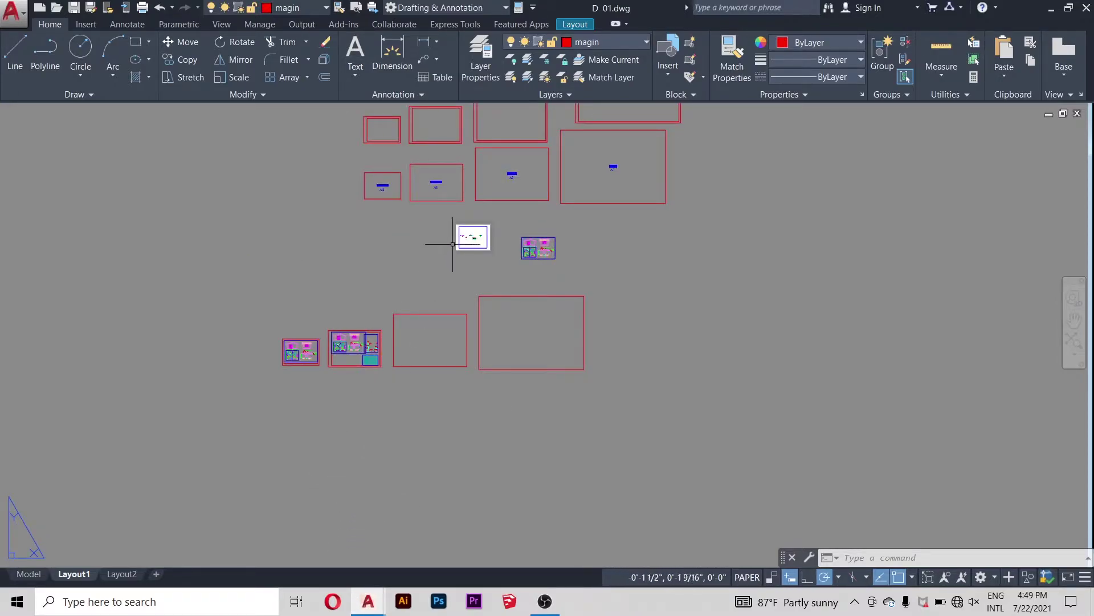
scroll(479, 209, up, 3)
scroll(479, 292, up, 2)
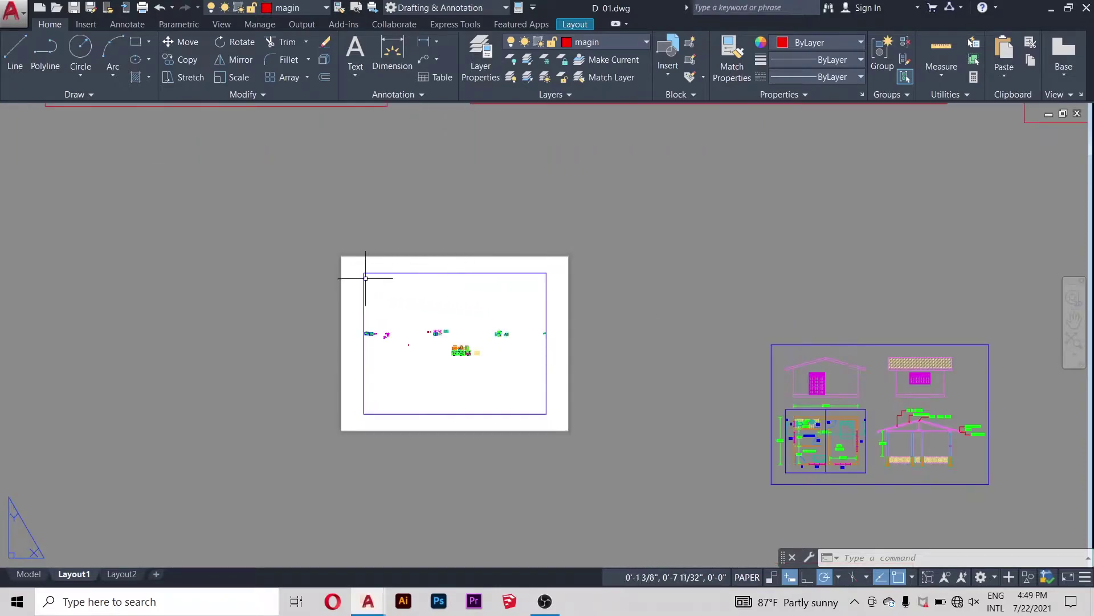
scroll(456, 447, up, 1)
scroll(439, 387, down, 1)
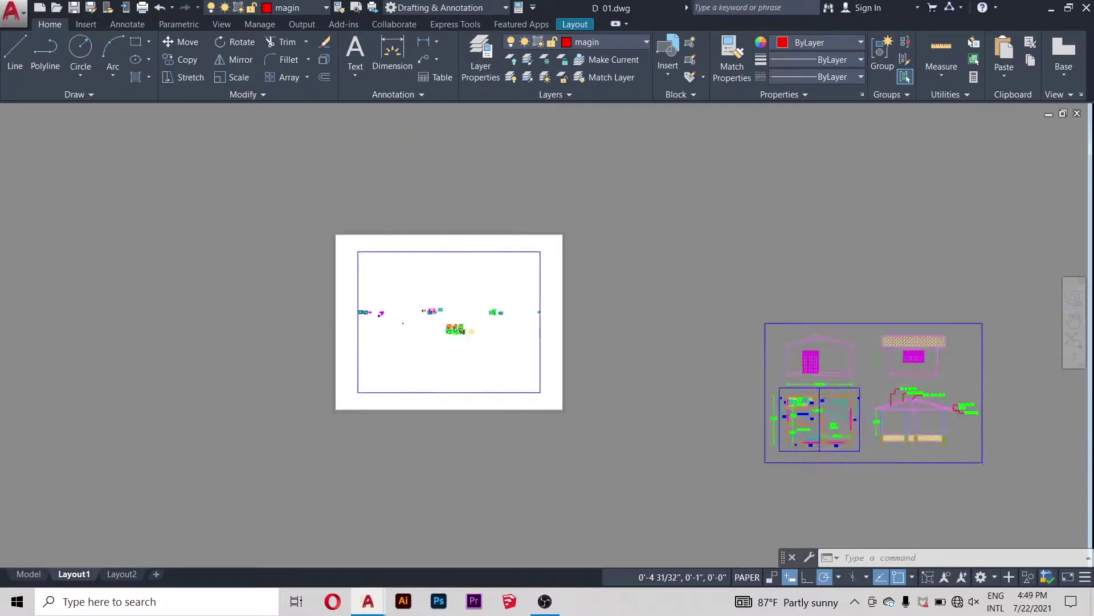
scroll(428, 374, down, 1)
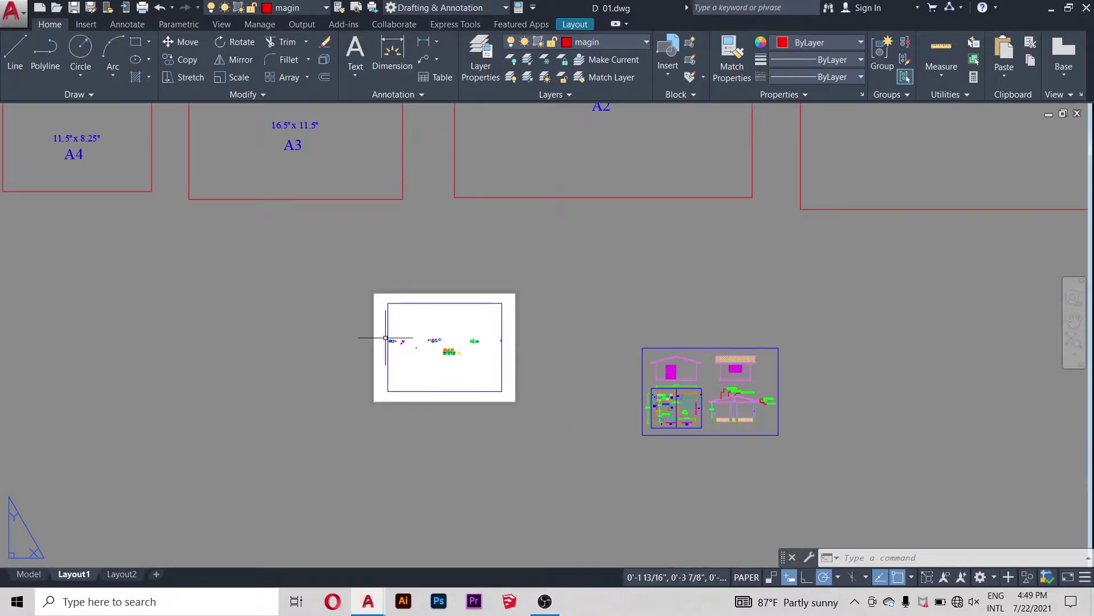
Step: Copy the small house-drawing viewport to a spot left of the original
click(196, 60)
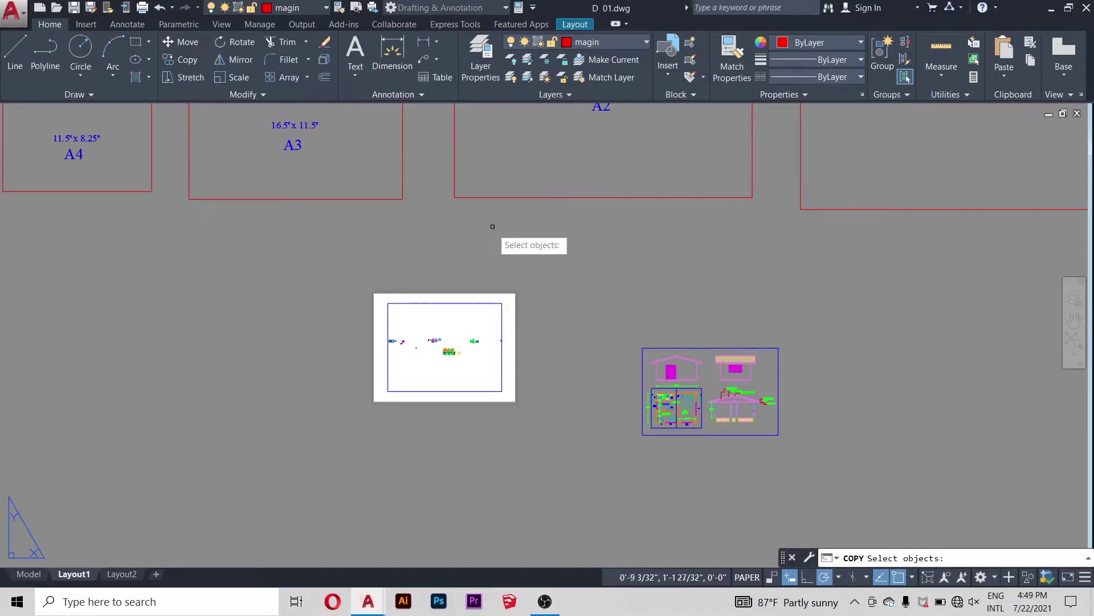
click(495, 305)
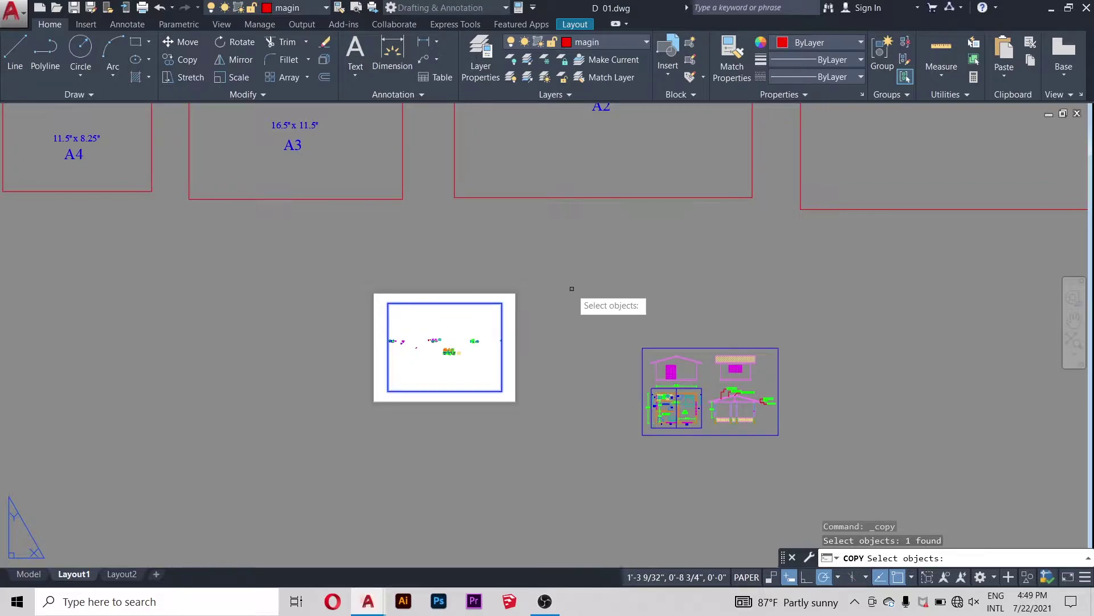
key(Return)
click(548, 318)
scroll(616, 325, down, 5)
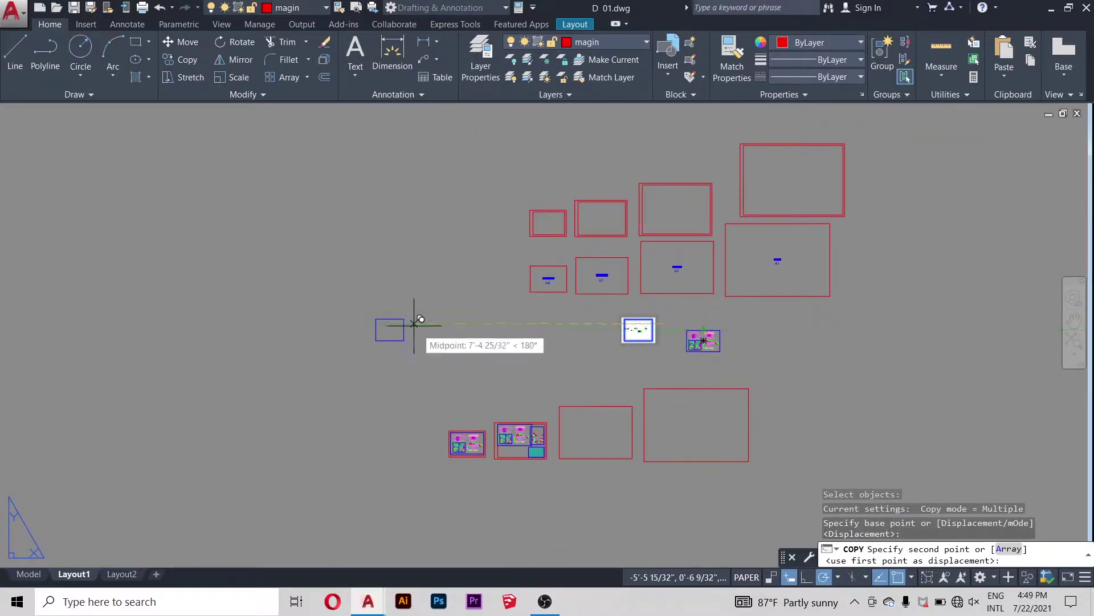
scroll(414, 326, up, 4)
click(414, 319)
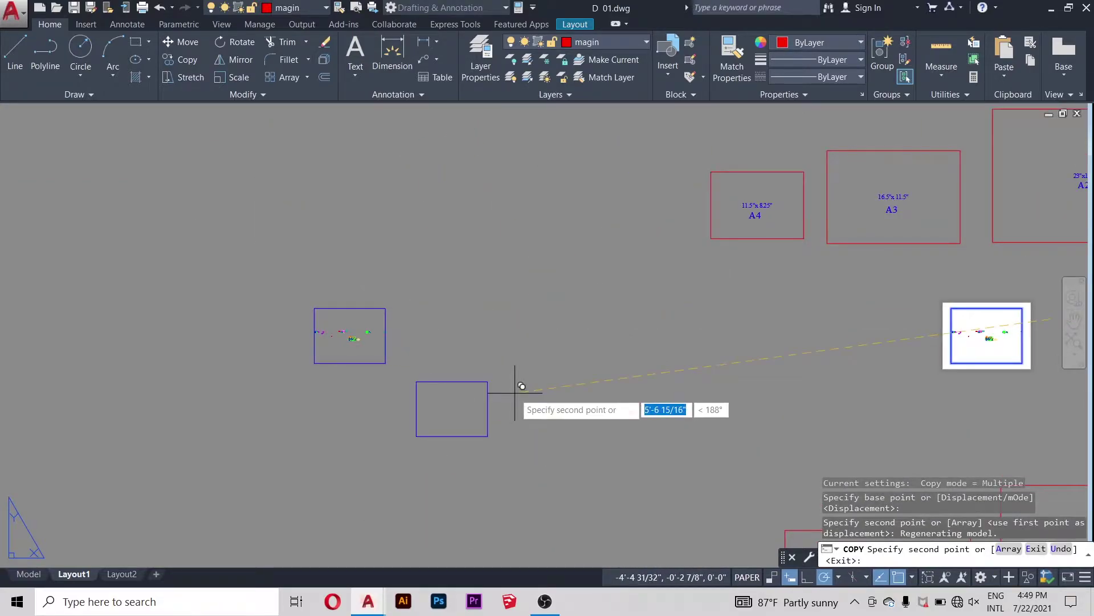
scroll(331, 330, up, 5)
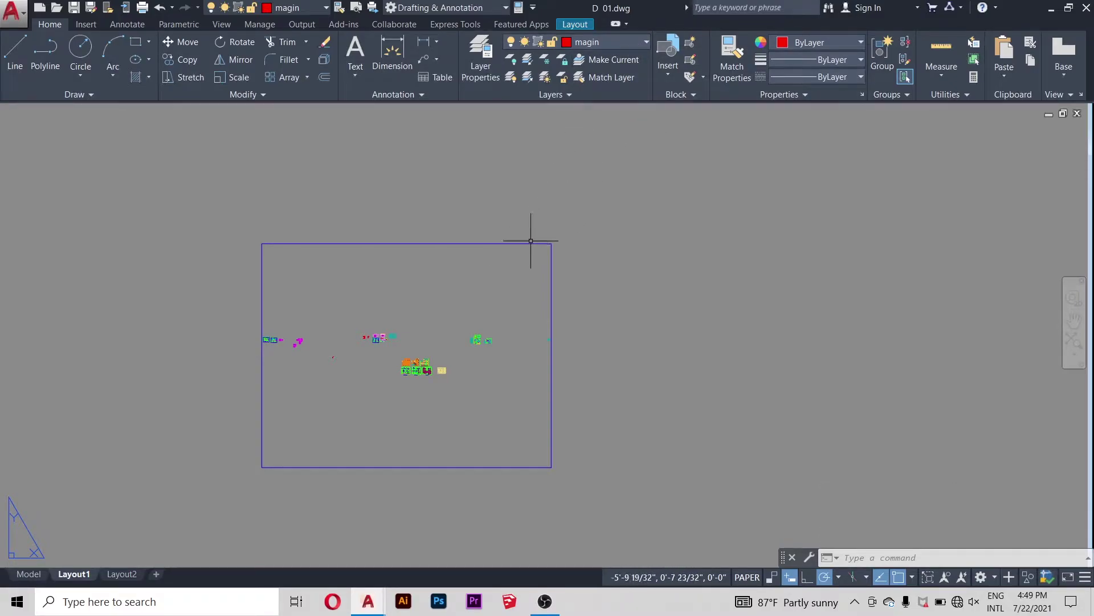
mouse_move(530, 244)
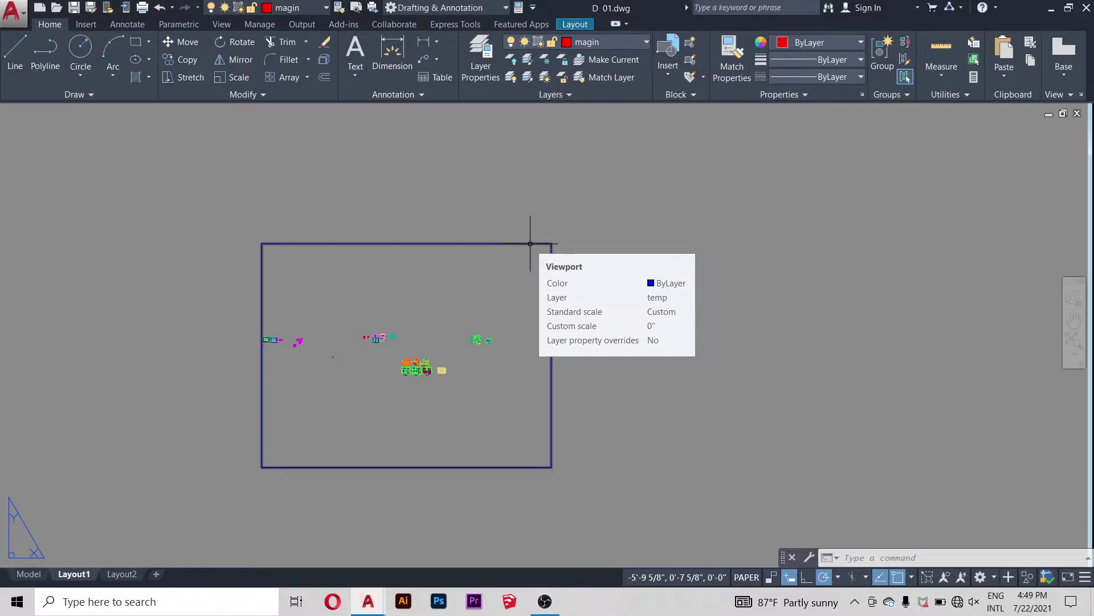
click(530, 243)
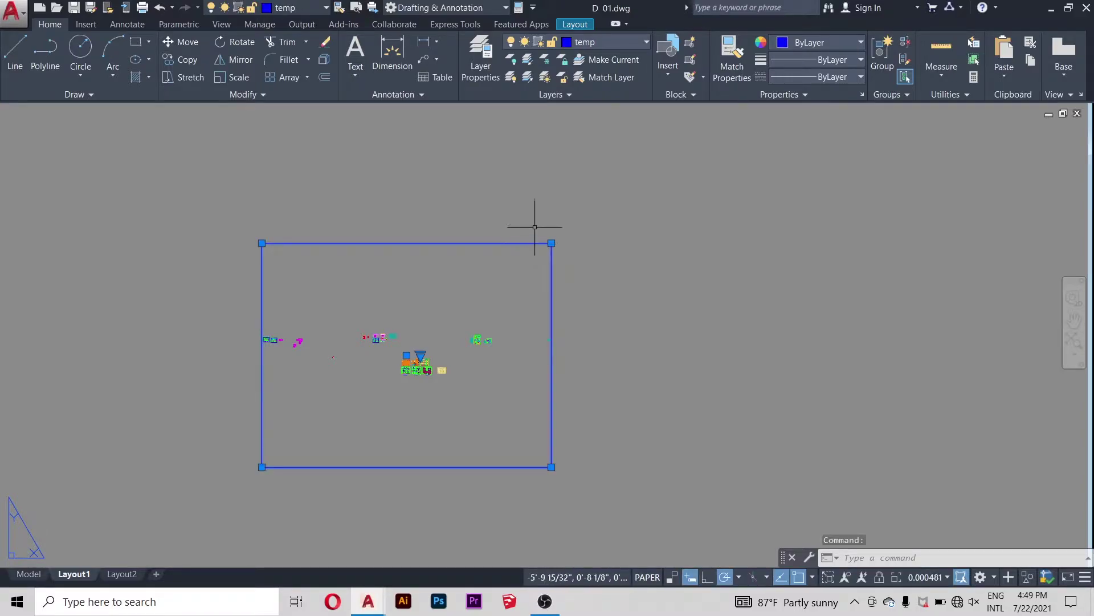
click(630, 38)
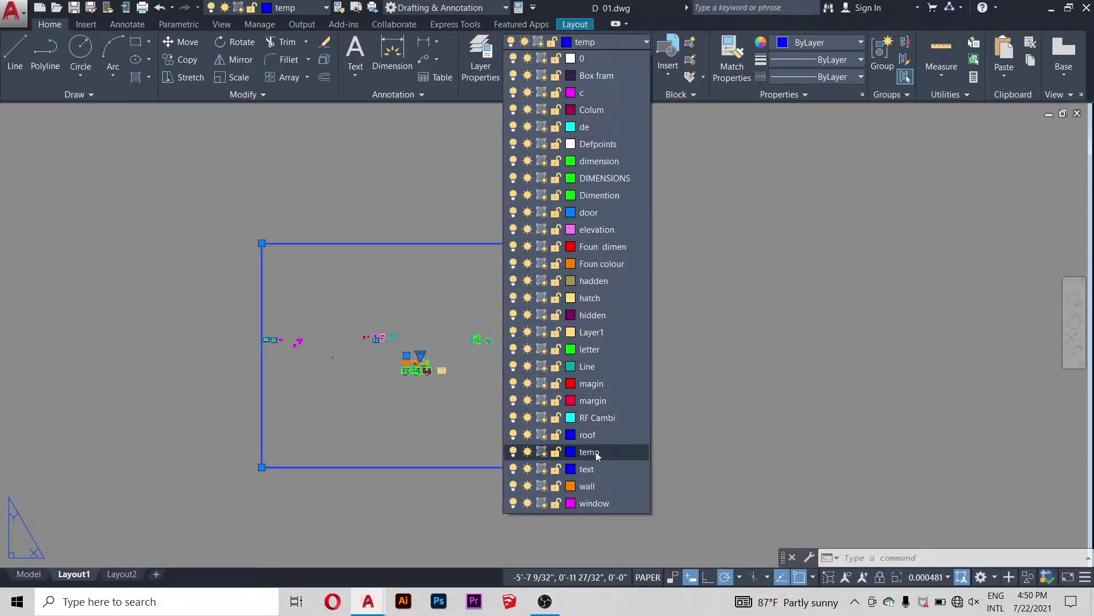
click(596, 453)
key(Escape)
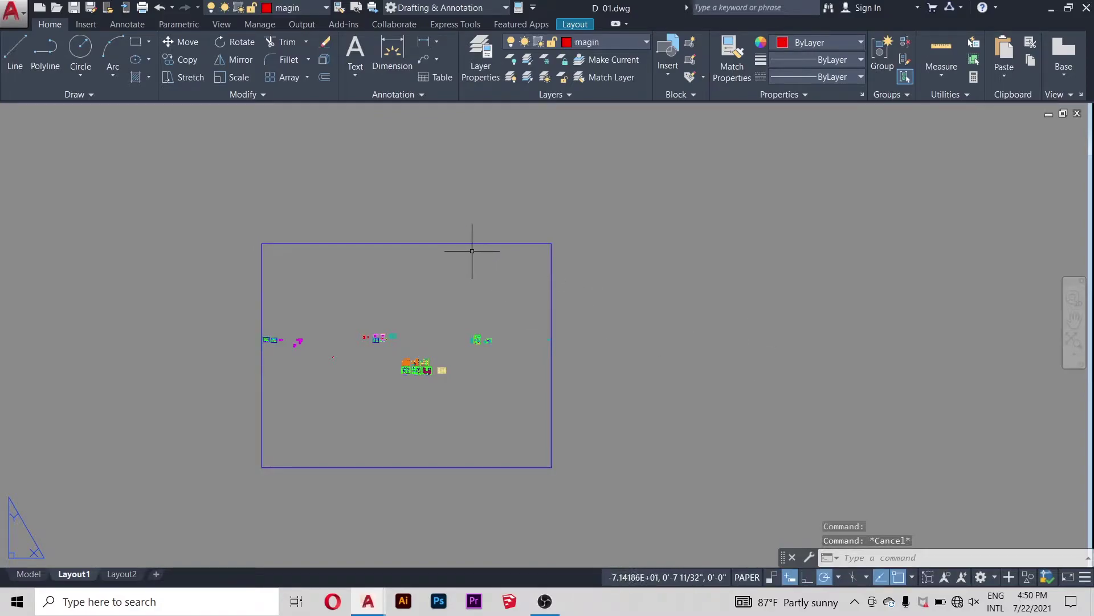
click(482, 241)
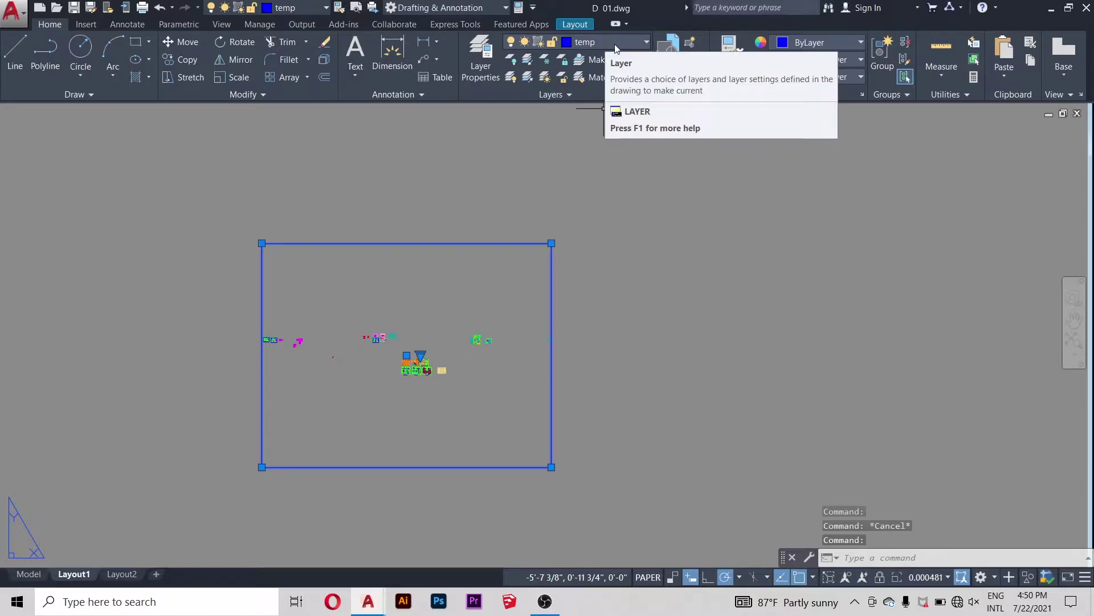
key(Escape)
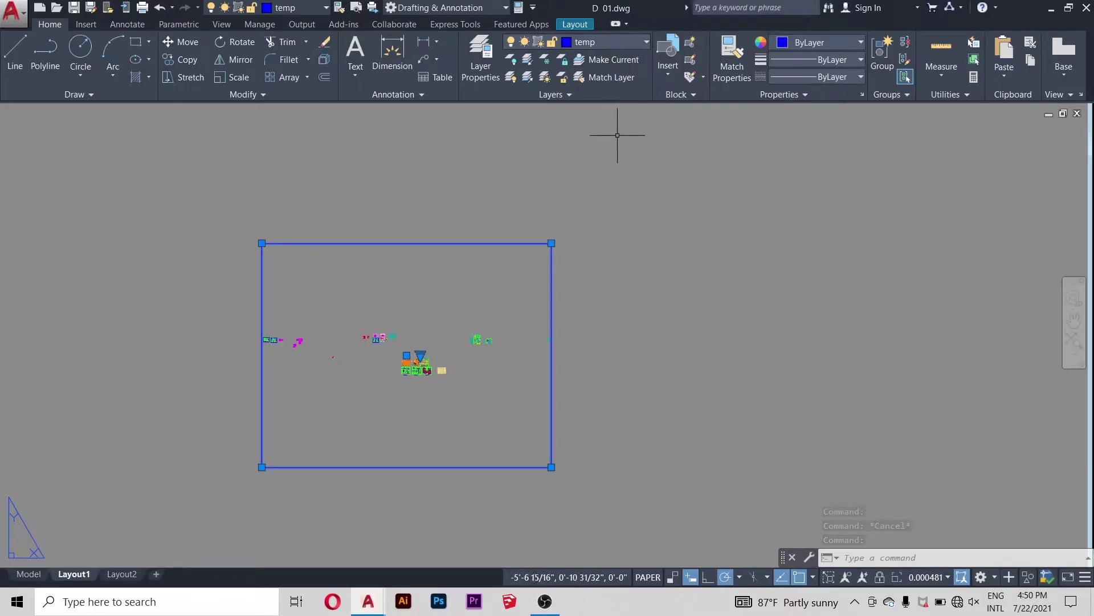
scroll(436, 193, down, 5)
scroll(428, 222, up, 6)
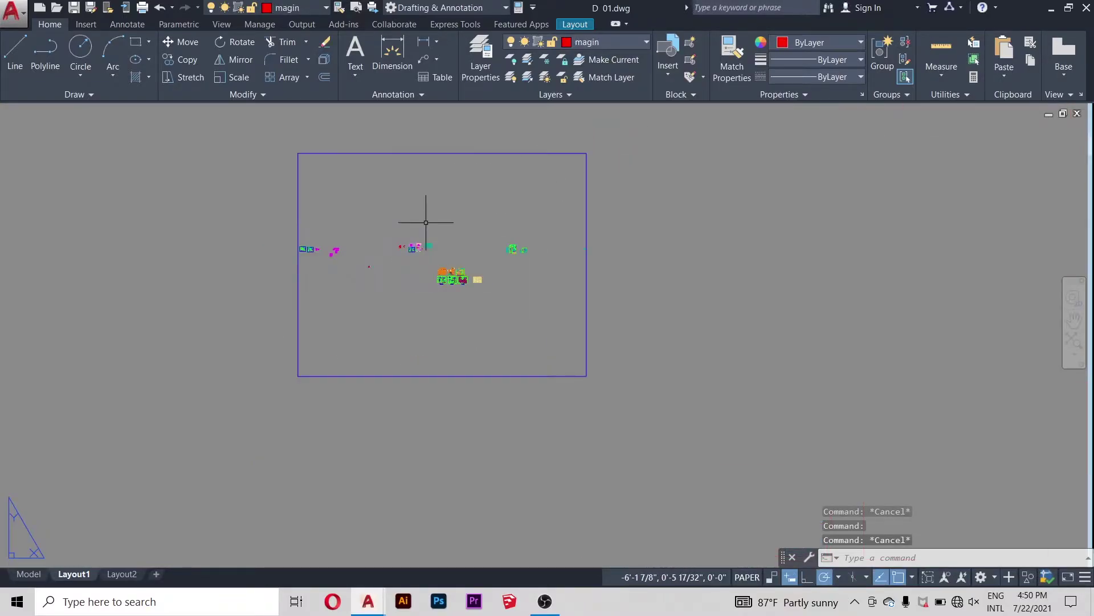
click(533, 151)
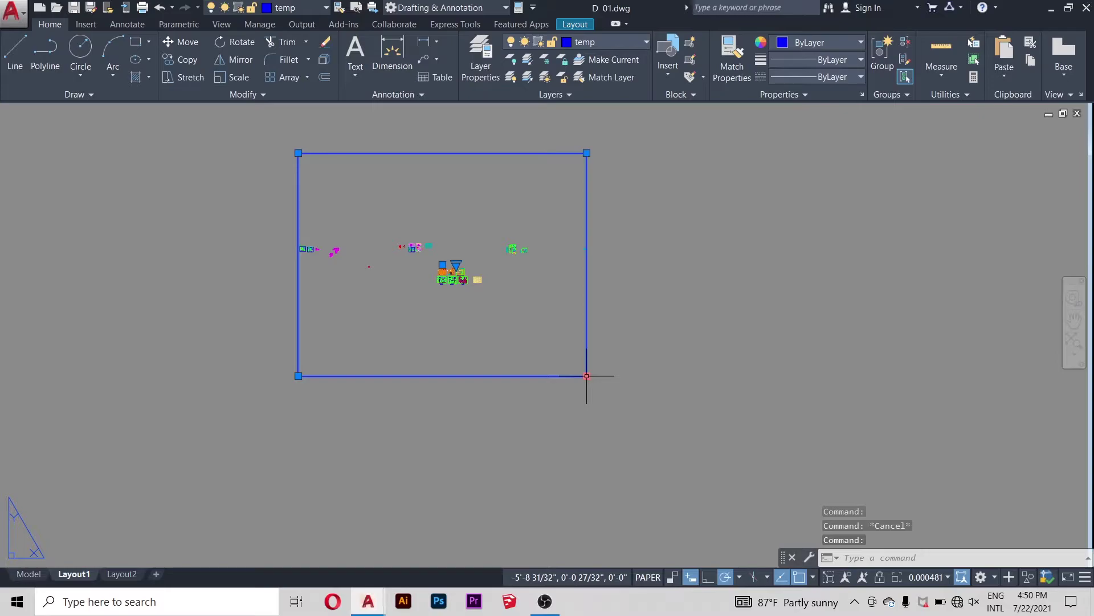
scroll(399, 246, up, 5)
Step: Switch to Model space and zoom around the plan, elevations, section and schedule
scroll(411, 237, up, 4)
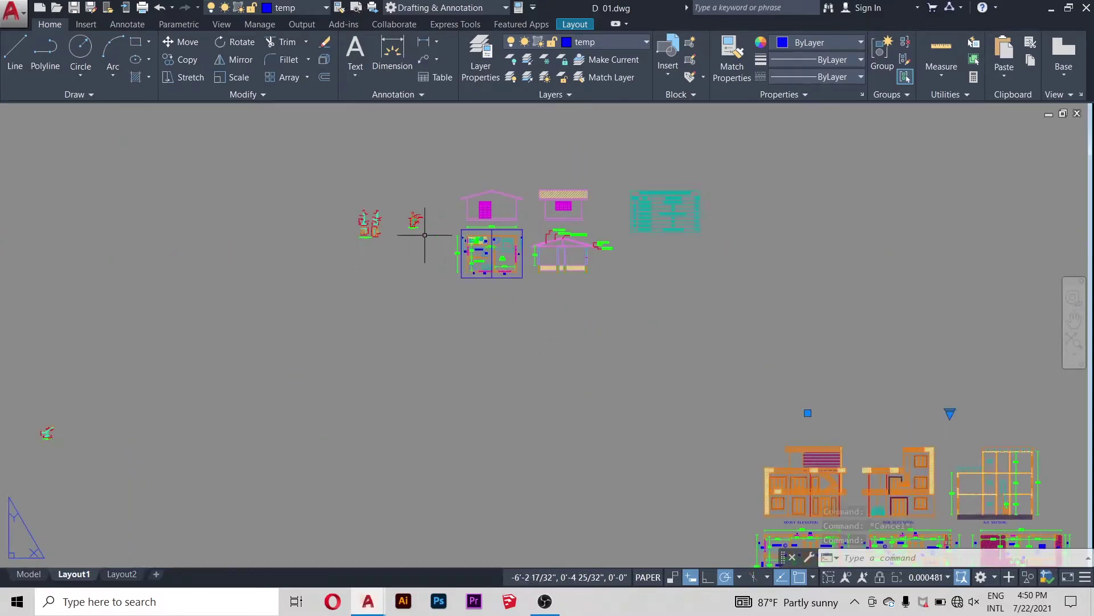
scroll(555, 195, up, 4)
scroll(298, 210, down, 2)
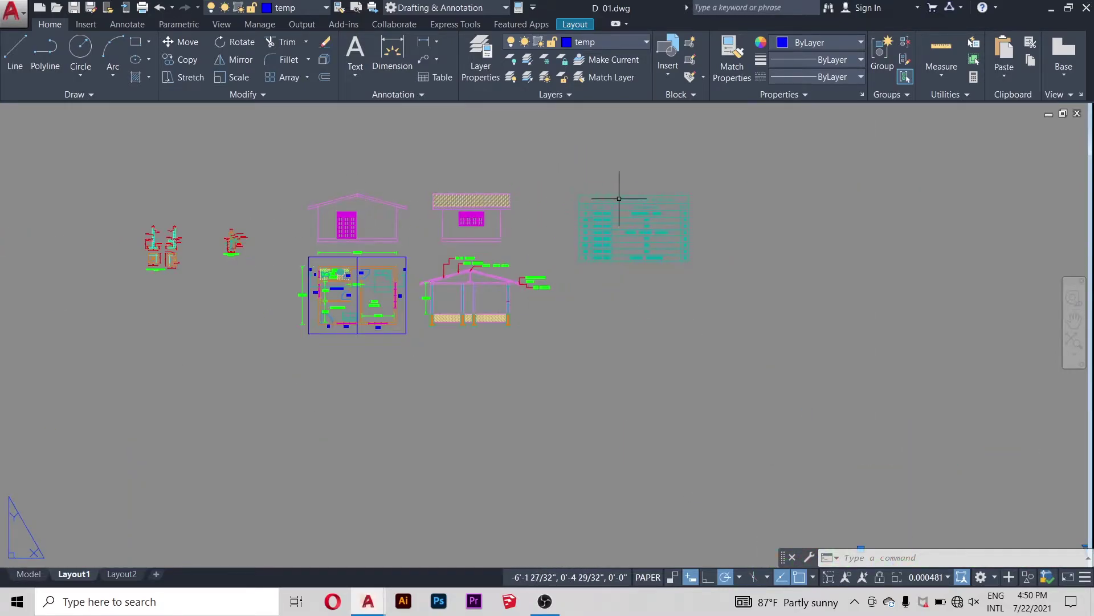
click(28, 575)
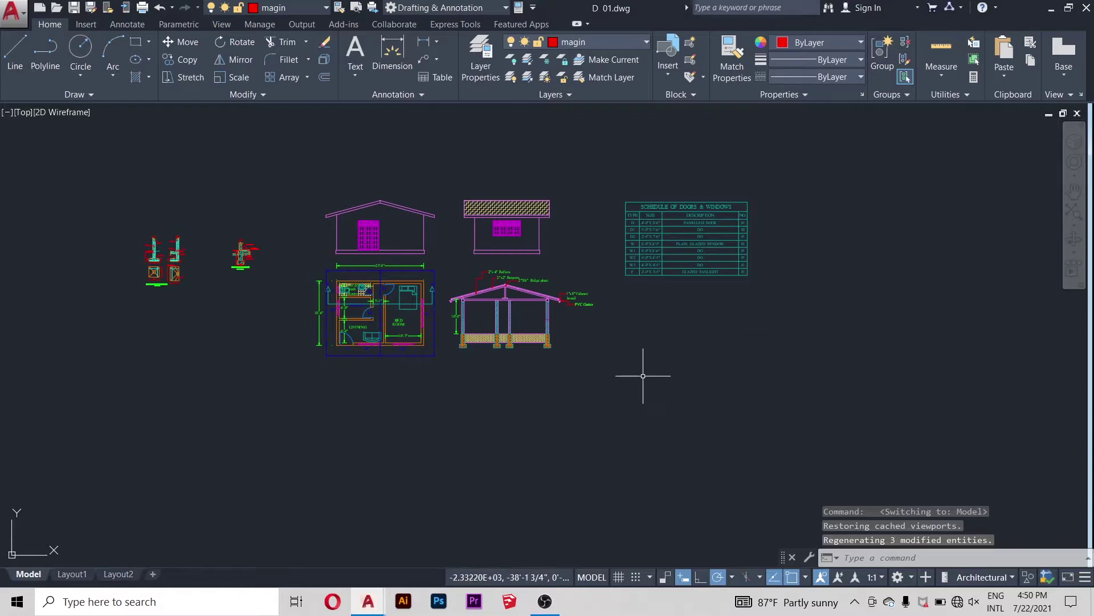
scroll(337, 306, down, 5)
scroll(337, 306, down, 2)
scroll(114, 262, up, 2)
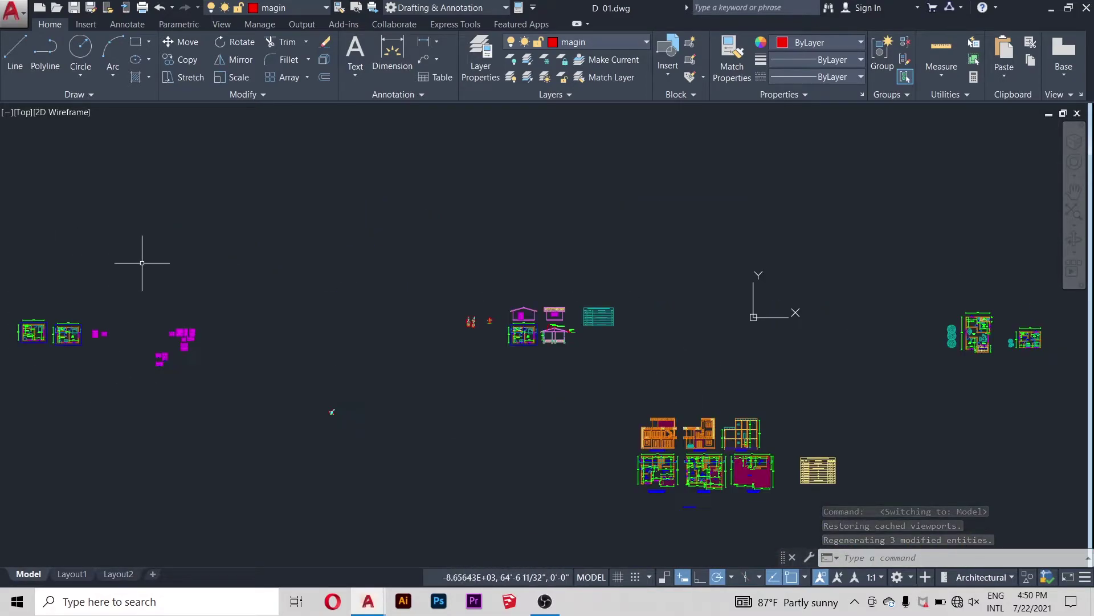
scroll(182, 319, down, 4)
scroll(302, 372, up, 3)
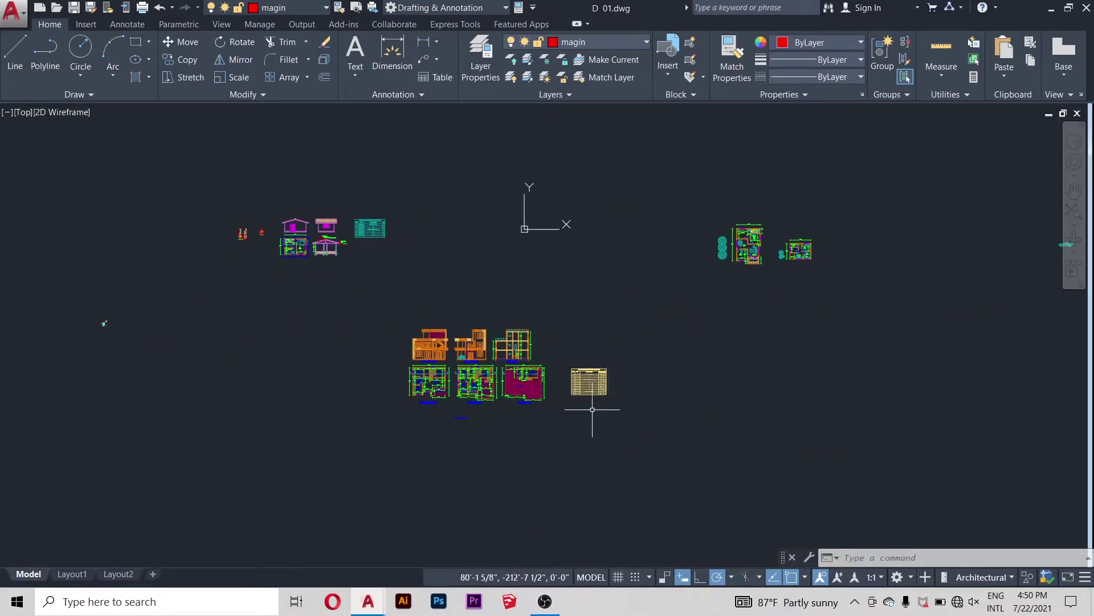
scroll(261, 191, up, 4)
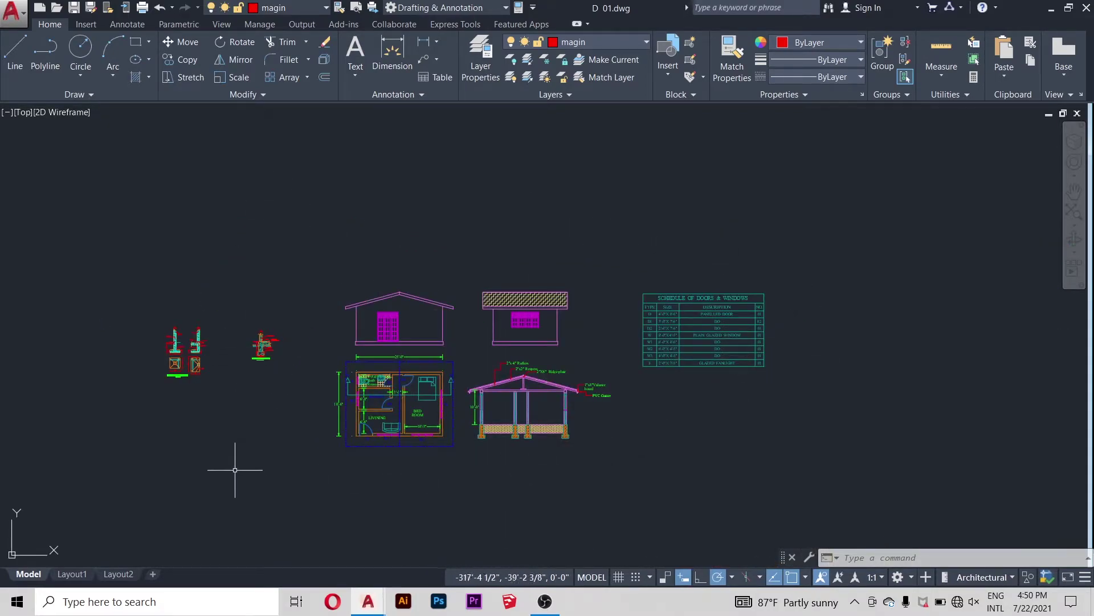
Step: Return to Layout1 and select the house-drawing viewport by its top-right corner
click(70, 573)
scroll(306, 329, down, 2)
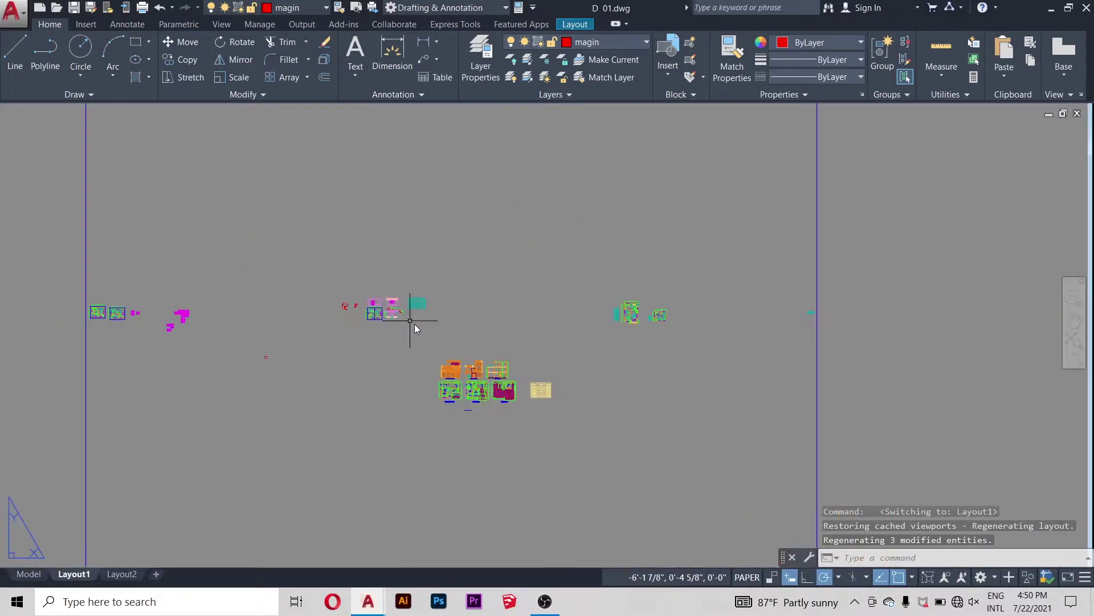
scroll(270, 240, up, 4)
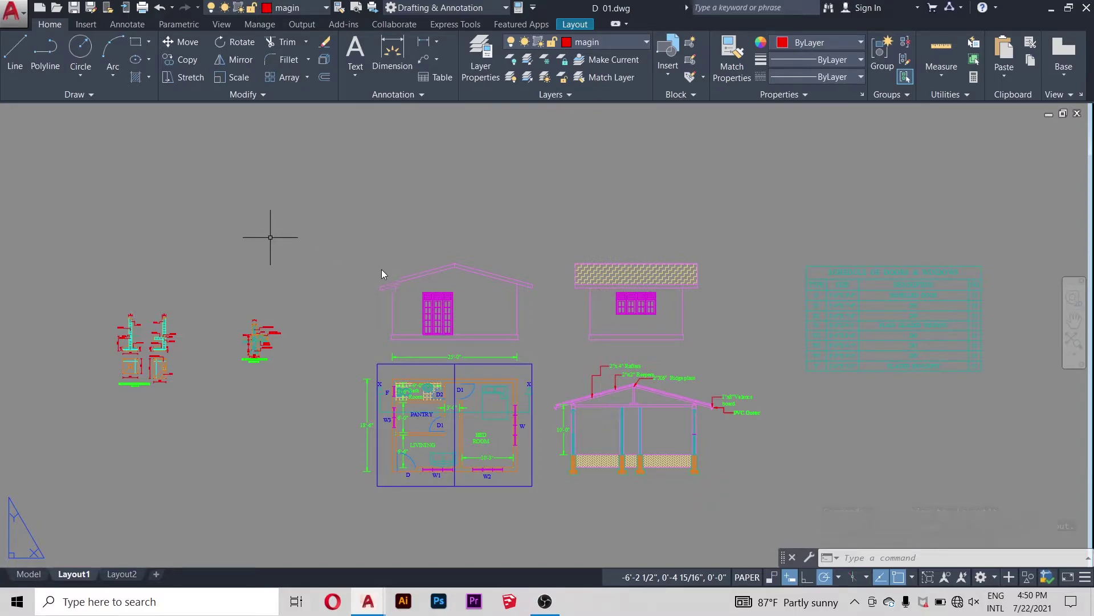
scroll(381, 269, down, 2)
scroll(425, 279, up, 2)
scroll(450, 275, down, 4)
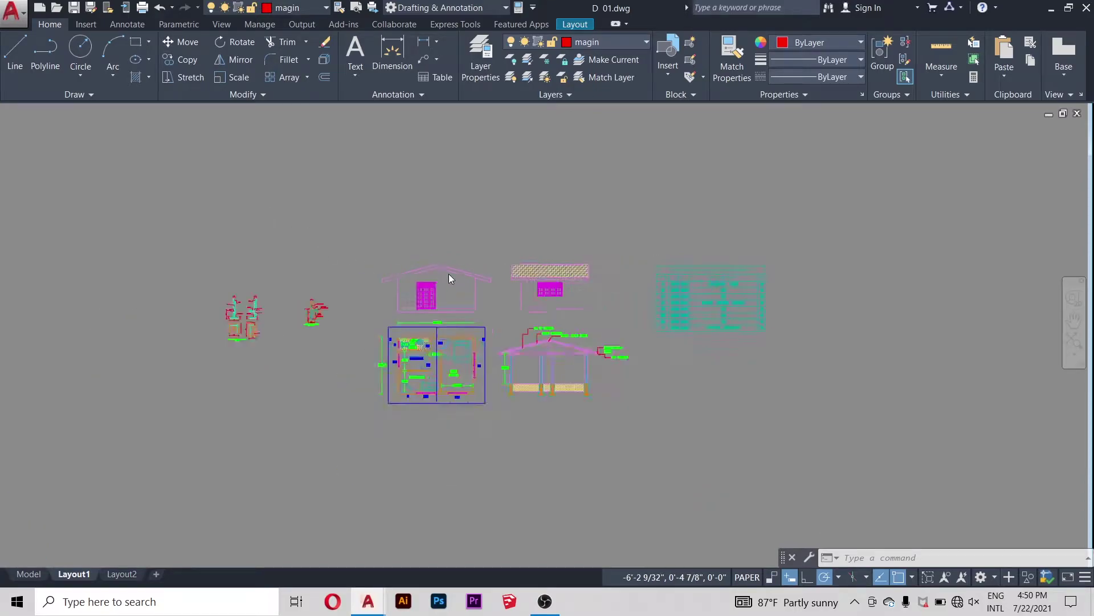
scroll(510, 288, up, 1)
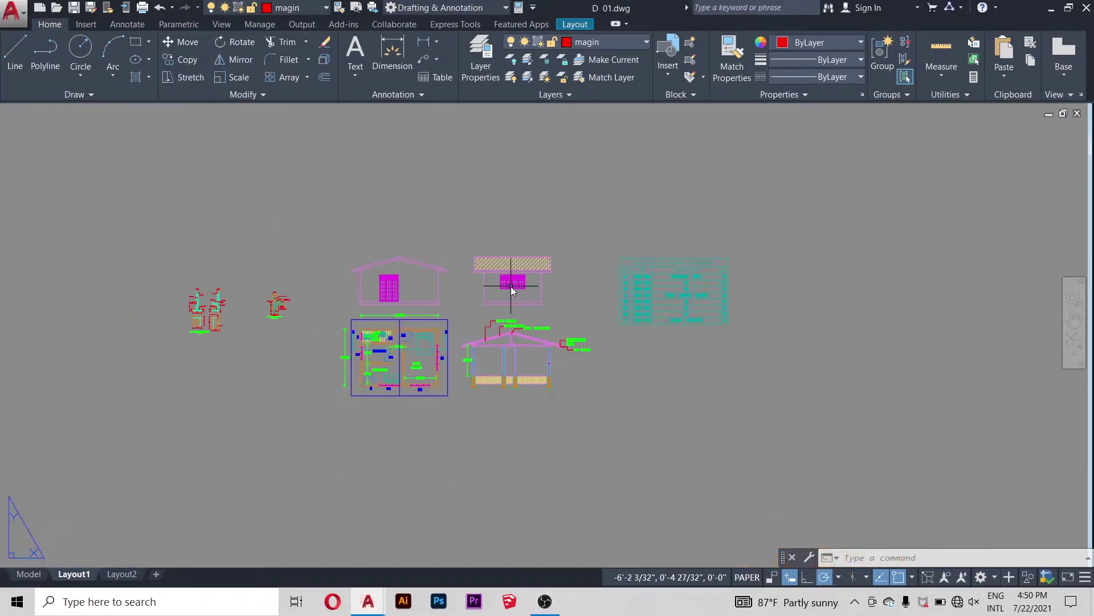
scroll(462, 259, up, 1)
scroll(461, 259, down, 1)
scroll(461, 258, up, 1)
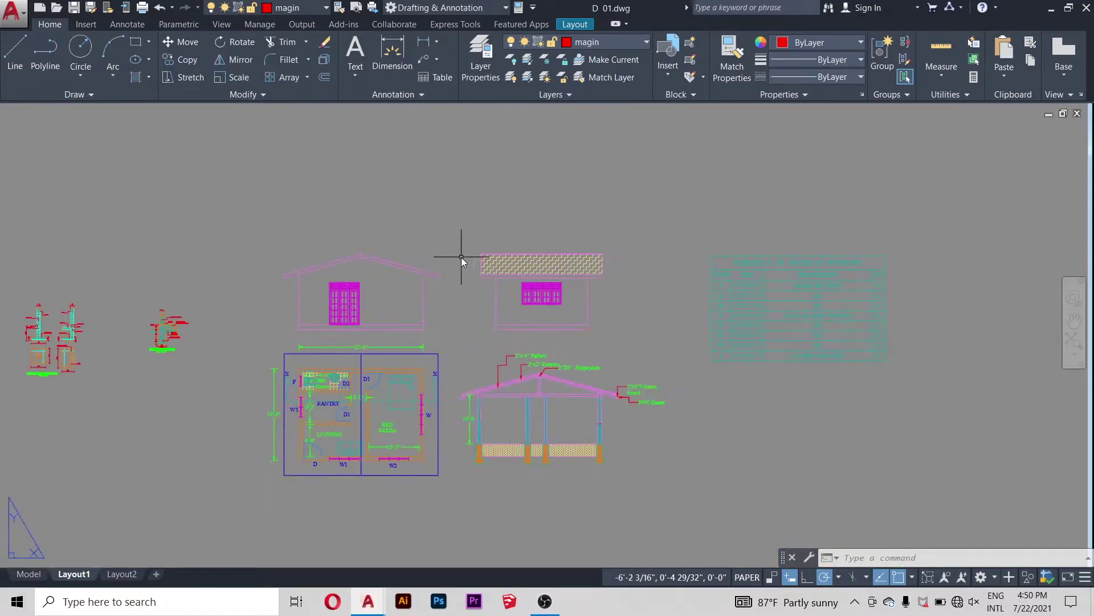
scroll(461, 257, down, 1)
scroll(460, 258, up, 1)
scroll(460, 257, down, 1)
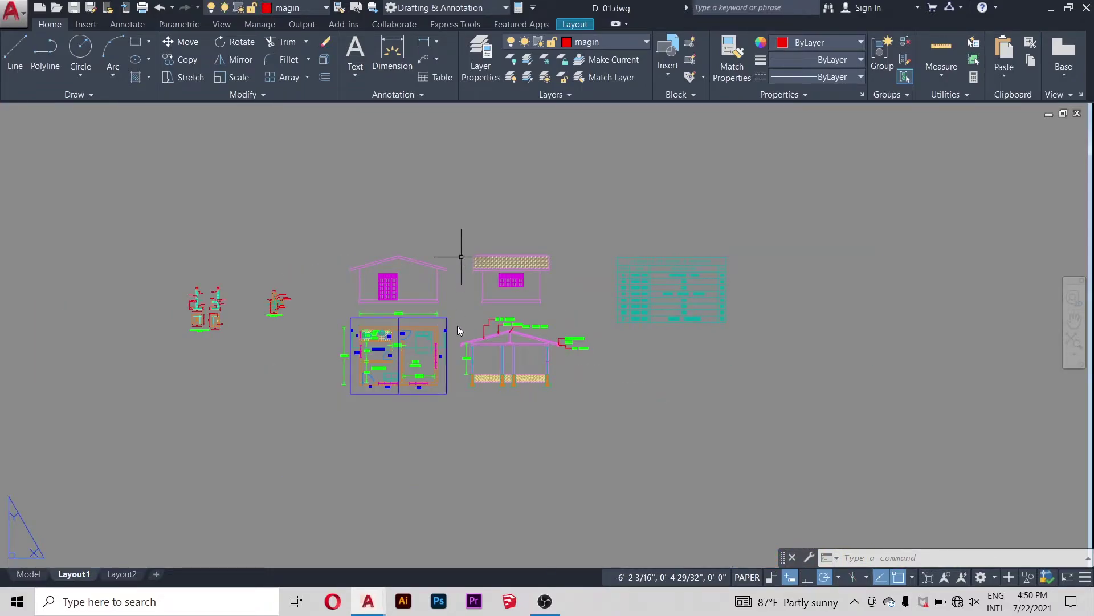
scroll(432, 273, up, 2)
scroll(436, 245, down, 1)
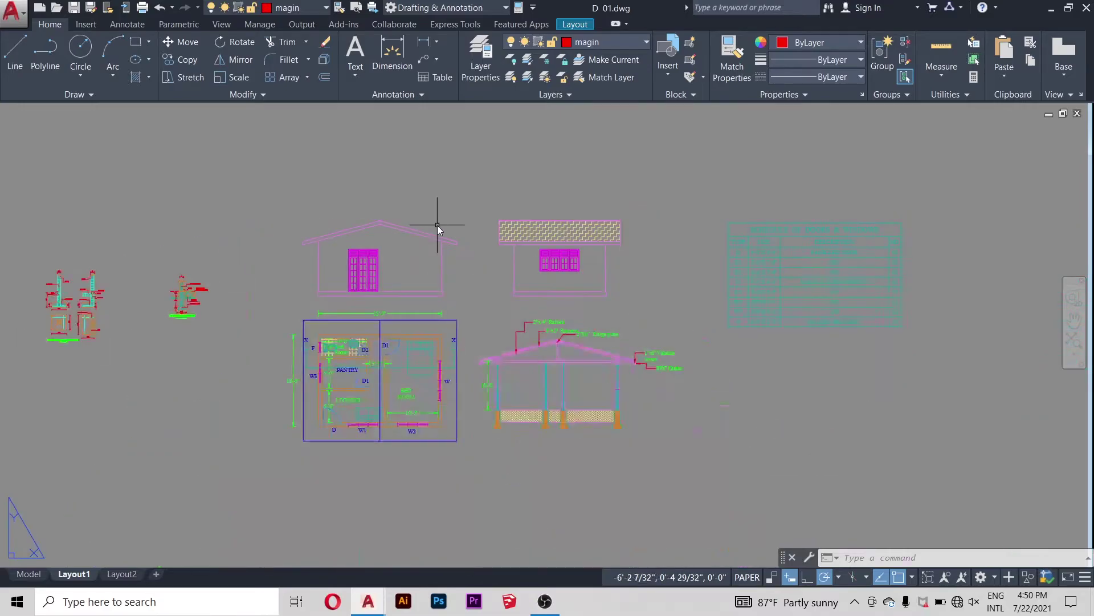
scroll(298, 261, down, 2)
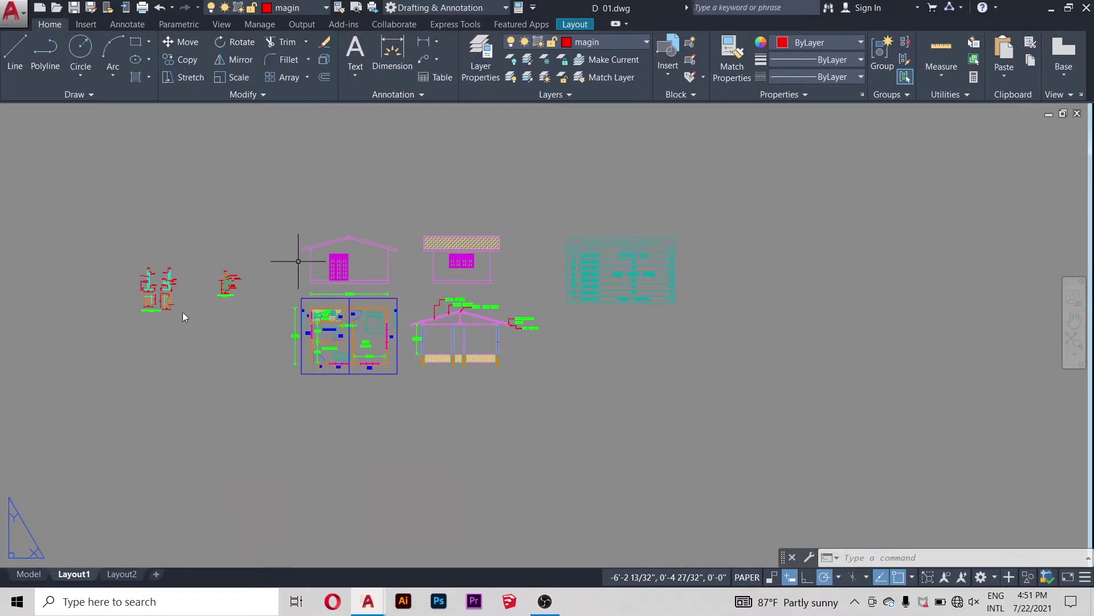
scroll(676, 348, down, 3)
scroll(461, 358, down, 2)
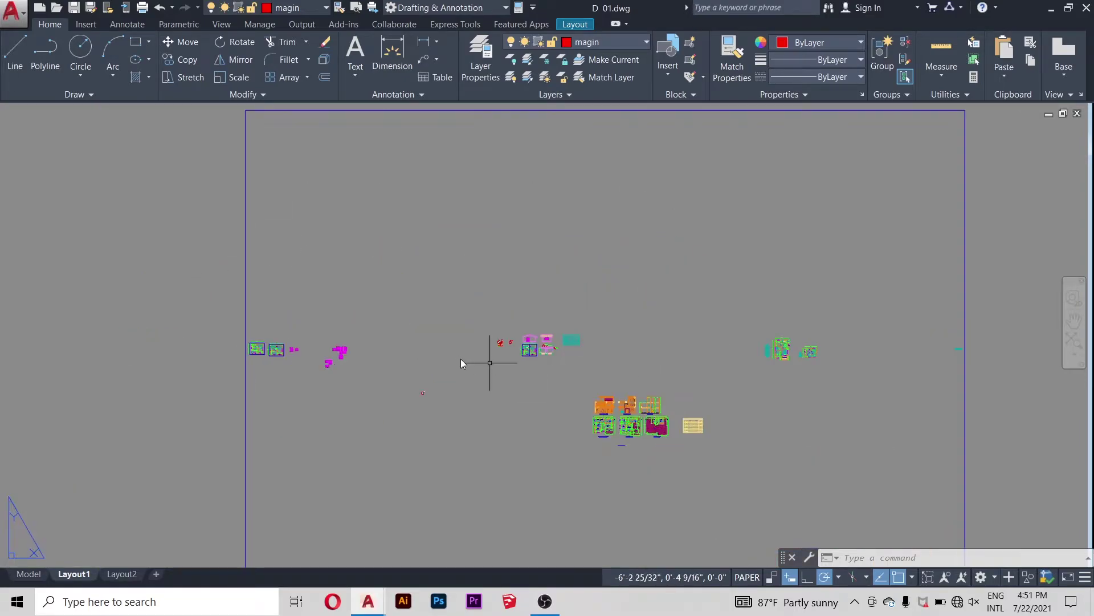
scroll(495, 326, down, 3)
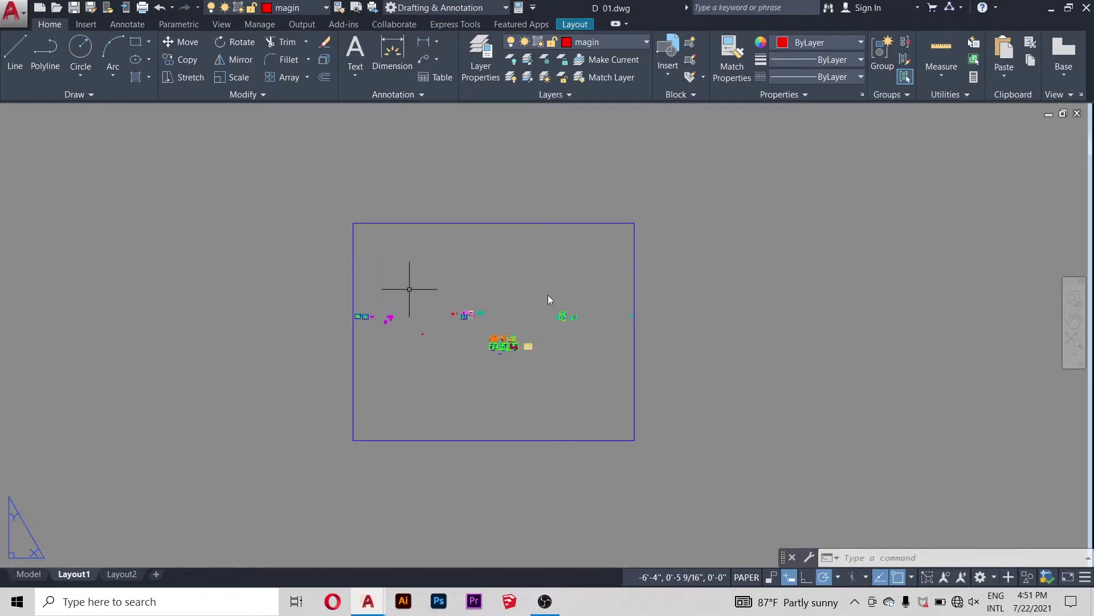
click(634, 227)
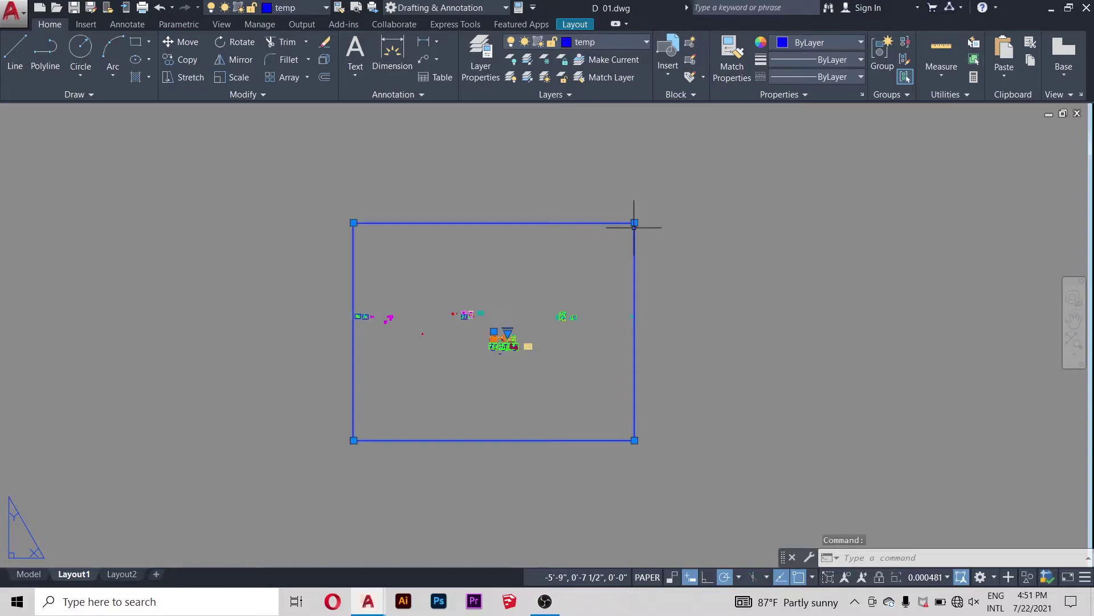
Step: Drag the viewport's top corners to begin reshaping it
click(634, 226)
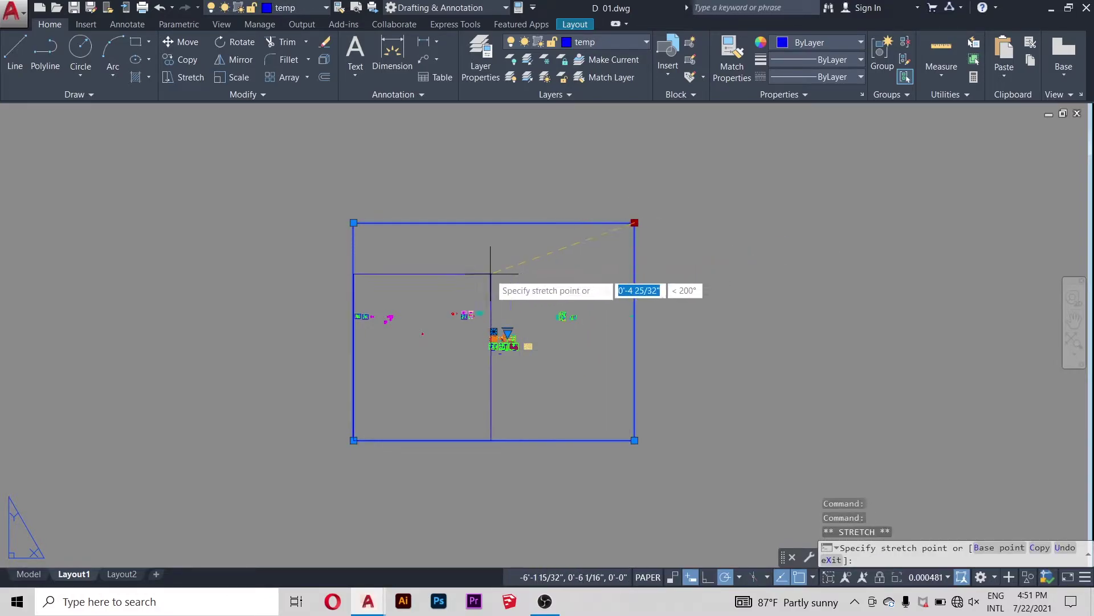
scroll(490, 273, up, 2)
scroll(490, 239, up, 2)
click(490, 234)
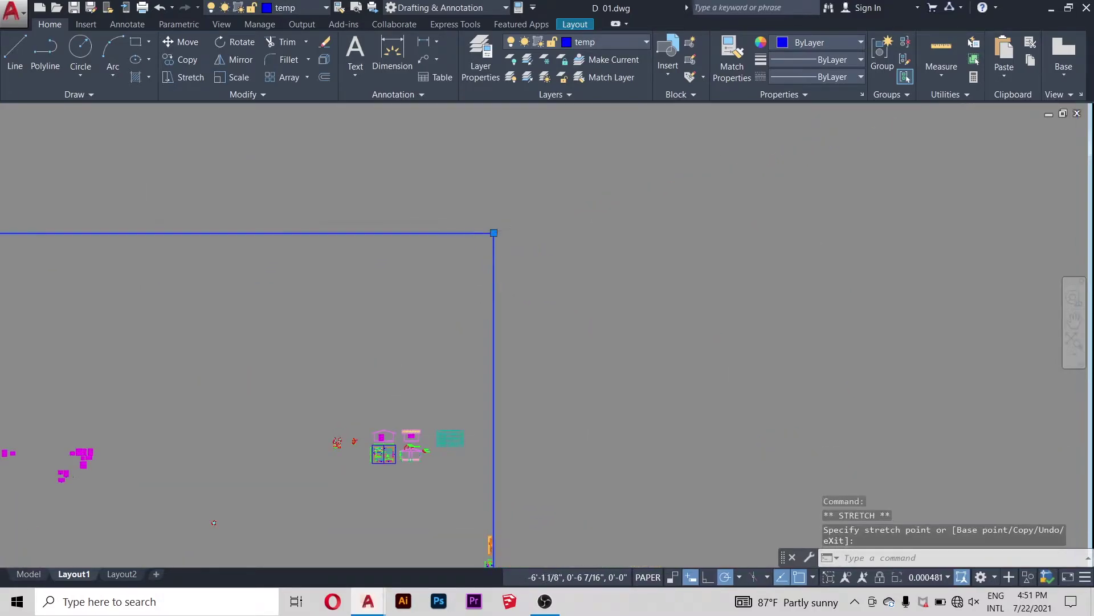
scroll(429, 269, down, 4)
scroll(459, 235, up, 4)
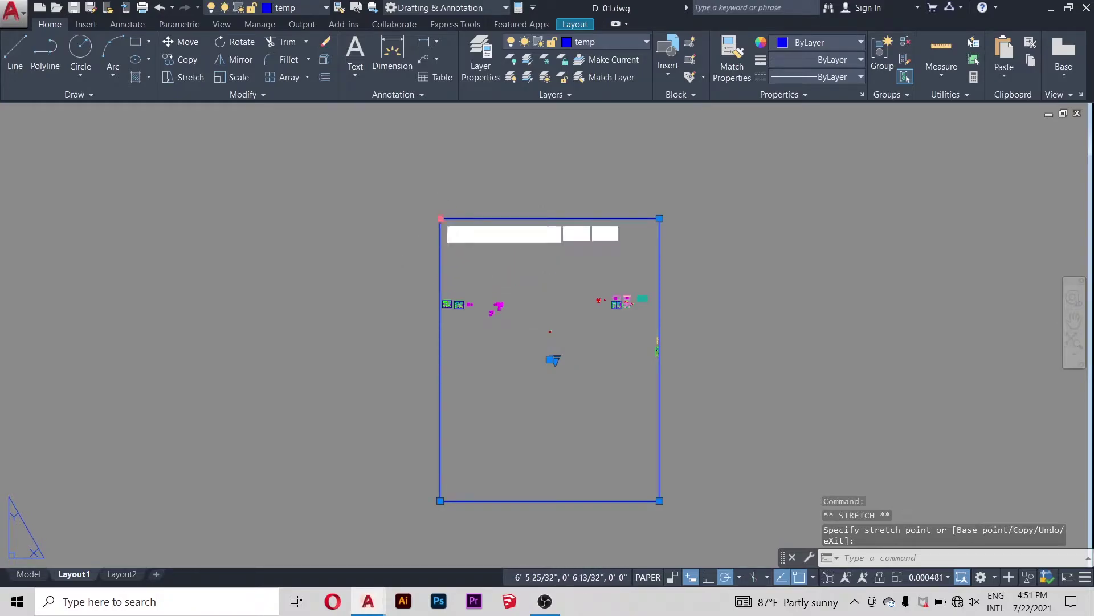
click(440, 218)
click(579, 216)
scroll(488, 190, down, 2)
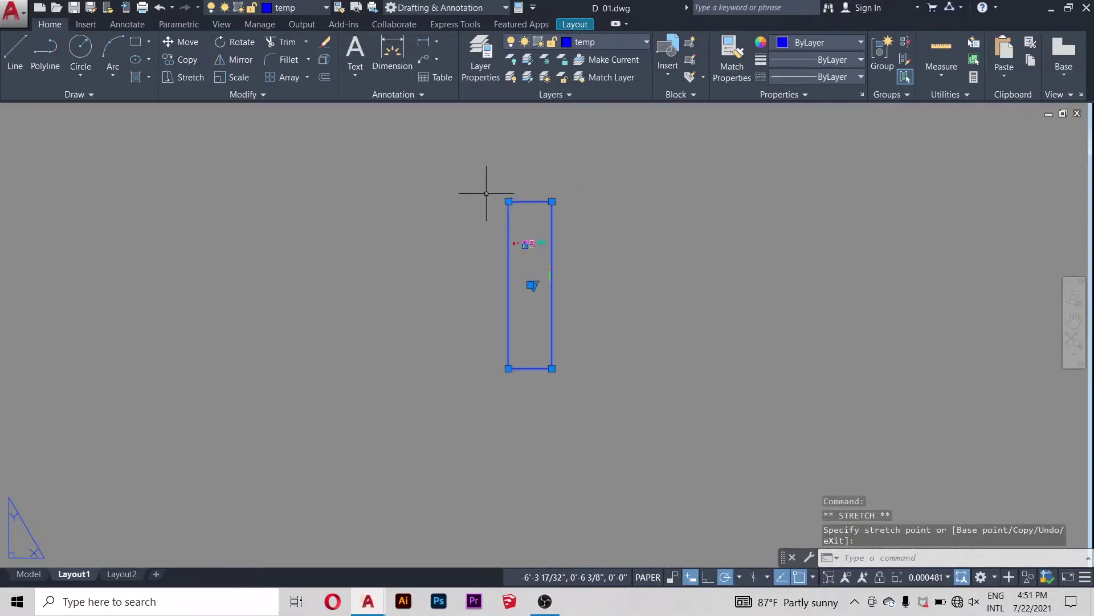
scroll(556, 206, up, 5)
Step: Widen the viewport's right edge and raise its bottom edge
click(540, 189)
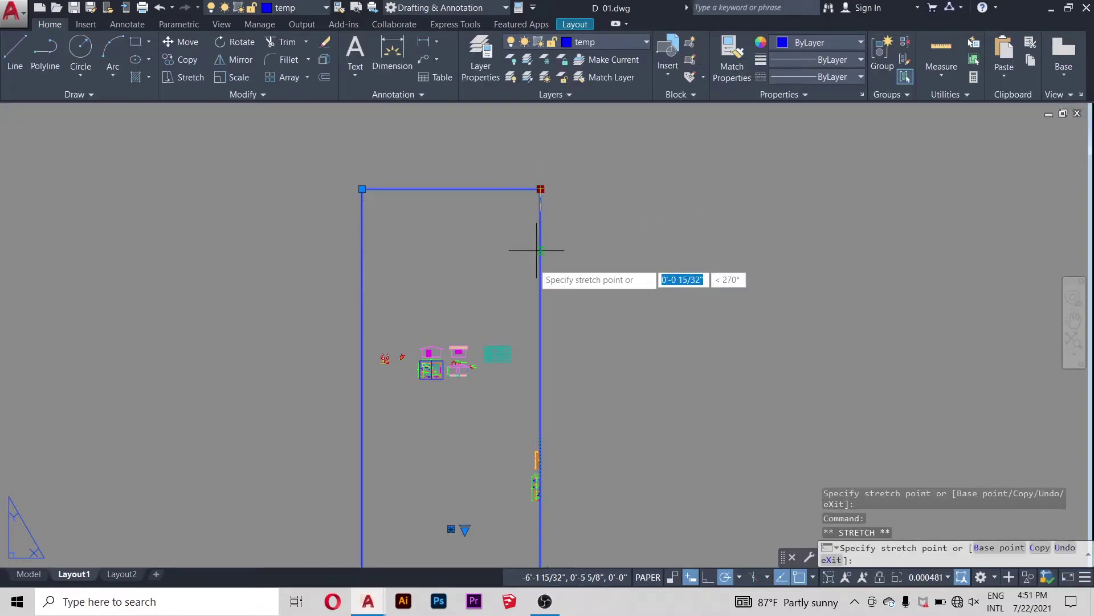
scroll(540, 362, up, 5)
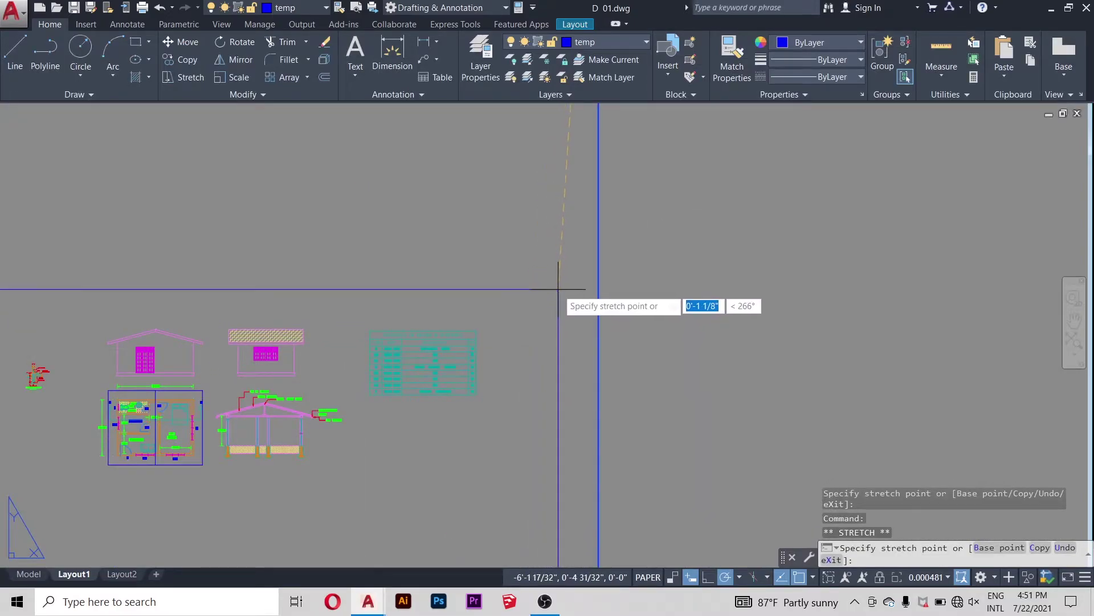
click(558, 289)
scroll(656, 254, down, 5)
scroll(557, 295, down, 4)
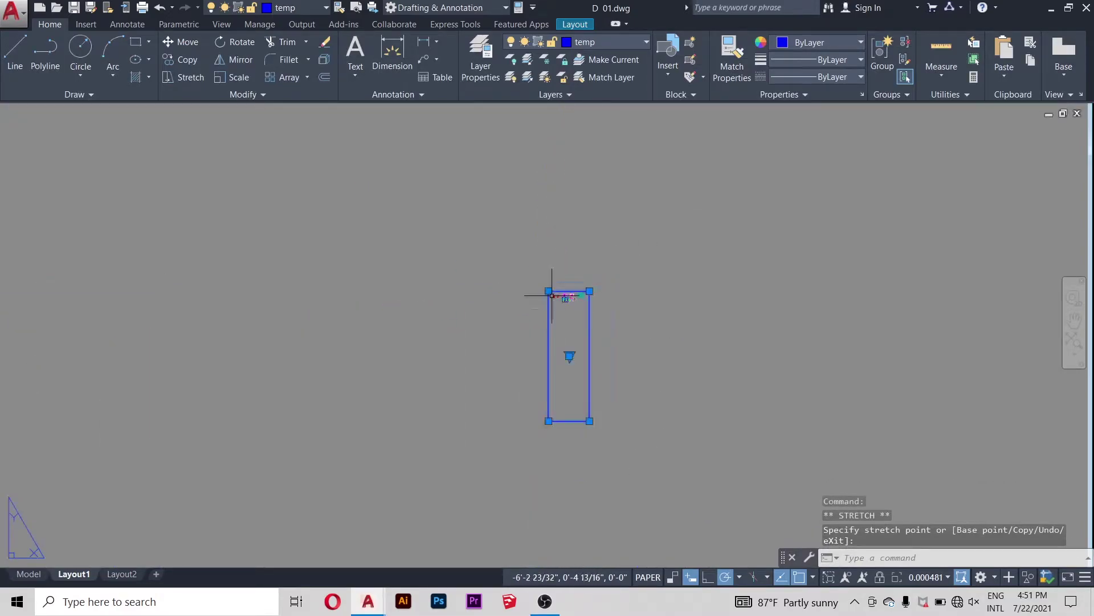
click(589, 421)
scroll(587, 319, up, 4)
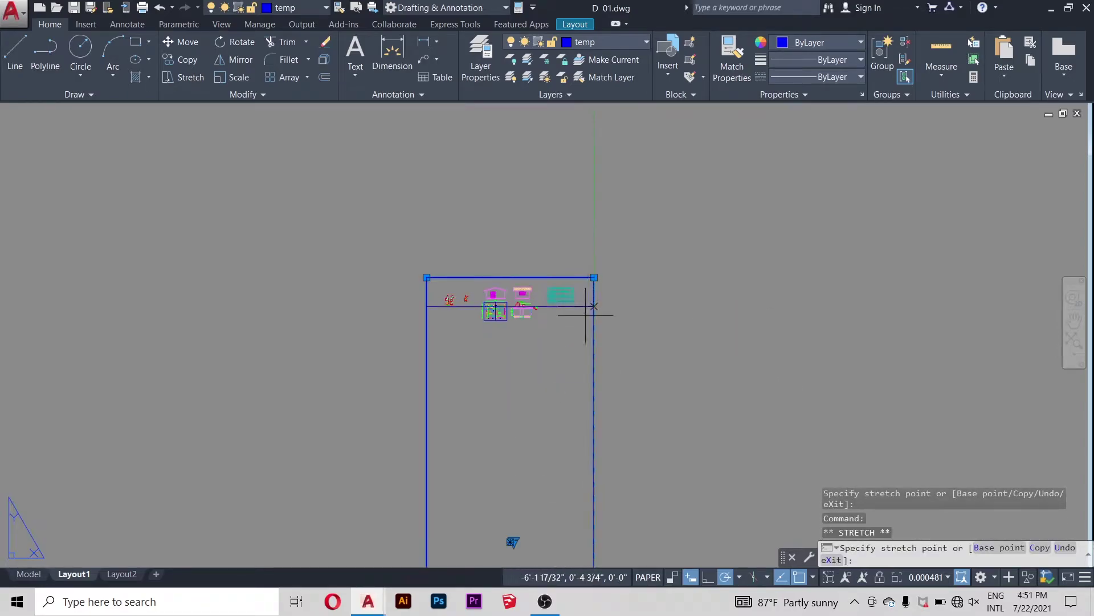
click(586, 338)
scroll(582, 320, up, 5)
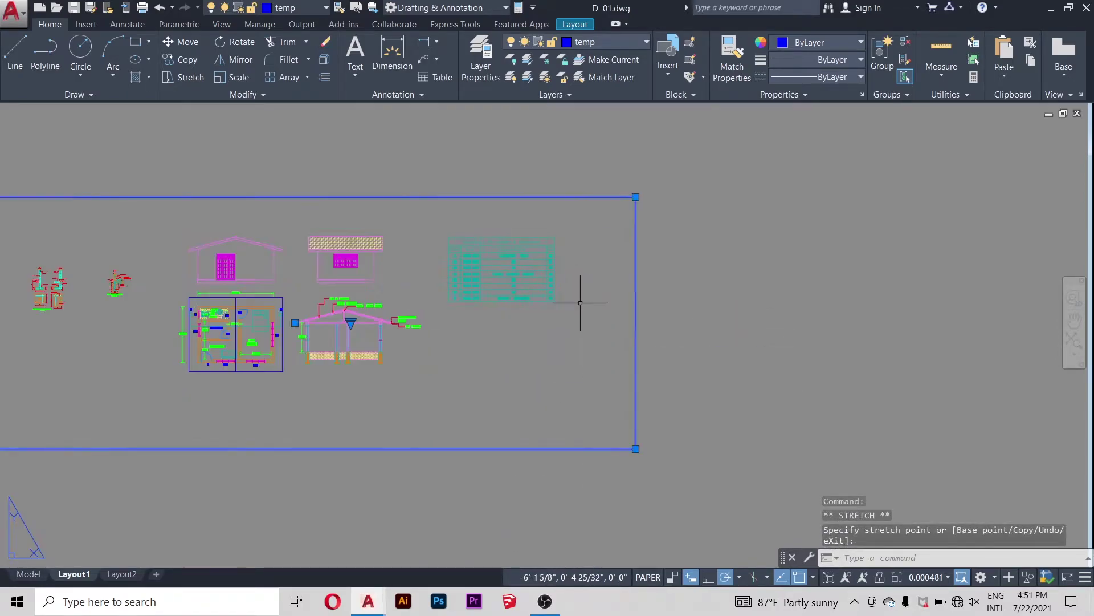
scroll(583, 314, down, 2)
scroll(254, 293, up, 2)
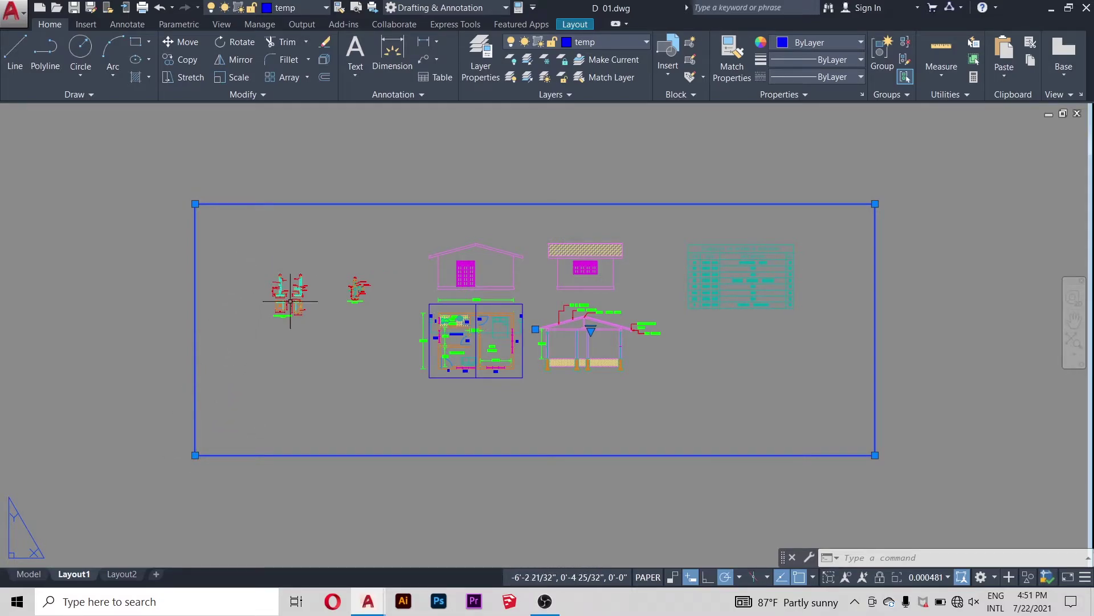
Step: Pull the viewport's left edge in so it frames all the house drawings
click(195, 455)
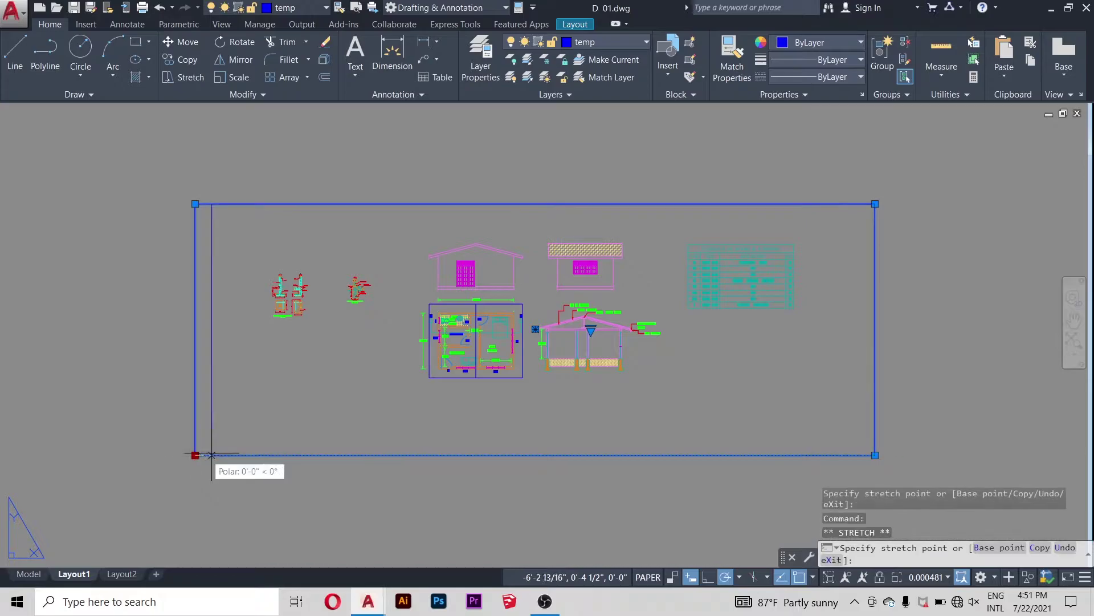
click(322, 455)
scroll(430, 303, up, 3)
scroll(316, 289, down, 5)
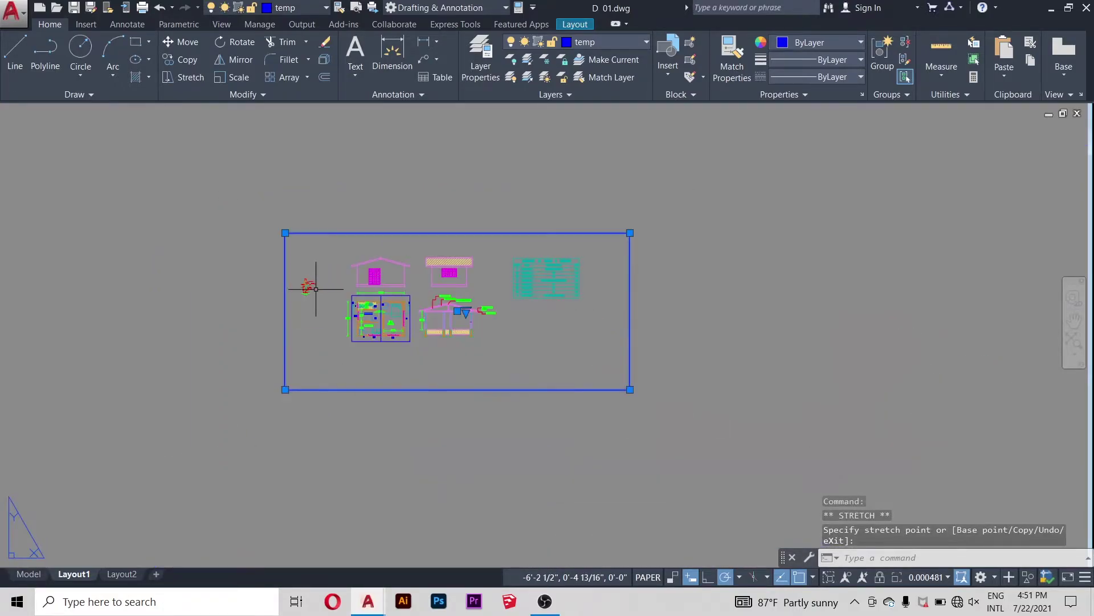
scroll(327, 259, up, 4)
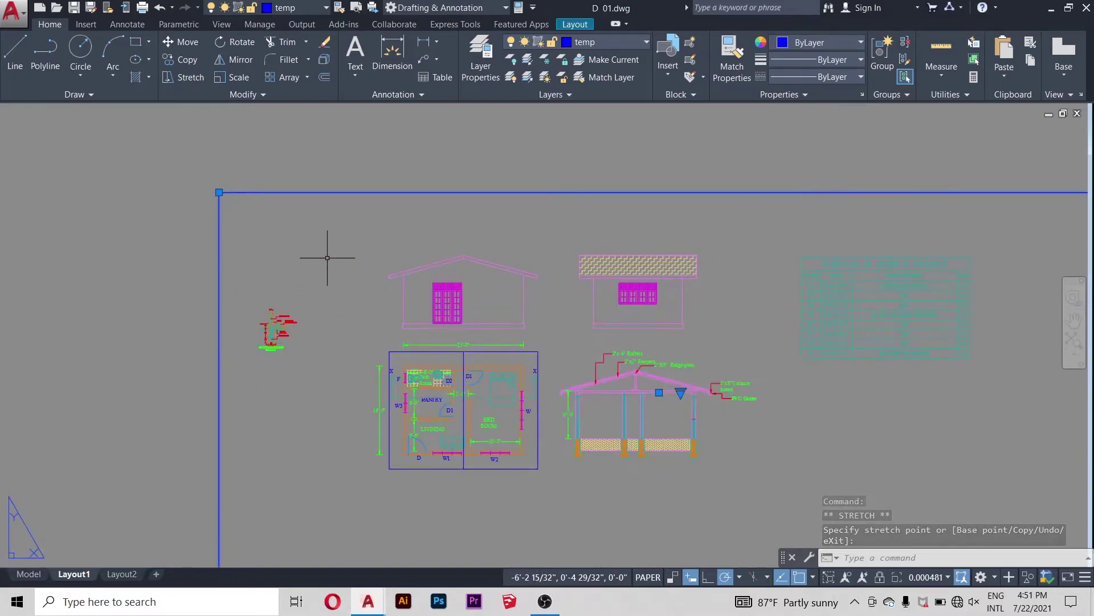
scroll(268, 329, up, 4)
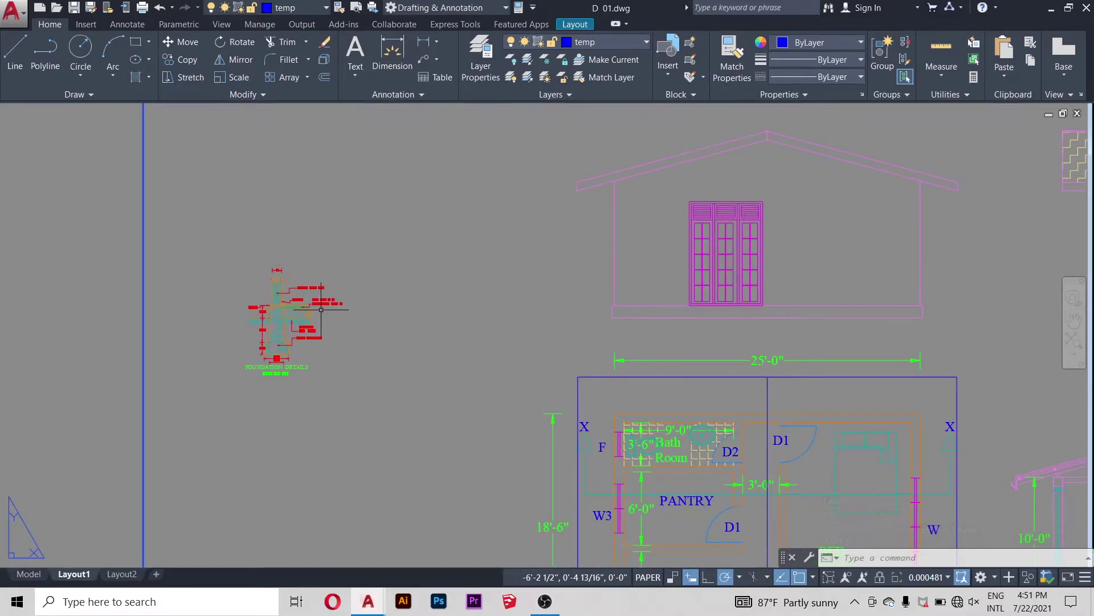
scroll(258, 313, down, 6)
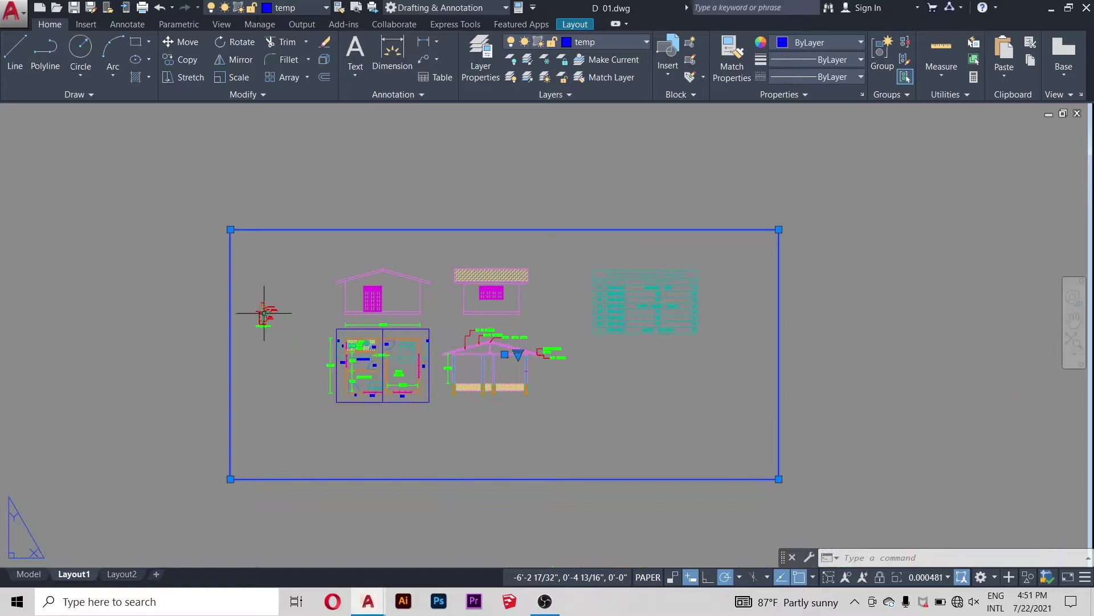
scroll(501, 352, up, 2)
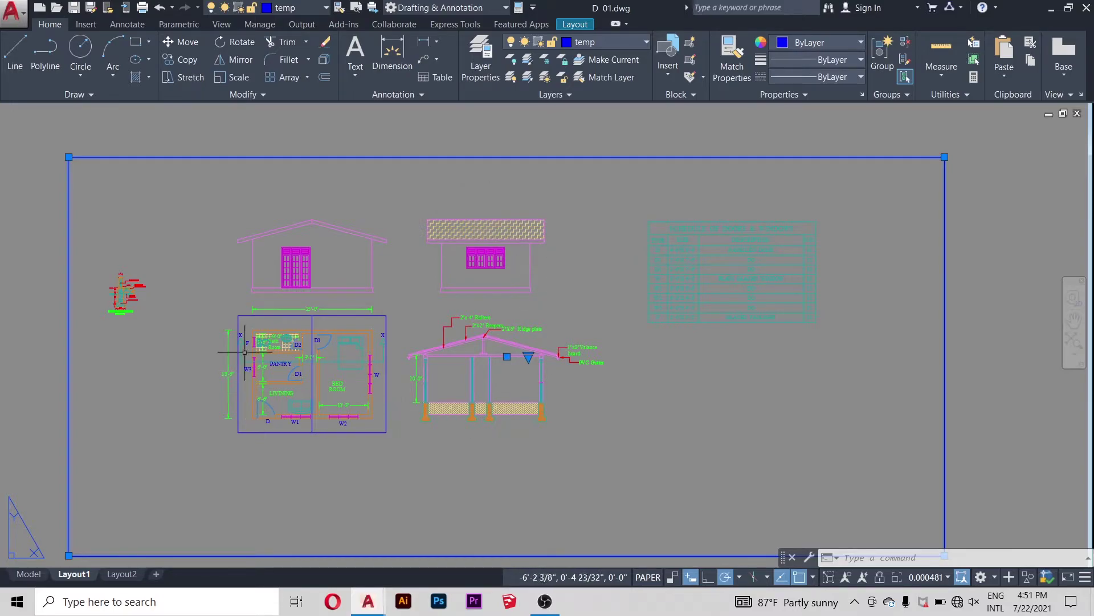
scroll(546, 224, down, 4)
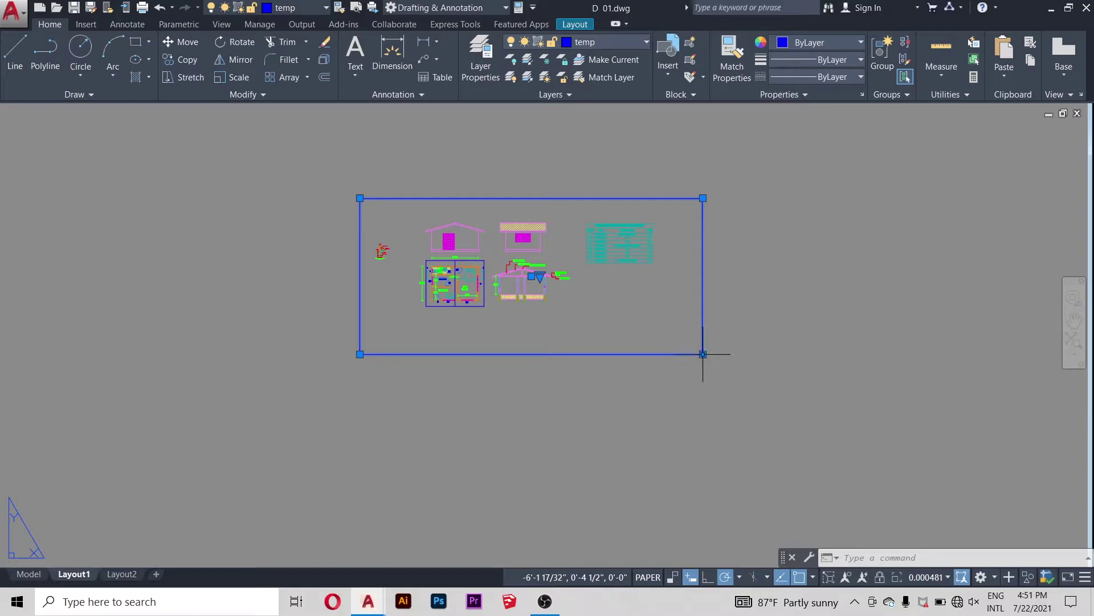
Step: Copy the viewport twice, placing the copies side by side to its right
click(179, 60)
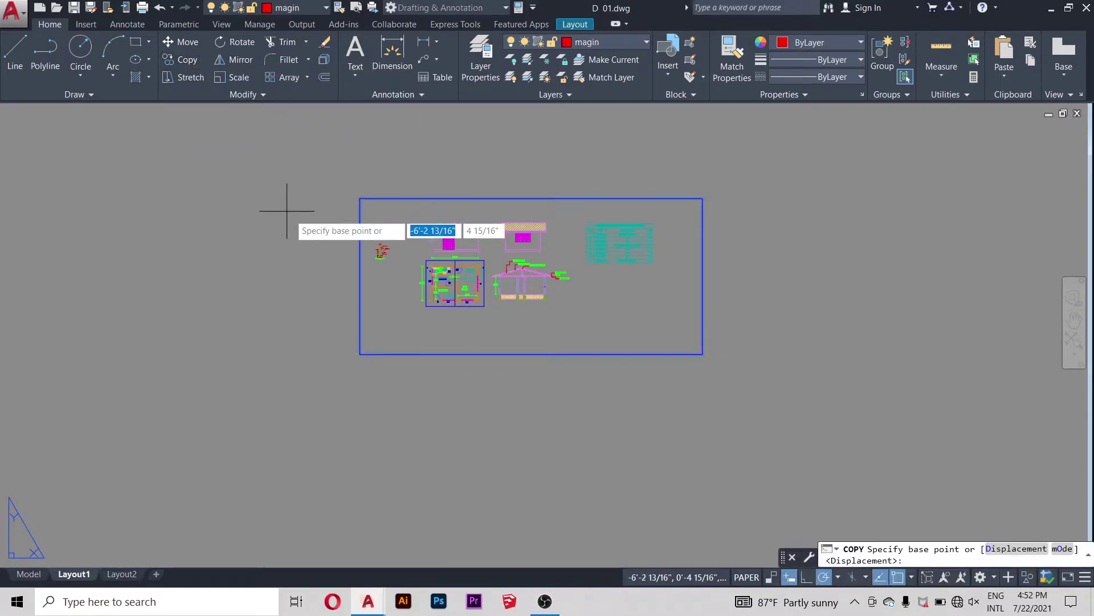
click(310, 220)
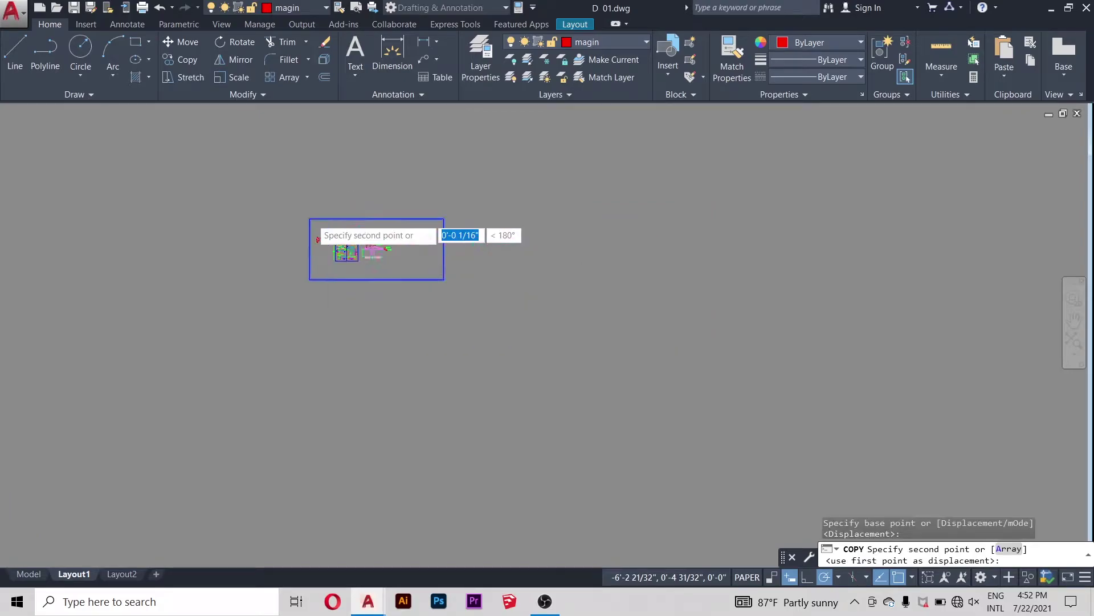
scroll(418, 228, up, 3)
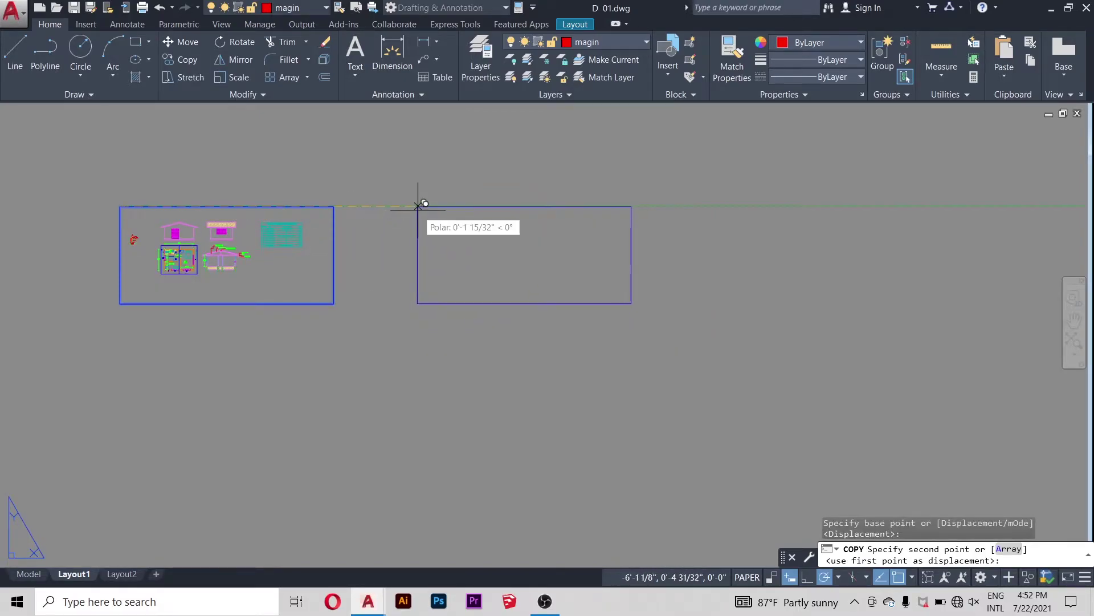
click(418, 206)
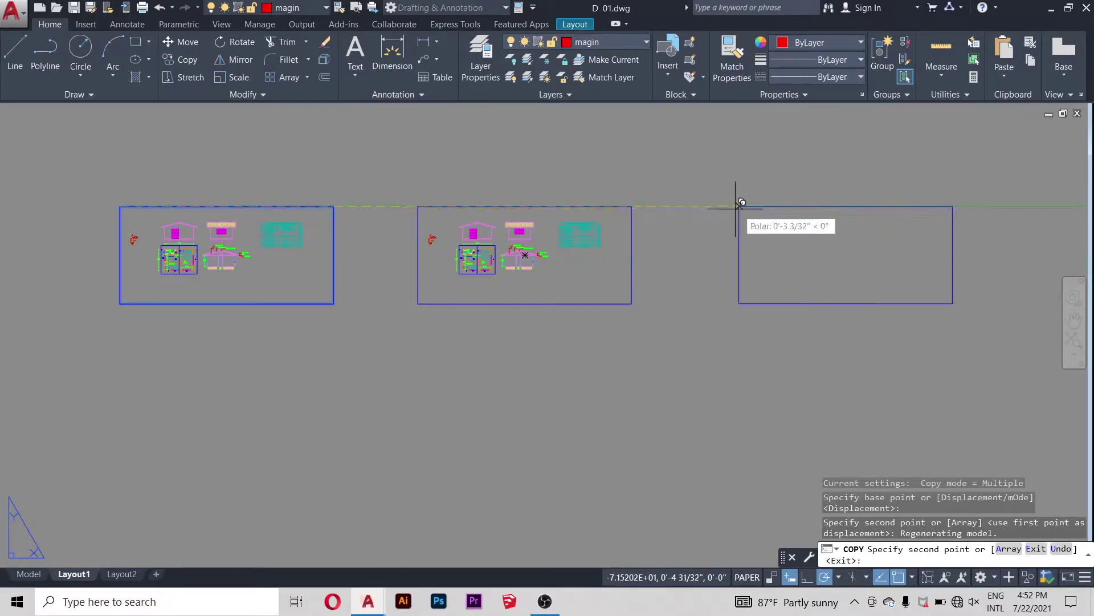
click(693, 207)
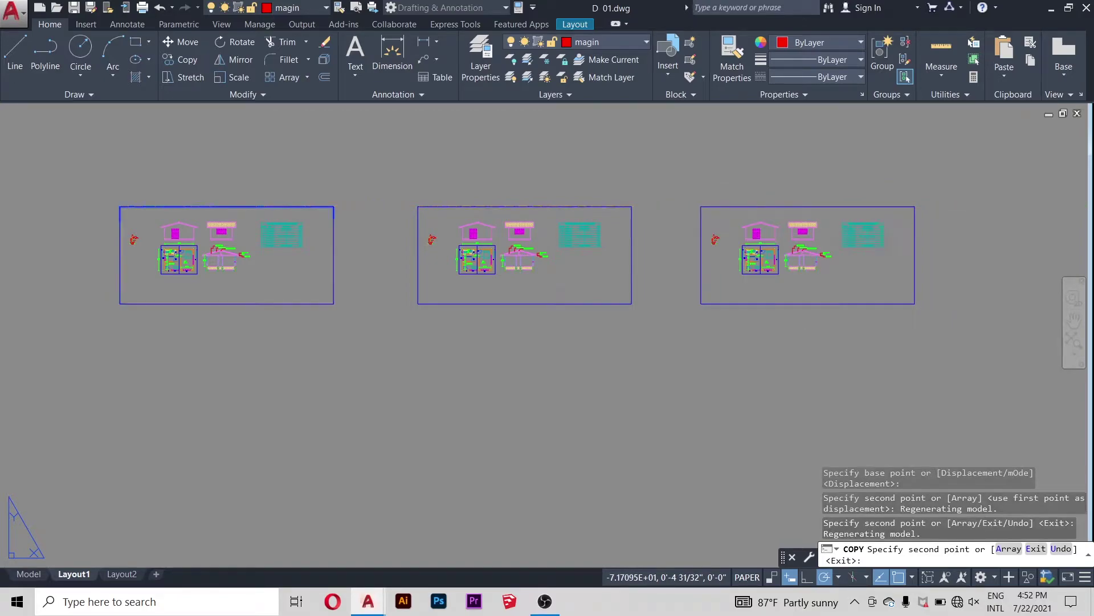
key(Escape)
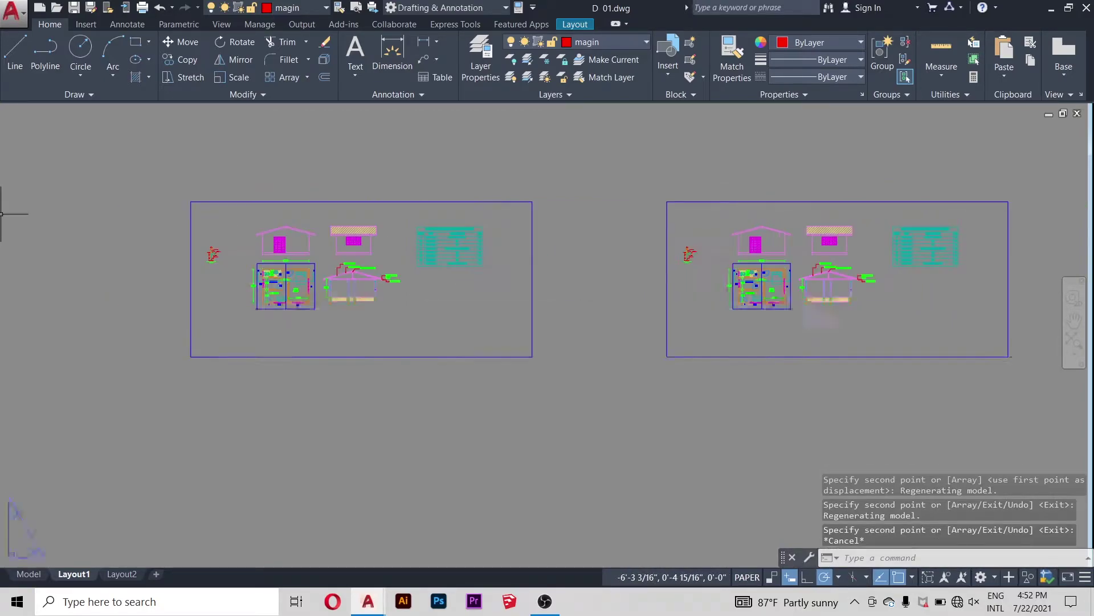
scroll(8, 213, up, 2)
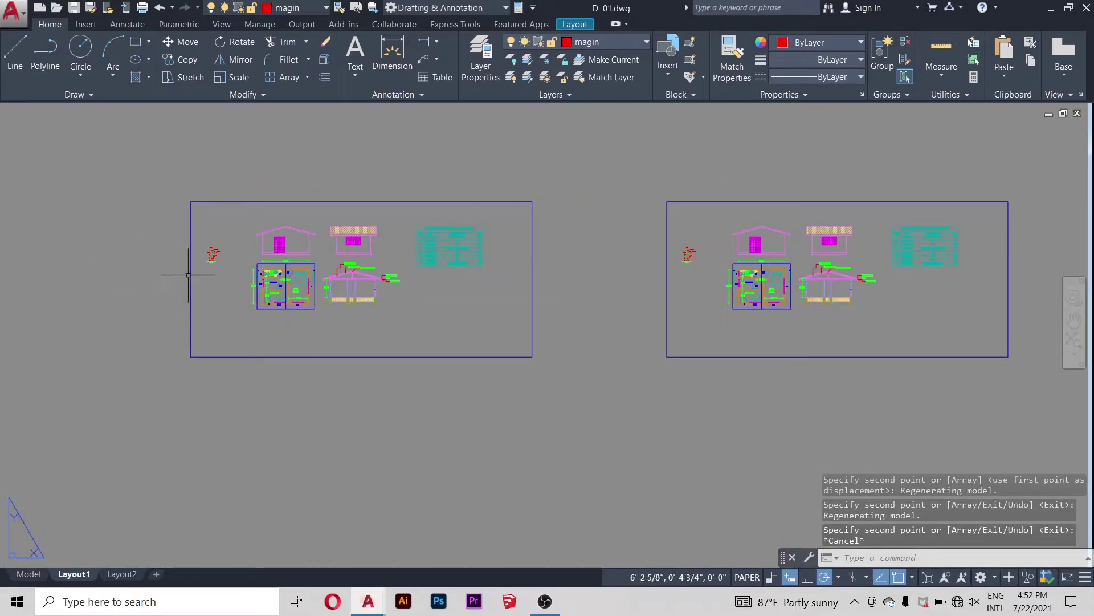
click(530, 356)
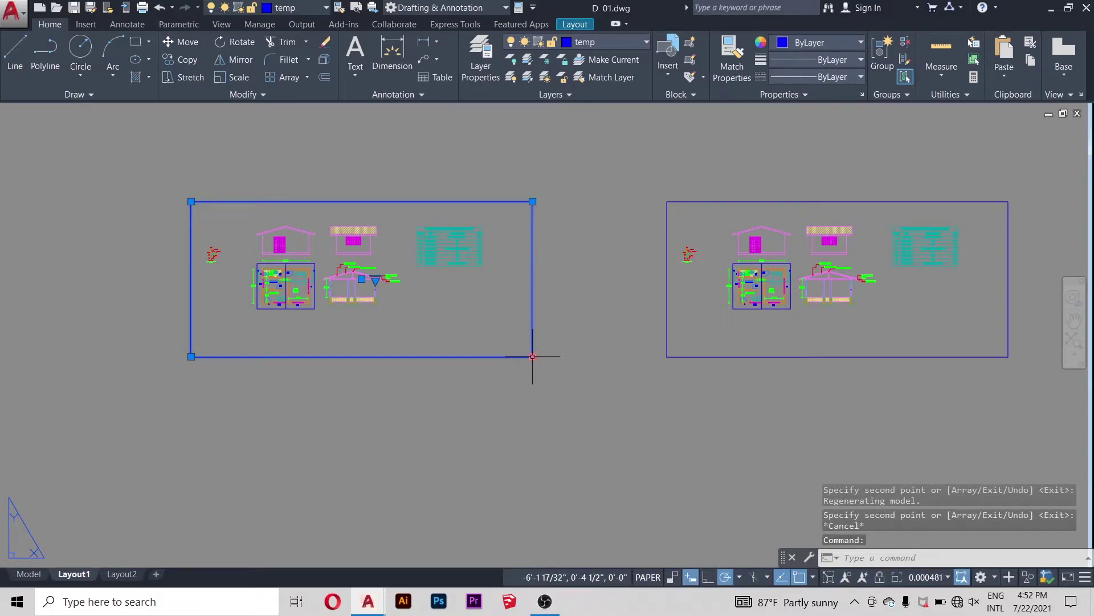
click(532, 356)
click(405, 346)
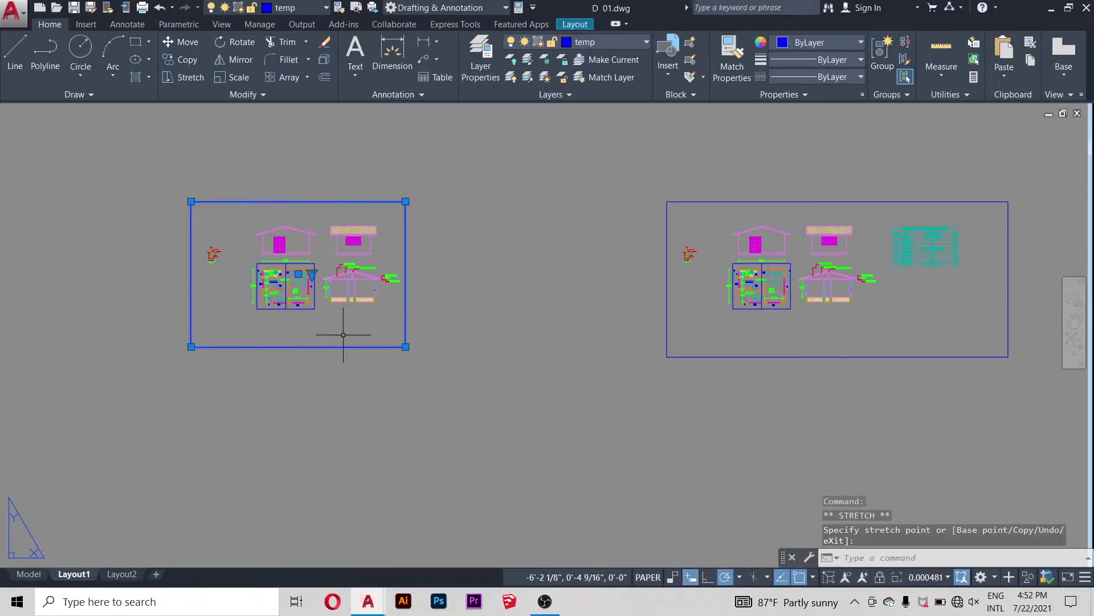
click(191, 201)
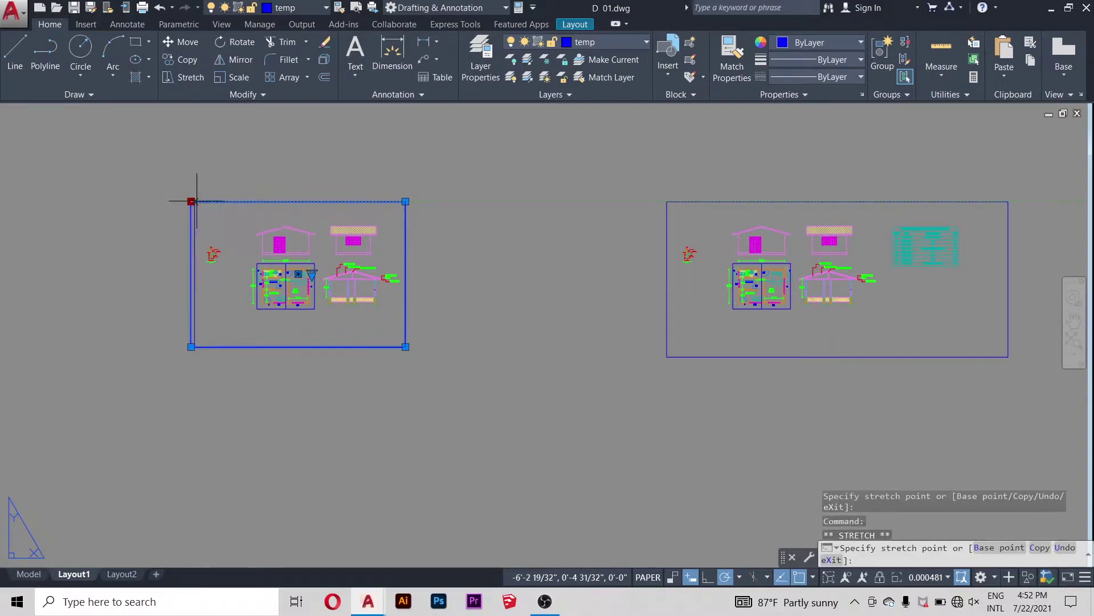
scroll(239, 209, up, 5)
scroll(343, 180, down, 5)
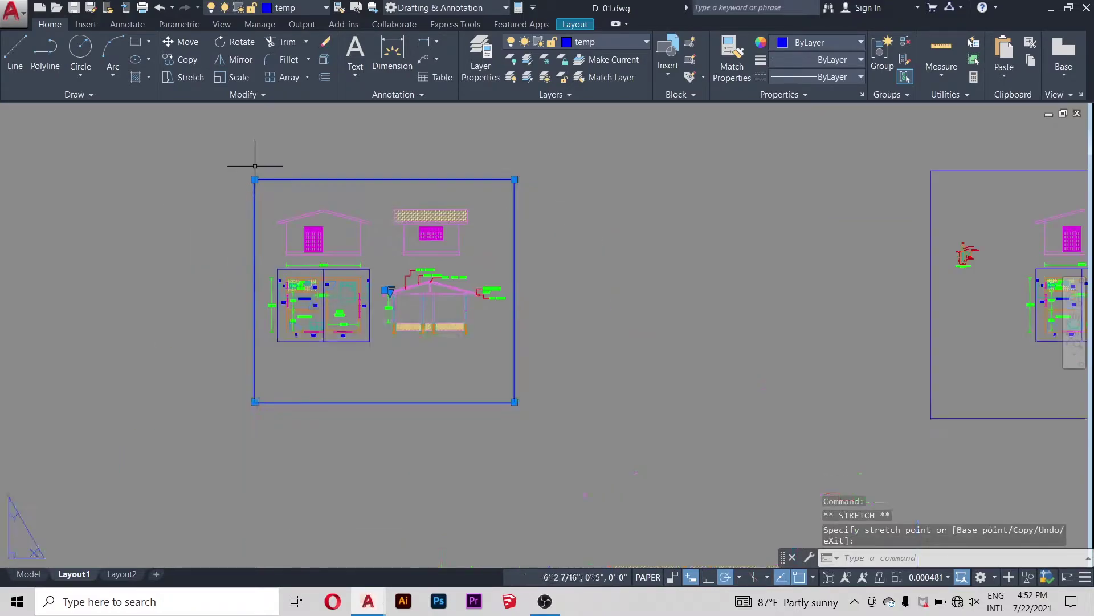
click(254, 178)
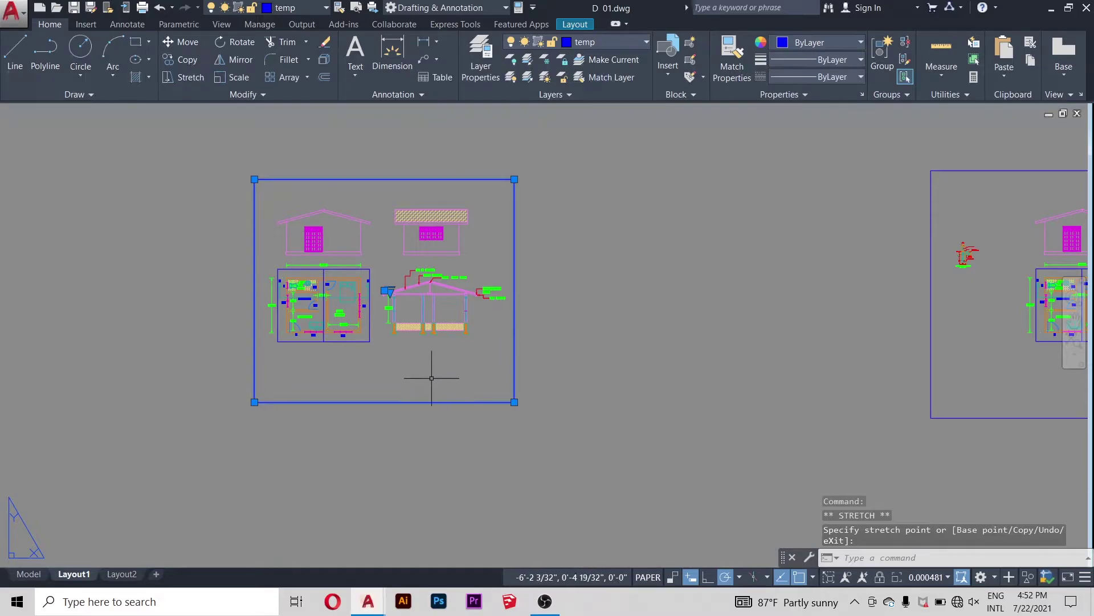
click(254, 401)
click(254, 367)
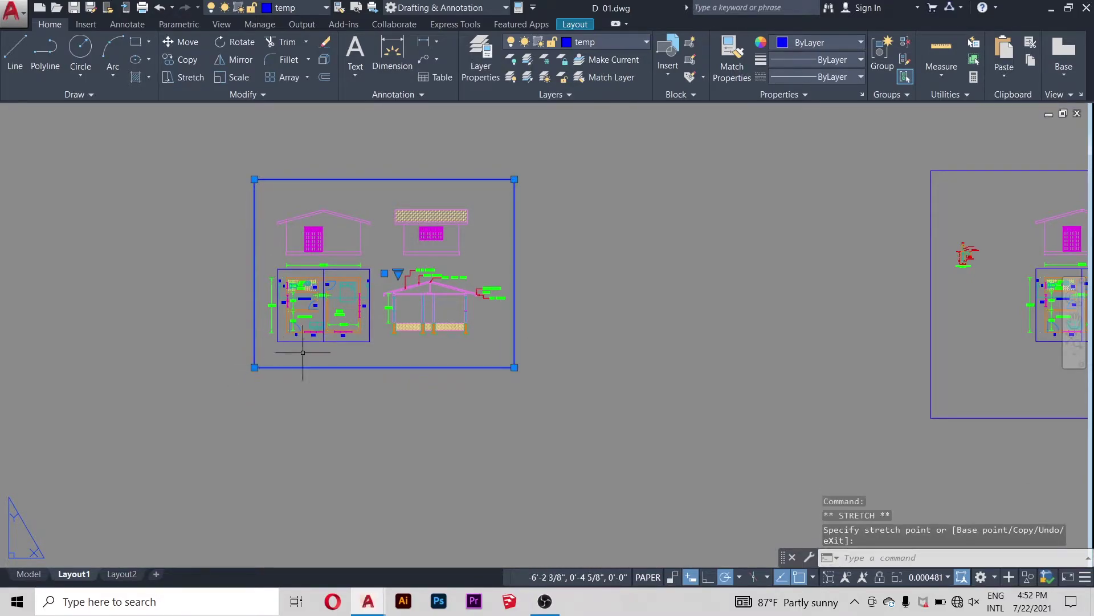
scroll(342, 233, down, 2)
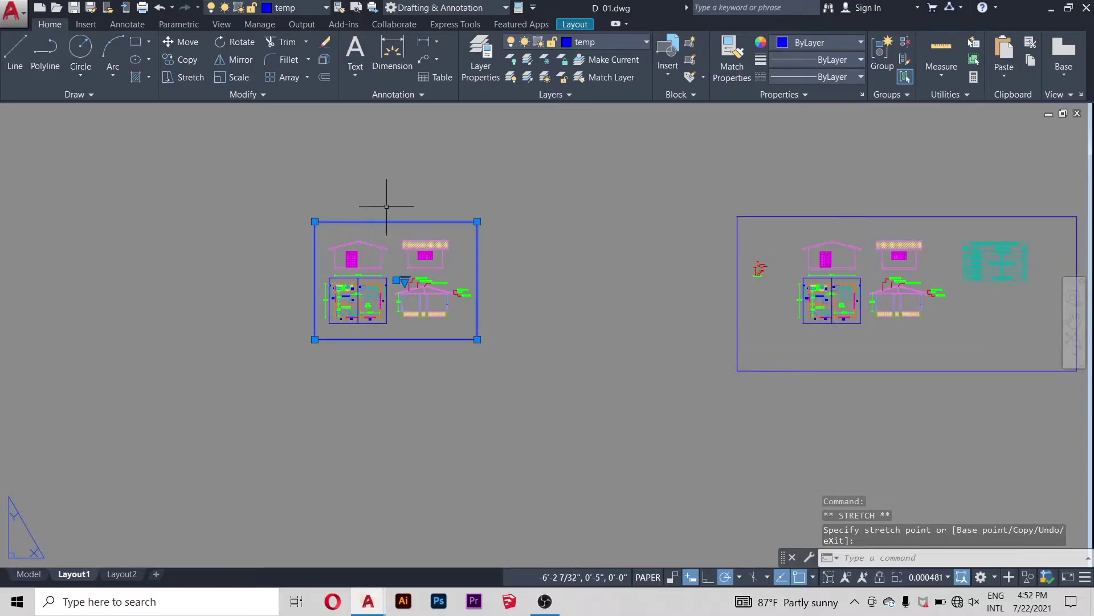
scroll(222, 343, down, 2)
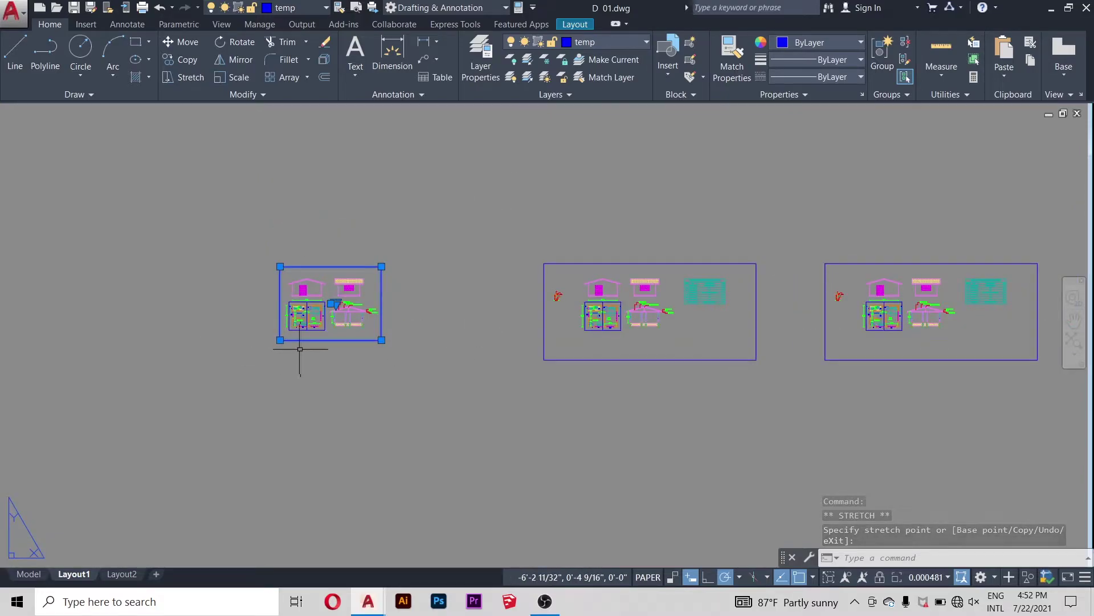
scroll(328, 306, up, 1)
scroll(316, 314, down, 2)
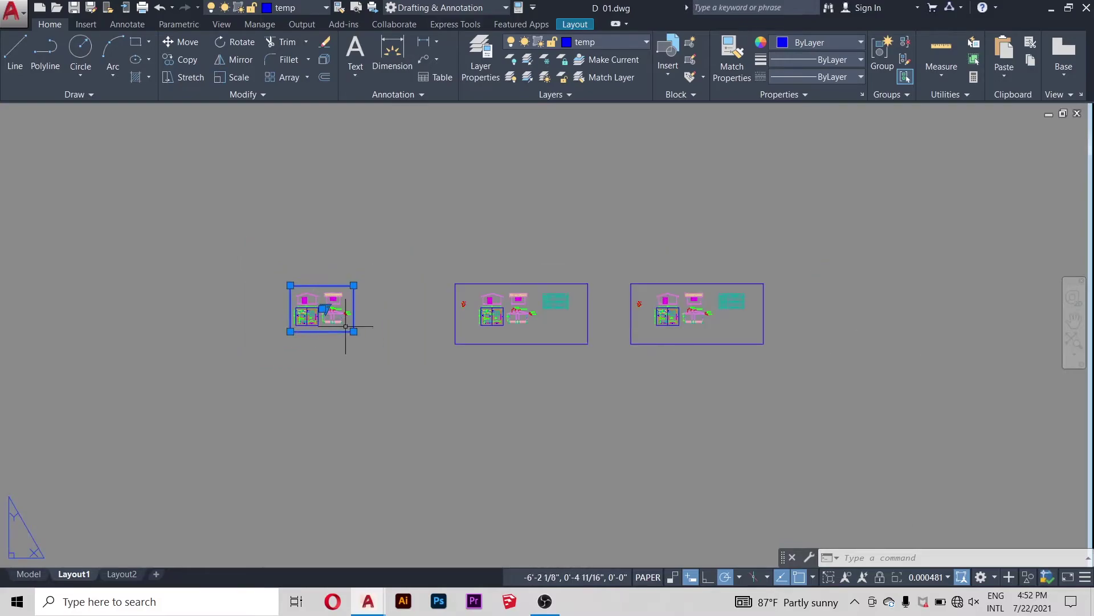
click(354, 331)
key(Escape)
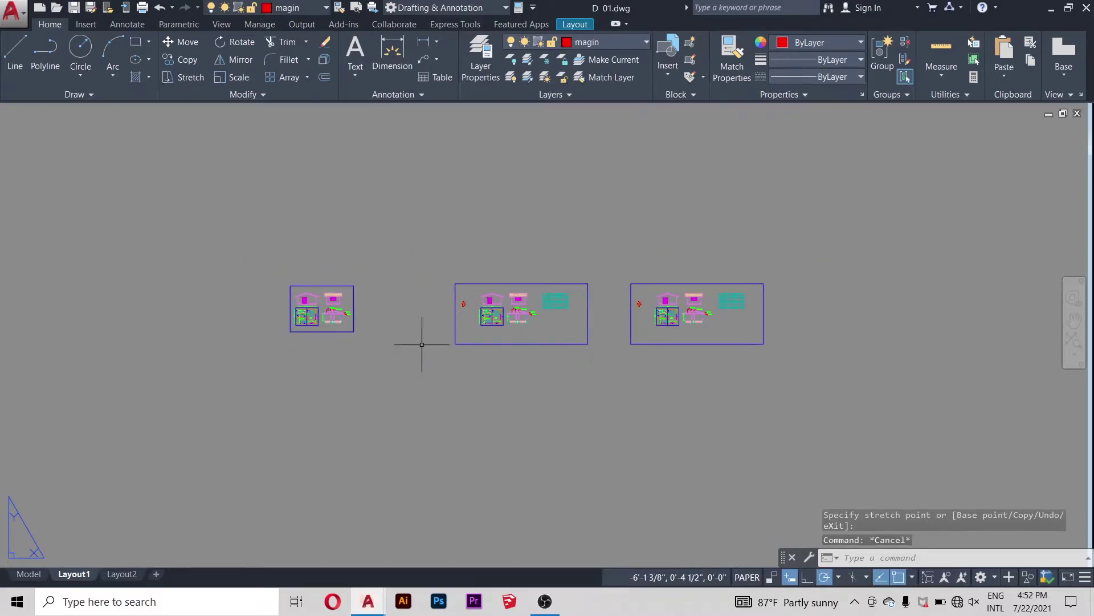
scroll(581, 360, up, 2)
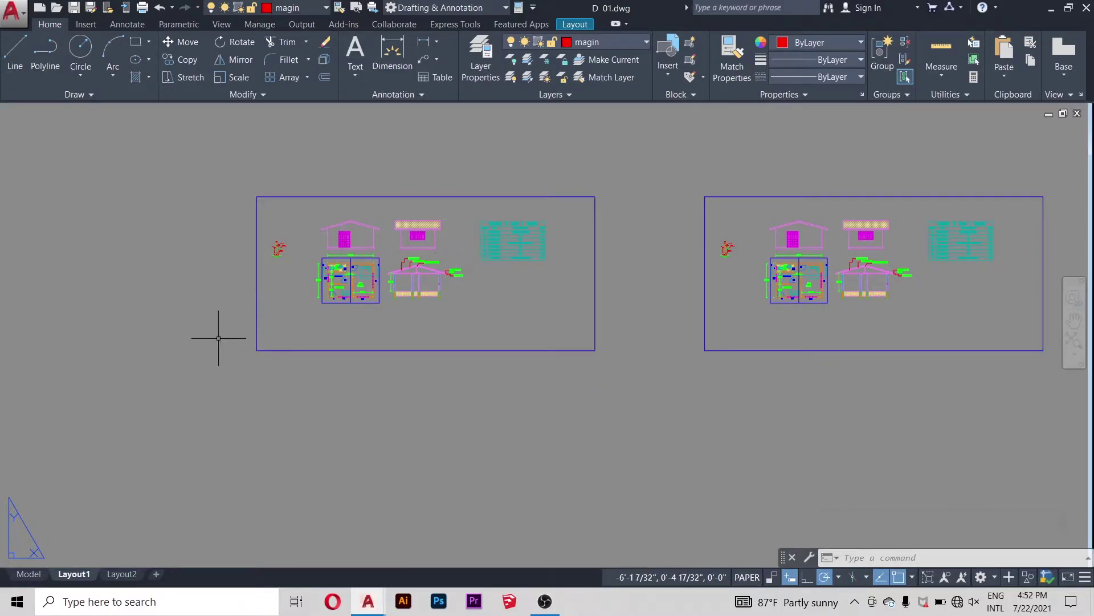
Step: Crop the middle viewport's edges inward so it frames only the cyan door-and-window table
click(255, 351)
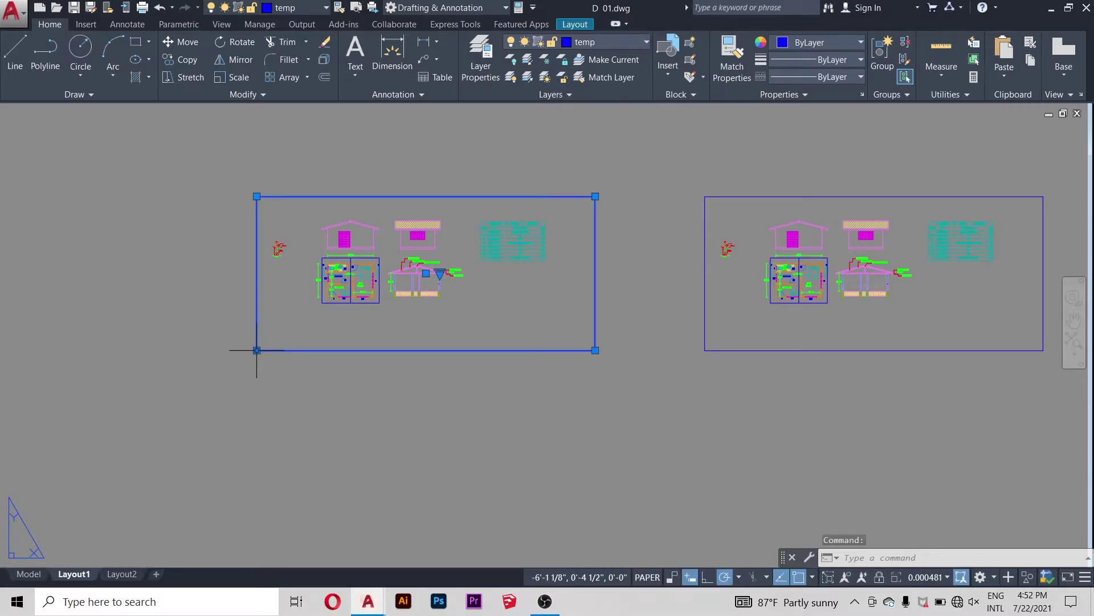
click(256, 350)
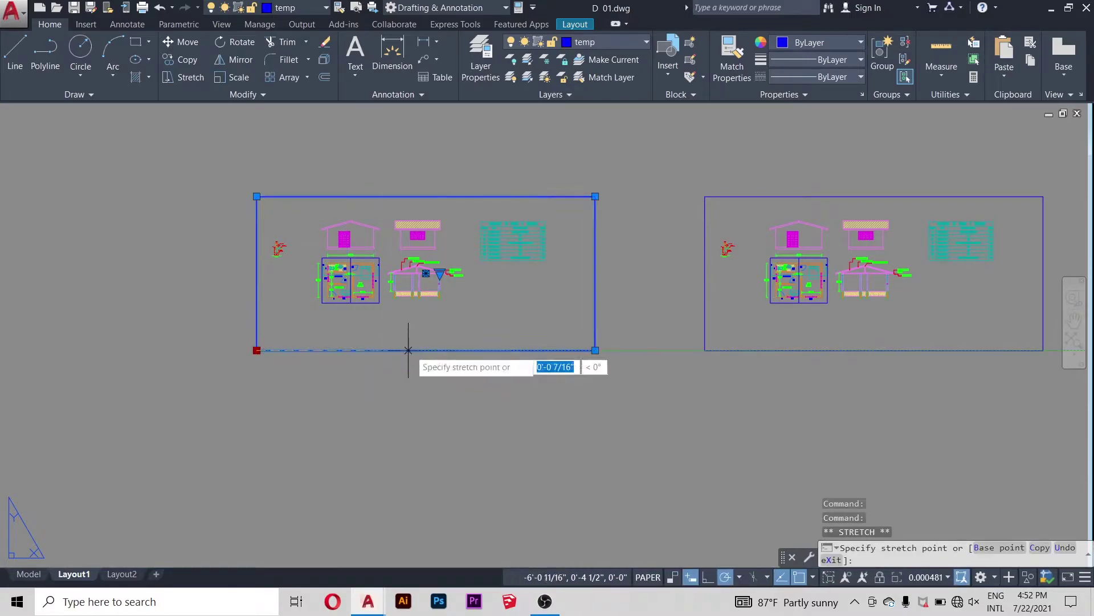
click(469, 350)
click(595, 350)
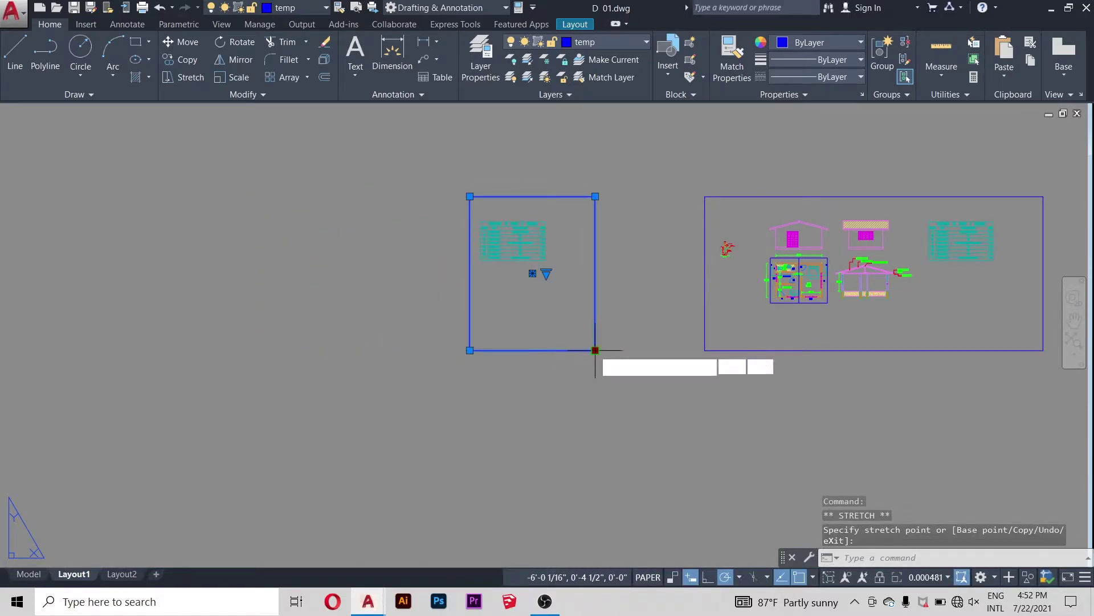
click(596, 282)
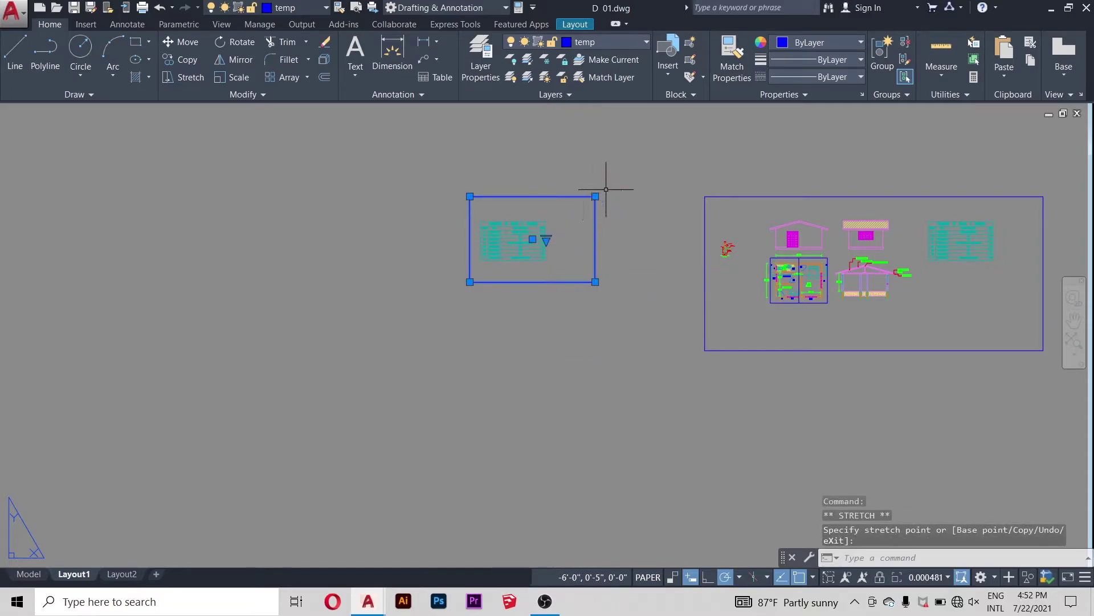
click(595, 196)
click(554, 196)
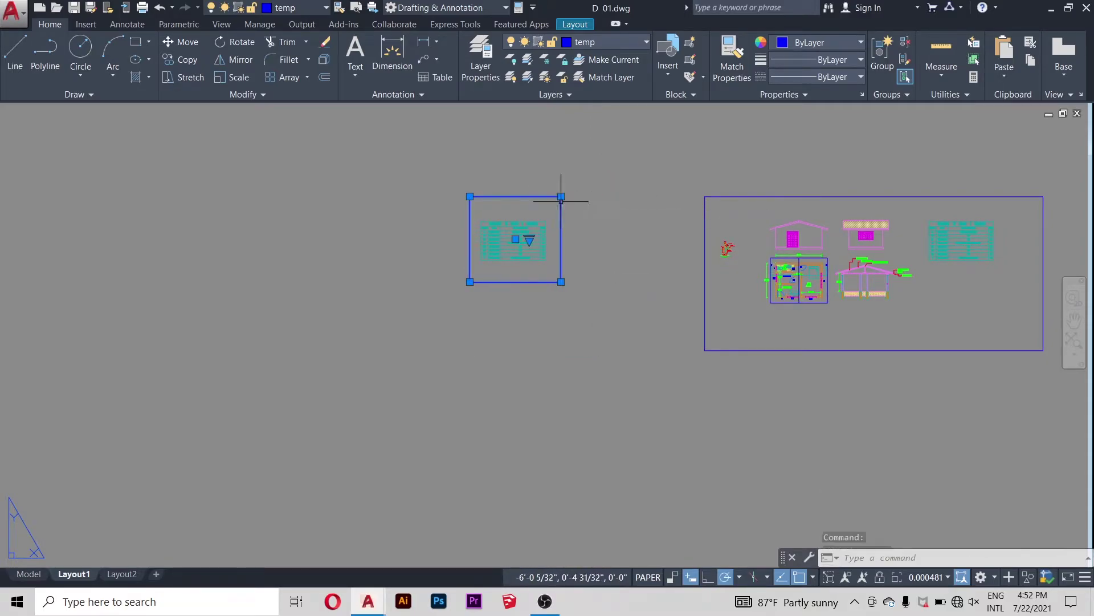
scroll(532, 265, down, 3)
key(Escape)
scroll(578, 313, up, 2)
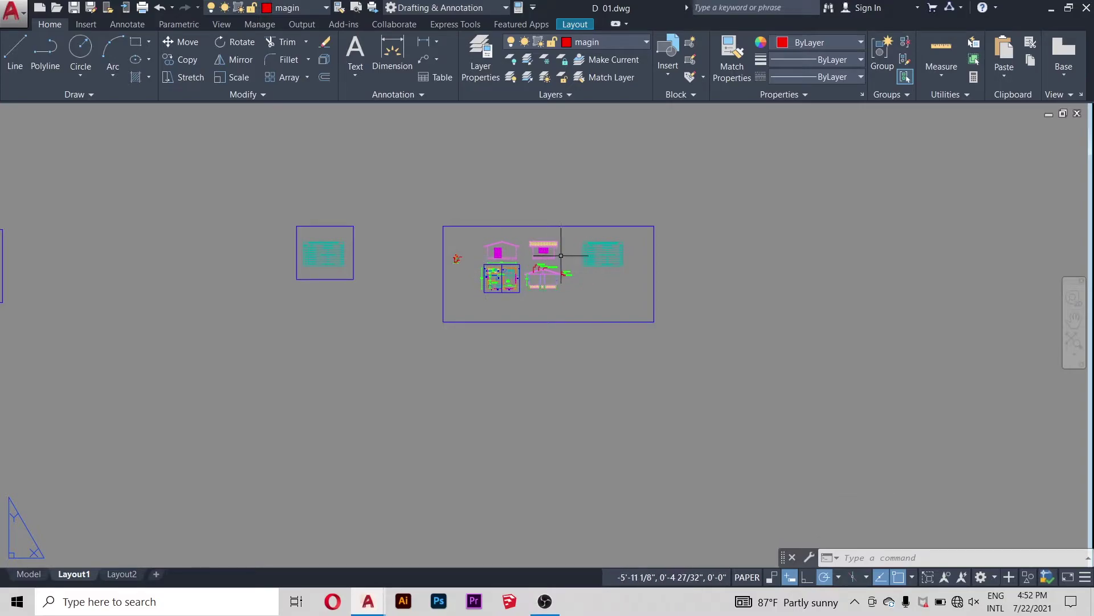
Step: Narrow the rightmost viewport so it shows only the small red symbol
click(654, 322)
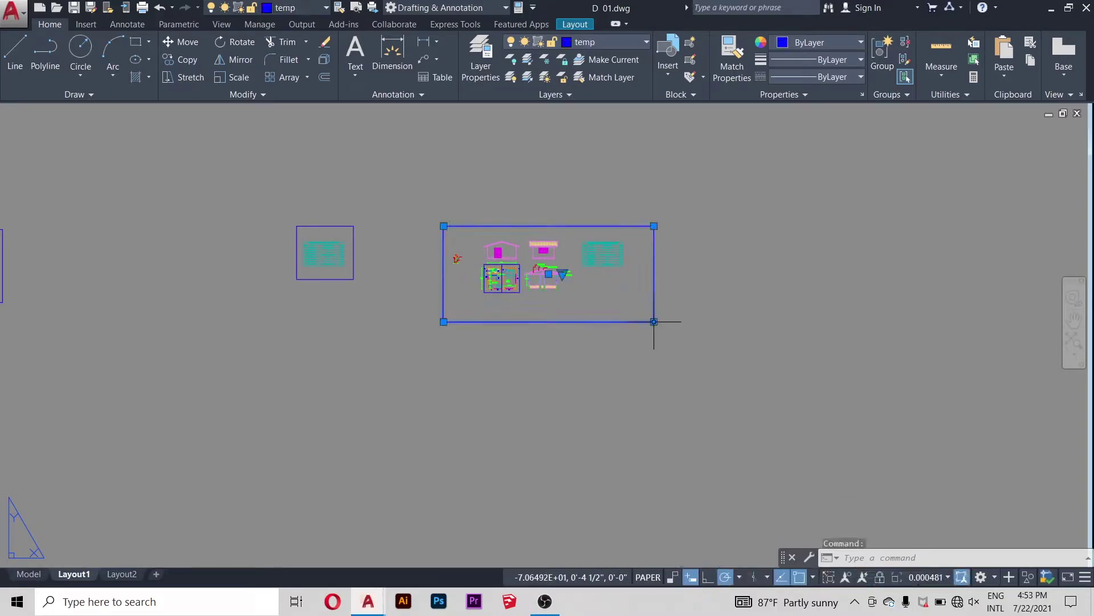
scroll(607, 313, up, 2)
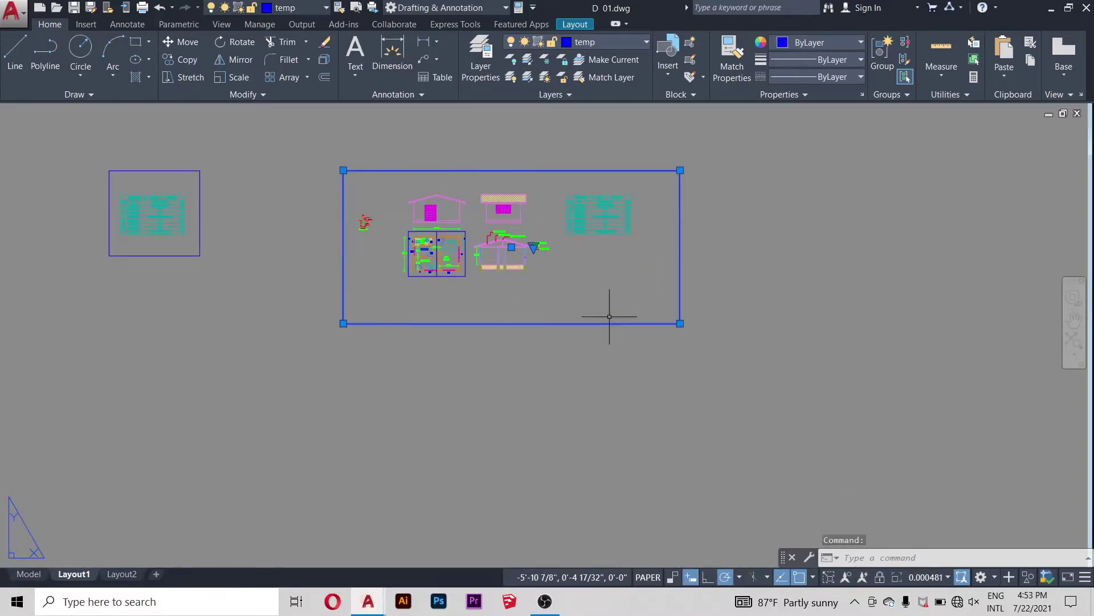
click(680, 323)
scroll(364, 232, up, 4)
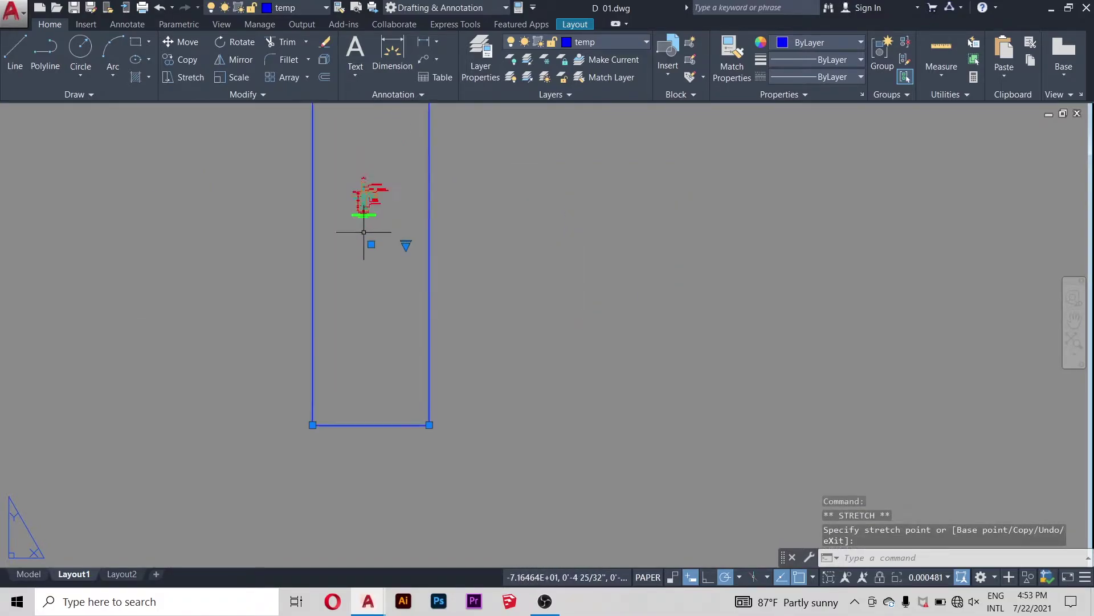
scroll(363, 232, down, 3)
scroll(467, 228, down, 1)
scroll(498, 245, up, 2)
scroll(502, 268, up, 2)
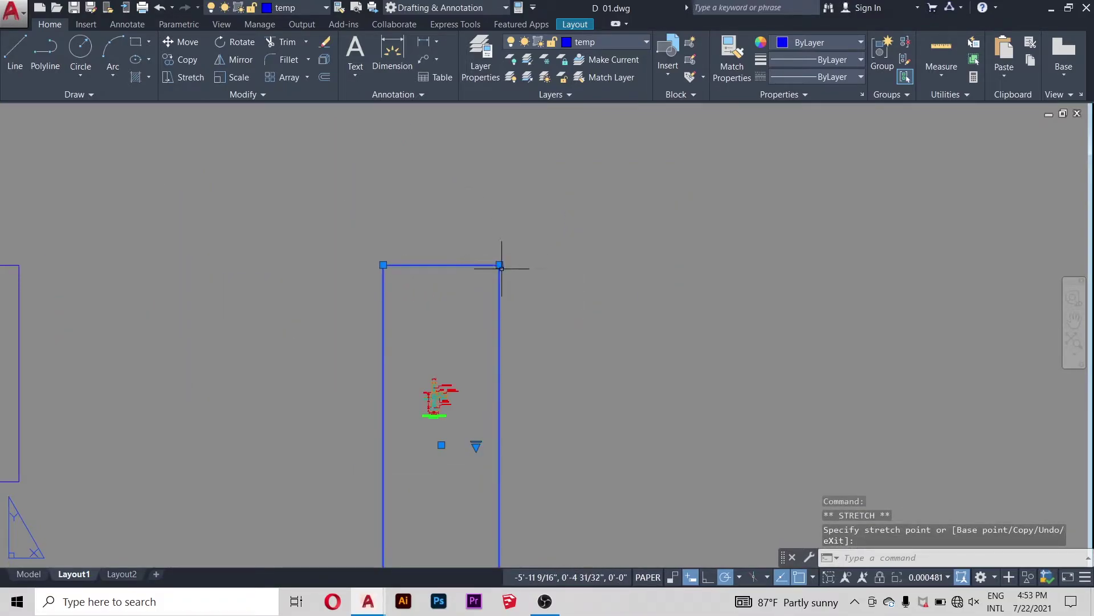
scroll(455, 261, down, 6)
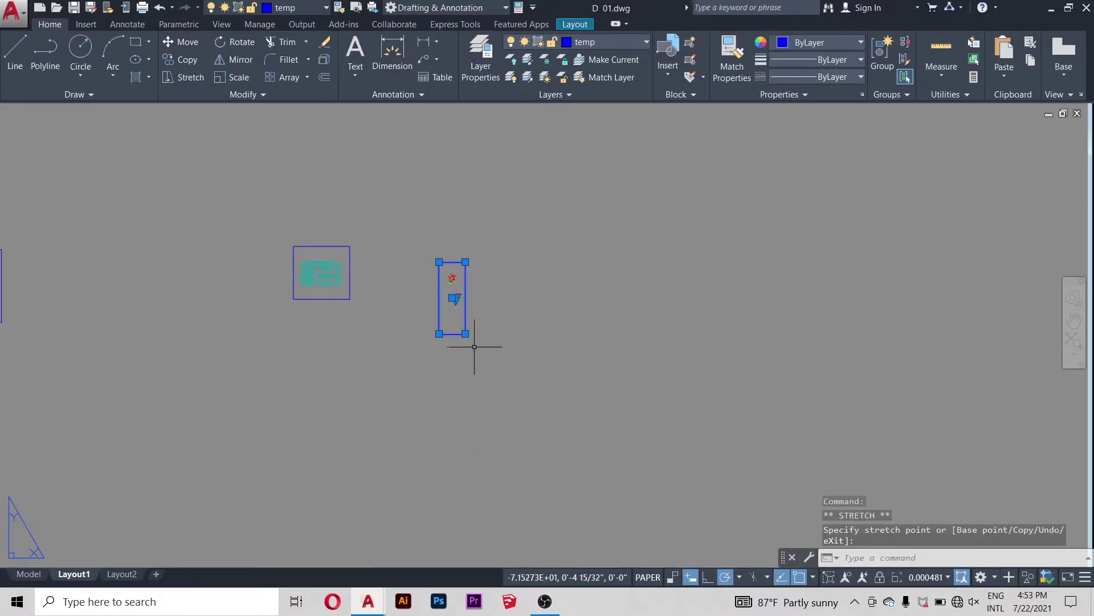
scroll(468, 335, up, 6)
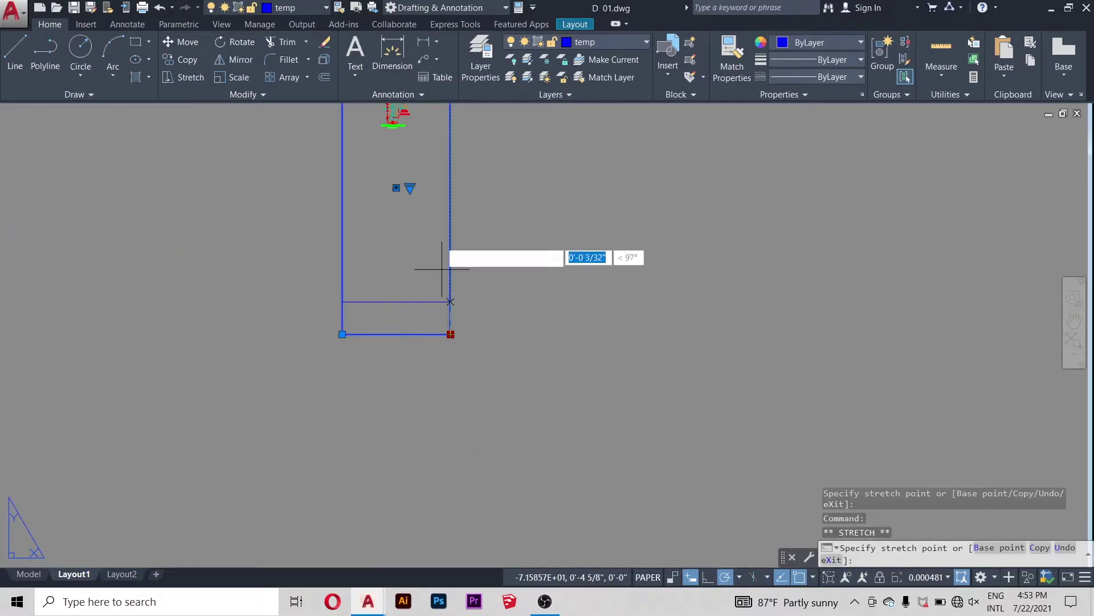
scroll(563, 282, down, 7)
key(Escape)
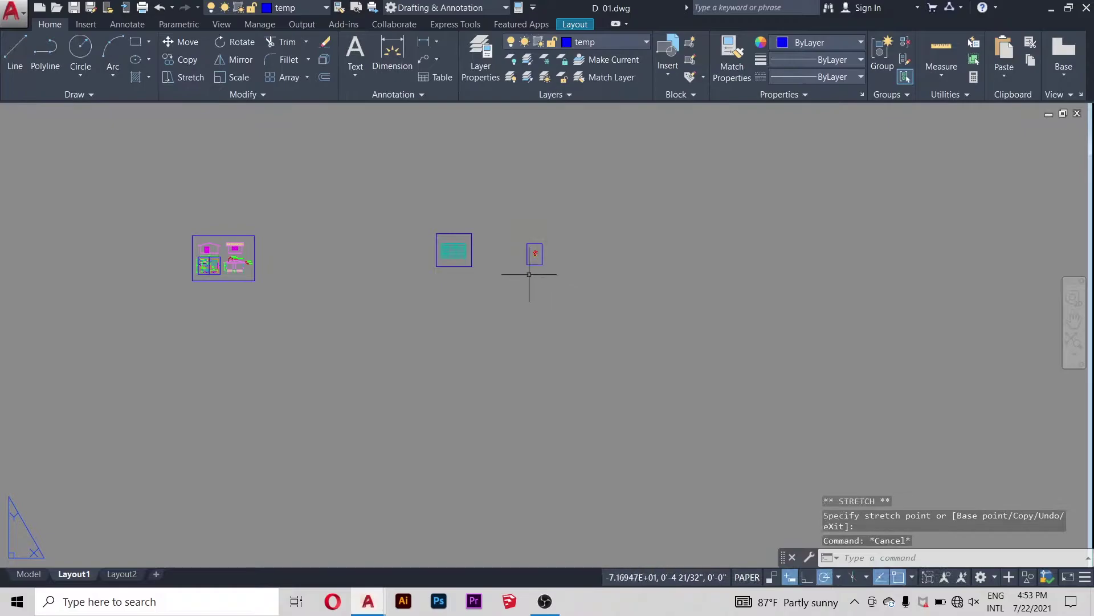
scroll(216, 280, up, 2)
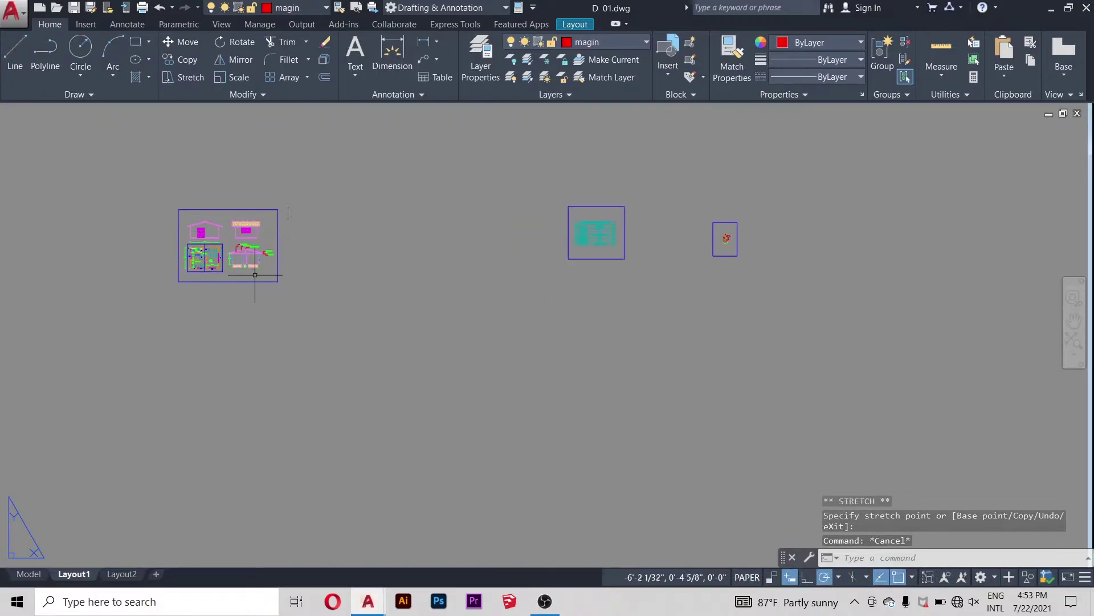
scroll(623, 223, up, 2)
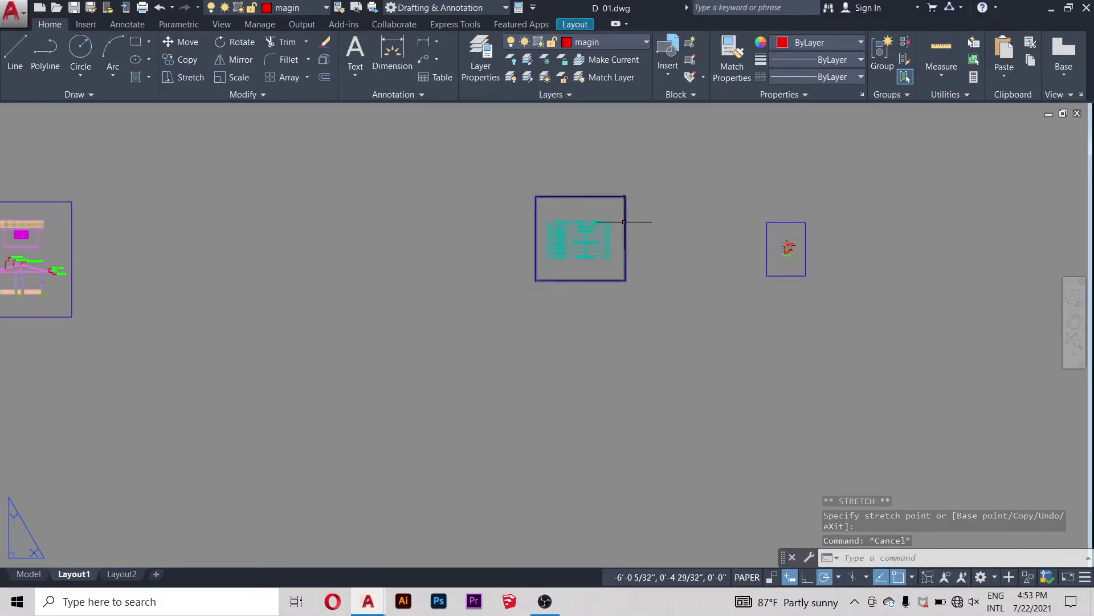
scroll(628, 220, down, 2)
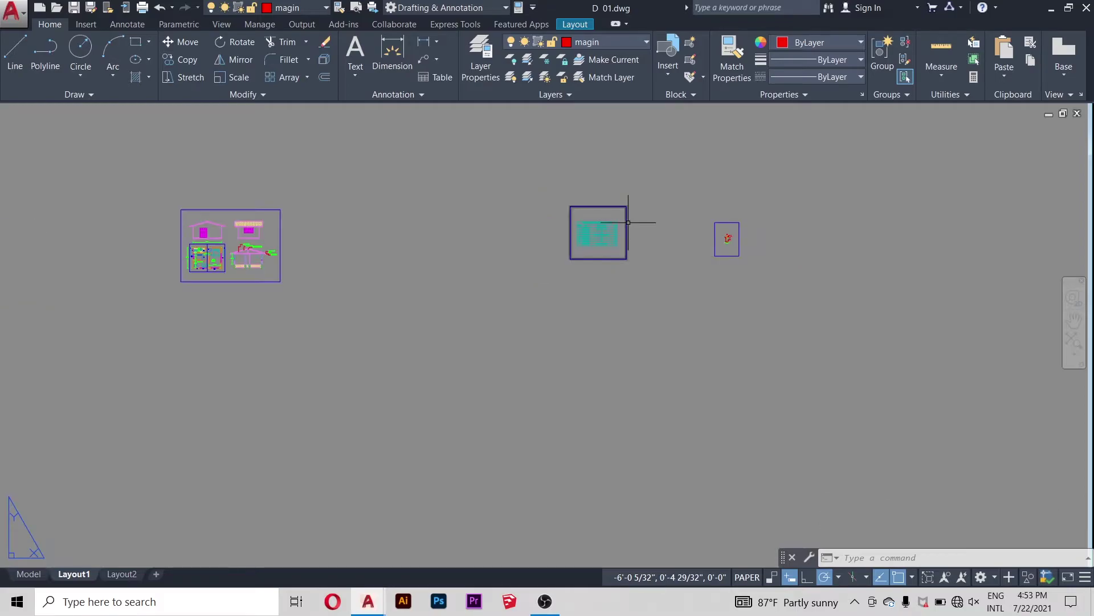
scroll(655, 233, up, 4)
scroll(688, 230, up, 2)
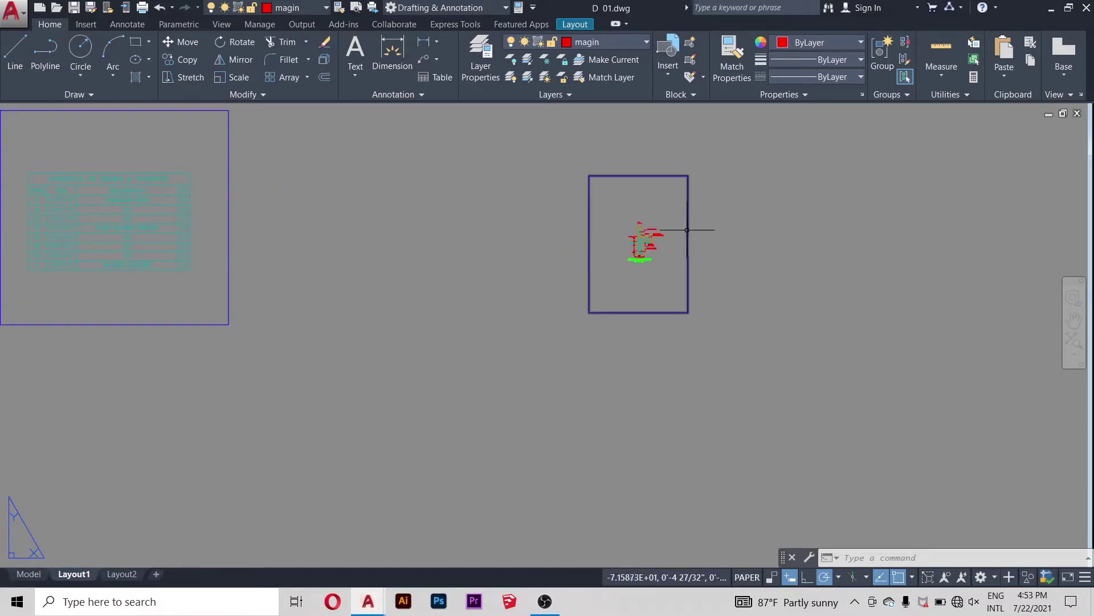
scroll(642, 254, down, 4)
scroll(547, 285, down, 4)
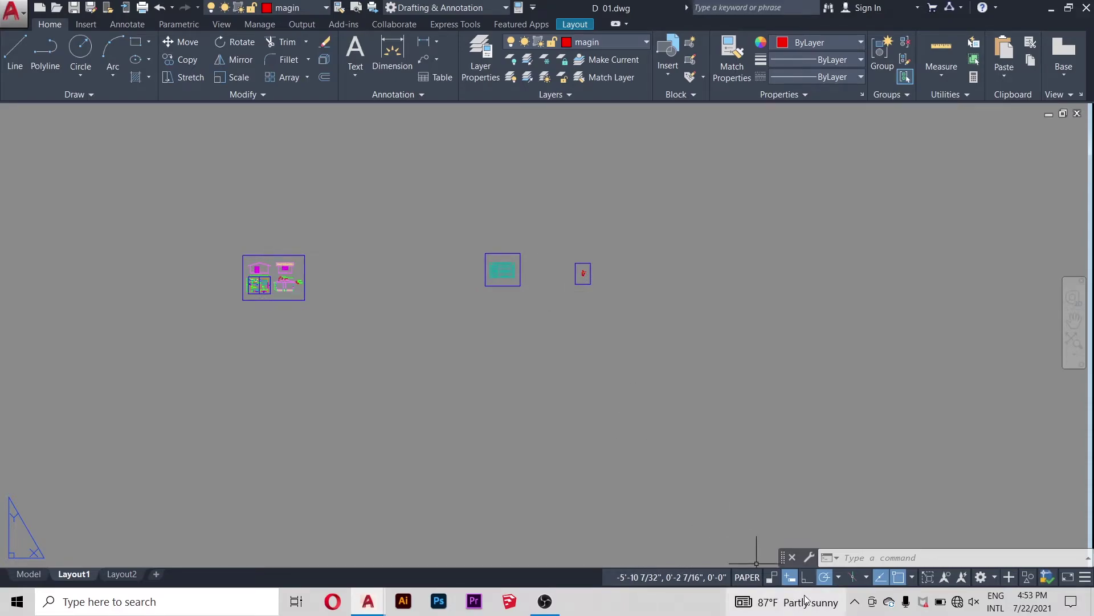
Step: Set the left plan-and-elevations viewport's scale to 1/8" = 1'-0" from the status bar
scroll(190, 264, up, 4)
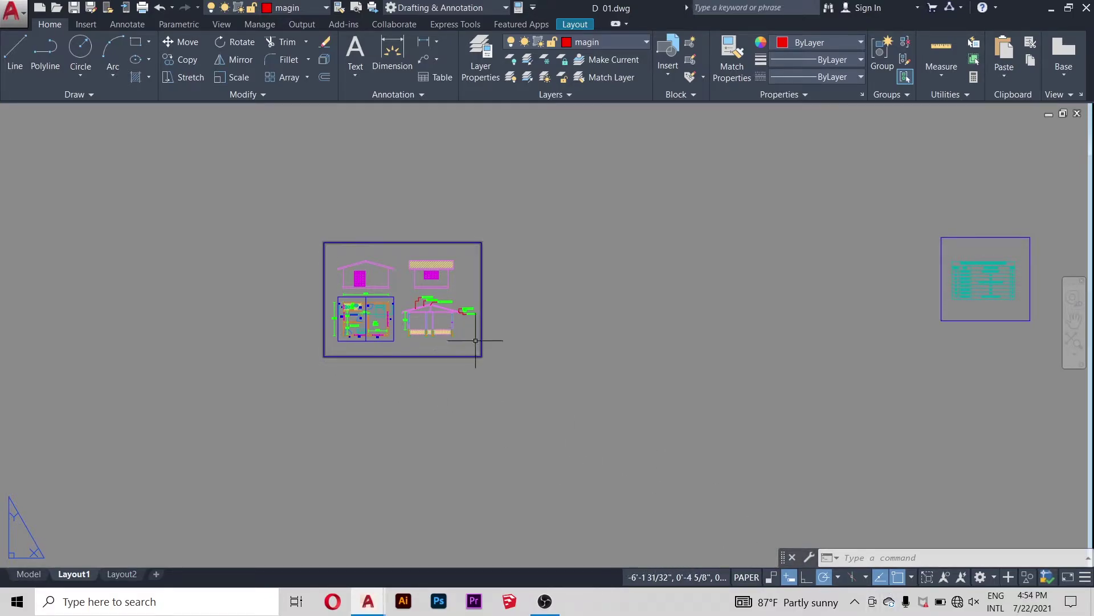
click(481, 242)
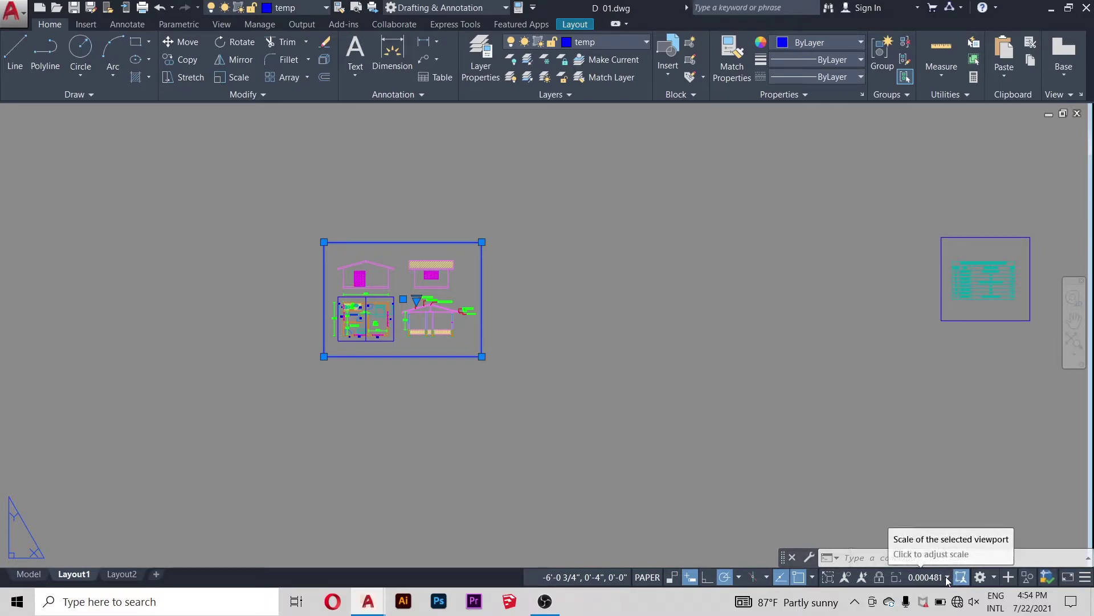
click(946, 577)
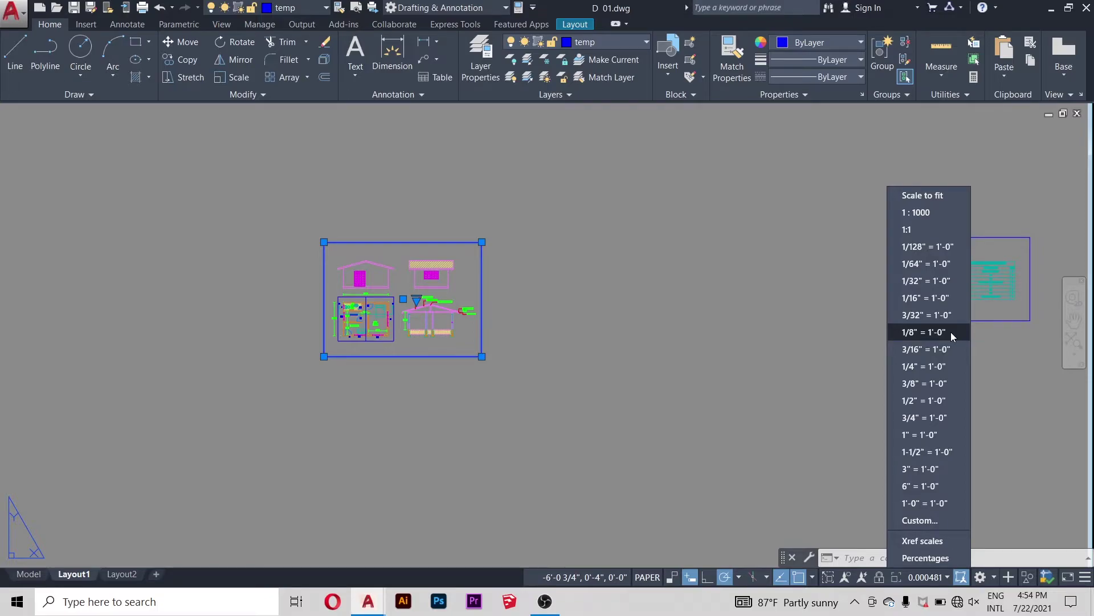
click(950, 332)
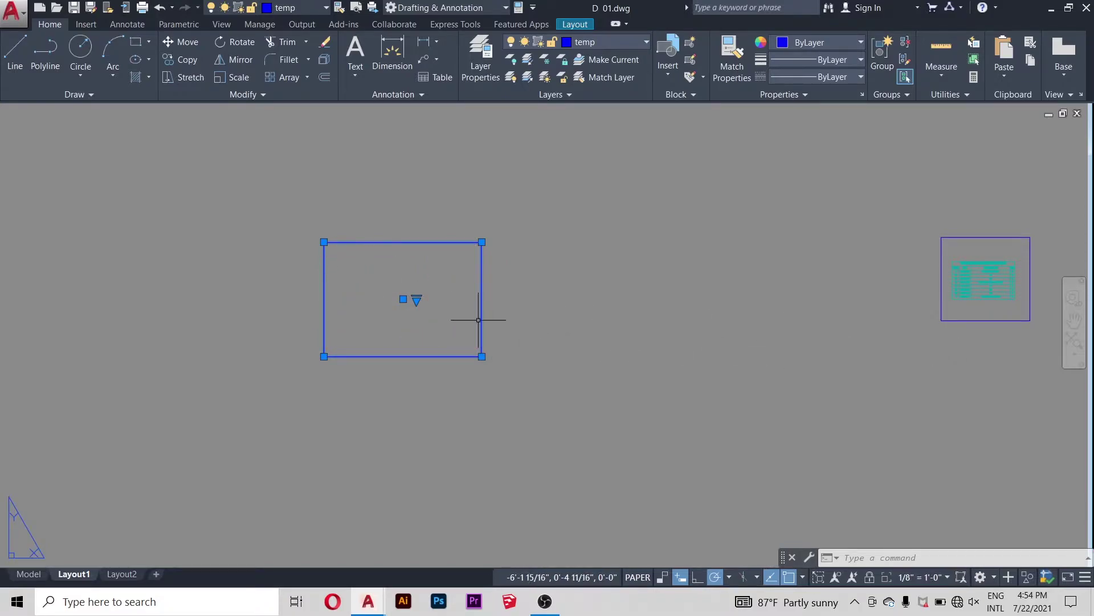
Step: Stretch the 1/8" viewport leftward and downward to reveal the floor plan and side section
click(481, 241)
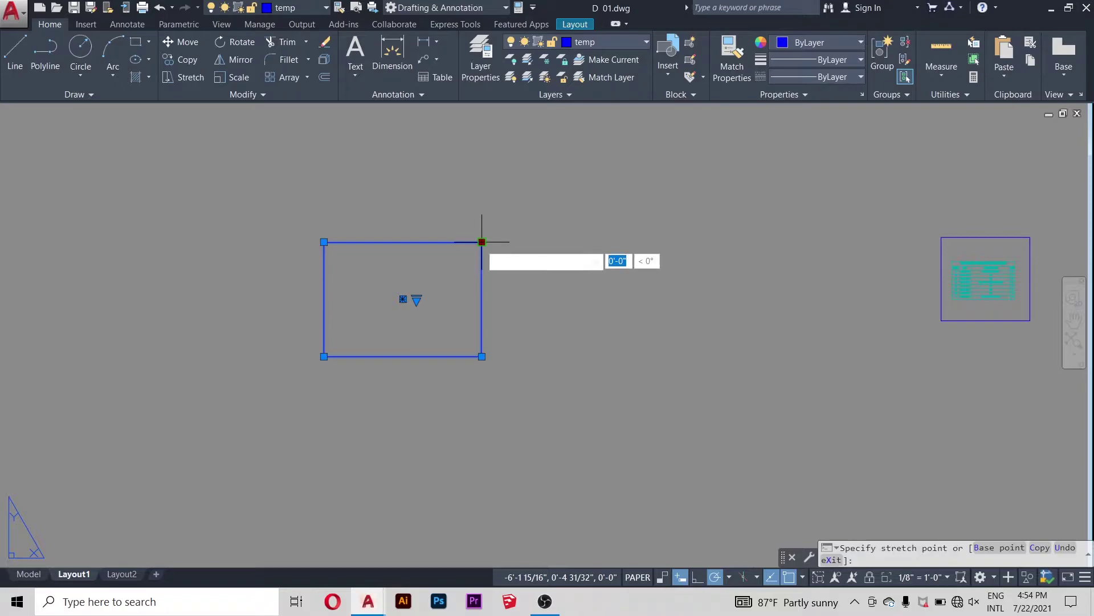
scroll(481, 242, down, 5)
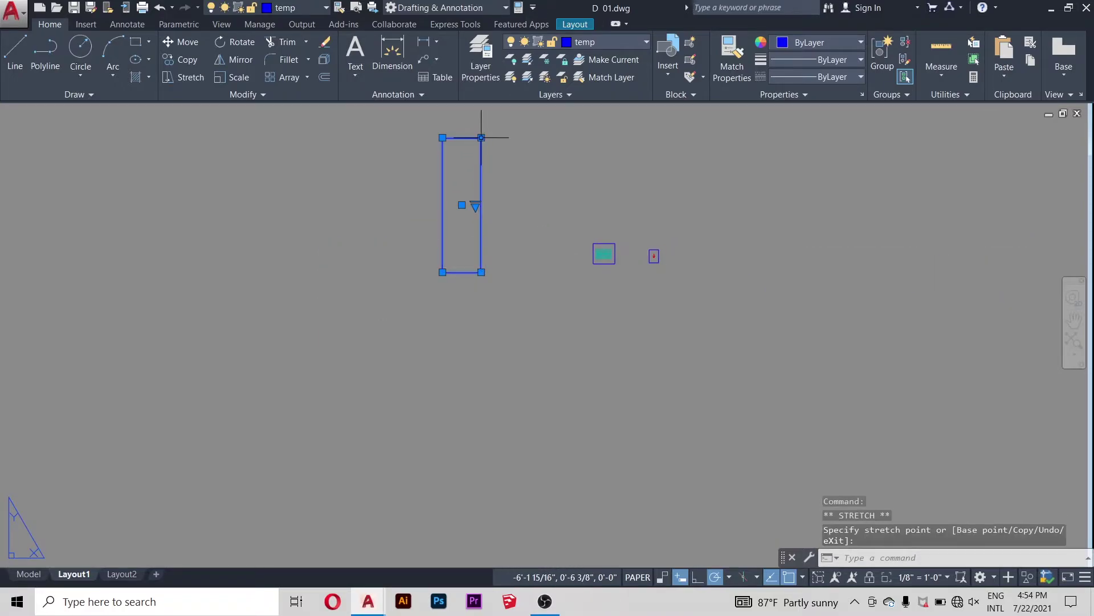
click(561, 138)
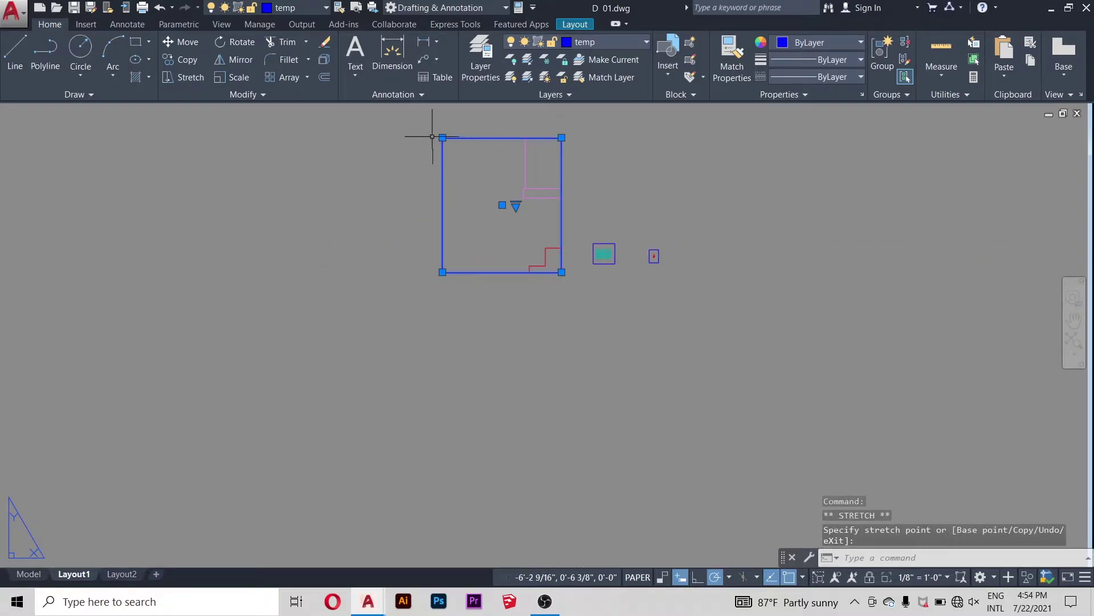
click(272, 138)
scroll(408, 317, down, 4)
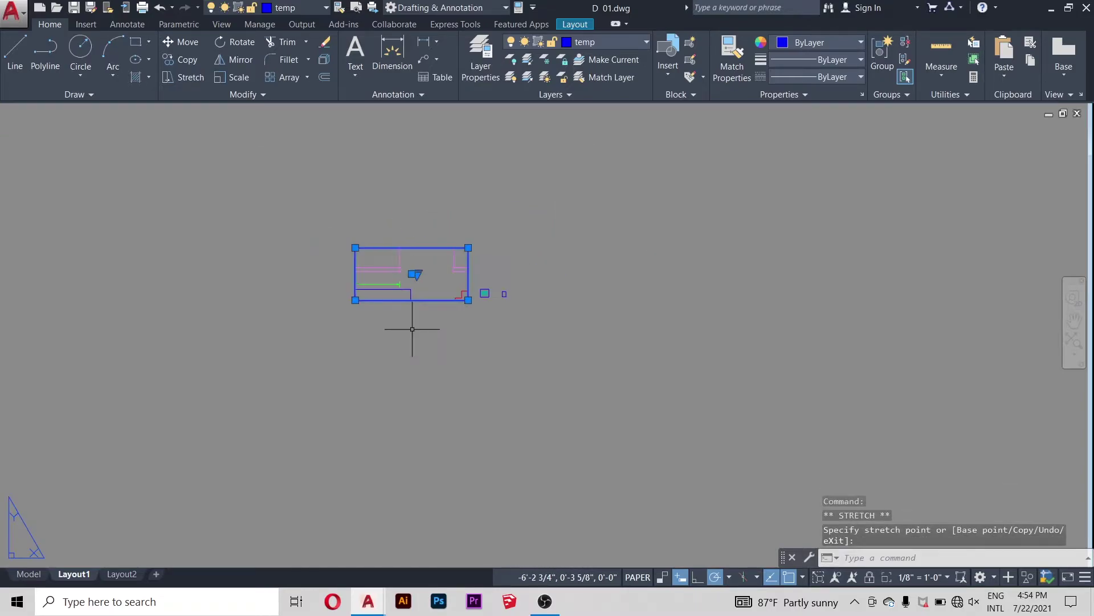
scroll(340, 259, up, 2)
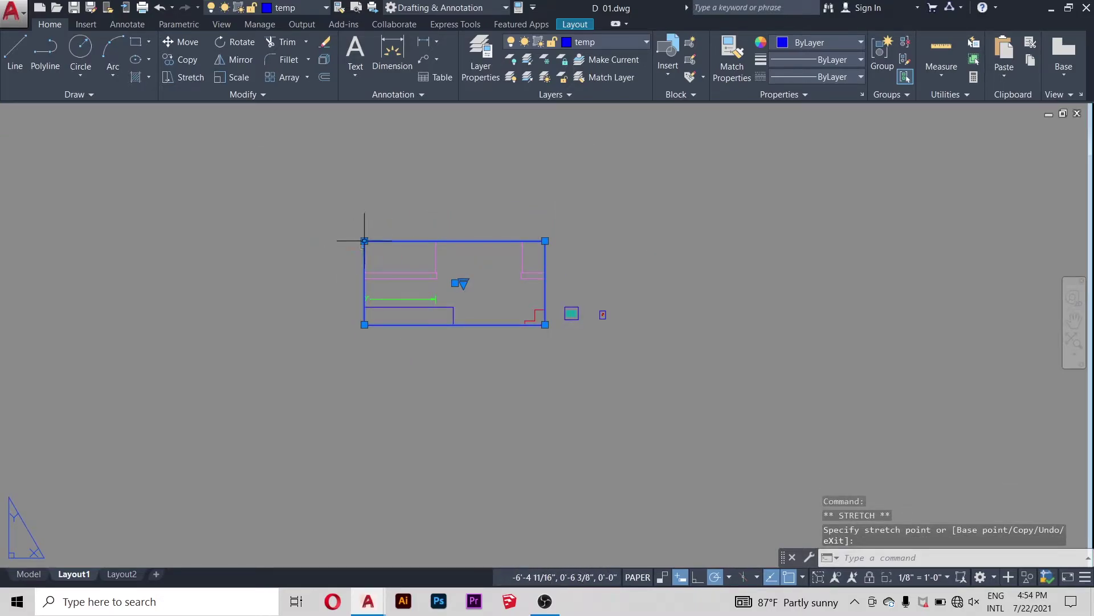
click(174, 240)
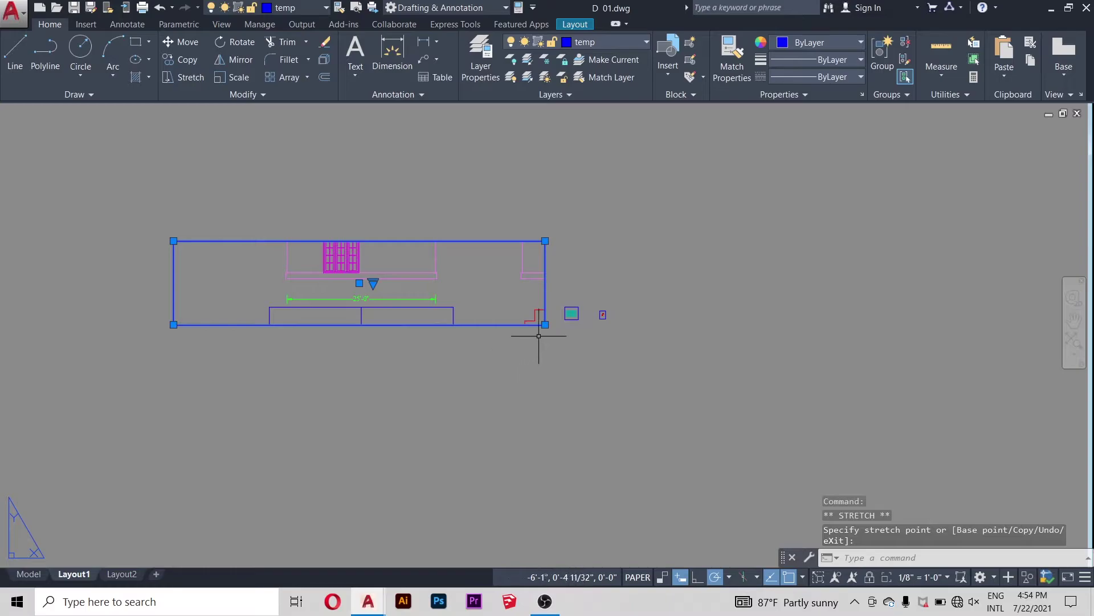
click(545, 491)
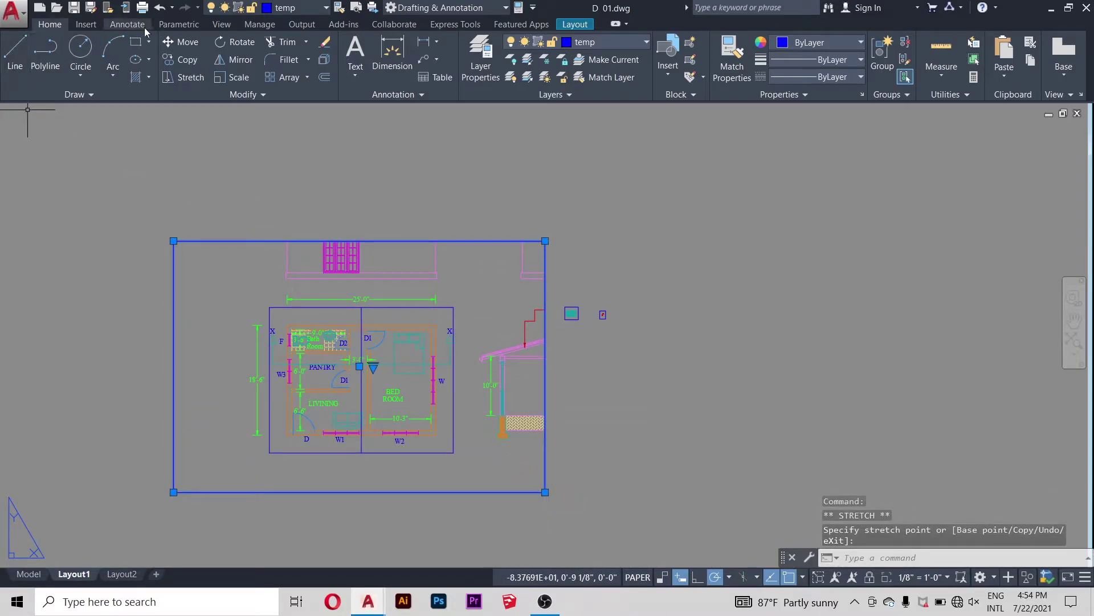
click(169, 44)
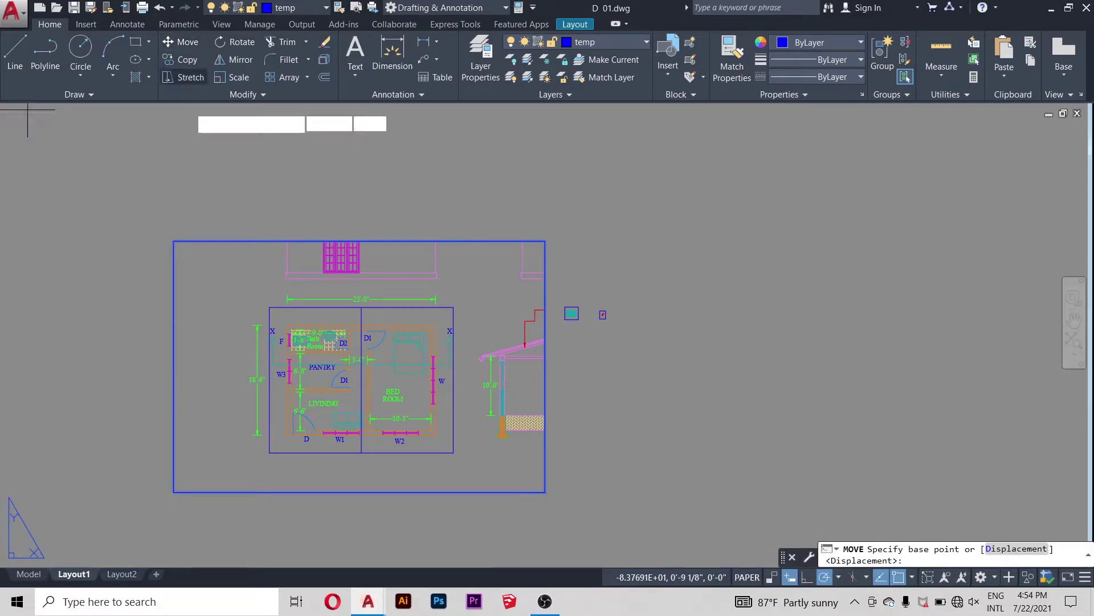
Step: Move the viewport by its corner to a new spot on the layout
click(168, 243)
scroll(422, 312, down, 5)
scroll(436, 303, down, 5)
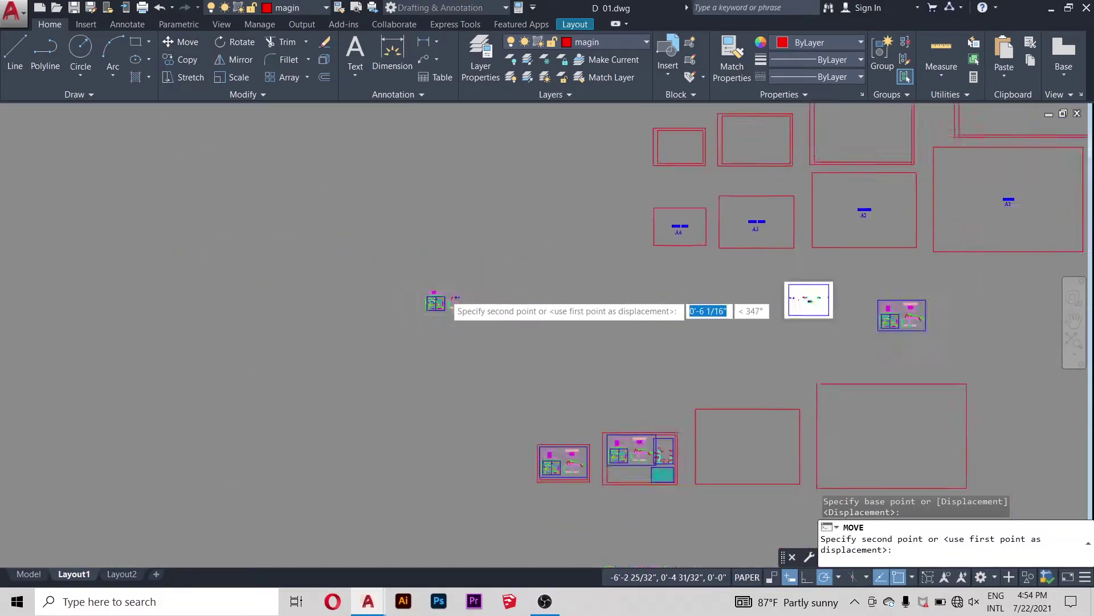
click(228, 199)
scroll(217, 196, up, 5)
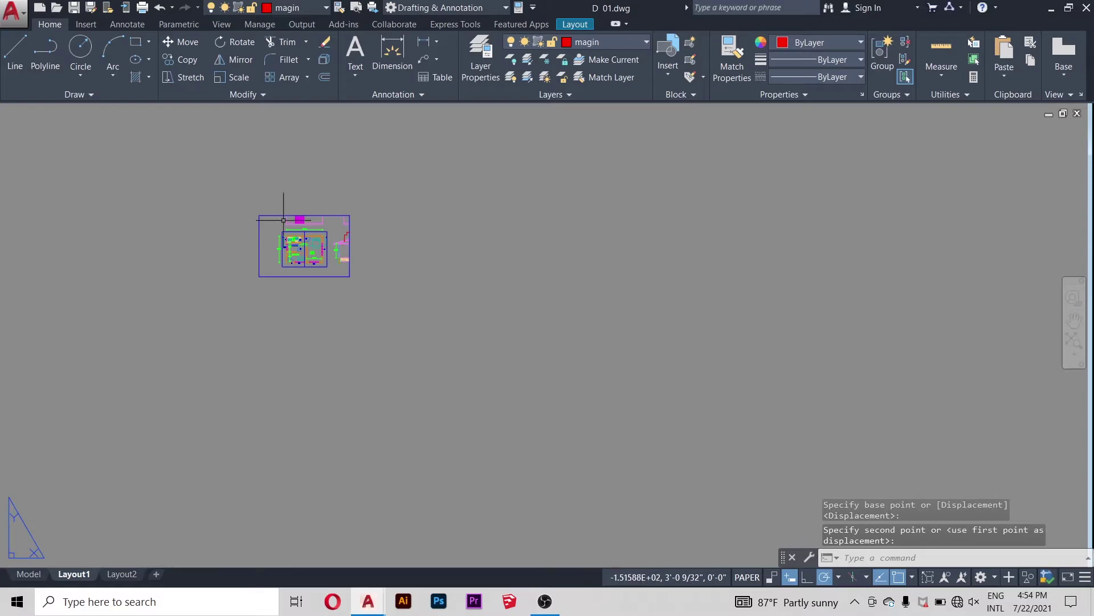
scroll(319, 222, up, 3)
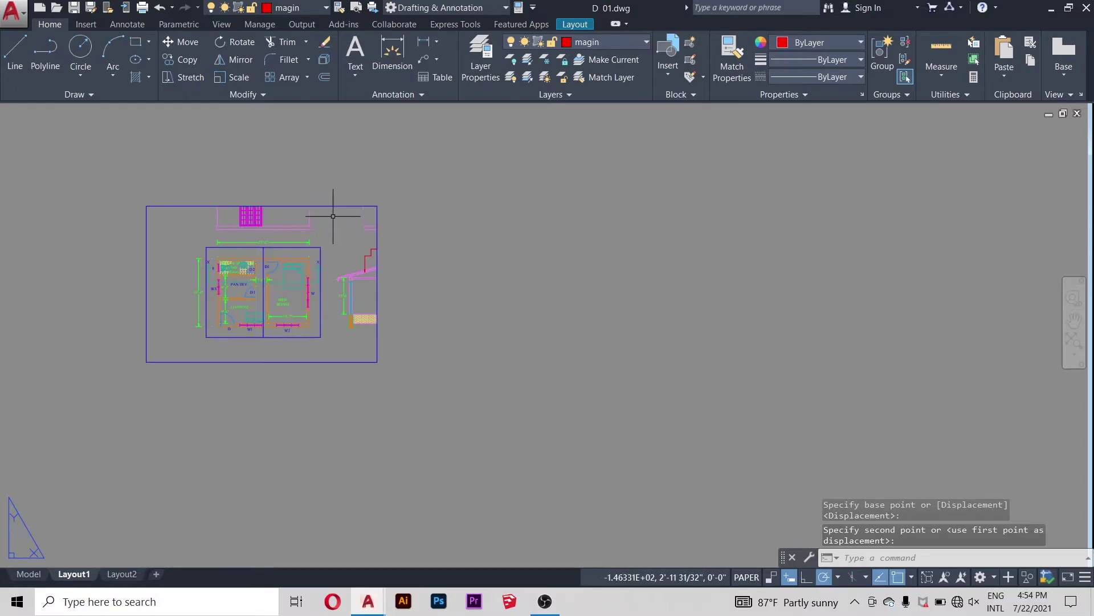
Step: Stretch the viewport right, up and down to take in both elevations and the section
click(375, 206)
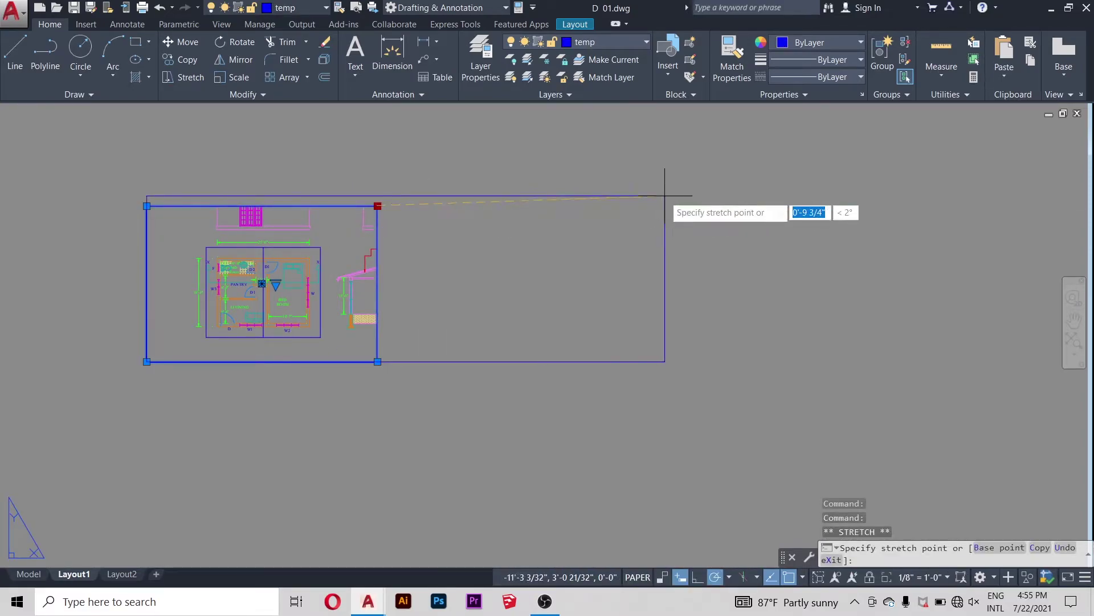
click(666, 201)
scroll(626, 244, down, 4)
scroll(643, 220, up, 4)
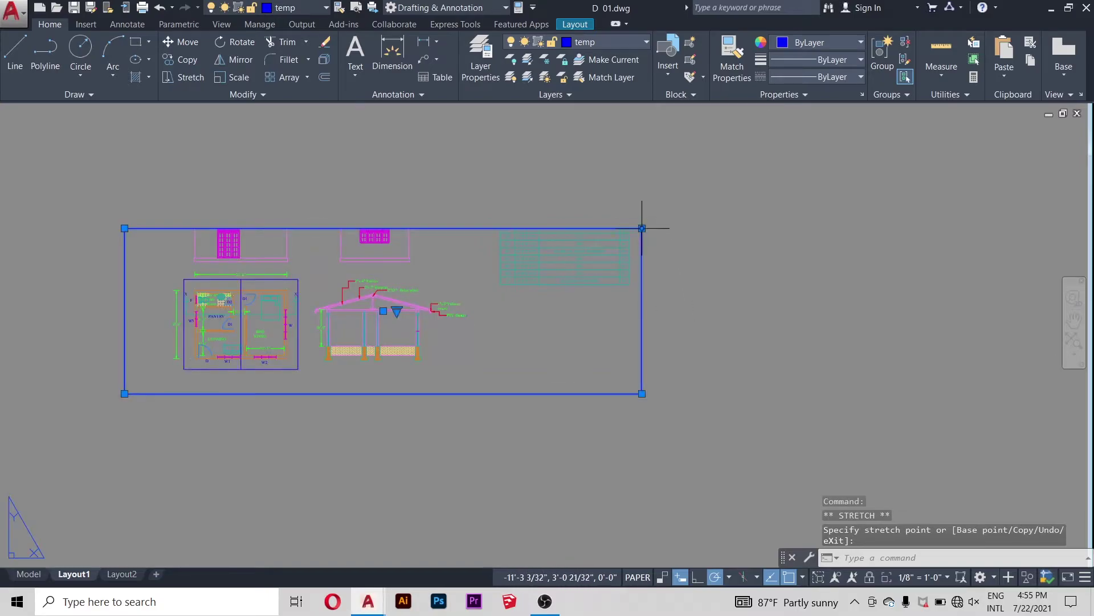
click(642, 227)
click(627, 125)
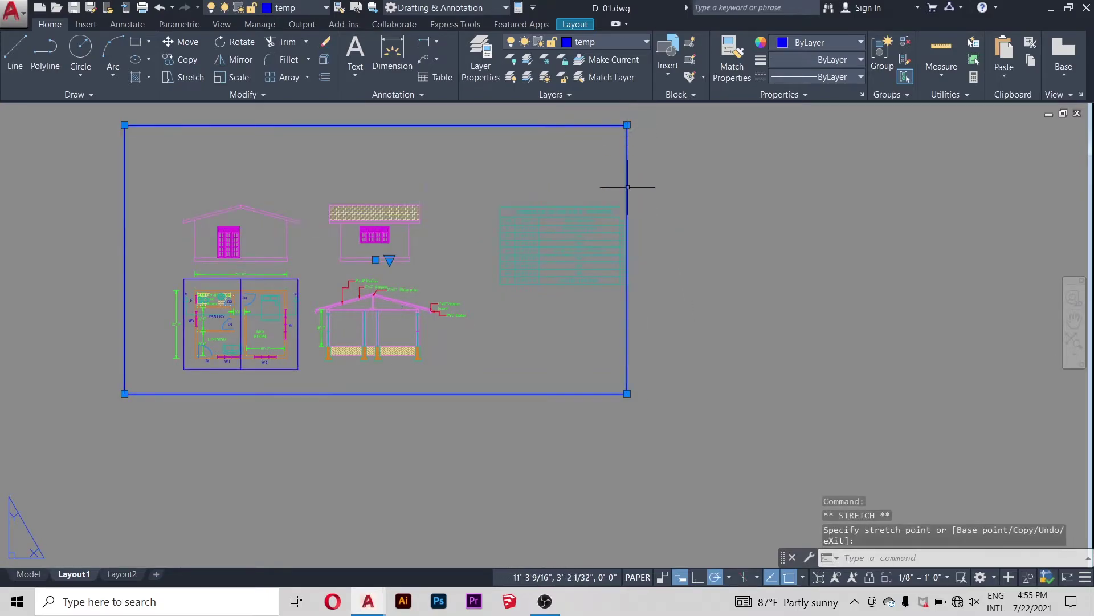
click(627, 393)
click(615, 456)
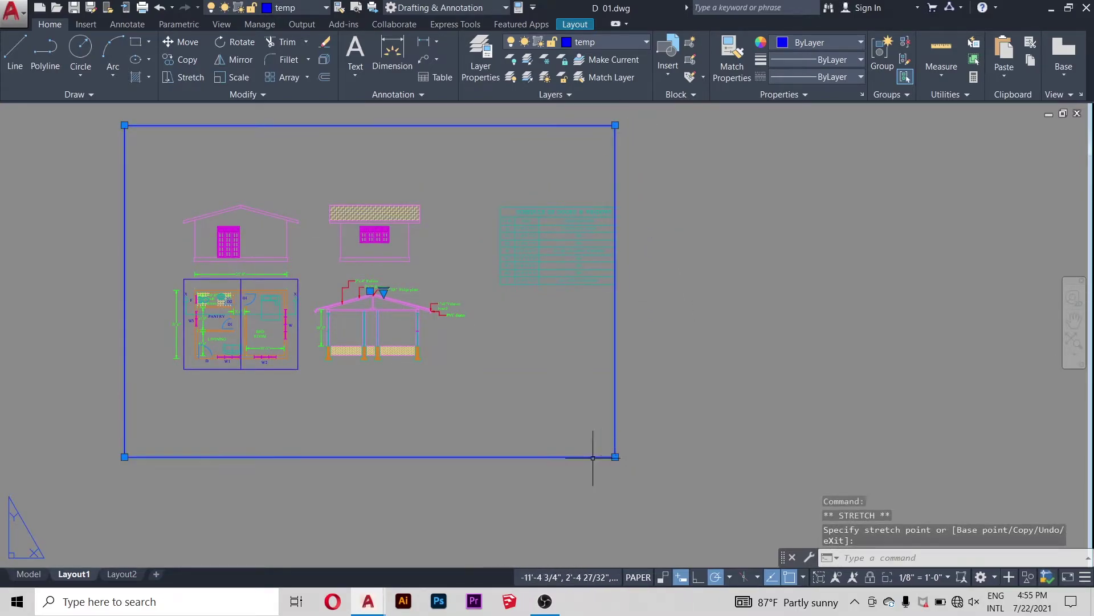
click(484, 455)
scroll(385, 353, down, 2)
scroll(314, 192, up, 2)
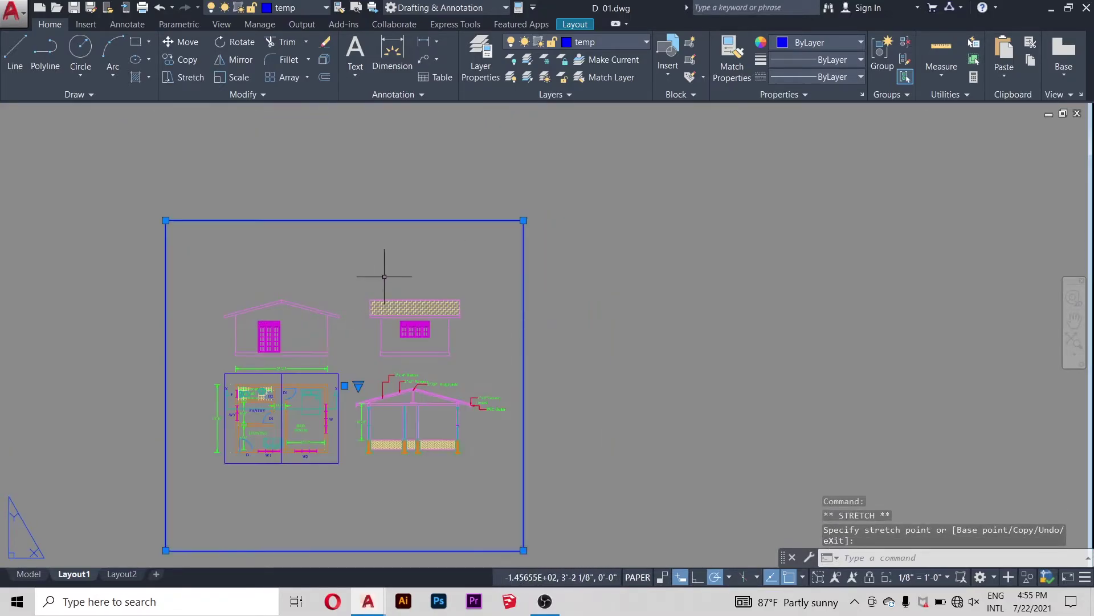
Step: Tighten the top-right corner and left edge so the viewport closely frames the drawings
click(523, 220)
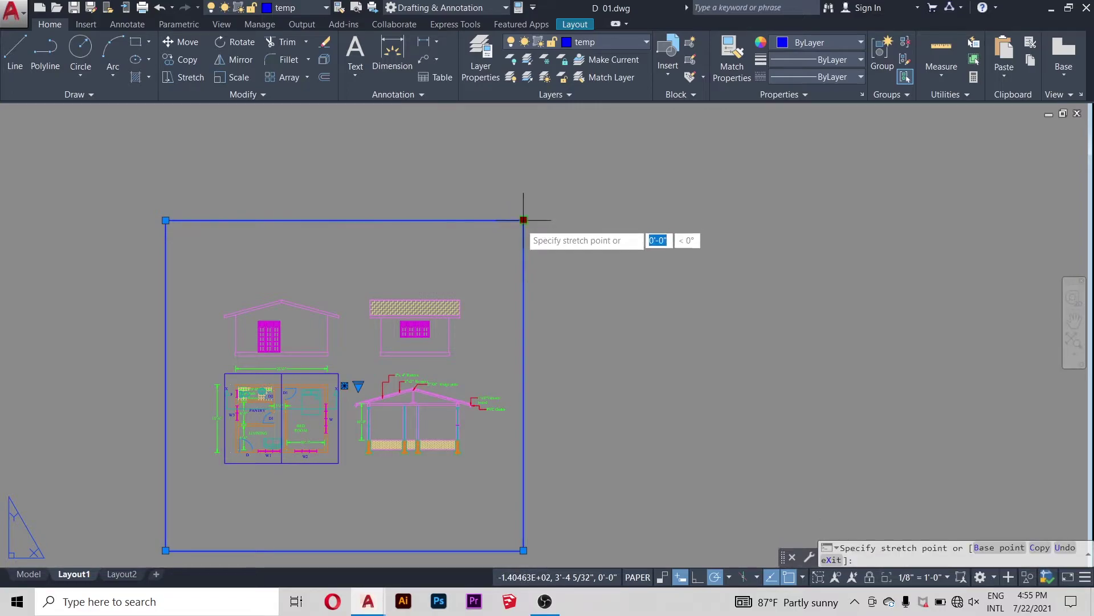
click(514, 265)
scroll(364, 268, down, 2)
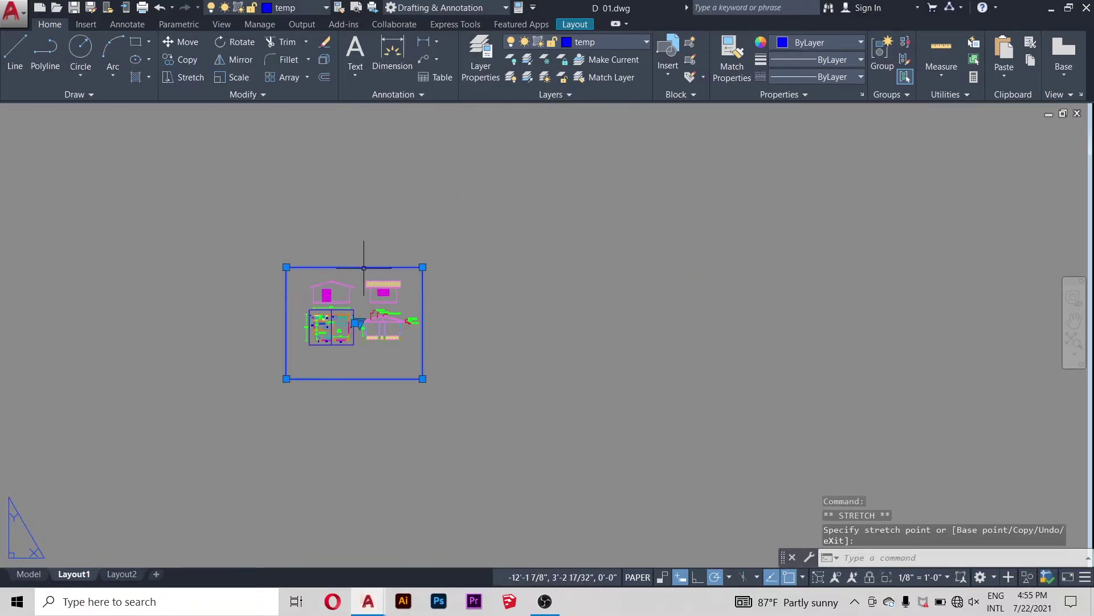
scroll(307, 400, up, 3)
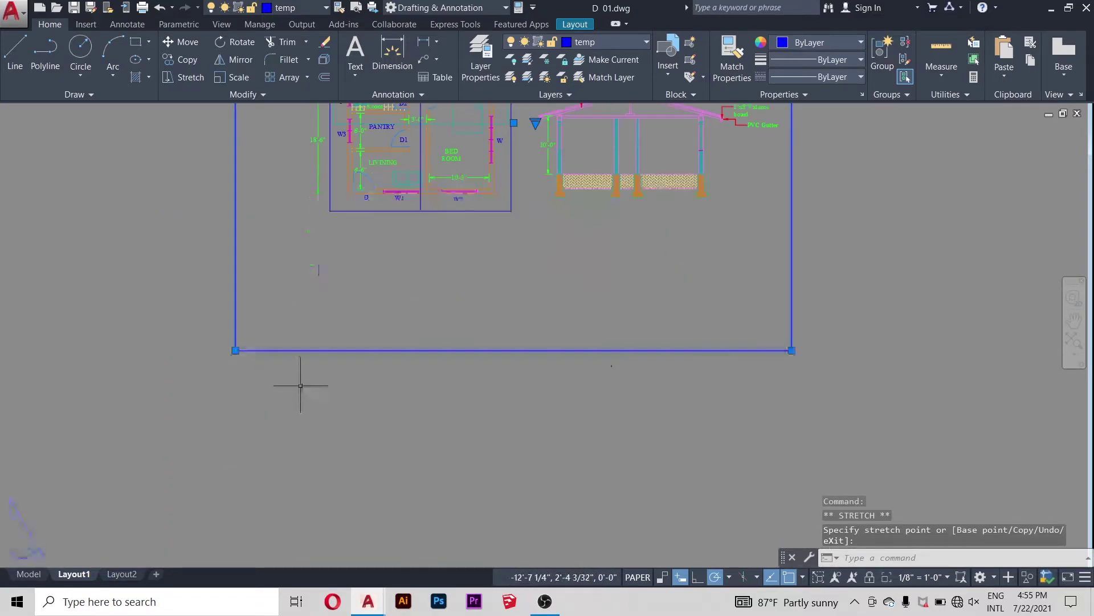
click(235, 350)
scroll(236, 350, down, 3)
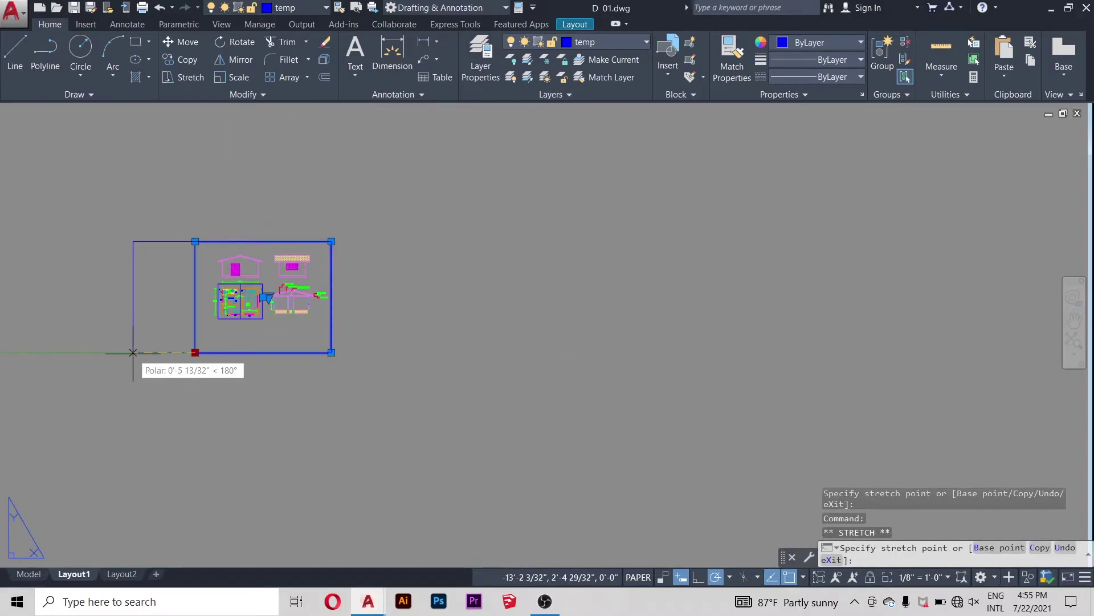
click(173, 352)
scroll(325, 361, up, 2)
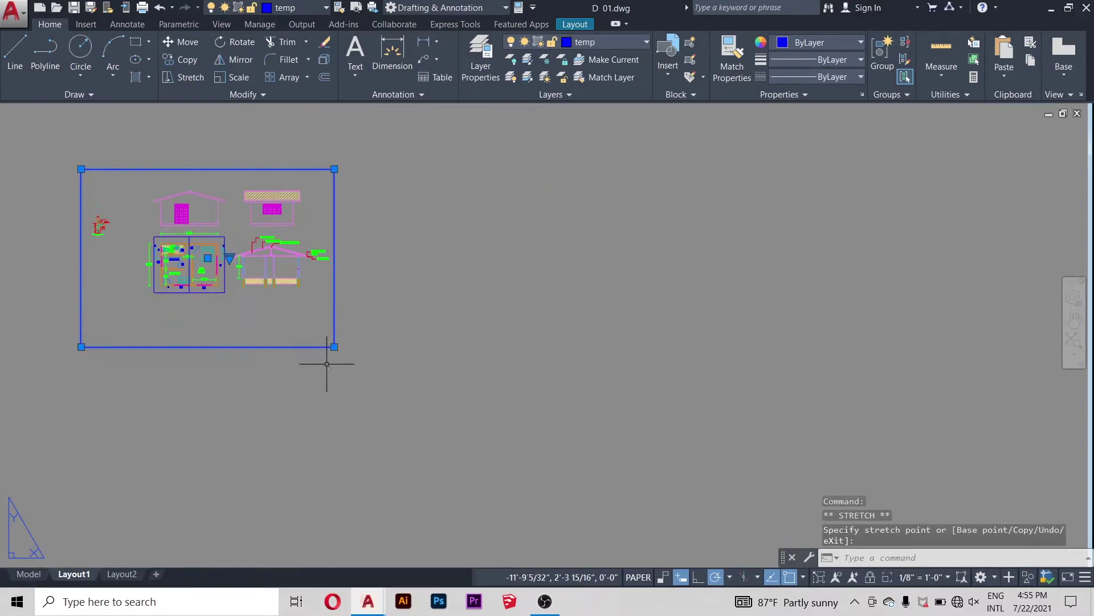
scroll(285, 356, up, 2)
scroll(374, 381, down, 2)
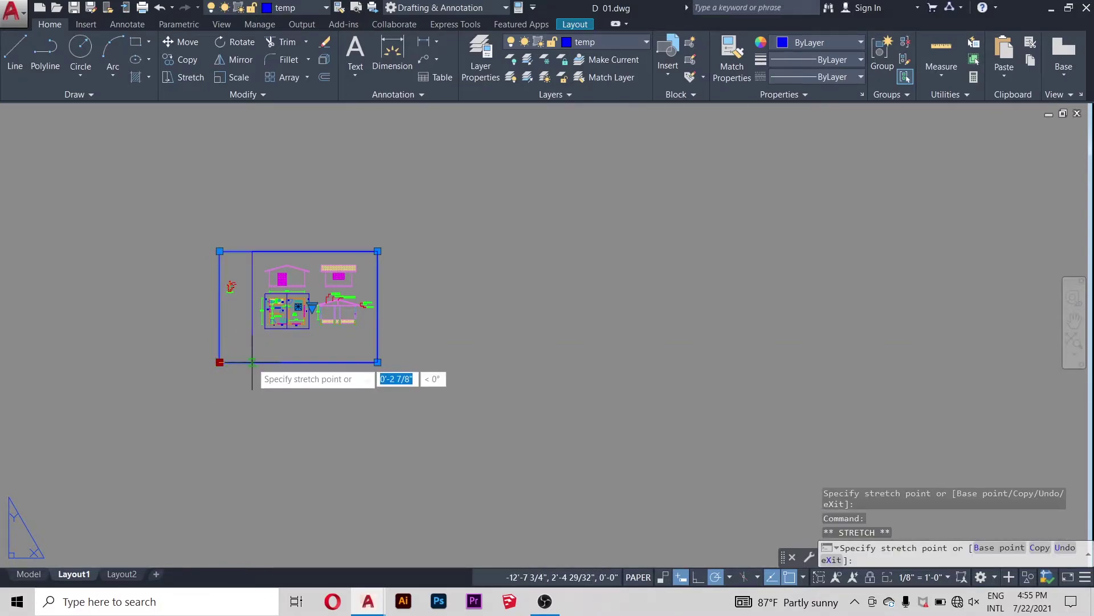
click(252, 362)
scroll(290, 326, up, 2)
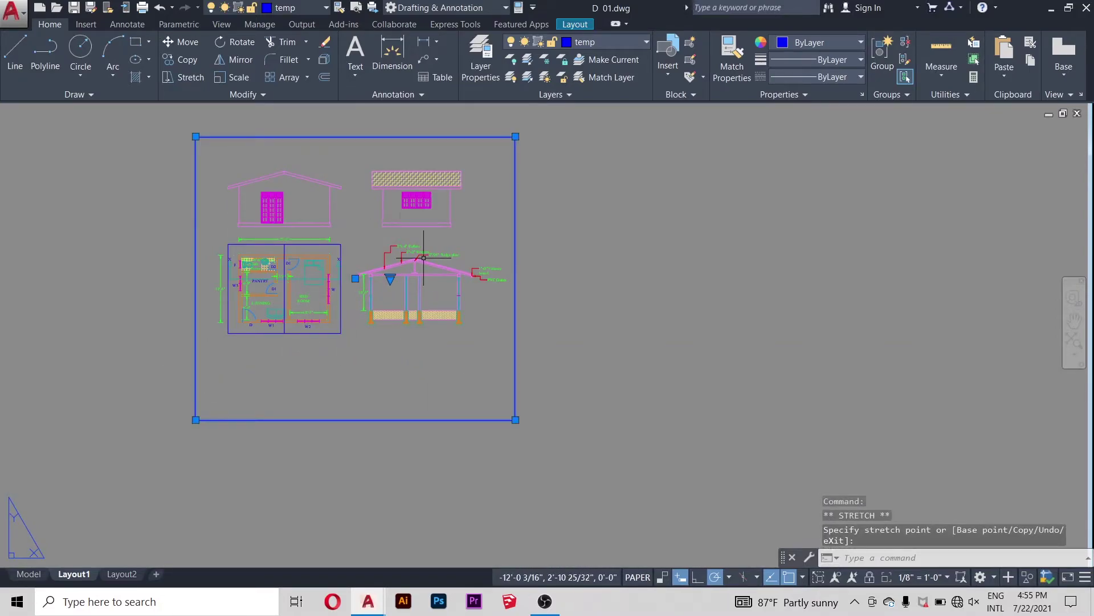
scroll(453, 298, down, 2)
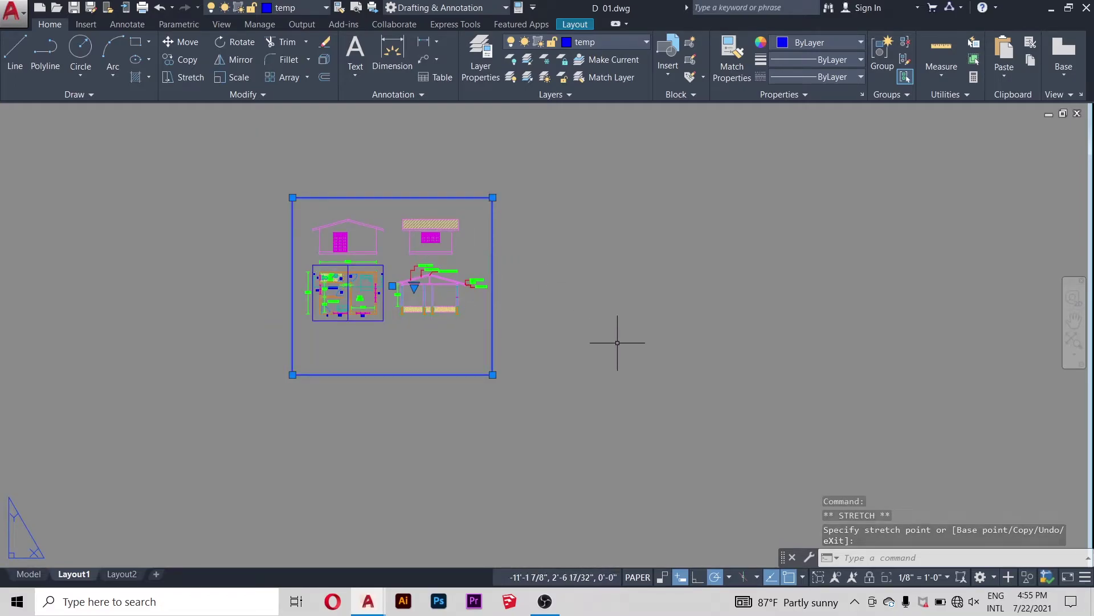
Step: Reselect the 1/8" scaled viewport and bring up its right-click context menu
key(Escape)
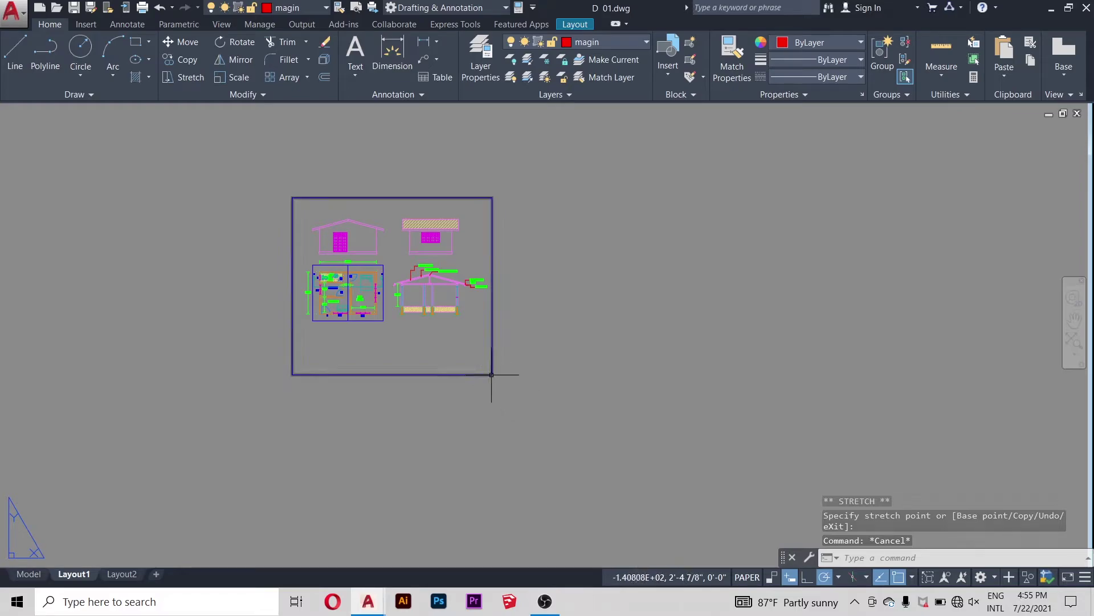
click(492, 375)
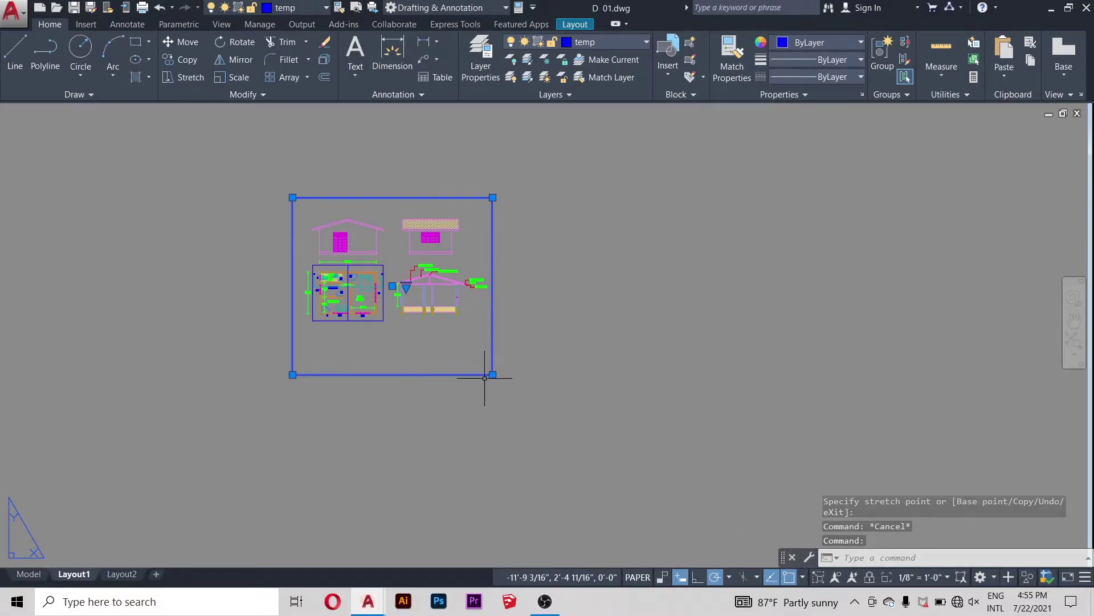
key(Escape)
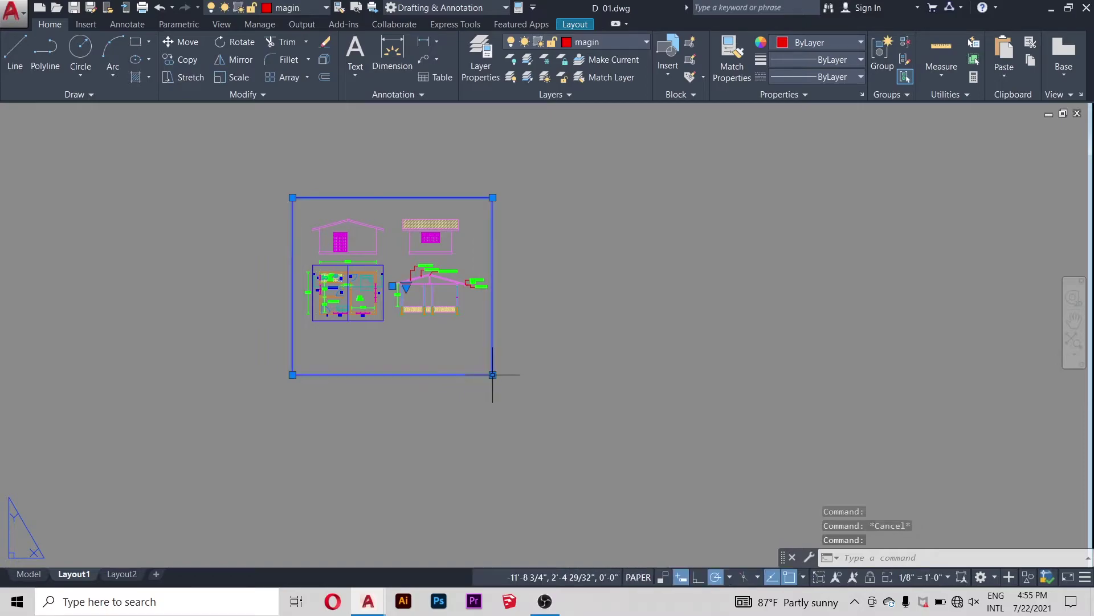
right_click(492, 375)
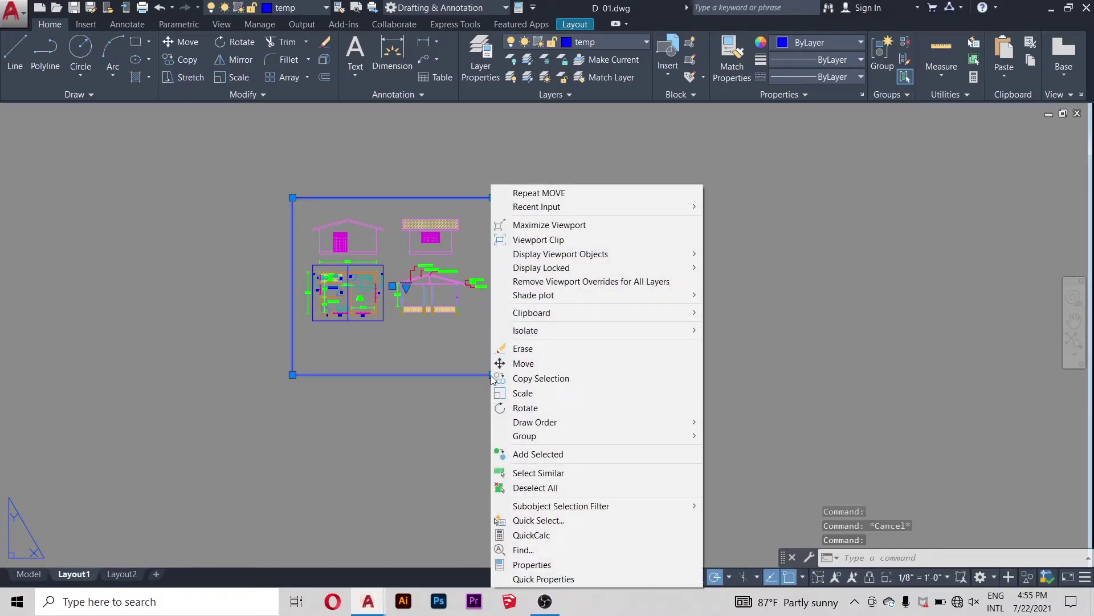
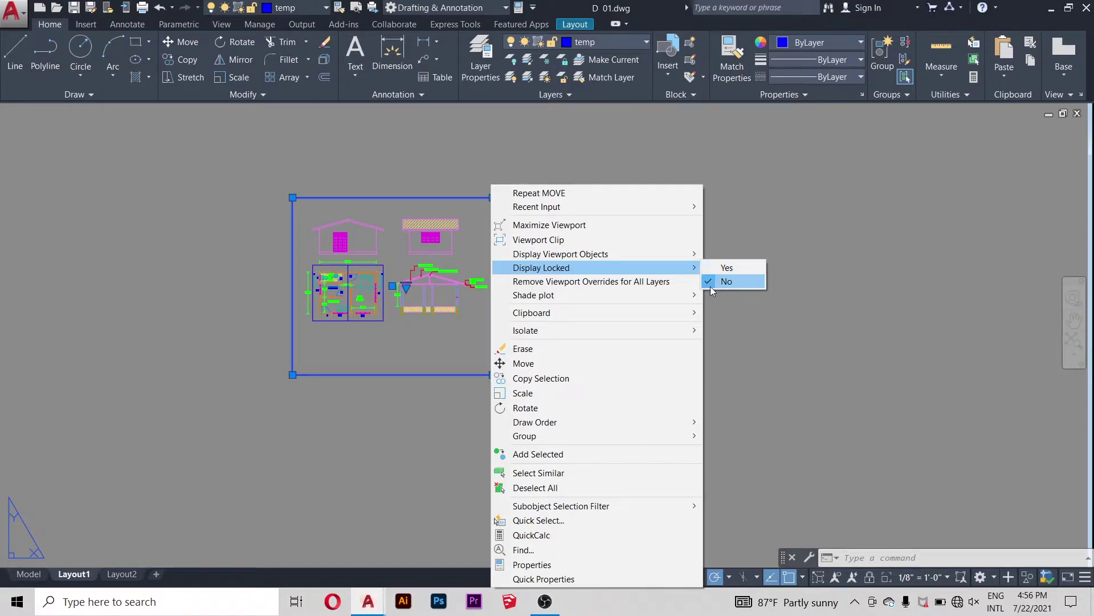
Step: Set the house-plan viewport's Display Locked option to No
click(712, 268)
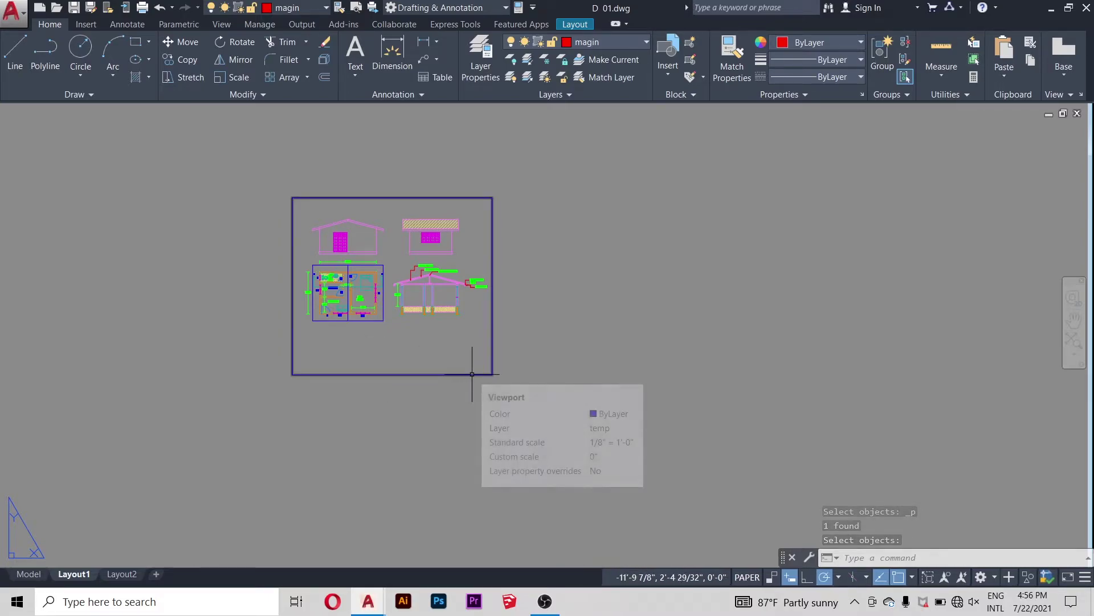
scroll(472, 375, down, 3)
scroll(478, 379, down, 3)
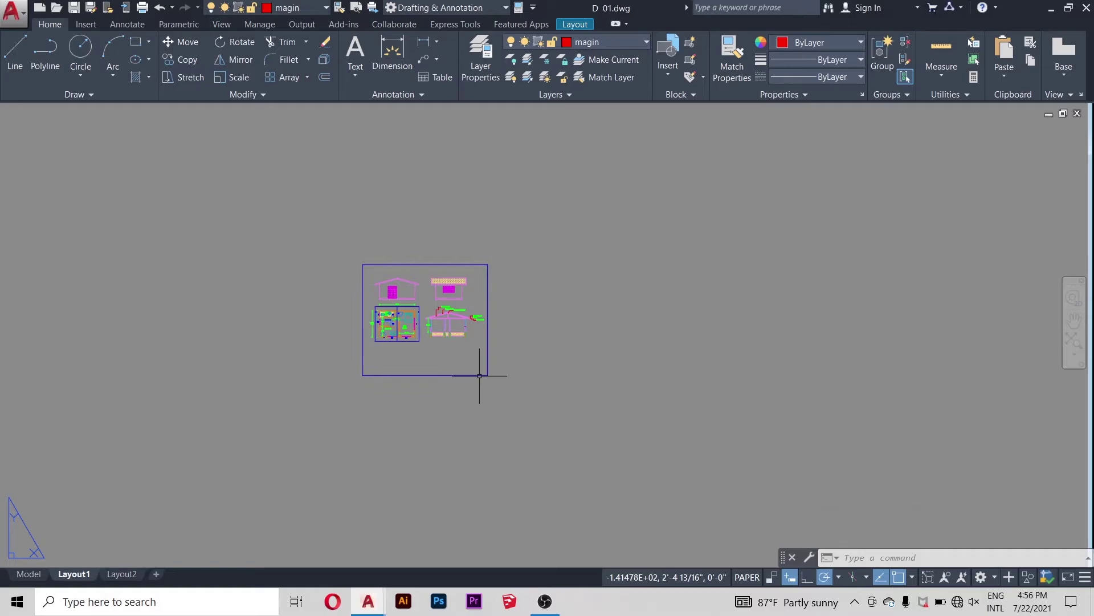
scroll(370, 331, down, 3)
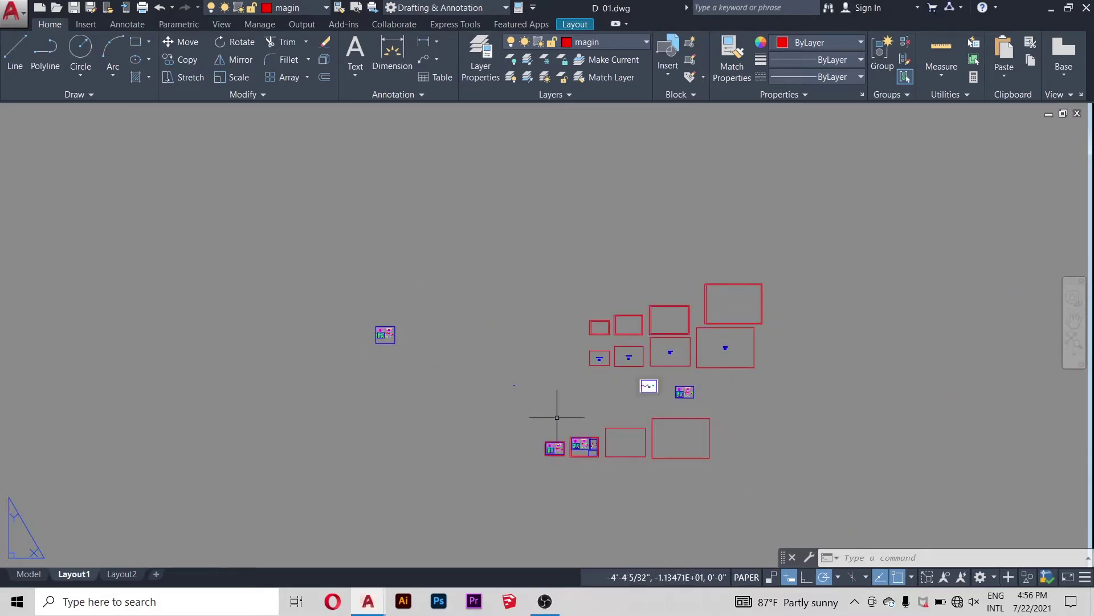
Step: Zoom and pan the layout to bring the small door and window schedule viewport into view
scroll(703, 413, up, 5)
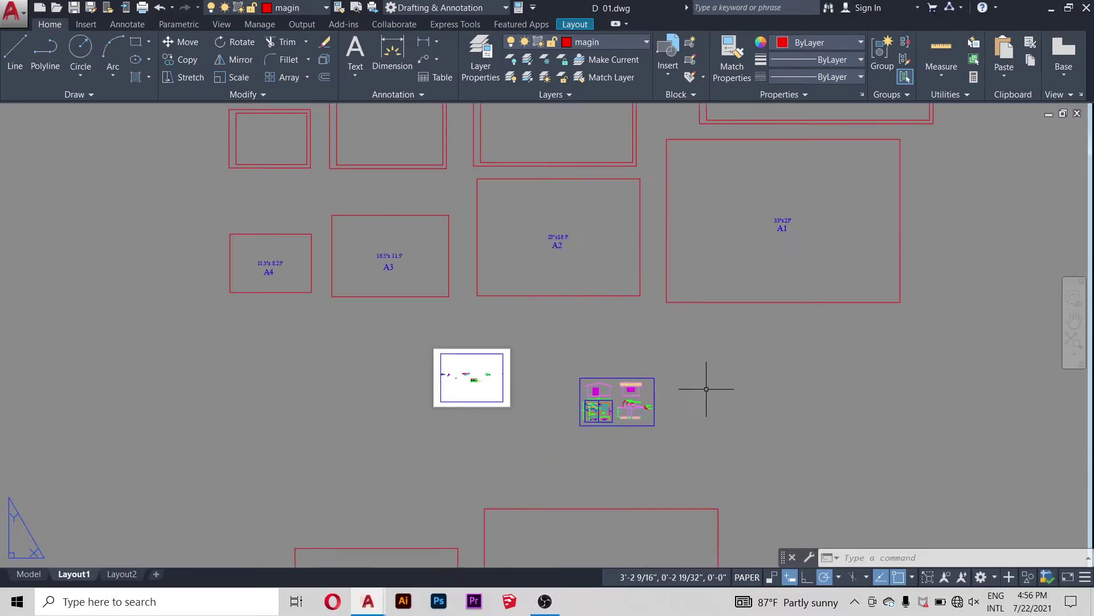
scroll(703, 387, down, 5)
scroll(700, 401, down, 2)
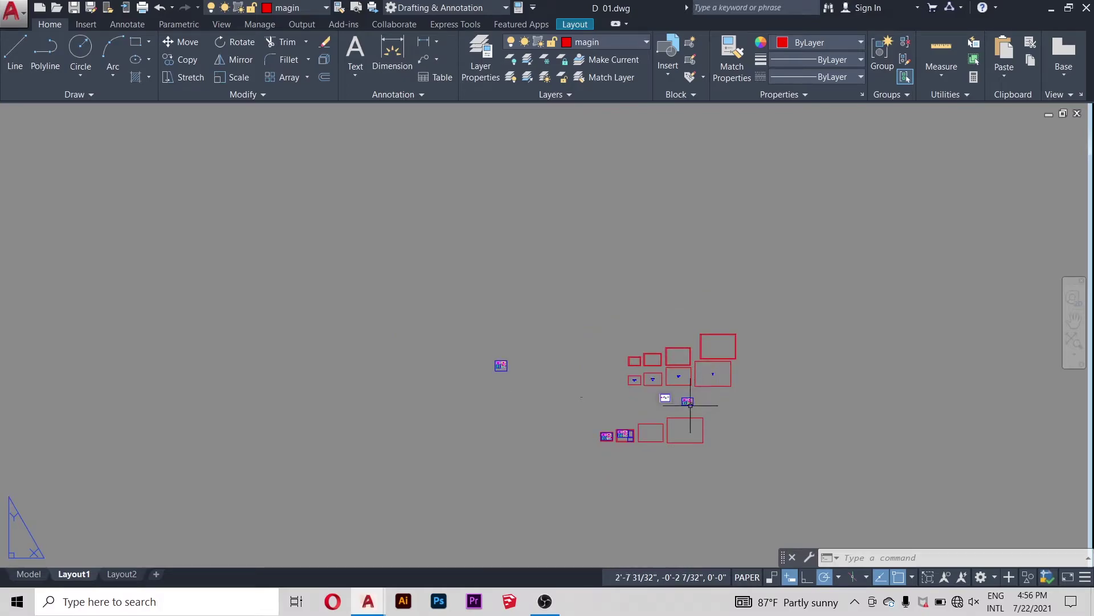
scroll(662, 402, up, 6)
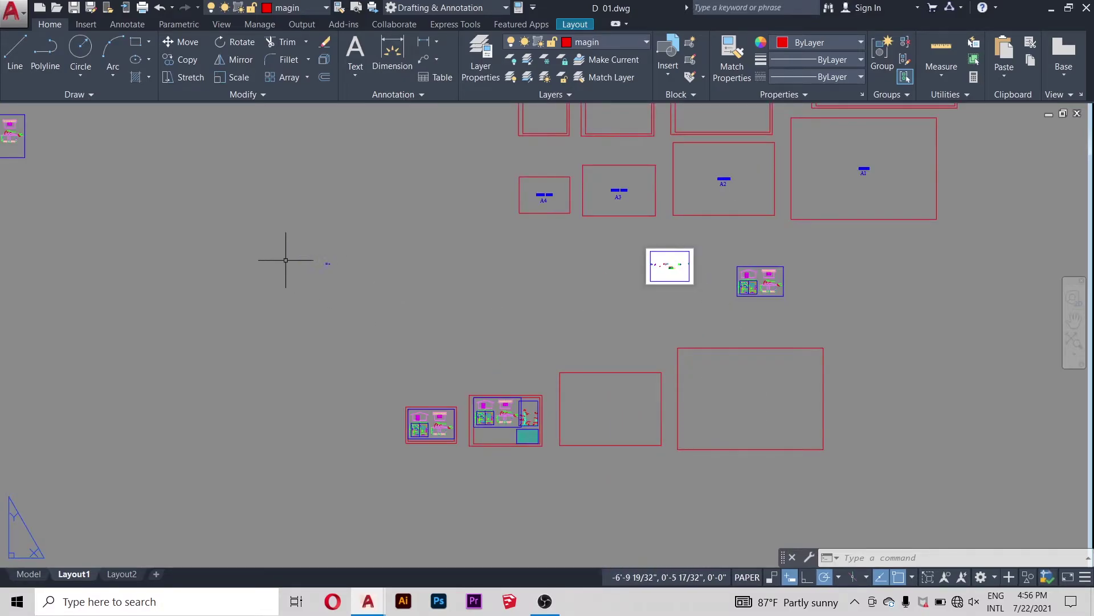
scroll(285, 260, down, 8)
scroll(562, 268, up, 3)
scroll(546, 285, up, 4)
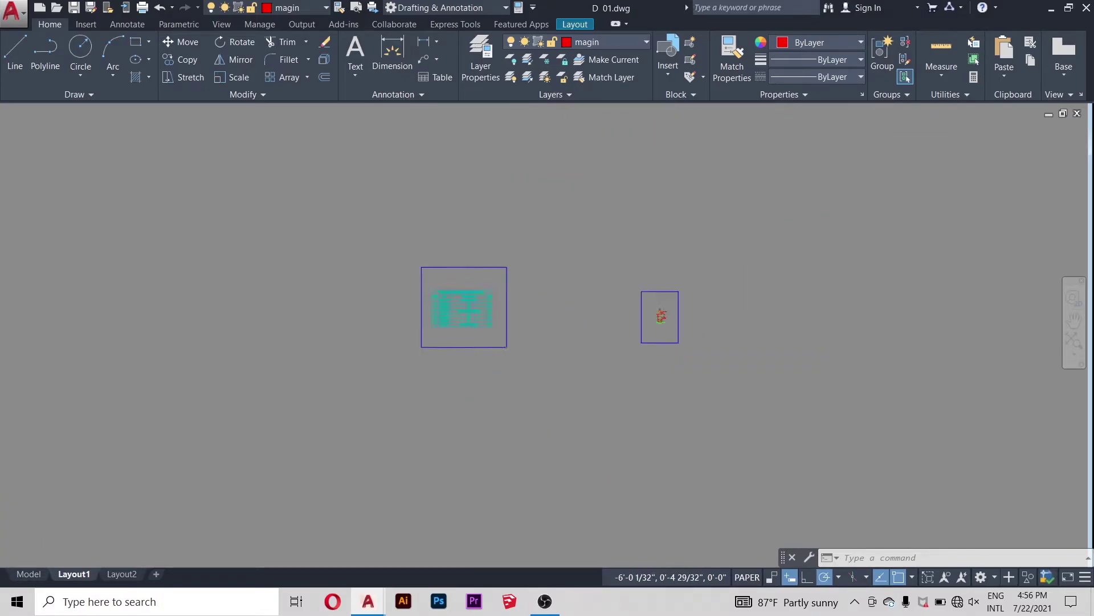
scroll(549, 287, up, 2)
scroll(472, 295, down, 2)
scroll(477, 298, down, 2)
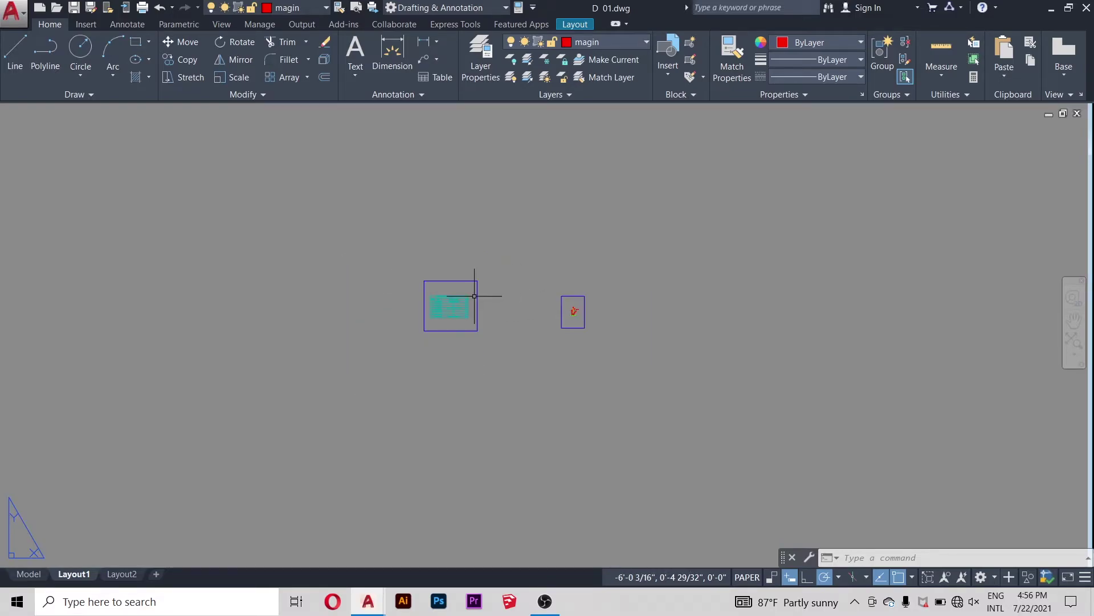
scroll(471, 301, down, 3)
scroll(473, 300, up, 3)
scroll(476, 301, up, 2)
scroll(466, 322, up, 6)
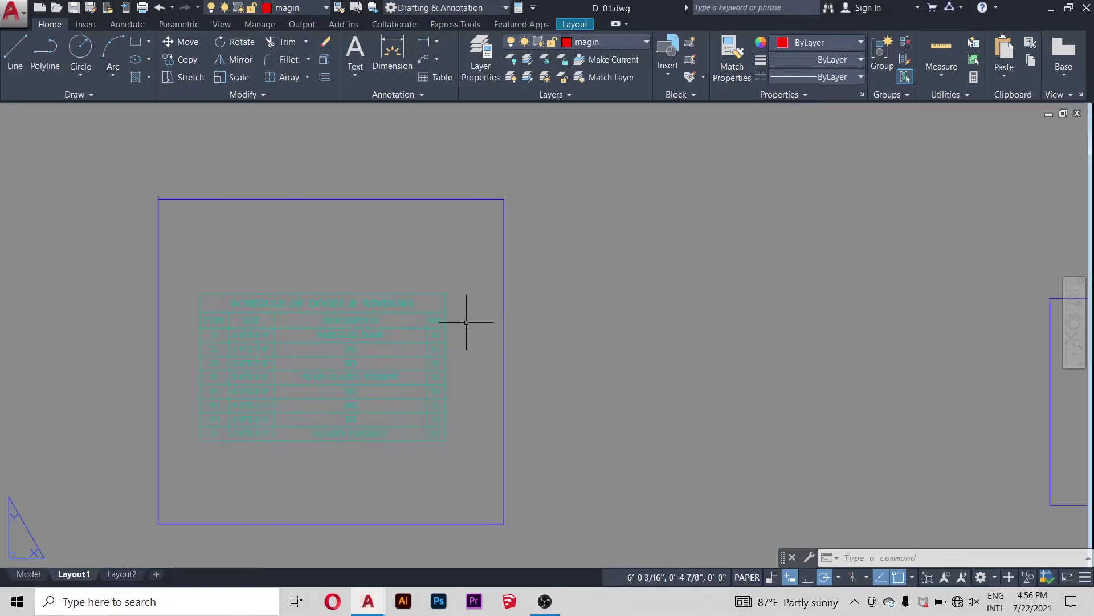
scroll(455, 278, down, 4)
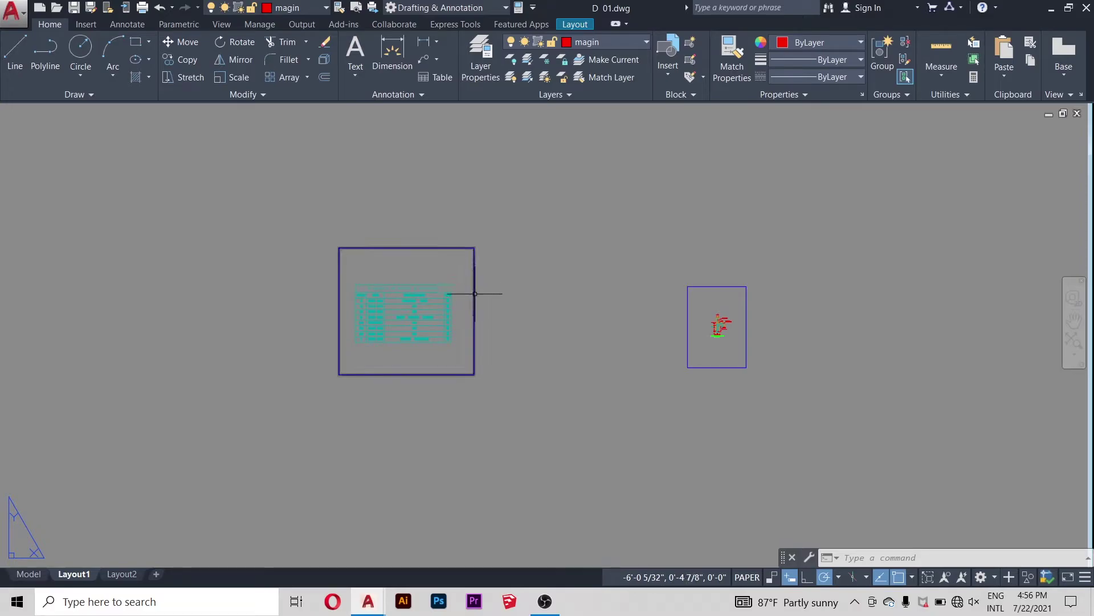
scroll(475, 299, down, 3)
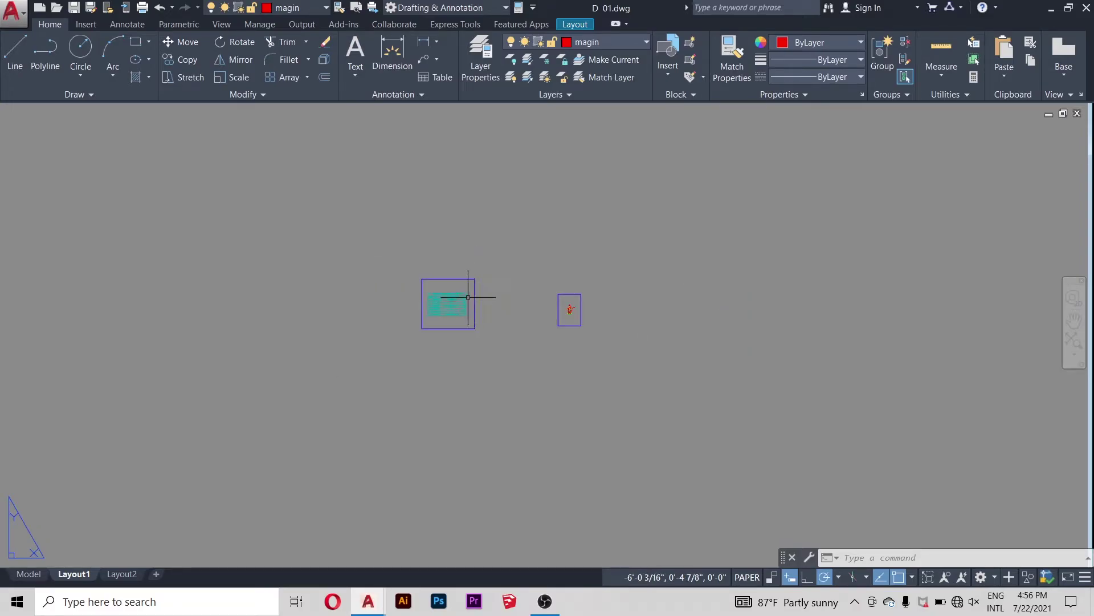
scroll(468, 297, up, 2)
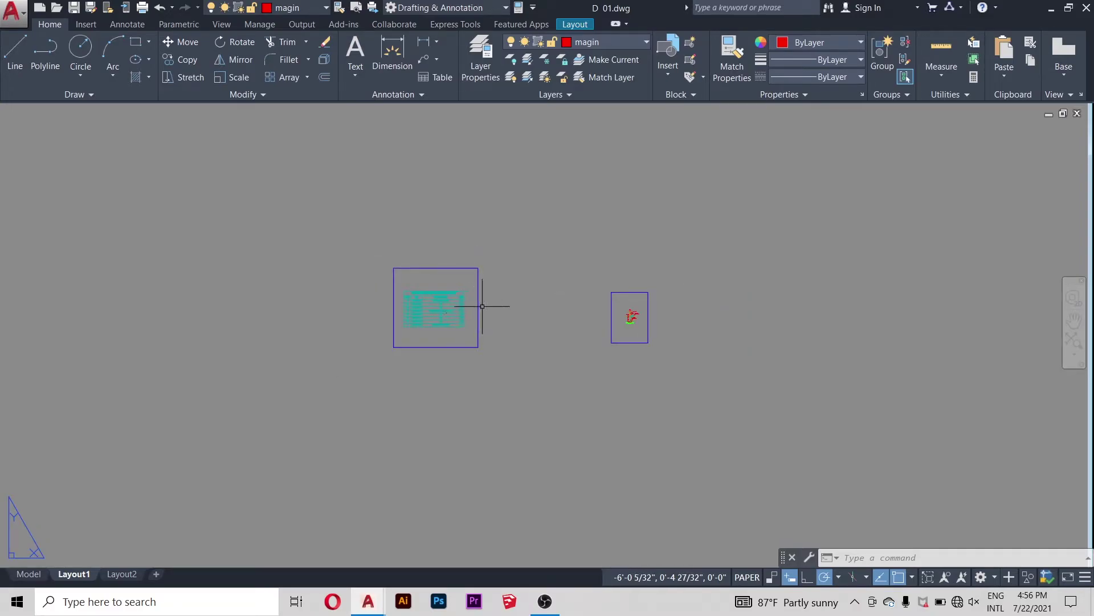
scroll(481, 302, down, 4)
Step: Move the door and window schedule viewport left of the sheet frames, then select it
click(174, 45)
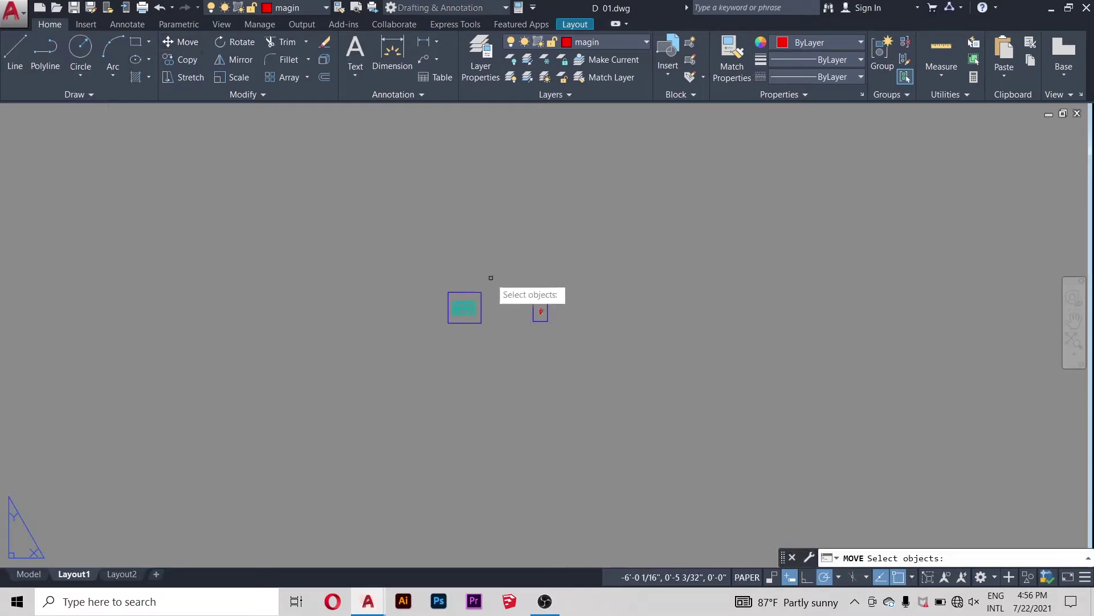
scroll(479, 295, up, 3)
click(478, 296)
key(Return)
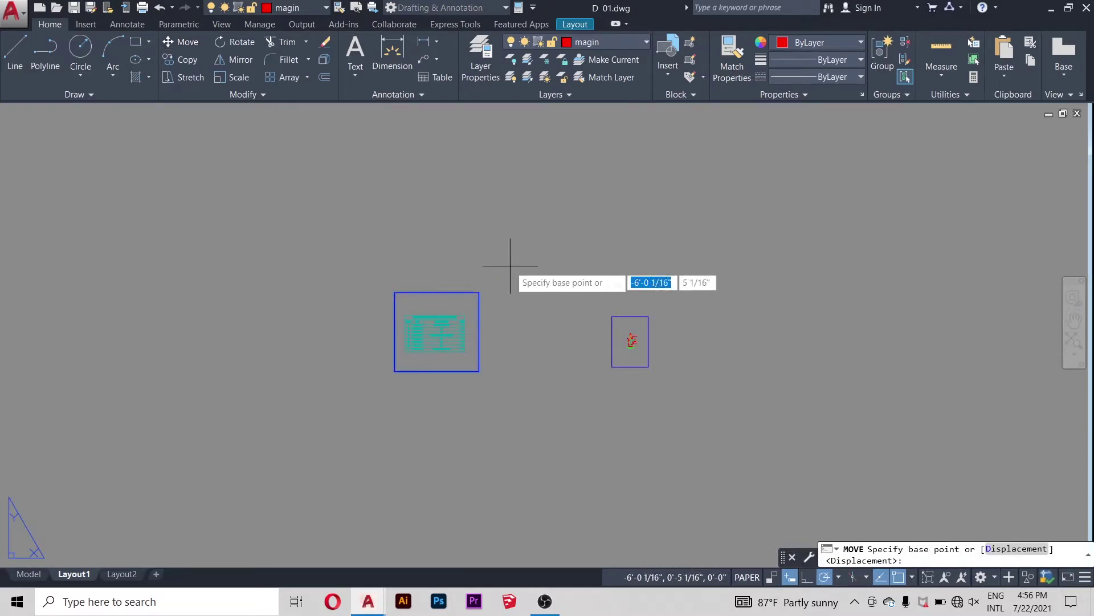
click(496, 276)
scroll(586, 288, down, 3)
scroll(591, 294, down, 3)
scroll(591, 294, down, 2)
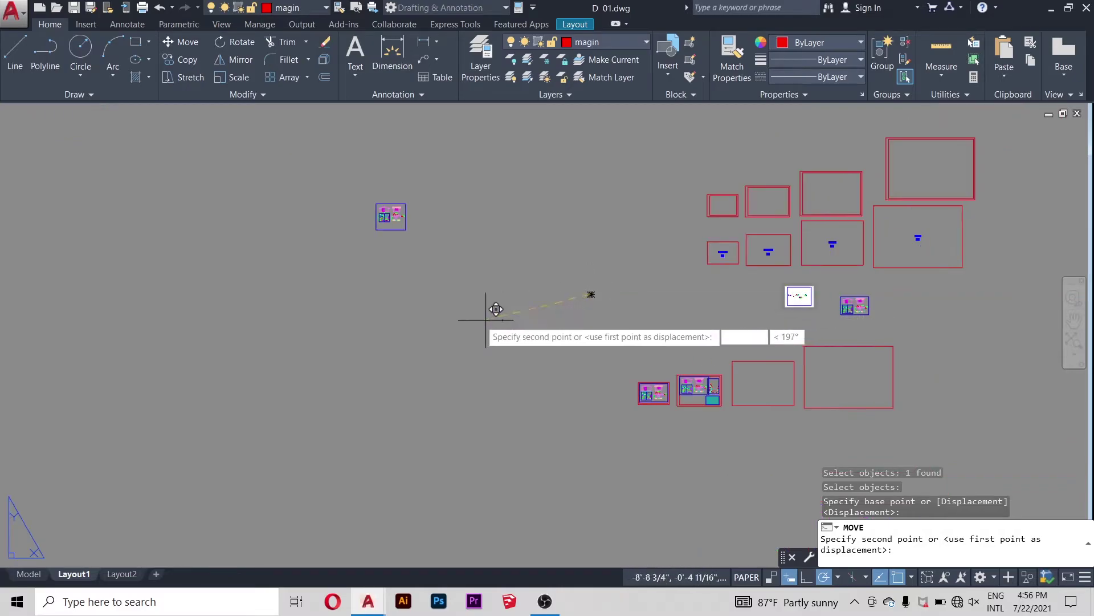
scroll(372, 319, up, 2)
scroll(372, 312, up, 2)
click(372, 313)
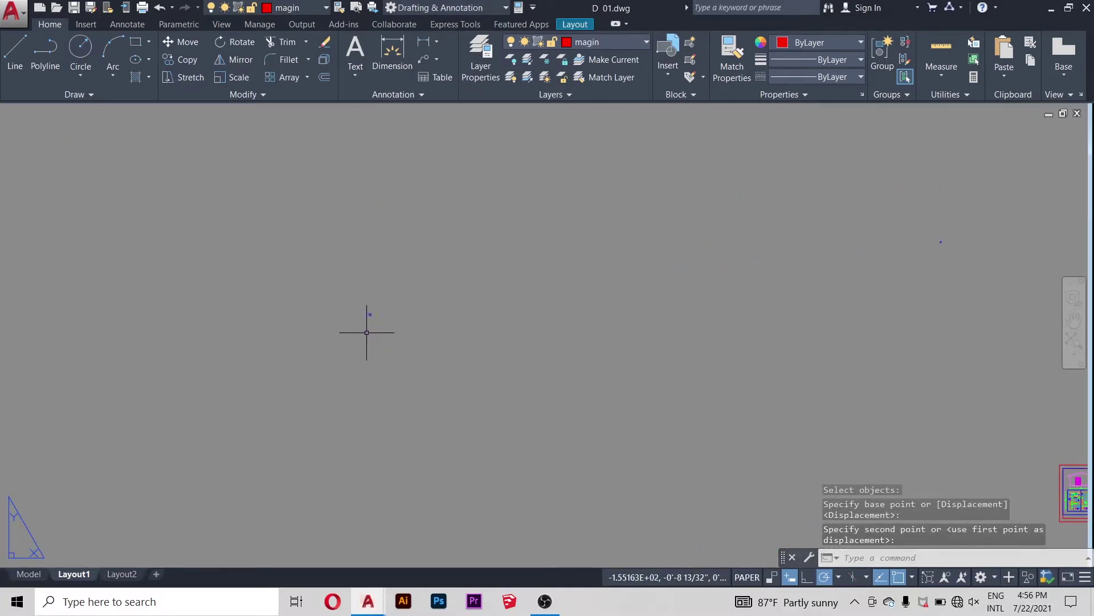
scroll(391, 311, up, 3)
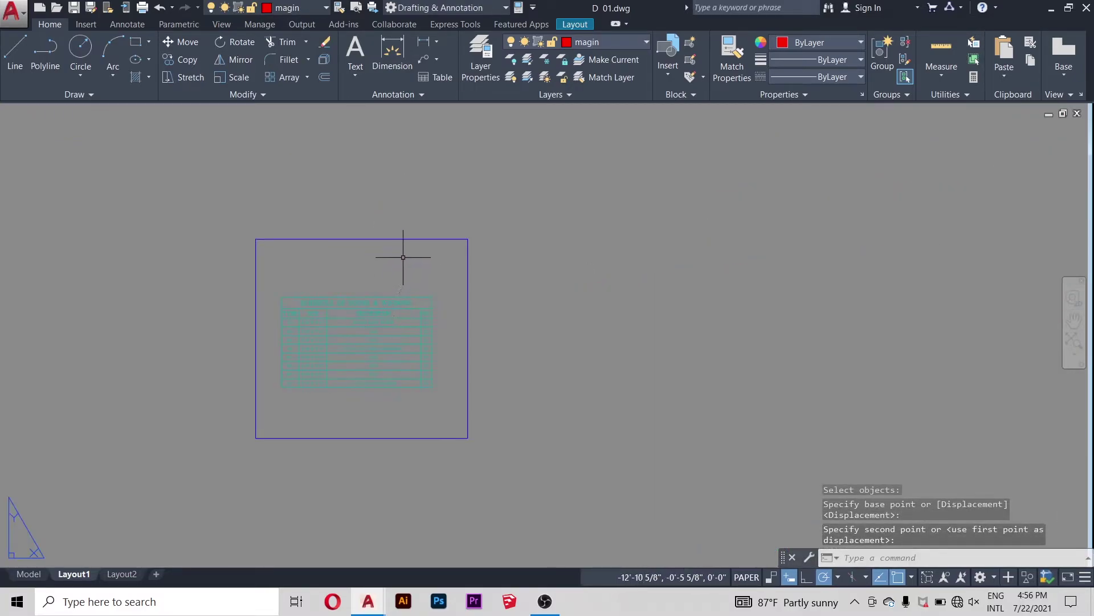
click(409, 238)
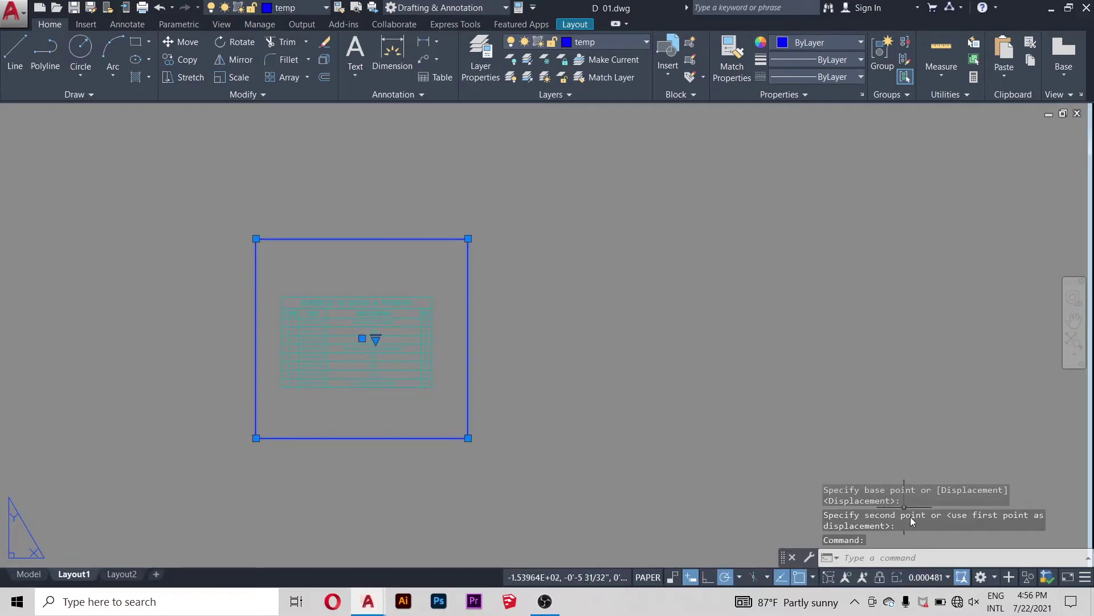
Step: Scale the schedule viewport to 1/8" = 1'-0" and stretch it taller and wider
click(949, 578)
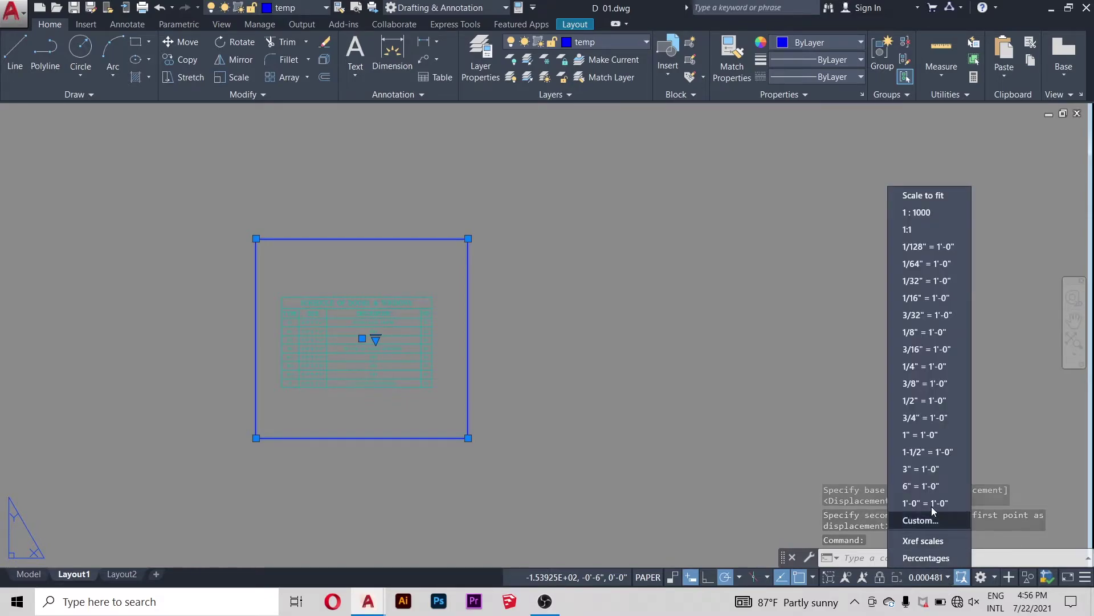
click(952, 333)
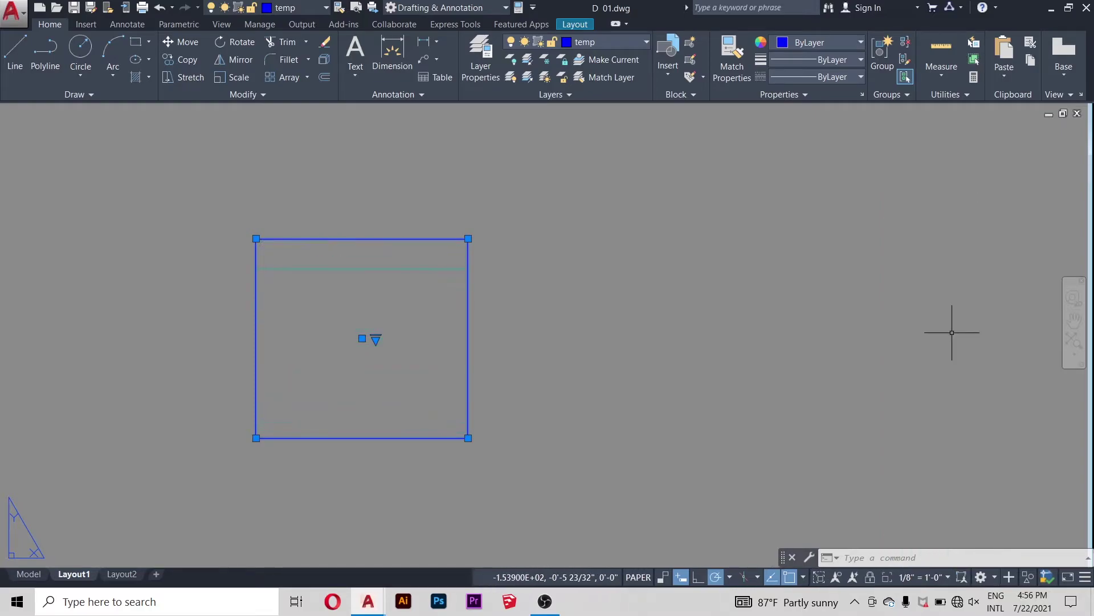
click(468, 238)
scroll(468, 238, down, 4)
click(471, 145)
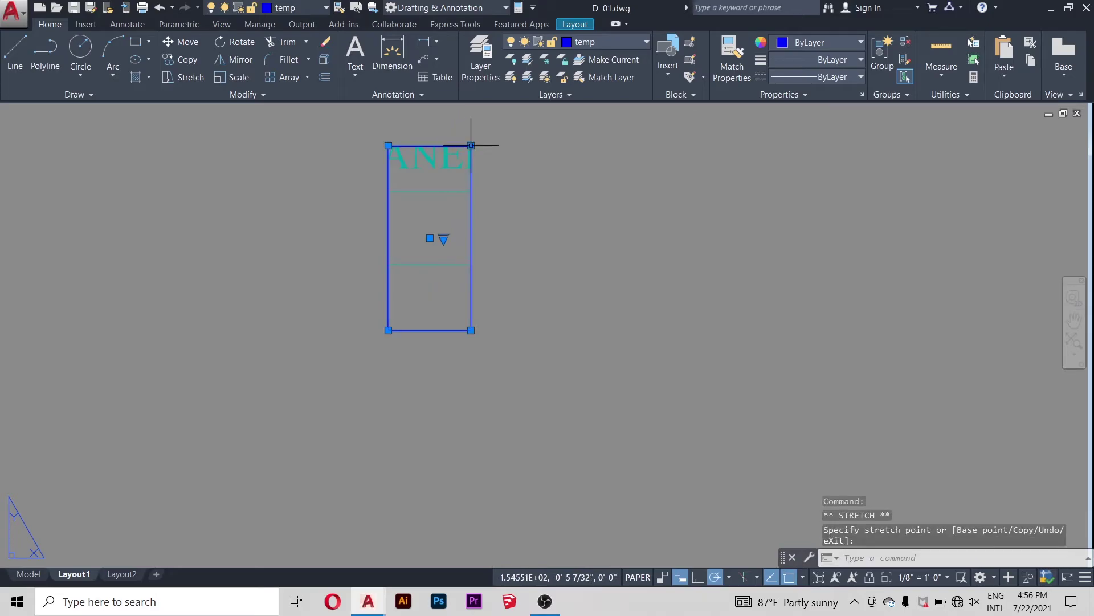
click(709, 142)
scroll(587, 367, down, 4)
scroll(622, 303, up, 1)
click(622, 303)
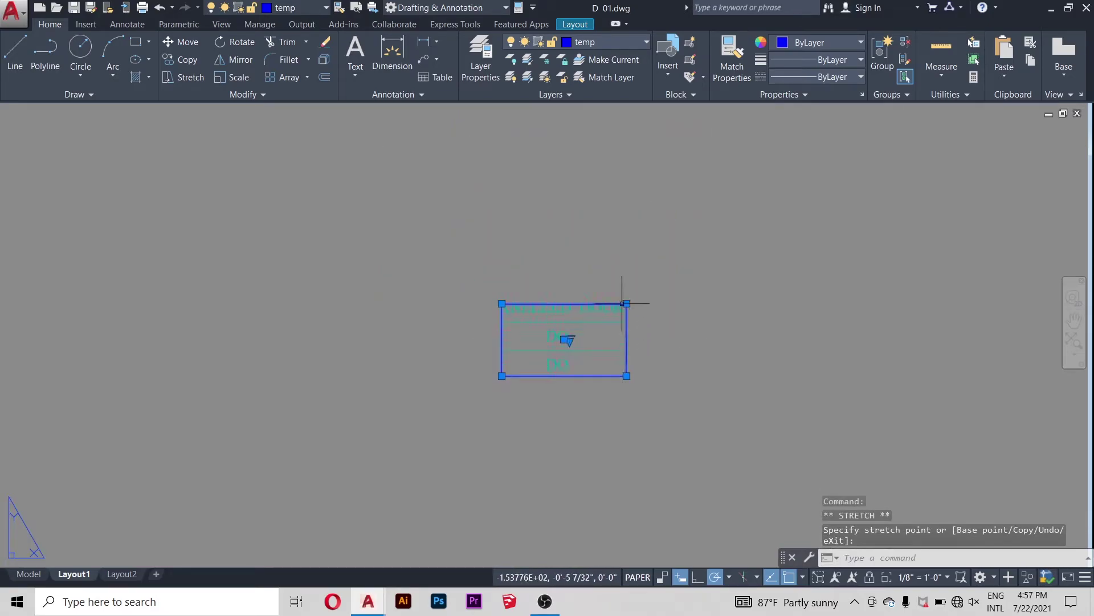
scroll(622, 303, up, 2)
click(629, 303)
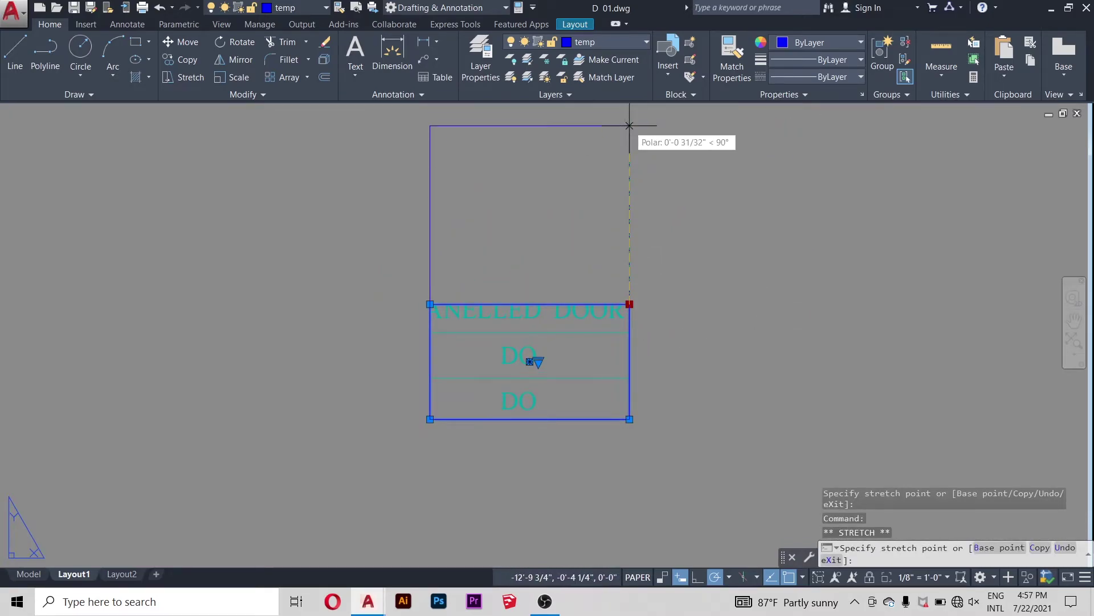
click(629, 126)
Step: Stretch the viewport left, right, down and up until it frames the whole schedule table
click(430, 125)
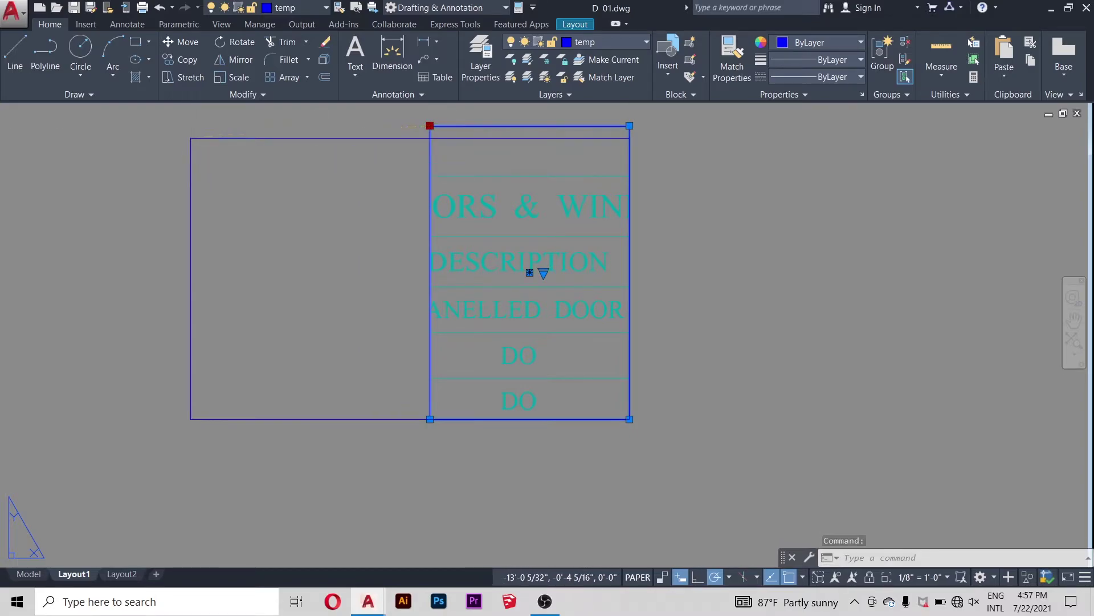
click(191, 138)
scroll(472, 292, down, 4)
click(538, 232)
click(700, 229)
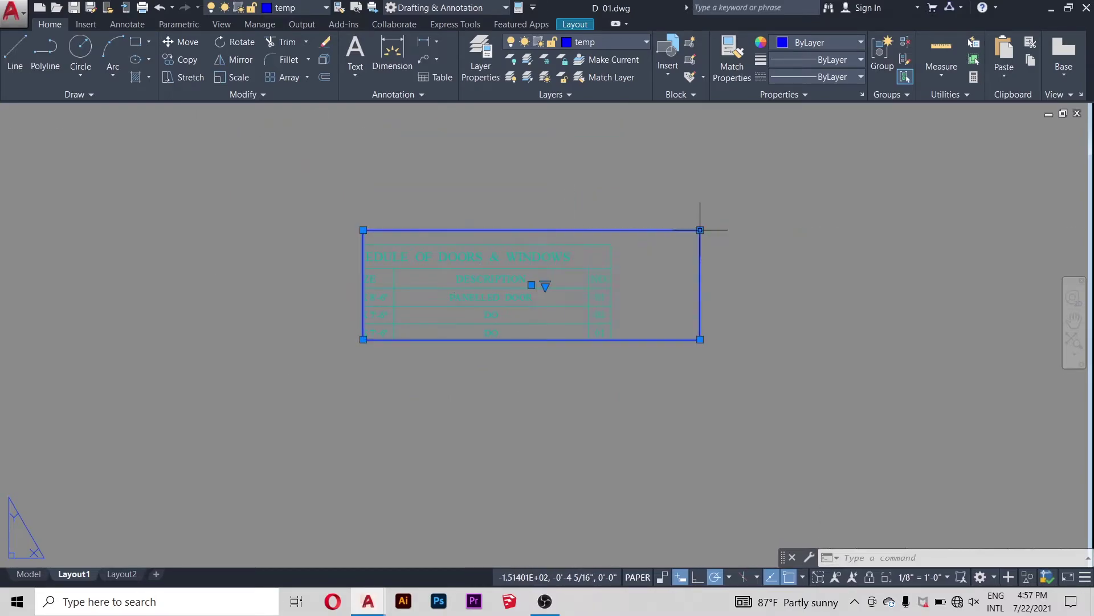
click(700, 339)
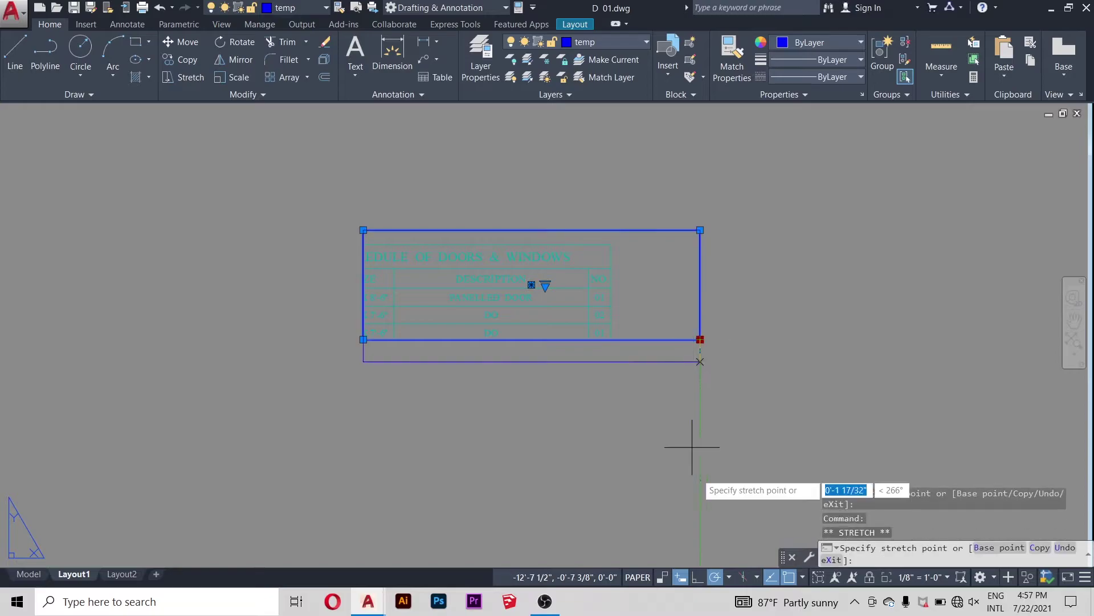
click(700, 502)
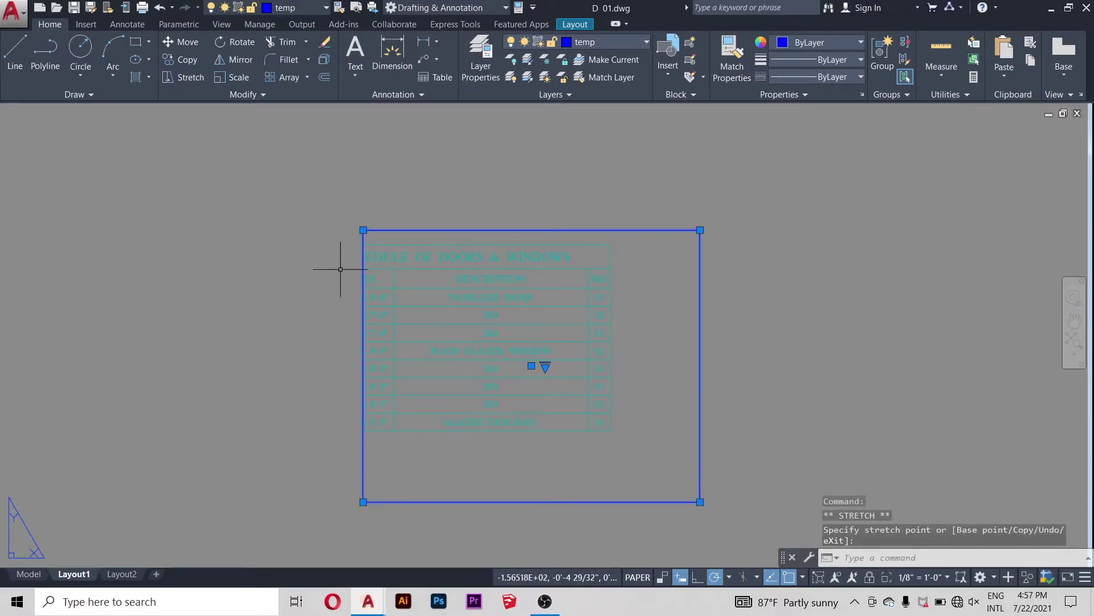
click(363, 230)
click(242, 240)
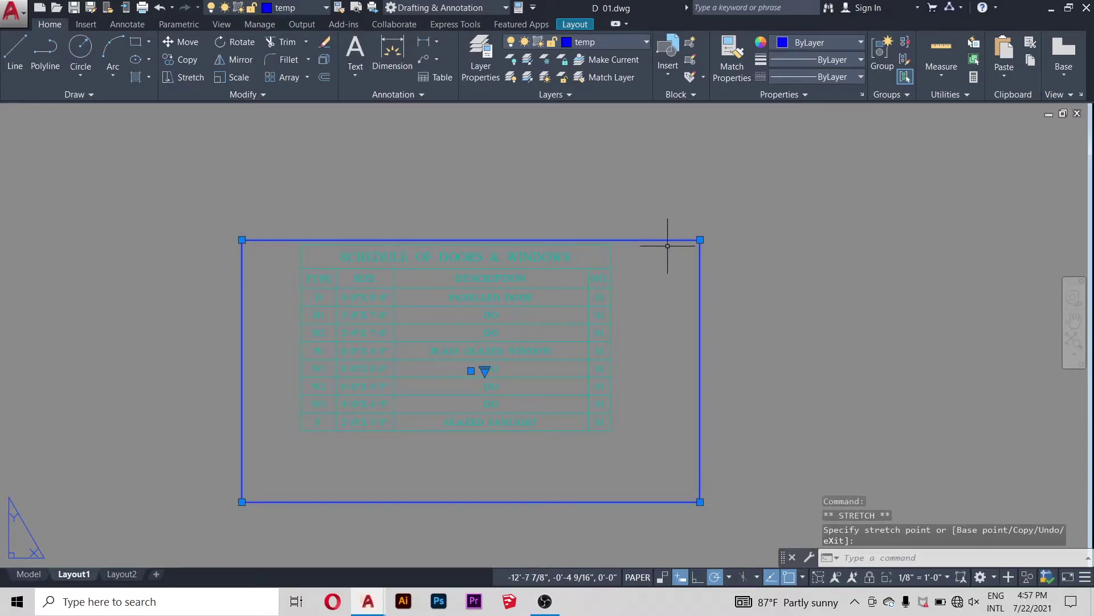
click(700, 239)
click(700, 196)
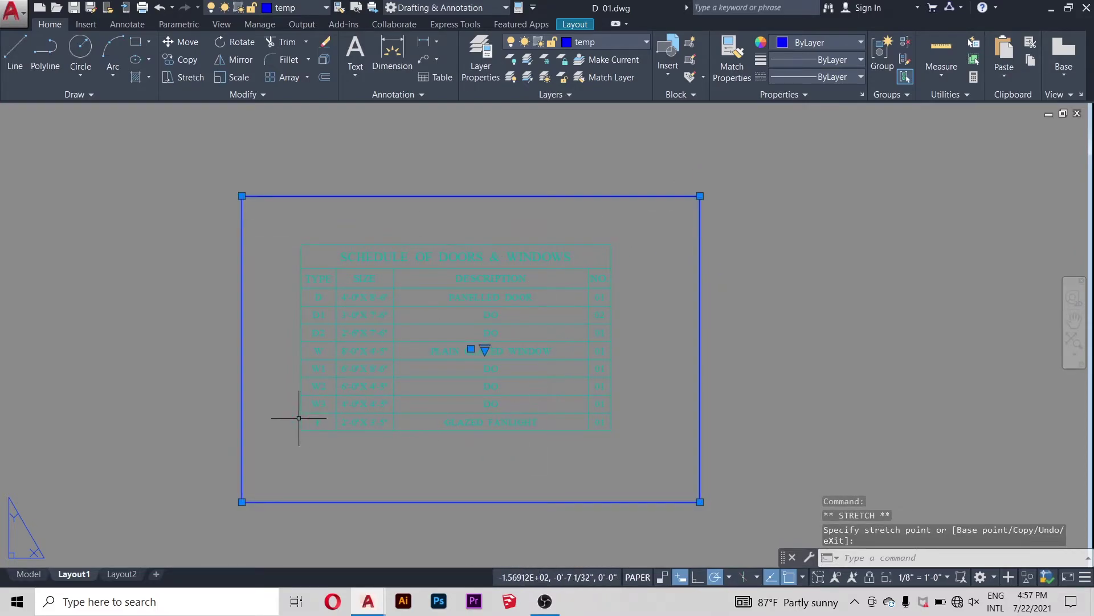
Step: Zoom in and out to check the table fits inside the viewport
scroll(409, 291, down, 2)
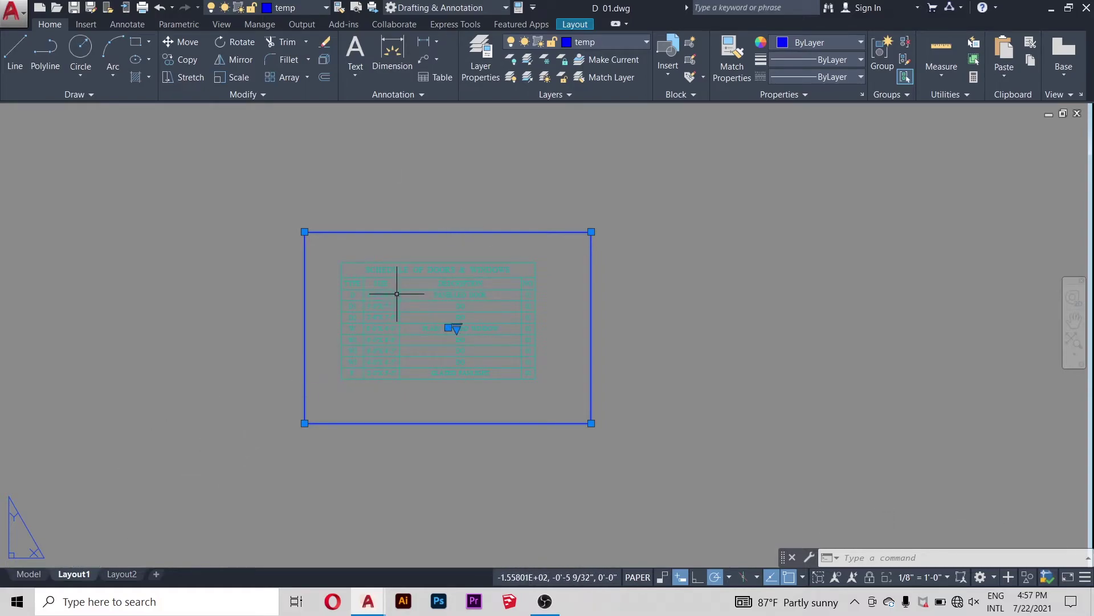
scroll(397, 293, up, 4)
scroll(665, 212, down, 4)
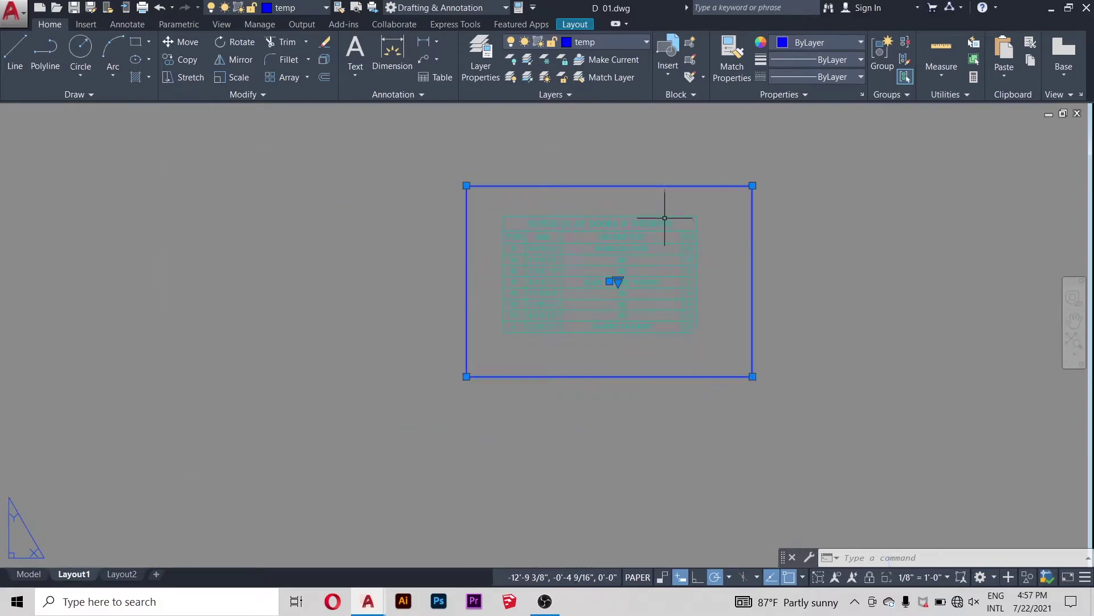
scroll(709, 217, up, 4)
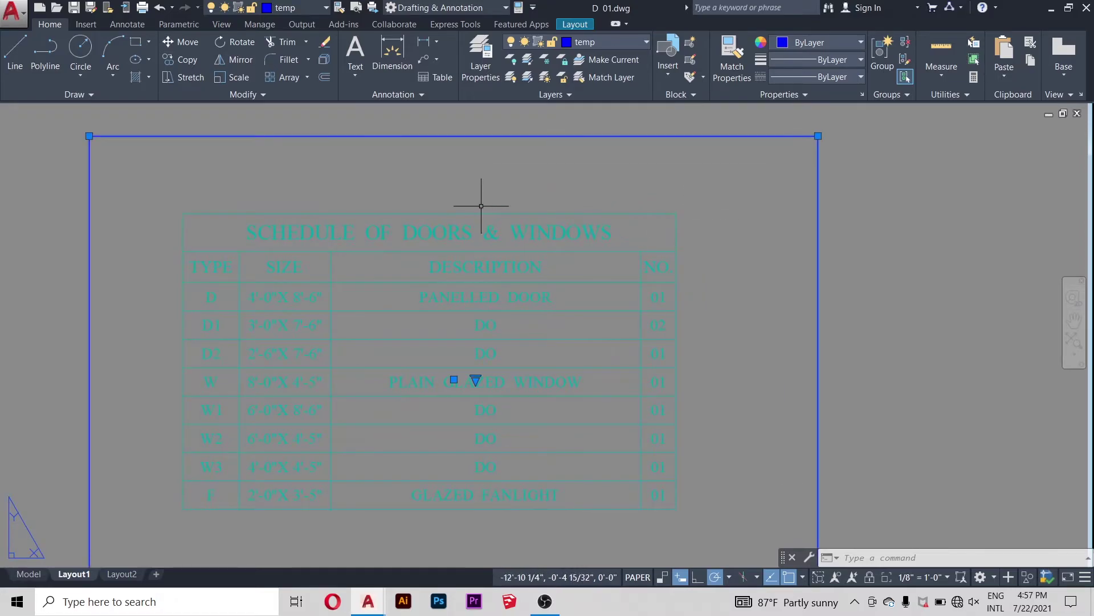
scroll(344, 204, down, 2)
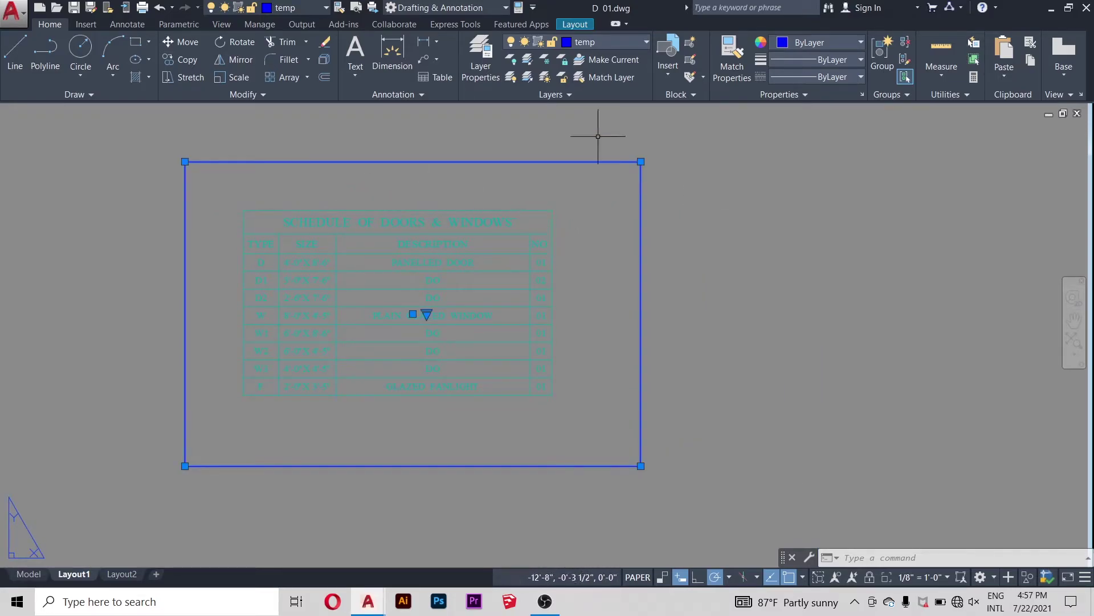
click(18, 576)
scroll(753, 327, up, 6)
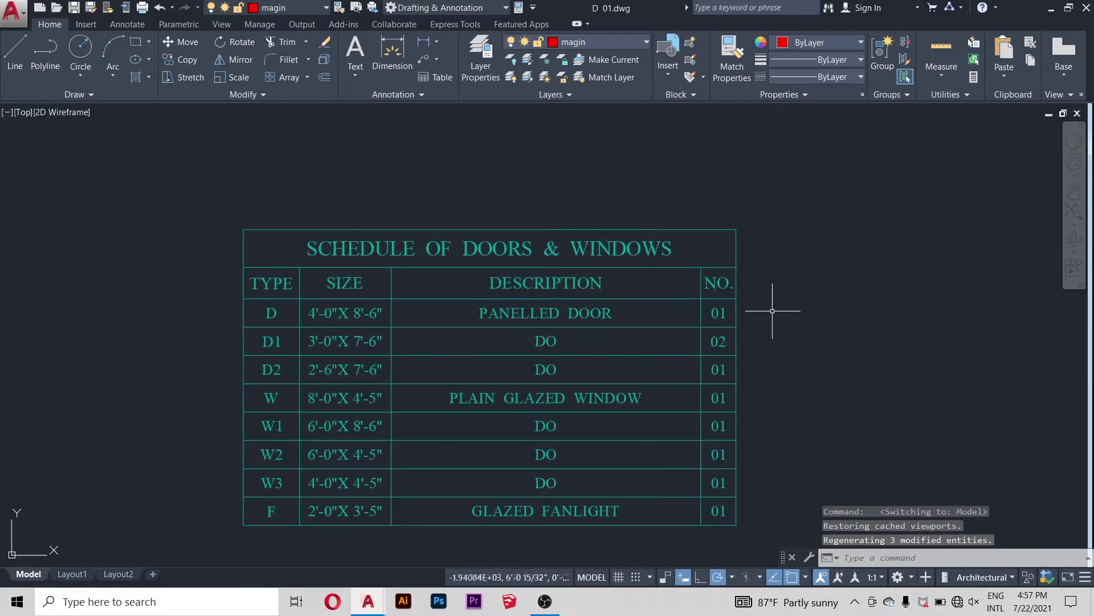
scroll(672, 239, down, 4)
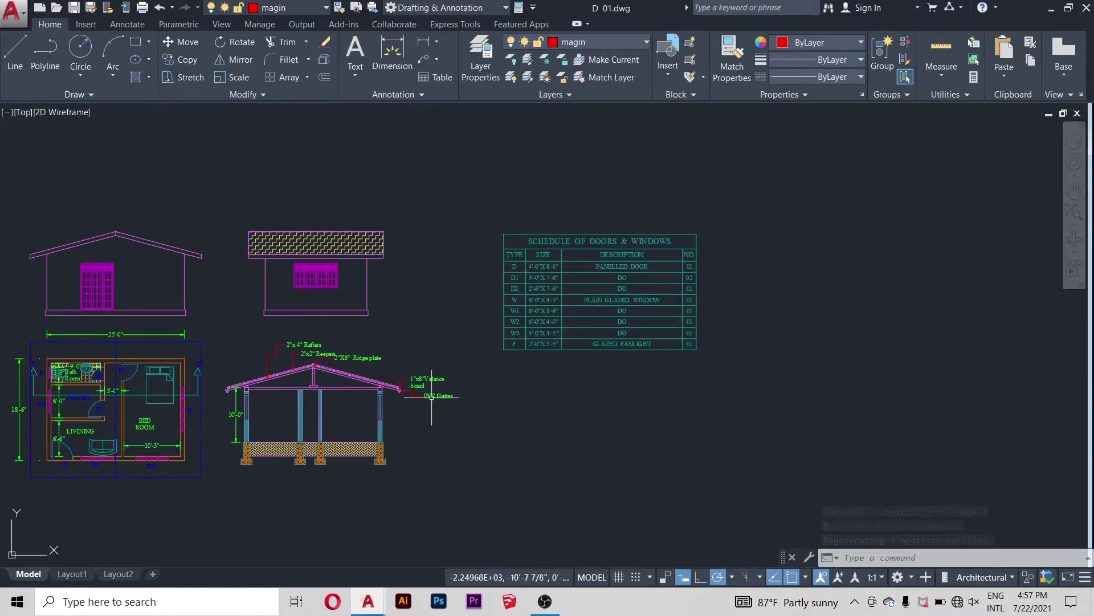
click(90, 571)
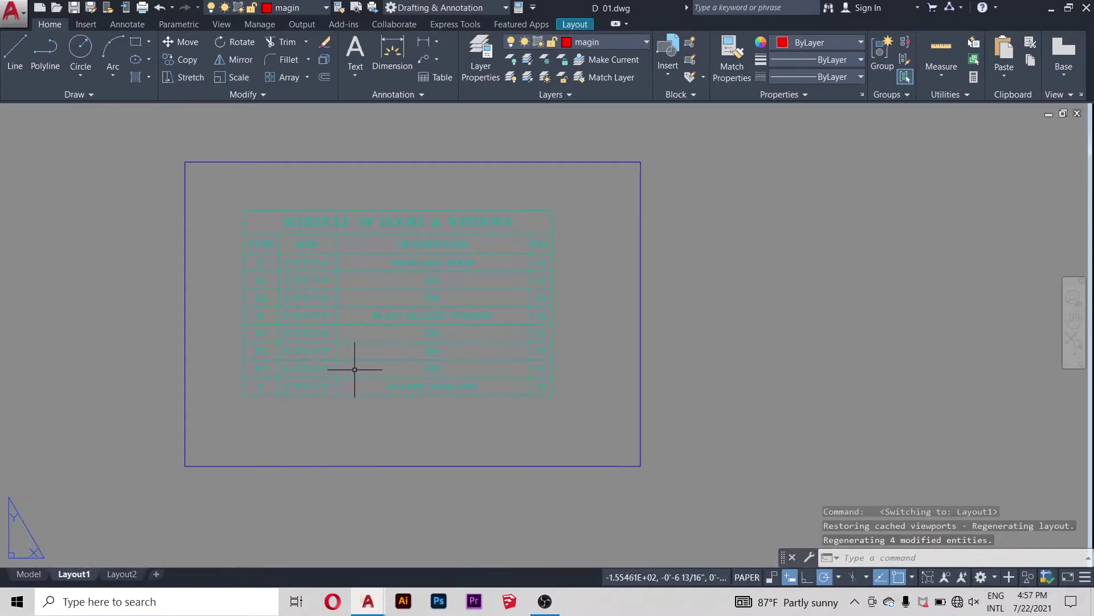
scroll(531, 331, down, 2)
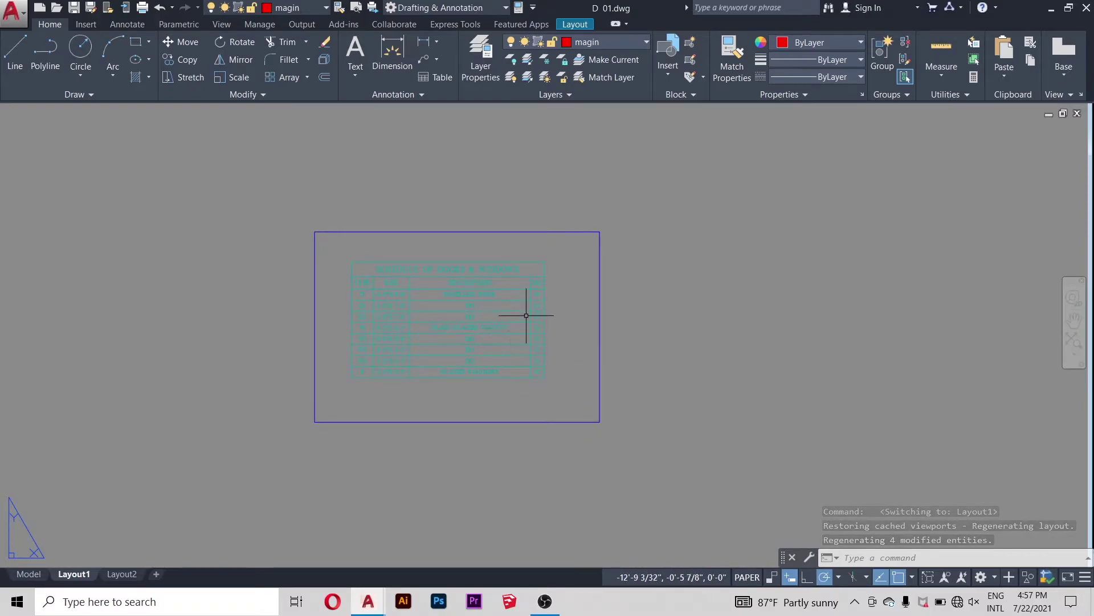
scroll(524, 310, up, 3)
scroll(562, 309, down, 3)
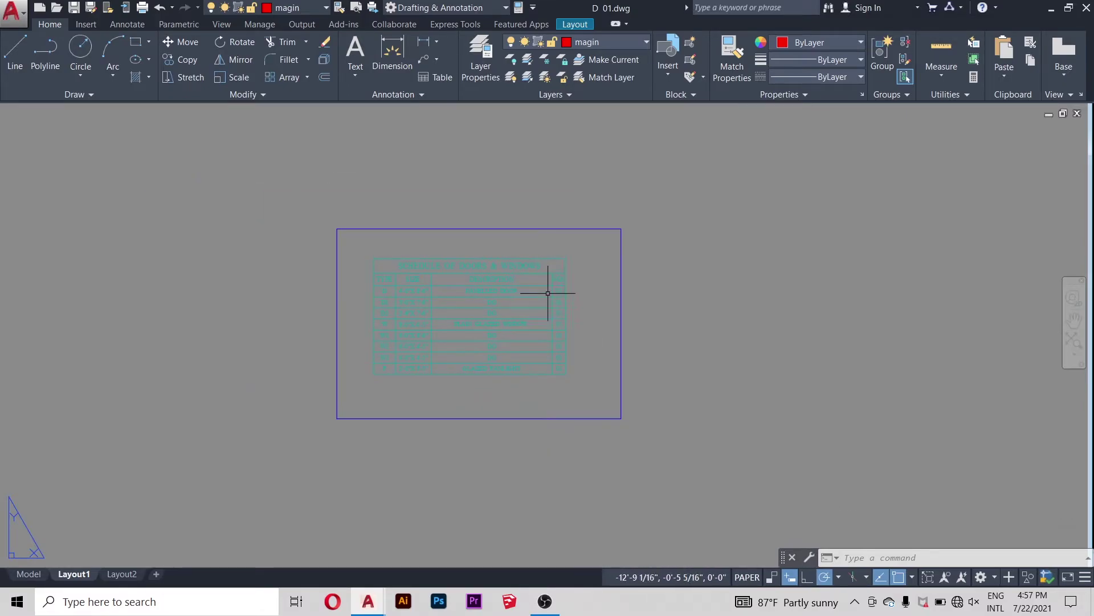
scroll(546, 283, up, 3)
scroll(376, 248, down, 3)
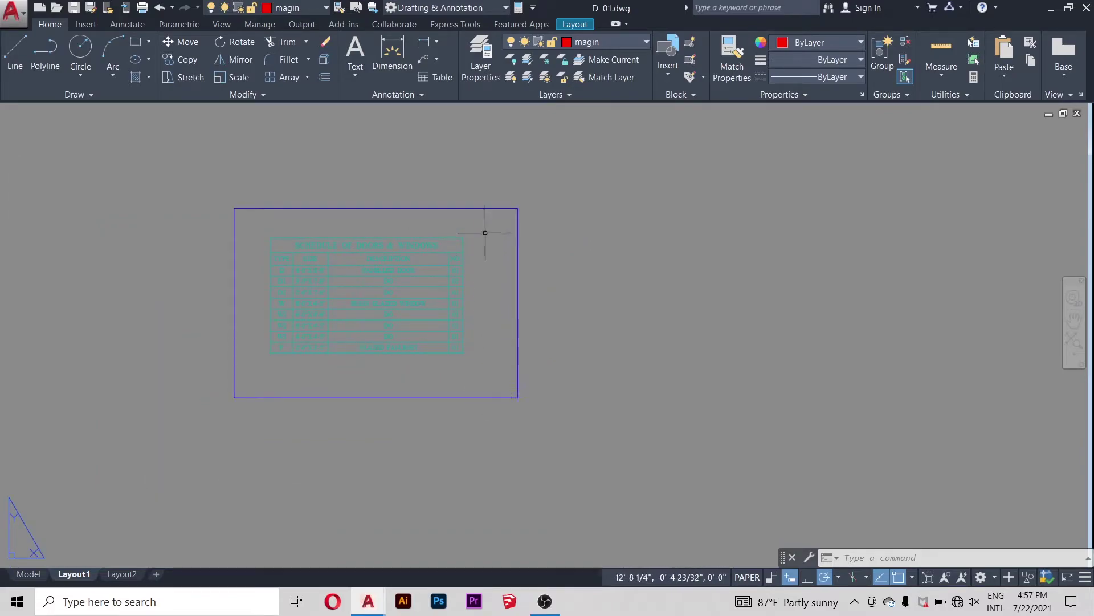
click(501, 207)
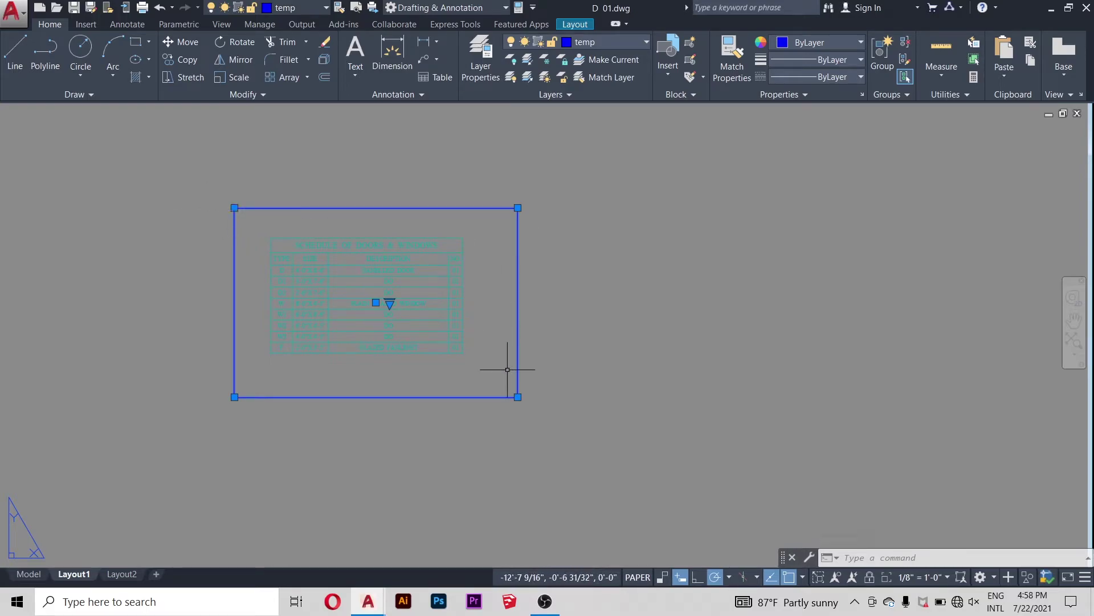
Step: Set the schedule viewport's Display Locked option to No from its right-click menu
right_click(501, 394)
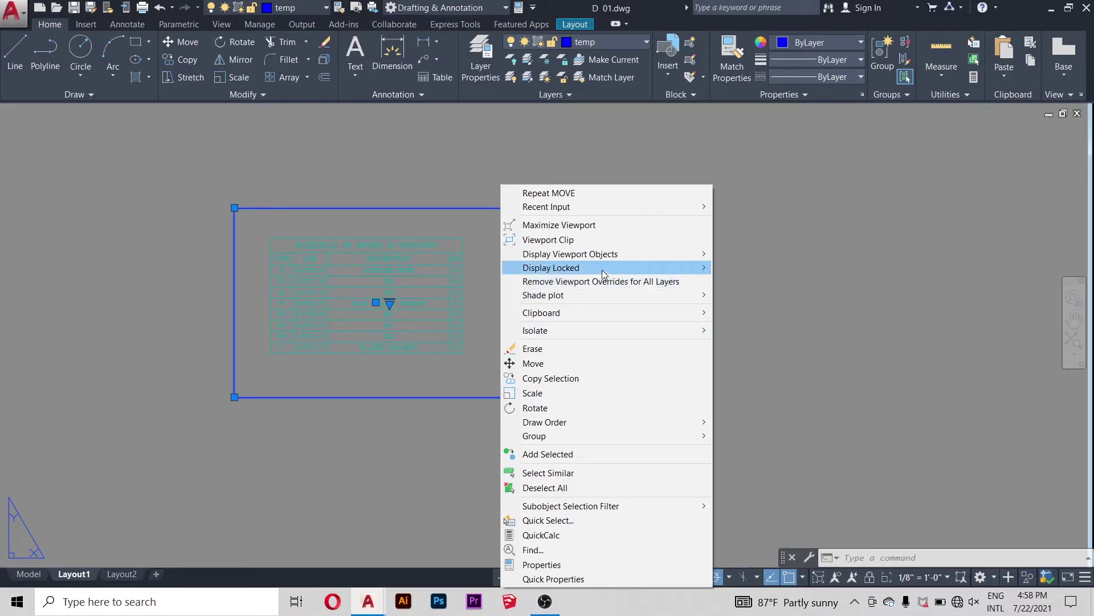
mouse_move(551, 268)
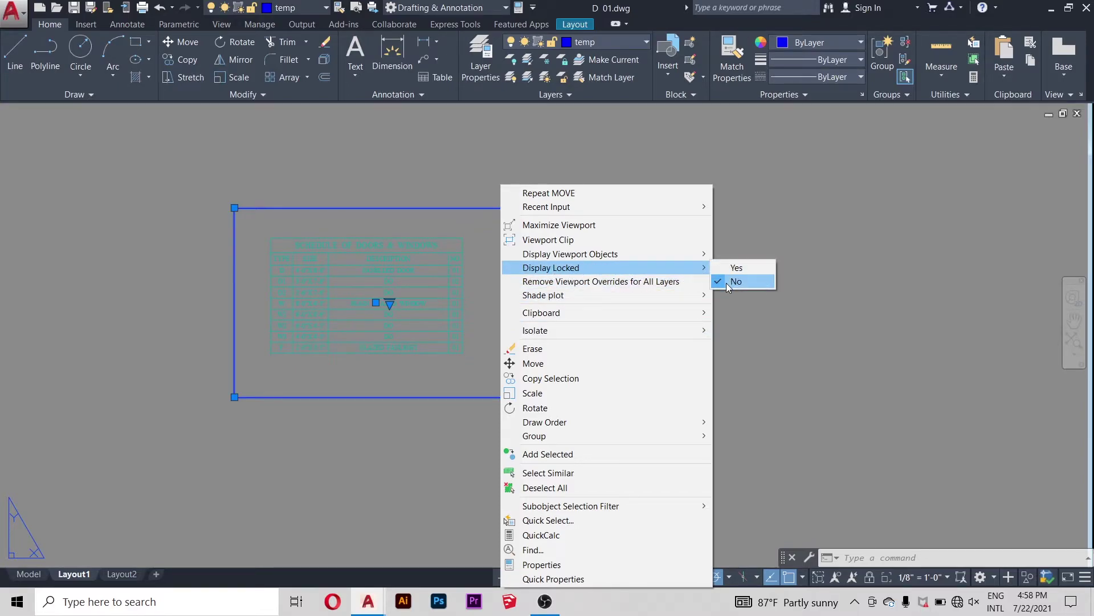
click(722, 267)
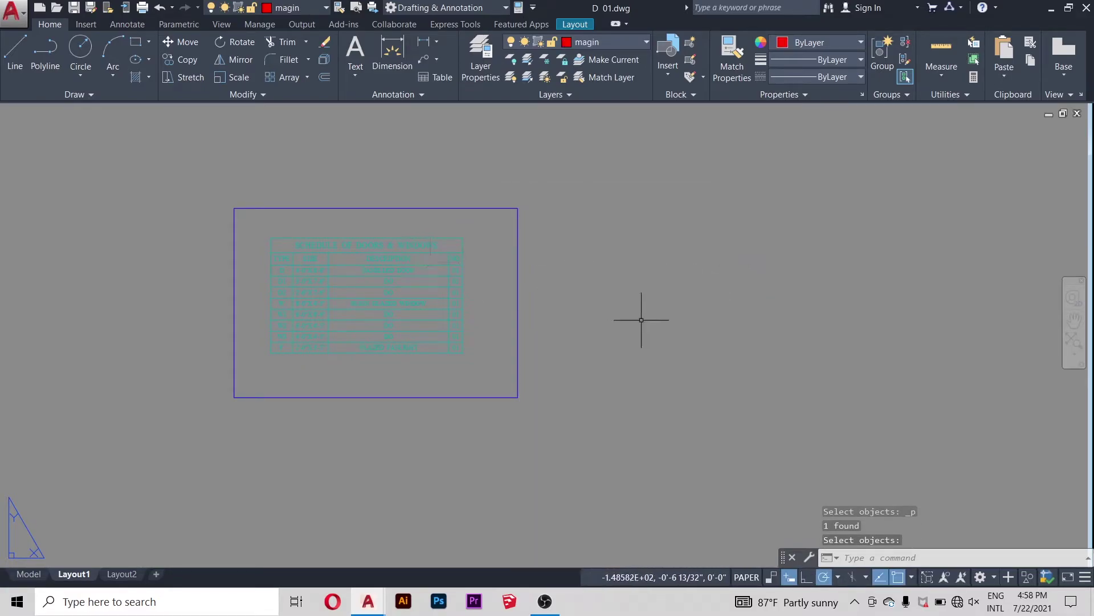
Step: Zoom out and back in across Layout1 to locate the foundation details viewport
scroll(641, 319, down, 2)
scroll(622, 341, down, 5)
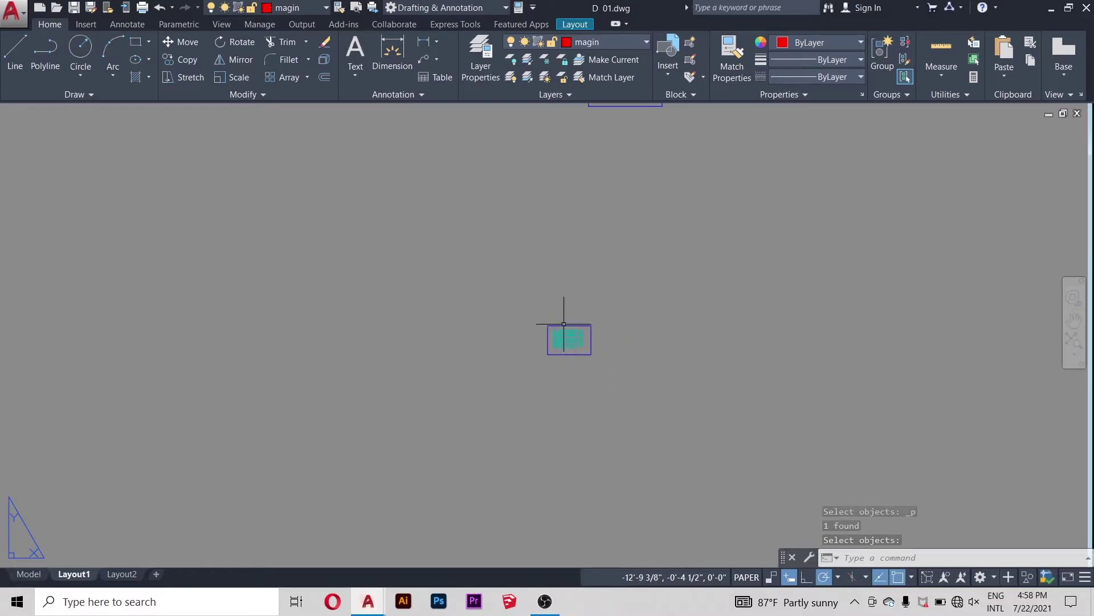
scroll(564, 318, down, 5)
scroll(630, 265, up, 5)
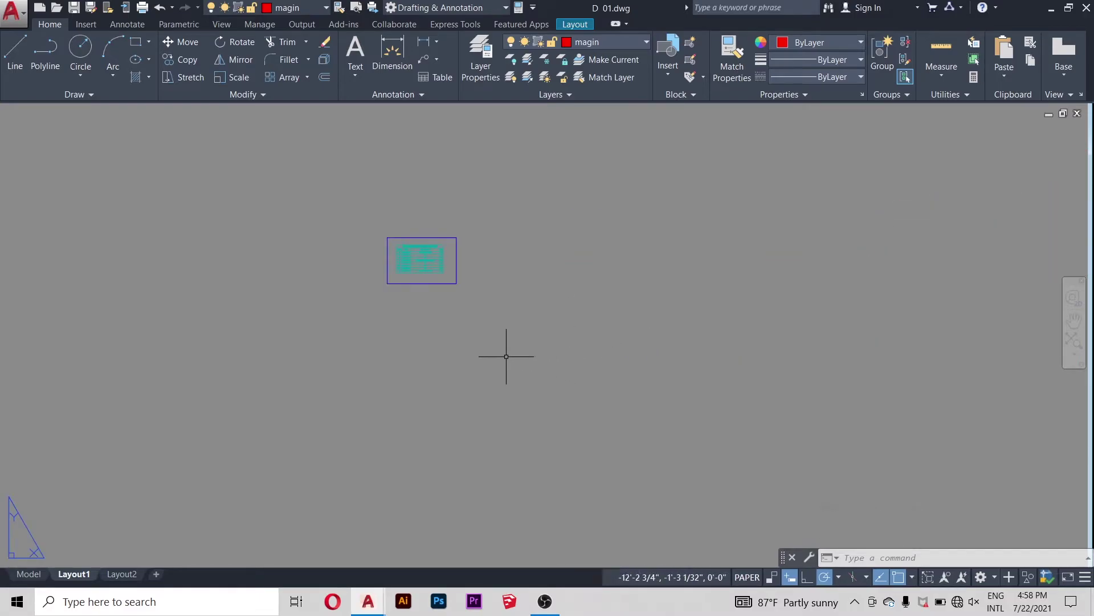
scroll(506, 356, down, 6)
scroll(713, 308, up, 3)
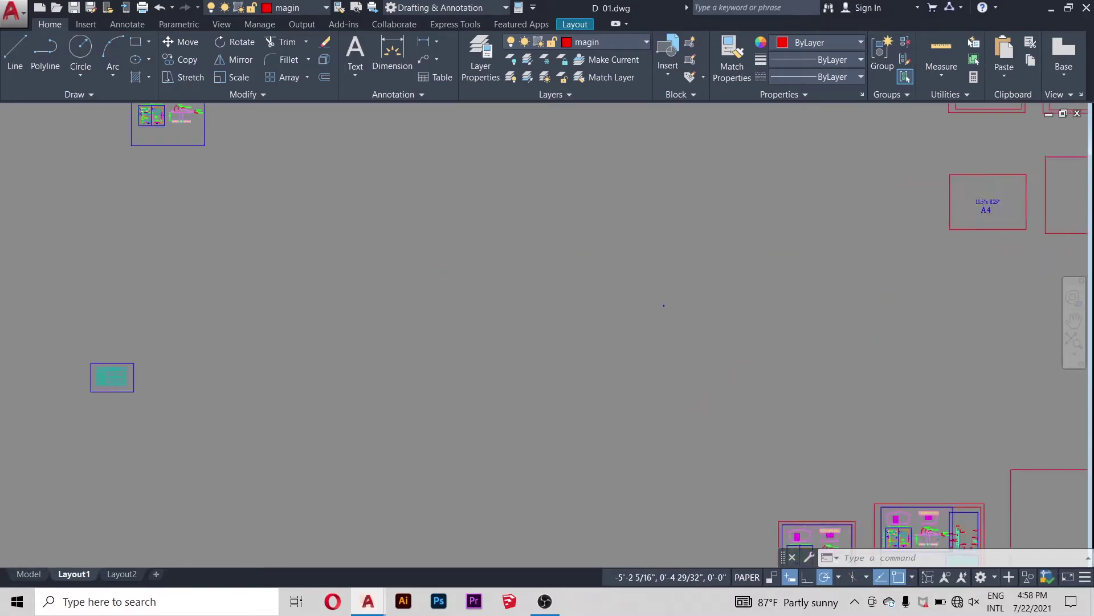
scroll(655, 305, up, 3)
scroll(578, 293, up, 3)
scroll(565, 276, up, 4)
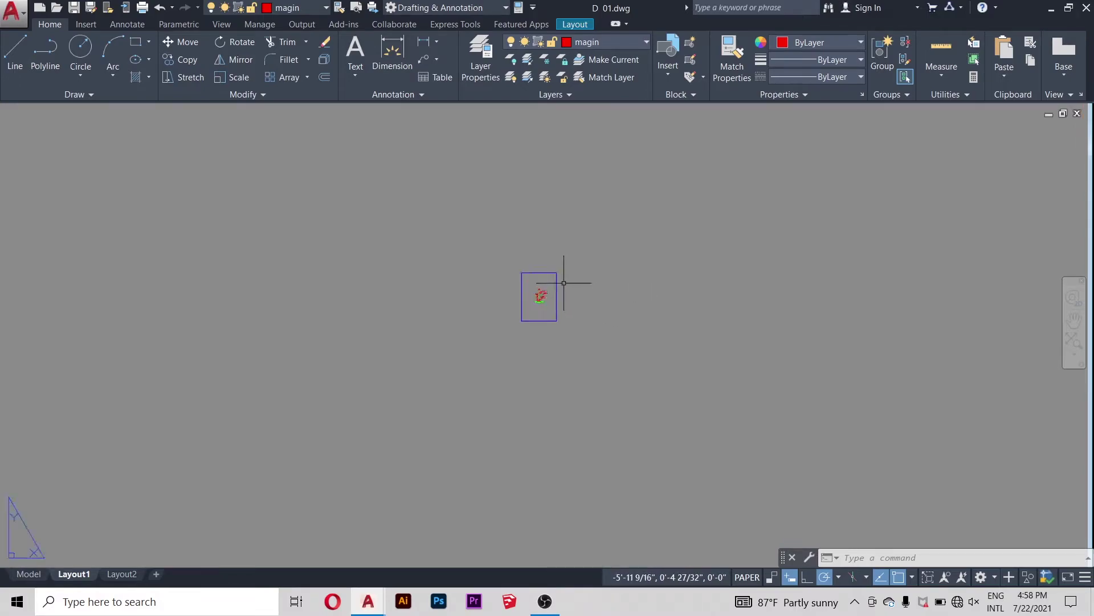
scroll(561, 275, up, 6)
scroll(594, 361, up, 2)
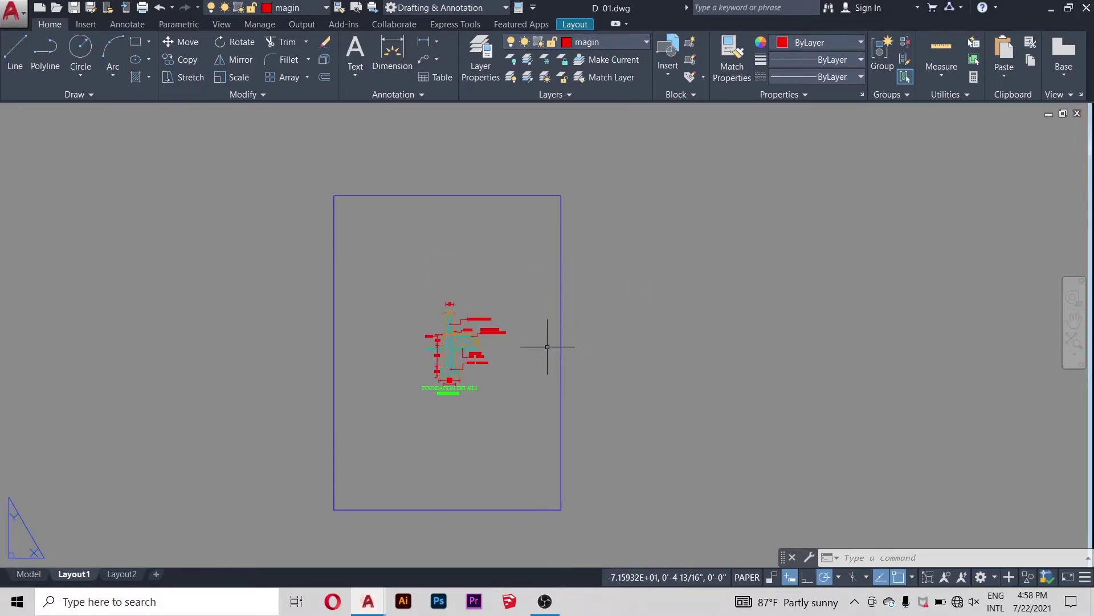
scroll(421, 262, down, 2)
scroll(411, 252, down, 2)
scroll(479, 254, up, 5)
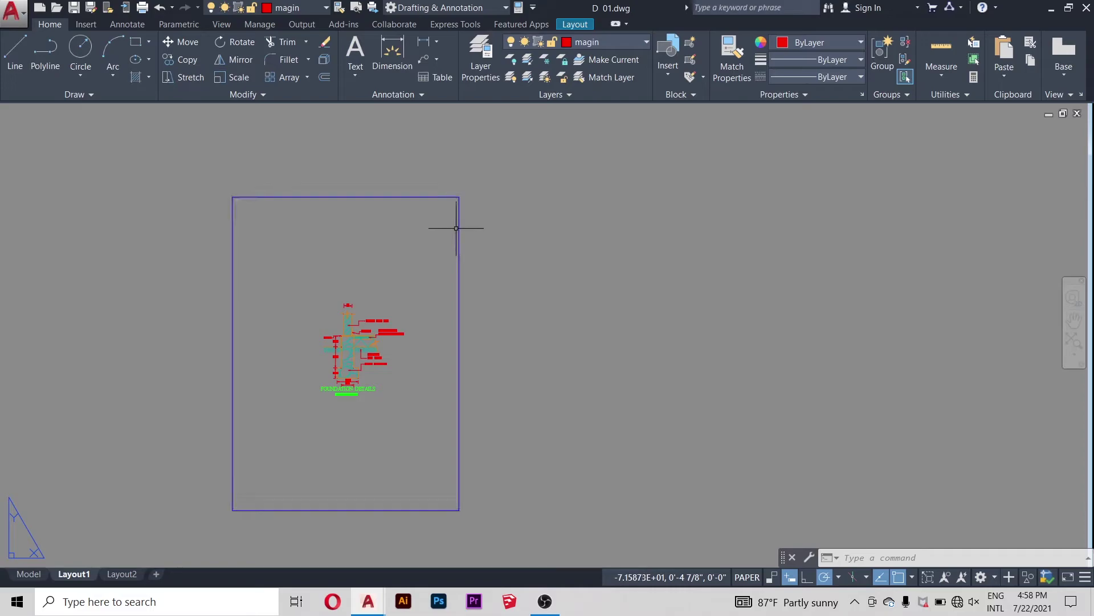
Step: Select the foundation details viewport by its border
click(457, 226)
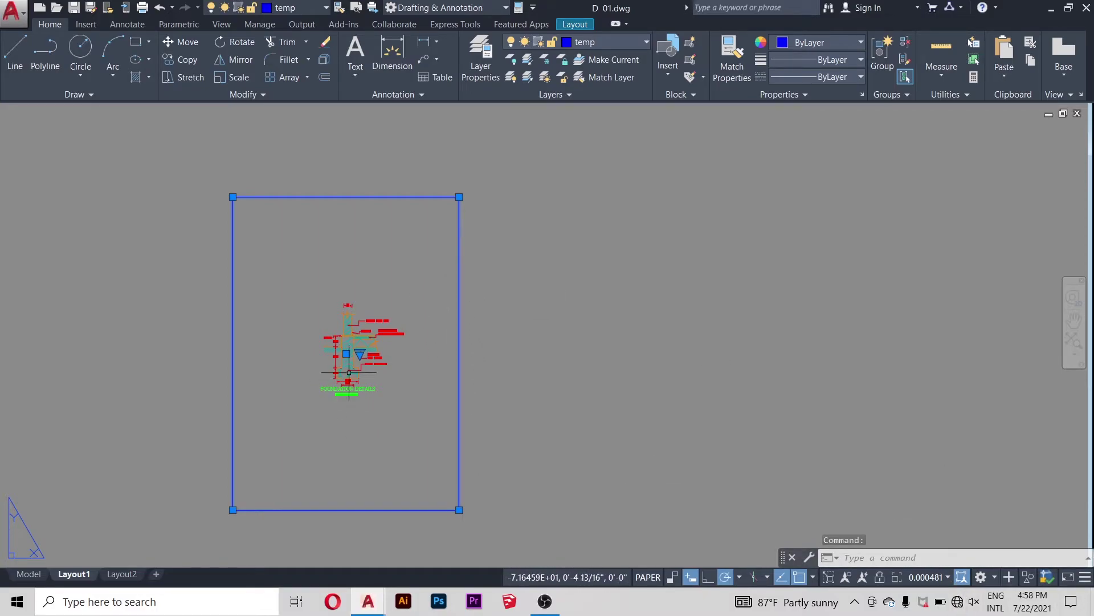
key(Escape)
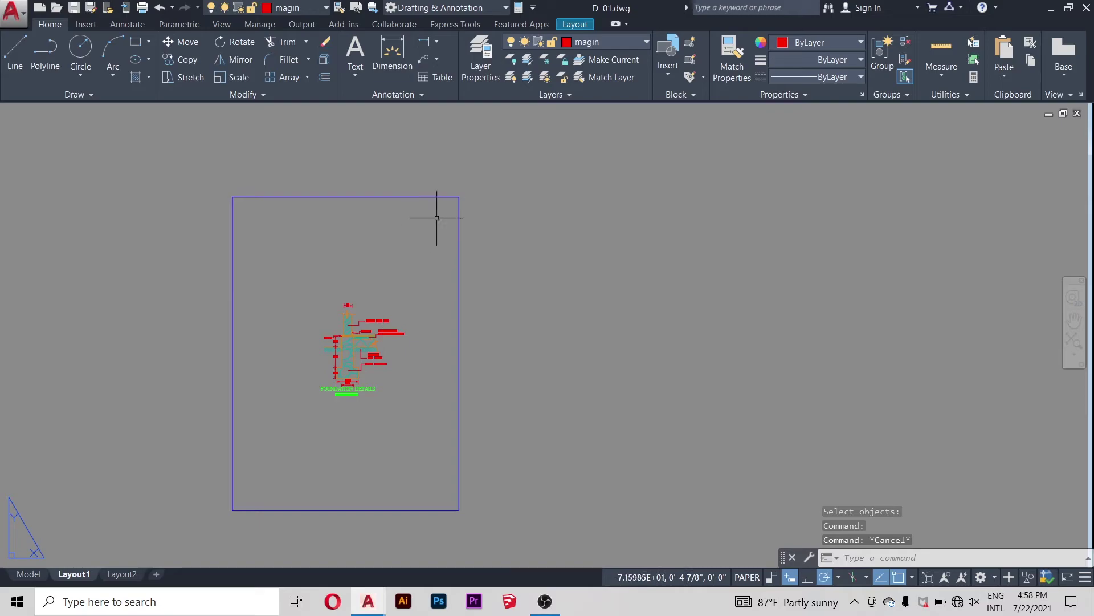
click(450, 198)
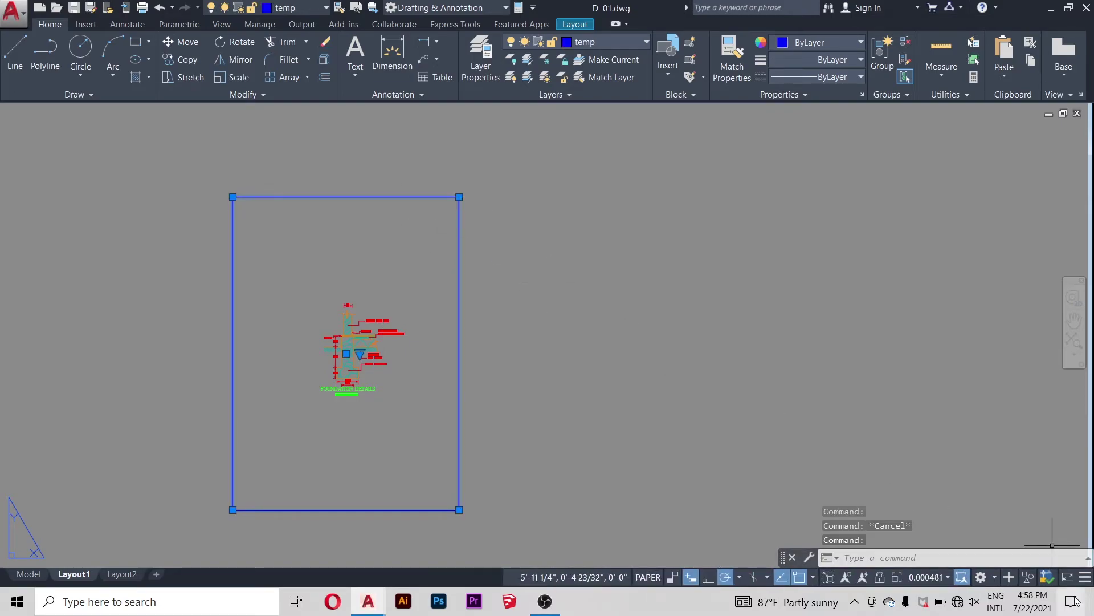
Step: Set the foundation details viewport scale to 1/2" = 1'-0"
click(946, 577)
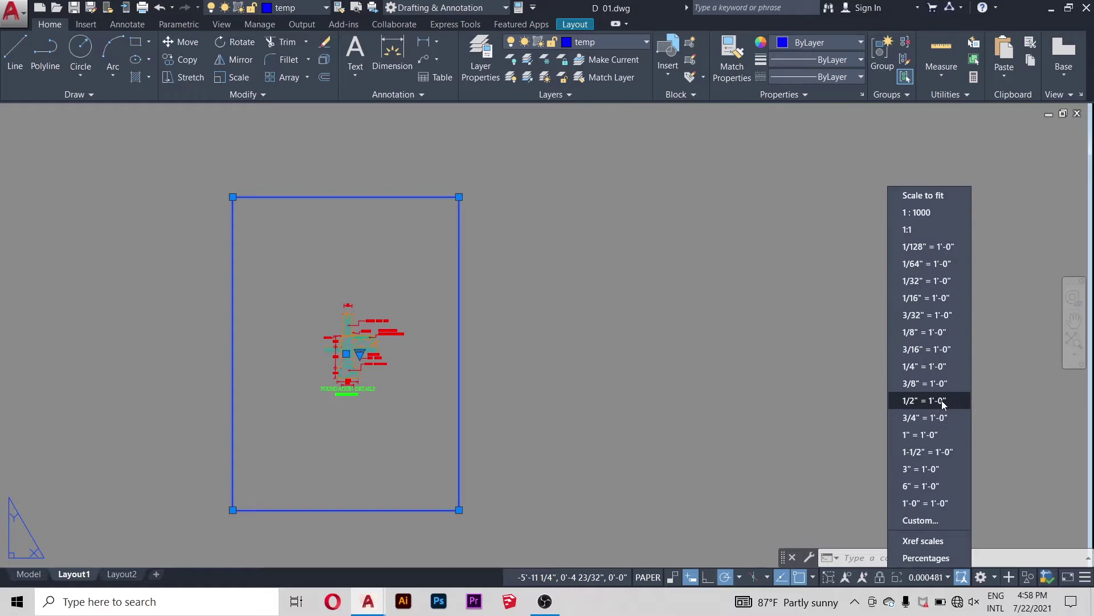
click(941, 404)
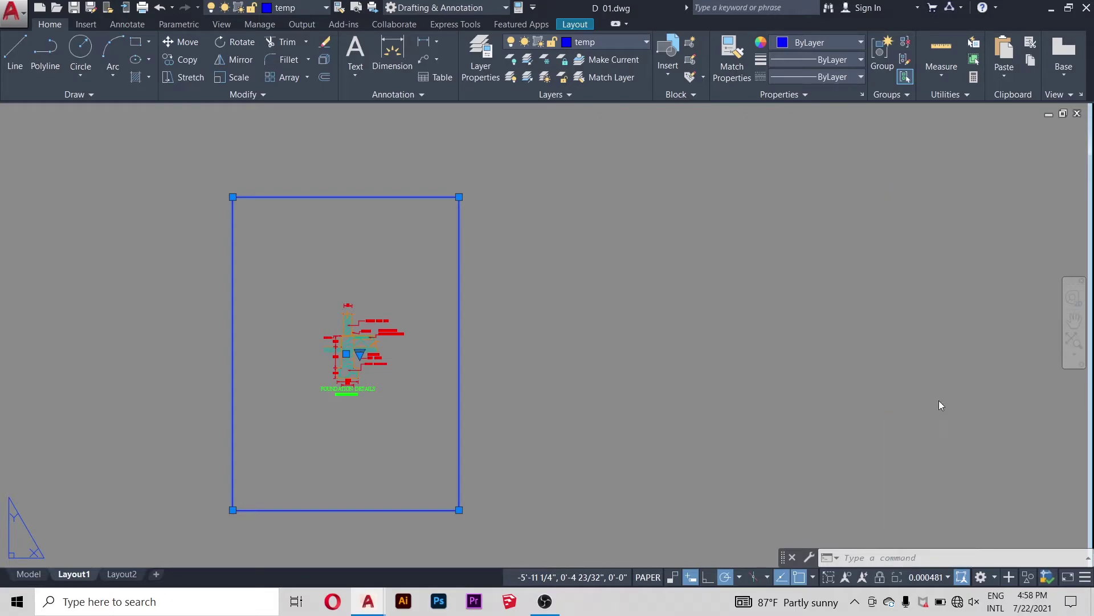
scroll(240, 256, down, 2)
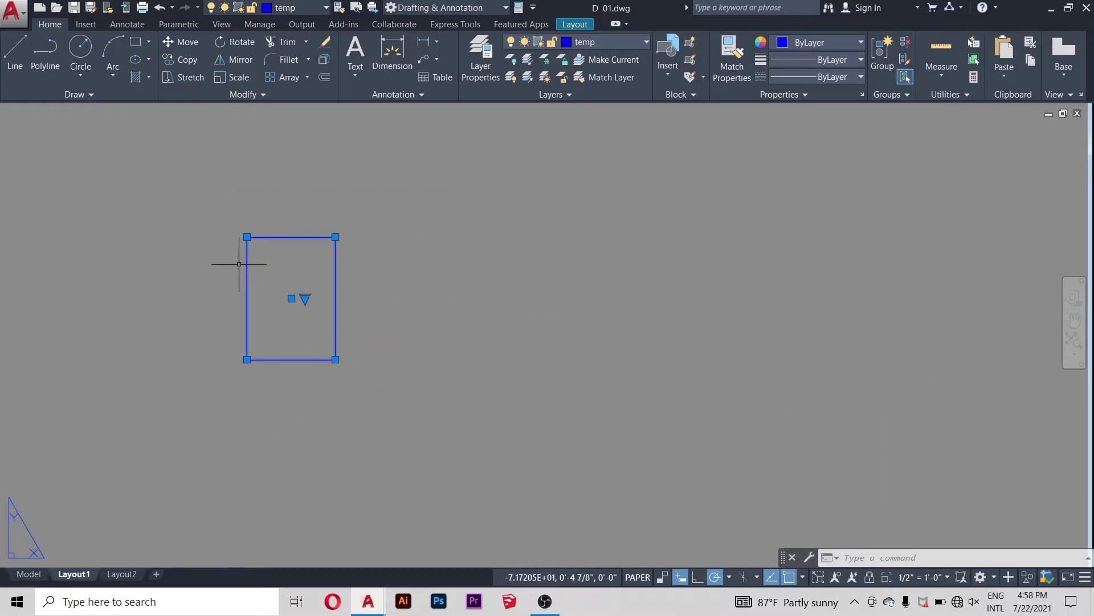
scroll(489, 359, down, 2)
scroll(399, 308, up, 2)
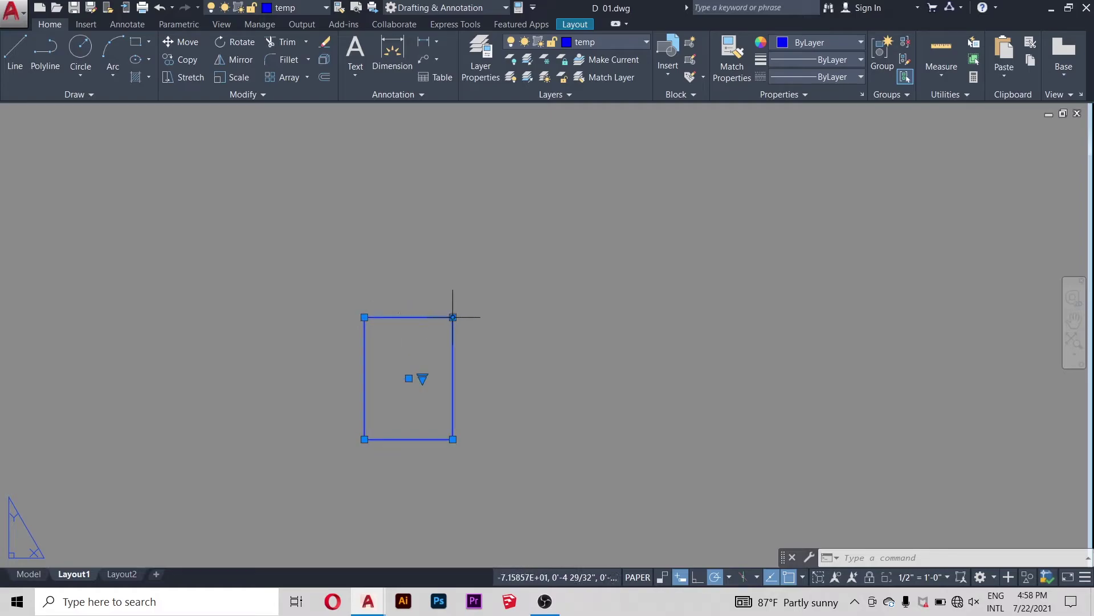
Step: Stretch the viewport taller, wider and lower to reveal more of the detail drawings
click(452, 317)
scroll(484, 339, down, 4)
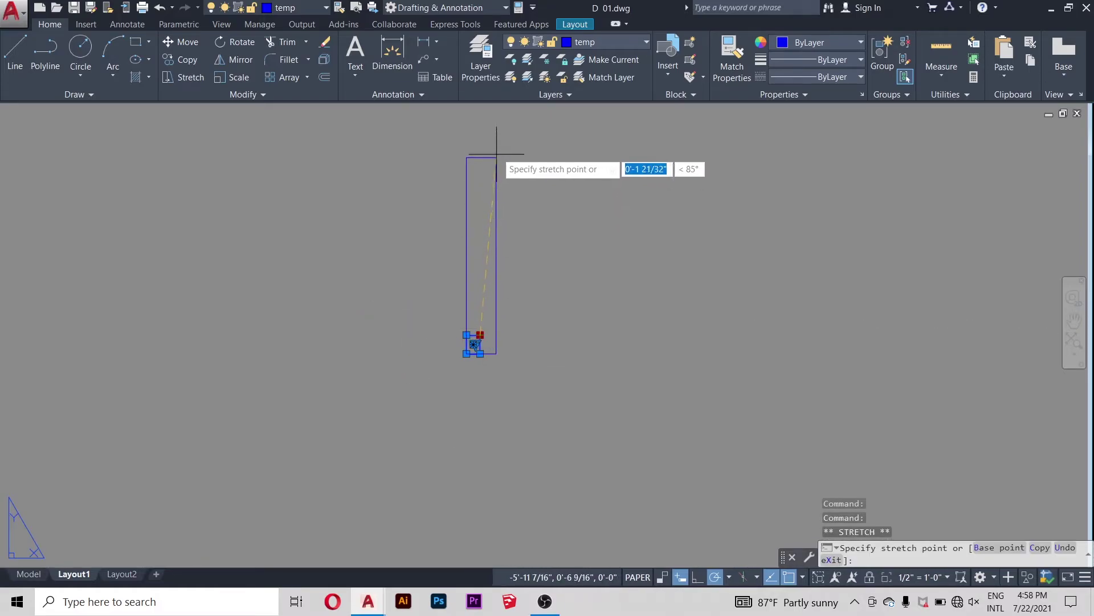
click(499, 147)
click(498, 147)
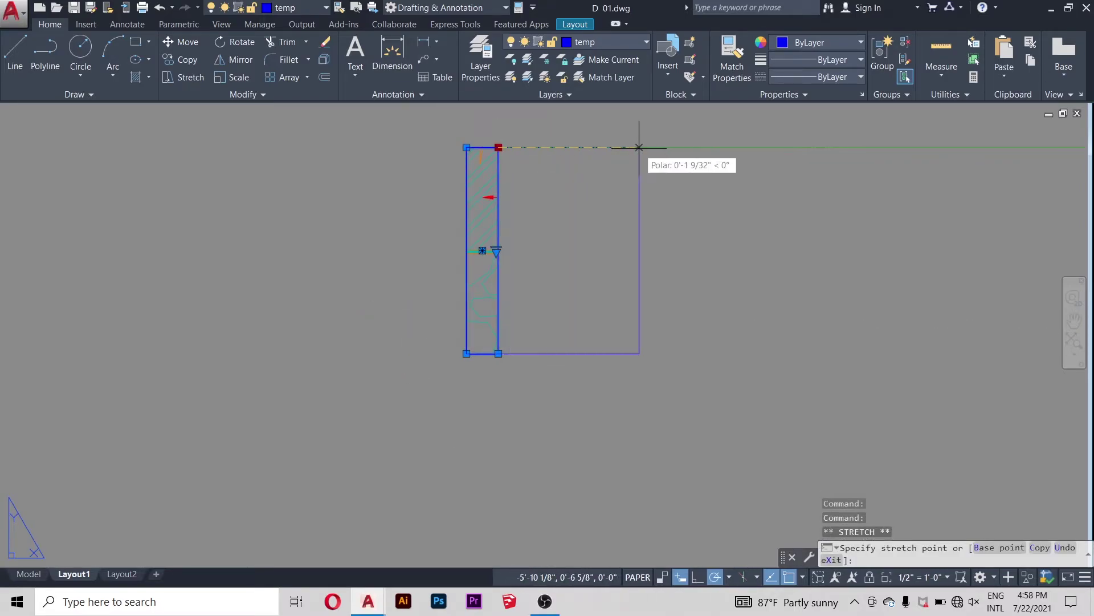
click(641, 150)
scroll(640, 300, down, 4)
scroll(650, 276, up, 2)
scroll(650, 273, up, 2)
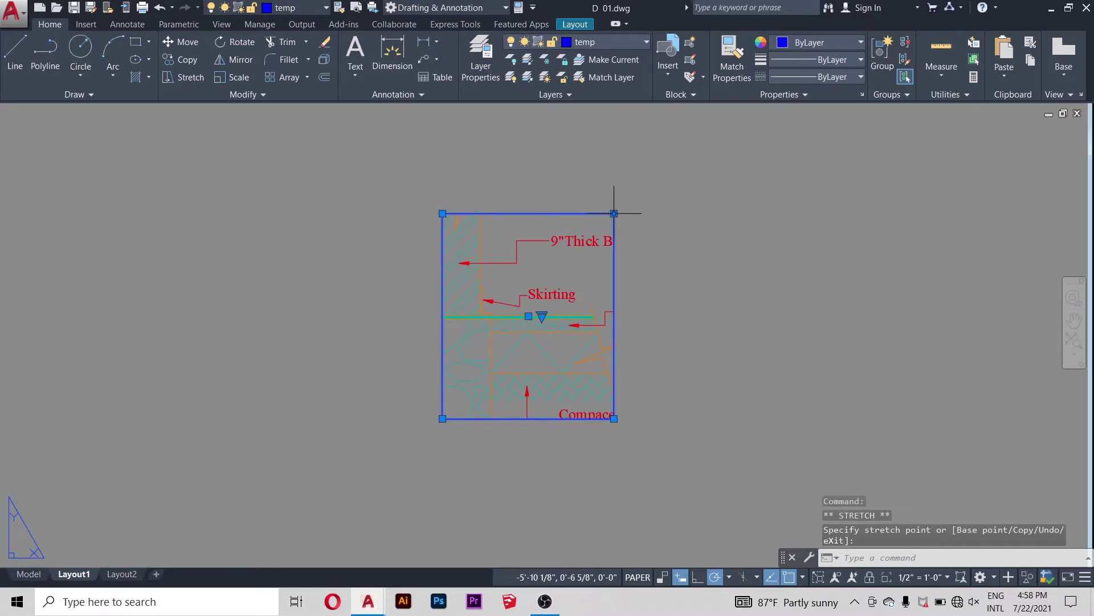
scroll(781, 215, down, 5)
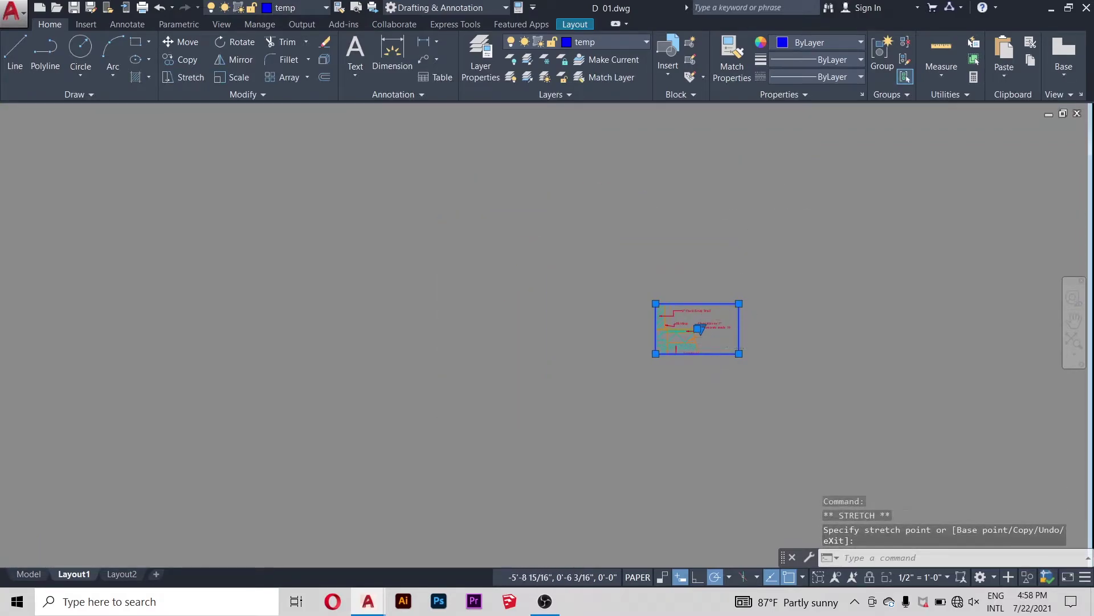
scroll(735, 311, up, 6)
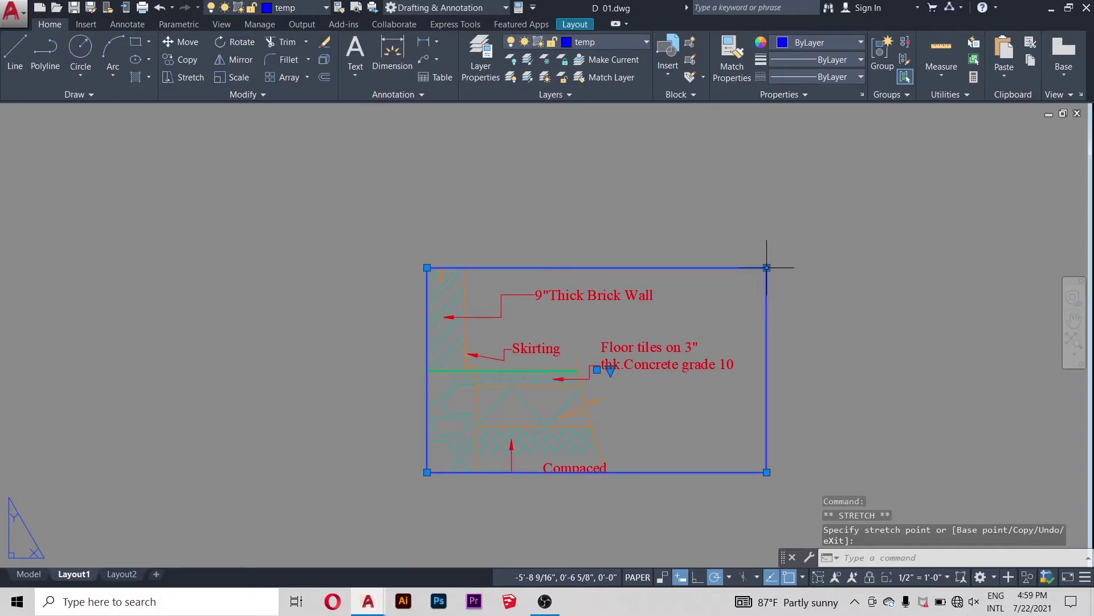
scroll(627, 239, down, 4)
scroll(635, 250, down, 2)
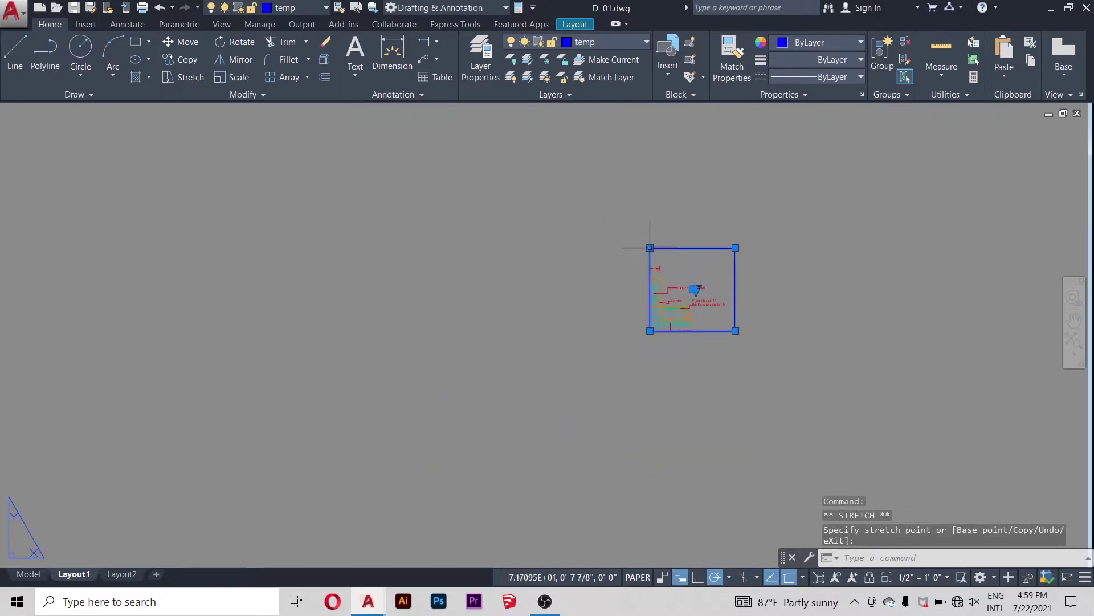
click(330, 234)
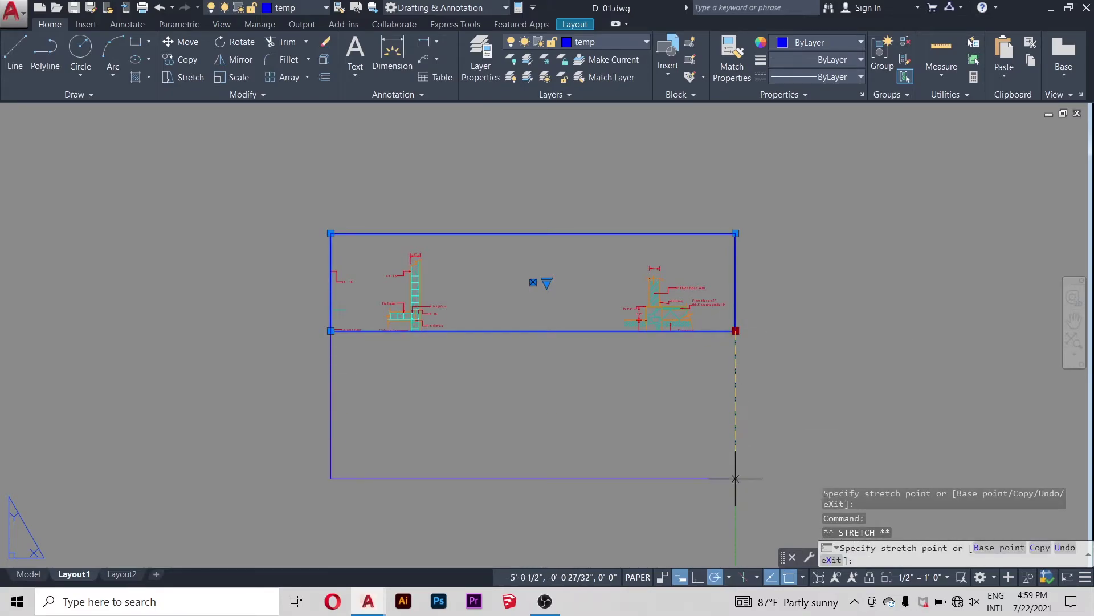
click(735, 478)
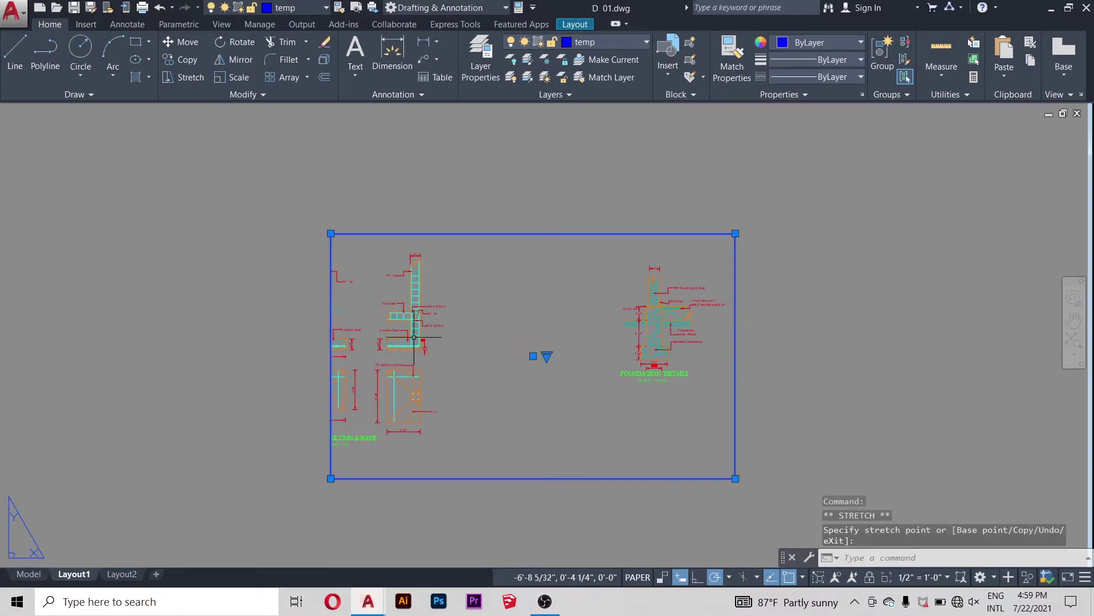
Step: Narrow the viewport to the foundation detail and raise its bottom edge
click(330, 234)
click(568, 244)
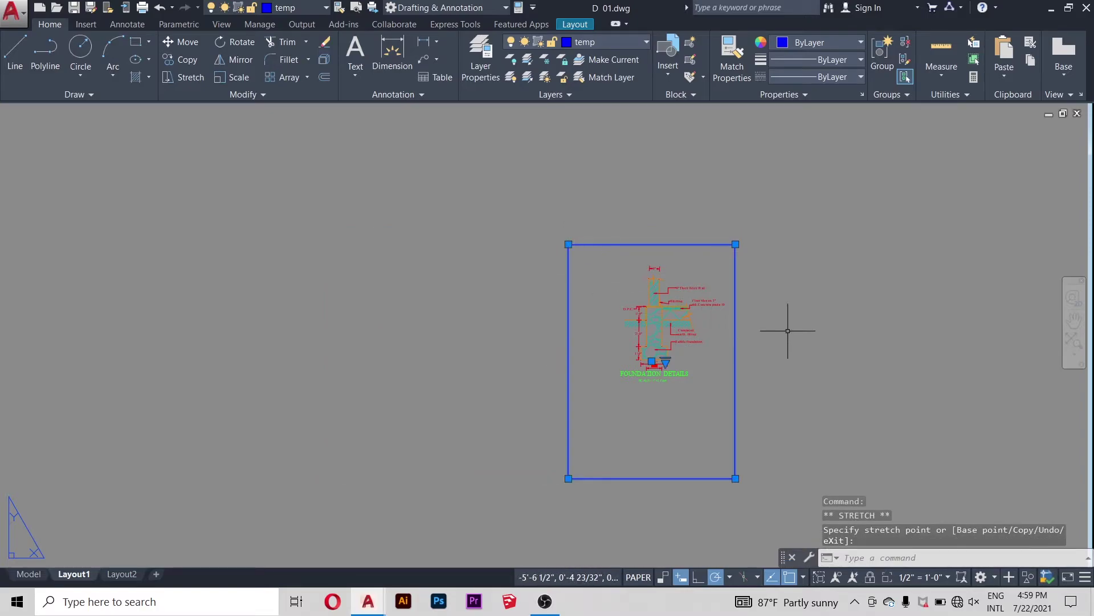
scroll(736, 313, up, 5)
scroll(566, 287, down, 5)
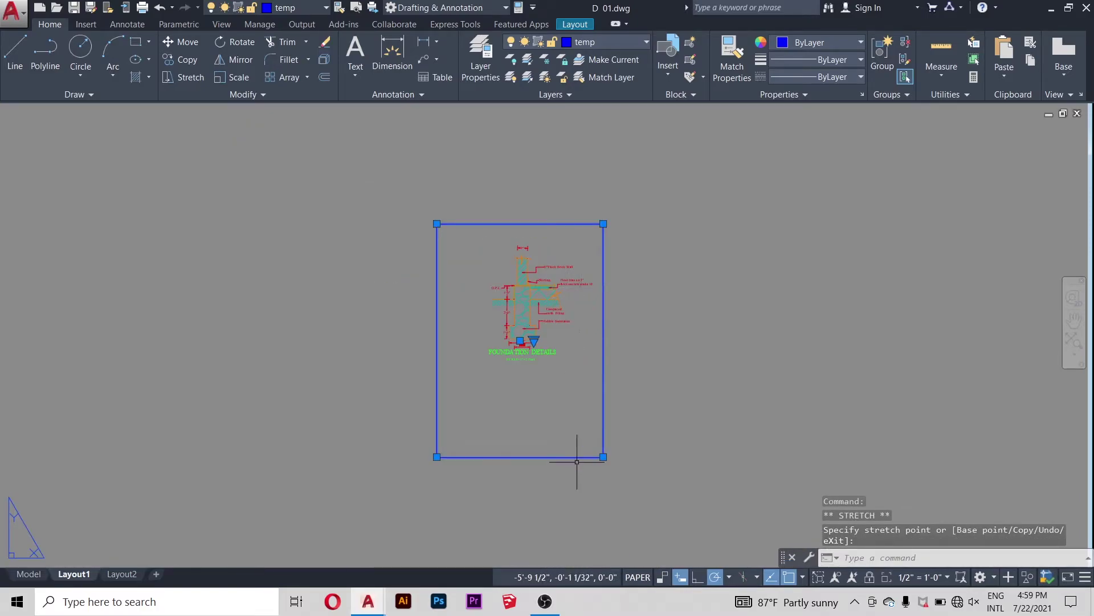
click(603, 456)
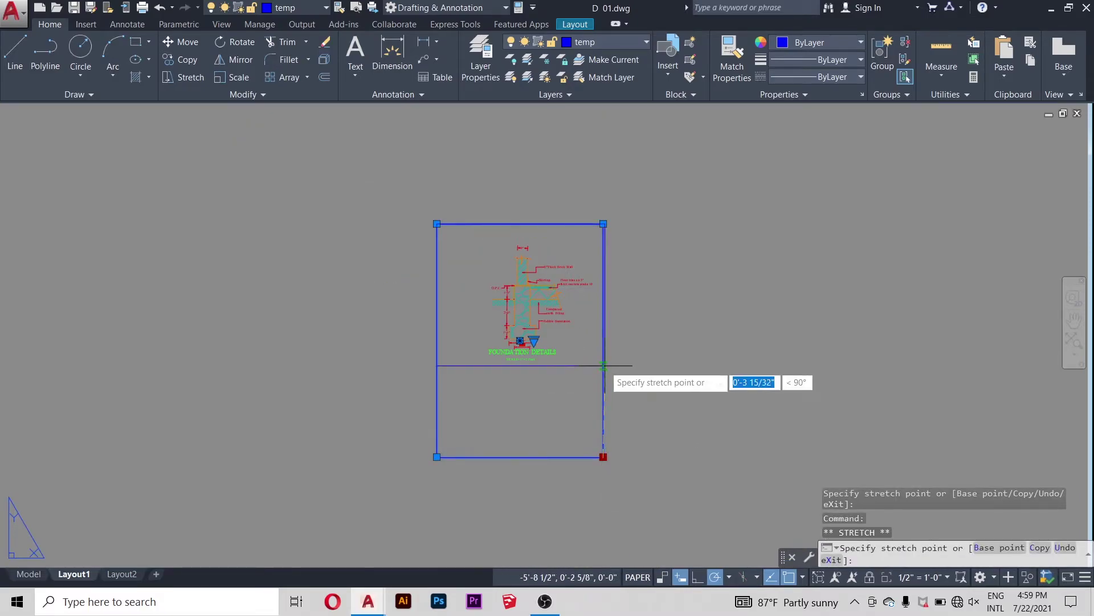
click(603, 378)
scroll(602, 359, up, 4)
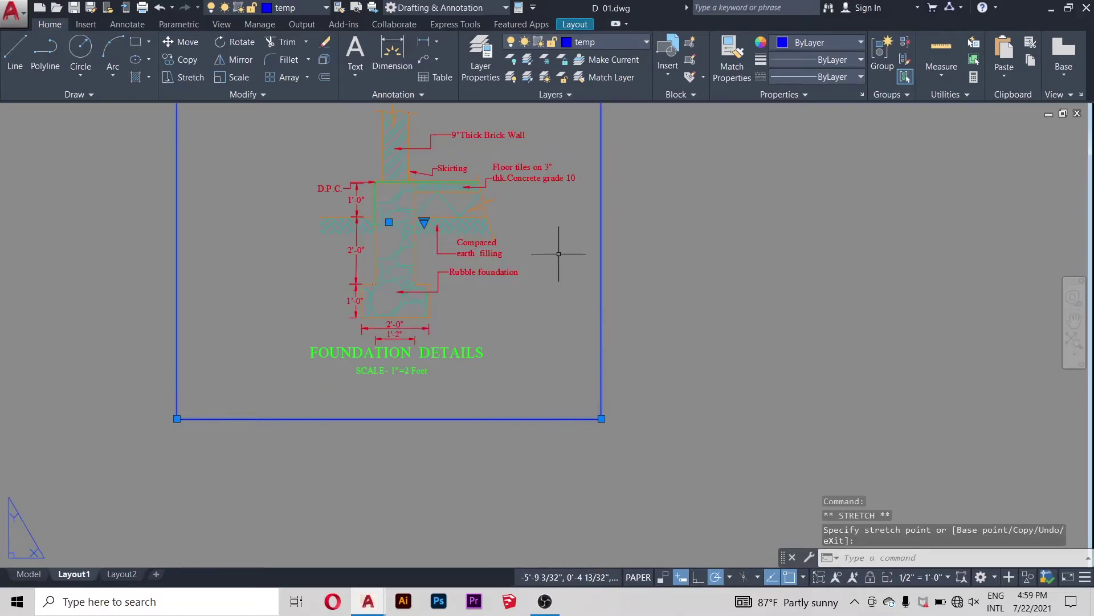
scroll(564, 245, down, 4)
scroll(568, 217, up, 5)
scroll(575, 222, down, 3)
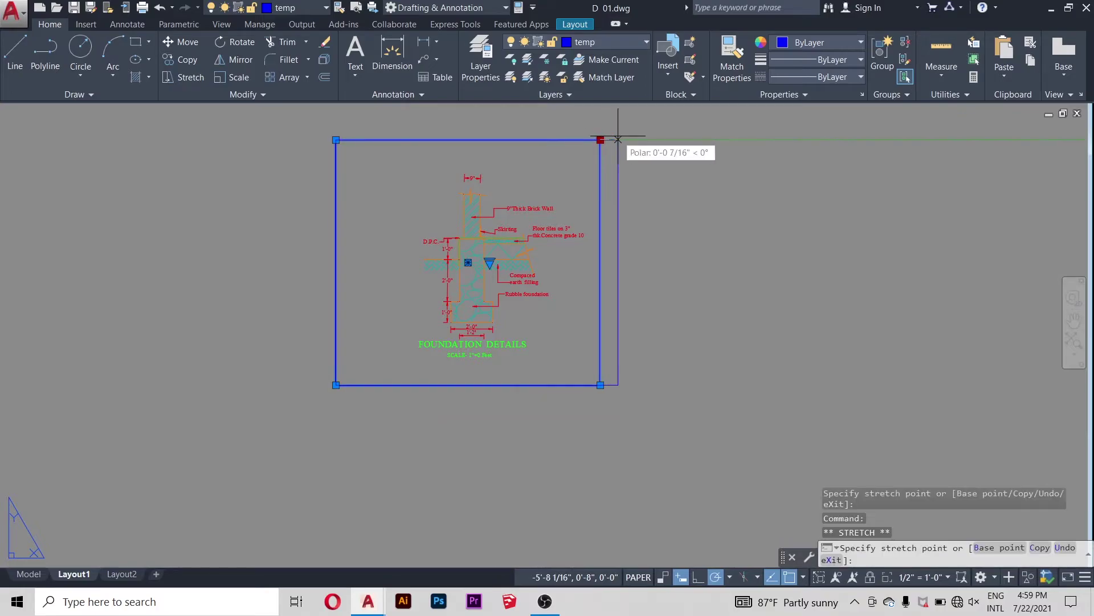
Step: Pull in the right edge to frame only the foundation detail and its scale note
click(564, 138)
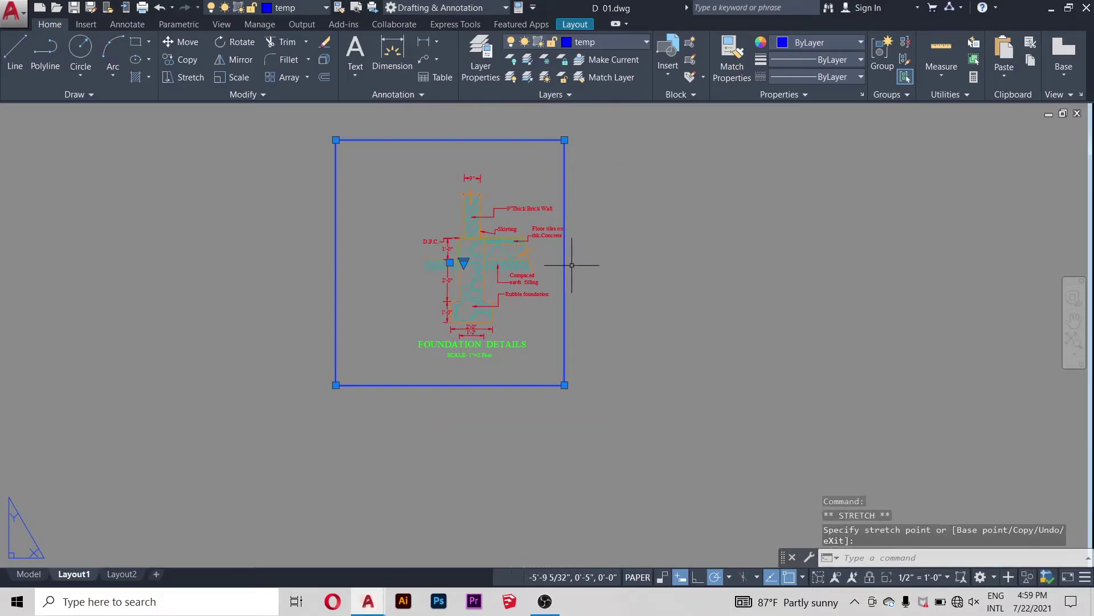
scroll(569, 262, up, 4)
scroll(596, 276, down, 2)
scroll(595, 226, down, 4)
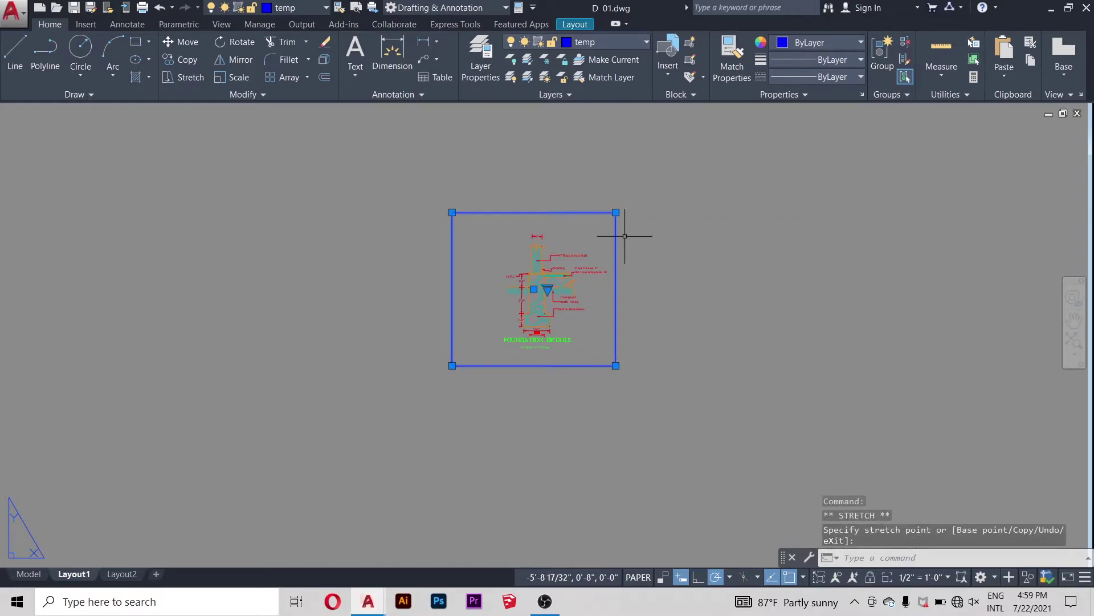
scroll(630, 285, up, 5)
scroll(521, 240, down, 2)
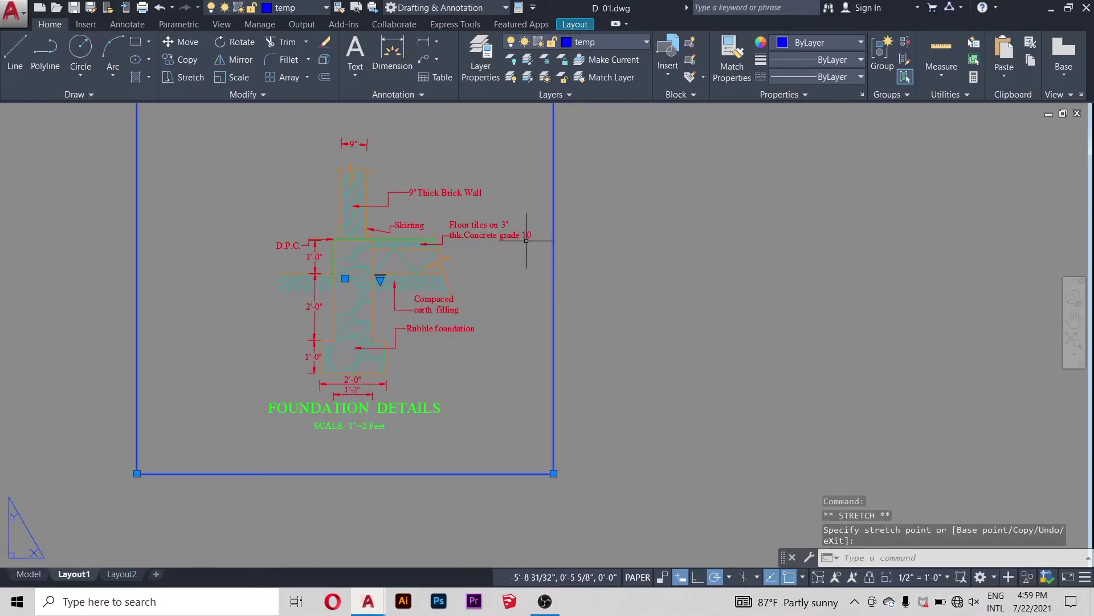
scroll(527, 268, down, 4)
scroll(368, 240, up, 2)
scroll(367, 234, up, 2)
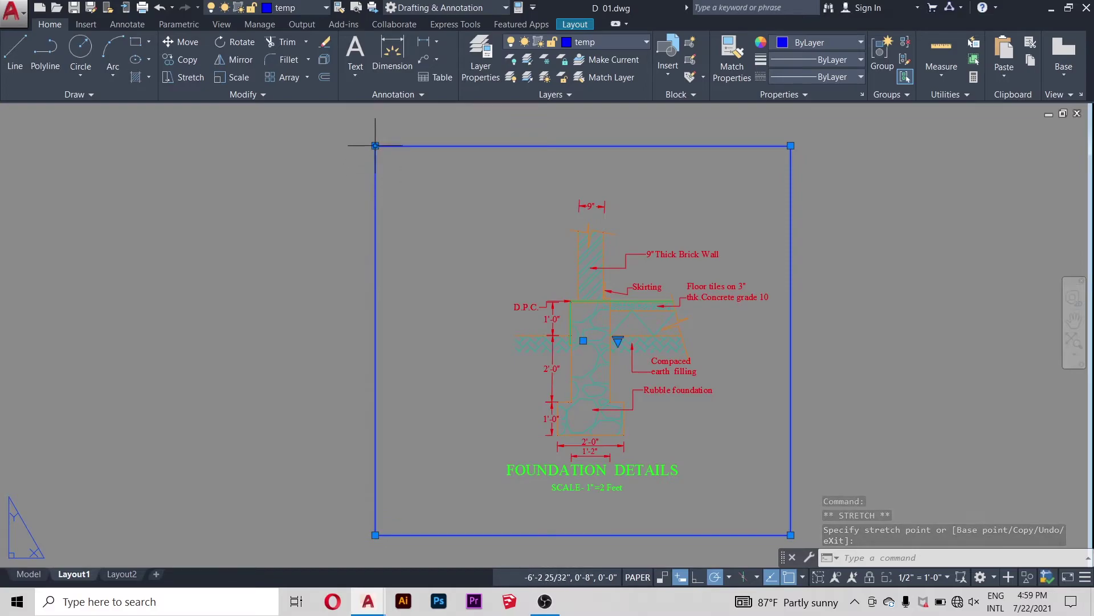
scroll(503, 239, down, 5)
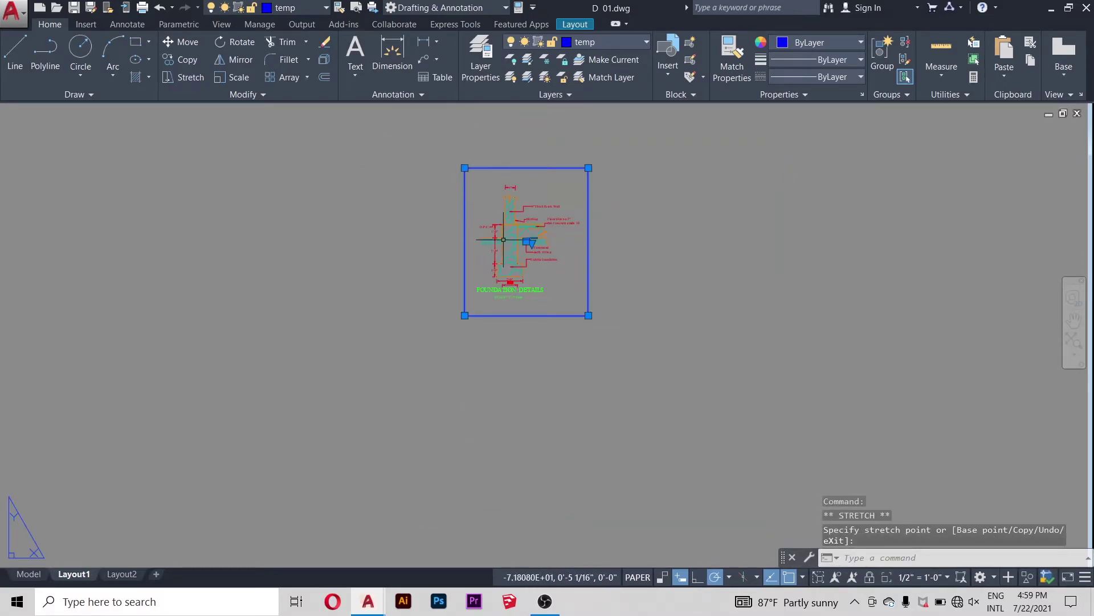
scroll(587, 205, up, 2)
scroll(591, 263, up, 2)
scroll(589, 297, down, 2)
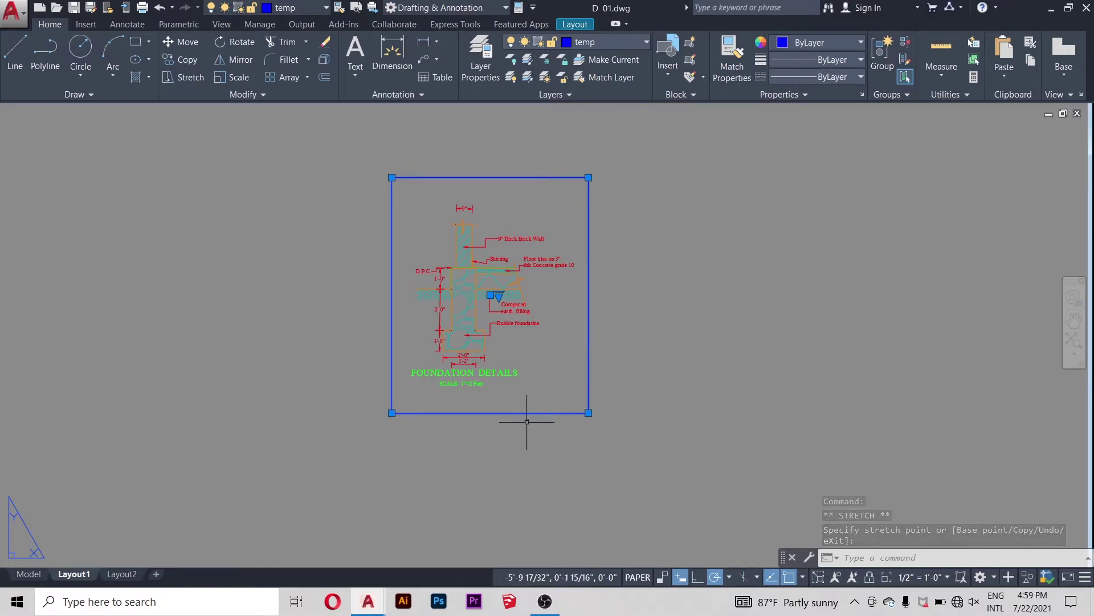
key(Escape)
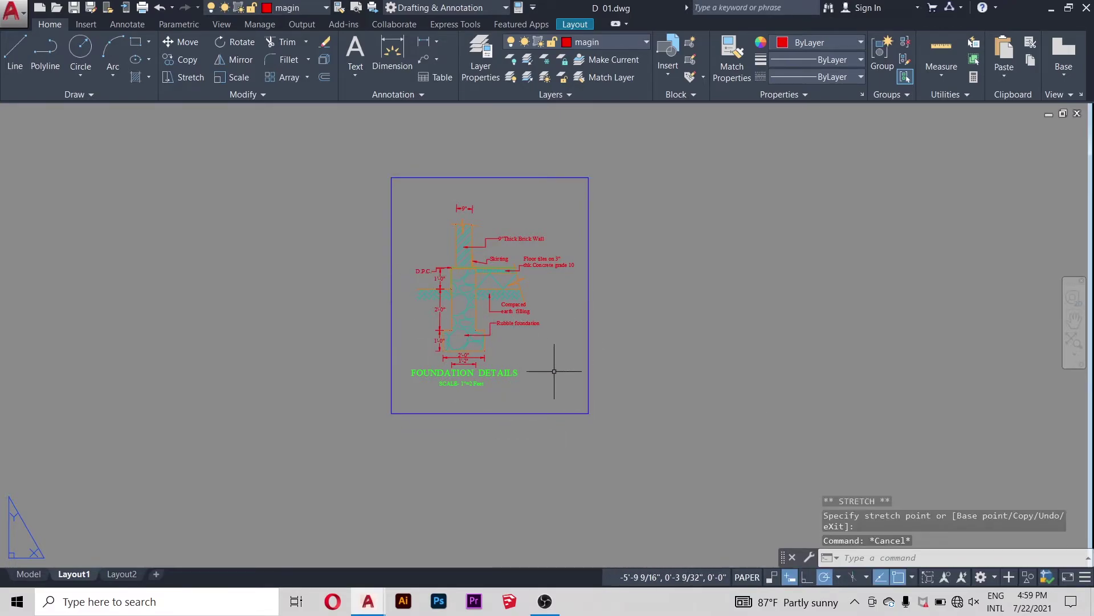
mouse_move(574, 412)
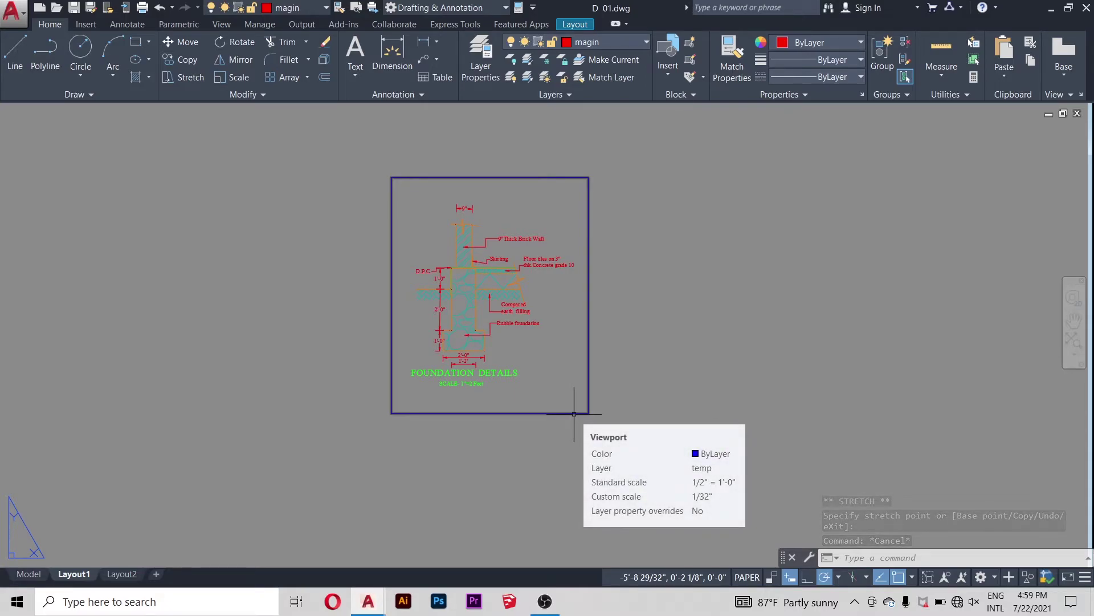
Step: Set the foundation details viewport's Display Locked option to Yes
click(574, 414)
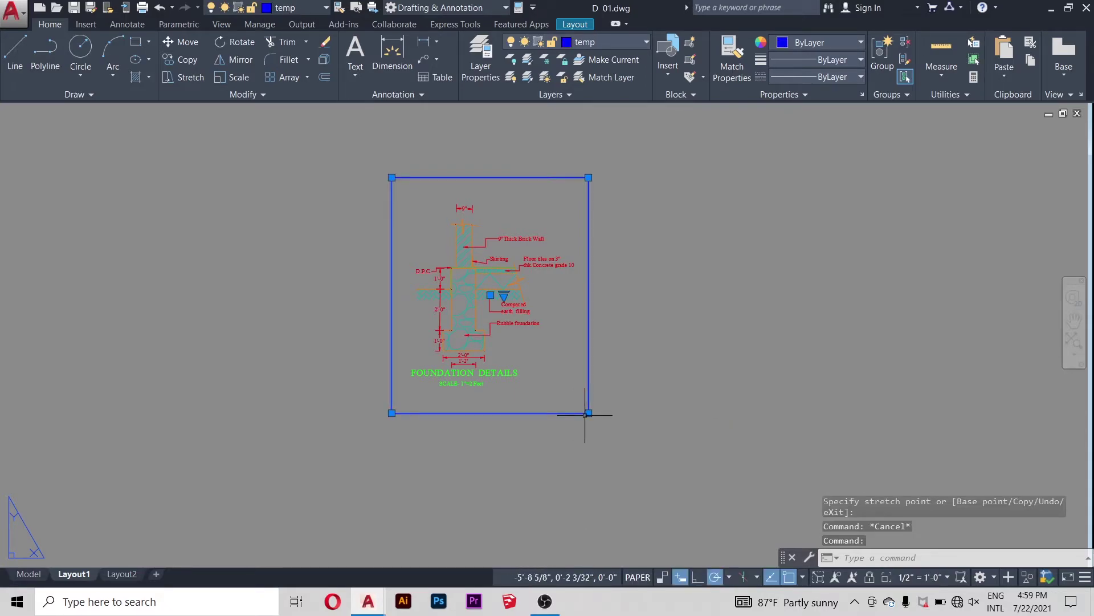
right_click(585, 416)
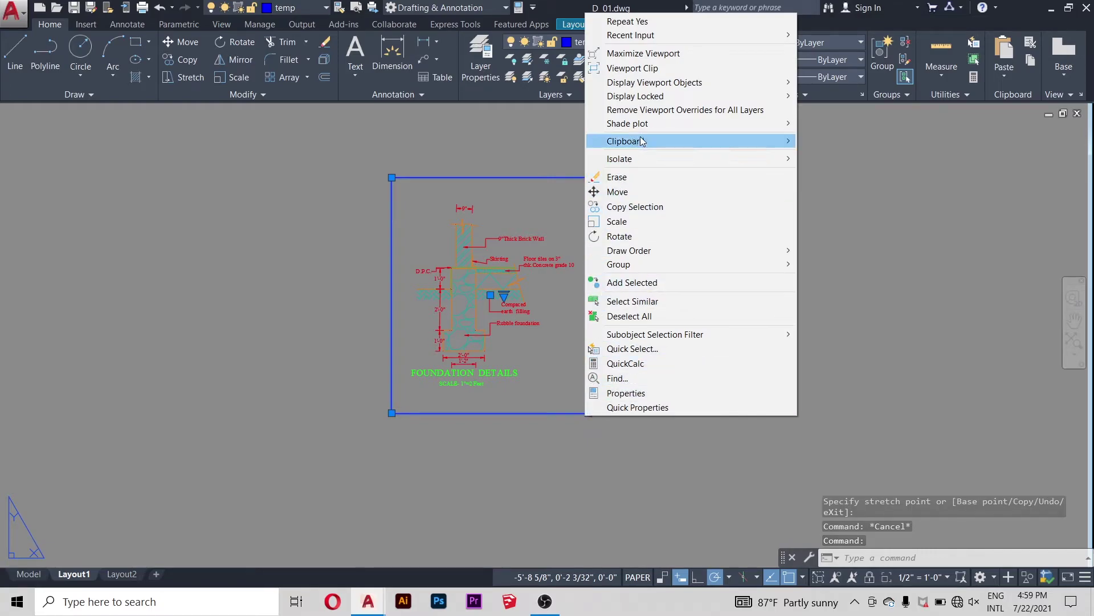
mouse_move(635, 95)
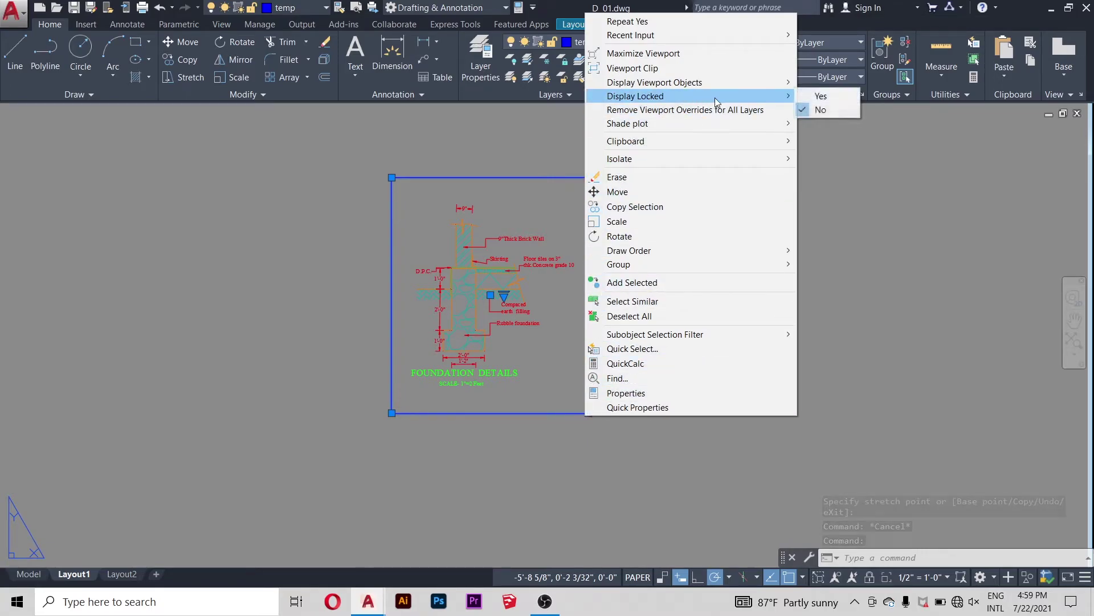
click(802, 97)
Step: Zoom out to view all the layout sheets and viewports
scroll(529, 351, down, 4)
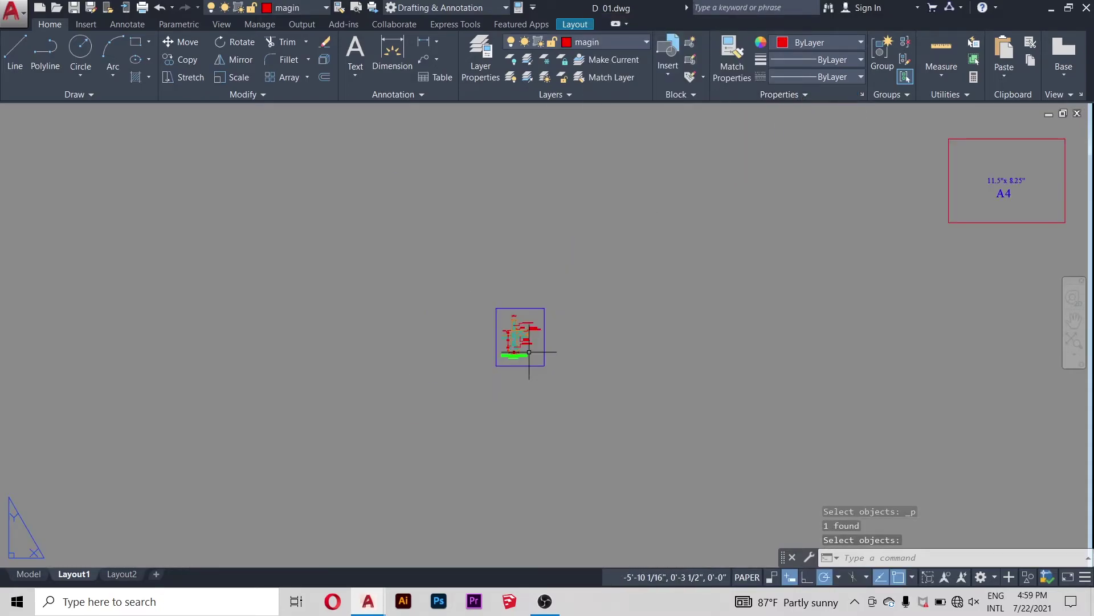
scroll(529, 351, down, 4)
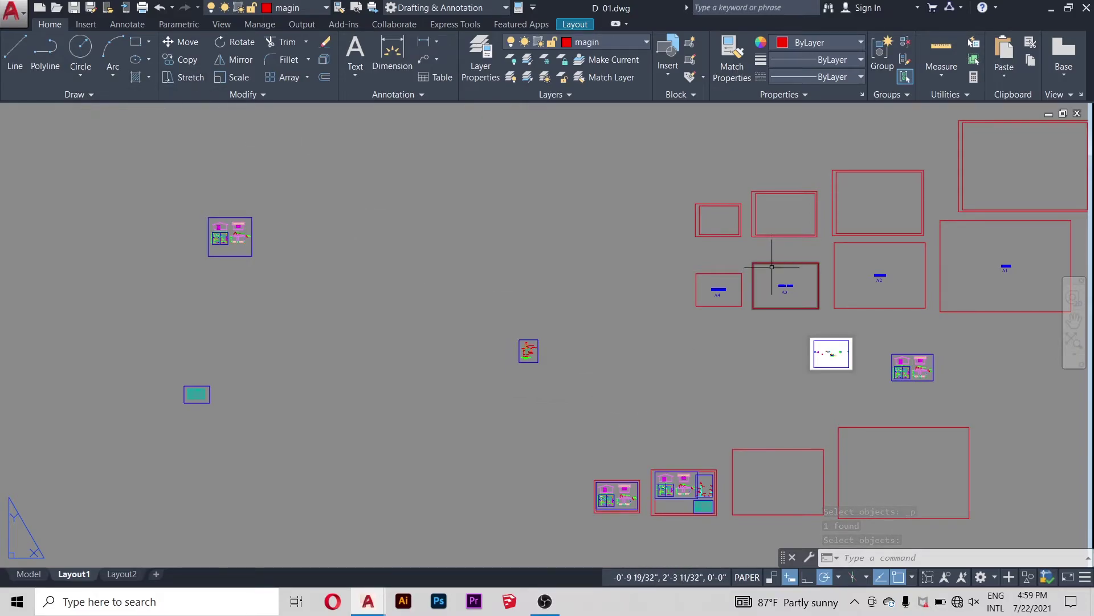
scroll(772, 310, down, 2)
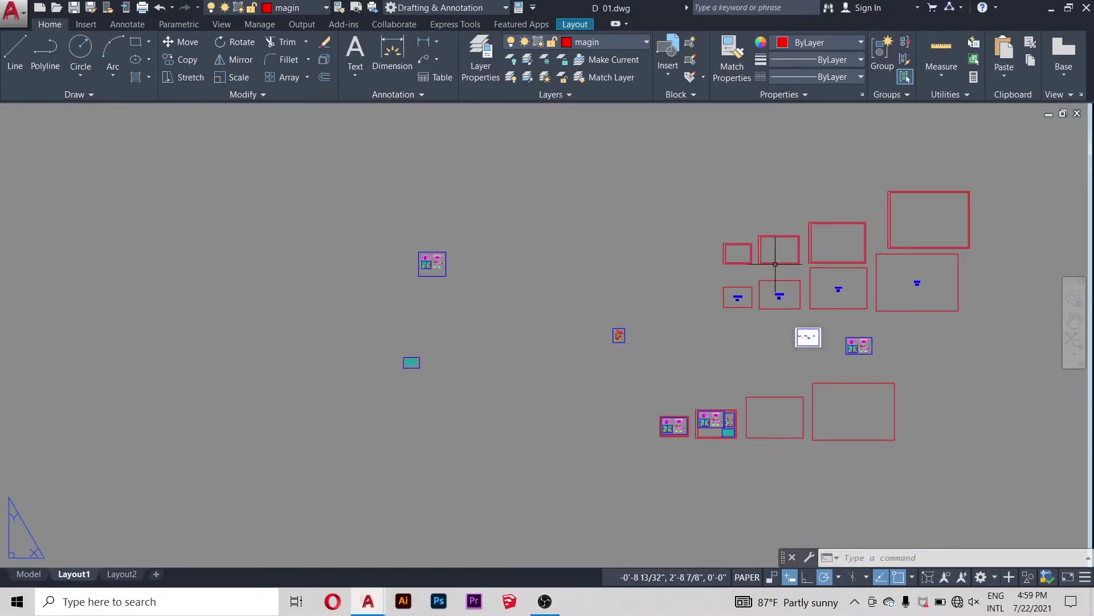
scroll(985, 251, up, 3)
scroll(682, 245, down, 2)
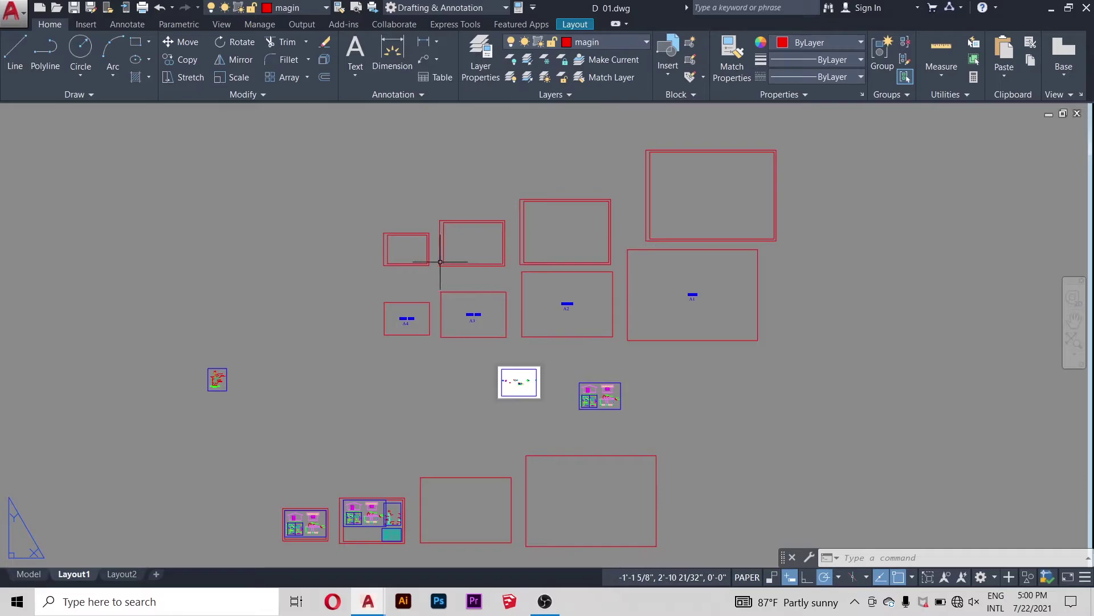
scroll(461, 251, down, 2)
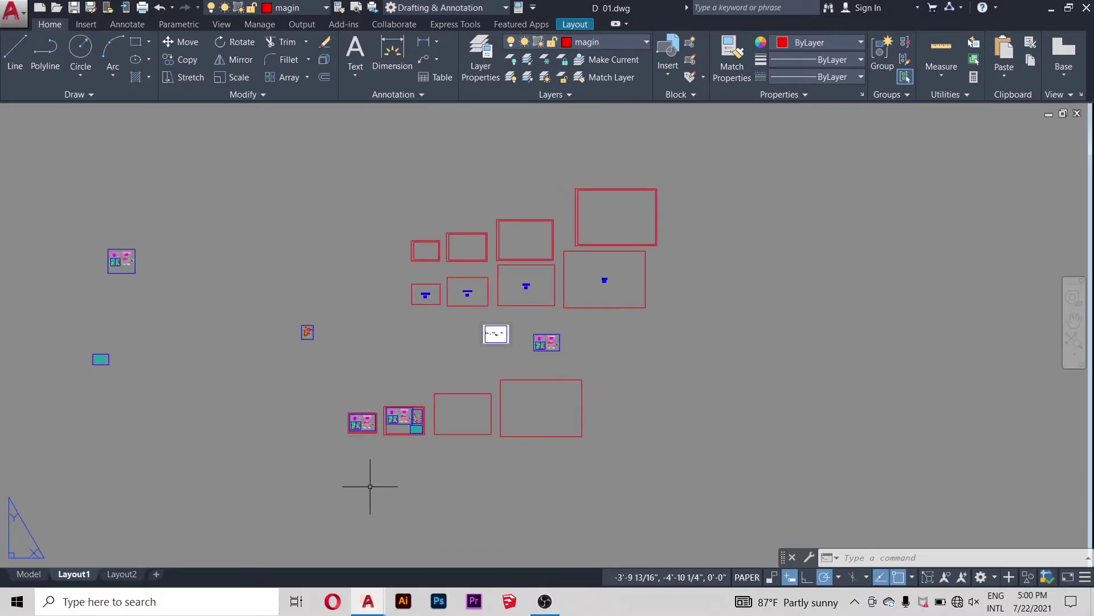
scroll(370, 486, up, 3)
scroll(474, 455, down, 2)
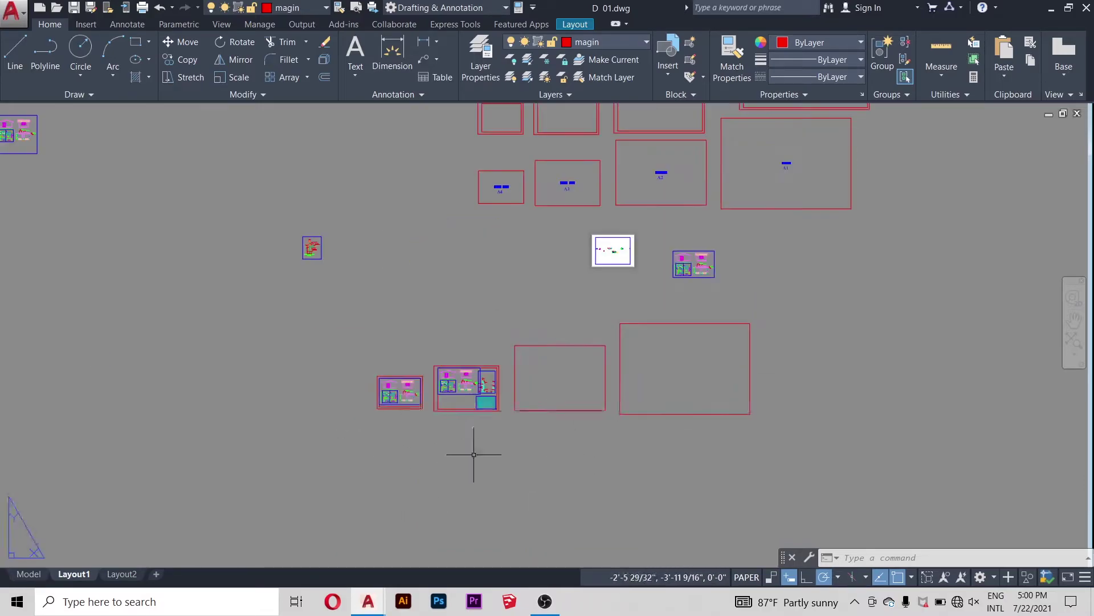
scroll(371, 397, up, 4)
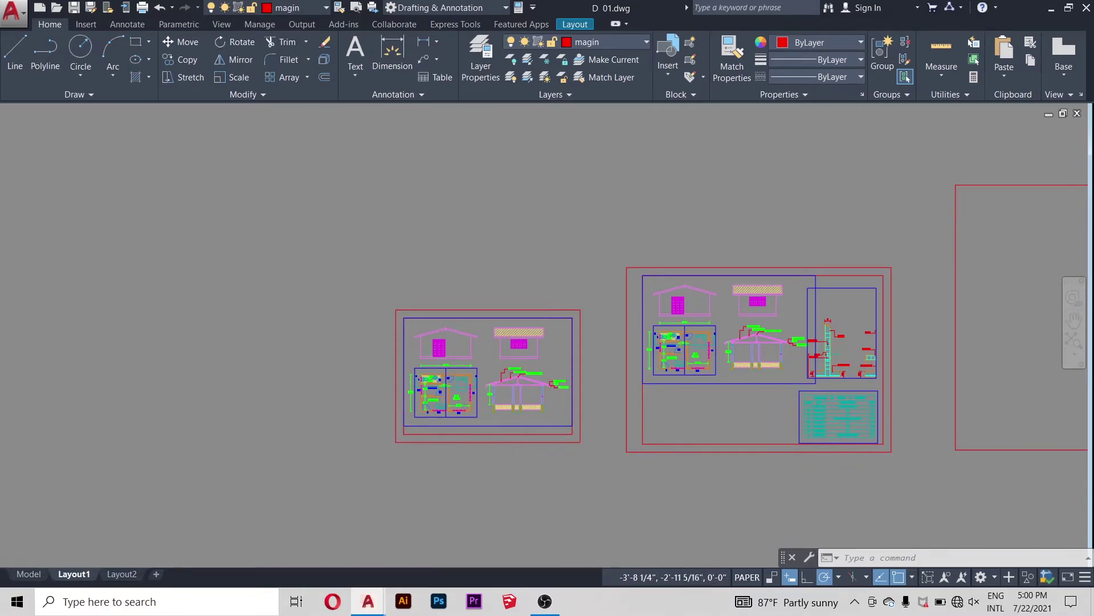
scroll(547, 428, up, 3)
scroll(482, 396, down, 3)
scroll(556, 402, down, 4)
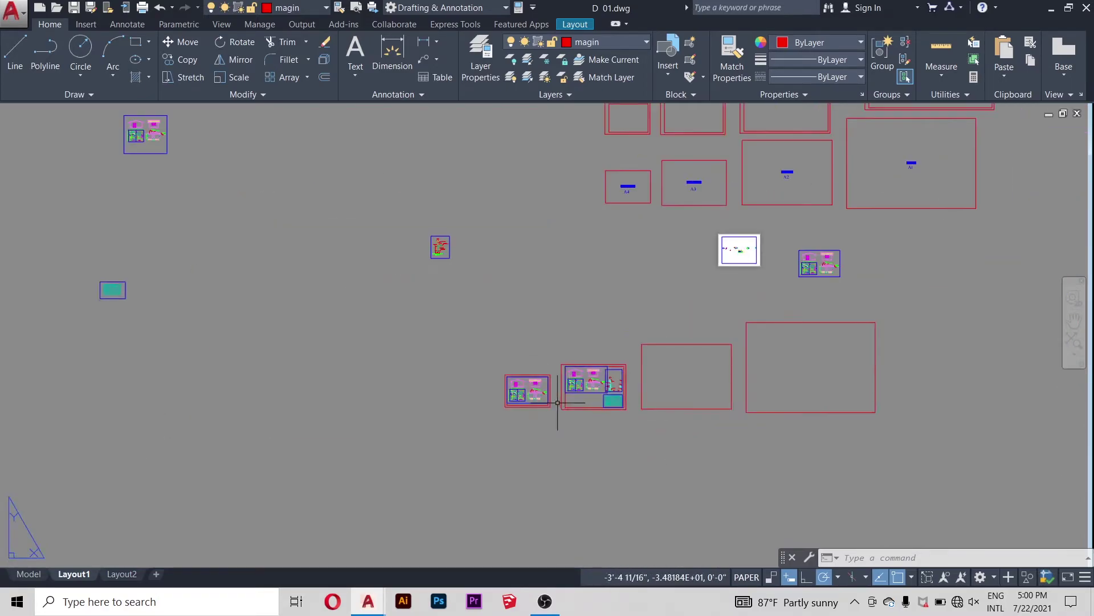
Step: Move the small upper-left viewport down near the other sheets
scroll(280, 231, down, 2)
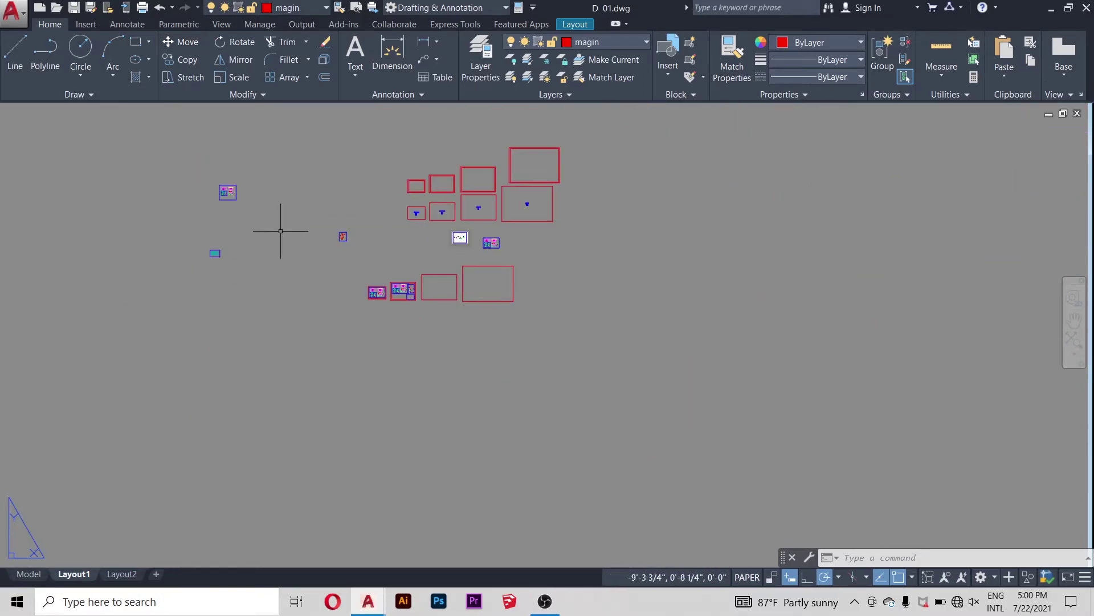
click(179, 43)
scroll(205, 198, up, 2)
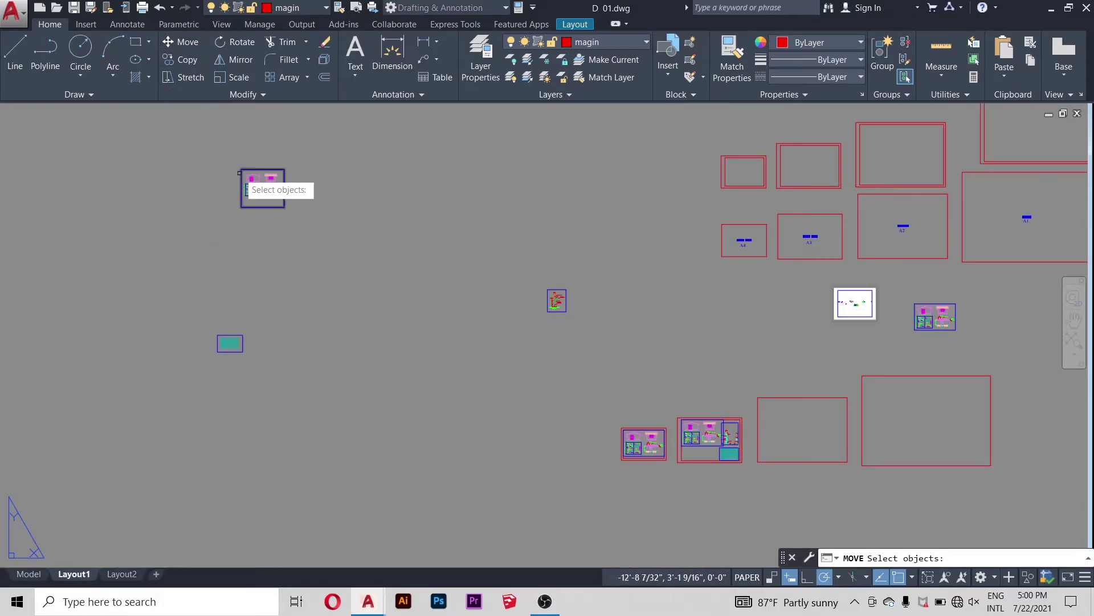
click(251, 182)
key(Return)
click(234, 188)
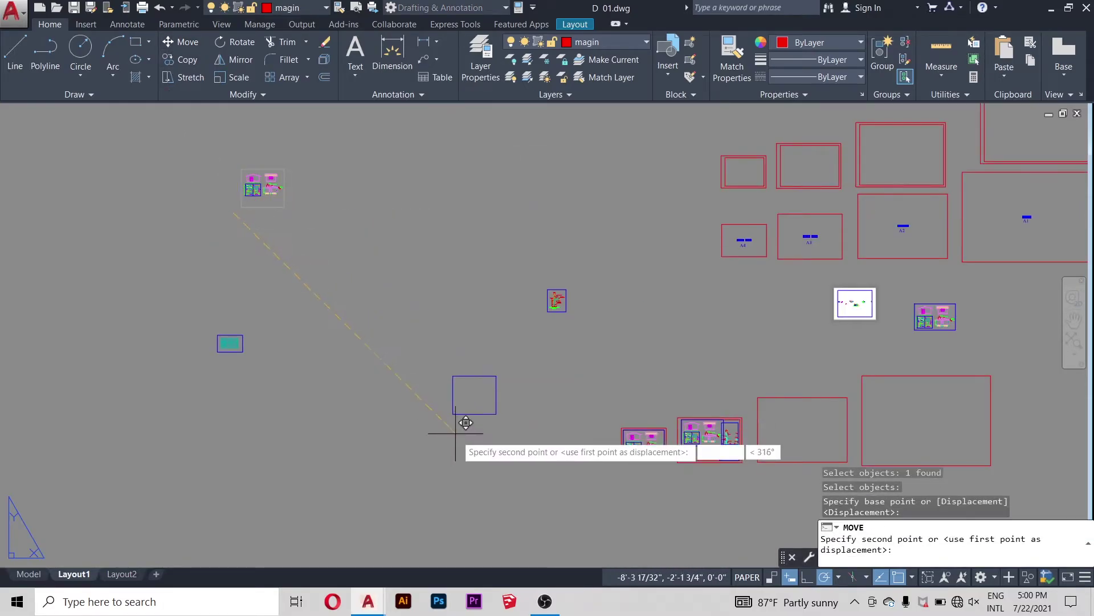
click(462, 430)
Step: Move the teal schedule viewport beside the house-plan viewport
right_click(285, 230)
click(308, 244)
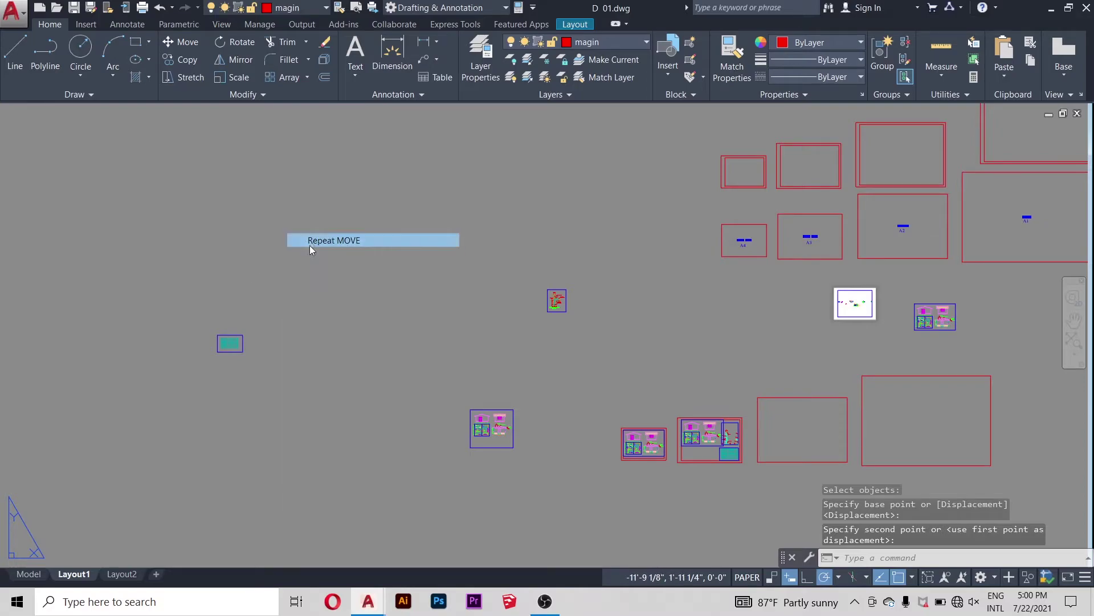
click(264, 313)
click(208, 383)
key(Return)
click(210, 381)
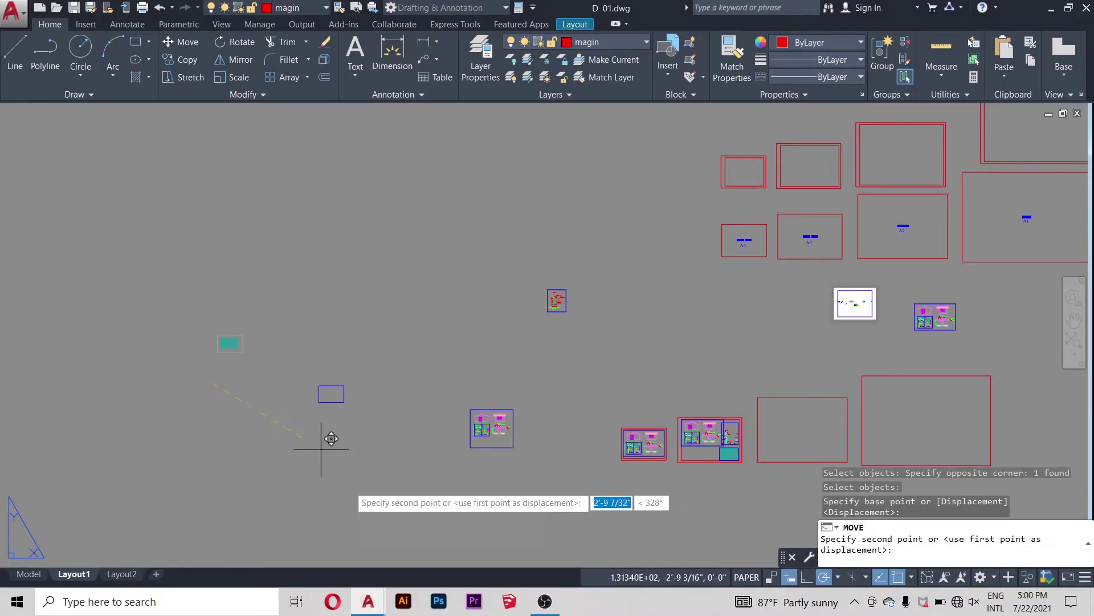
click(542, 460)
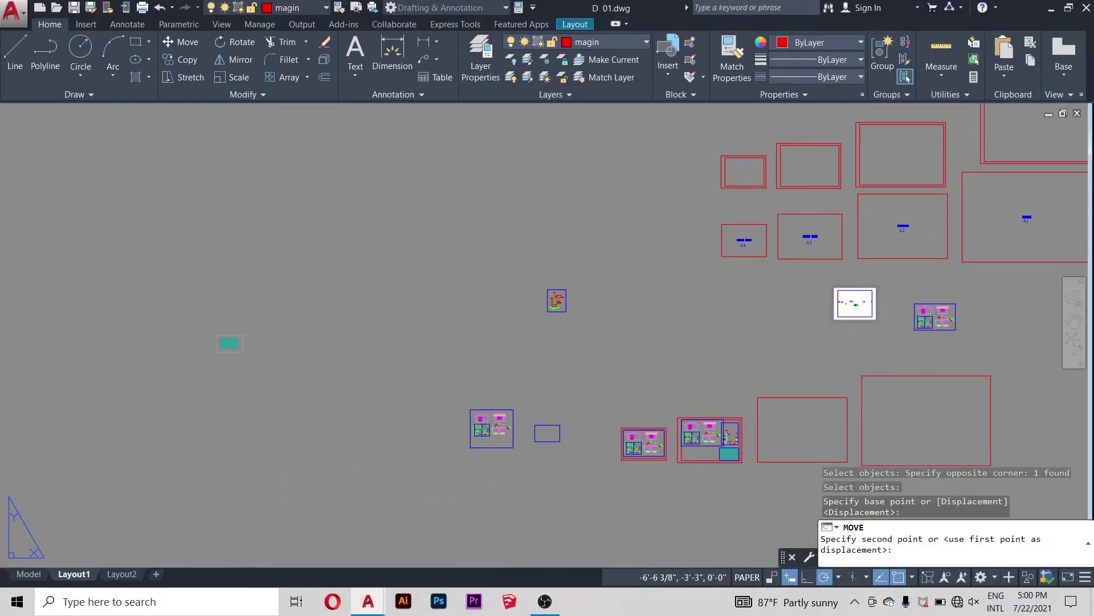
Step: Move the small foundation detail viewport just above the schedule viewport
scroll(576, 456, up, 6)
scroll(549, 486, down, 2)
scroll(546, 333, down, 4)
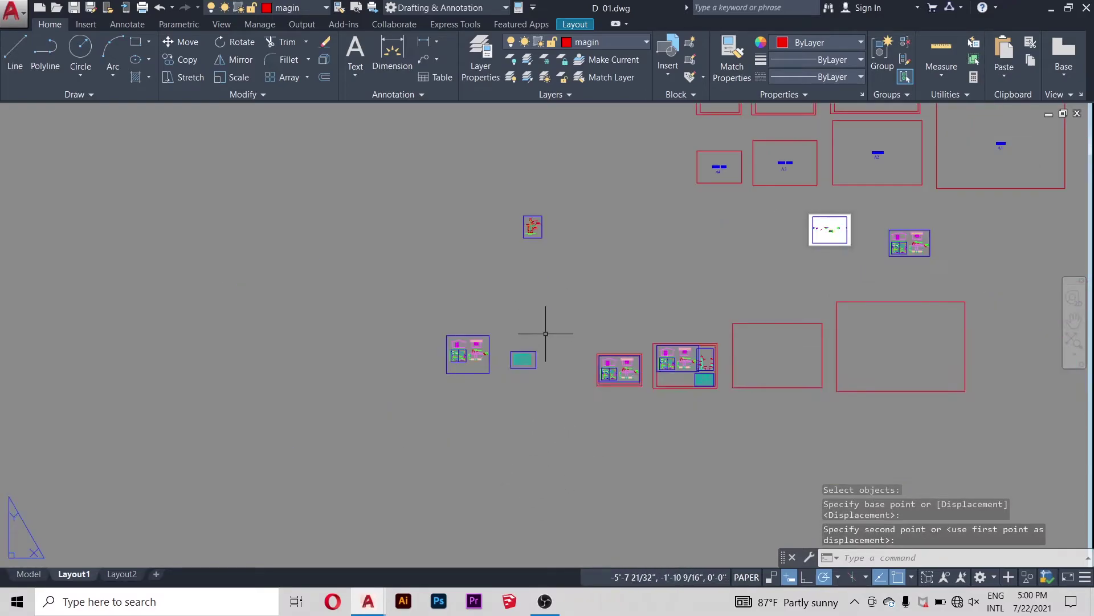
right_click(569, 214)
click(593, 222)
click(542, 228)
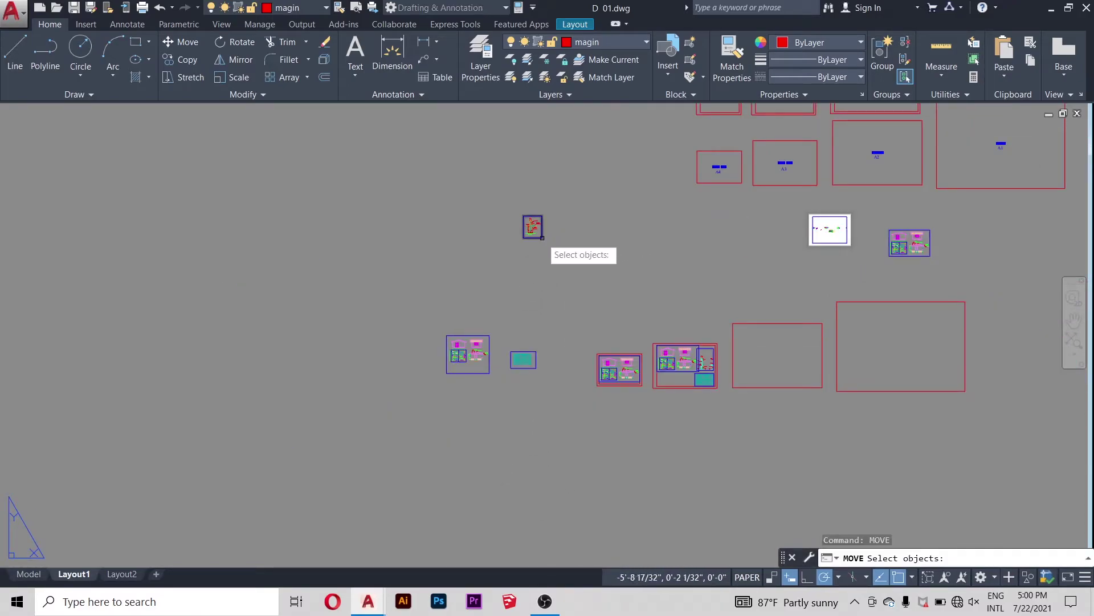
key(Return)
click(542, 252)
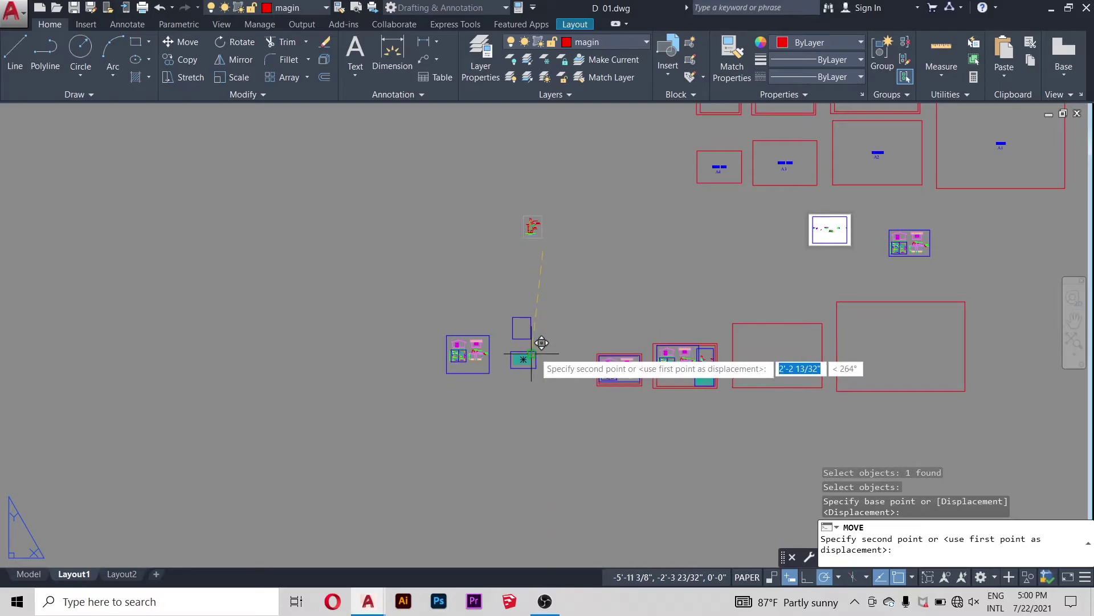
click(546, 340)
scroll(596, 377, up, 5)
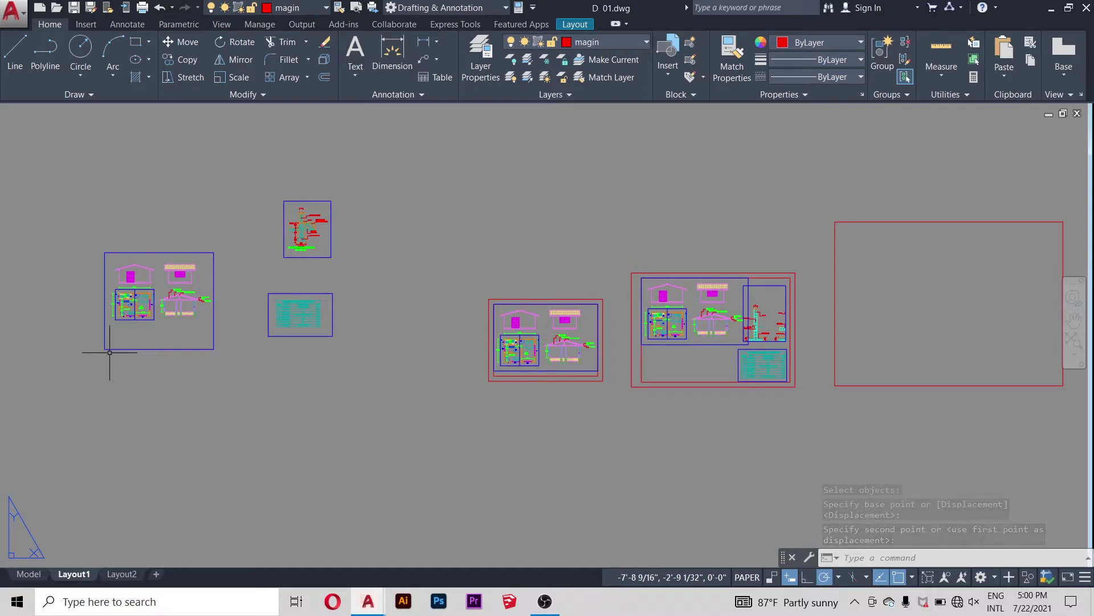
scroll(120, 269, up, 4)
scroll(249, 254, down, 4)
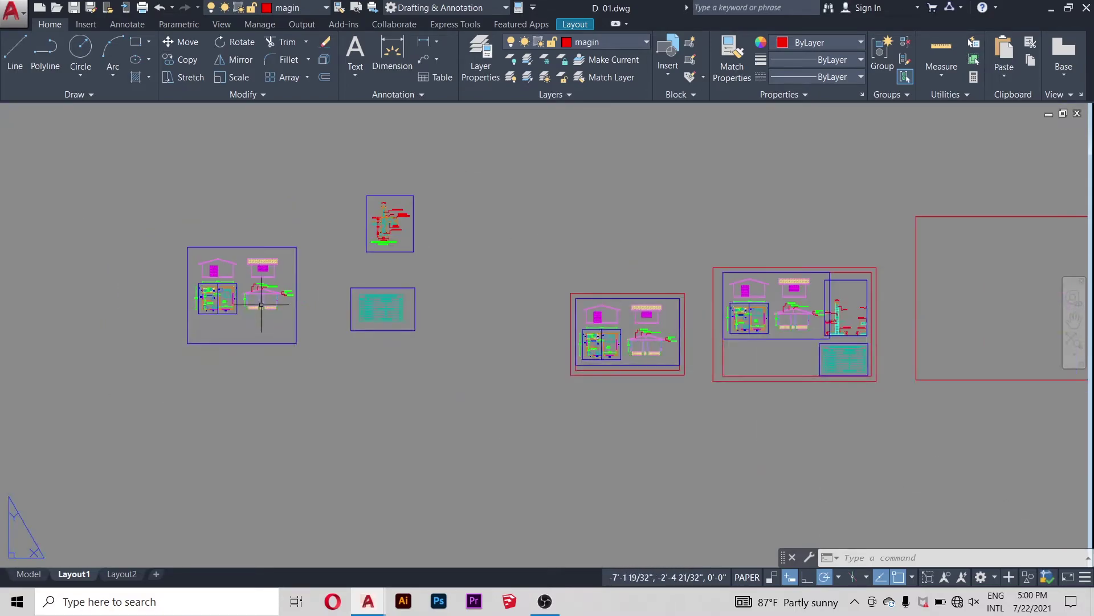
scroll(250, 311, down, 2)
scroll(527, 331, up, 4)
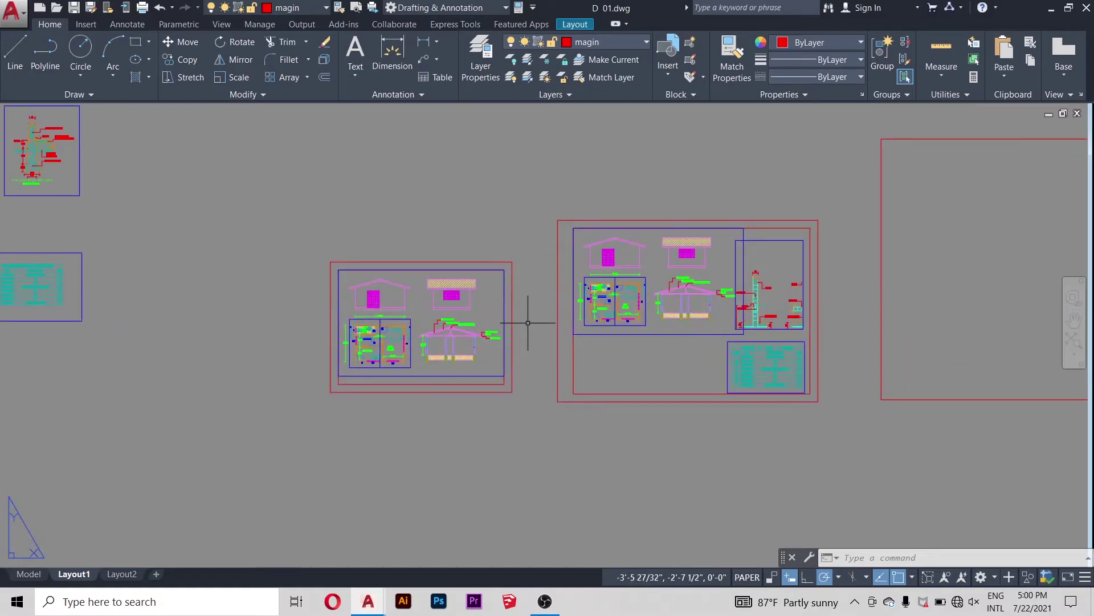
scroll(530, 317, up, 2)
scroll(466, 302, down, 2)
scroll(470, 321, down, 2)
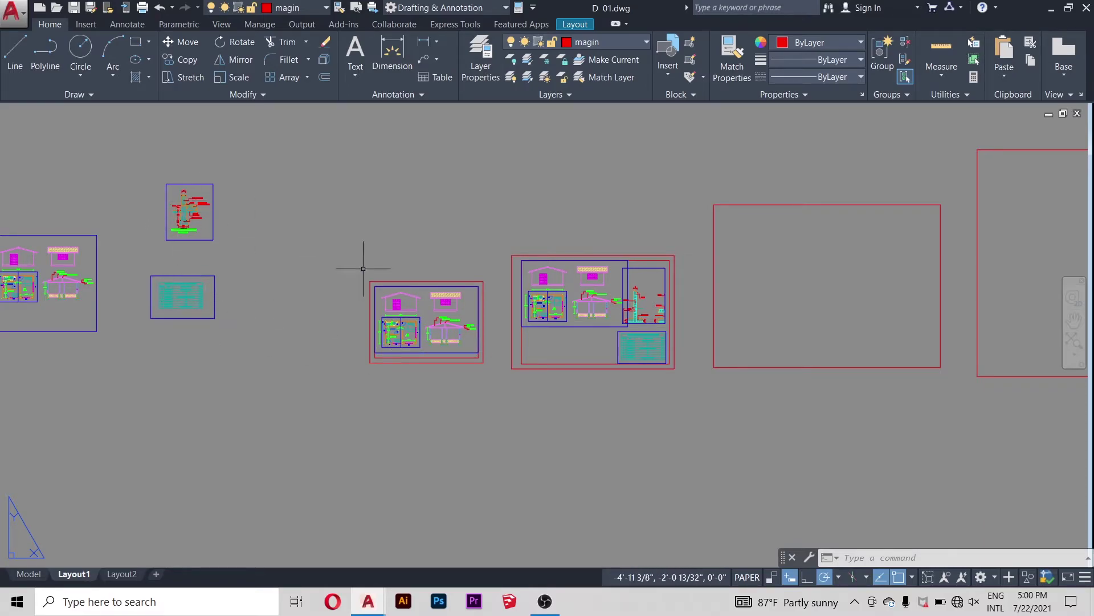
scroll(495, 339, up, 4)
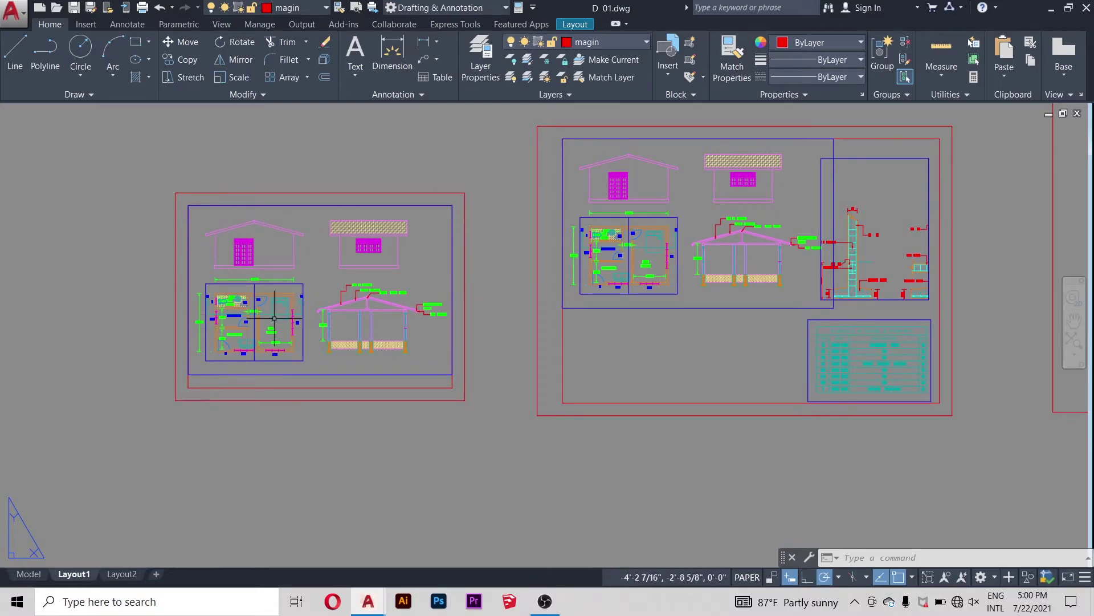
scroll(274, 318, down, 4)
scroll(490, 374, down, 4)
scroll(570, 130, up, 6)
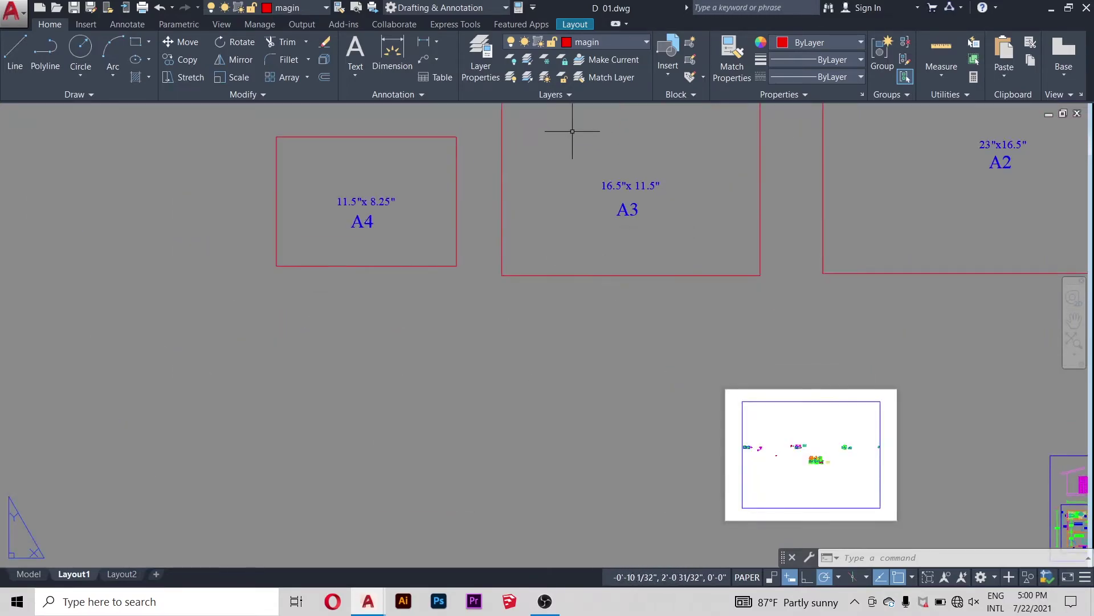
scroll(598, 227, down, 2)
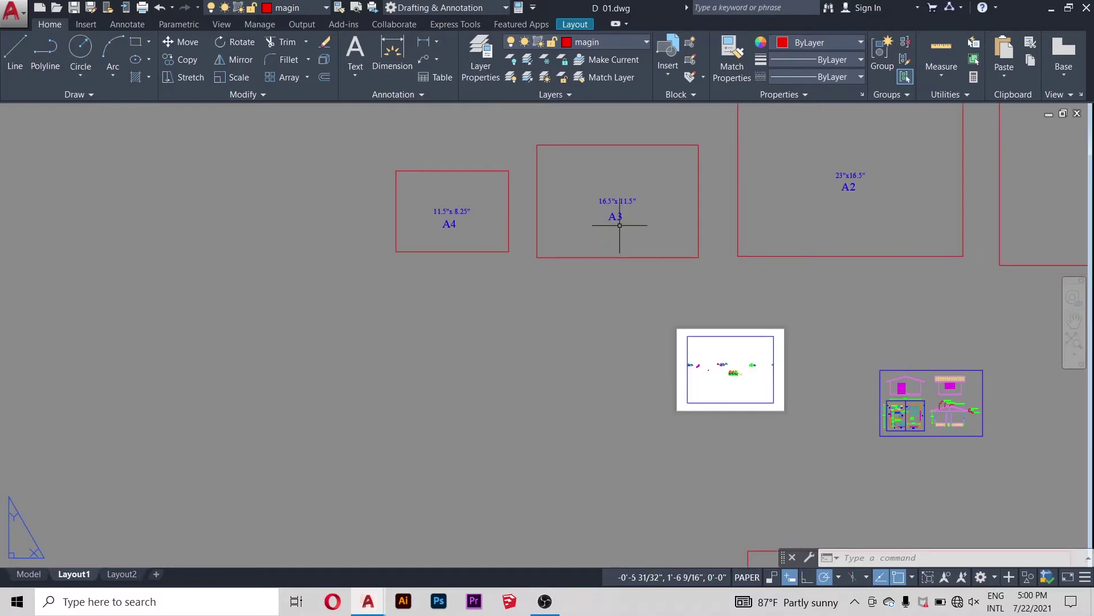
scroll(620, 226, up, 4)
scroll(607, 238, down, 2)
scroll(550, 228, down, 2)
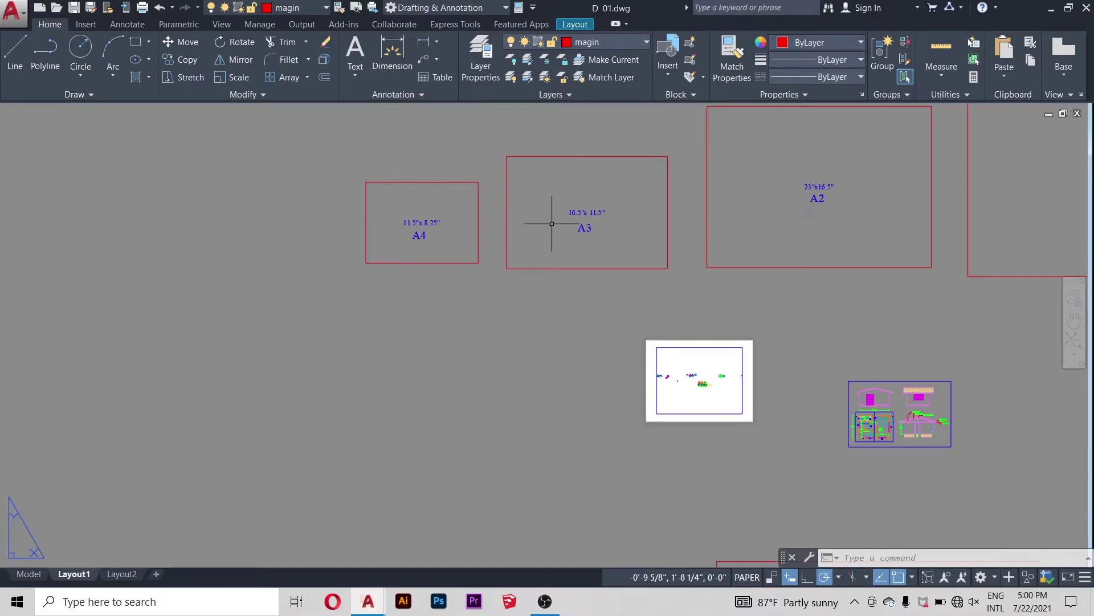
scroll(552, 224, down, 4)
scroll(486, 454, up, 5)
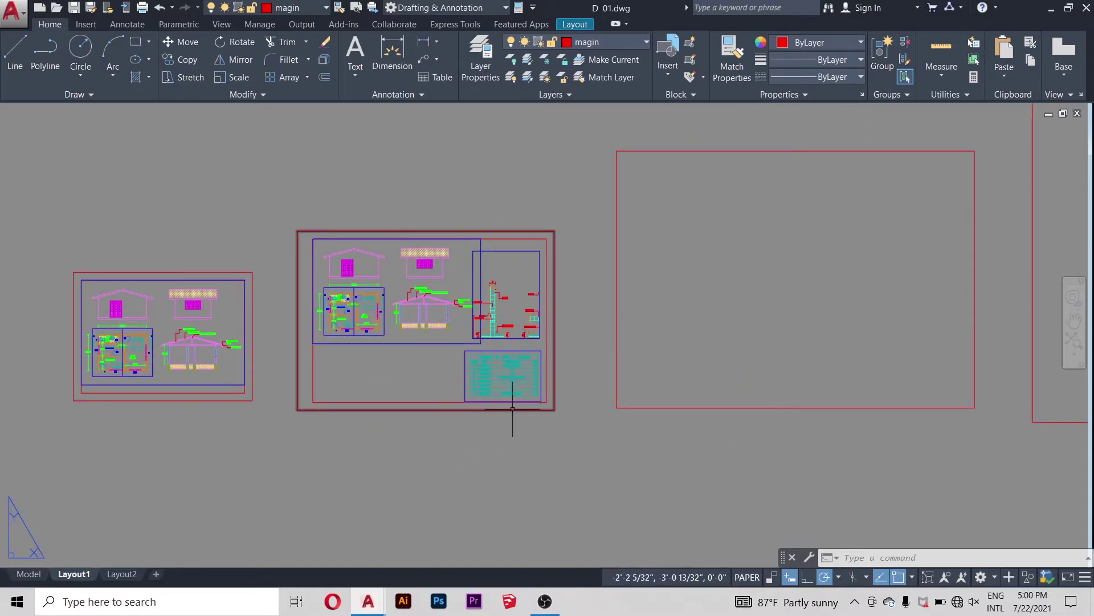
scroll(511, 404, down, 4)
scroll(518, 392, down, 4)
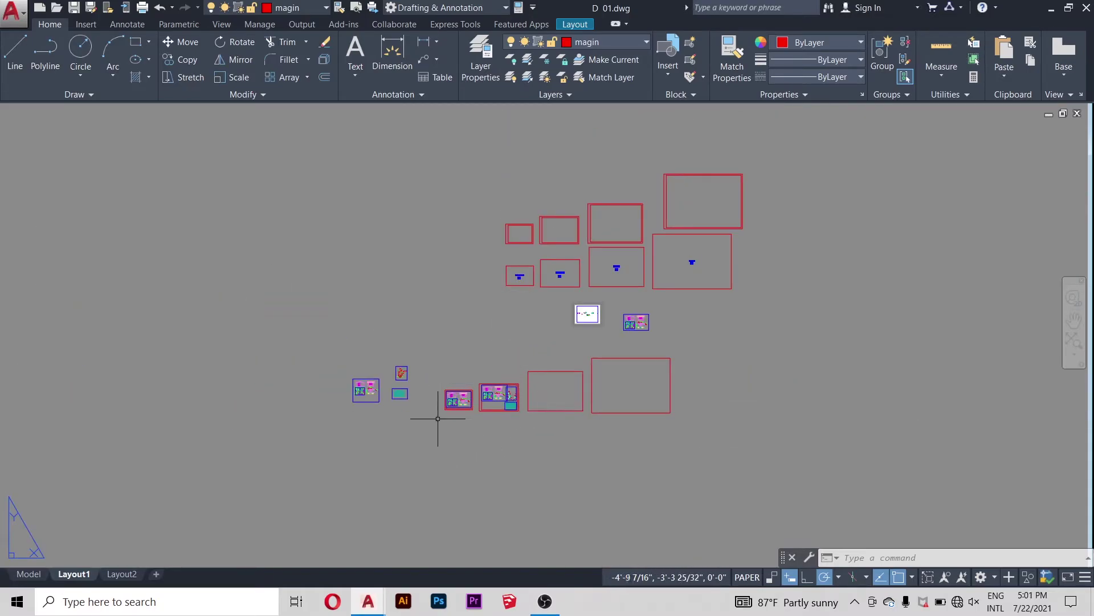
scroll(438, 419, up, 5)
scroll(453, 402, up, 2)
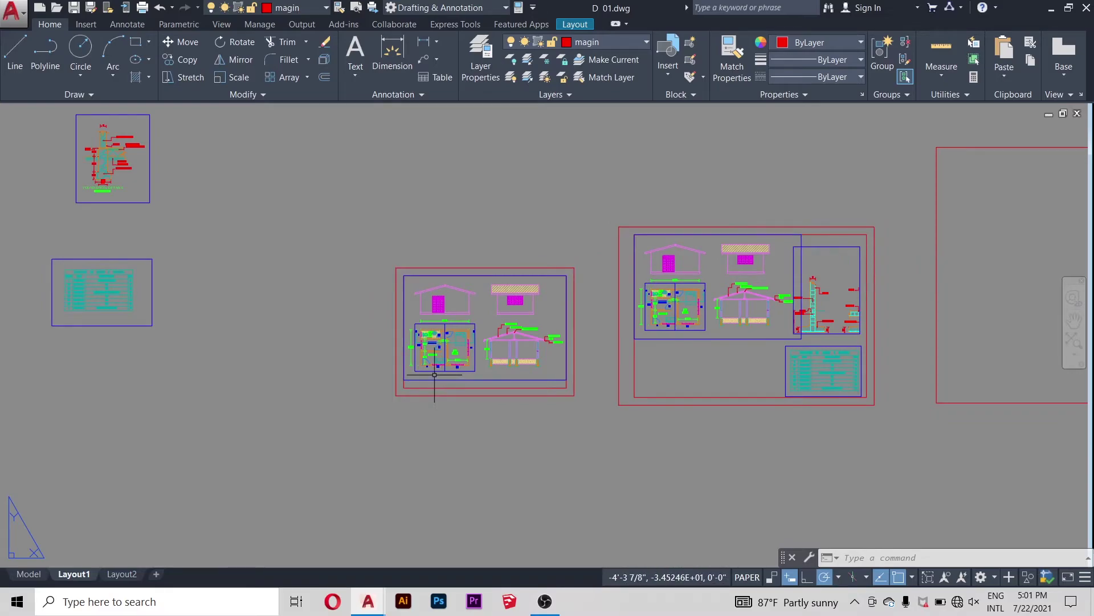
scroll(444, 379, down, 4)
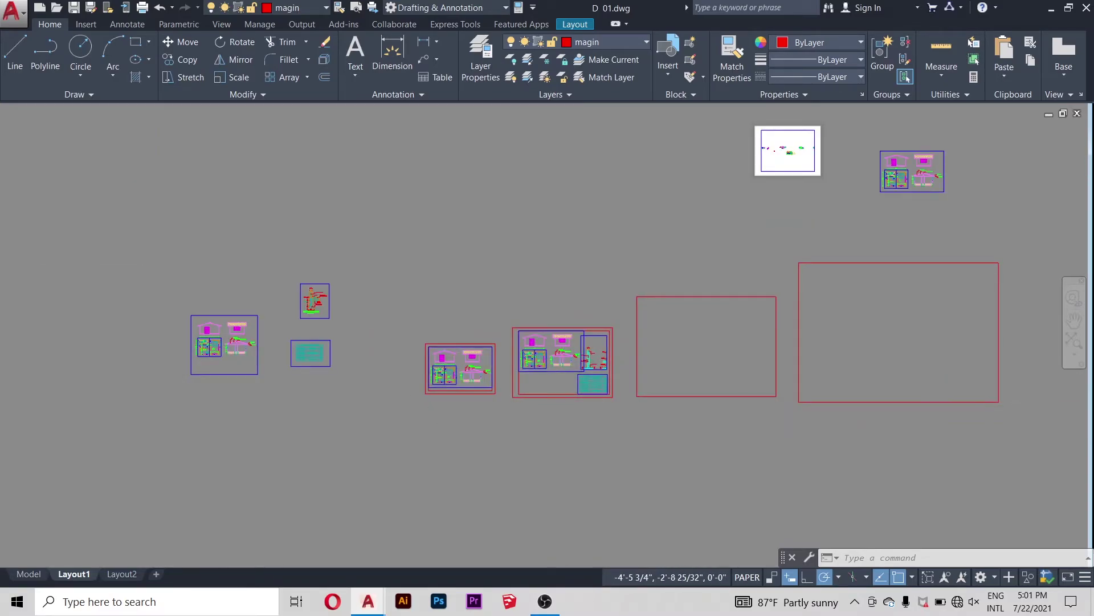
scroll(433, 377, up, 6)
scroll(577, 360, down, 4)
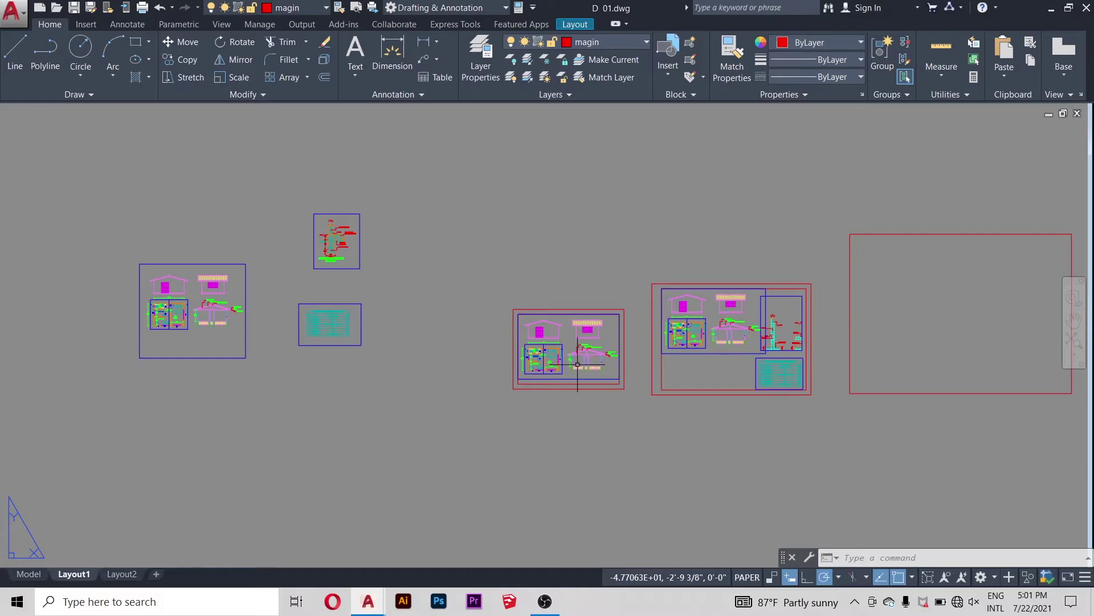
scroll(604, 362, up, 3)
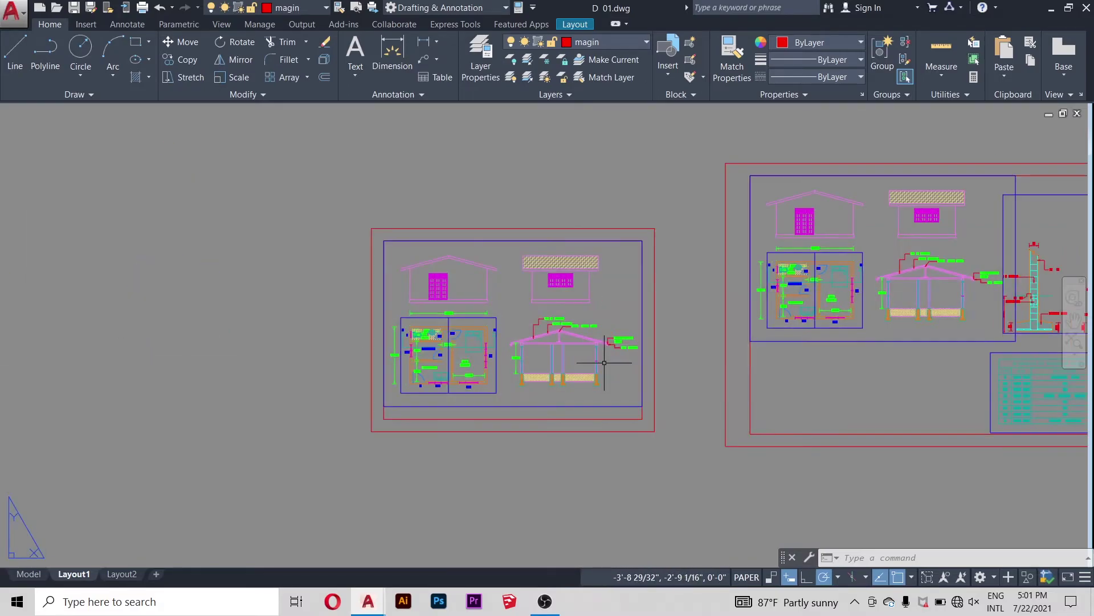
scroll(501, 363, down, 4)
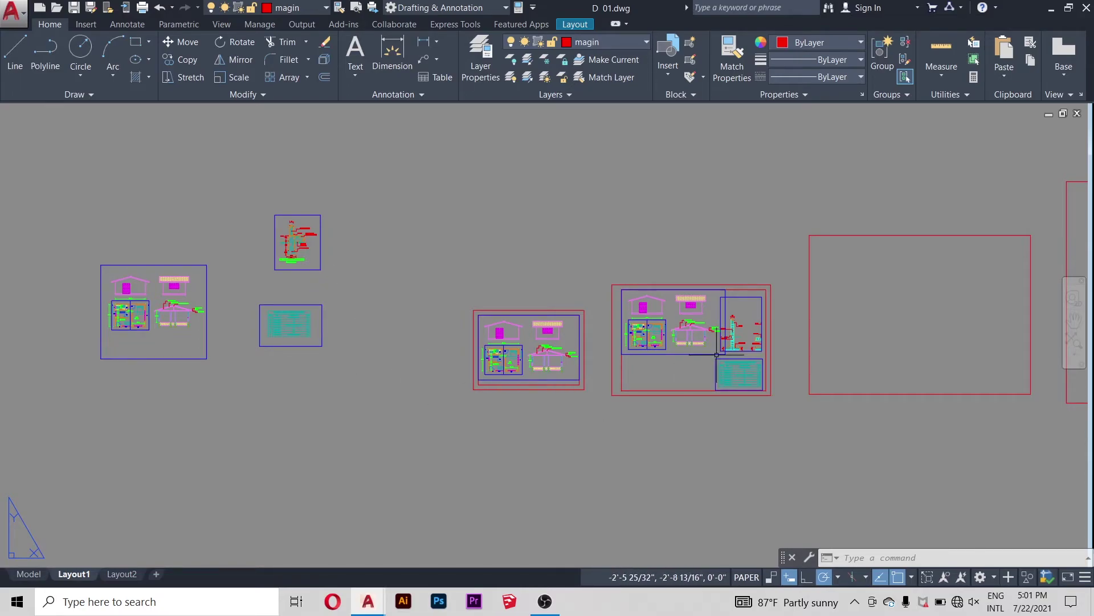
scroll(585, 368, down, 4)
scroll(738, 146, up, 4)
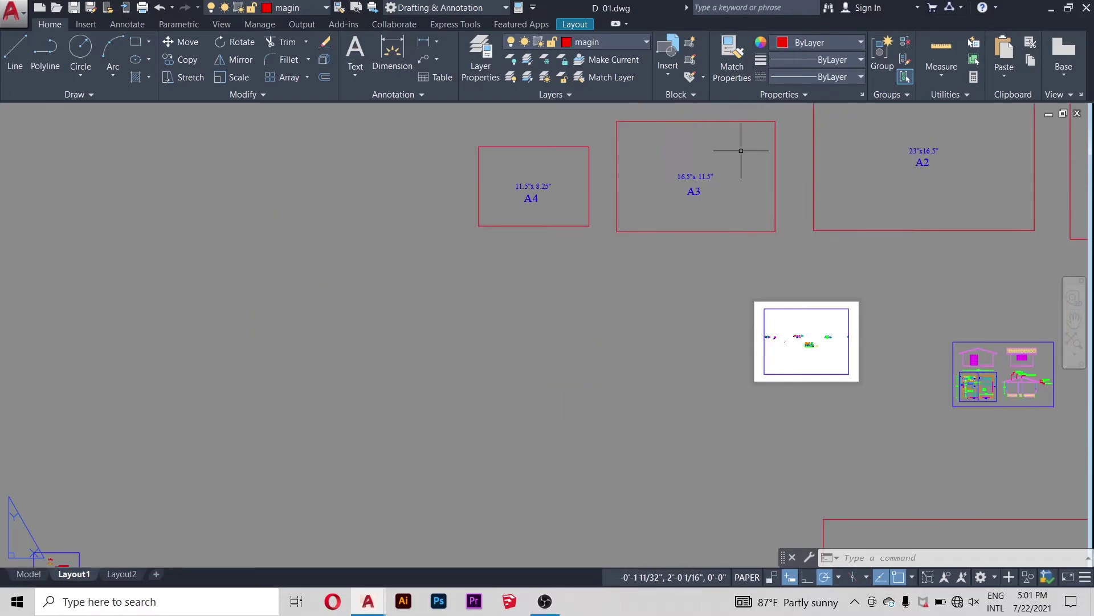
scroll(696, 176, down, 6)
scroll(662, 303, up, 6)
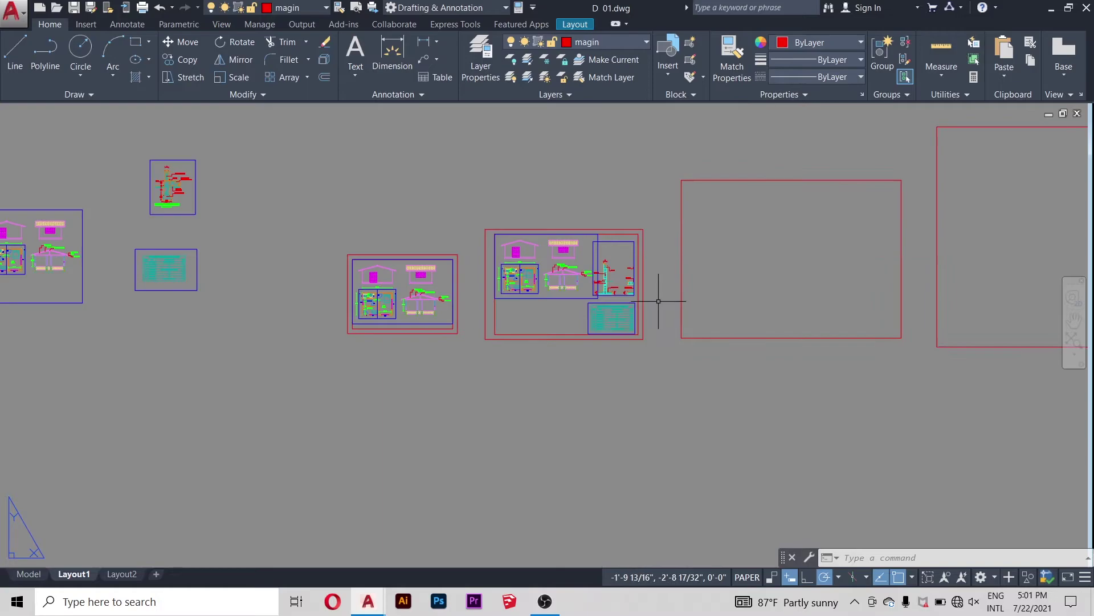
scroll(560, 280, up, 4)
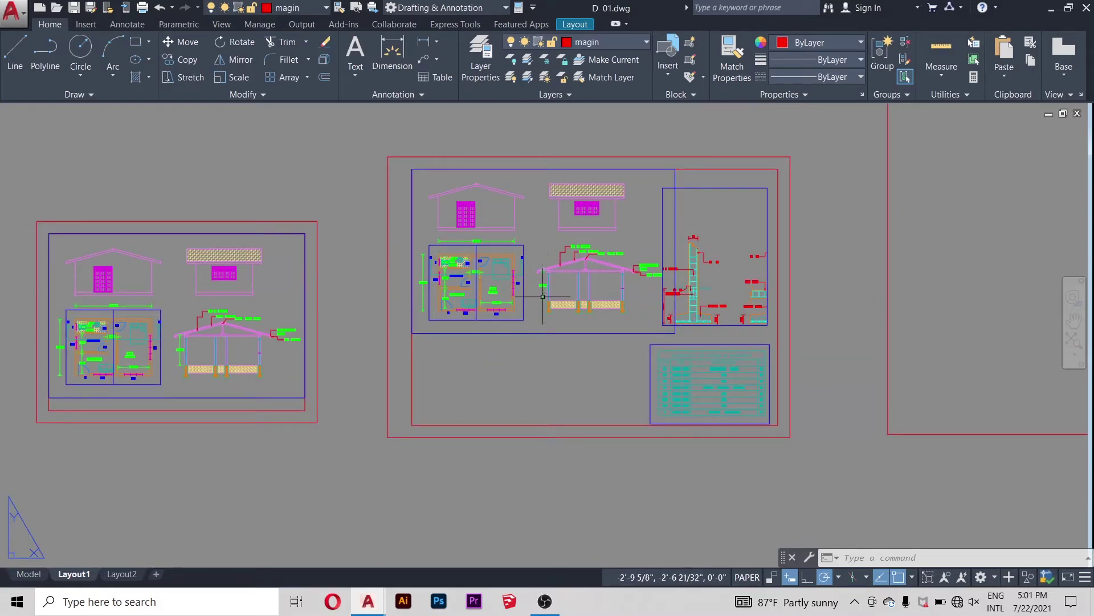
scroll(543, 297, down, 4)
scroll(630, 288, up, 4)
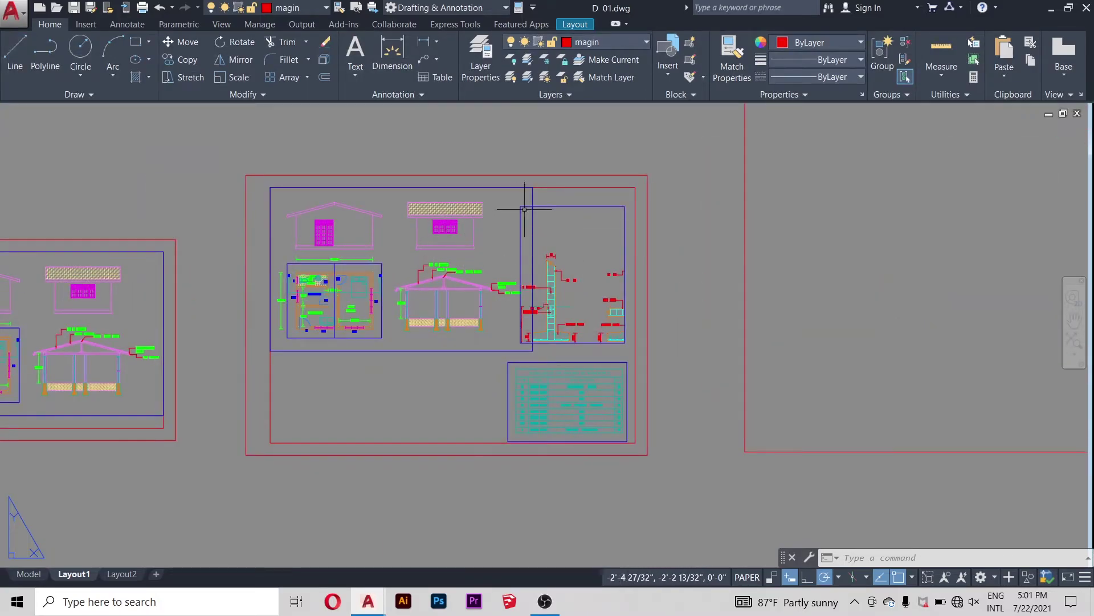
scroll(581, 354, down, 8)
scroll(588, 363, down, 1)
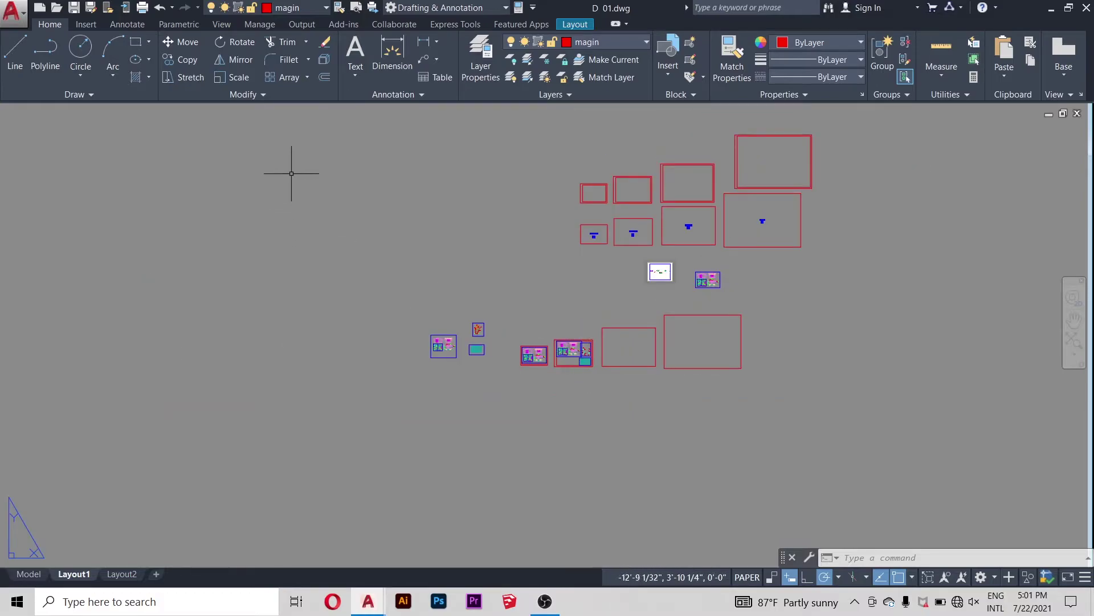
Step: Move the left house-plan viewport onto the small A4 sheet frame and select it
click(181, 43)
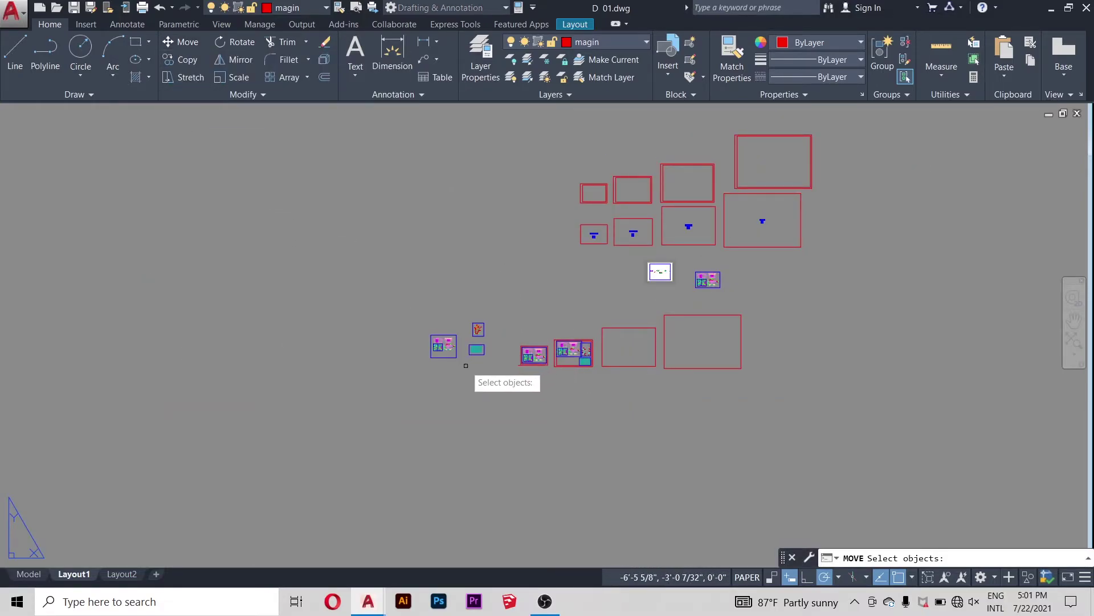
scroll(451, 367, up, 3)
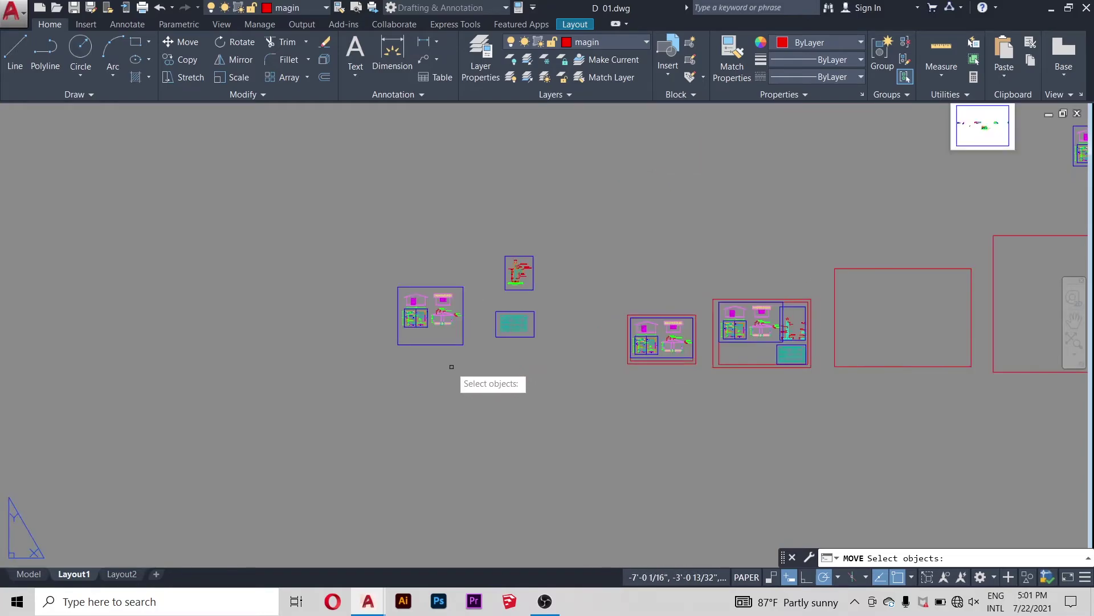
scroll(448, 381, down, 3)
scroll(440, 383, up, 3)
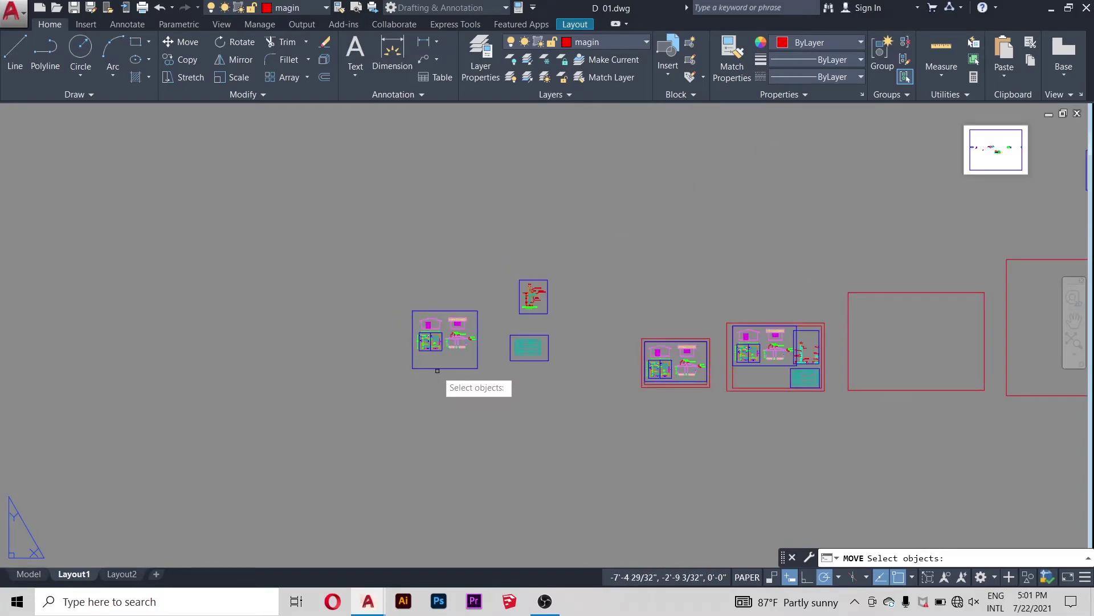
click(440, 368)
key(Return)
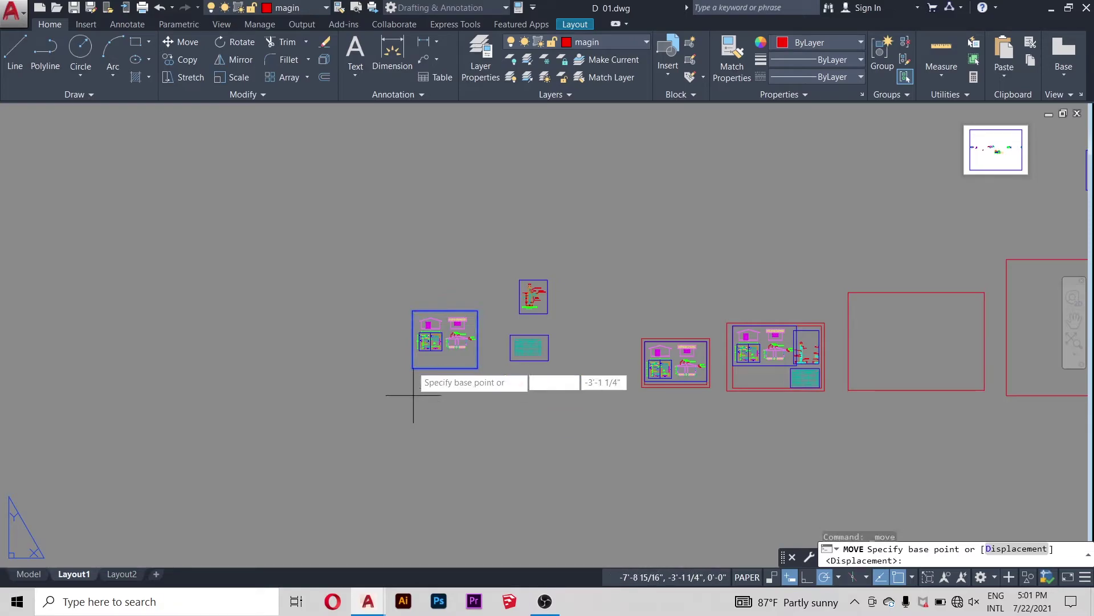
click(413, 310)
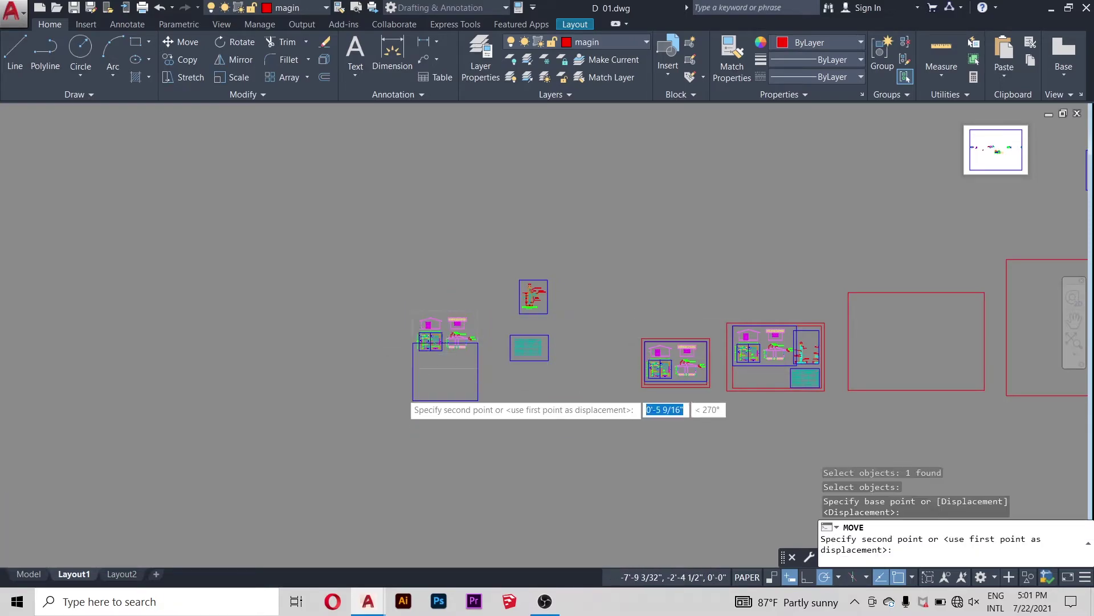
scroll(413, 310, down, 3)
scroll(587, 208, up, 4)
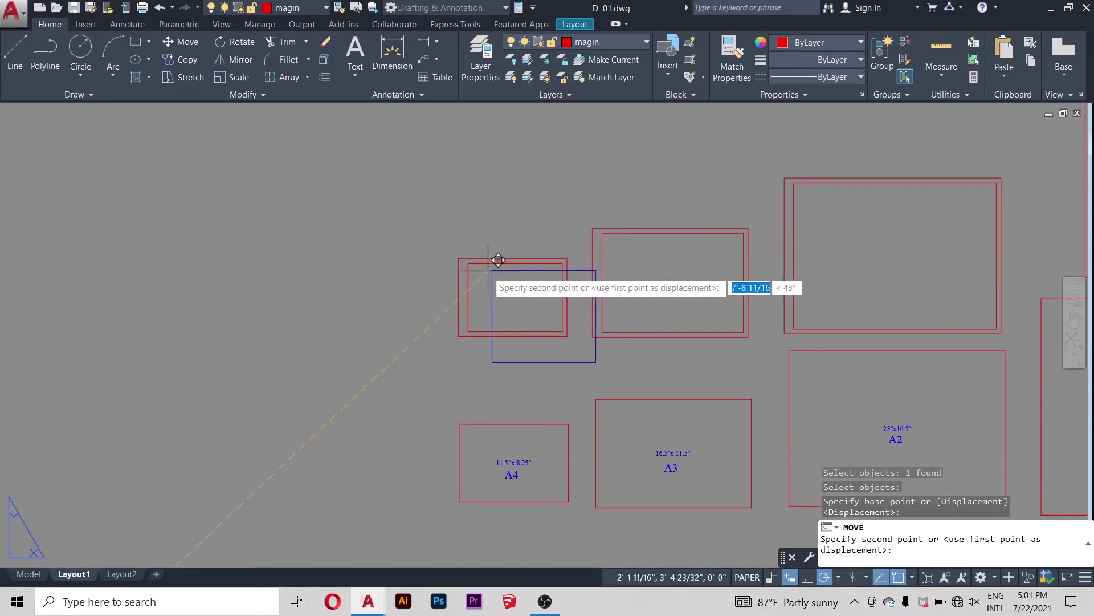
scroll(496, 258, up, 4)
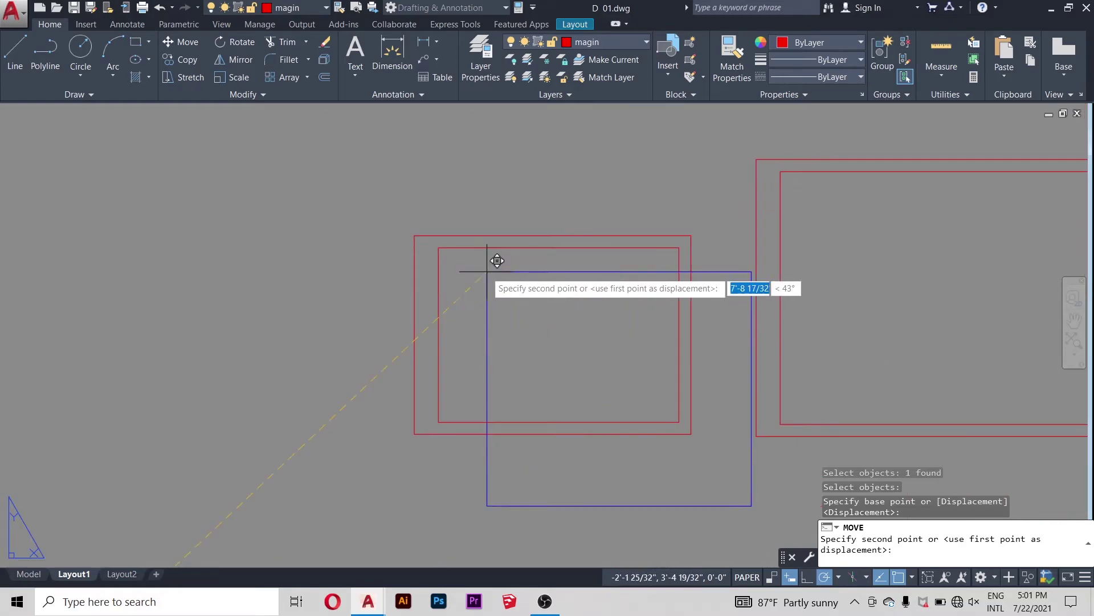
click(438, 247)
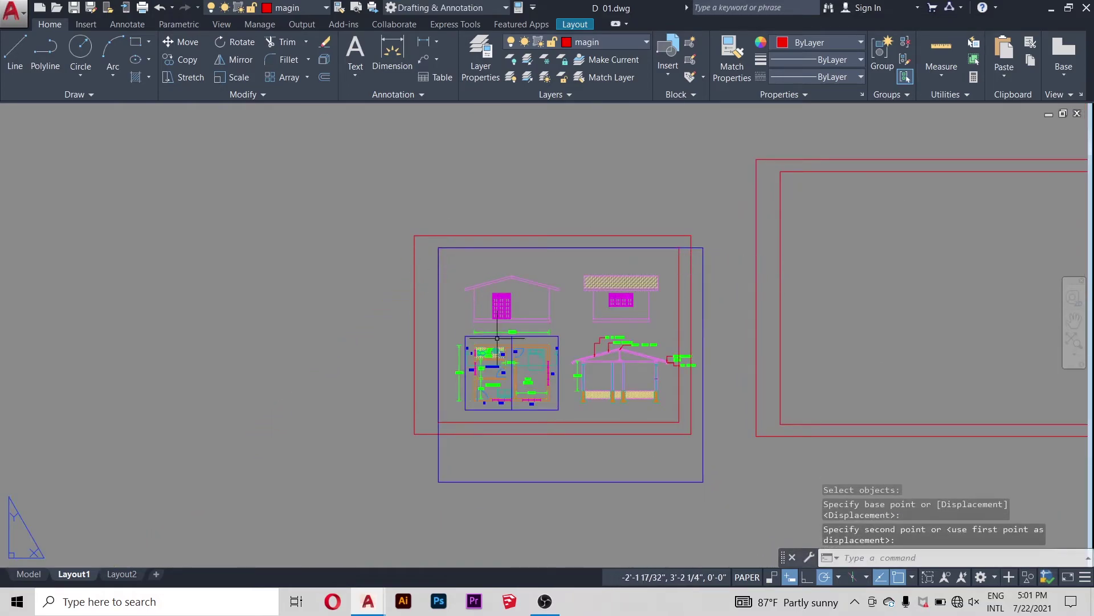
click(699, 482)
Step: Raise the house-plan viewport's bottom edge and pull its top edge slightly down
click(703, 481)
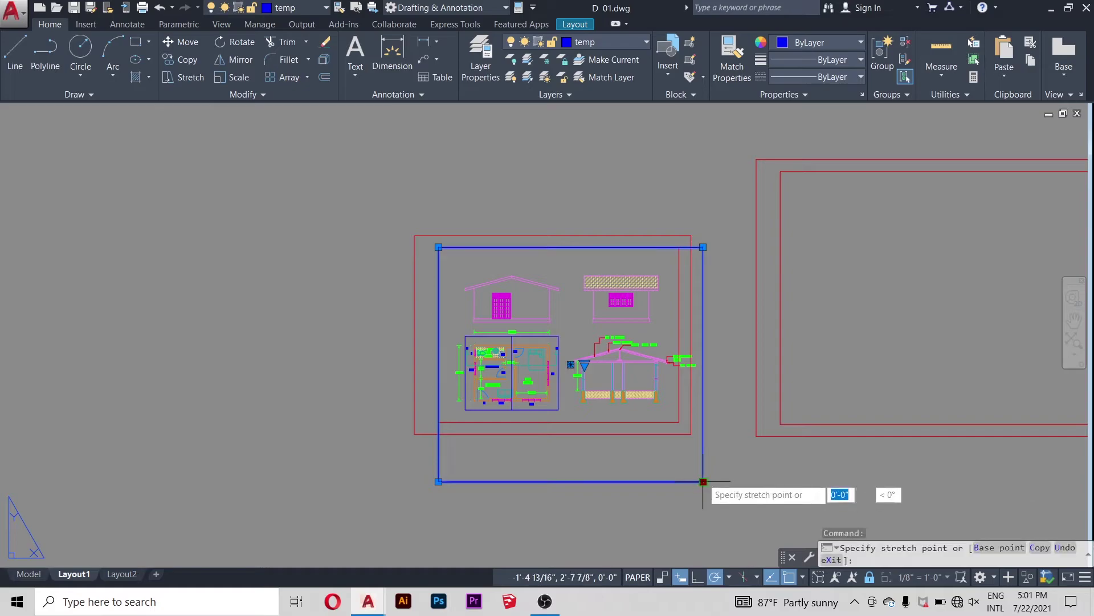
click(703, 420)
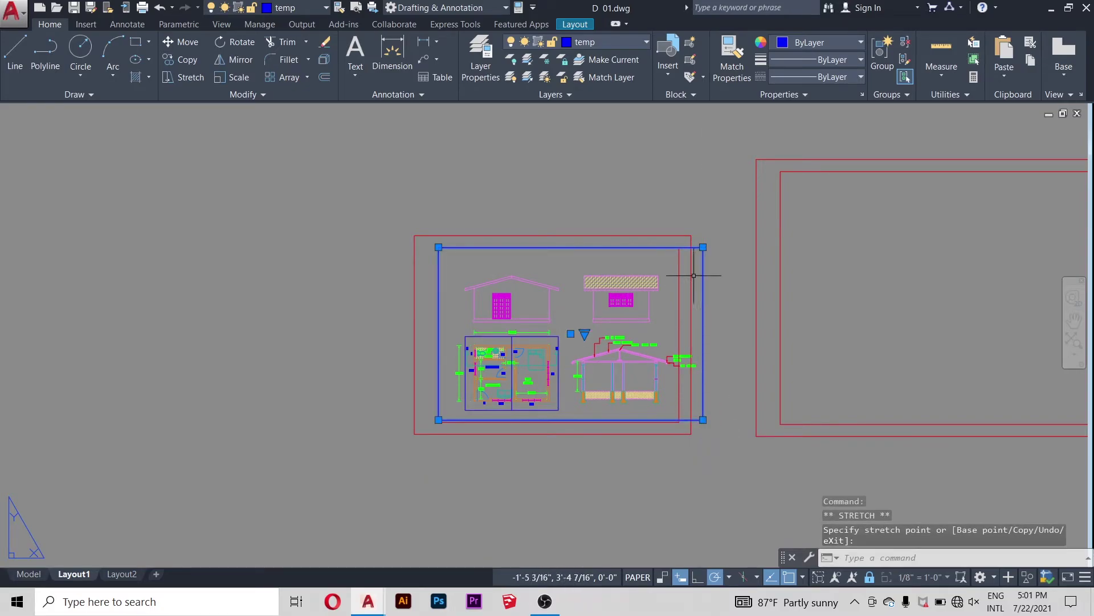
scroll(692, 263, up, 4)
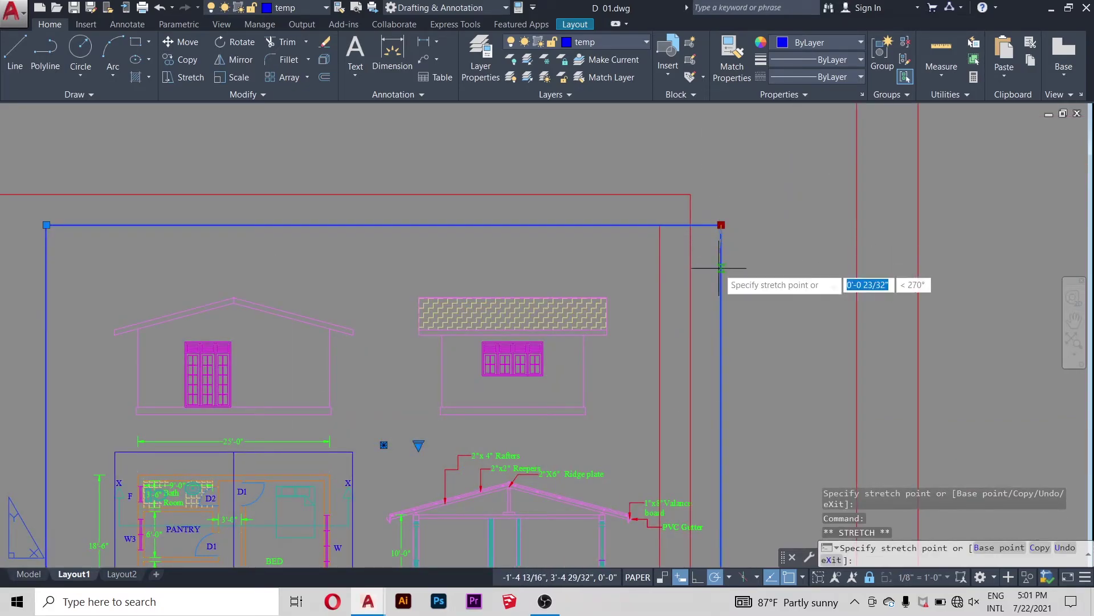
click(721, 273)
scroll(707, 228, down, 4)
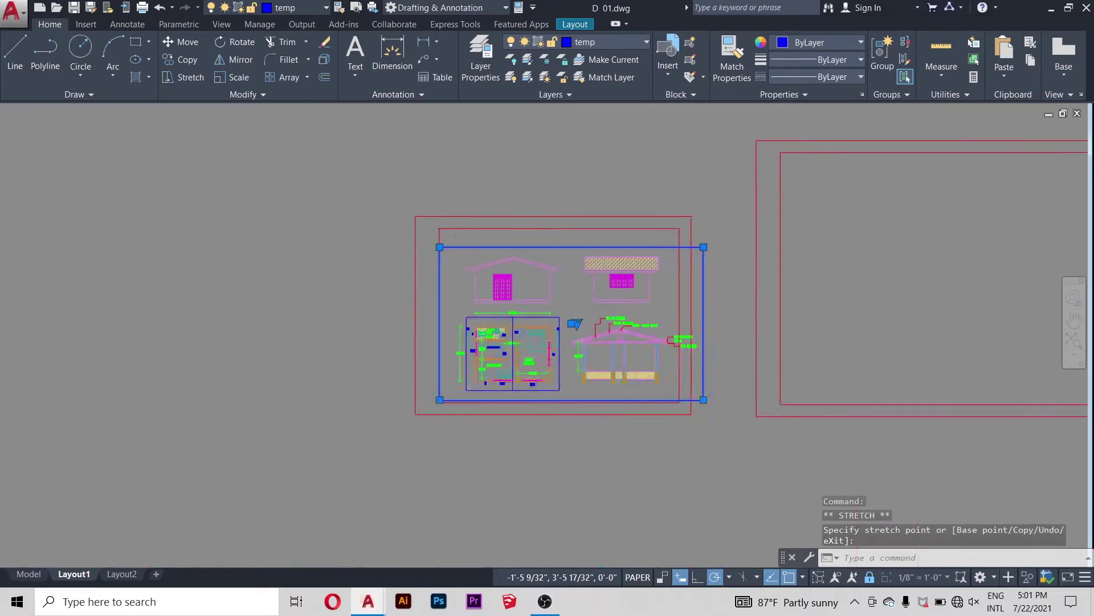
scroll(676, 225, down, 2)
scroll(554, 259, up, 6)
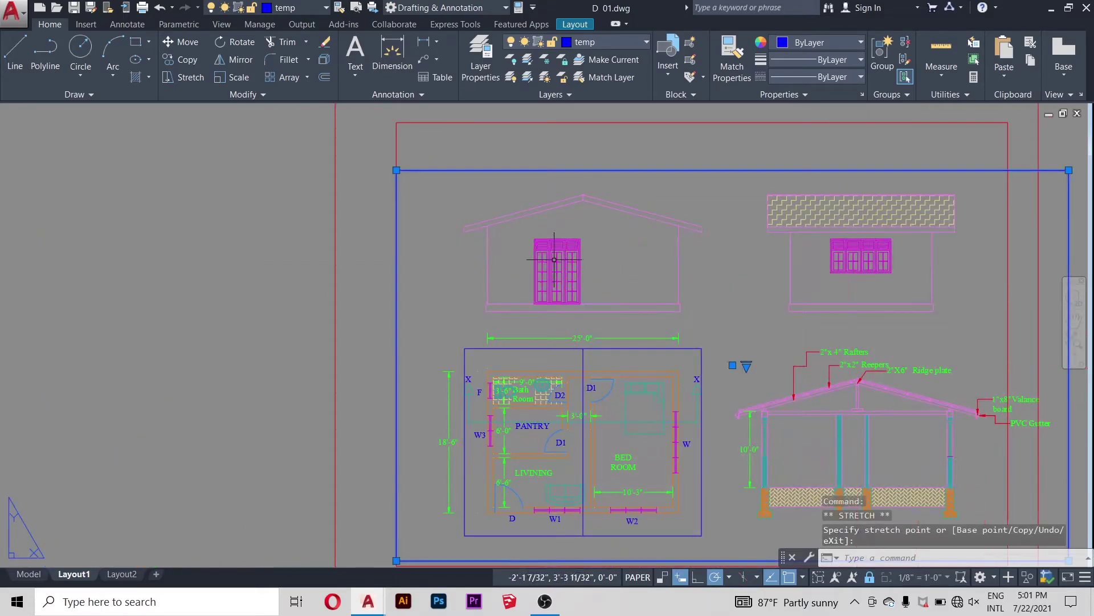
Step: Adjust the viewport's top-left and top-right corners to sit within the A4 border
click(396, 170)
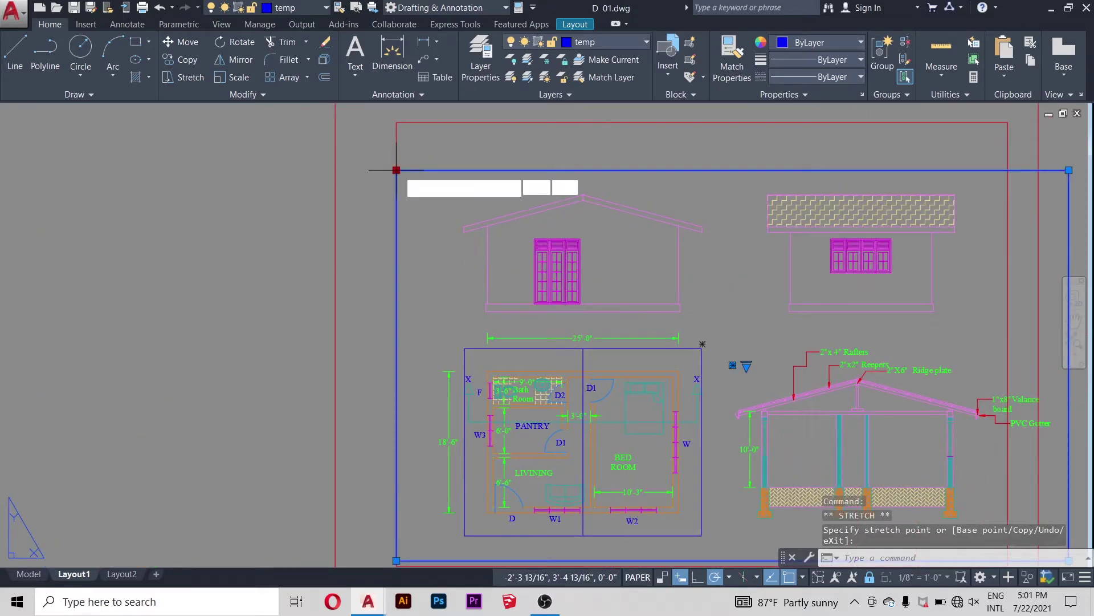
click(429, 170)
scroll(374, 193, down, 6)
scroll(555, 200, up, 2)
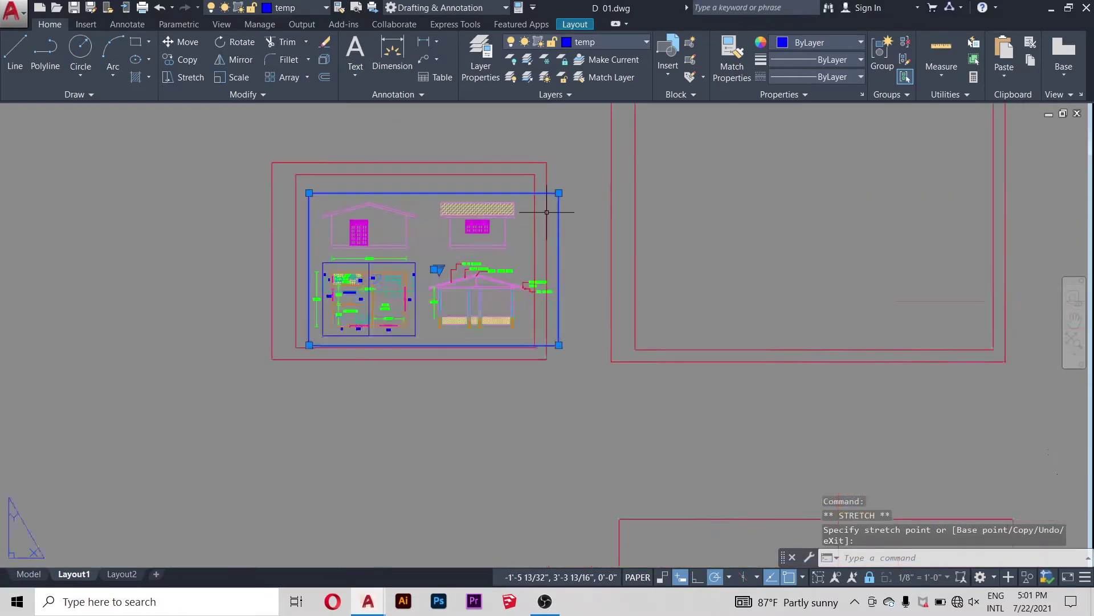
scroll(556, 201, up, 4)
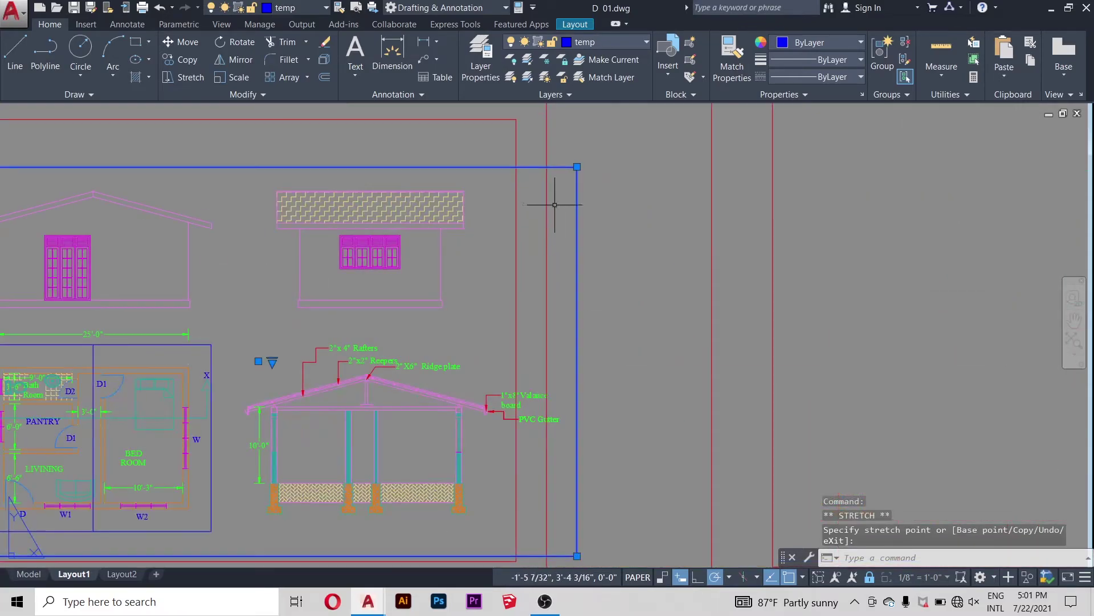
click(564, 166)
scroll(613, 224, down, 4)
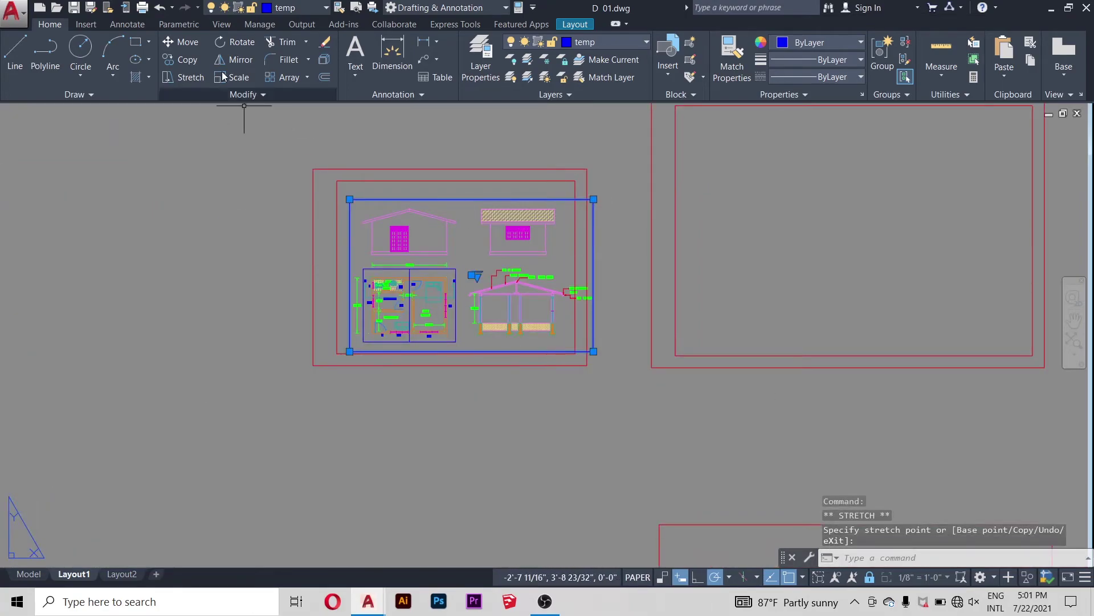
Step: Move the house-plan viewport so its corner snaps to the inner margin's top-left corner
click(173, 40)
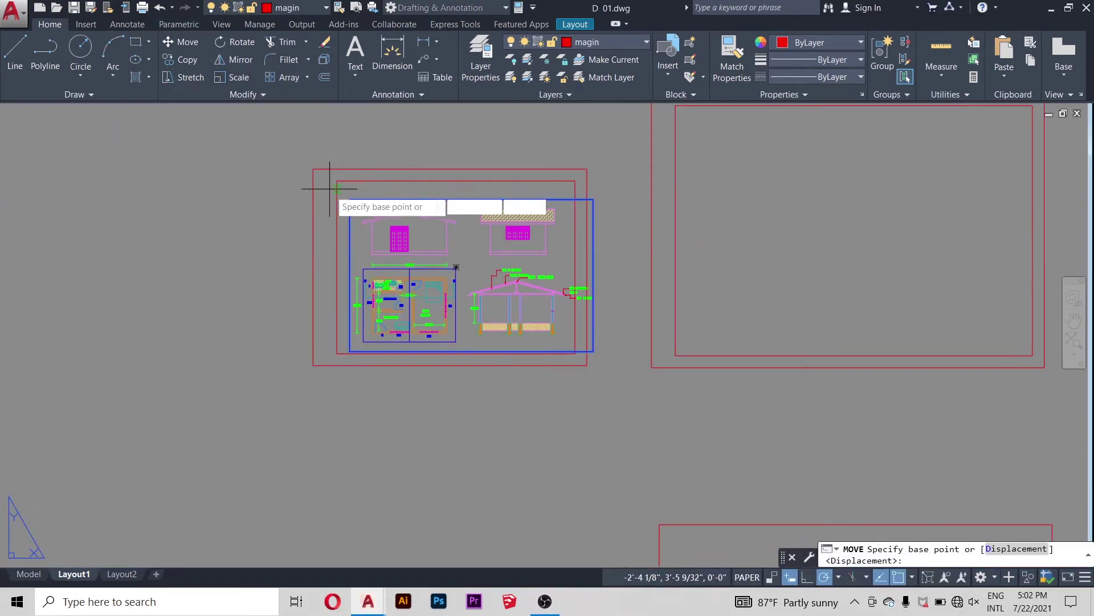
scroll(345, 191, up, 2)
scroll(344, 191, up, 2)
click(345, 190)
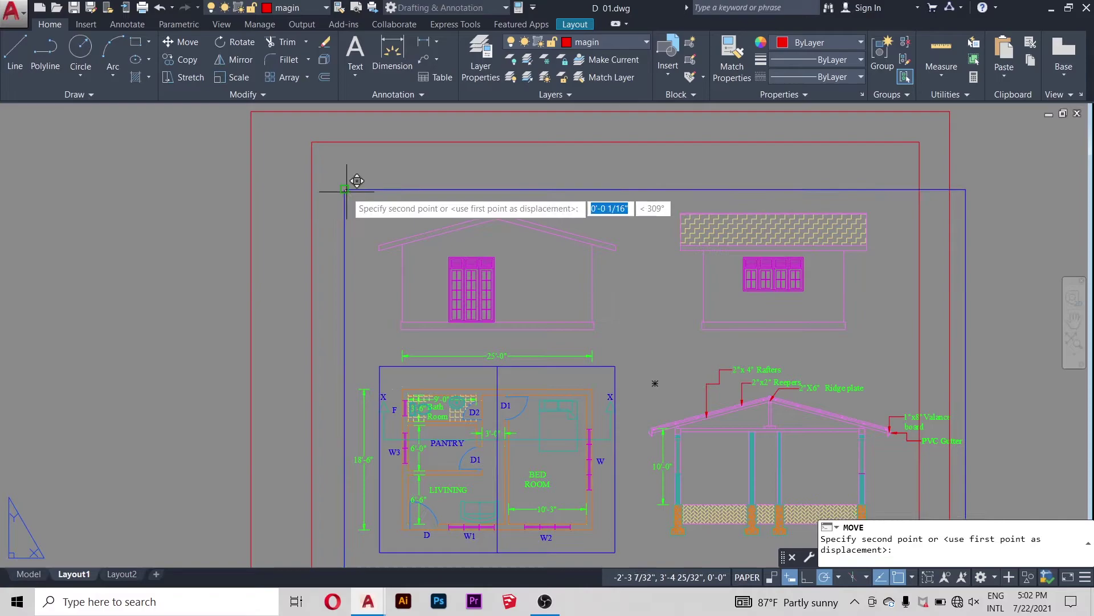
click(313, 142)
scroll(375, 191, down, 2)
scroll(375, 191, down, 4)
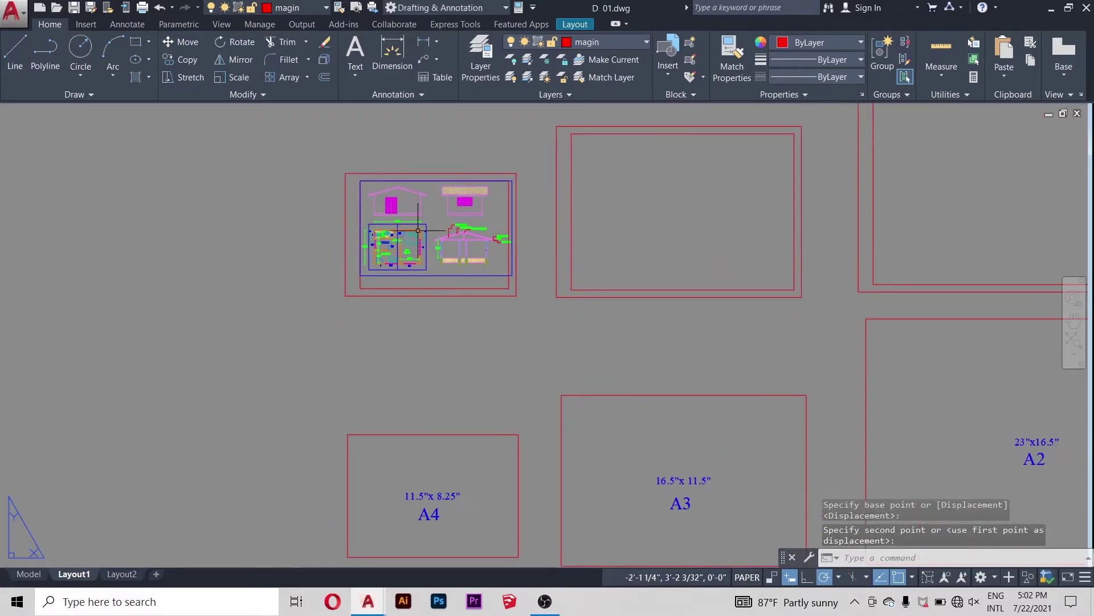
scroll(464, 195, up, 4)
scroll(510, 281, down, 2)
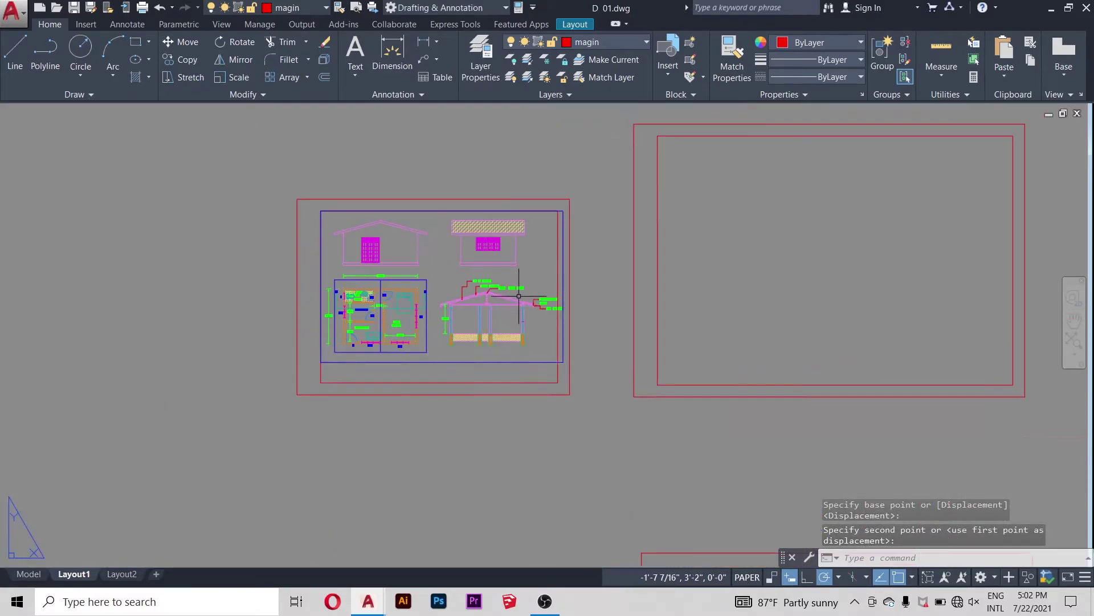
scroll(316, 299, up, 4)
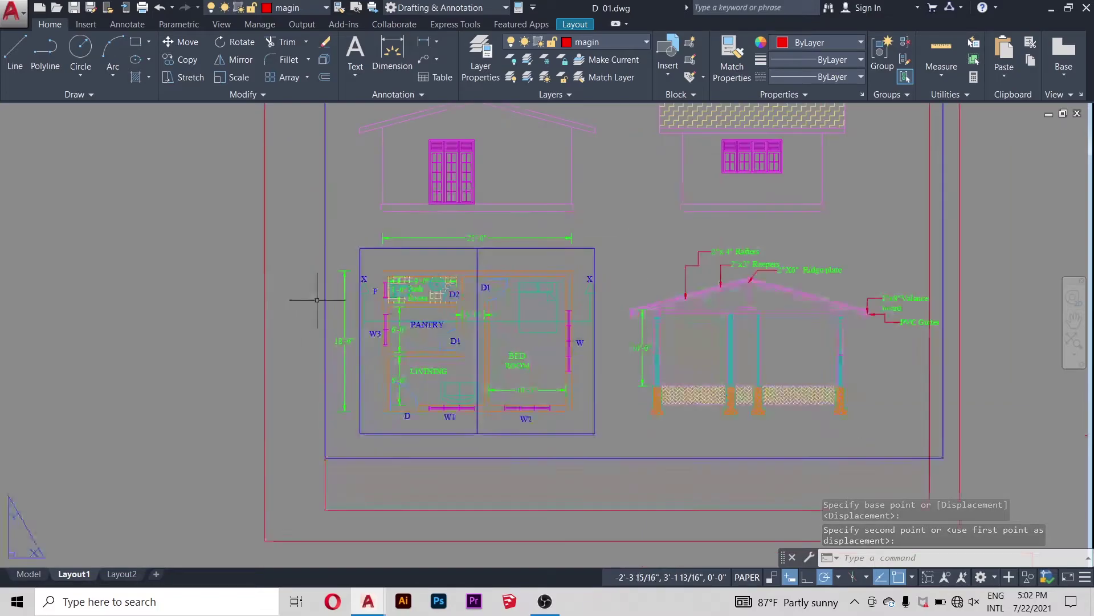
Step: Select the viewport and grab its lower-left grip to adjust it
click(328, 456)
scroll(328, 456, down, 6)
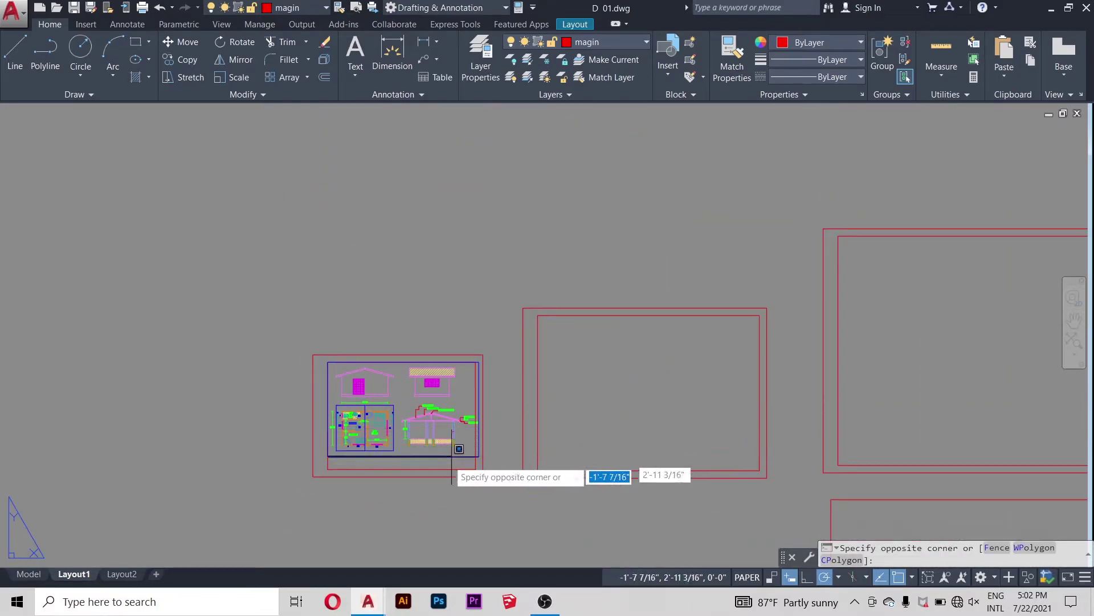
scroll(406, 463, up, 4)
click(399, 457)
scroll(629, 419, down, 3)
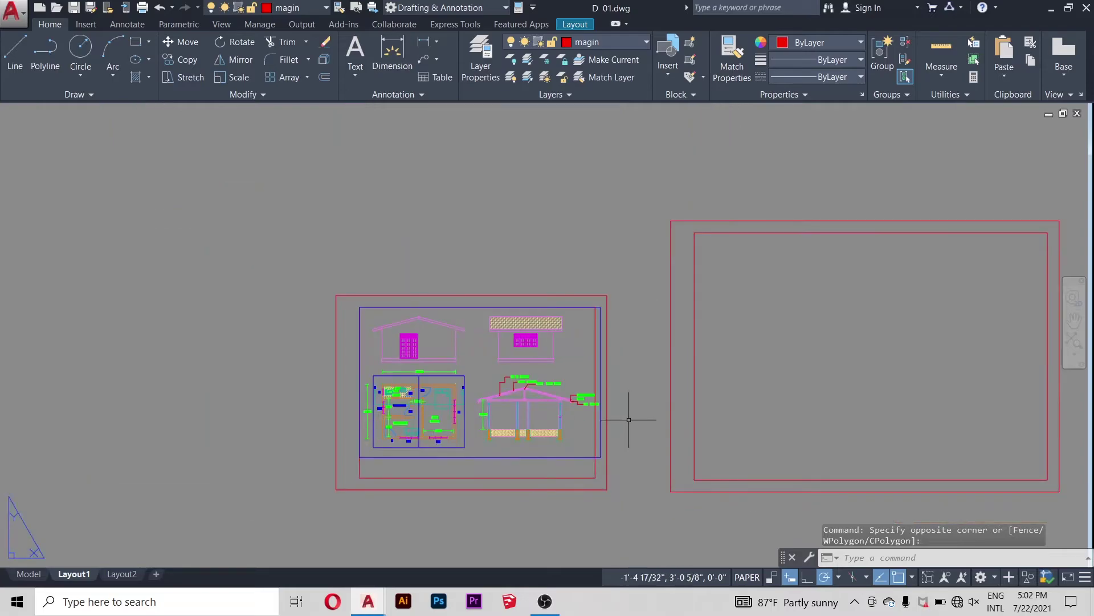
scroll(350, 466, up, 4)
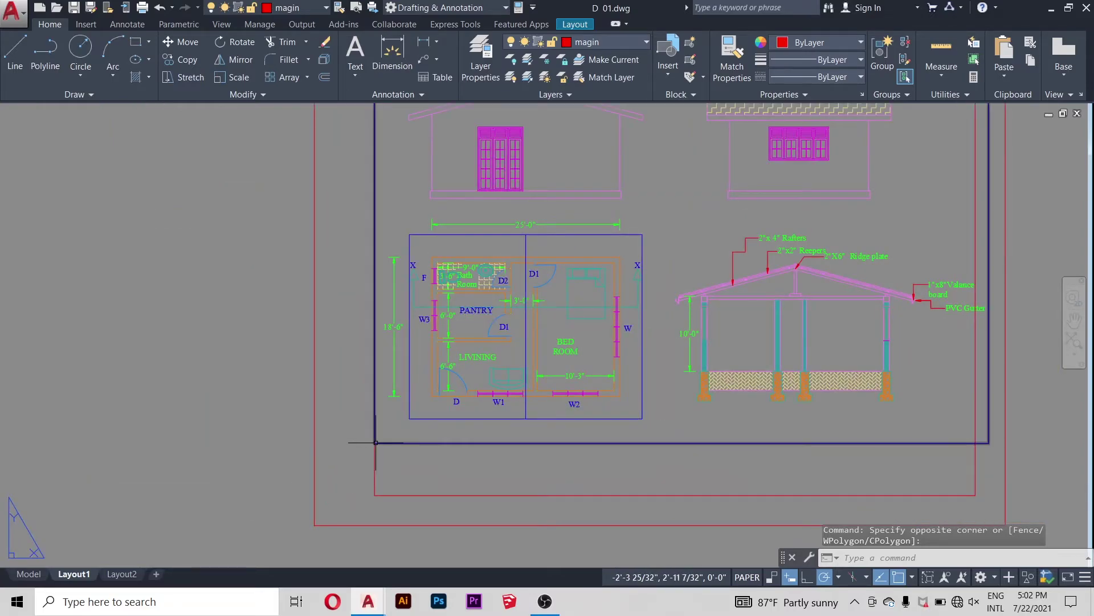
click(375, 443)
click(374, 443)
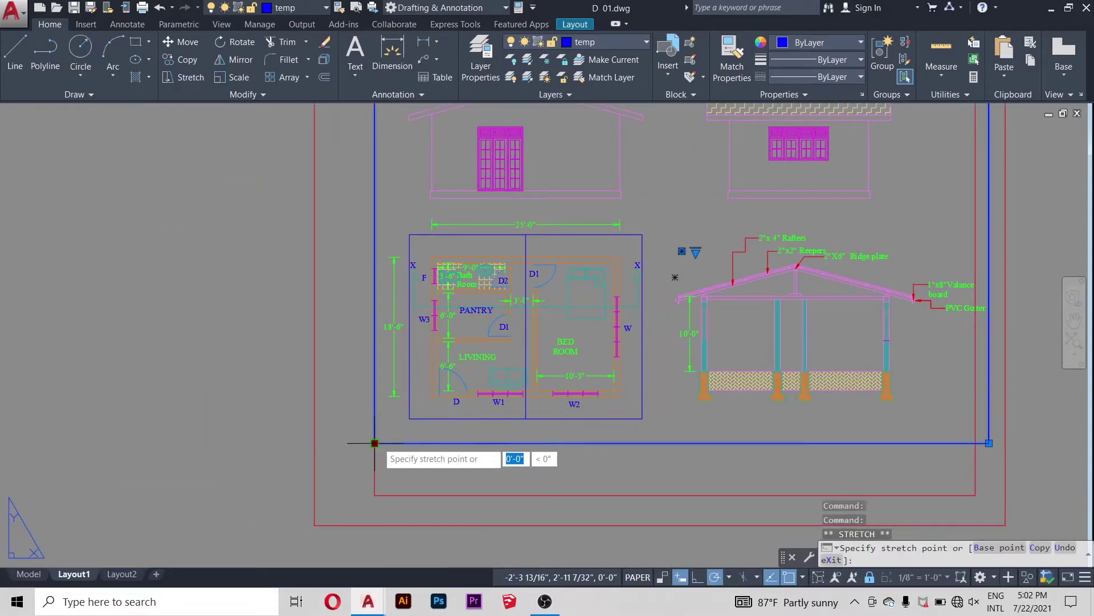
scroll(381, 437, down, 4)
scroll(462, 399, up, 2)
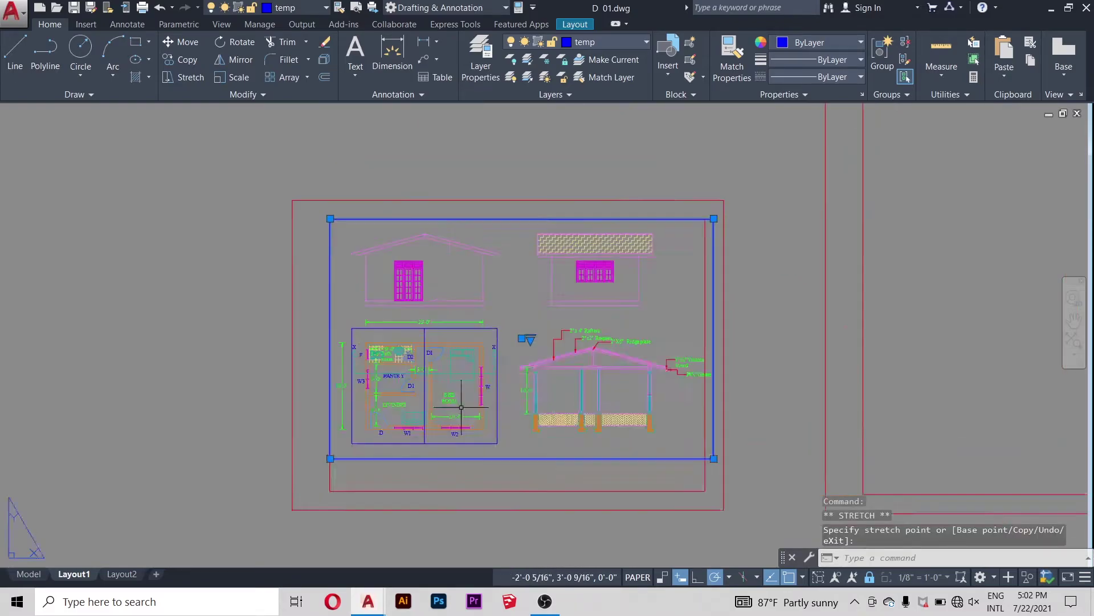
scroll(462, 407, up, 4)
scroll(453, 393, down, 4)
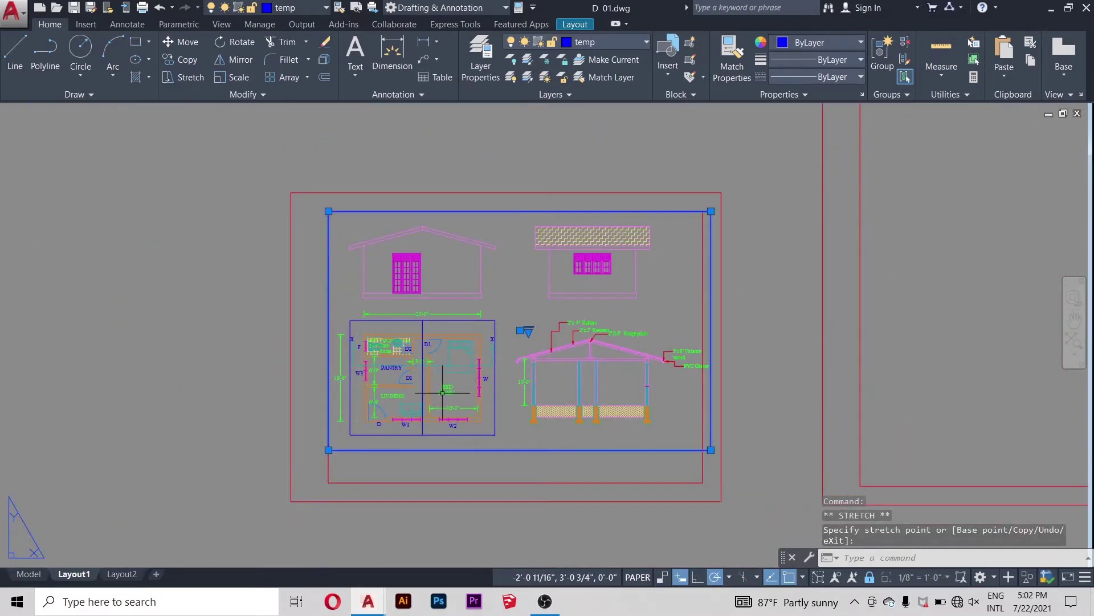
Step: In model space, shift the side elevation slightly to the left
click(29, 577)
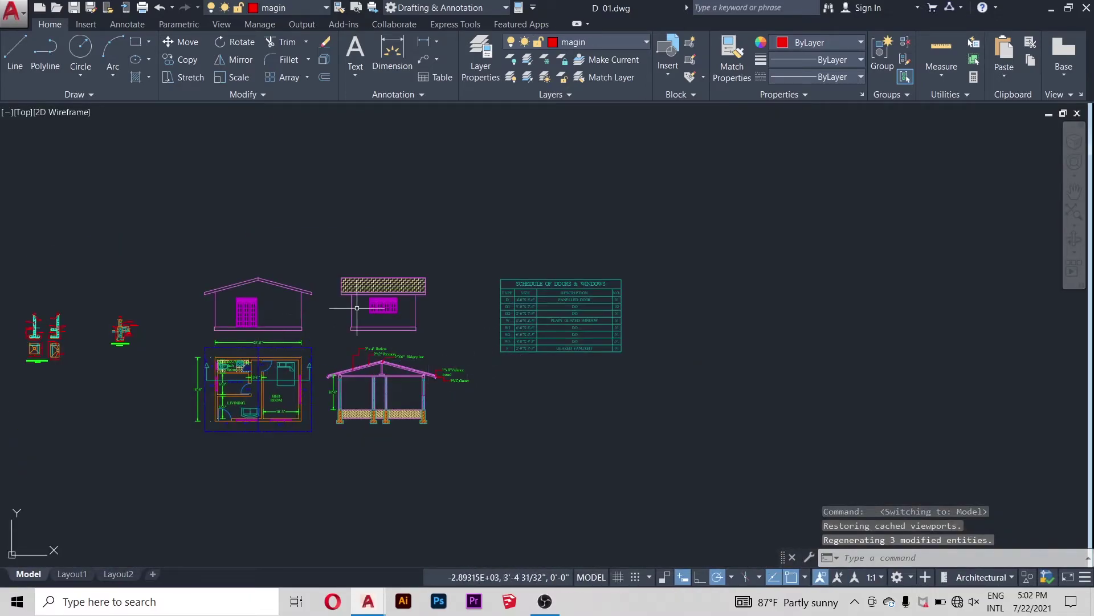
scroll(188, 359, up, 2)
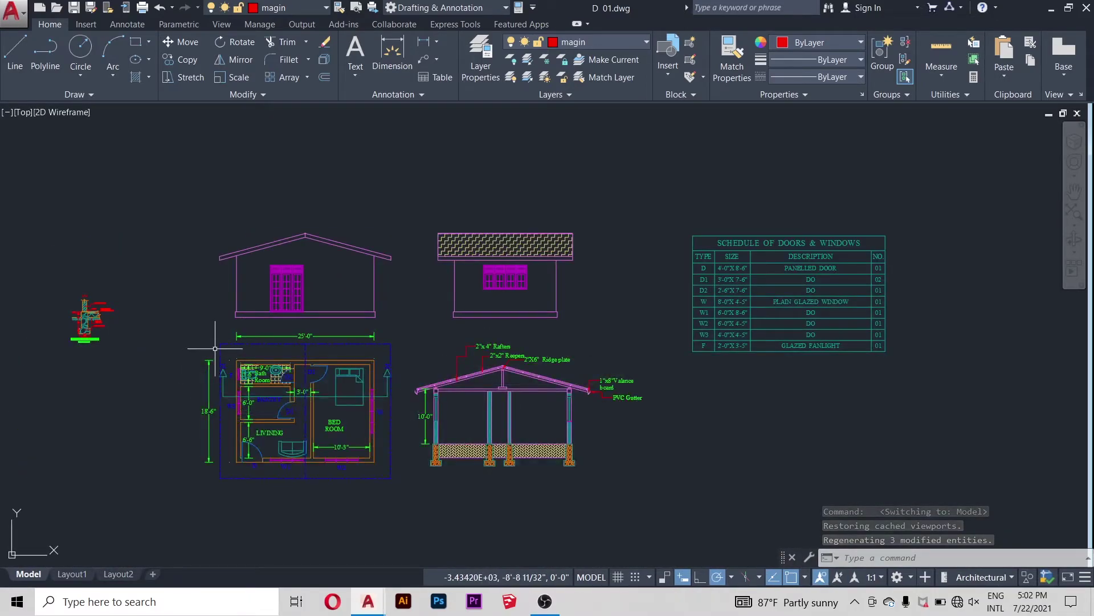
click(167, 42)
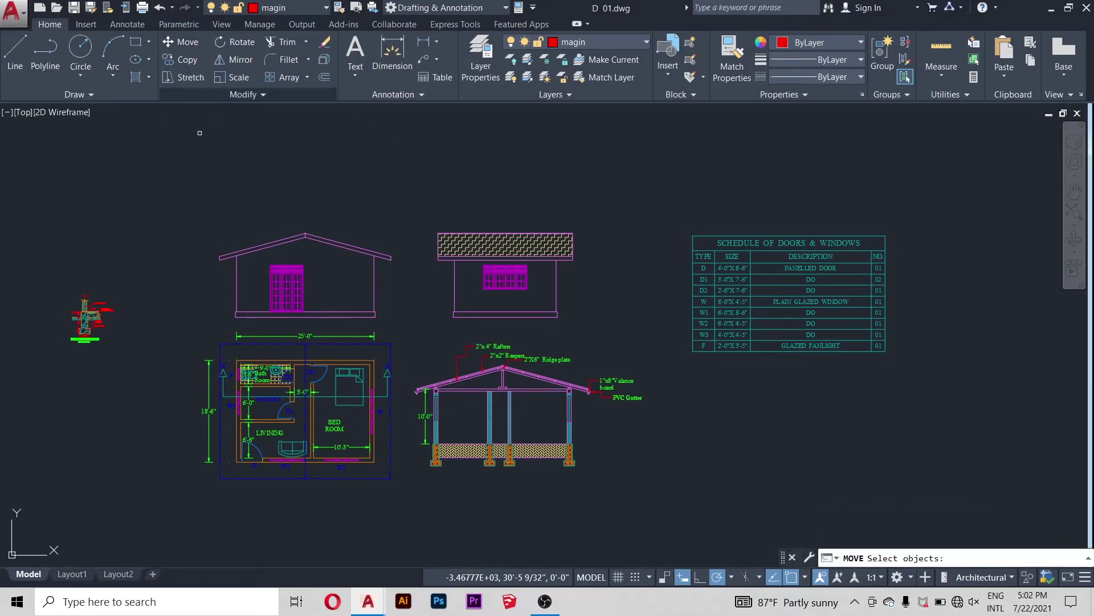
click(594, 212)
click(418, 332)
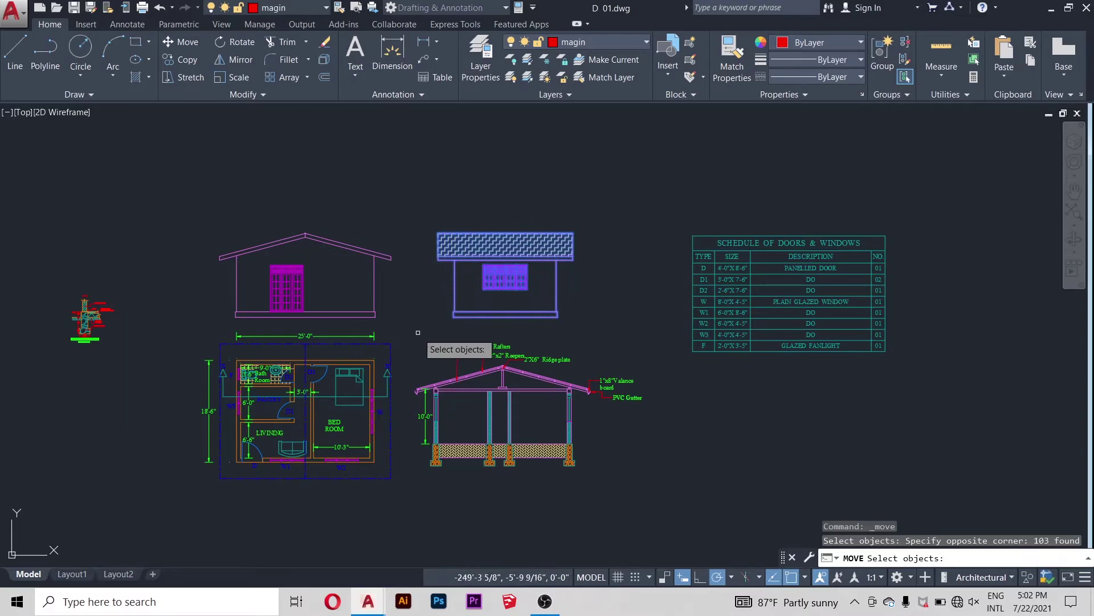
scroll(418, 332, up, 5)
key(Return)
click(532, 314)
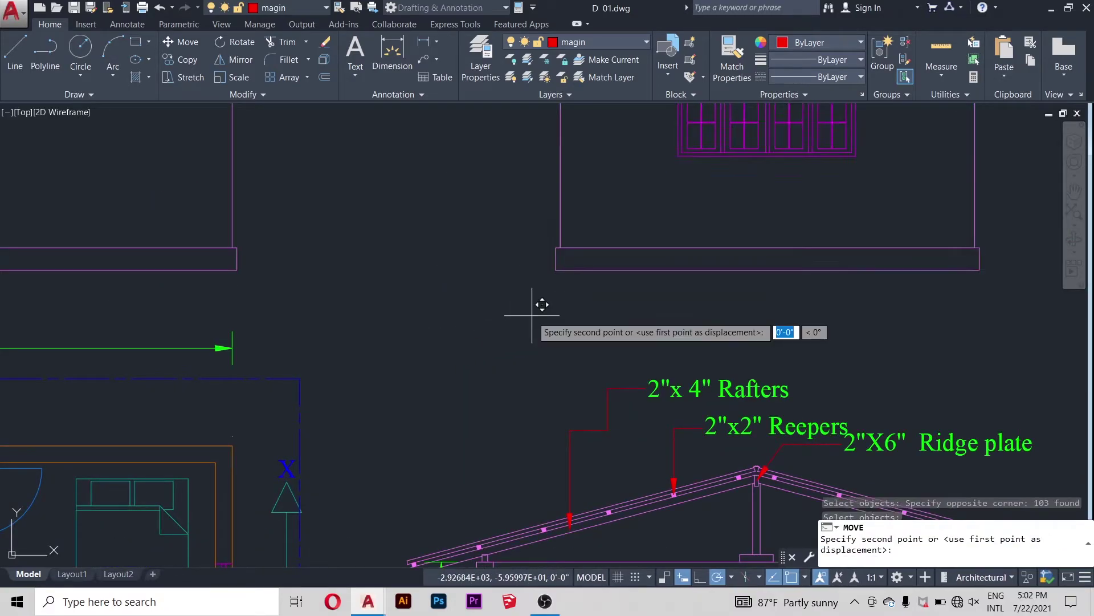
scroll(532, 315, down, 5)
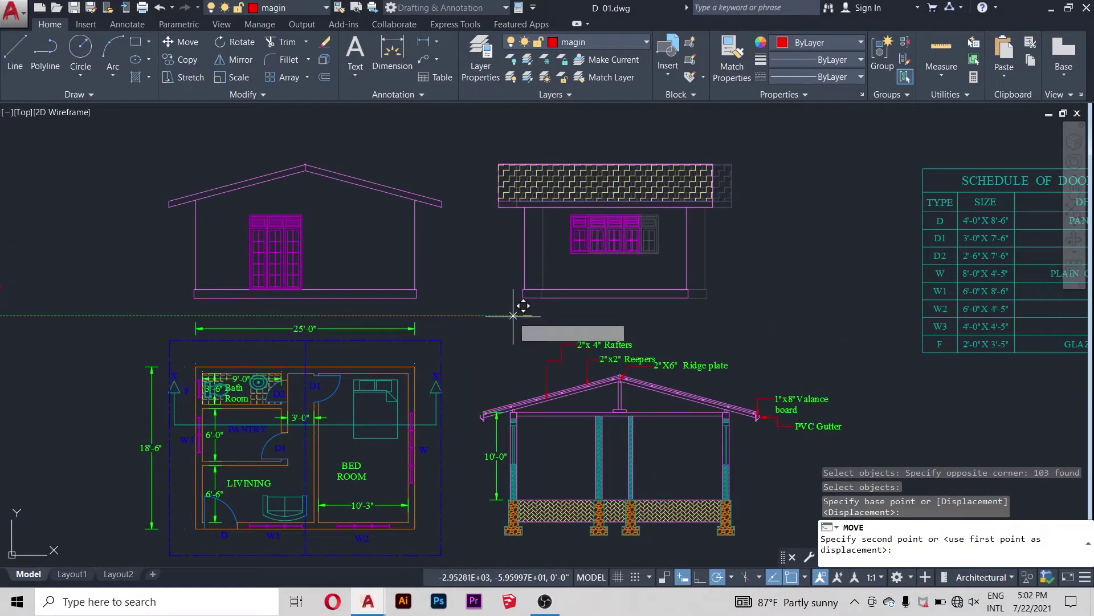
click(515, 313)
scroll(477, 306, down, 4)
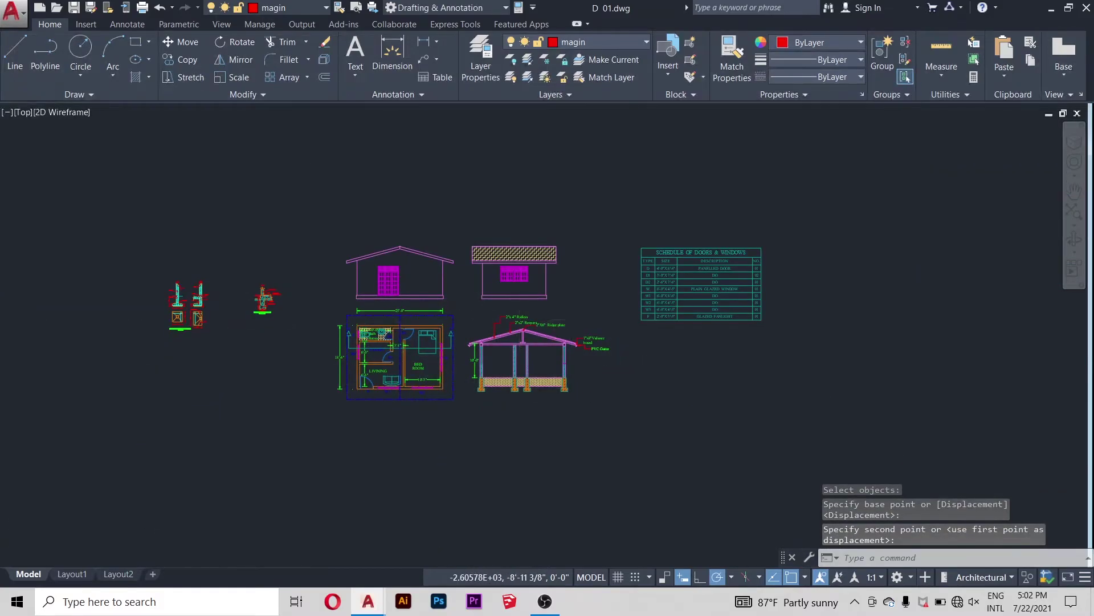
scroll(580, 320, up, 4)
Step: Shift the roof section drawing slightly left, closer to the floor plan
right_click(642, 222)
click(661, 227)
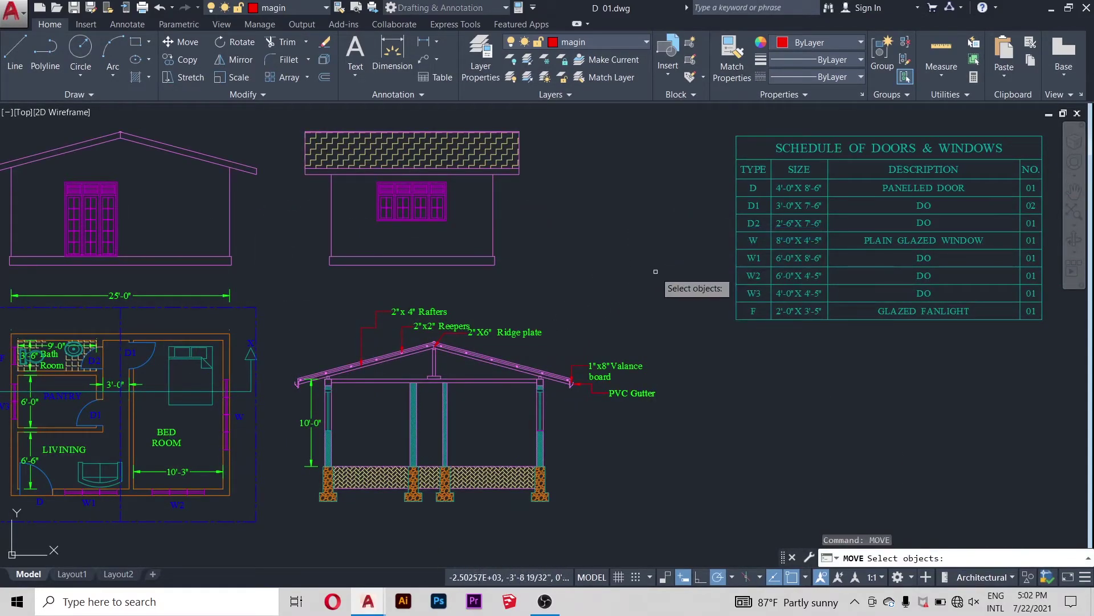
click(656, 271)
click(264, 548)
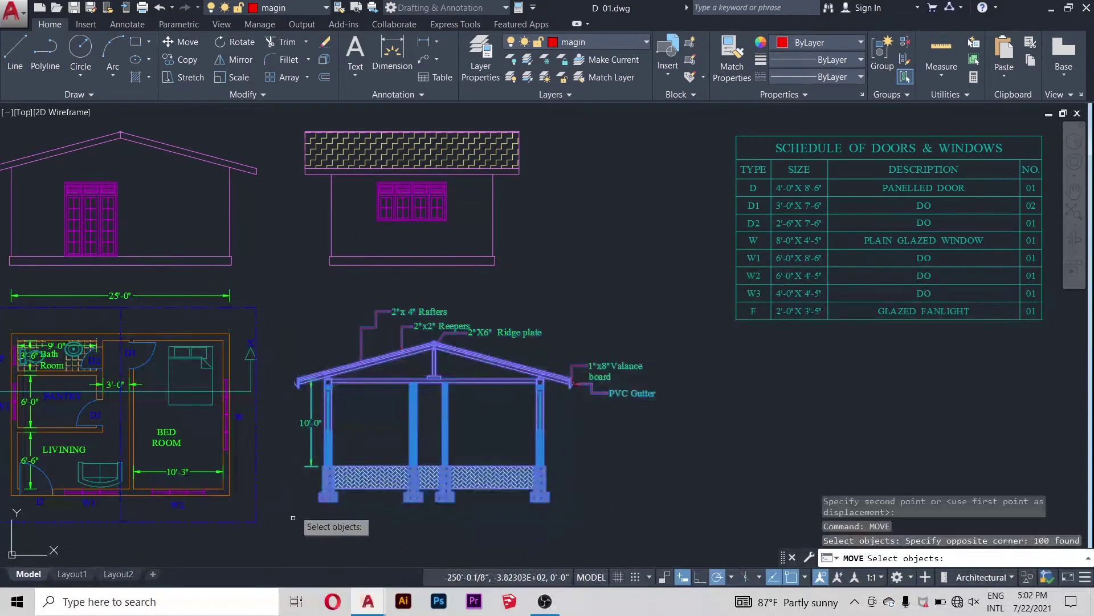
scroll(331, 490, up, 2)
scroll(390, 365, down, 4)
scroll(402, 376, down, 1)
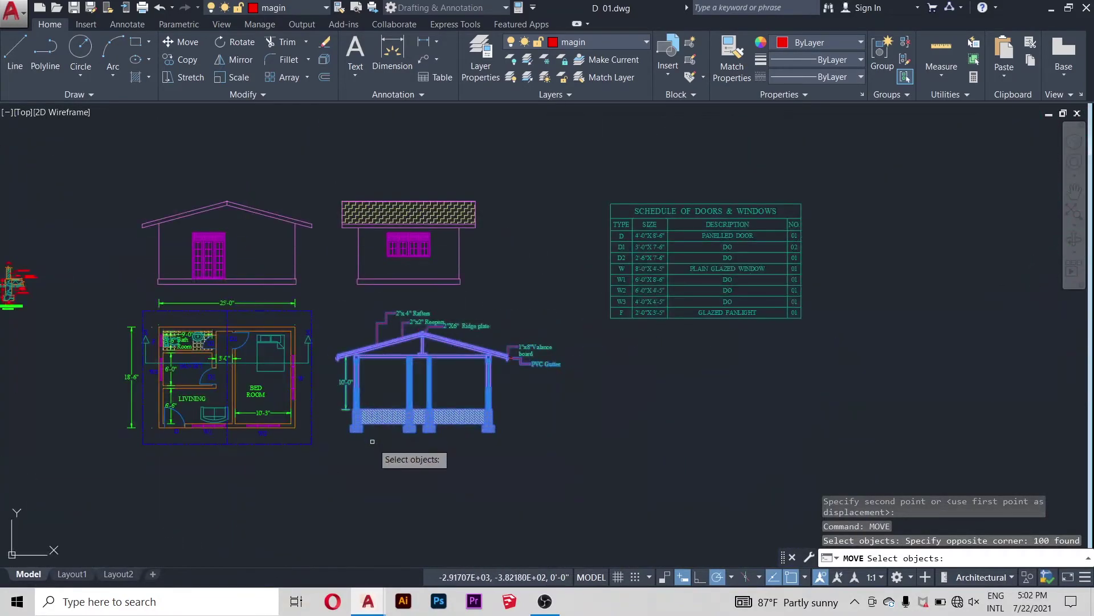
key(Return)
scroll(388, 452, up, 2)
click(391, 450)
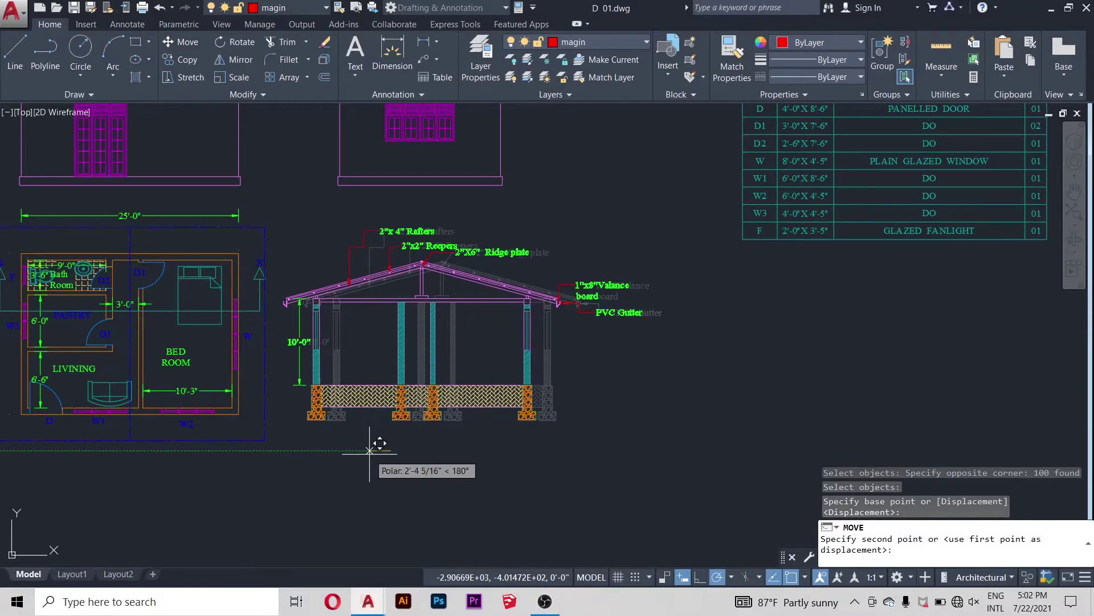
click(369, 451)
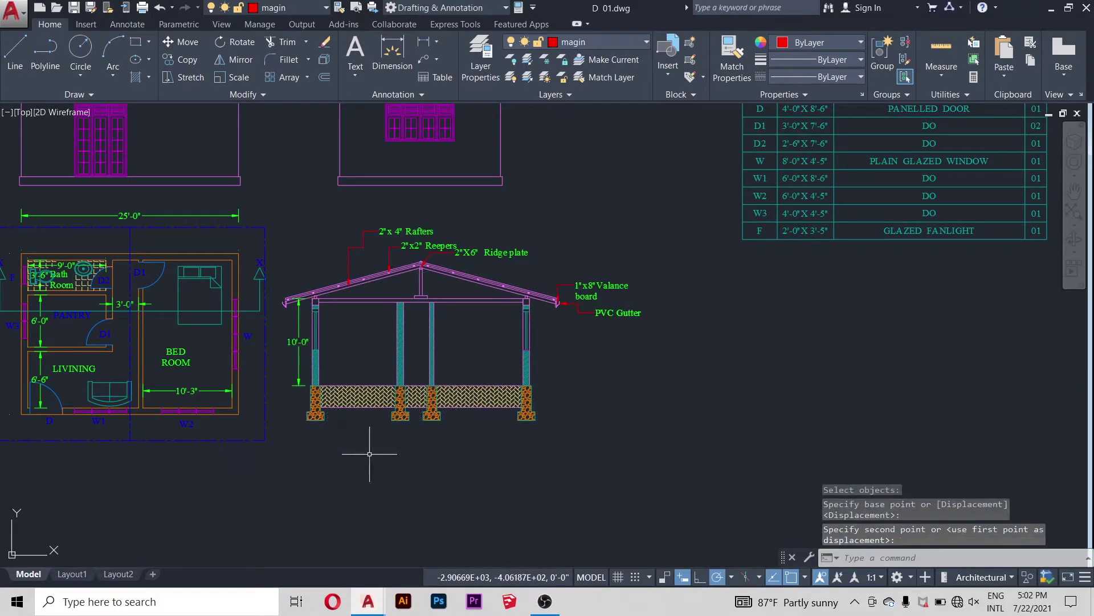
Step: On Layout1, pull the house-plan viewport's right edge inward to the A4 inner margin
click(71, 574)
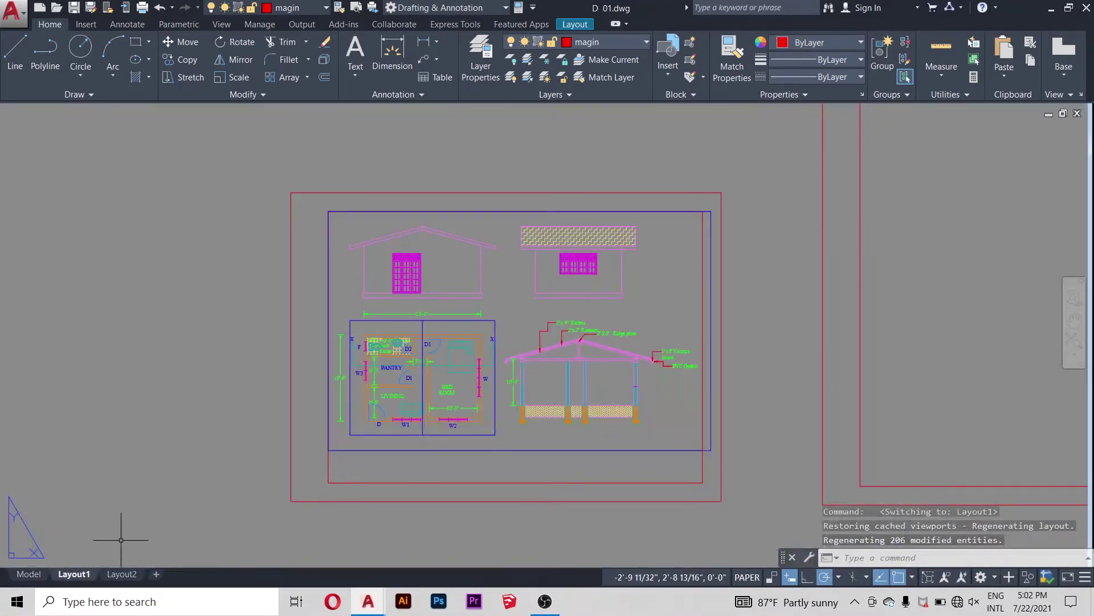
scroll(686, 427, up, 4)
scroll(663, 422, down, 4)
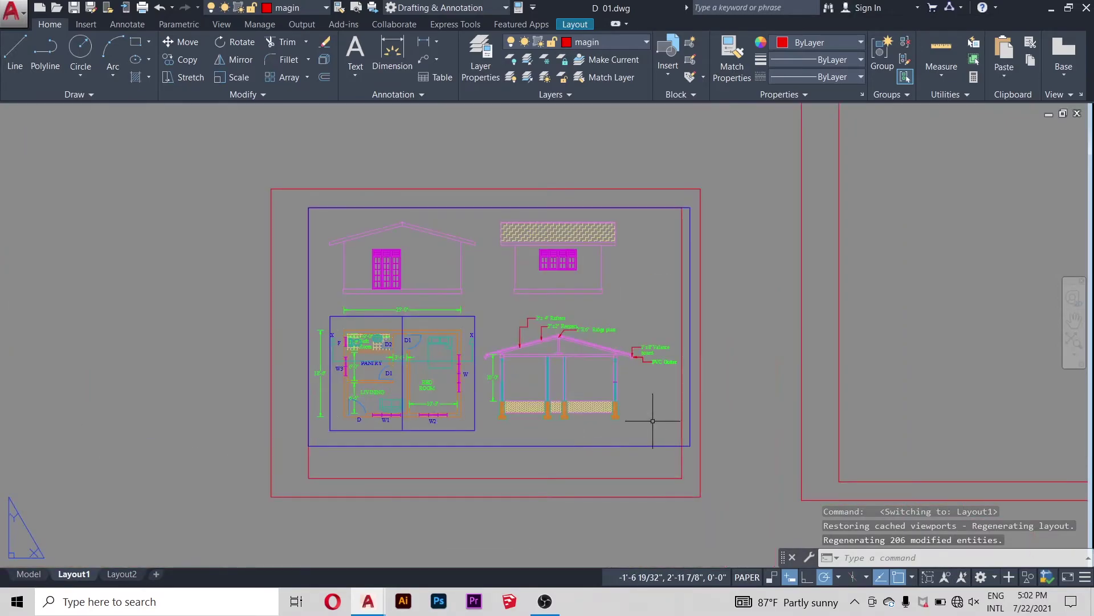
scroll(678, 430, up, 4)
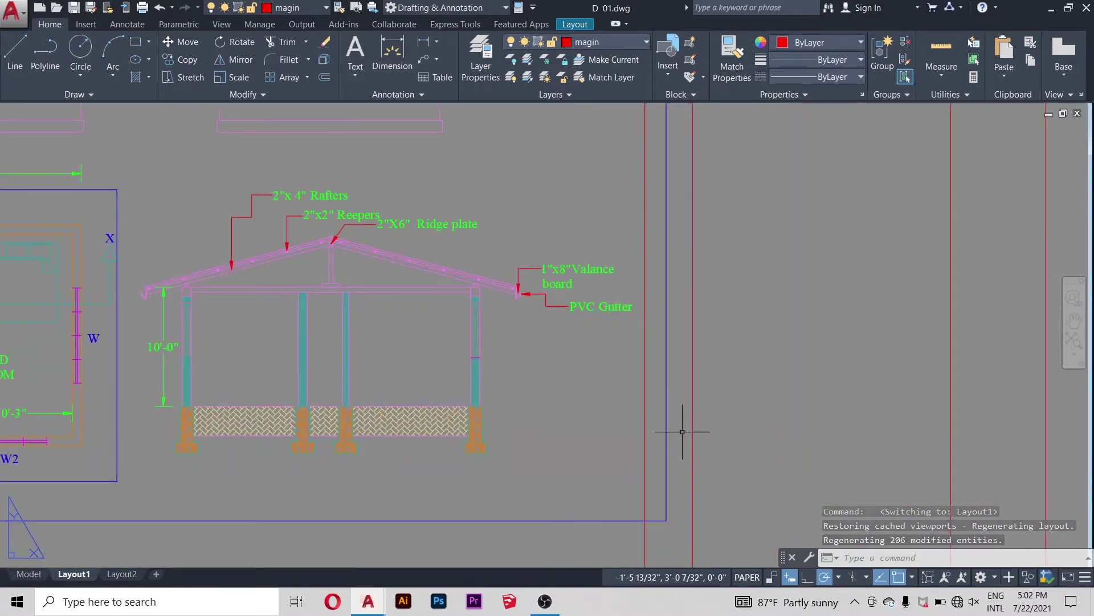
click(665, 477)
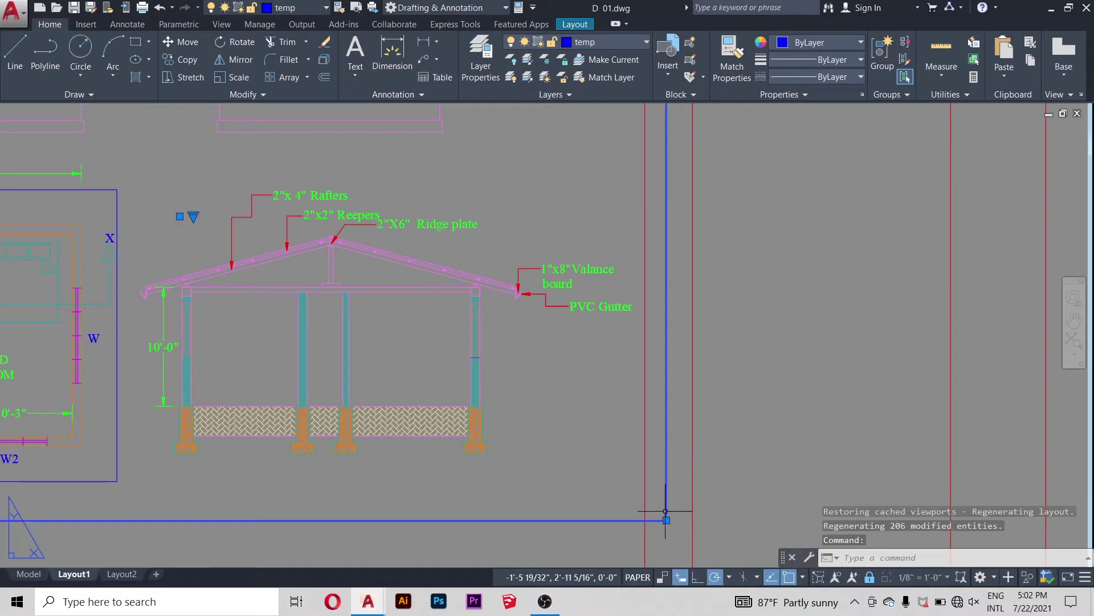
scroll(667, 274, down, 4)
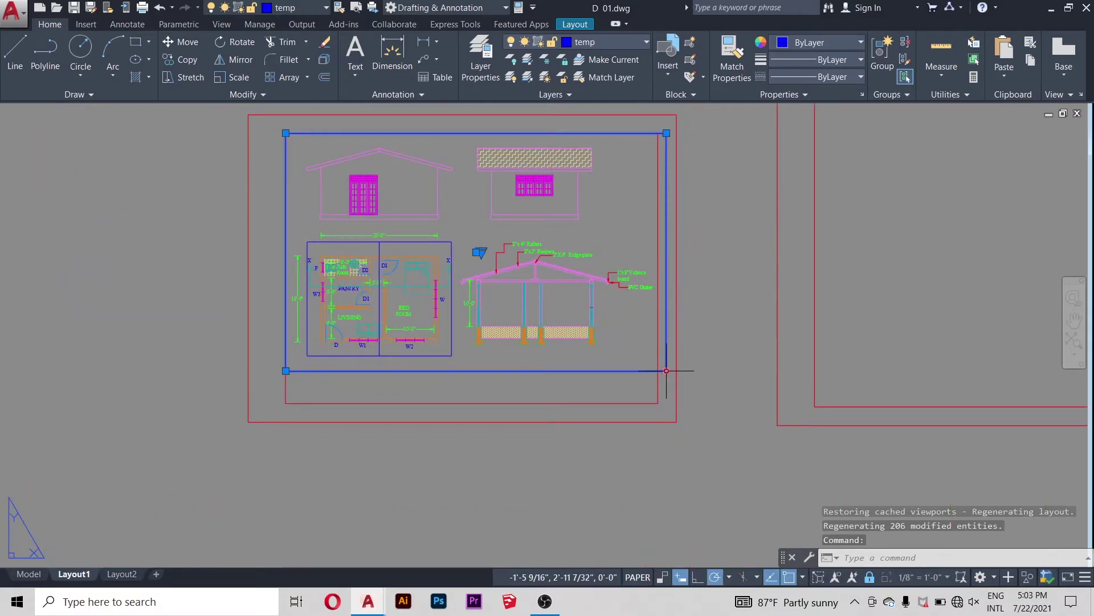
click(667, 370)
click(658, 371)
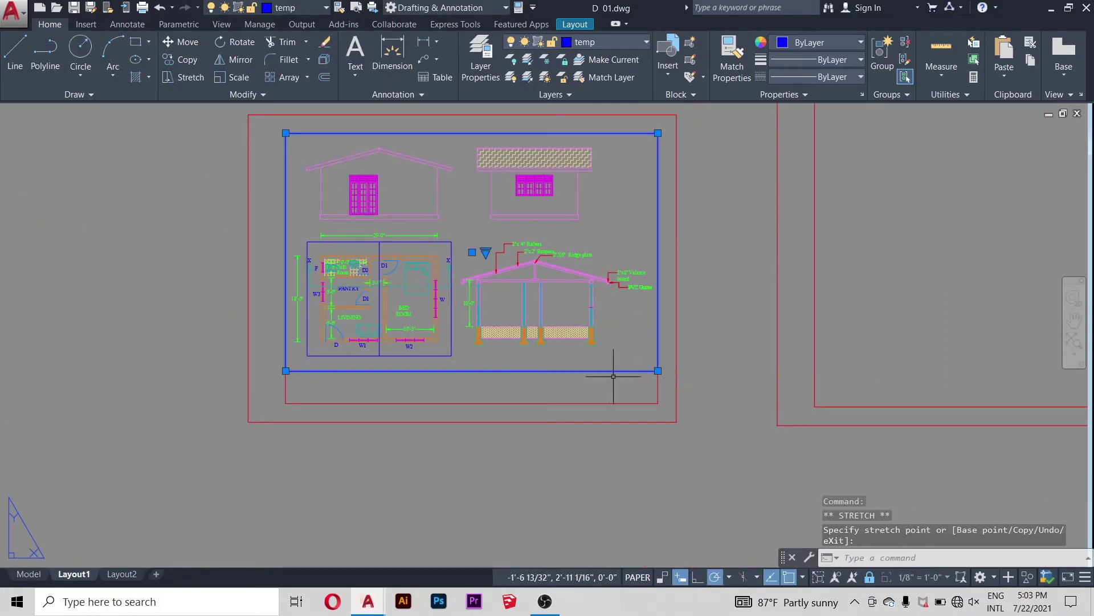
scroll(389, 416, down, 2)
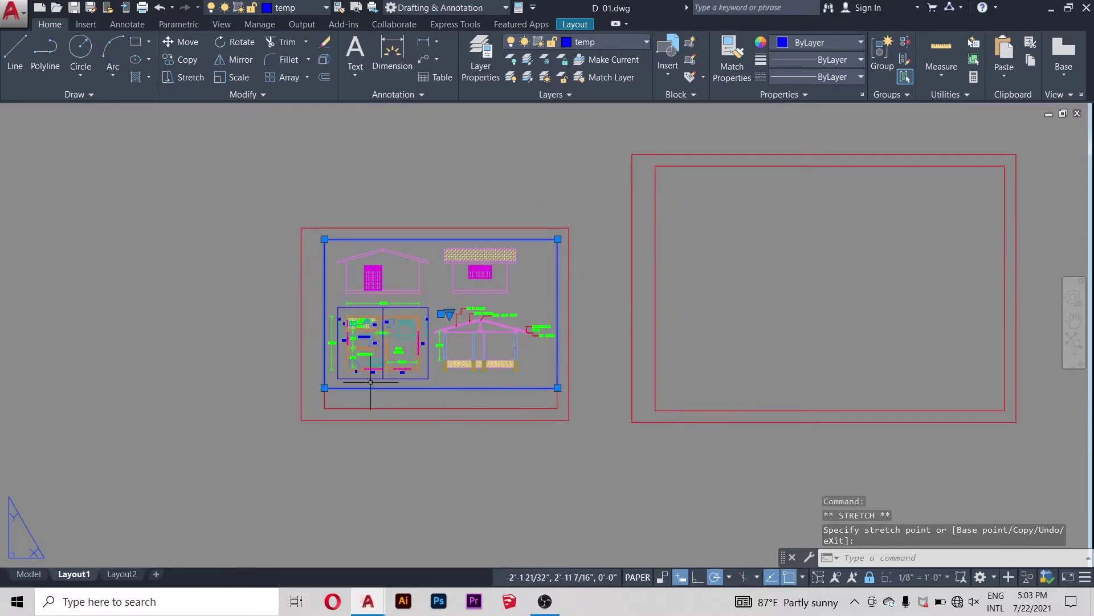
scroll(349, 349, down, 3)
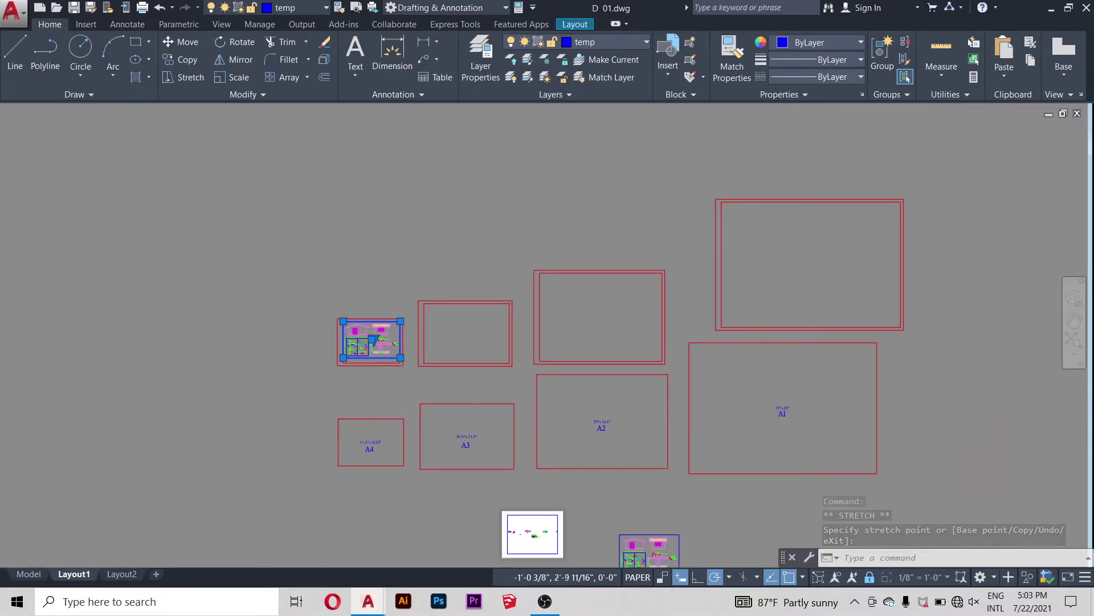
scroll(431, 373, down, 2)
scroll(379, 356, up, 6)
scroll(416, 288, up, 4)
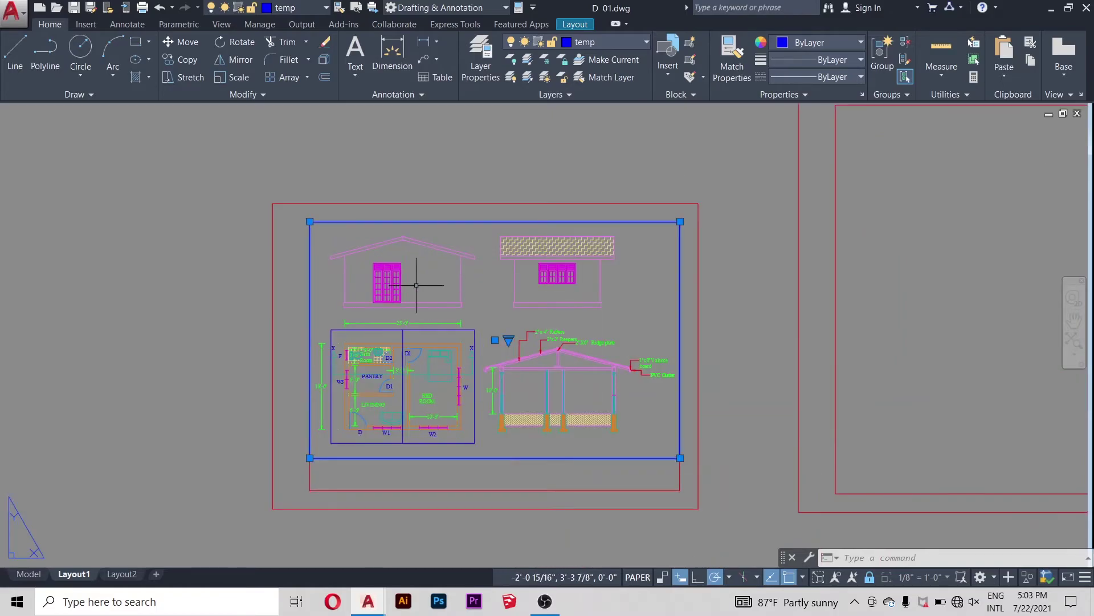
scroll(404, 257, down, 4)
scroll(438, 269, down, 4)
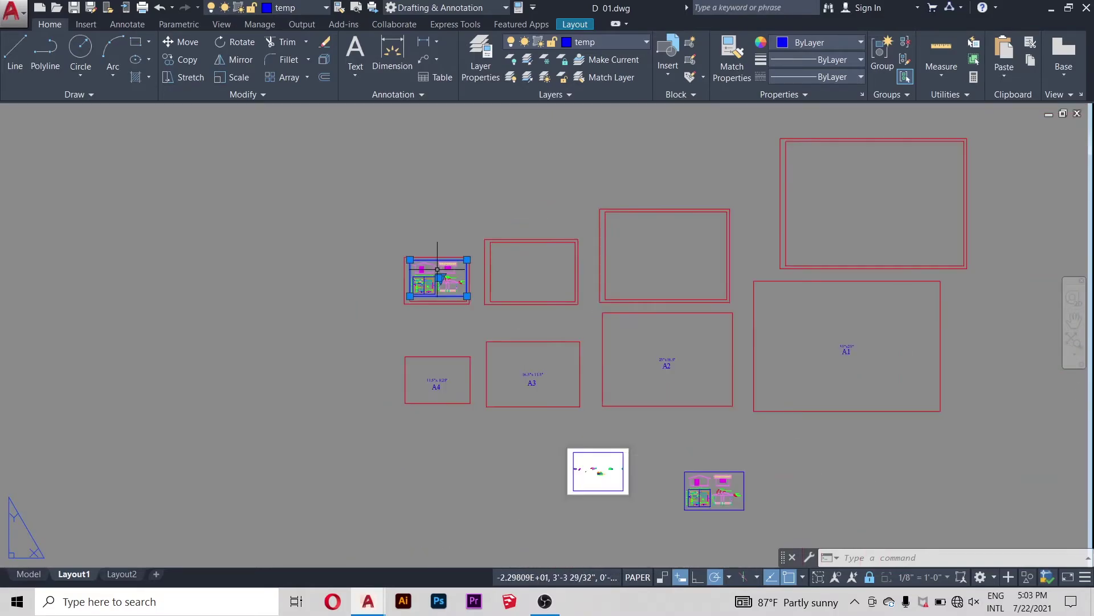
scroll(505, 319, up, 2)
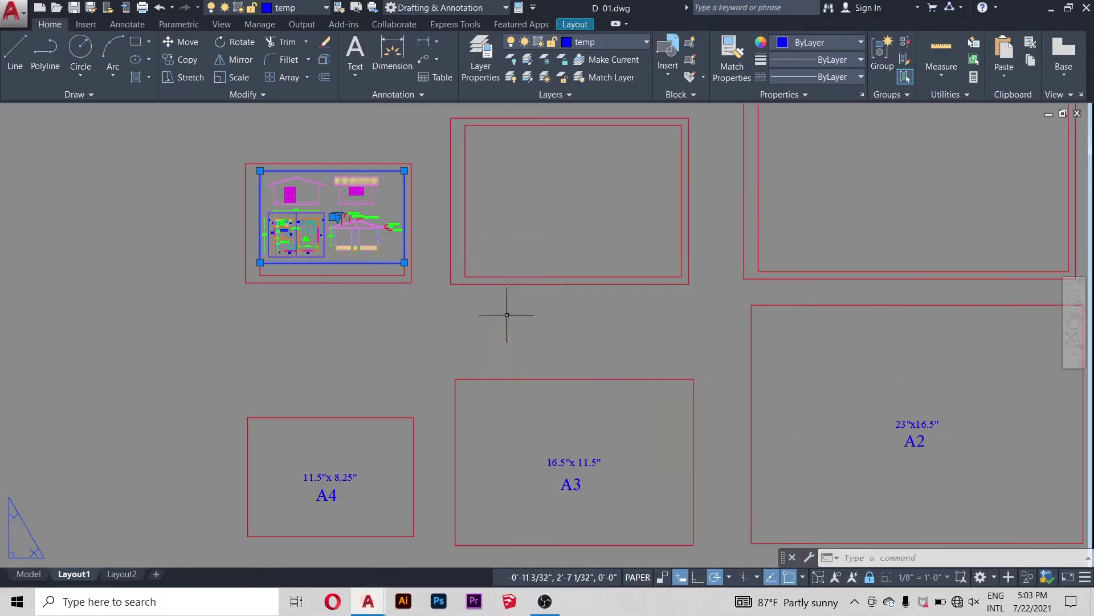
scroll(510, 302, down, 2)
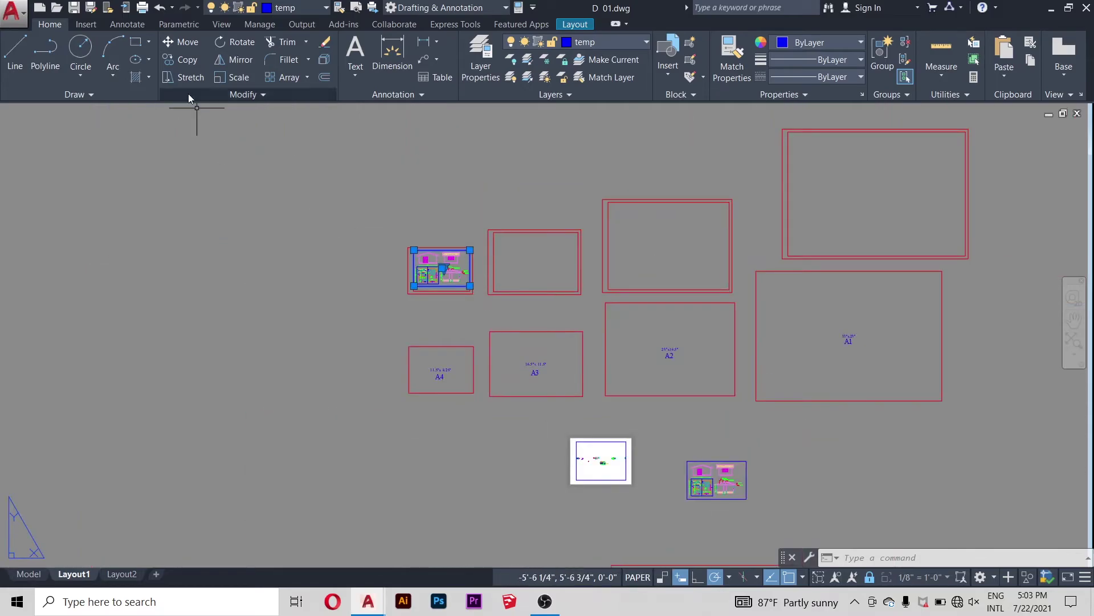
Step: Copy the house-plan viewport onto the A3 sheet frame
click(185, 60)
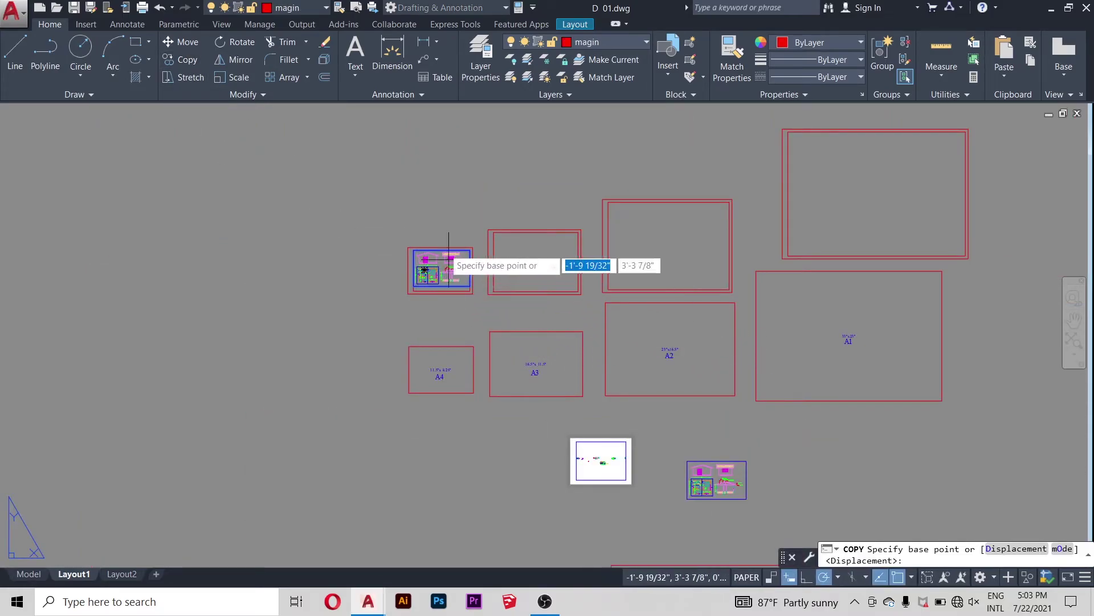
scroll(448, 264, up, 6)
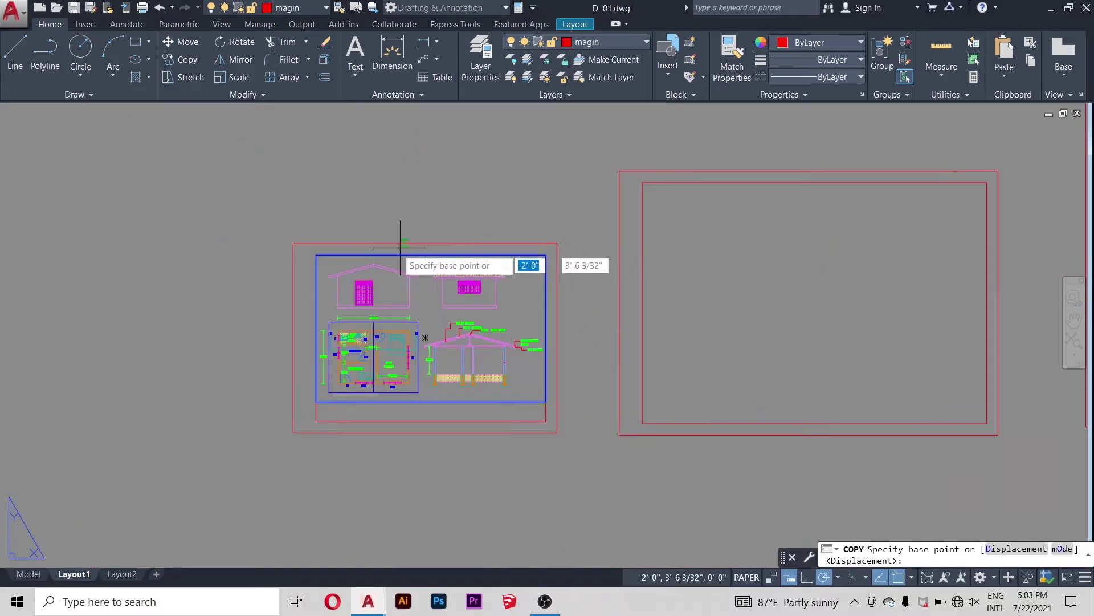
click(316, 255)
scroll(319, 262, down, 3)
scroll(422, 314, up, 2)
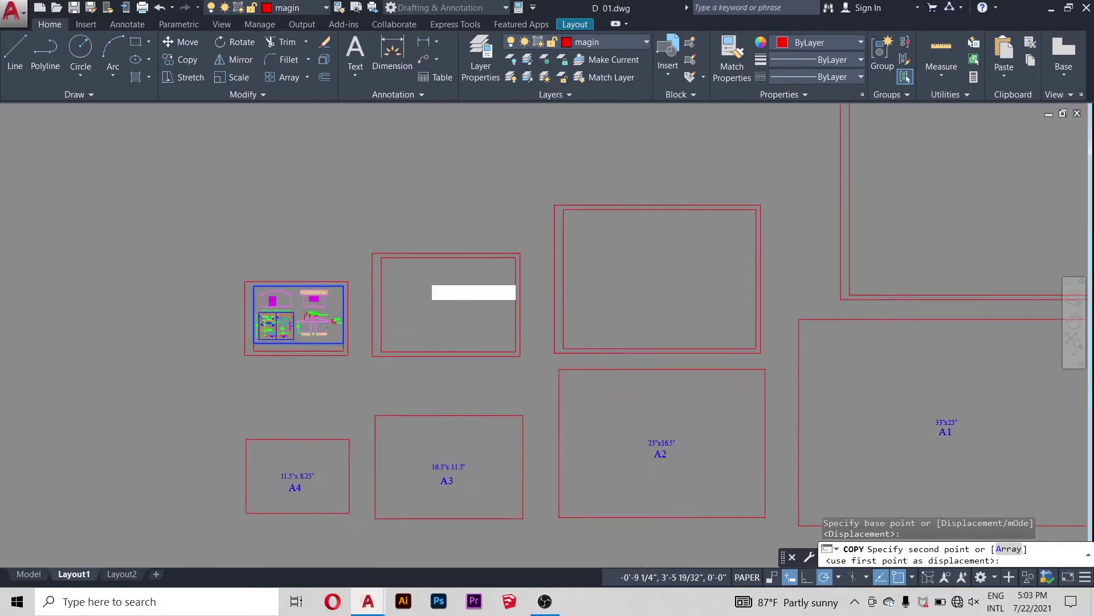
scroll(371, 256, up, 4)
click(323, 229)
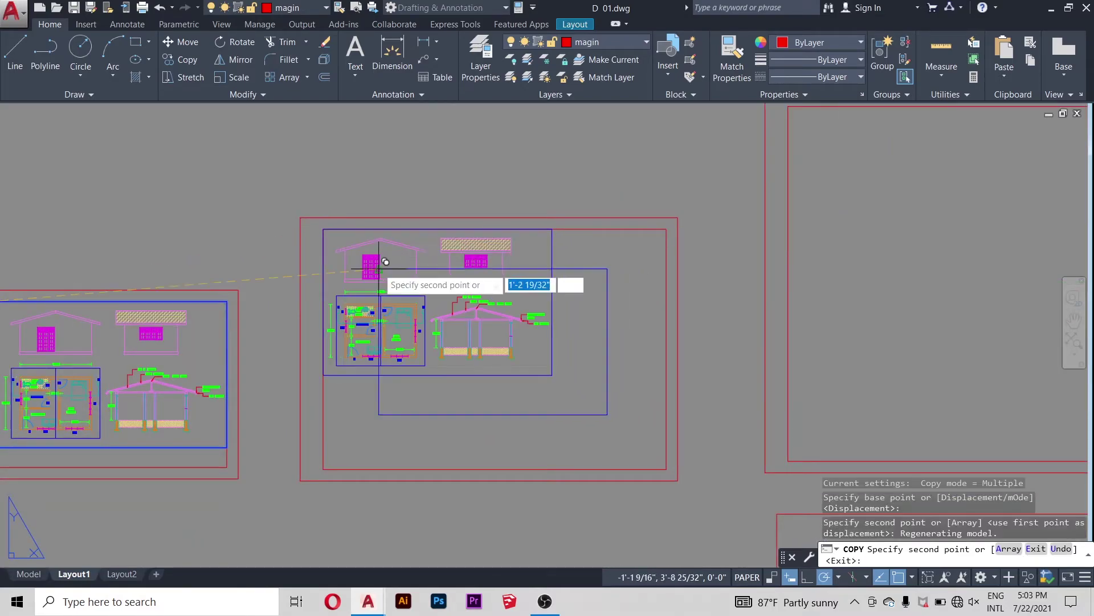
key(Escape)
scroll(379, 267, down, 2)
scroll(399, 279, down, 5)
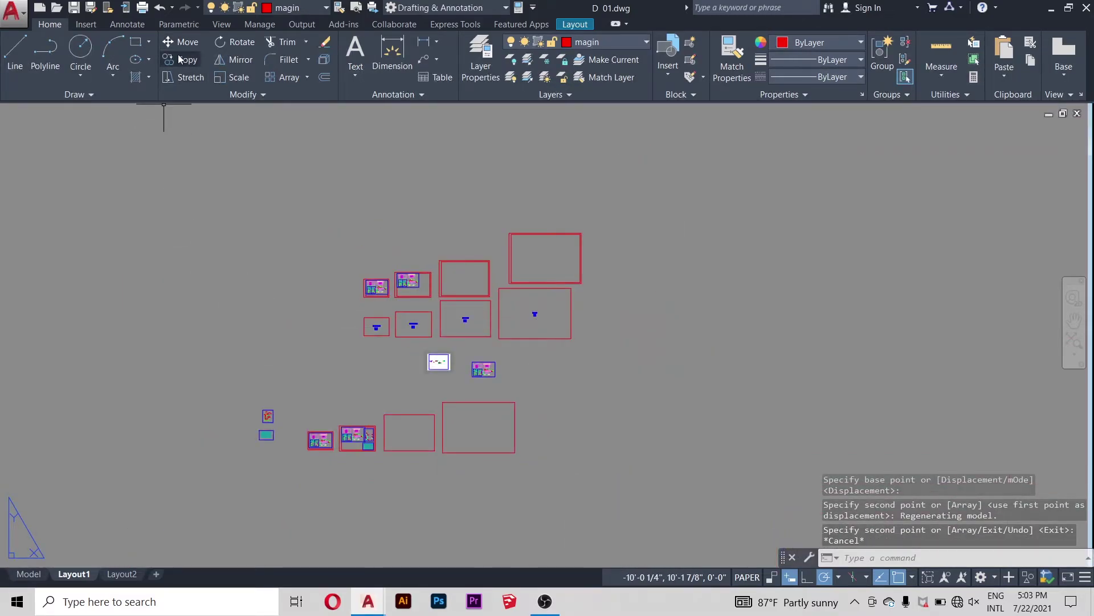
Step: Move the small schedule viewport to sit beside the house drawings on the sheet
click(188, 42)
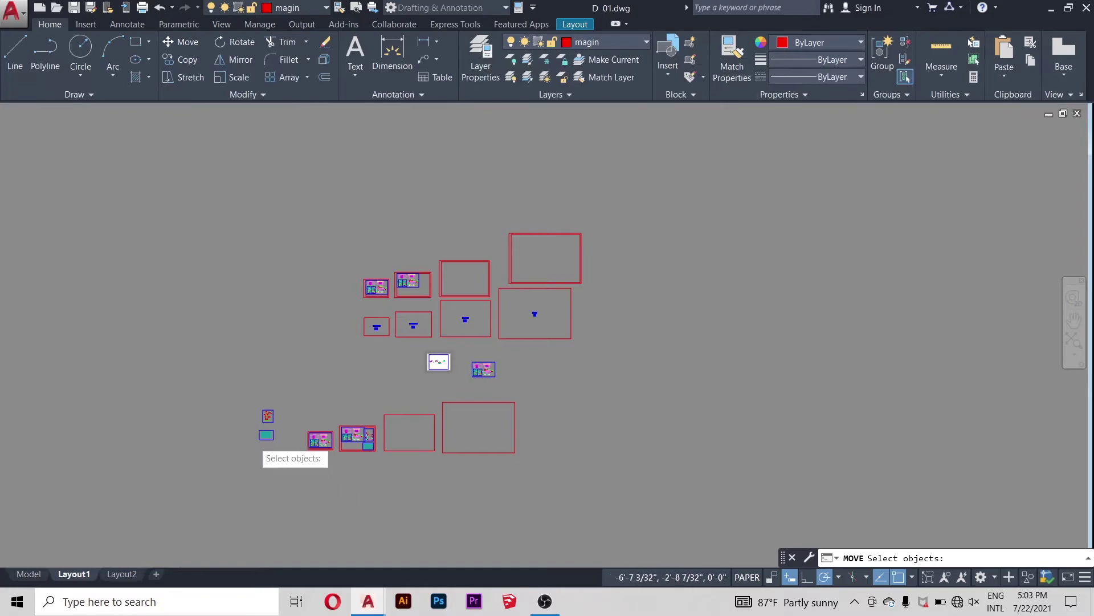
scroll(267, 432, up, 4)
click(276, 428)
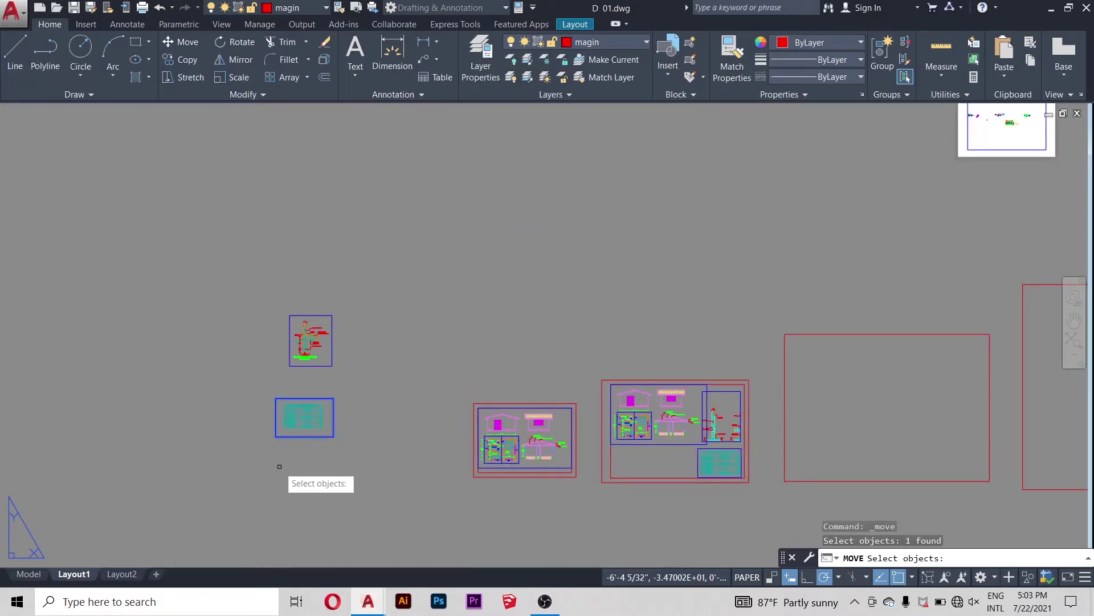
key(Return)
click(276, 399)
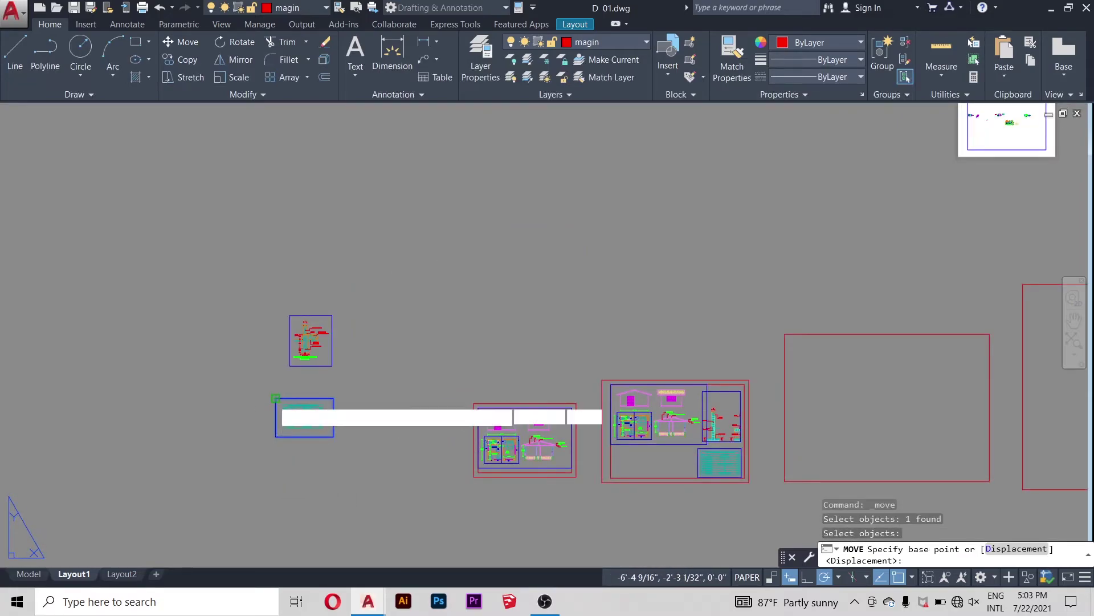
scroll(324, 464, down, 5)
scroll(573, 188, up, 4)
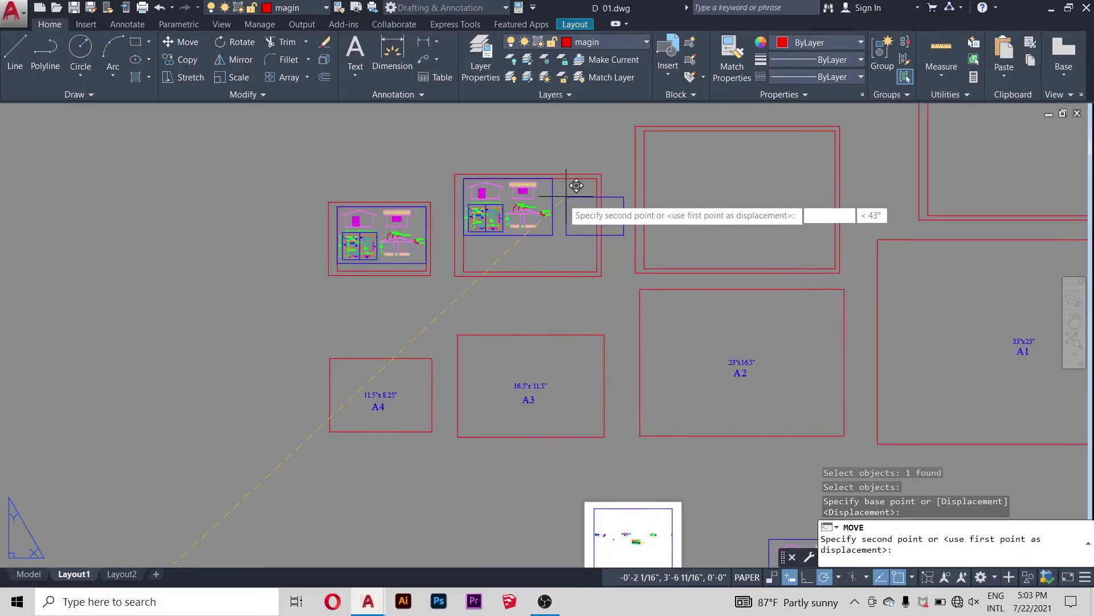
scroll(559, 201, up, 5)
scroll(560, 205, down, 5)
scroll(561, 204, down, 4)
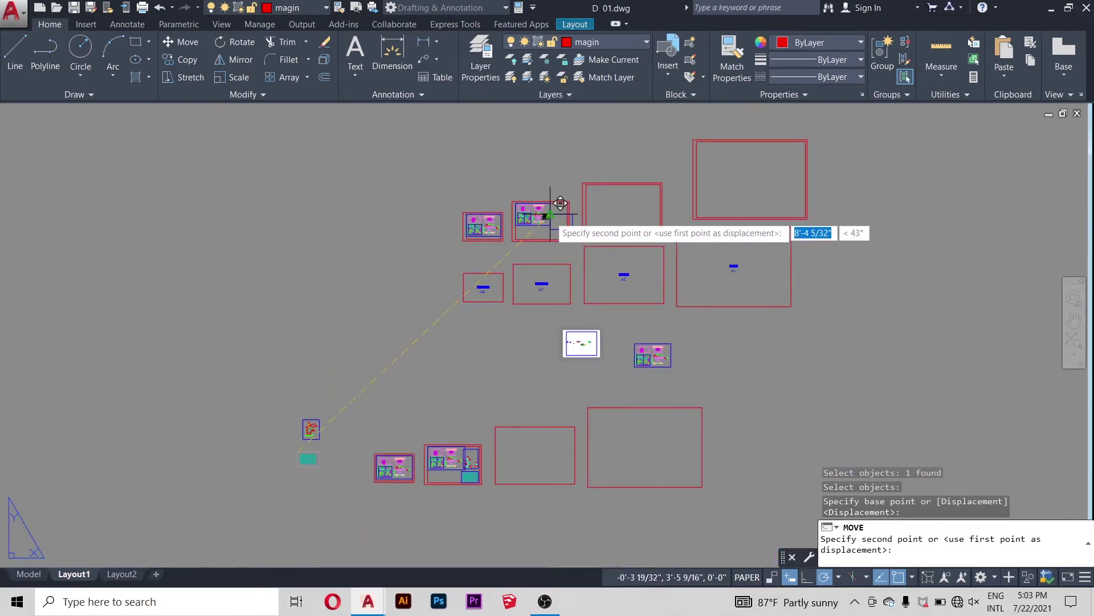
scroll(560, 203, up, 3)
scroll(556, 205, up, 4)
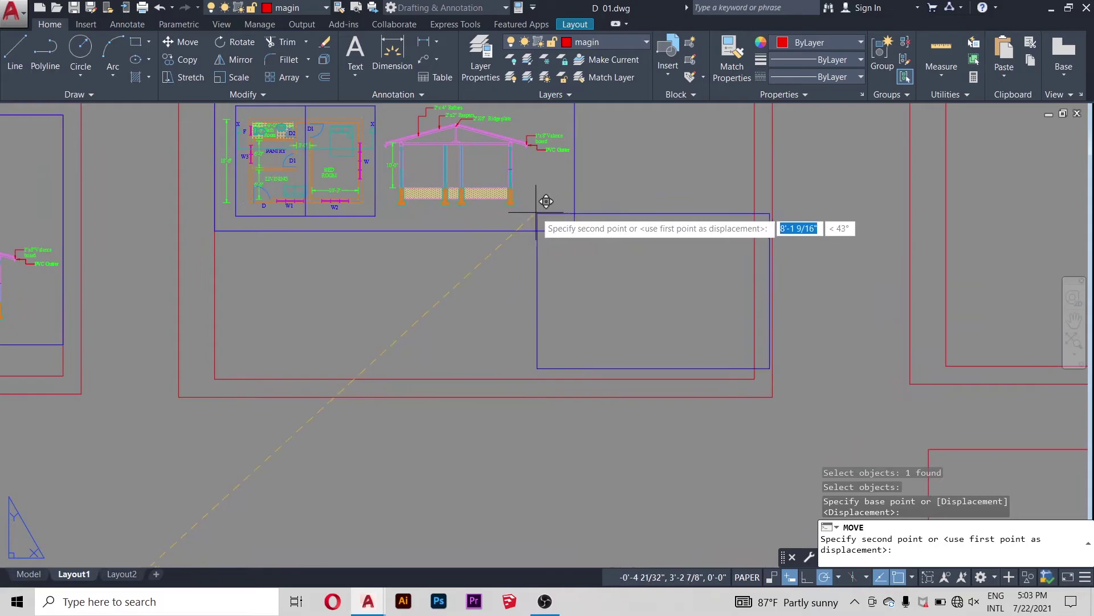
click(522, 220)
scroll(524, 228, down, 4)
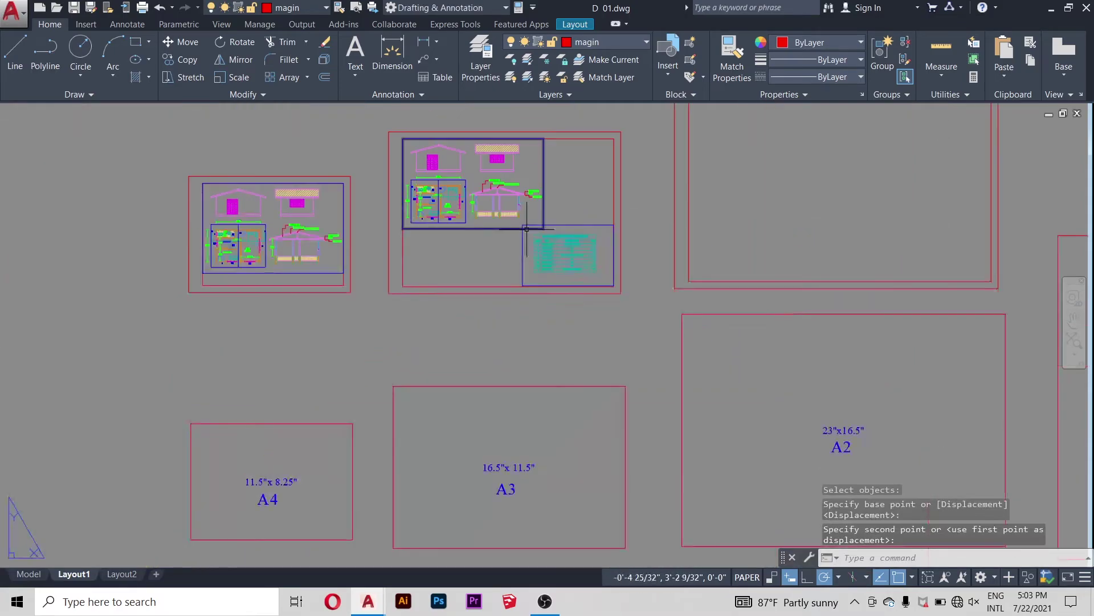
scroll(552, 256, down, 6)
scroll(513, 244, down, 2)
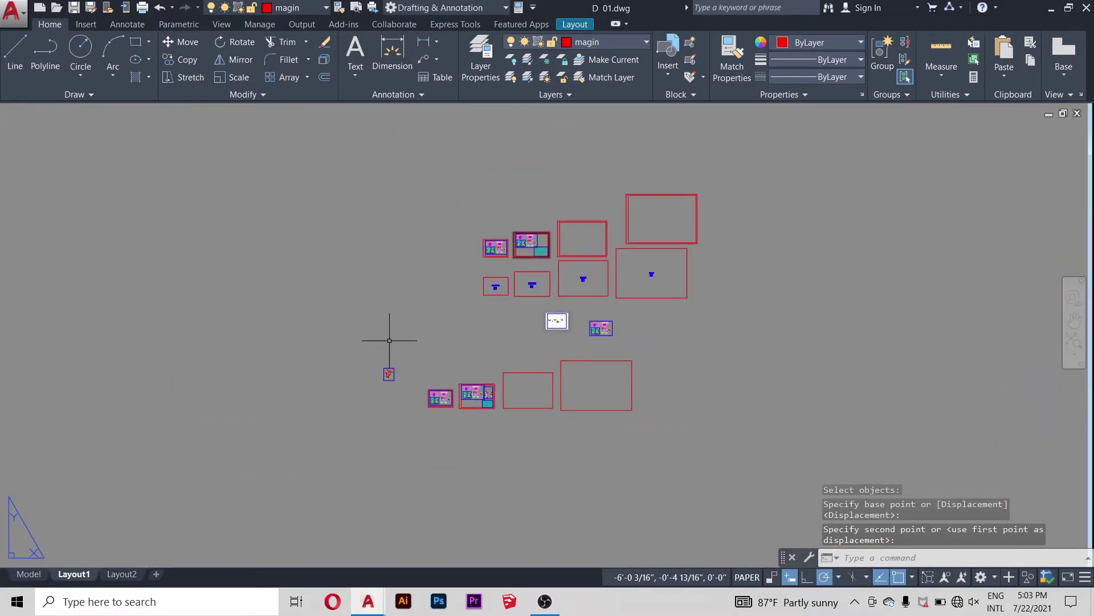
scroll(389, 340, up, 8)
Step: Repeat MOVE to drop the foundation details viewport into its slot above the schedule
right_click(396, 294)
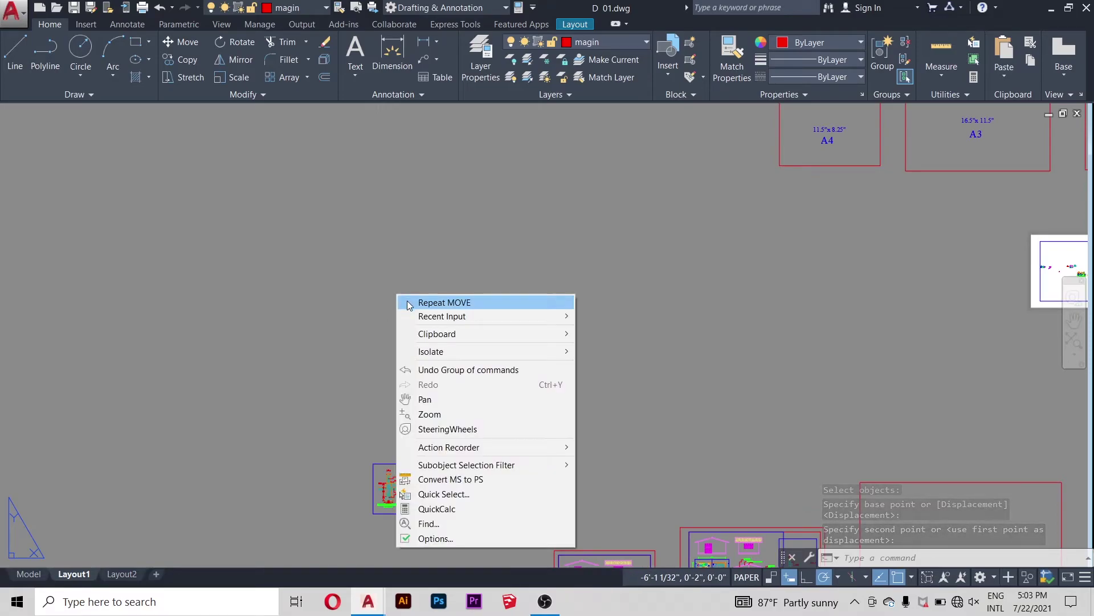
click(408, 304)
click(414, 471)
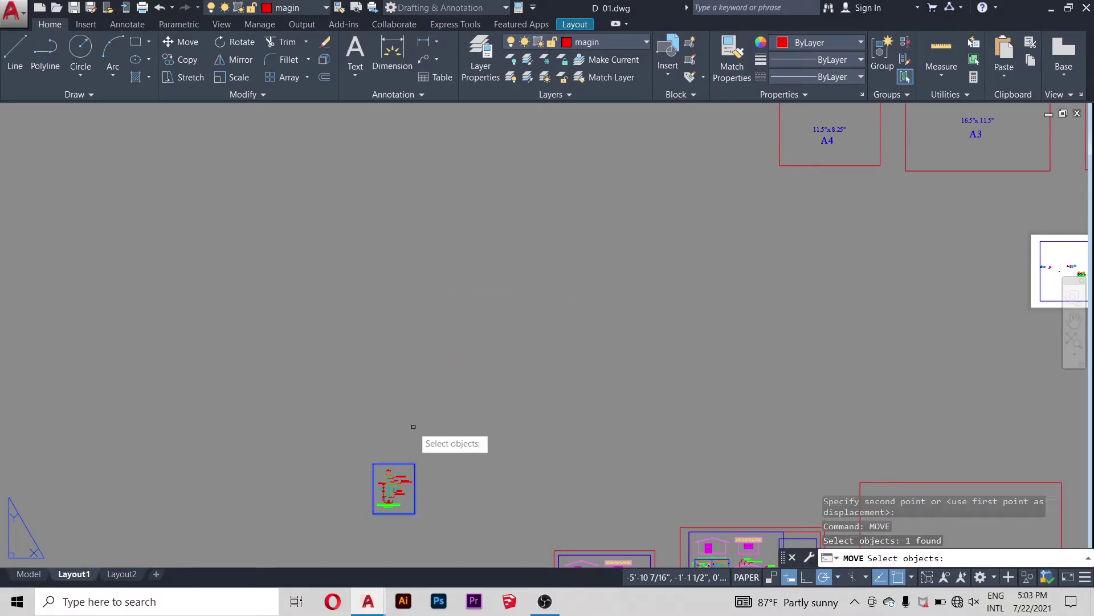
key(Return)
click(373, 463)
scroll(391, 362, down, 3)
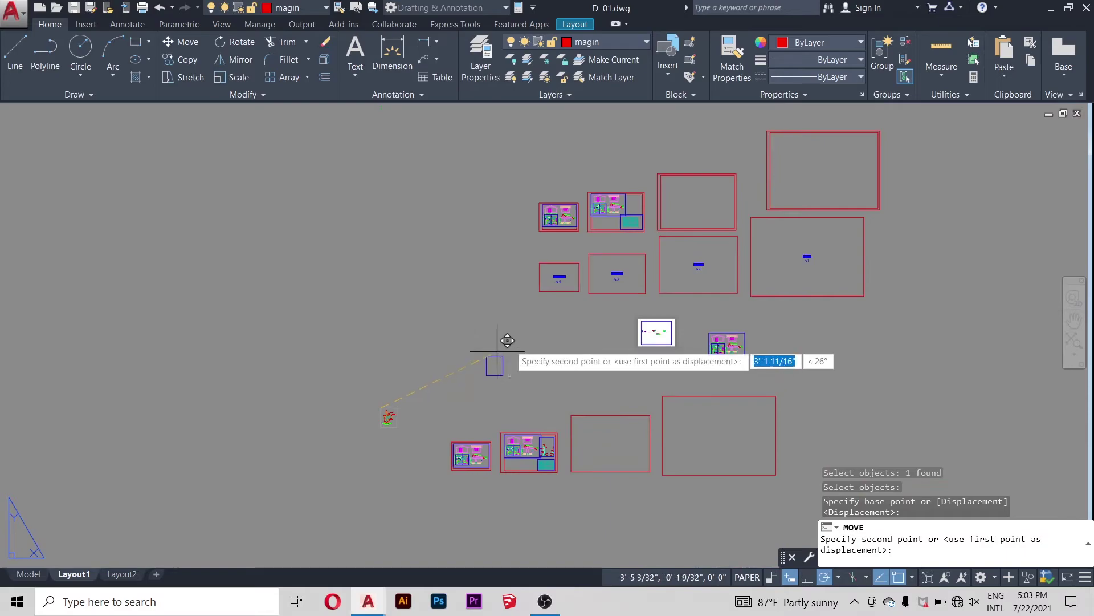
scroll(650, 185, up, 5)
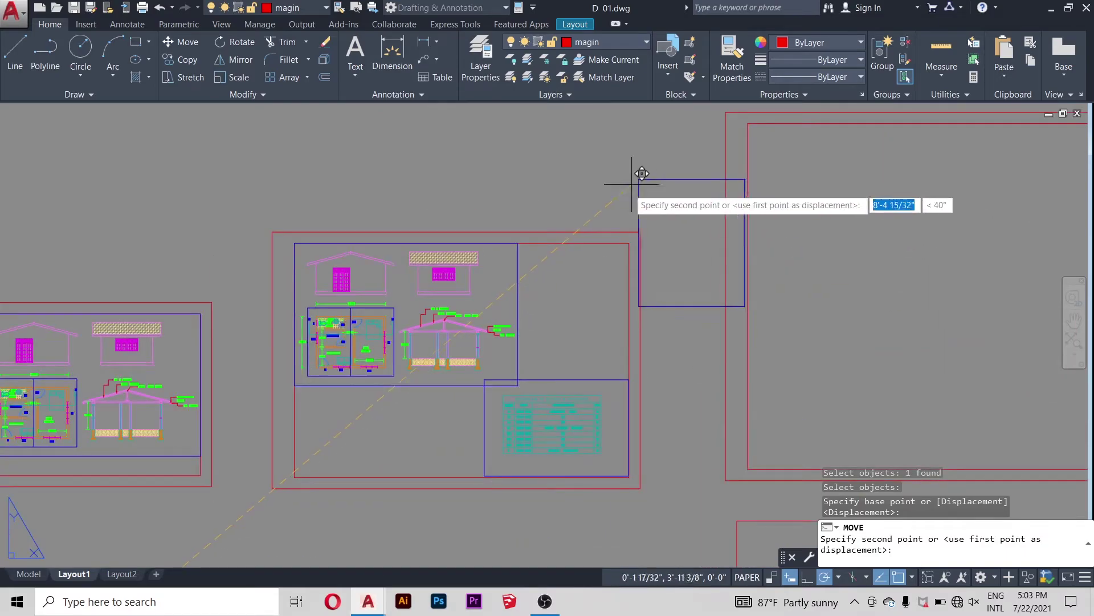
click(530, 237)
scroll(659, 305, up, 2)
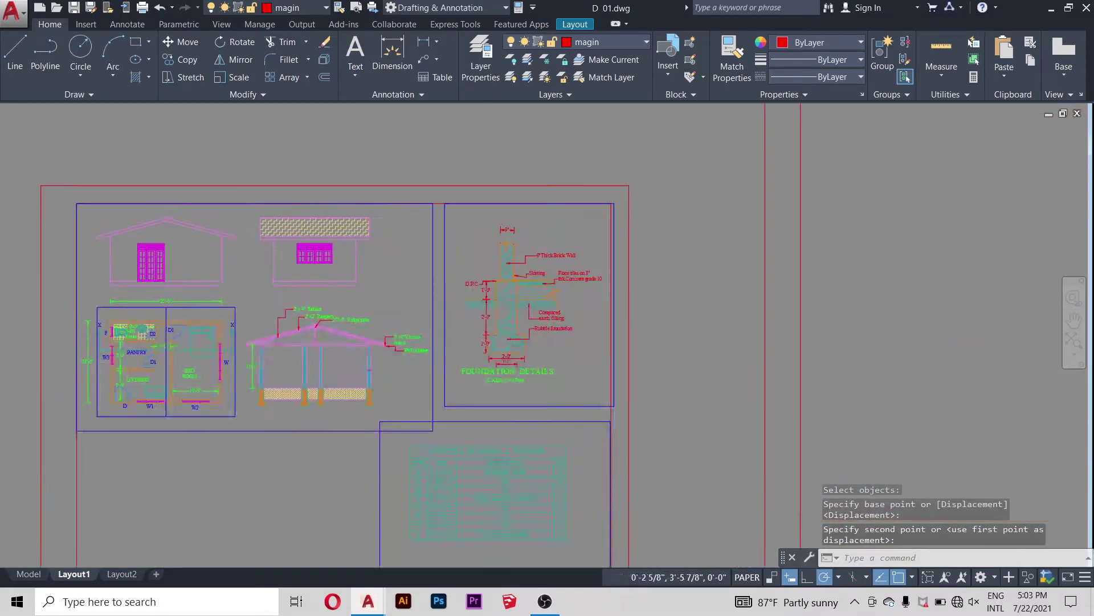
scroll(636, 296, up, 2)
scroll(636, 296, down, 4)
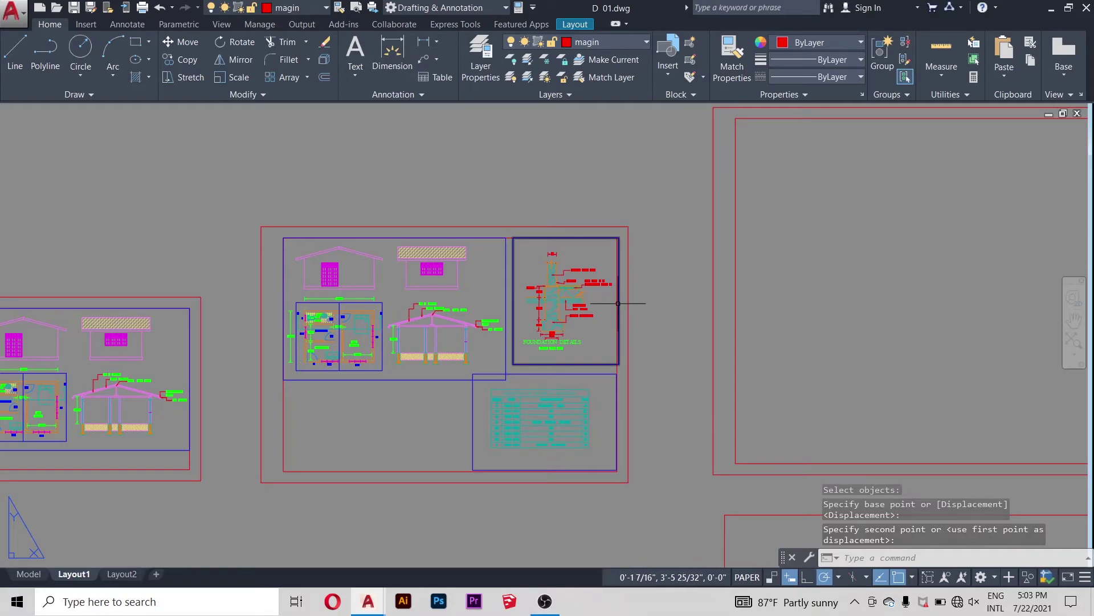
scroll(524, 220, down, 3)
scroll(525, 220, down, 2)
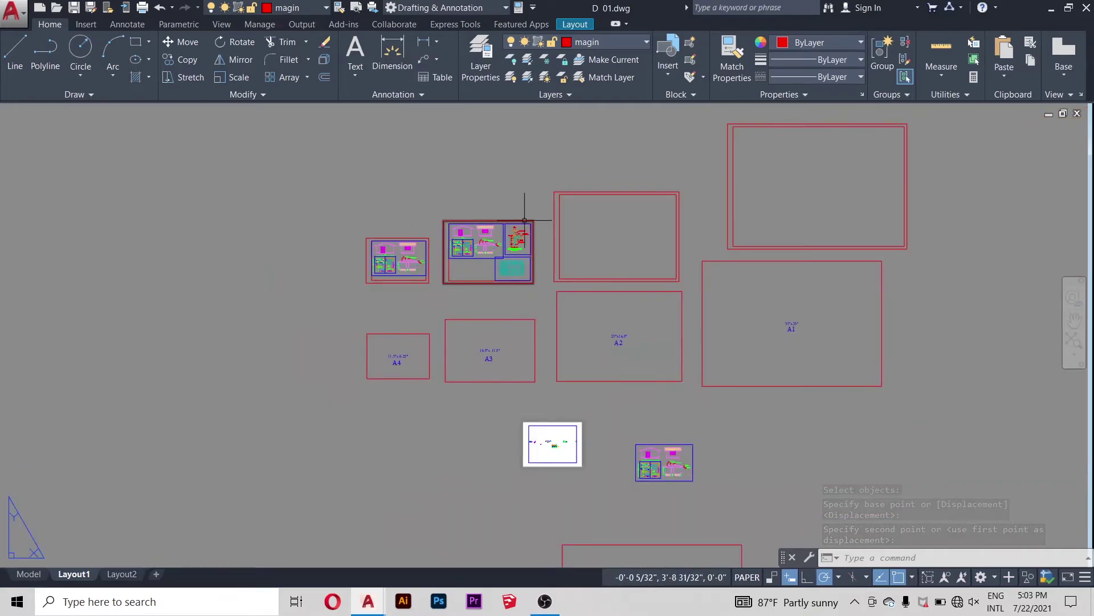
Step: Switch off the temp layer from the Layer list, hiding the blue viewport borders
click(623, 44)
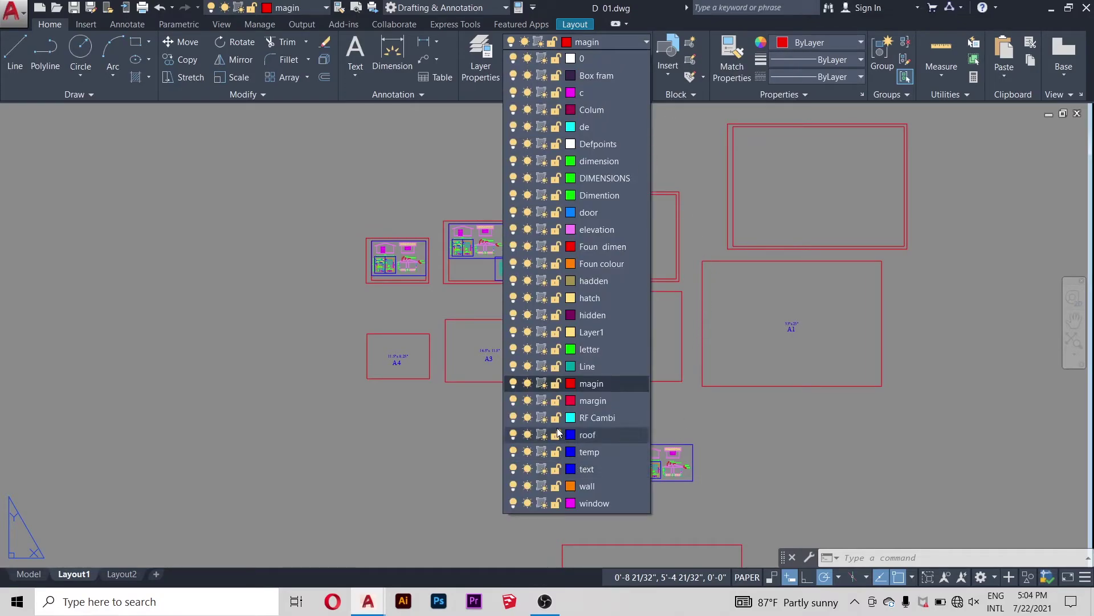
click(513, 453)
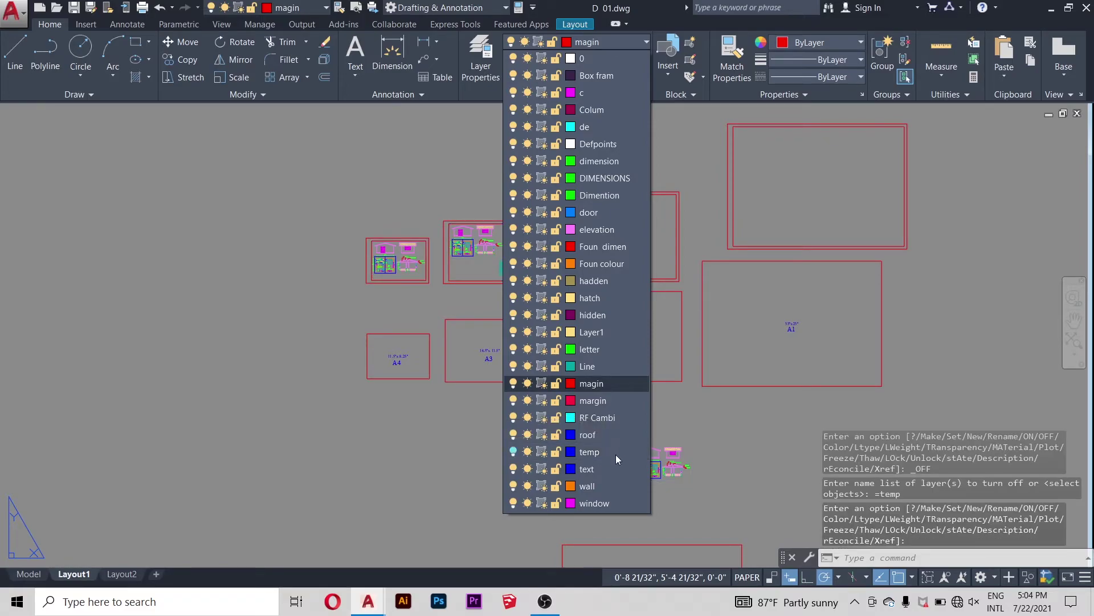
scroll(493, 238, up, 4)
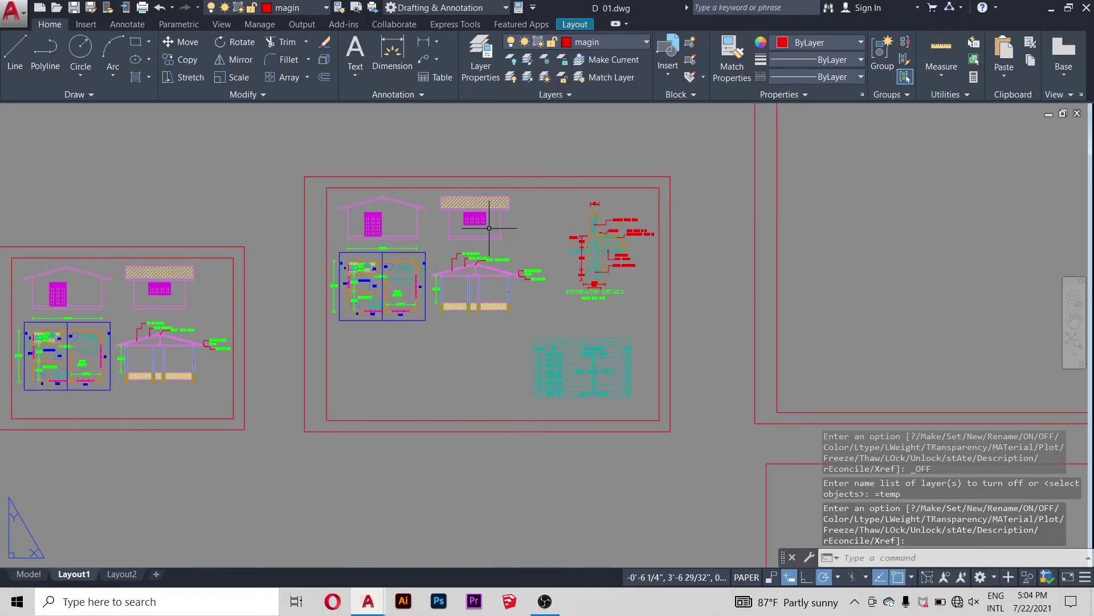
scroll(385, 201, up, 4)
scroll(624, 182, down, 4)
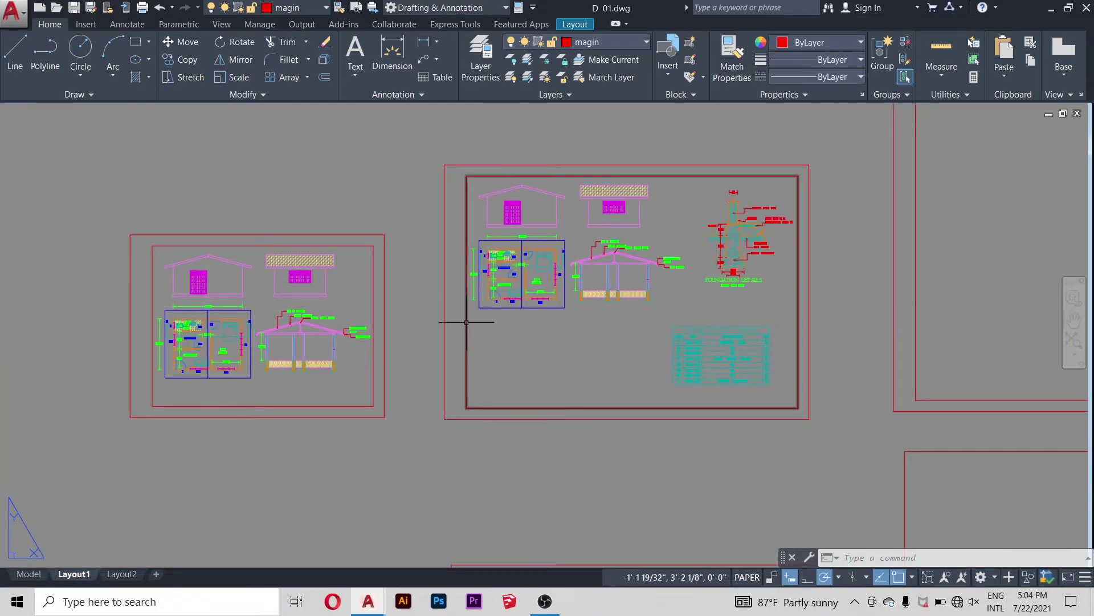
scroll(428, 265, down, 4)
scroll(436, 264, down, 2)
scroll(462, 194, down, 4)
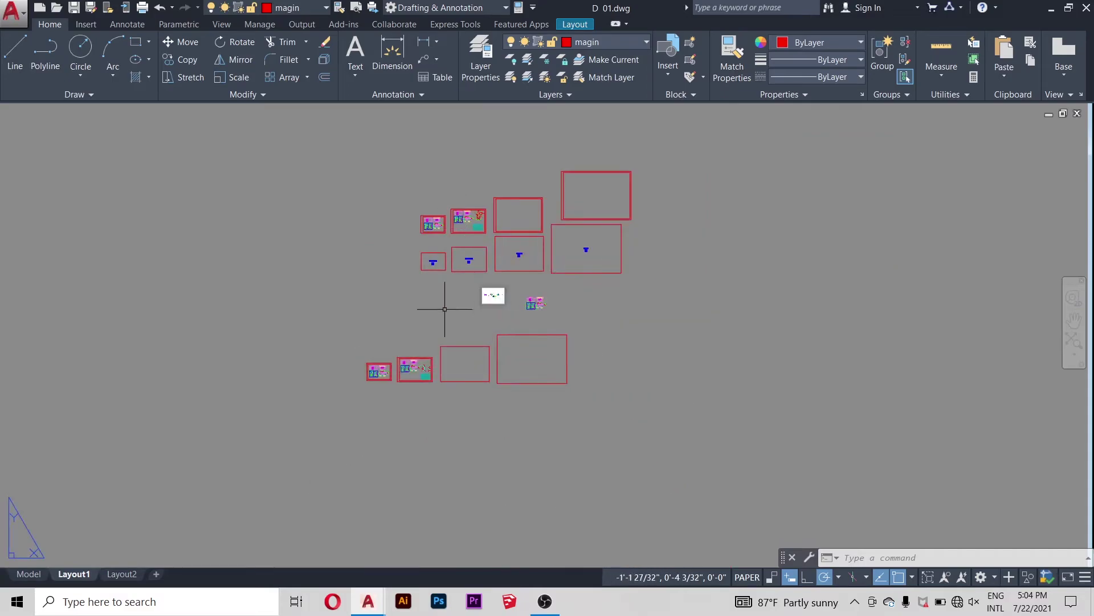
scroll(393, 378, up, 8)
scroll(424, 349, up, 2)
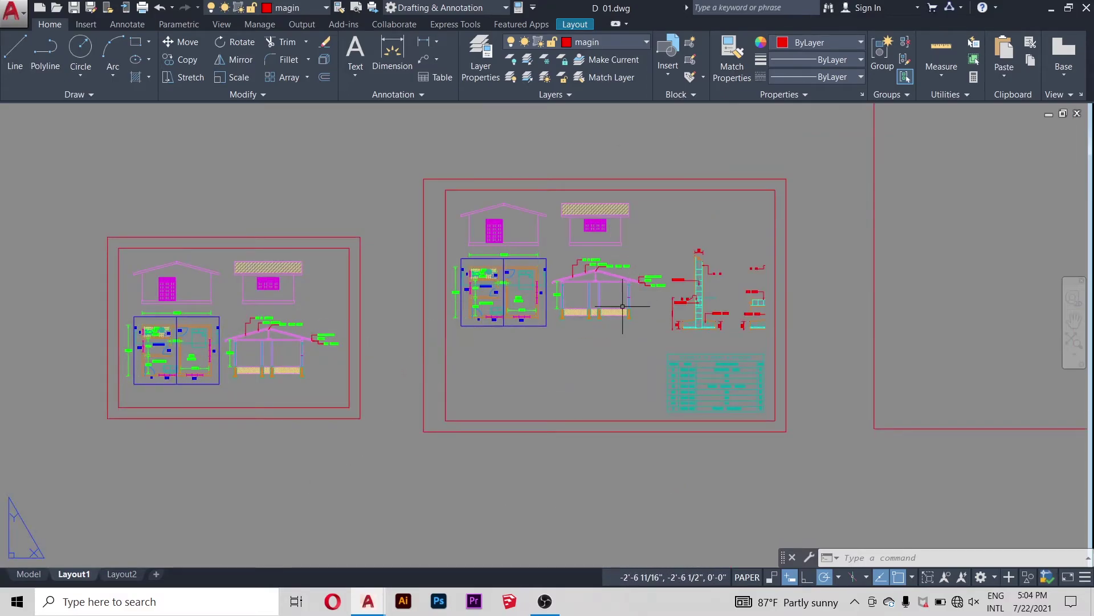
scroll(547, 430, down, 4)
scroll(581, 378, down, 3)
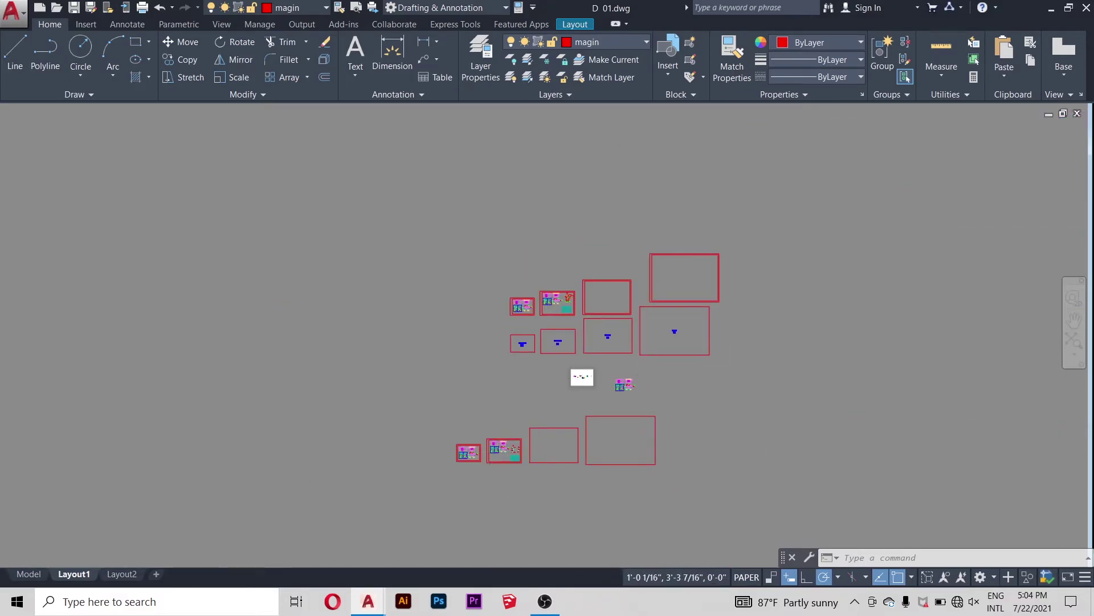
scroll(581, 378, up, 5)
scroll(462, 288, up, 6)
scroll(520, 288, down, 4)
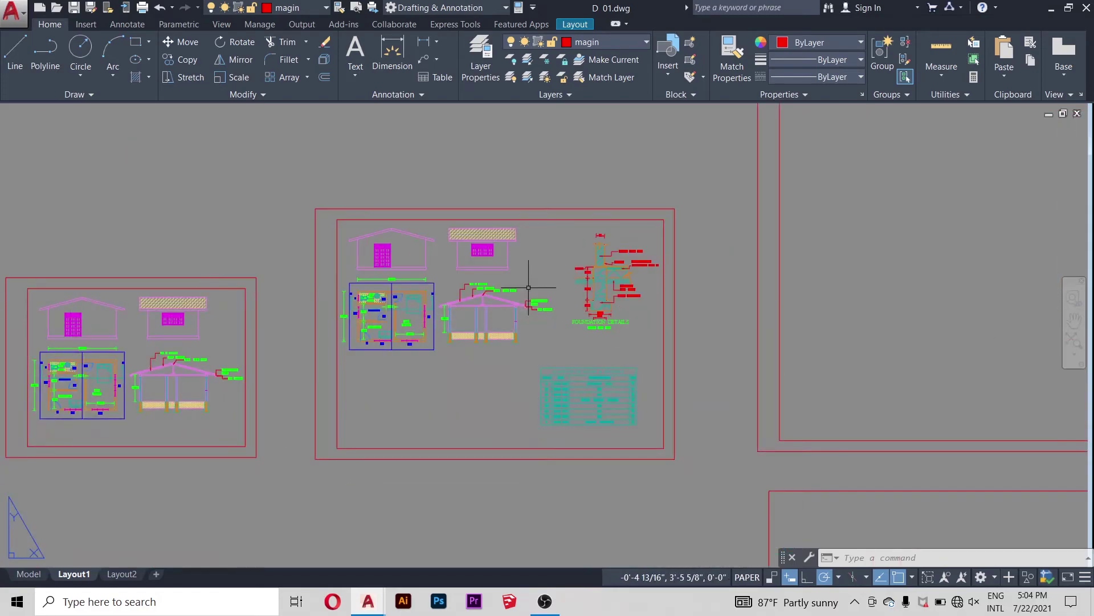
scroll(586, 265, up, 2)
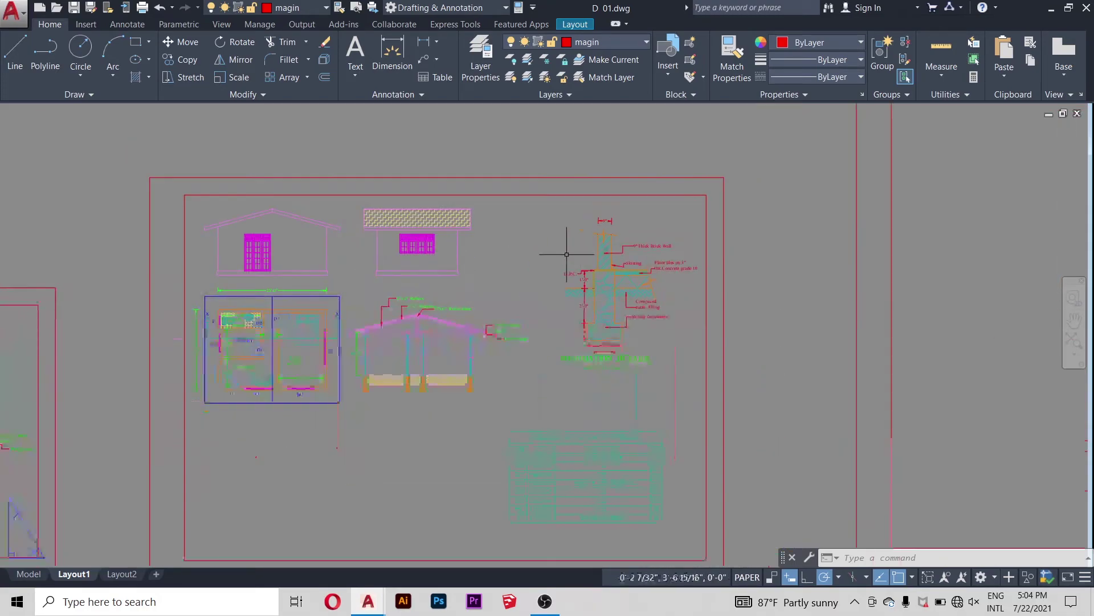
scroll(566, 237, down, 5)
scroll(574, 251, down, 3)
scroll(562, 244, down, 3)
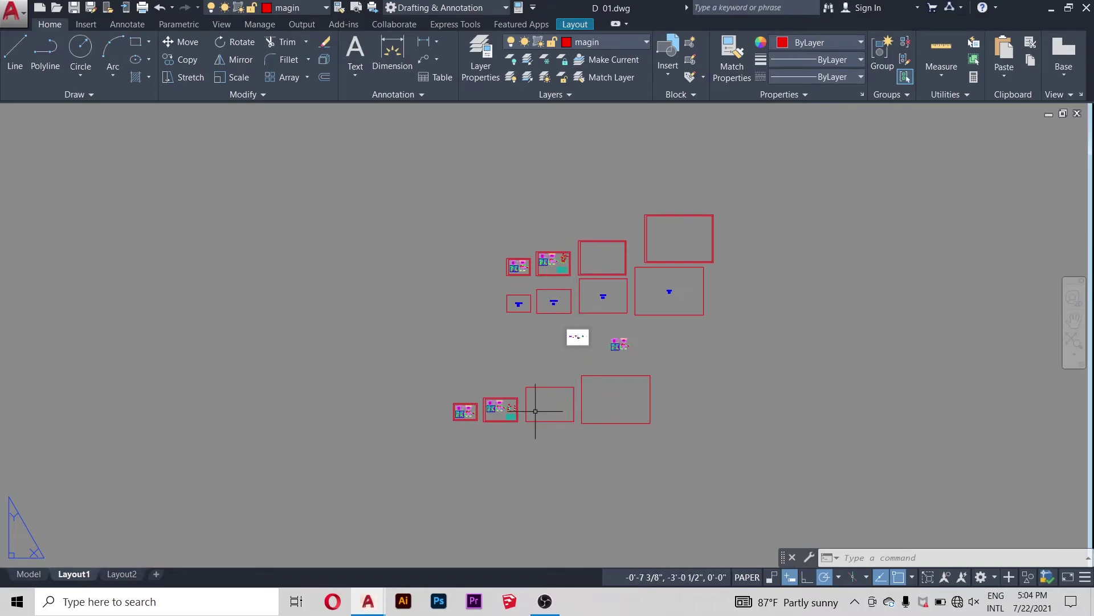
scroll(443, 353, down, 4)
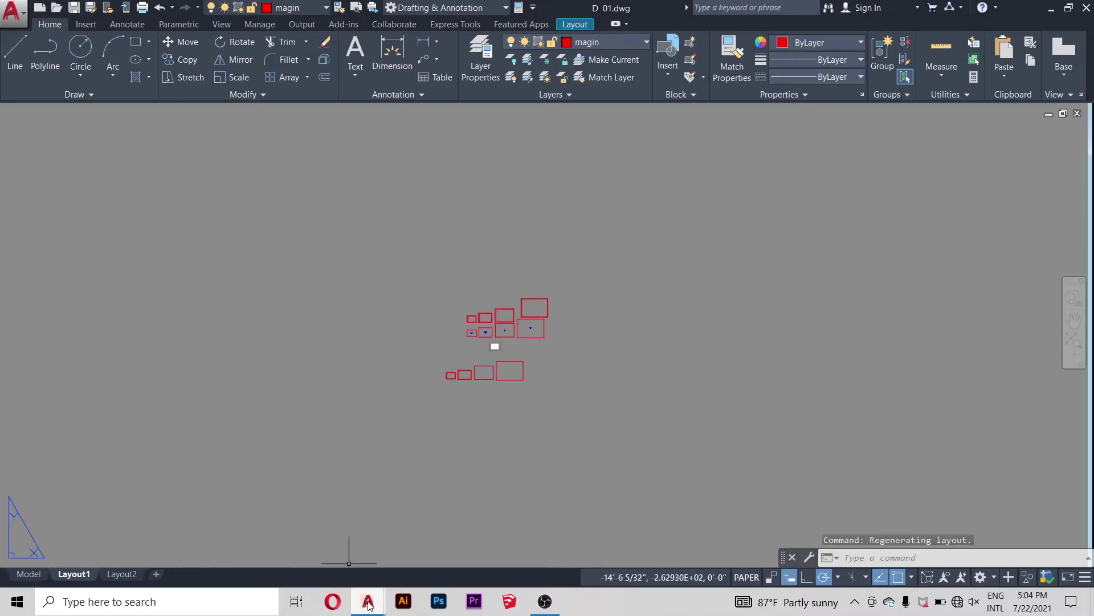
mouse_move(368, 601)
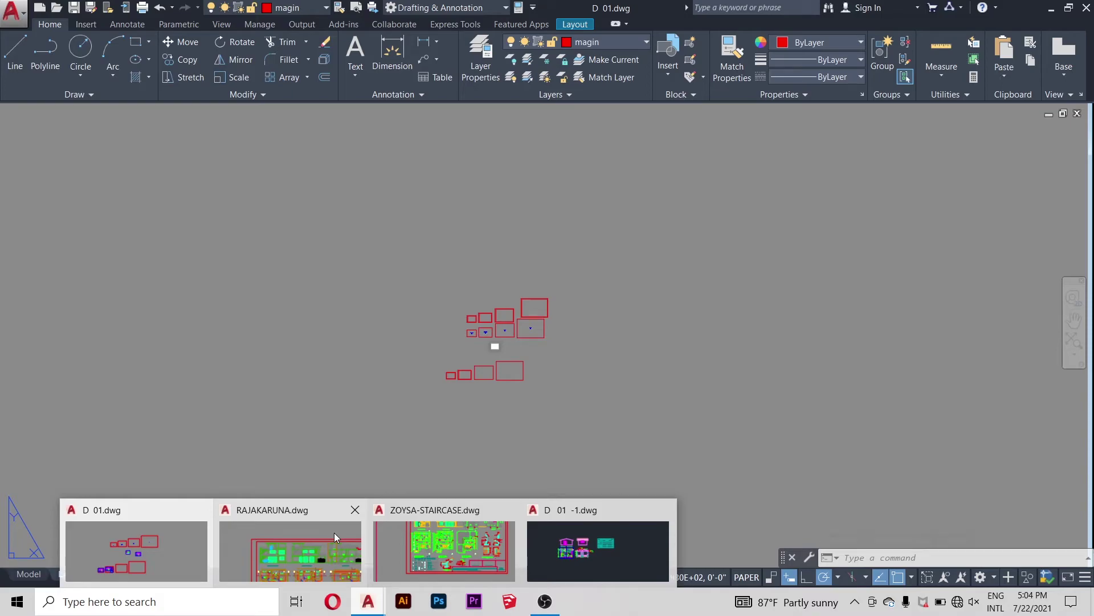
Step: Bring up RAJAKARUNA.dwg, zoom over its Layout1 sheet, and show its layer list
click(334, 532)
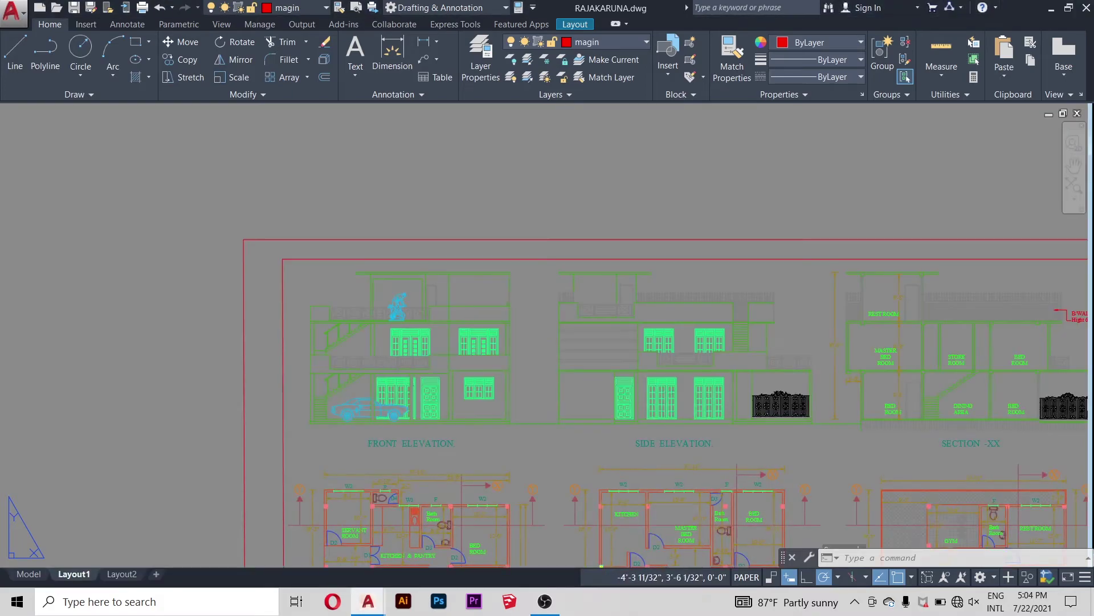
scroll(289, 253, down, 3)
scroll(523, 226, down, 2)
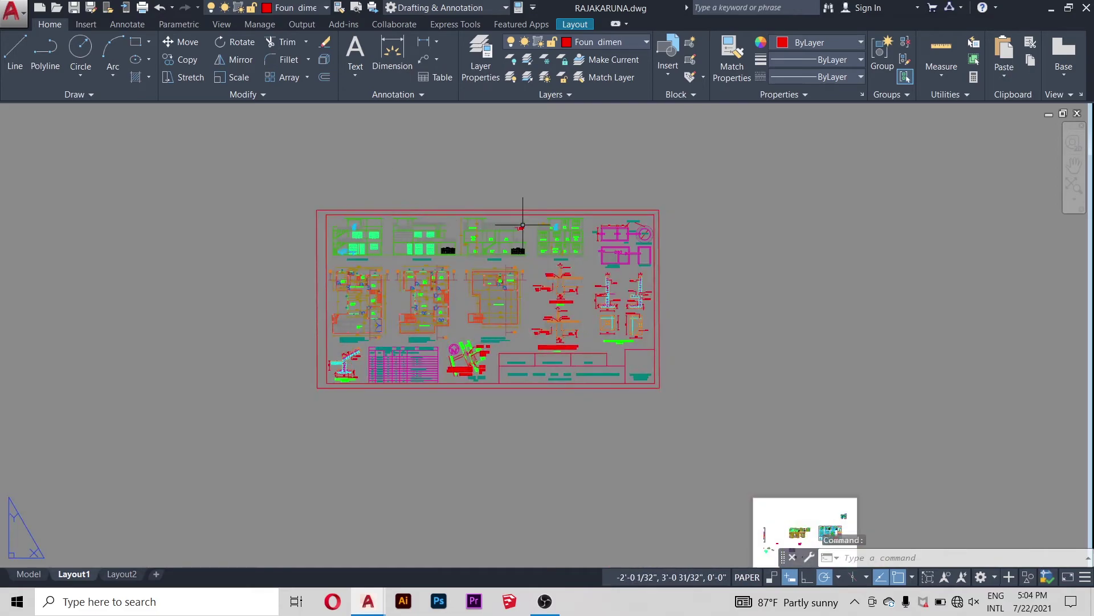
scroll(492, 219, up, 4)
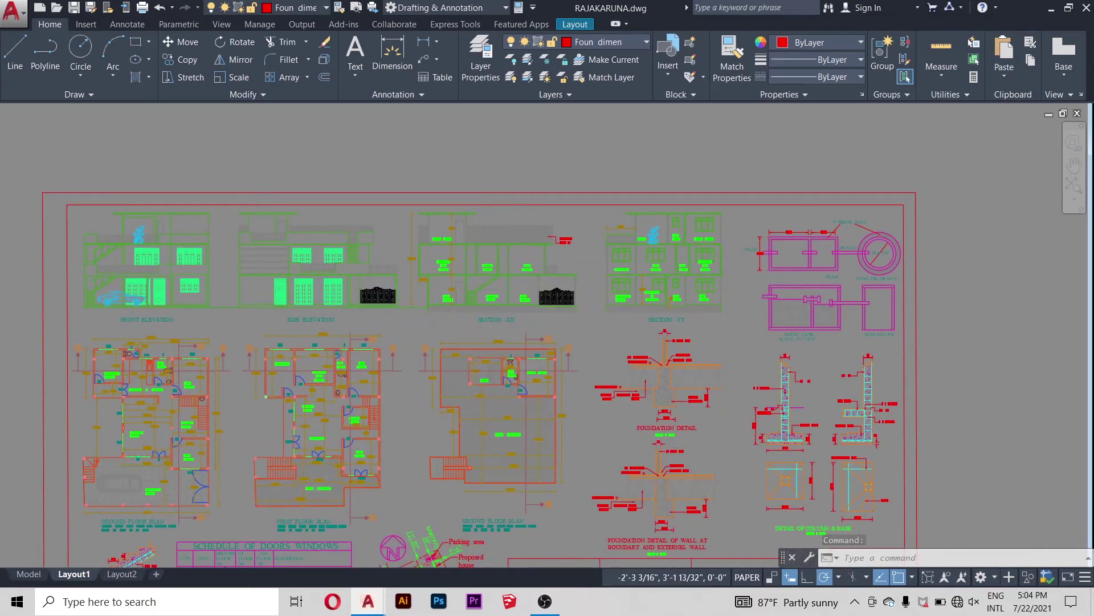
scroll(495, 221, down, 2)
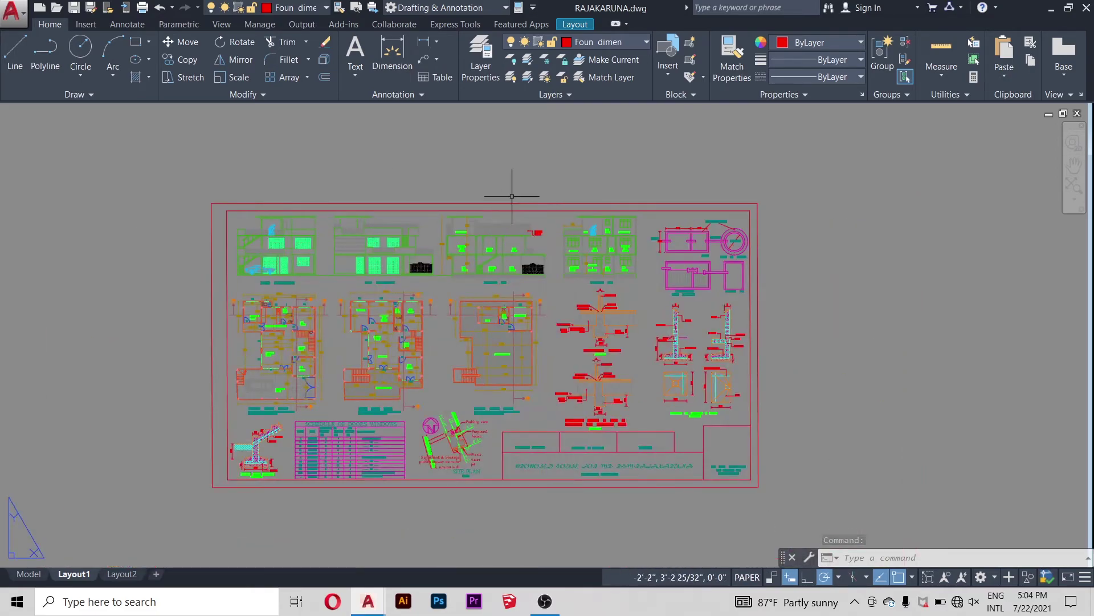
click(635, 42)
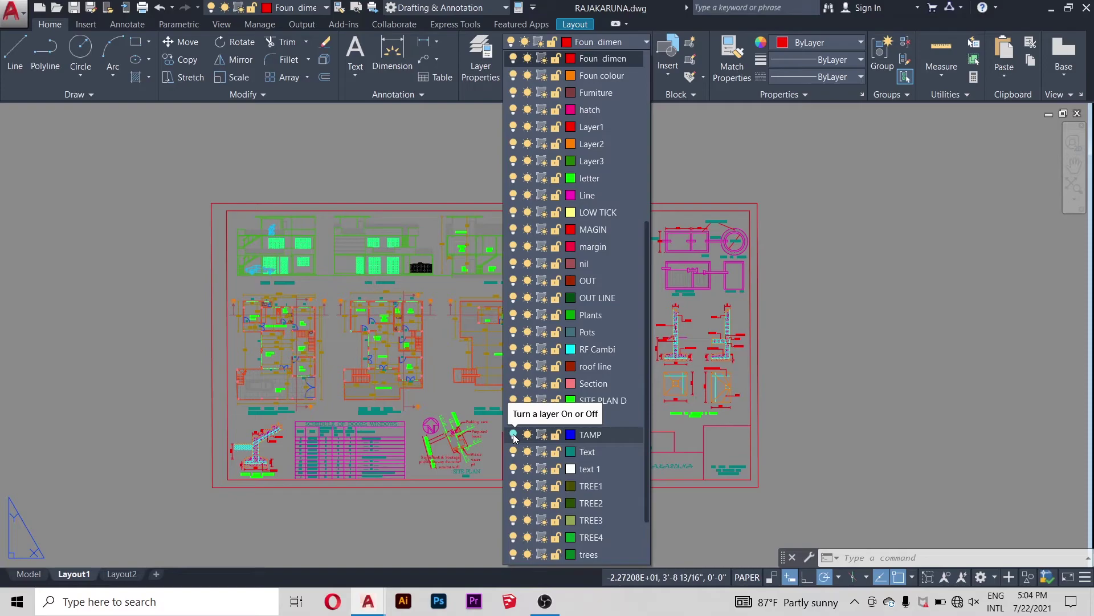
click(514, 435)
click(385, 130)
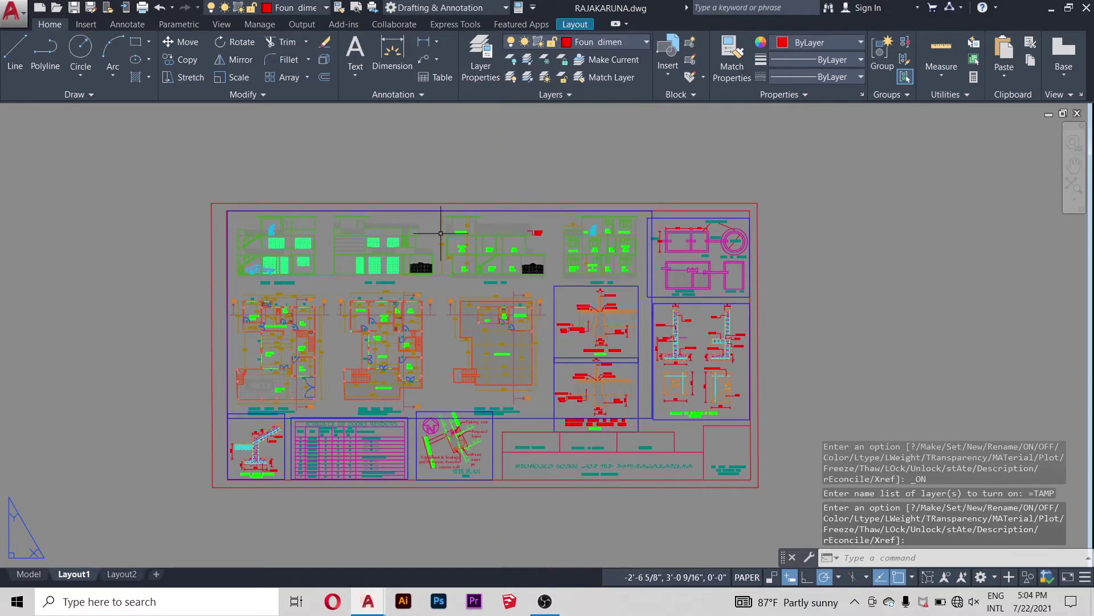
scroll(634, 315, up, 2)
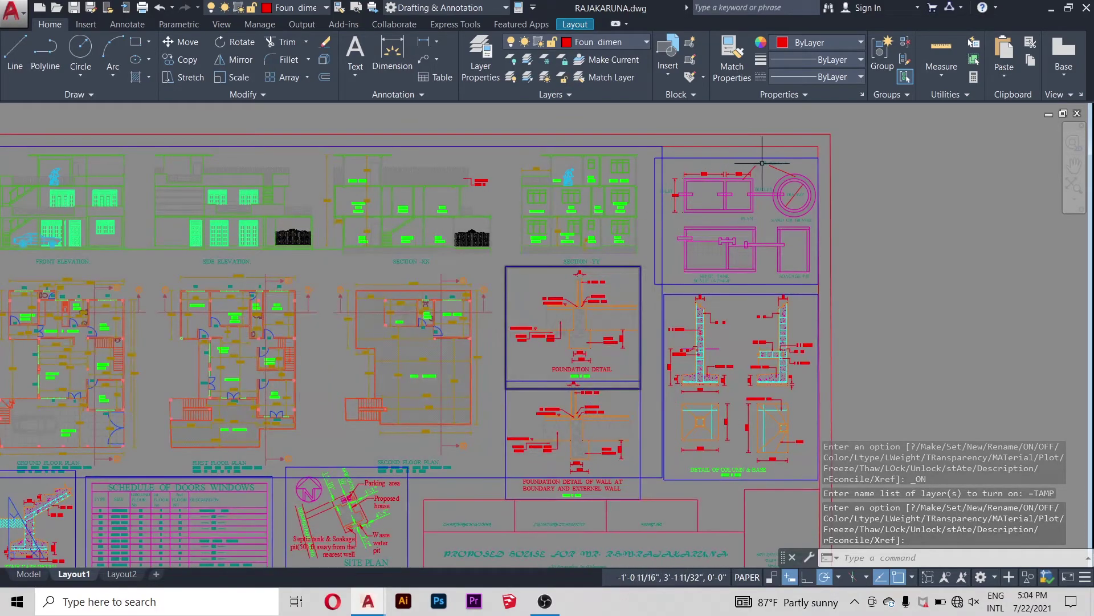
scroll(762, 163, down, 5)
scroll(787, 241, up, 5)
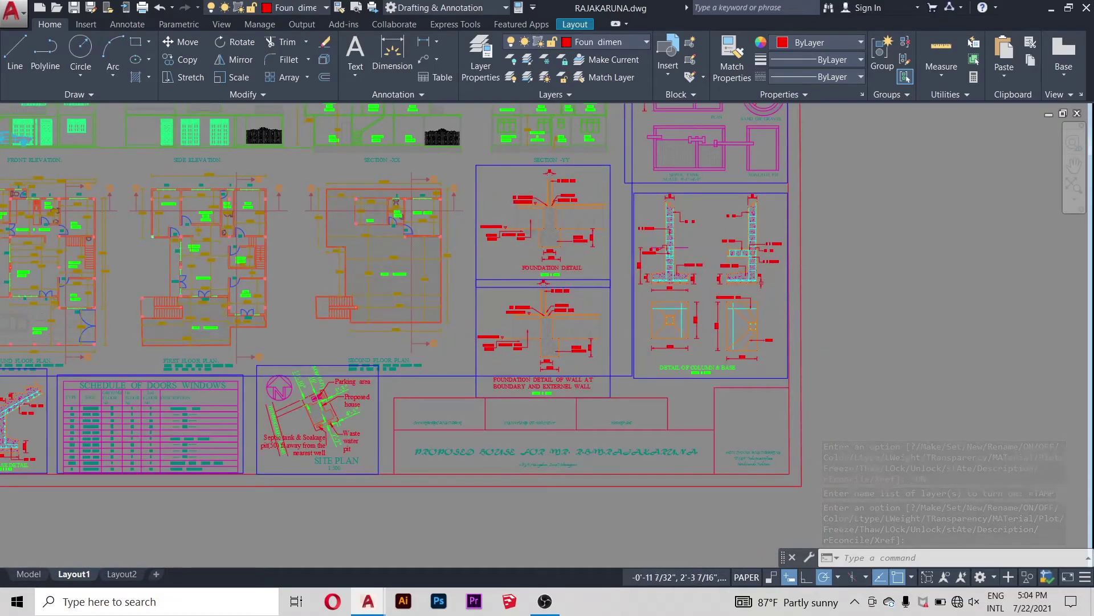
scroll(754, 330, down, 2)
scroll(379, 440, up, 2)
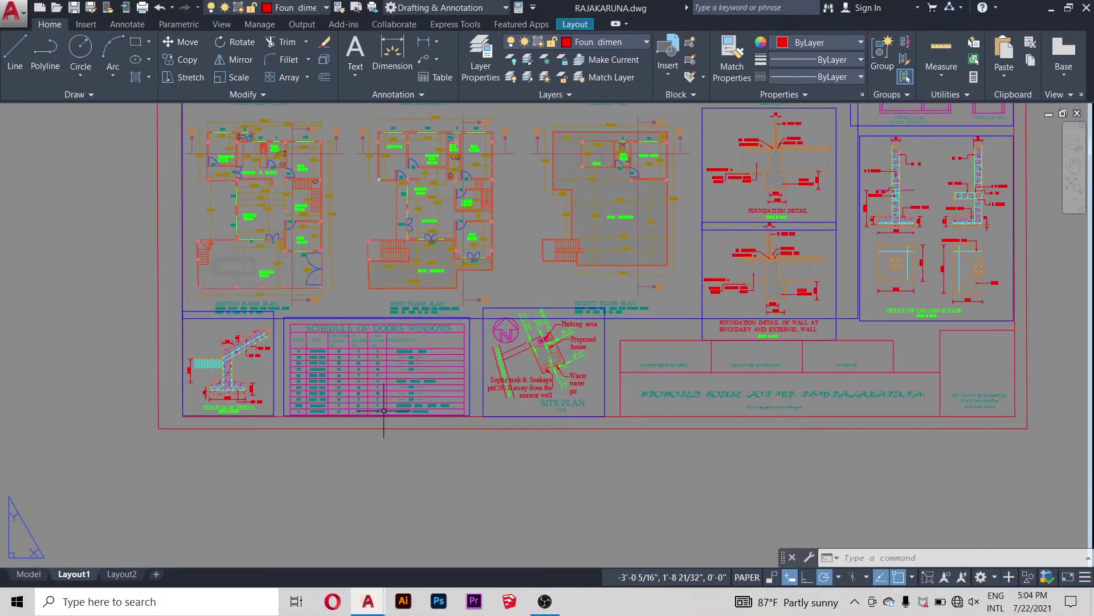
scroll(379, 439, down, 2)
scroll(679, 212, up, 2)
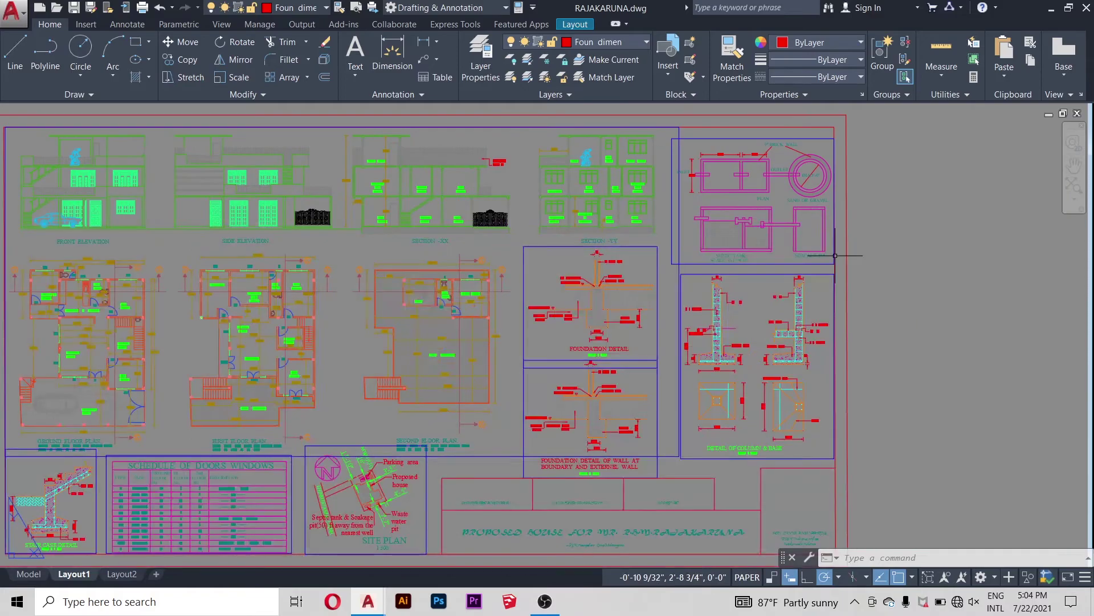
scroll(912, 256, down, 2)
scroll(877, 282, up, 2)
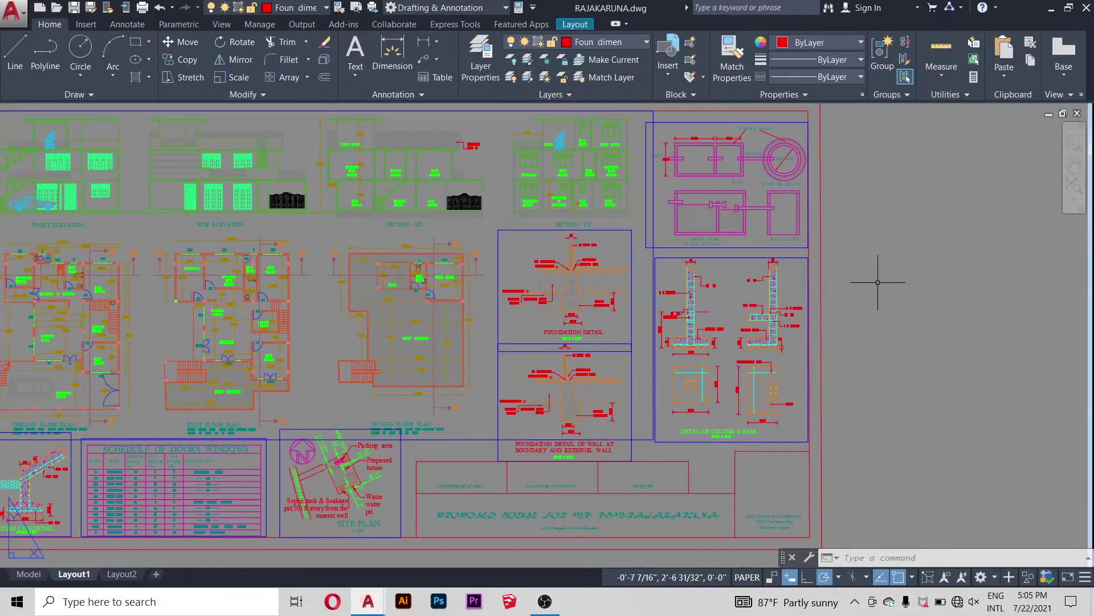
scroll(877, 283, down, 2)
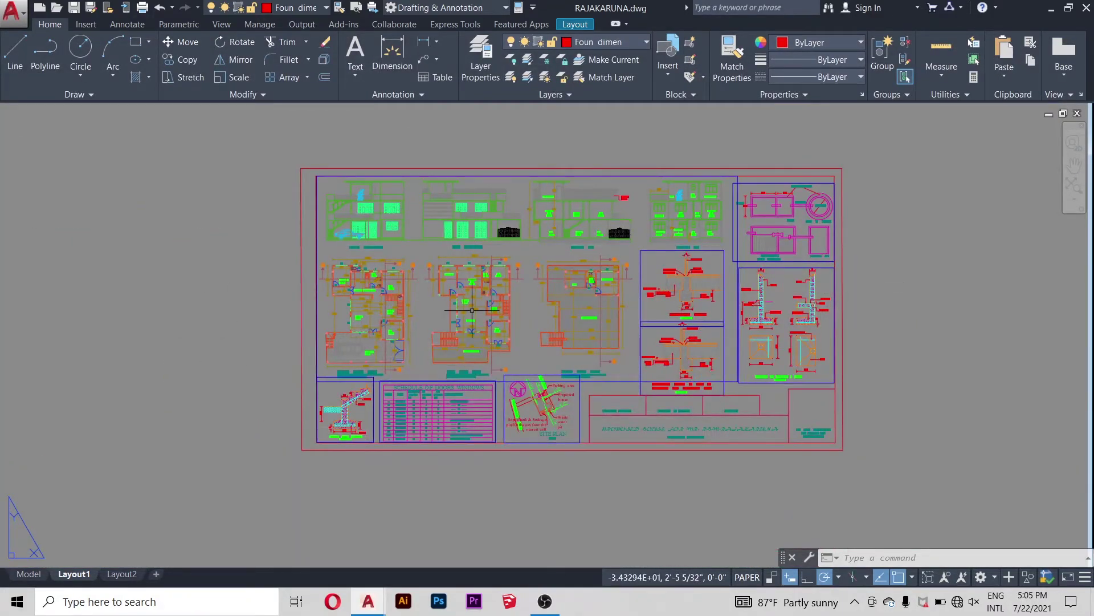
scroll(583, 322, up, 2)
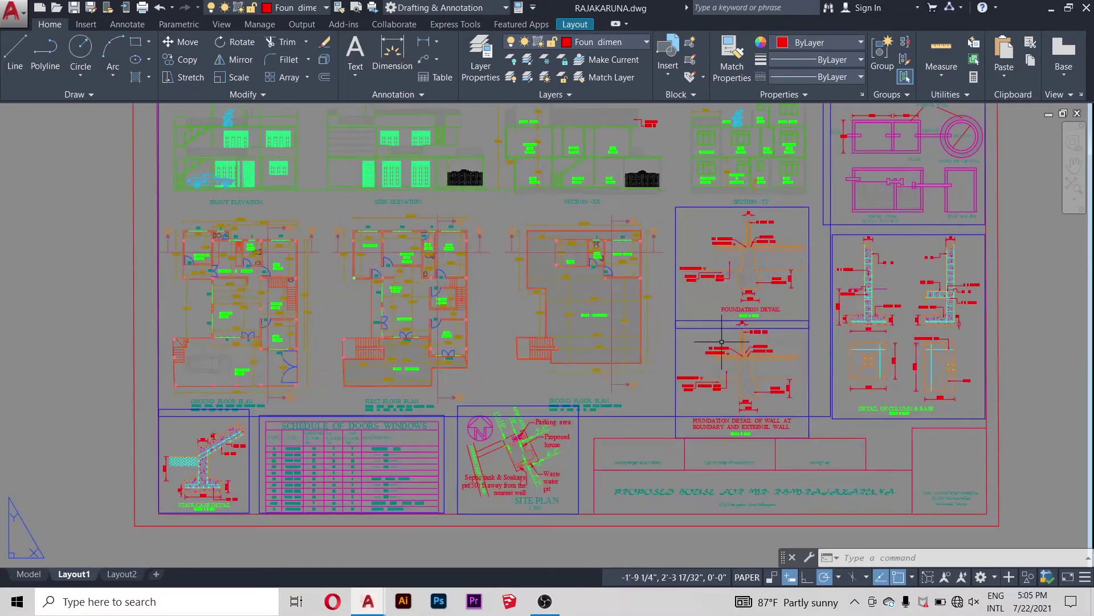
scroll(731, 379, down, 2)
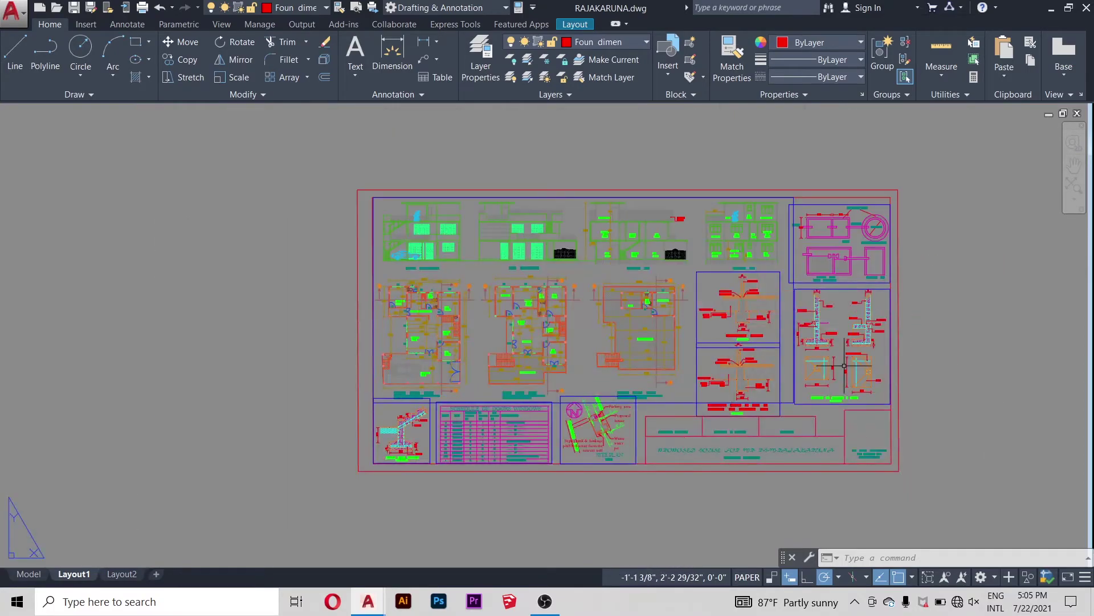
scroll(855, 325, up, 2)
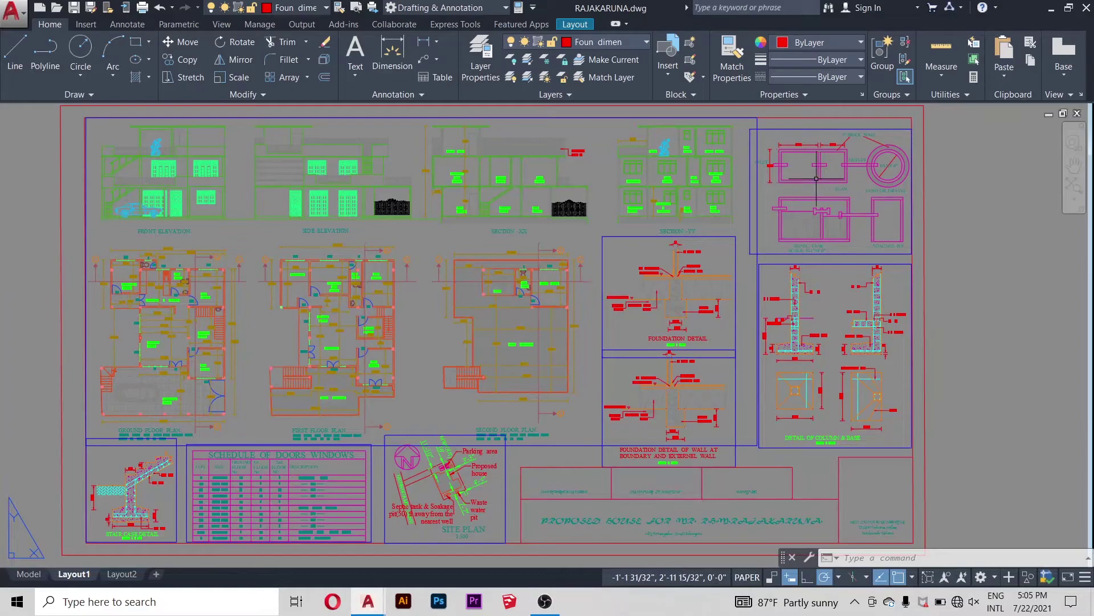
scroll(812, 171, down, 2)
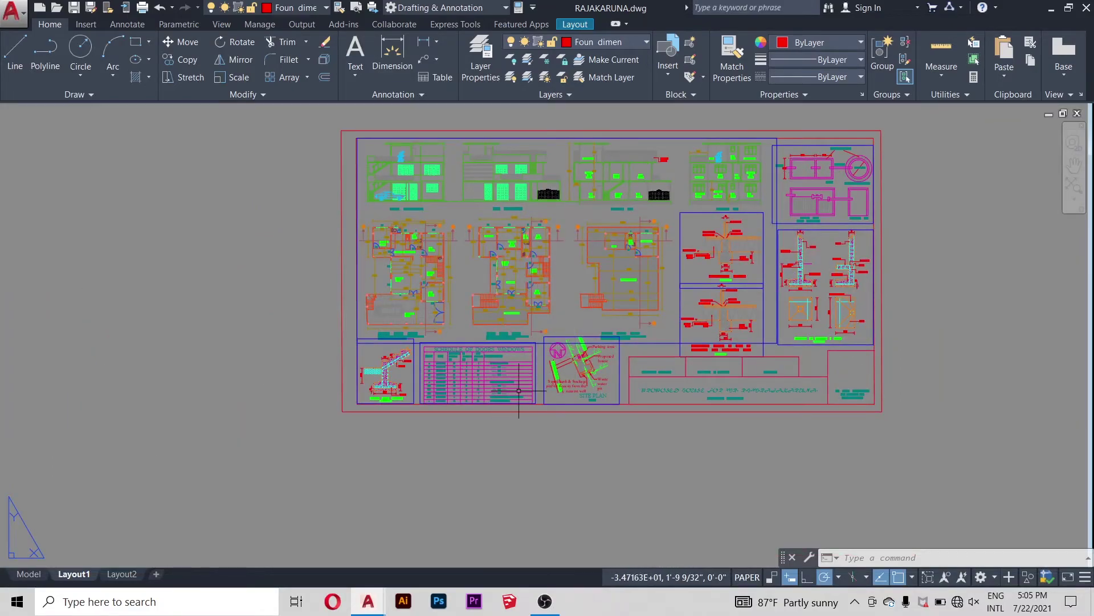
scroll(541, 391, up, 4)
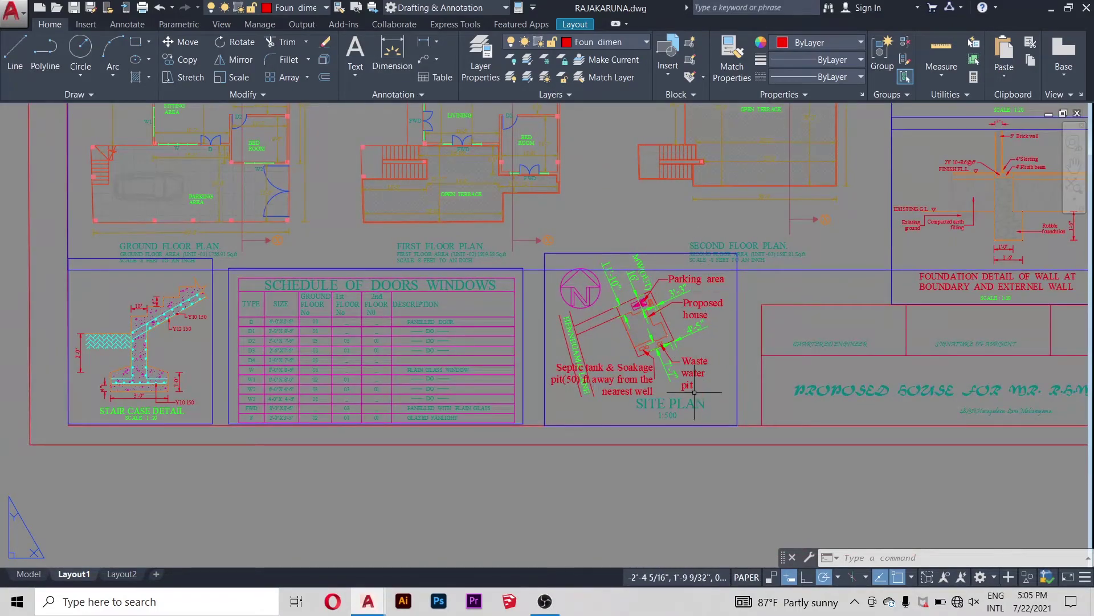
scroll(695, 392, up, 2)
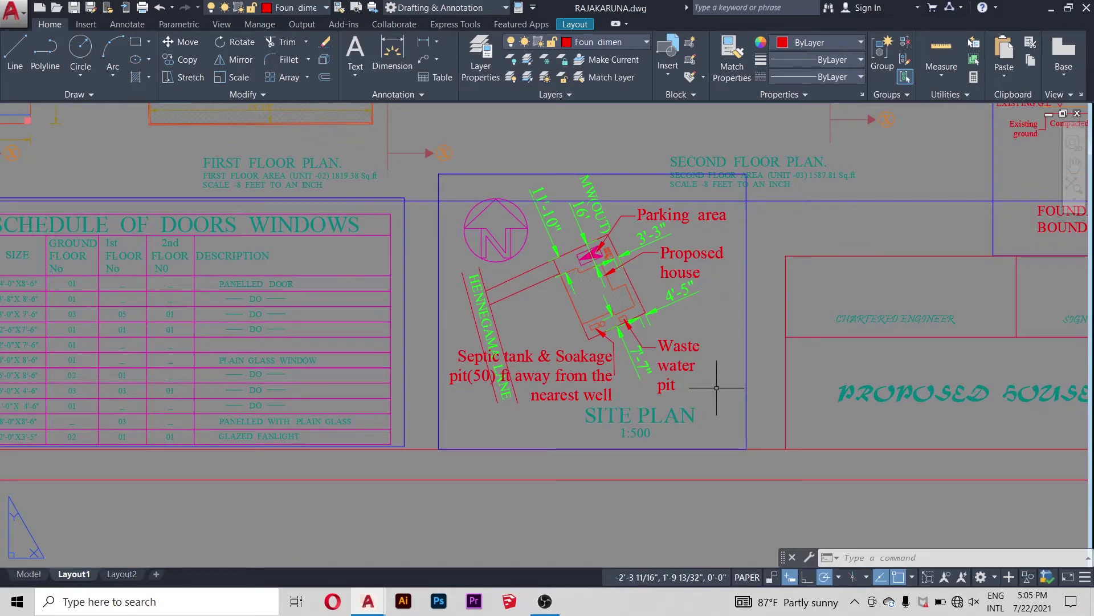
scroll(716, 388, down, 2)
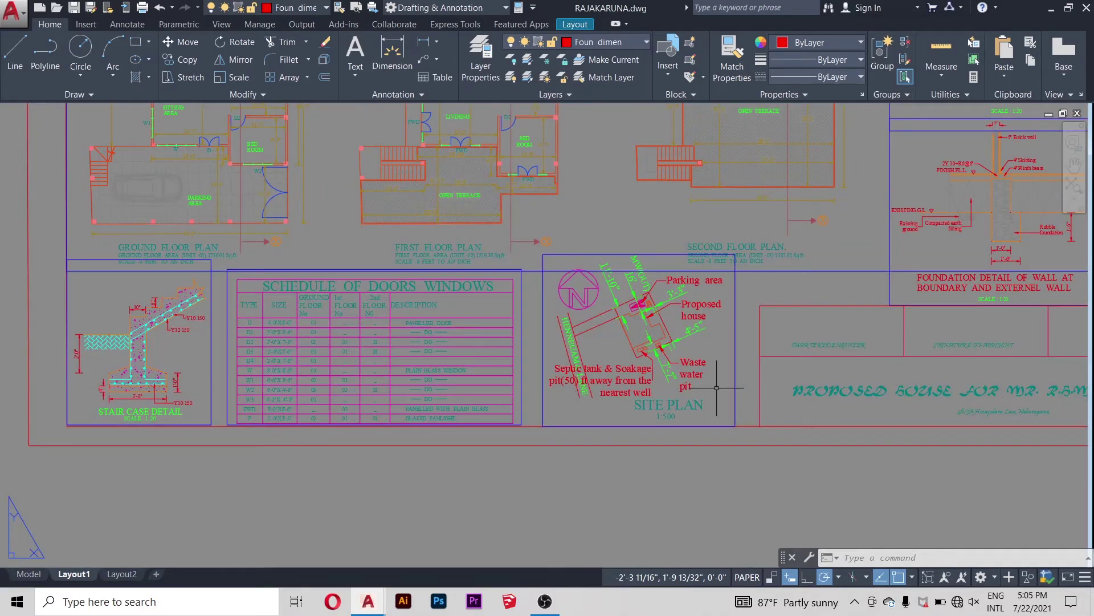
scroll(708, 391, down, 2)
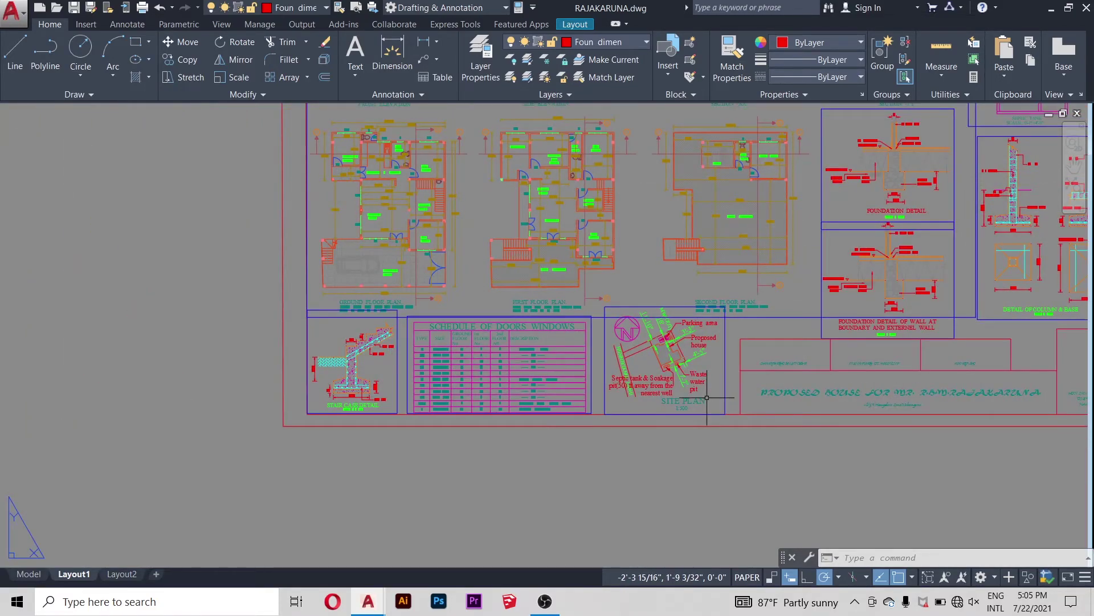
scroll(344, 386, up, 4)
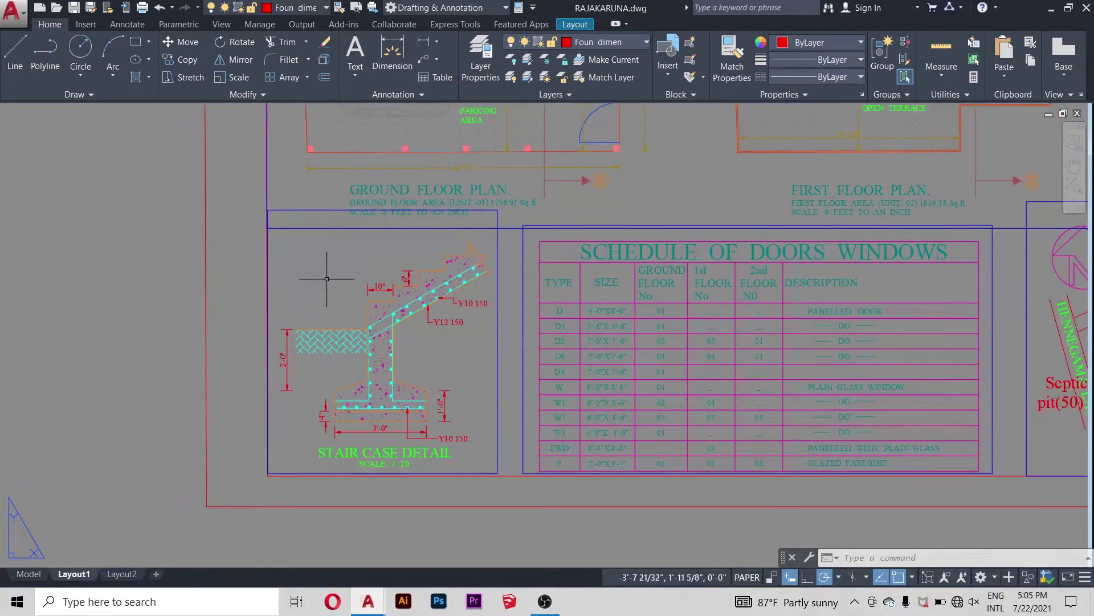
scroll(413, 277, down, 5)
scroll(523, 318, up, 3)
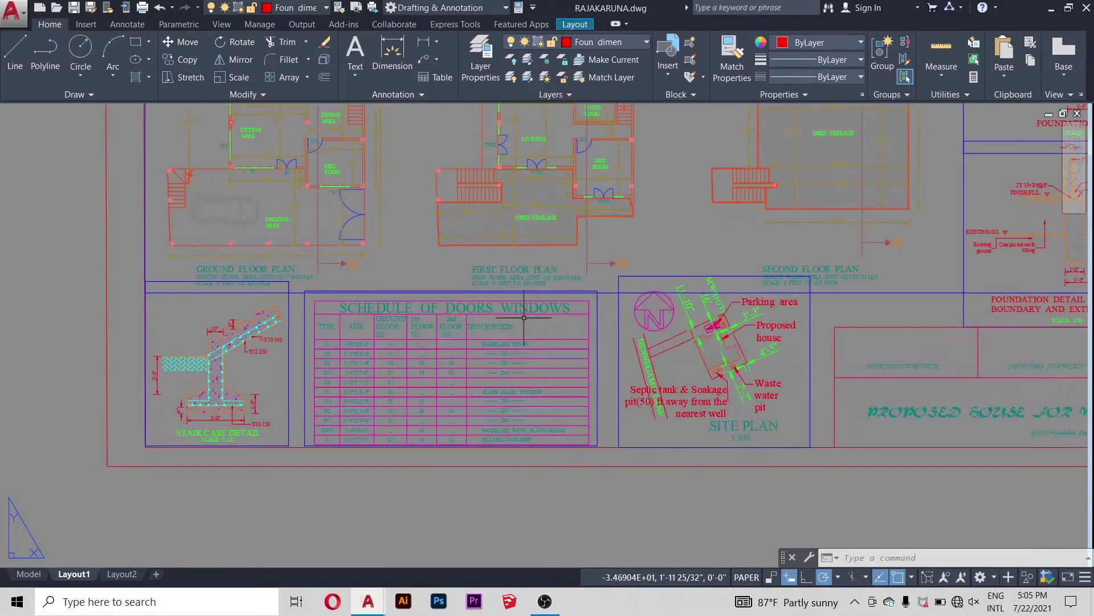
scroll(450, 323, down, 5)
scroll(736, 342, up, 5)
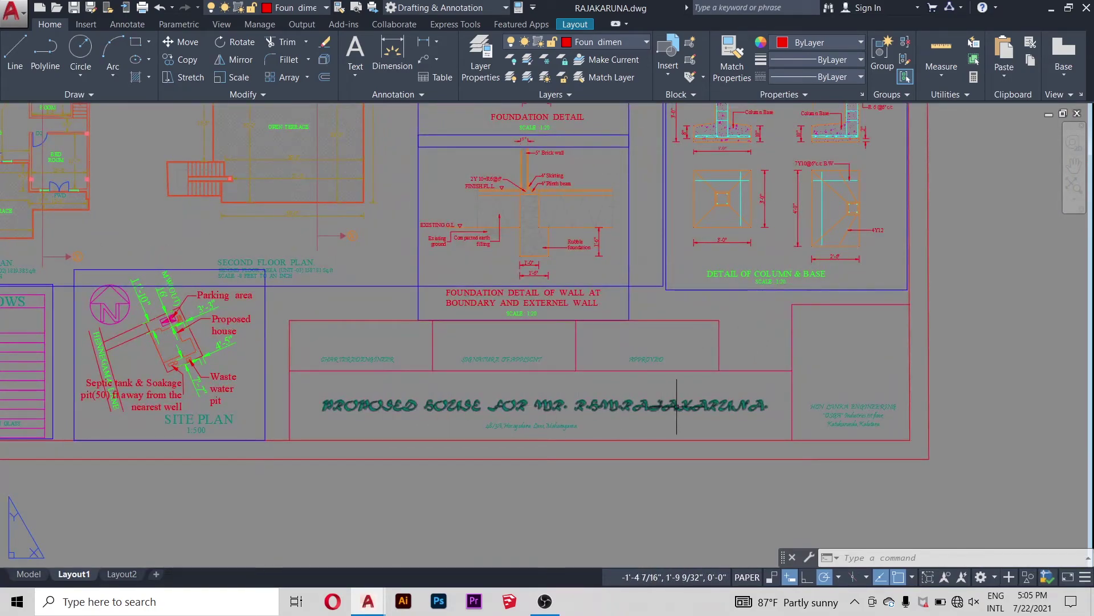
scroll(656, 421, down, 2)
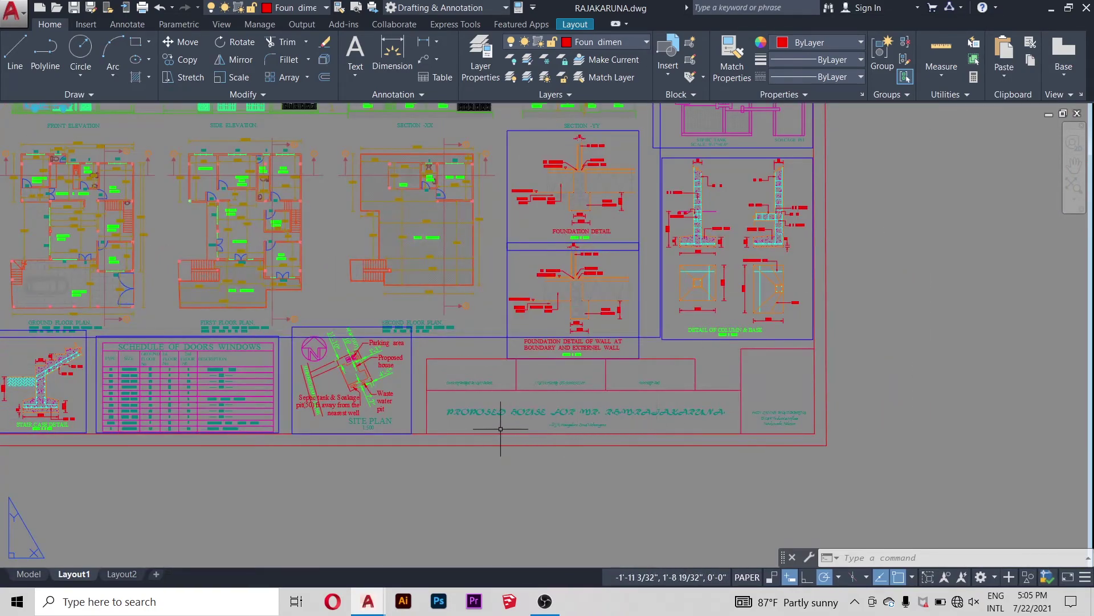
scroll(630, 431, up, 4)
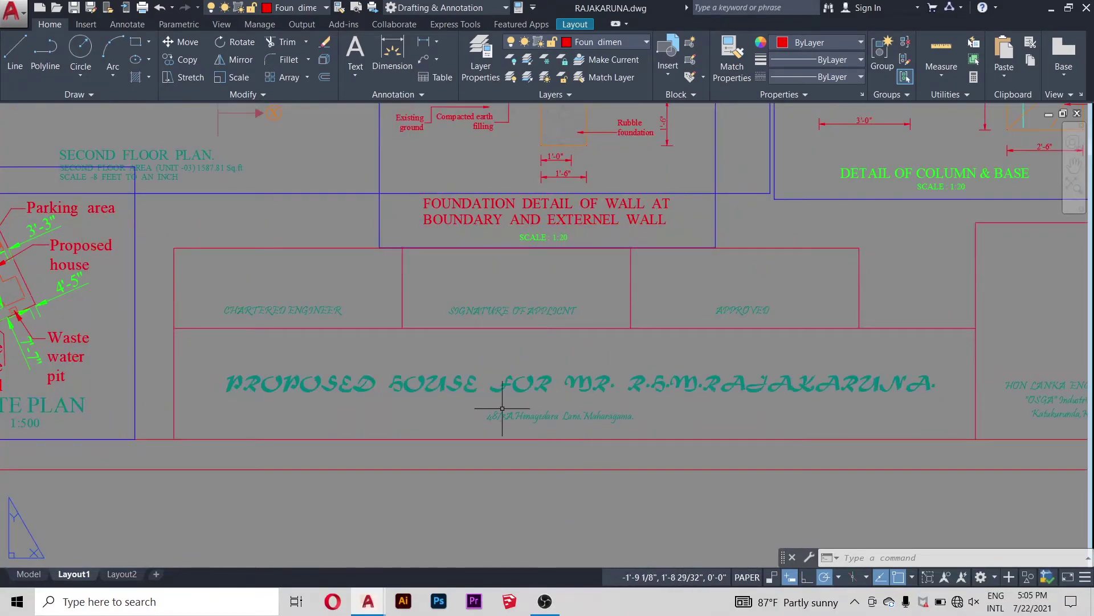
scroll(503, 408, down, 4)
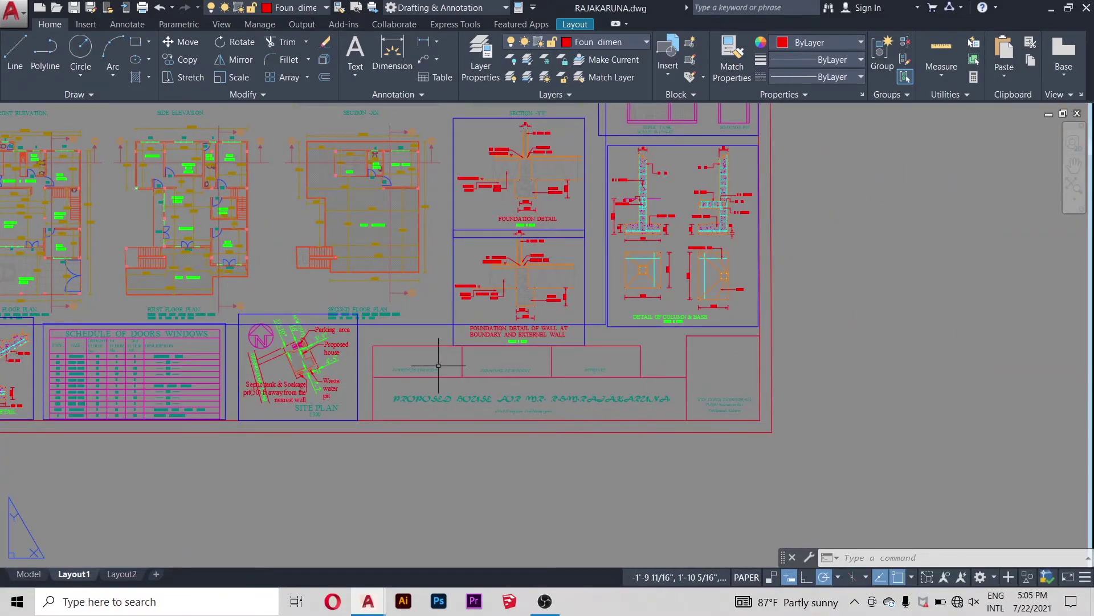
scroll(420, 371, up, 3)
scroll(446, 387, up, 4)
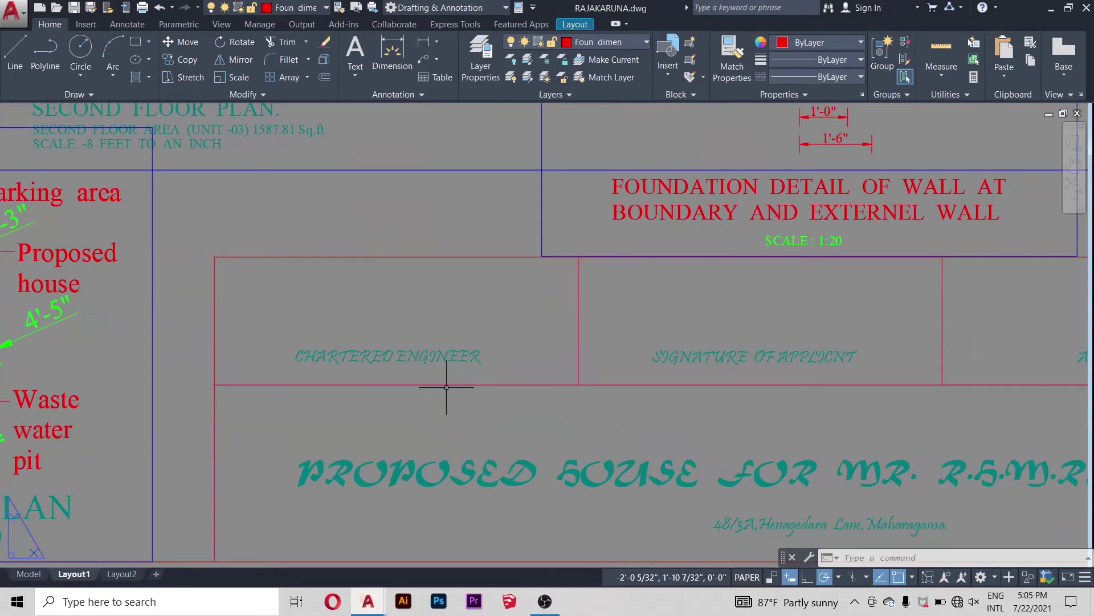
scroll(394, 349, down, 2)
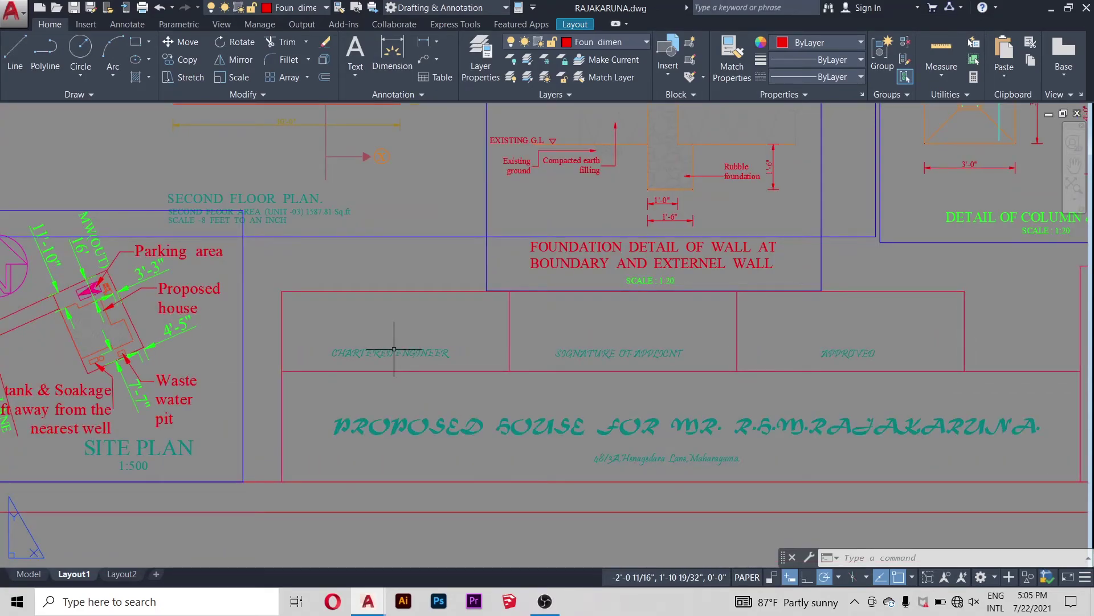
scroll(661, 345, up, 4)
scroll(424, 360, down, 2)
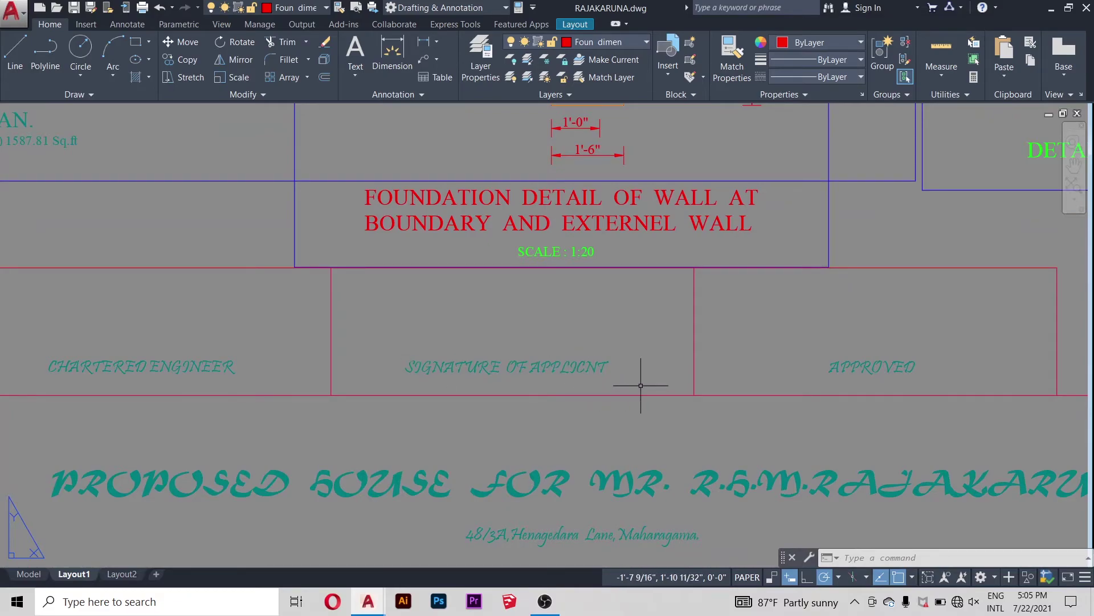
scroll(539, 374, down, 3)
scroll(539, 374, down, 2)
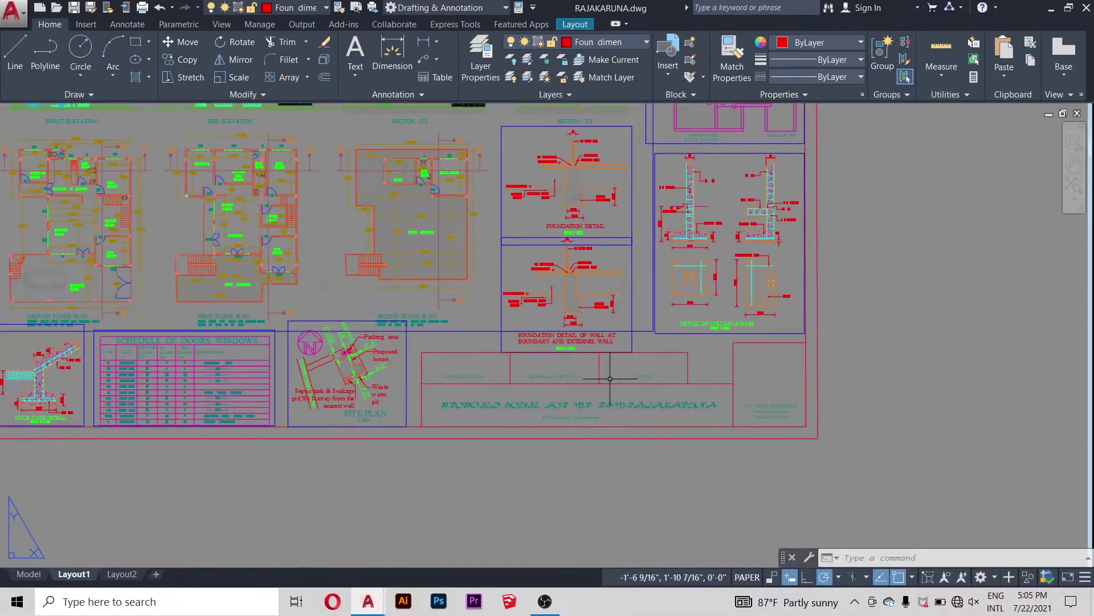
scroll(599, 370, up, 4)
scroll(673, 379, up, 1)
scroll(672, 379, down, 3)
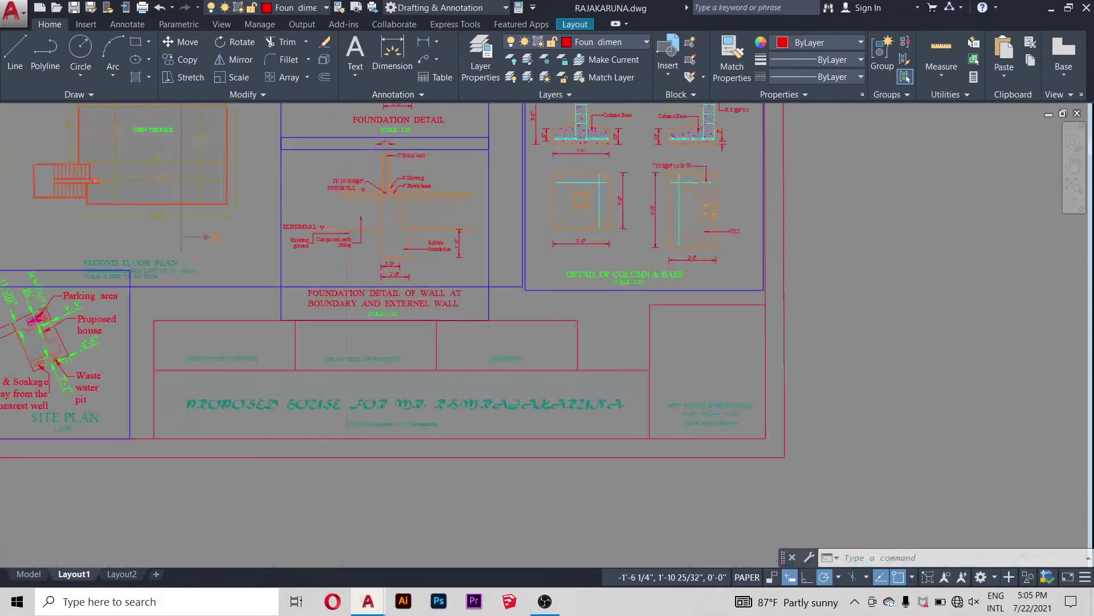
scroll(757, 405, up, 4)
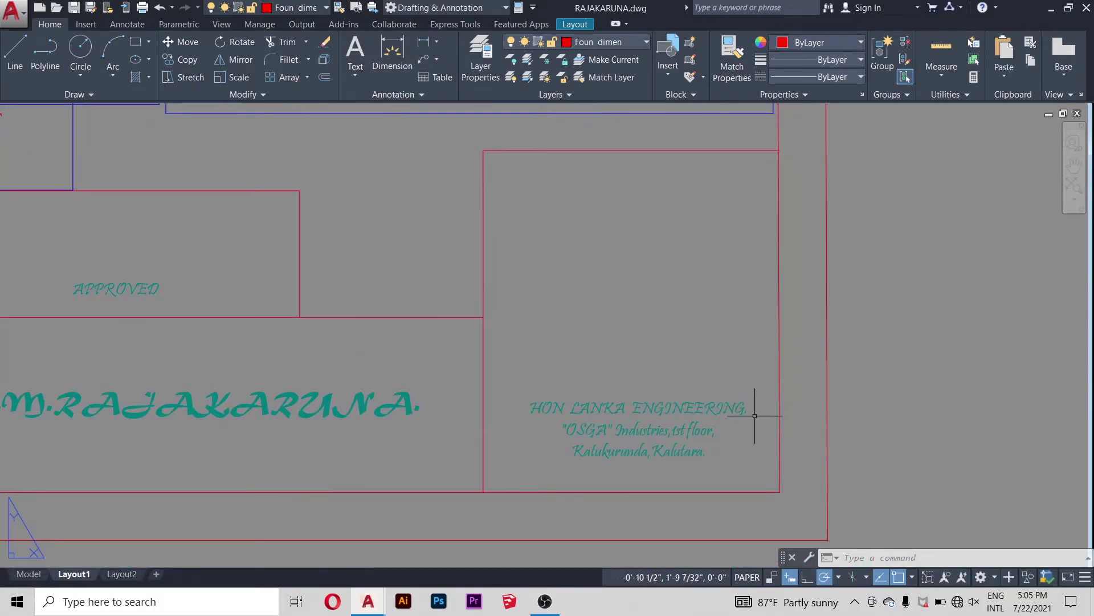
scroll(755, 415, down, 4)
scroll(722, 393, down, 4)
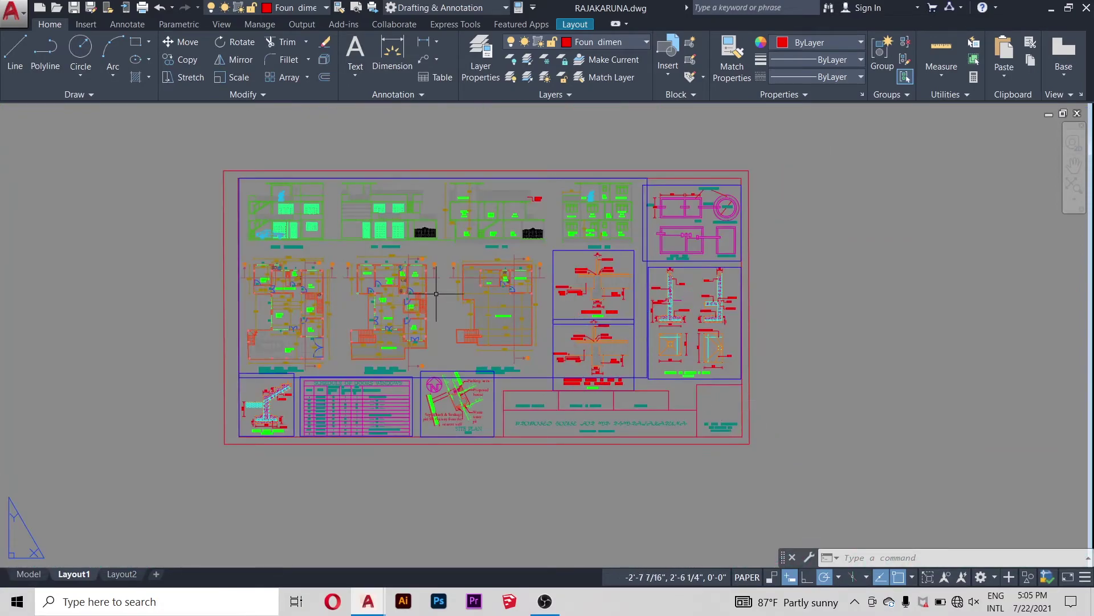
scroll(755, 434, up, 2)
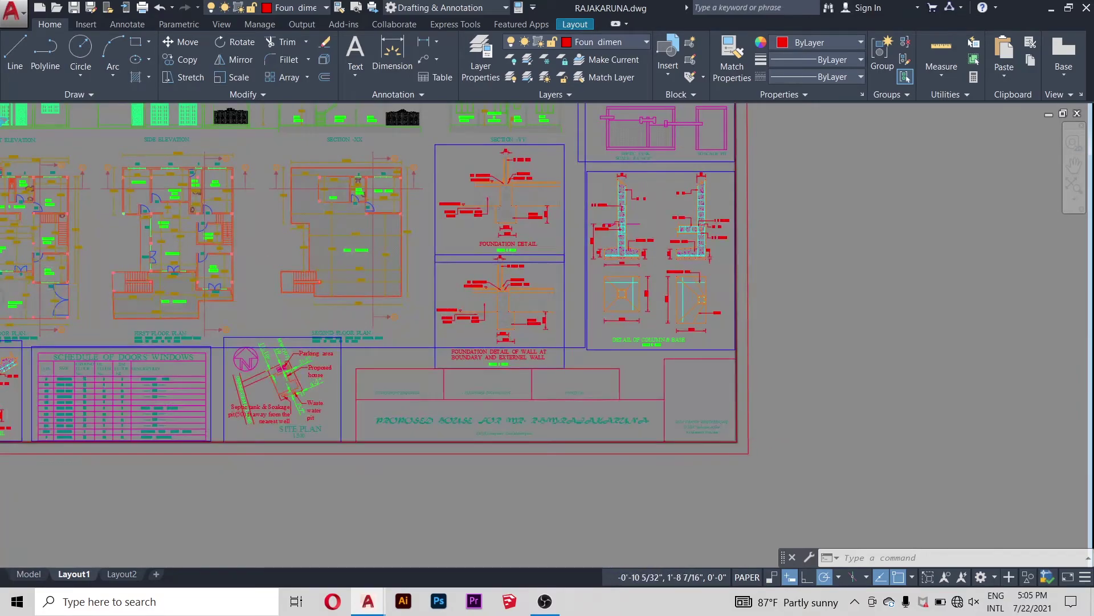
scroll(740, 442, down, 4)
scroll(772, 428, up, 4)
scroll(773, 430, down, 2)
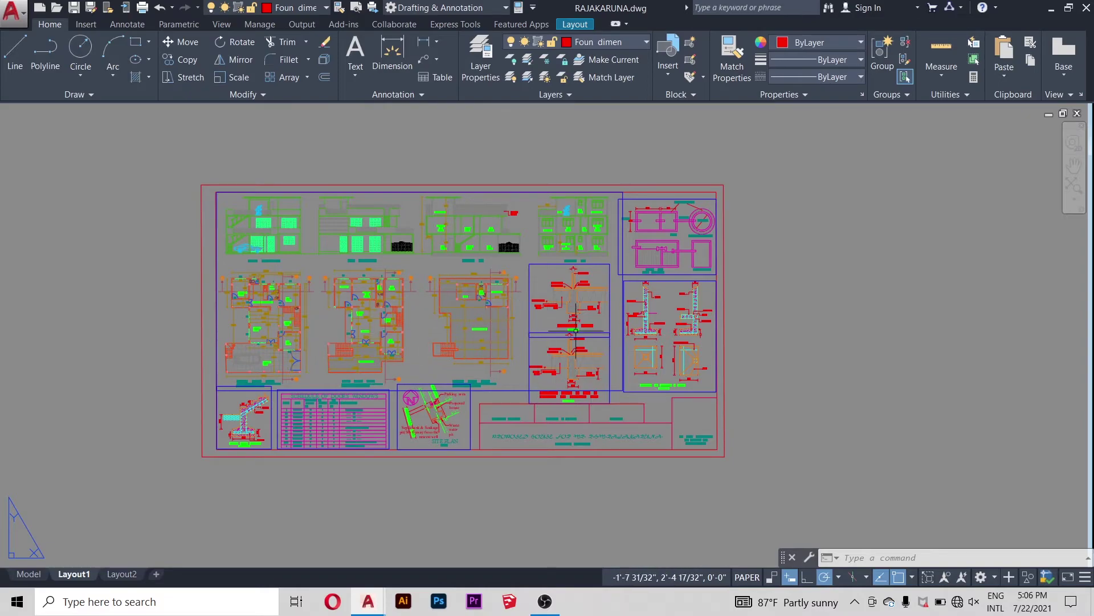
scroll(639, 322, up, 2)
scroll(639, 322, down, 2)
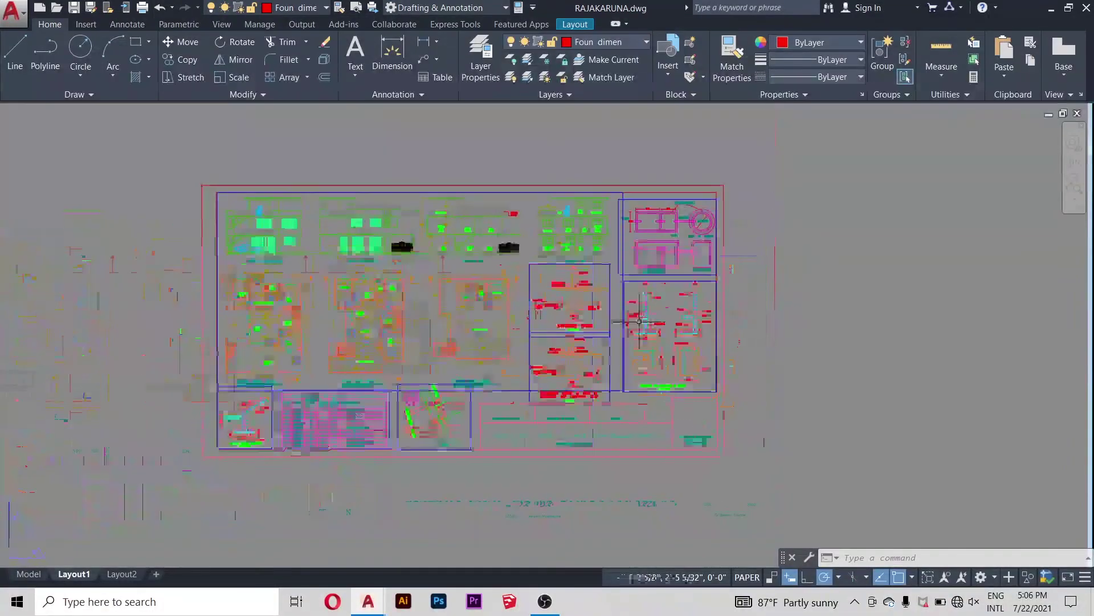
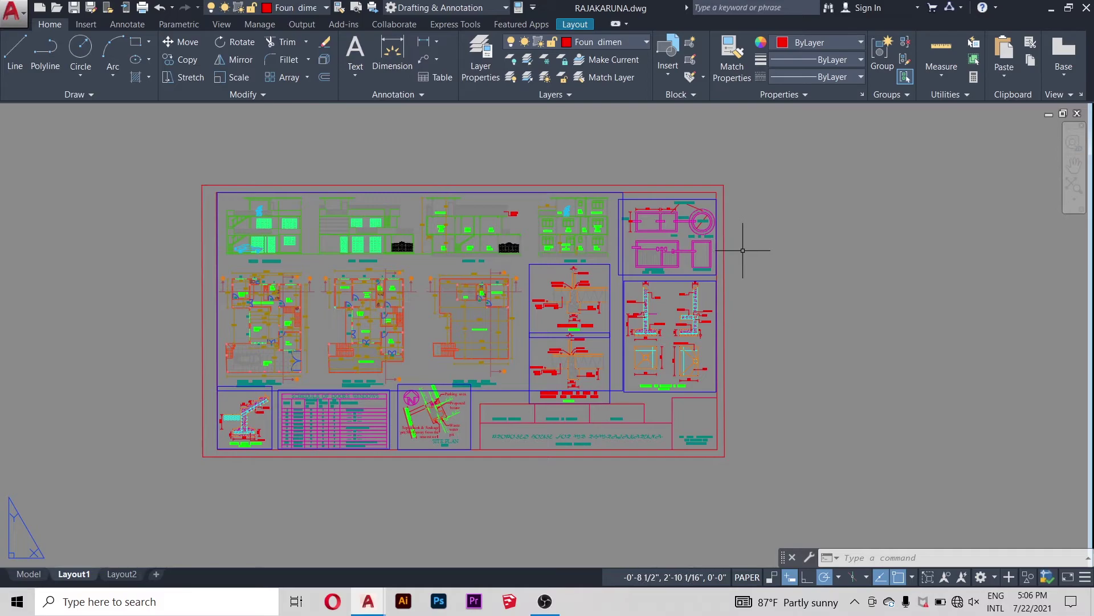
Step: Switch off the TAMP layer to hide the blue viewport borders on RAJAKARUNA Layout1
scroll(742, 265, down, 4)
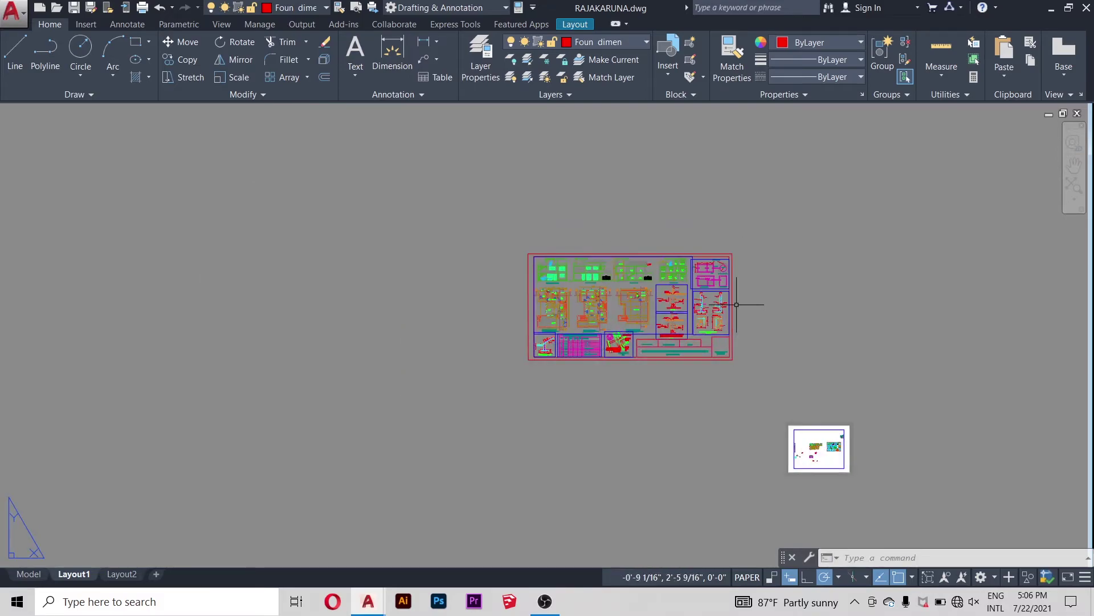
scroll(752, 302, up, 2)
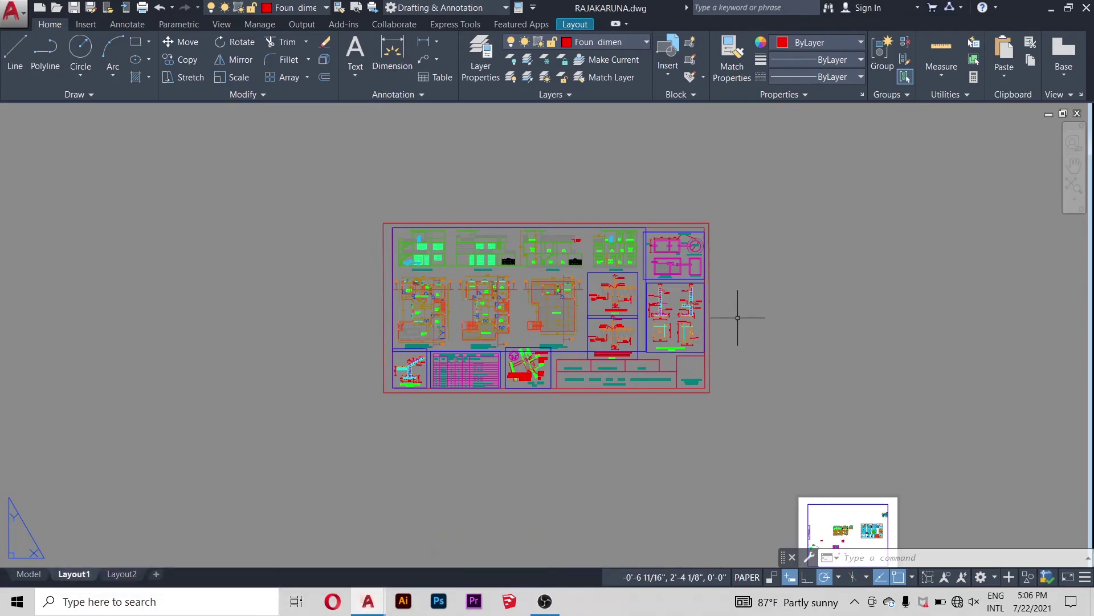
scroll(726, 273, up, 2)
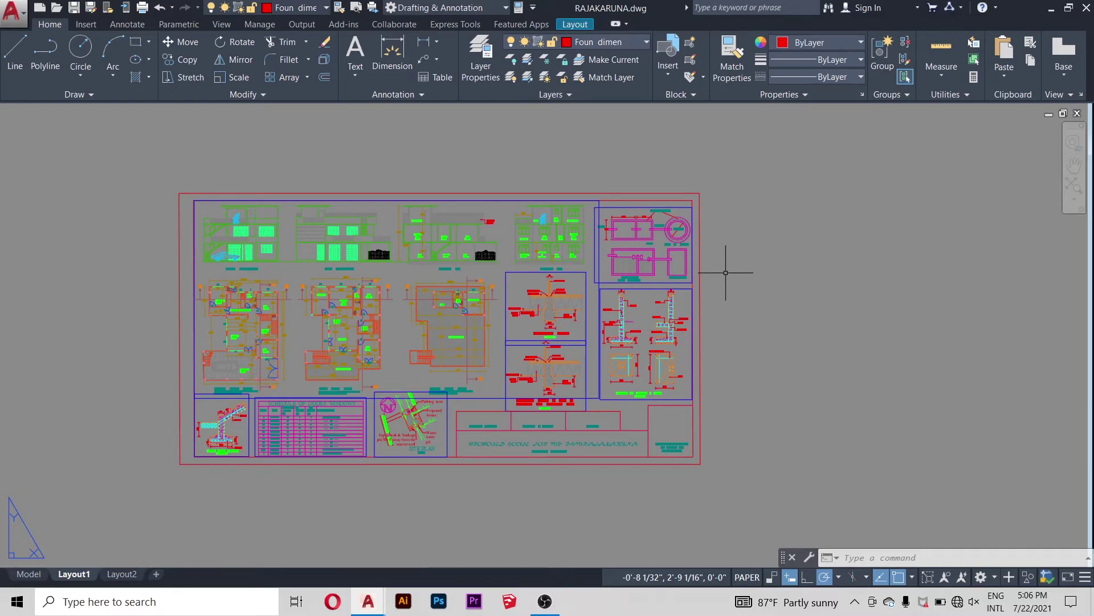
click(634, 39)
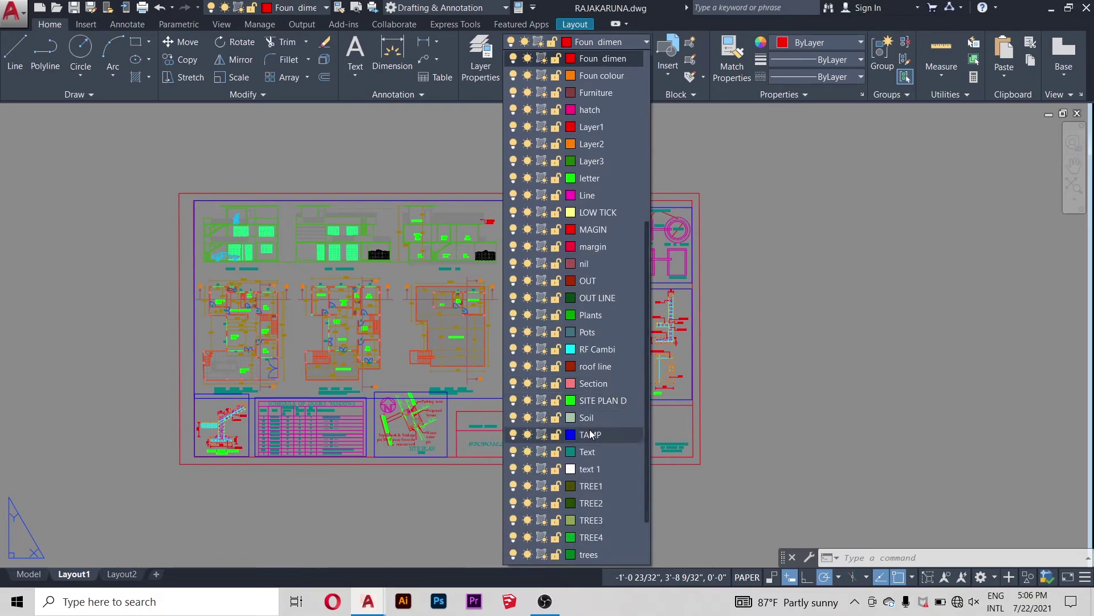
click(512, 435)
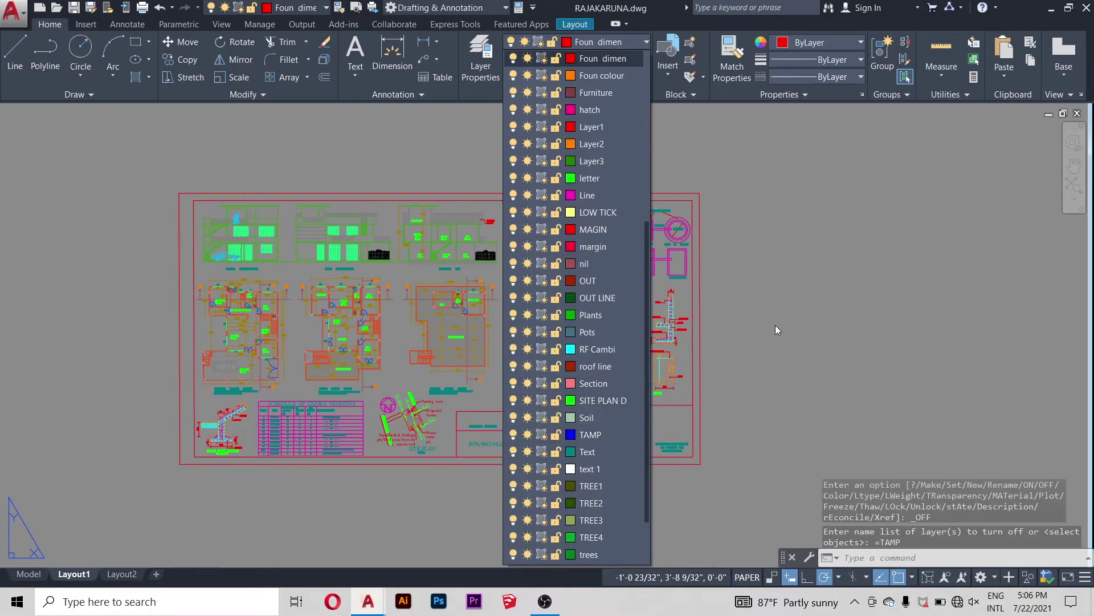
click(746, 341)
scroll(586, 283, up, 2)
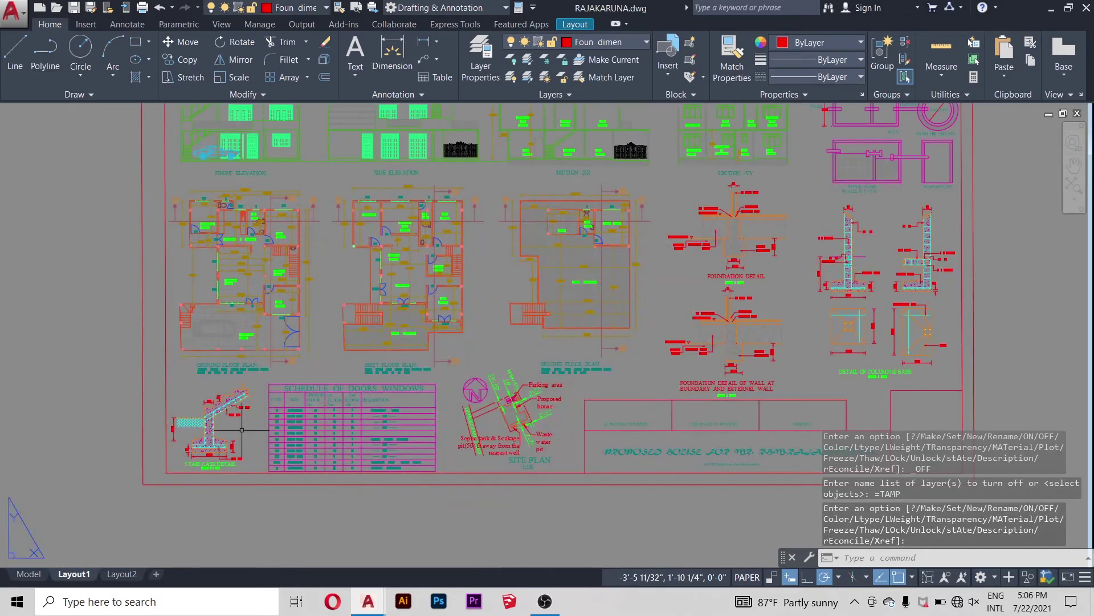
scroll(587, 283, down, 2)
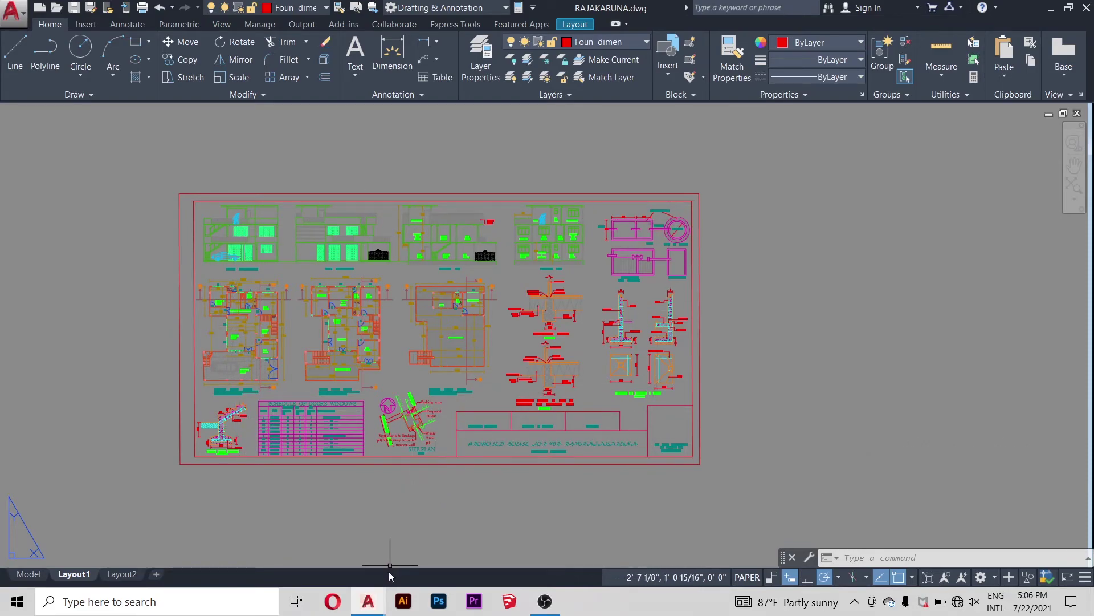
mouse_move(368, 601)
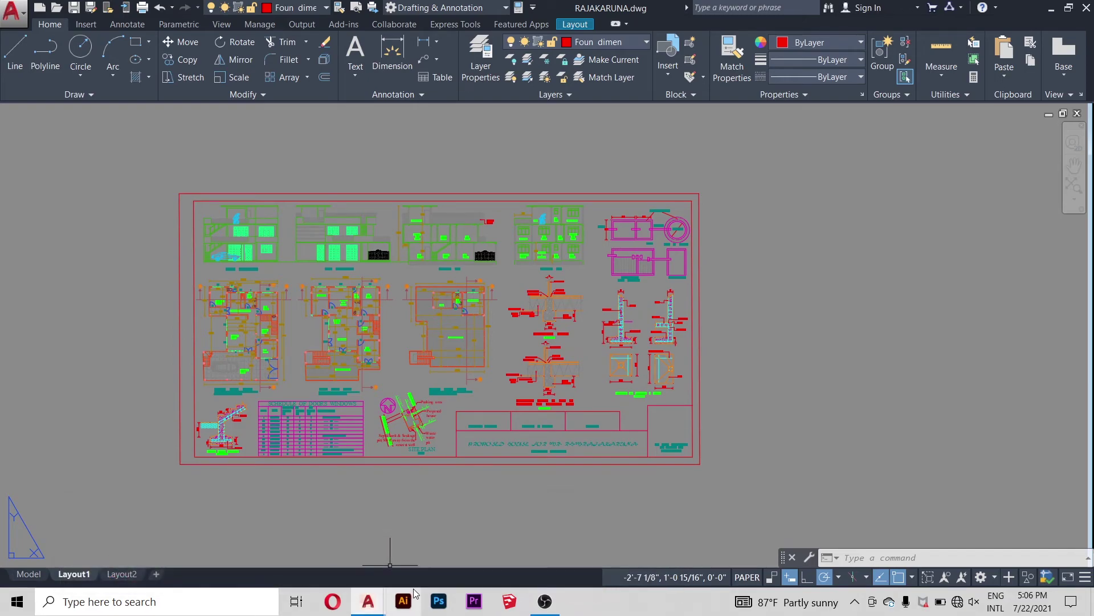
mouse_move(443, 547)
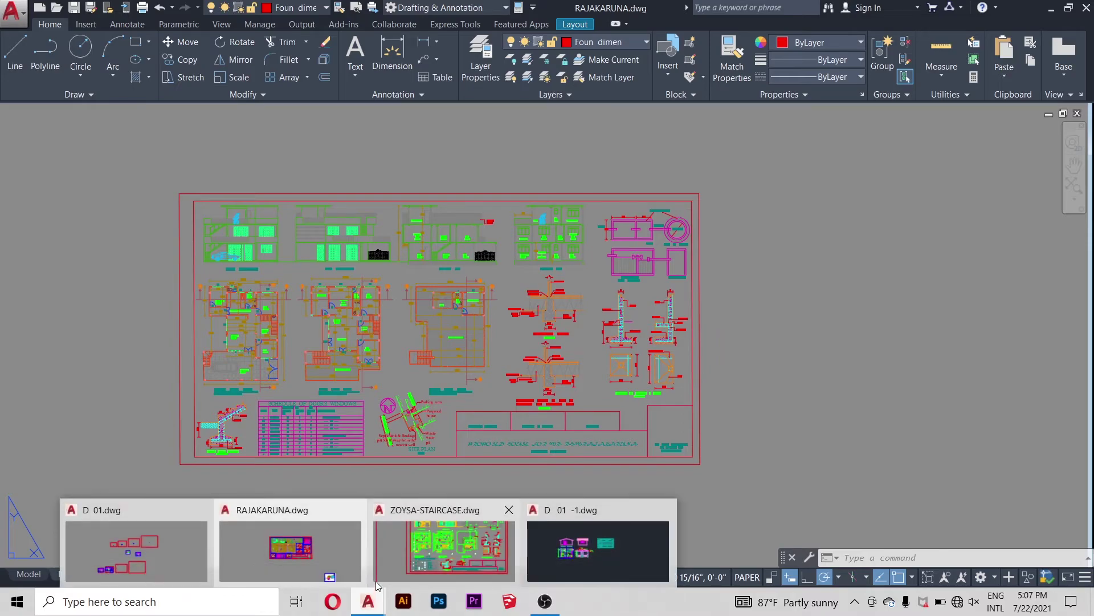
Step: Switch to ZOYSA-STAIRCASE.dwg and zoom across its Layout1 elevations, plans and staircase details
click(387, 558)
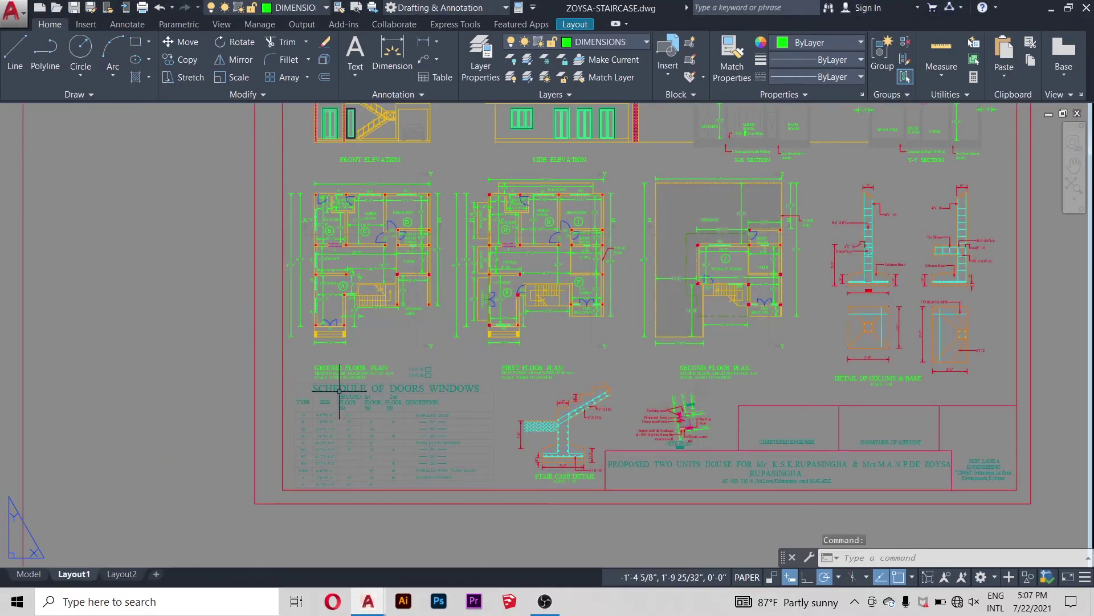
scroll(252, 270, down, 5)
scroll(622, 244, up, 4)
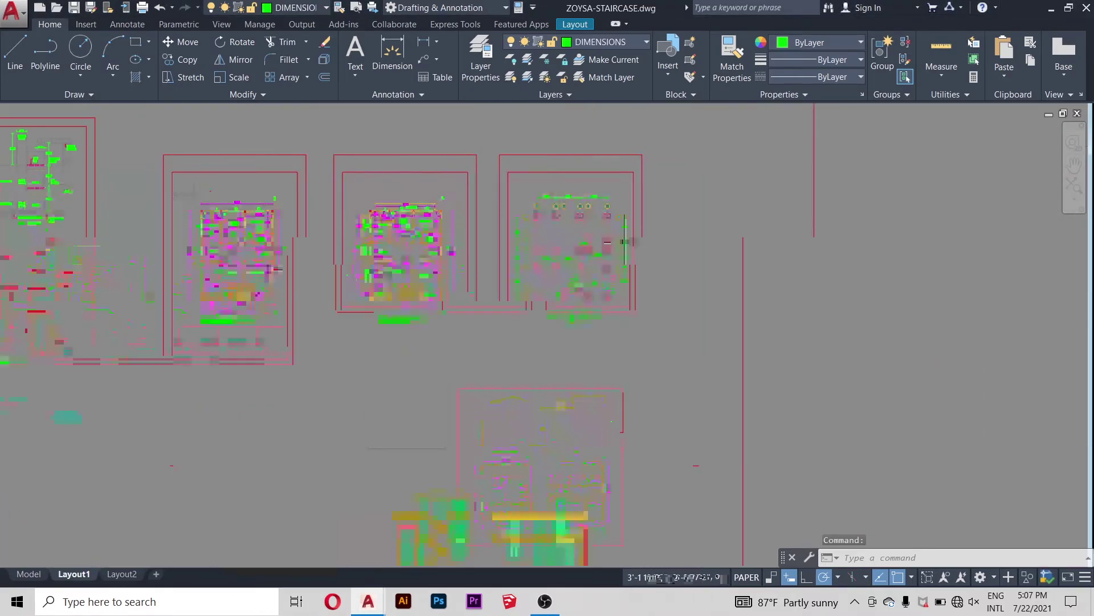
scroll(764, 267, down, 2)
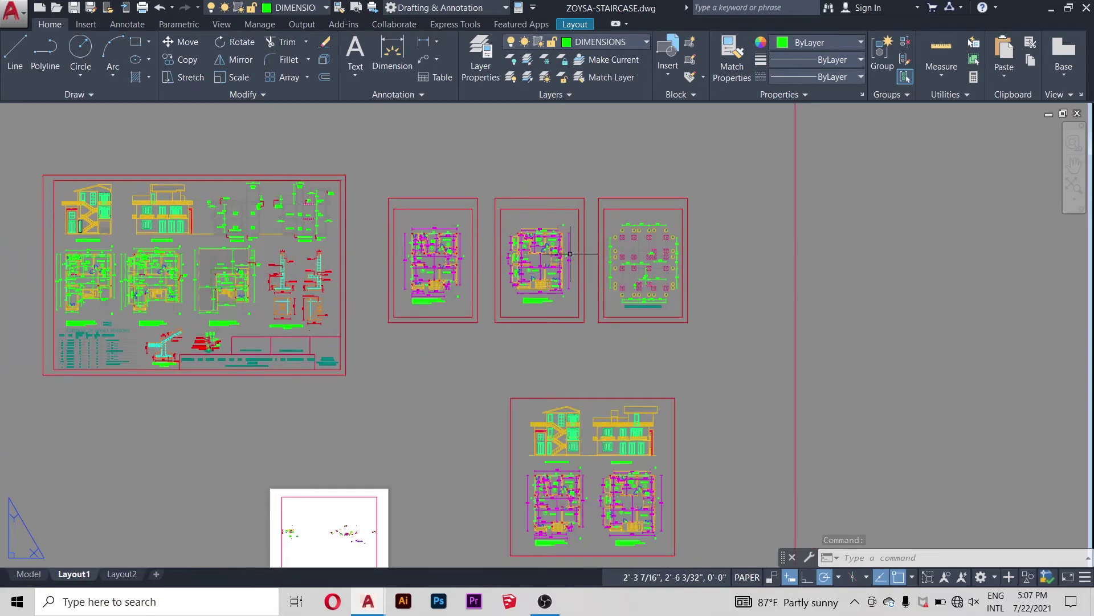
scroll(399, 245, up, 2)
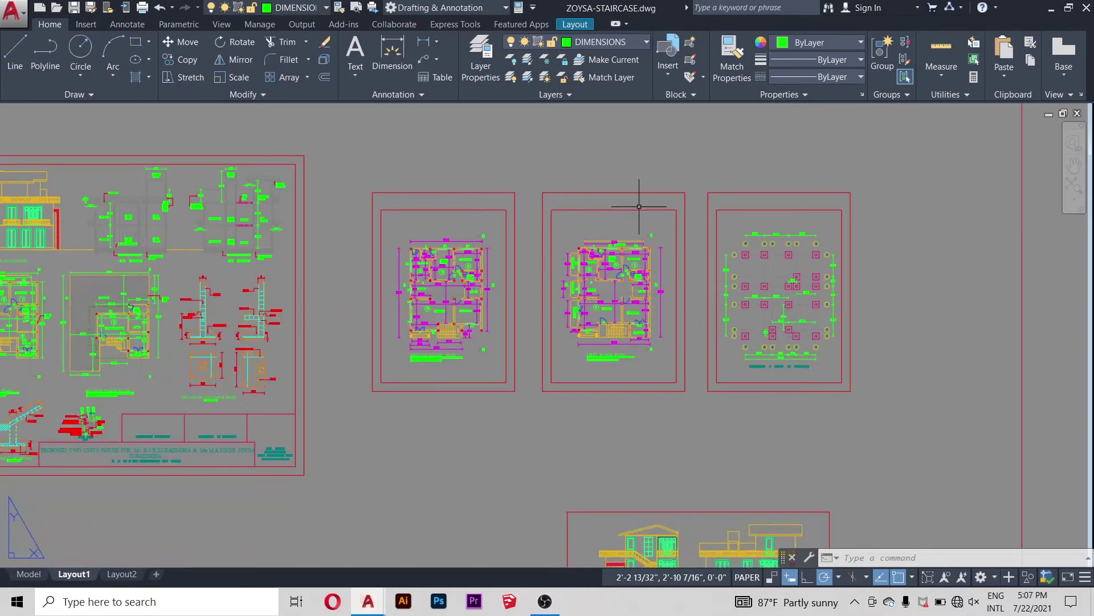
scroll(766, 242, down, 2)
scroll(116, 204, up, 2)
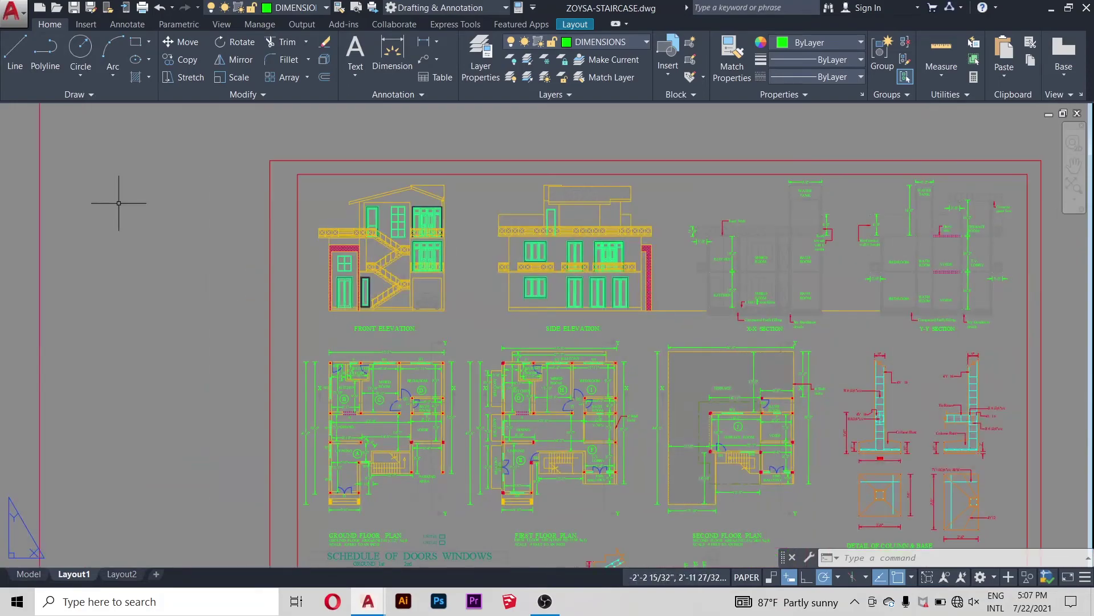
scroll(117, 196, down, 2)
scroll(129, 201, up, 2)
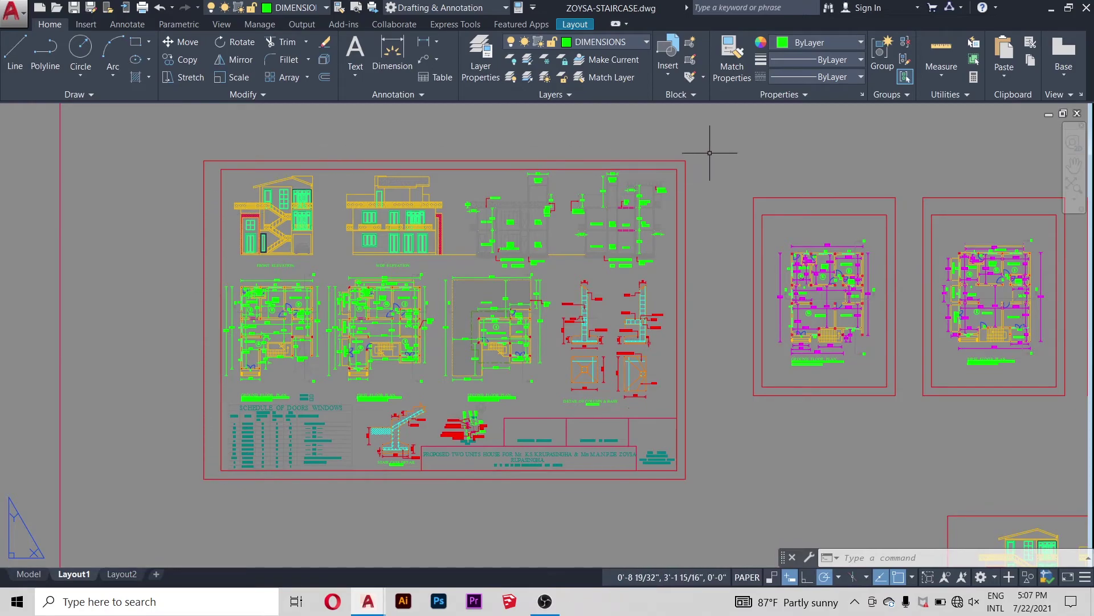
scroll(701, 202, down, 2)
scroll(700, 235, up, 2)
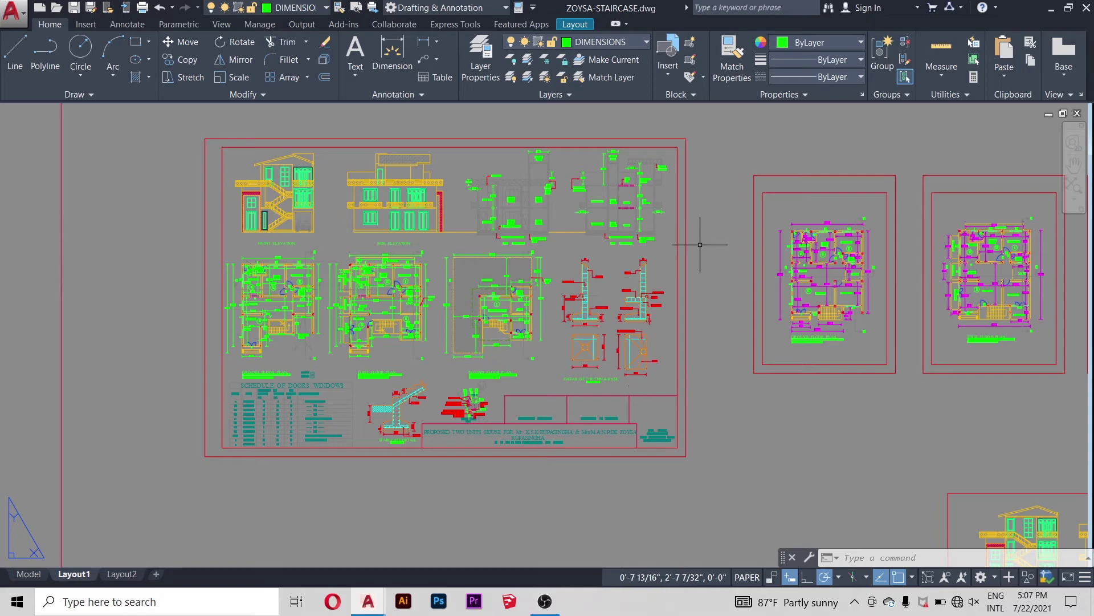
scroll(228, 217, up, 2)
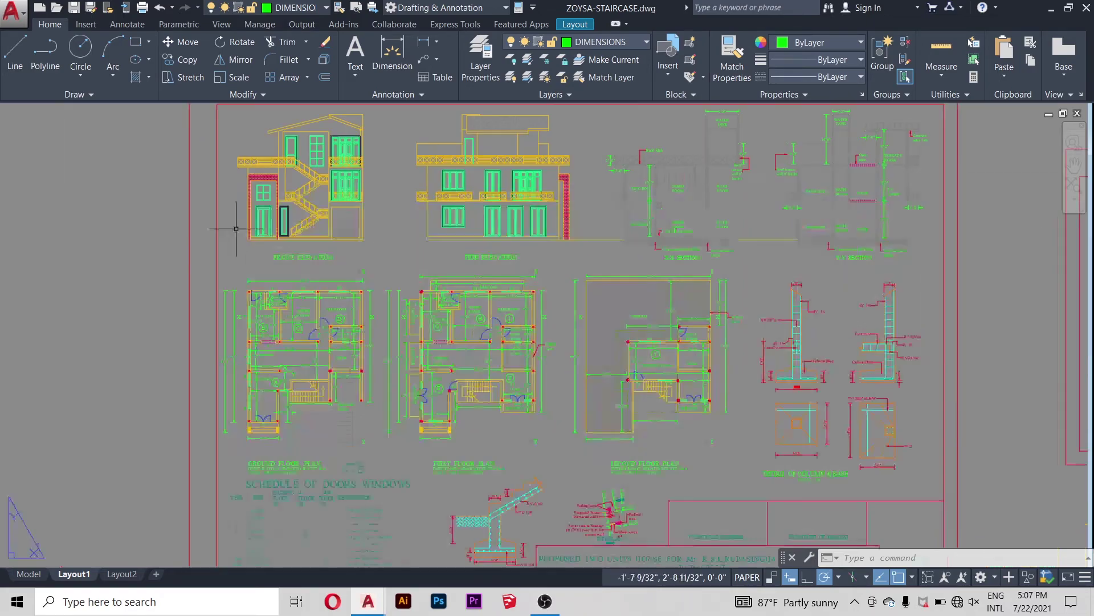
scroll(384, 353, down, 2)
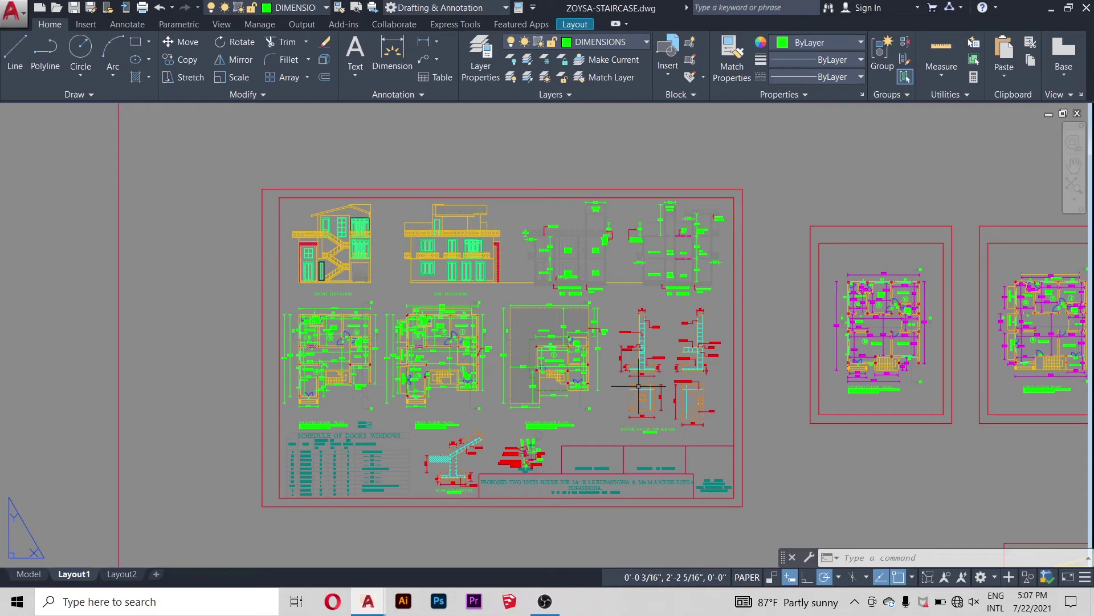
scroll(464, 489, up, 5)
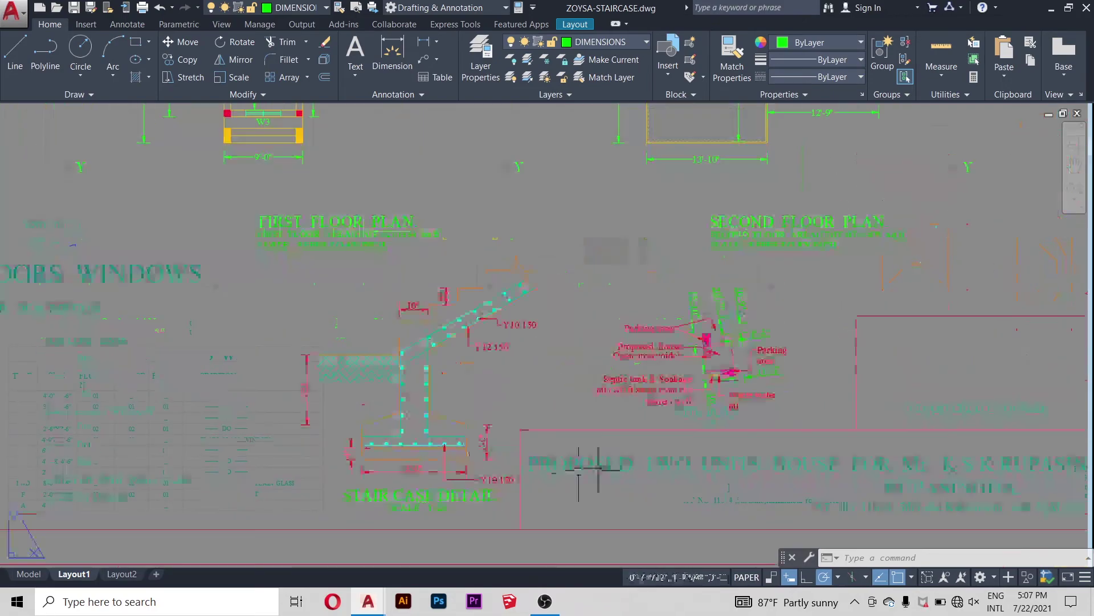
scroll(772, 305, up, 3)
scroll(641, 273, down, 1)
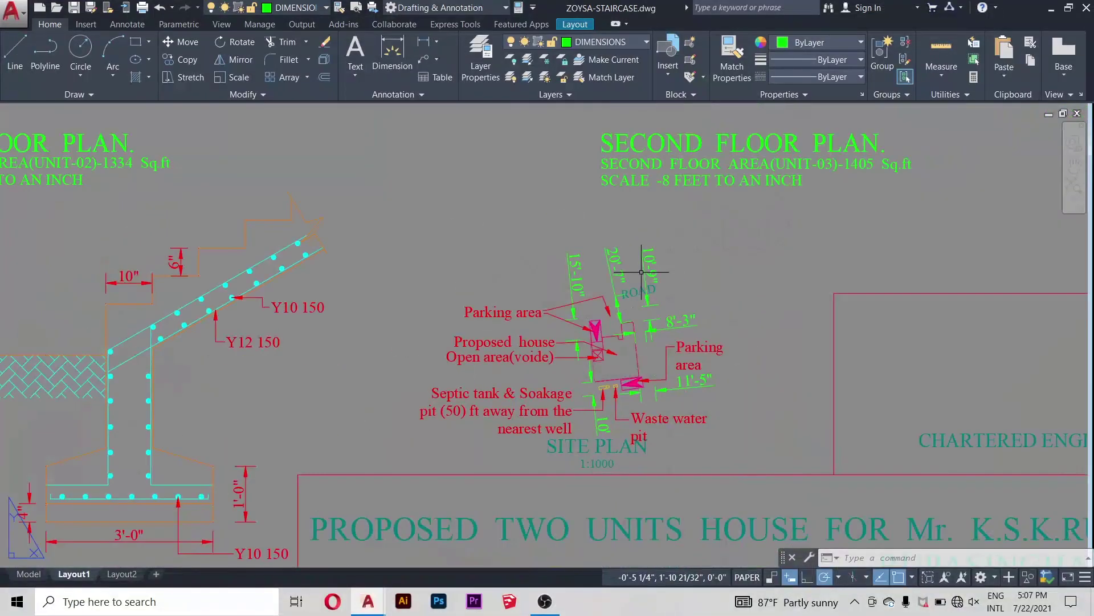
Step: Switch the staircase drawing to model space and zoom over its elevations and plans
click(28, 574)
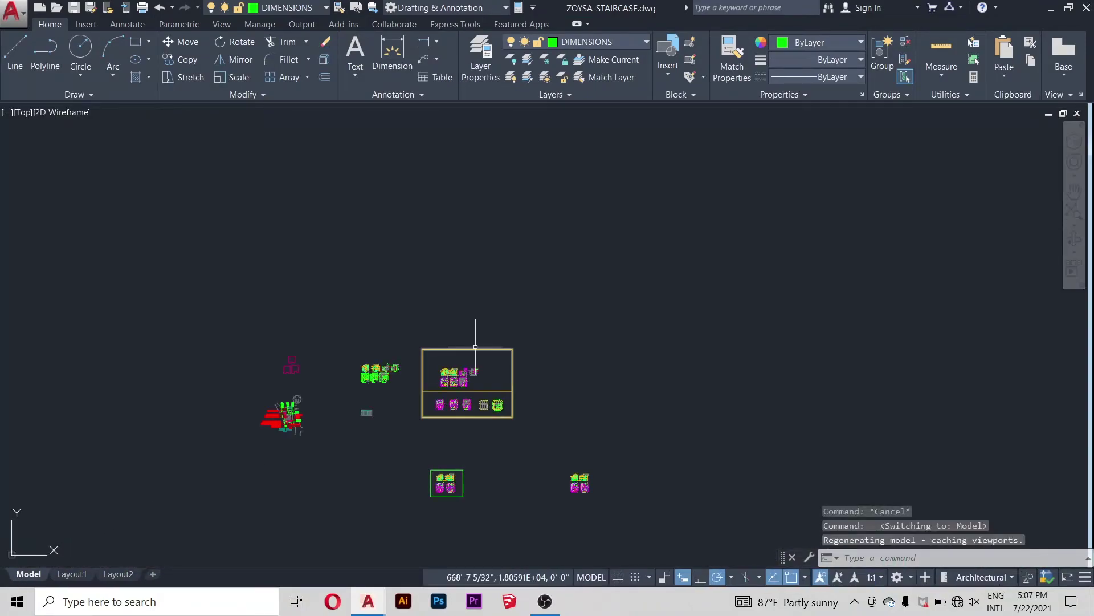
scroll(285, 425, up, 5)
scroll(599, 366, up, 2)
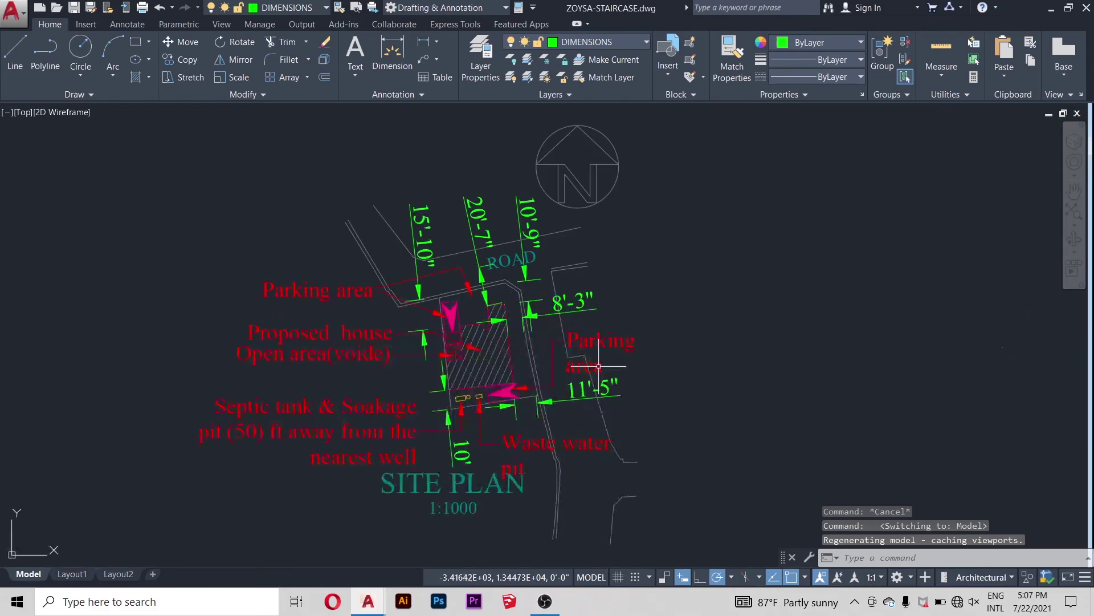
scroll(599, 366, up, 2)
scroll(598, 366, down, 3)
scroll(656, 353, down, 2)
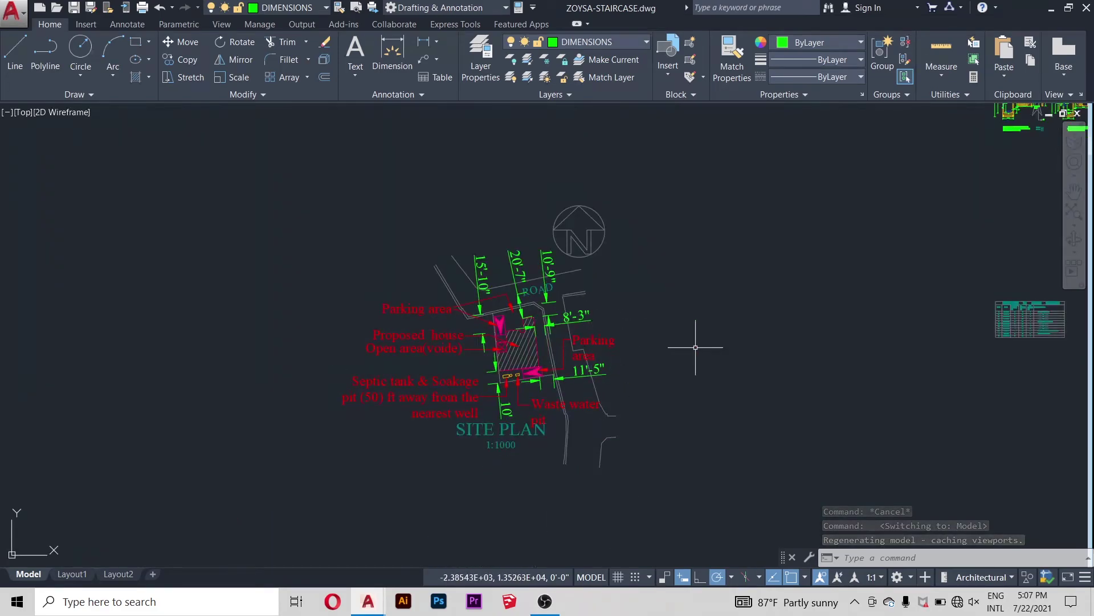
scroll(696, 347, up, 4)
scroll(693, 345, down, 2)
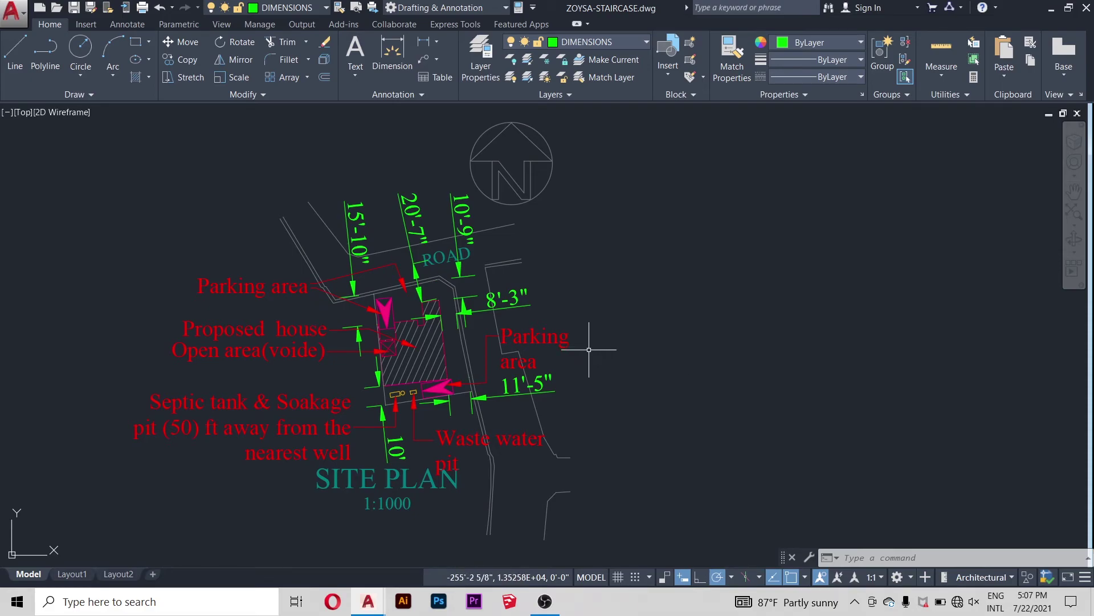
scroll(578, 371, down, 5)
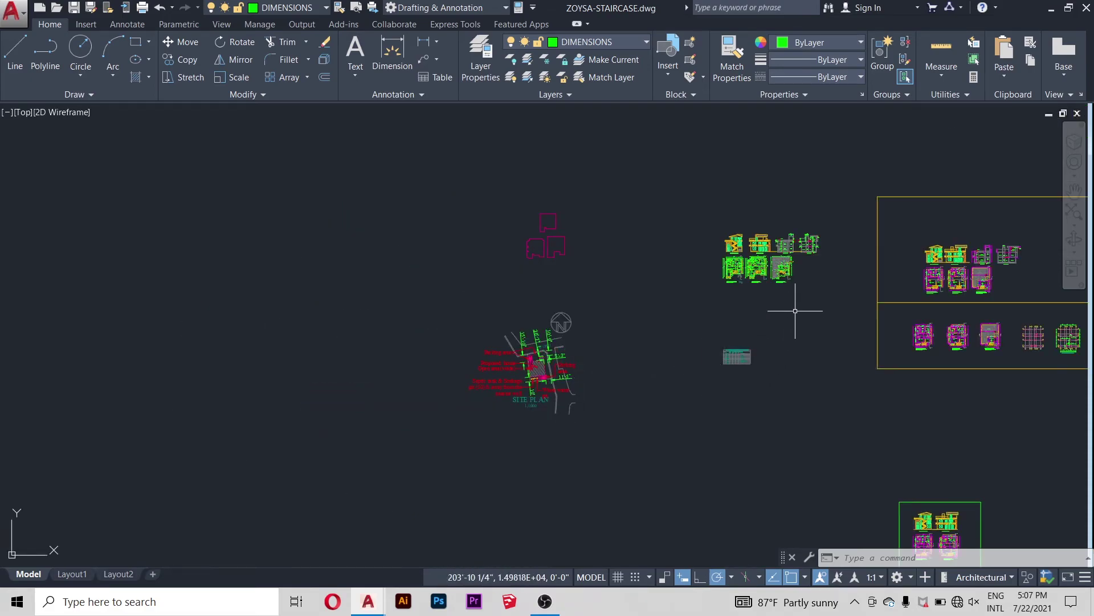
scroll(704, 311, down, 3)
scroll(717, 272, up, 6)
scroll(631, 226, up, 2)
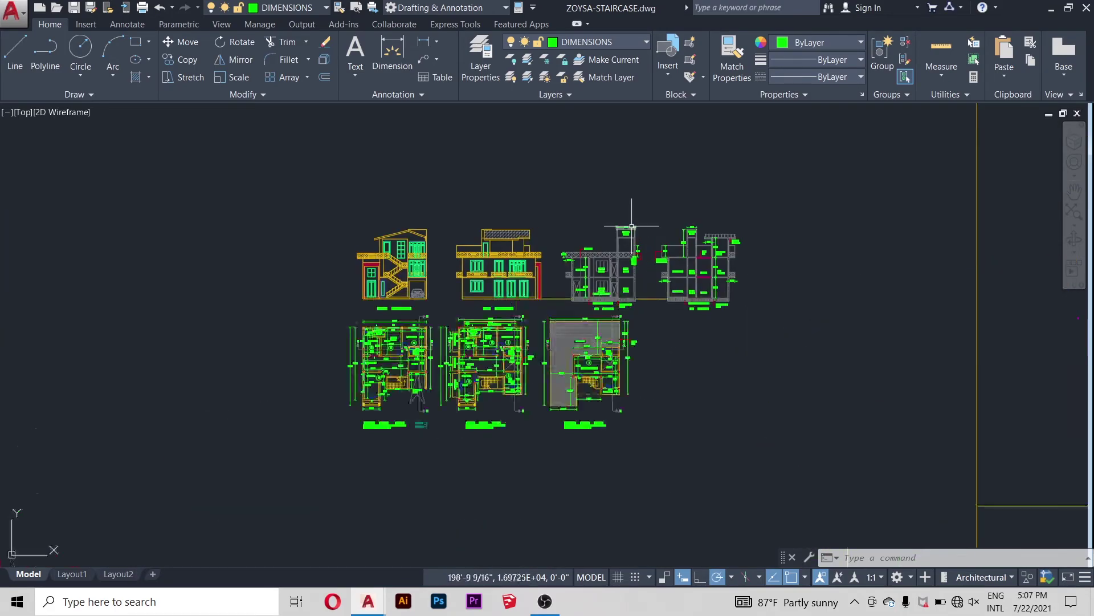
scroll(632, 226, up, 2)
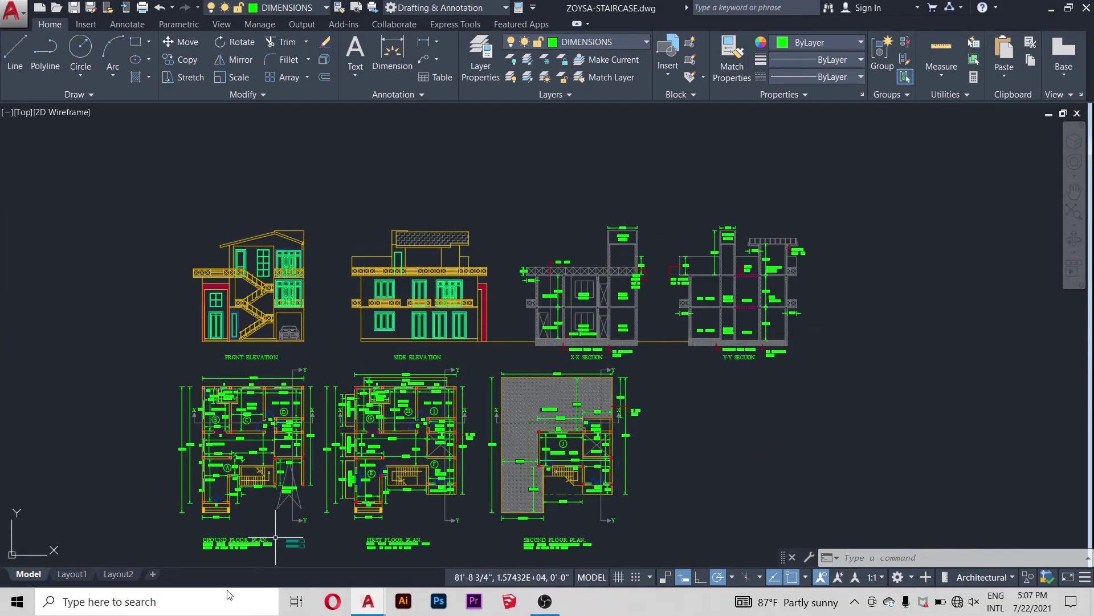
Step: Return to the staircase drawing's Layout1 and zoom out to show all its sheets
click(66, 575)
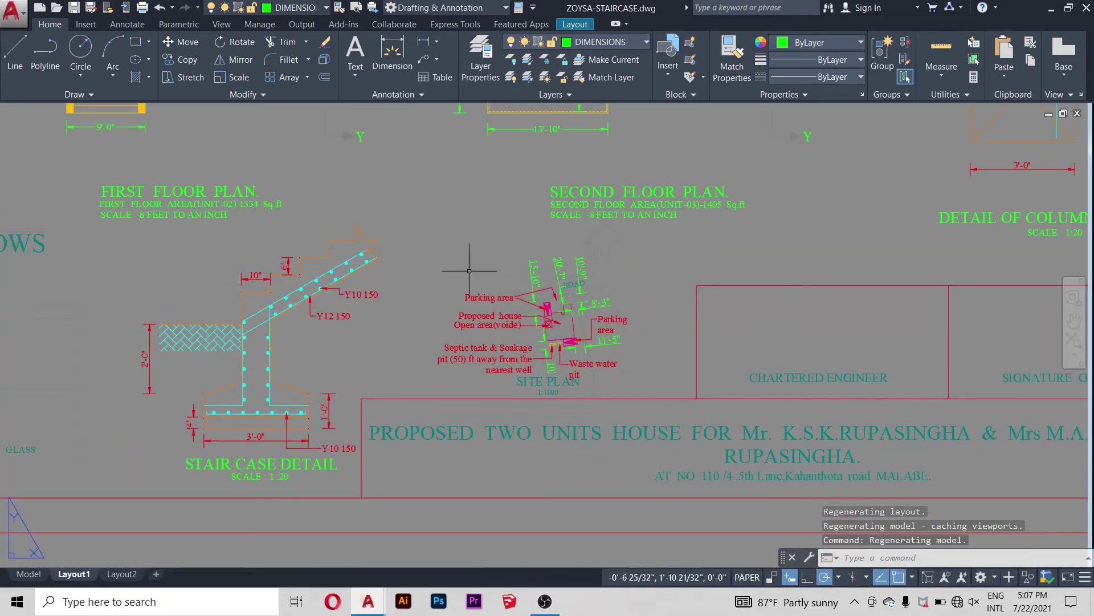
scroll(478, 303, down, 2)
scroll(479, 303, down, 2)
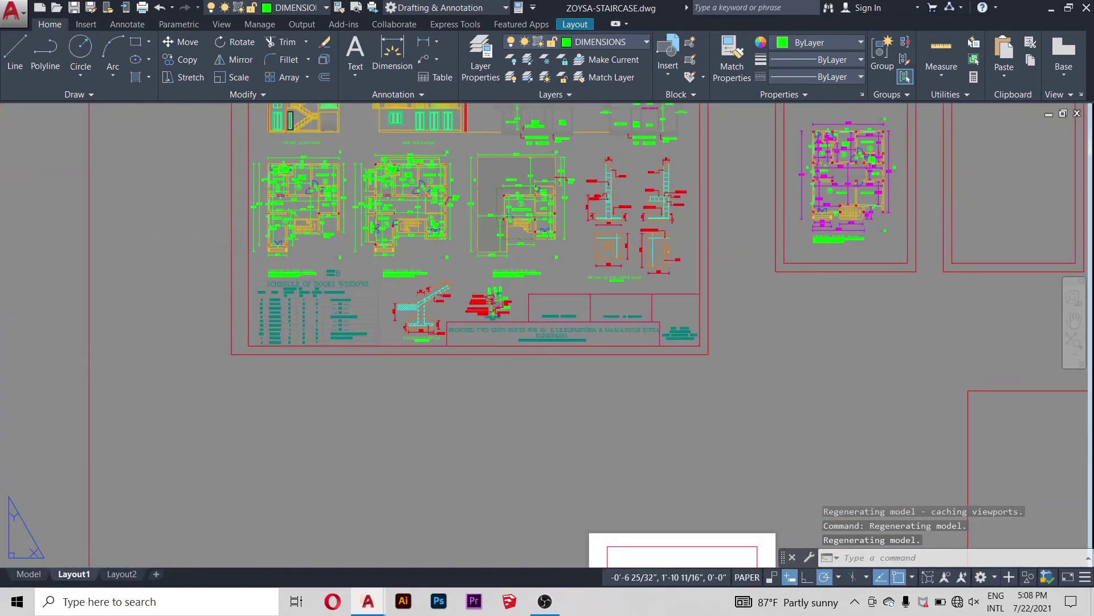
scroll(511, 419, down, 1)
scroll(493, 319, down, 1)
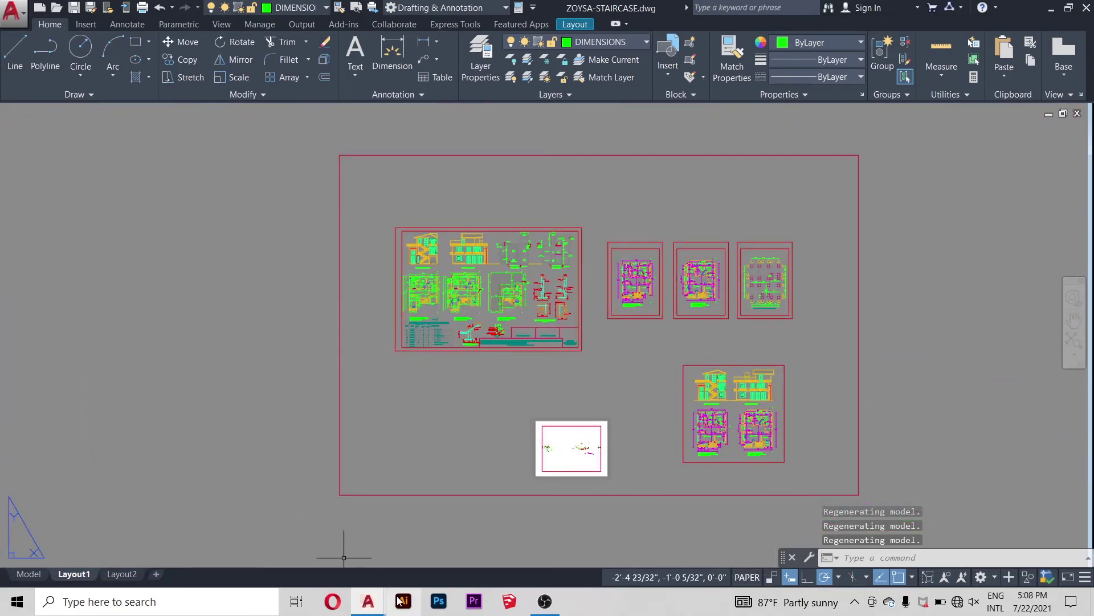
mouse_move(367, 600)
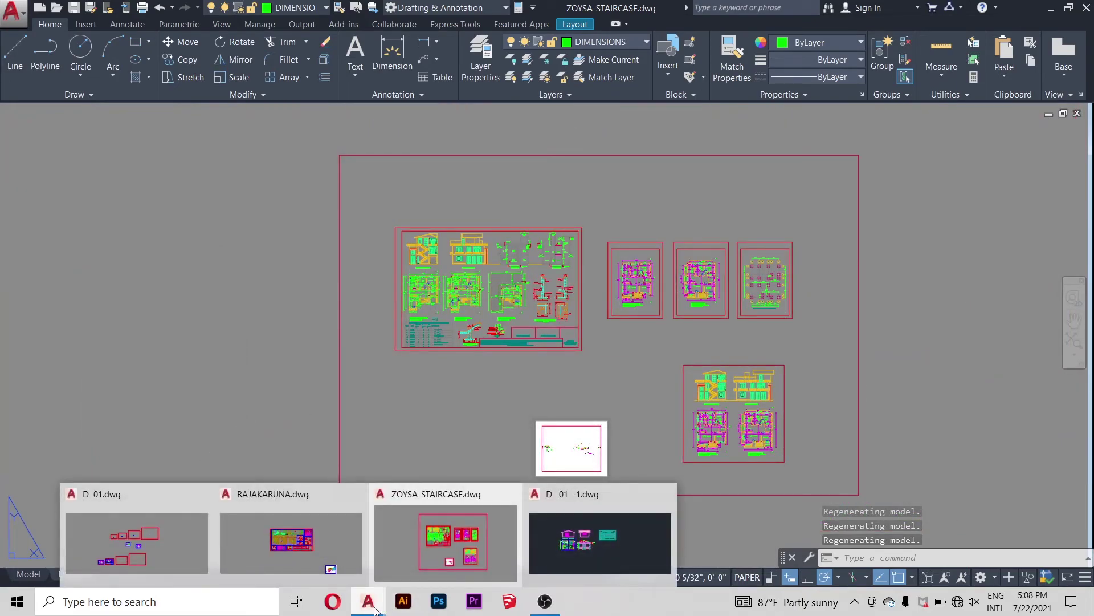
Step: Switch to D 01.dwg and zoom across Layout1's two house sheets and blank A4–A1 frames
click(179, 555)
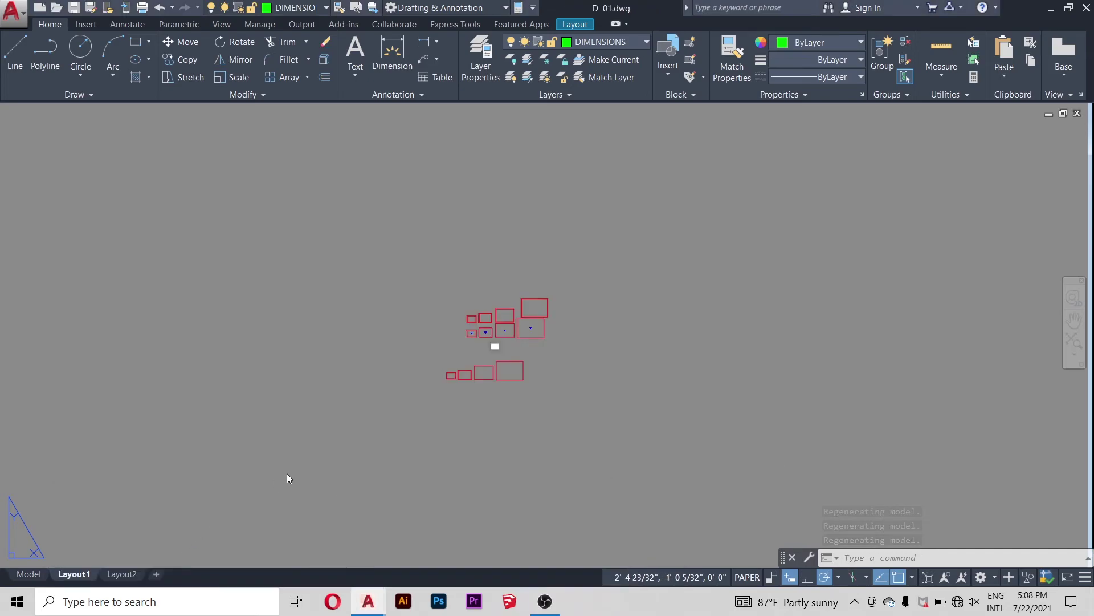
scroll(506, 330, up, 5)
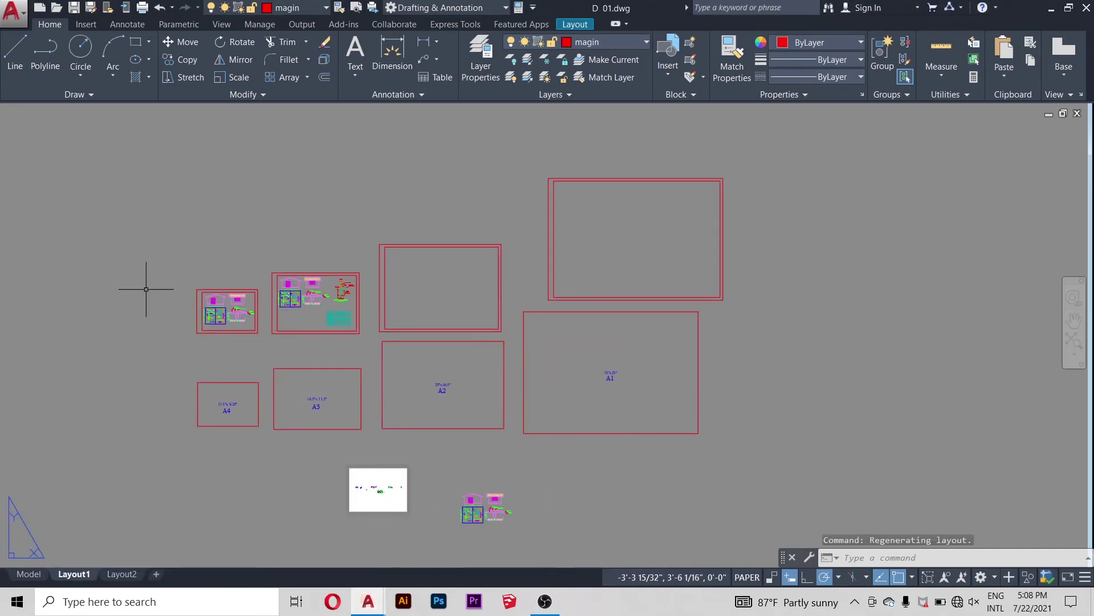
scroll(196, 289, up, 4)
scroll(457, 297, down, 4)
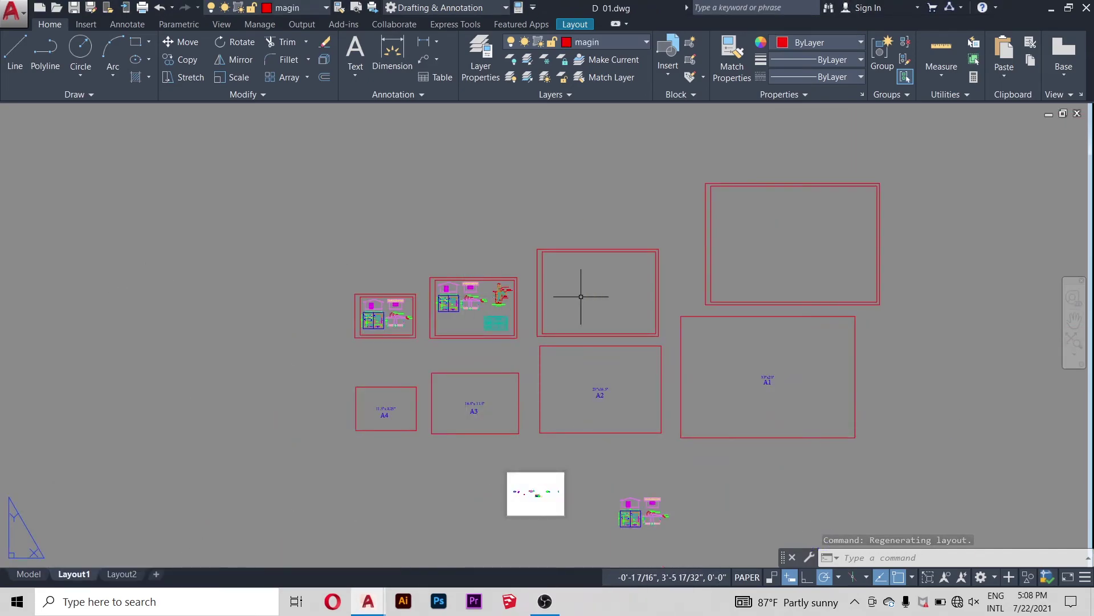
scroll(366, 315, up, 5)
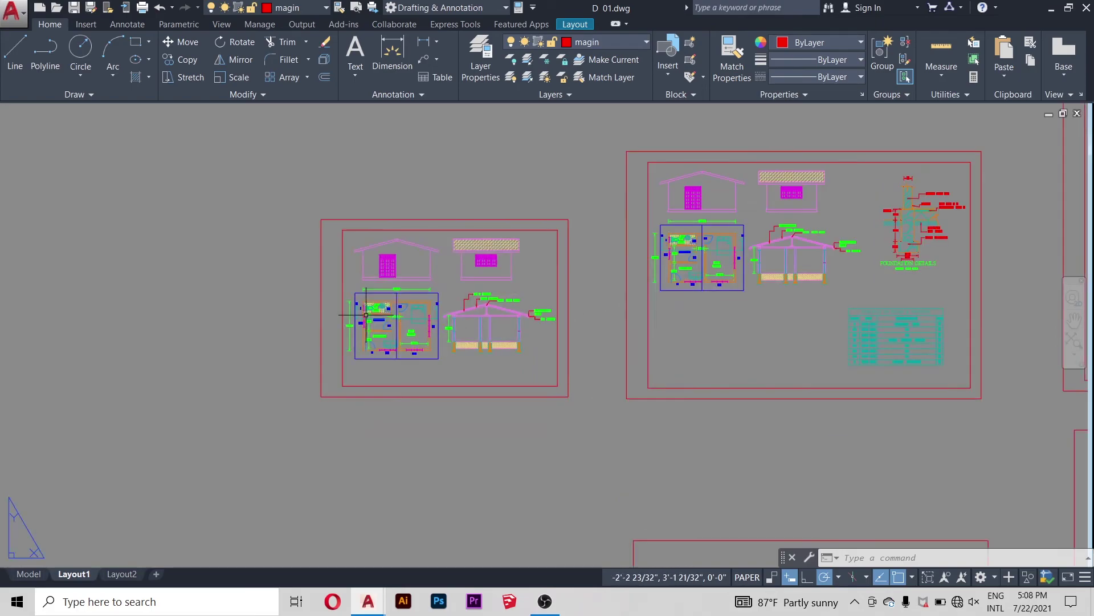
scroll(354, 313, down, 2)
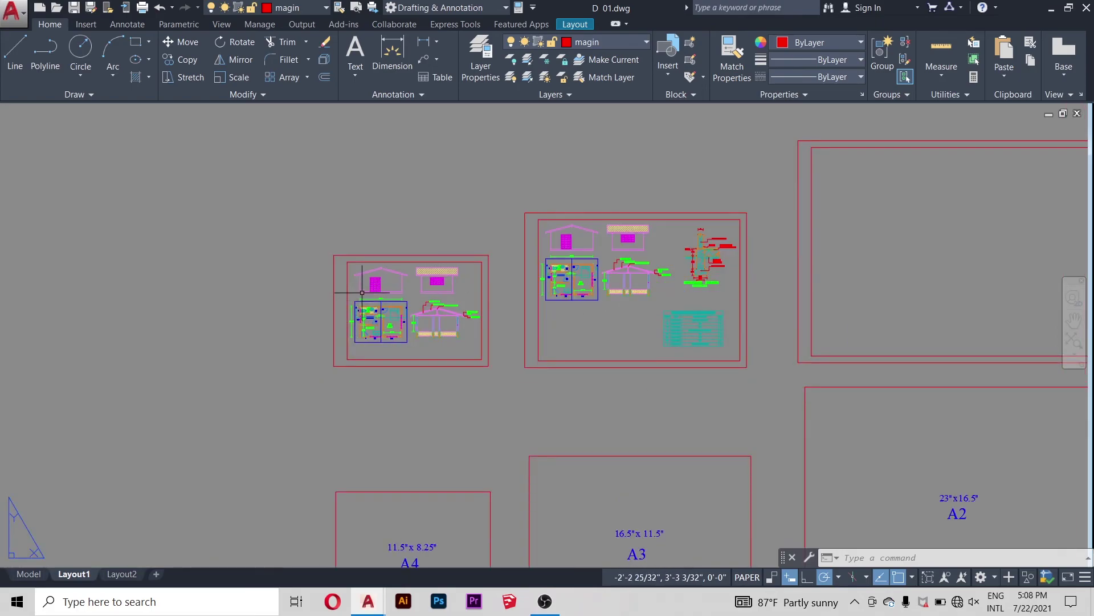
scroll(643, 294, up, 2)
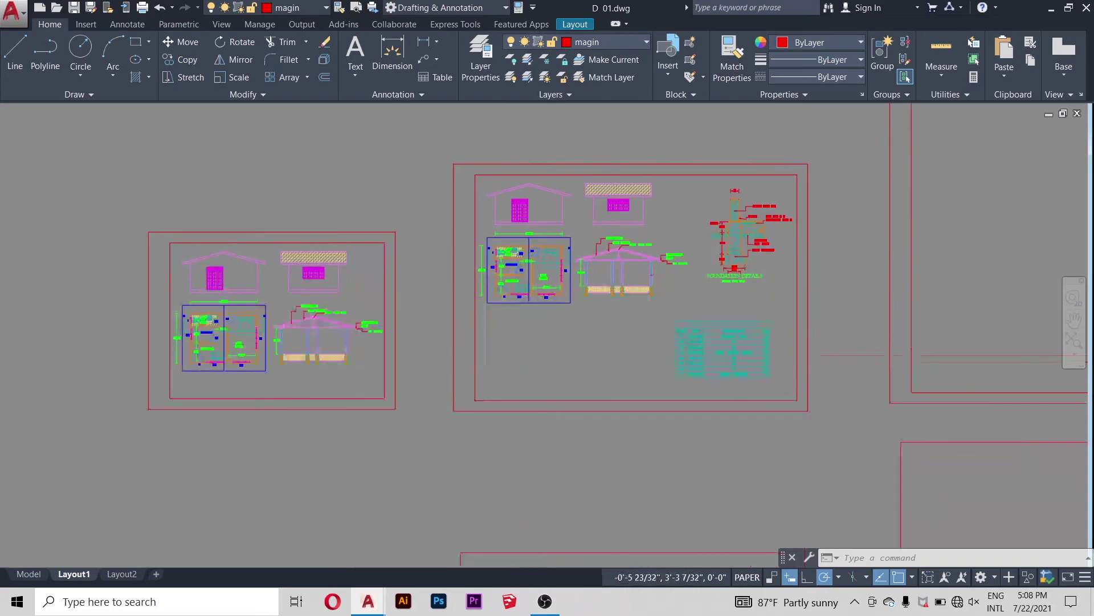
scroll(525, 293, up, 2)
scroll(467, 281, down, 4)
scroll(485, 298, up, 3)
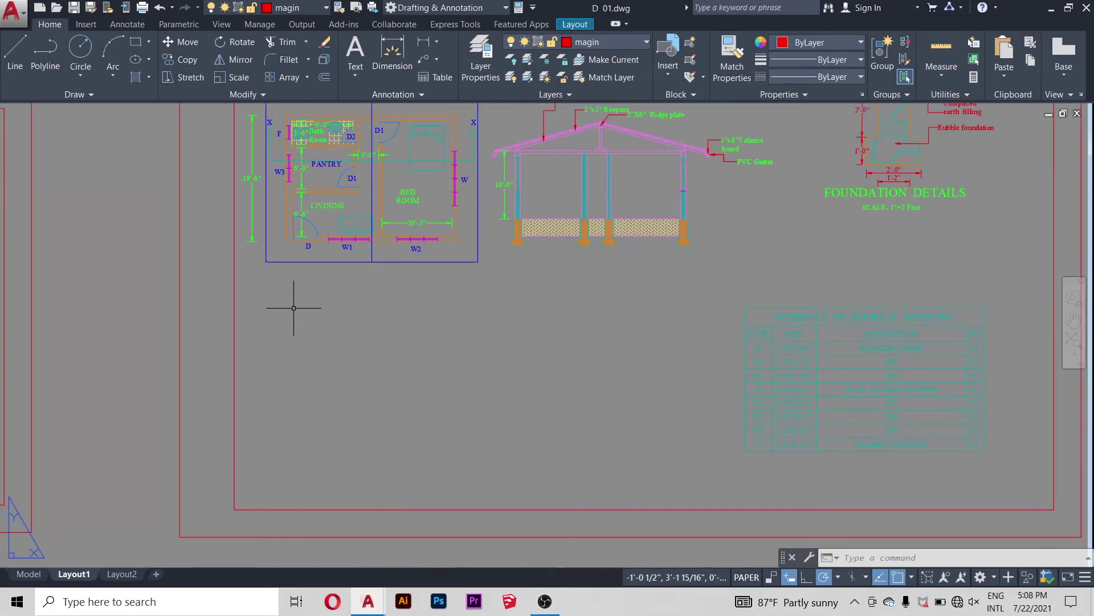
scroll(475, 411, down, 3)
scroll(523, 418, up, 2)
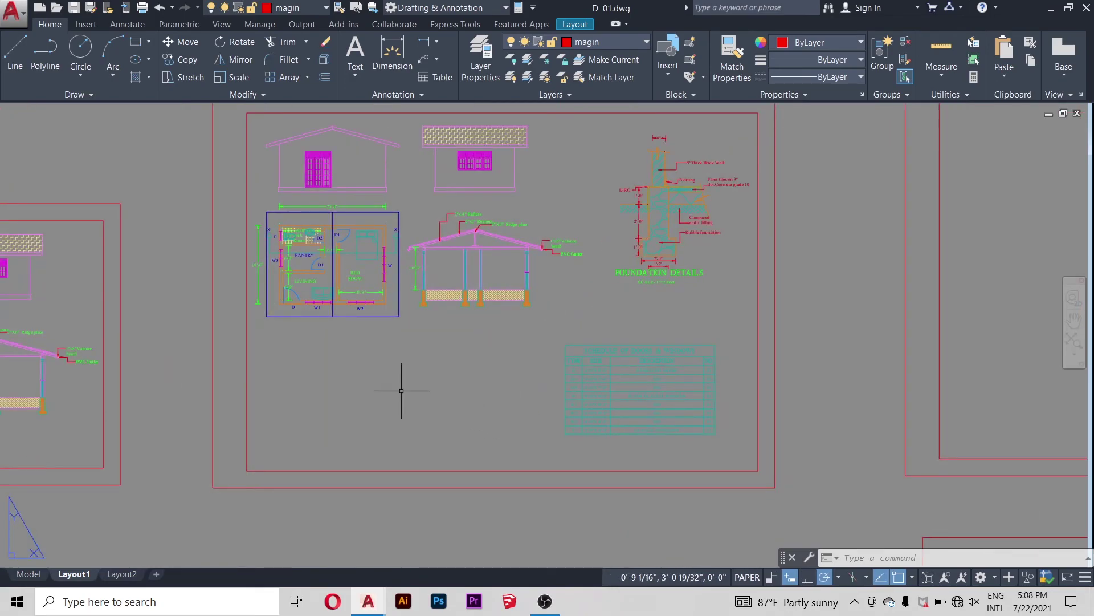
scroll(402, 391, down, 2)
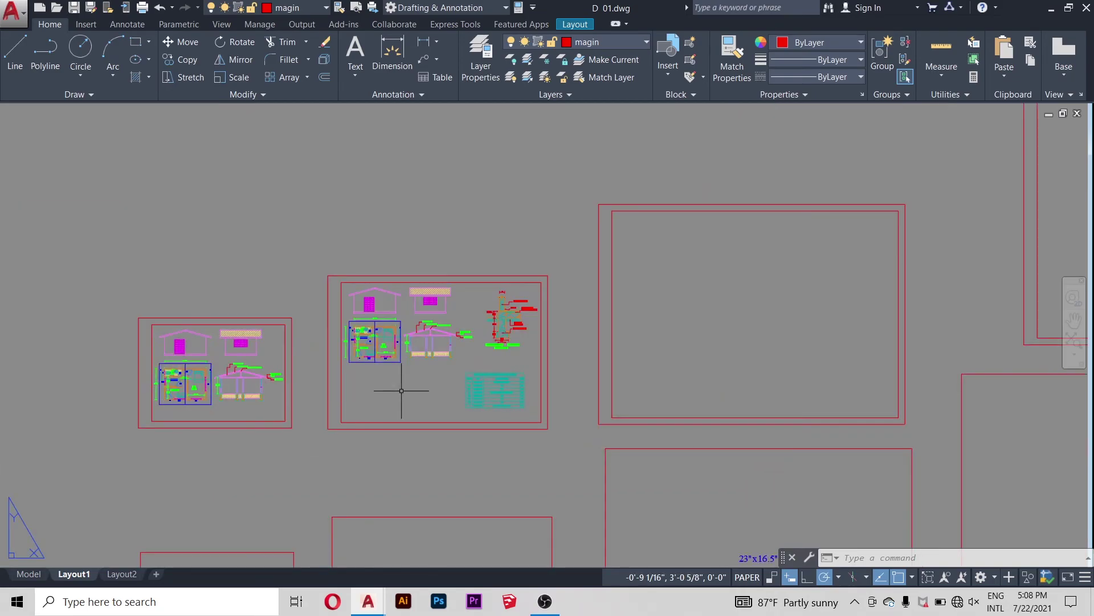
scroll(363, 375, up, 3)
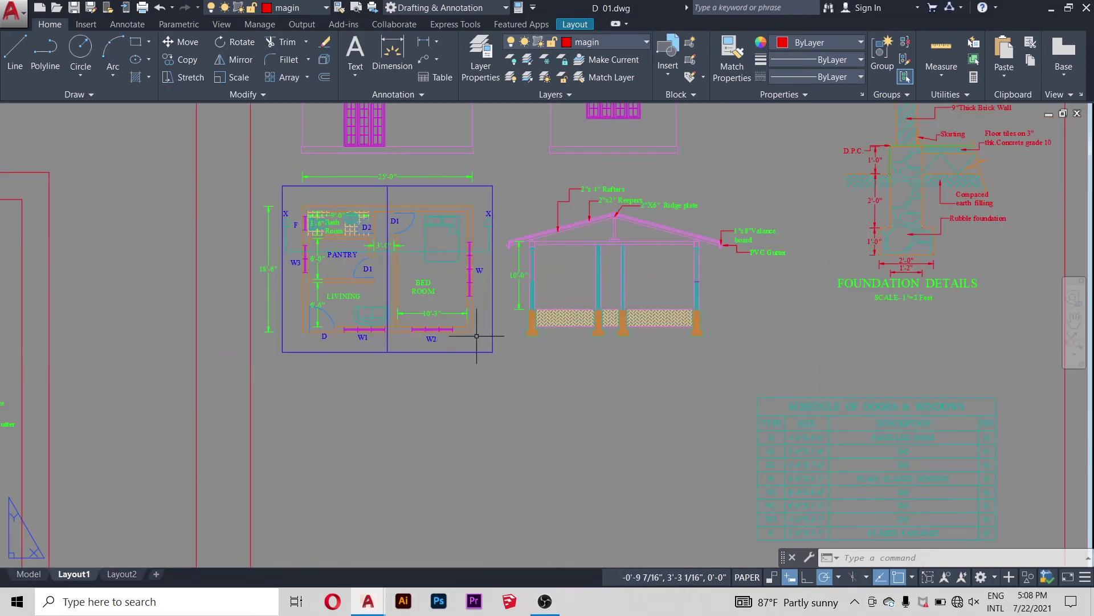
scroll(477, 336, down, 4)
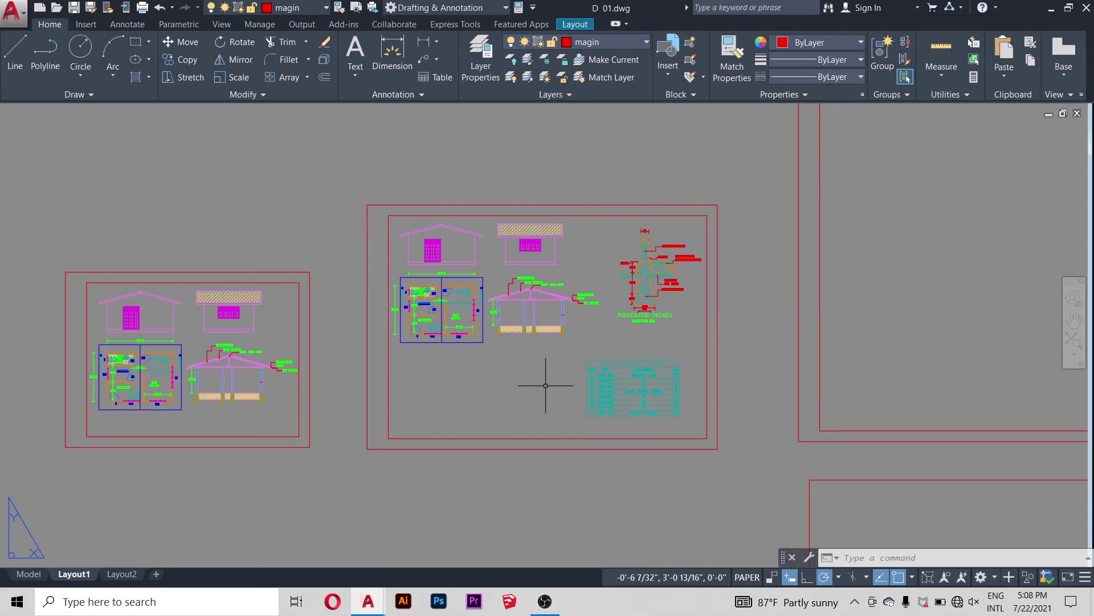
scroll(477, 315, down, 4)
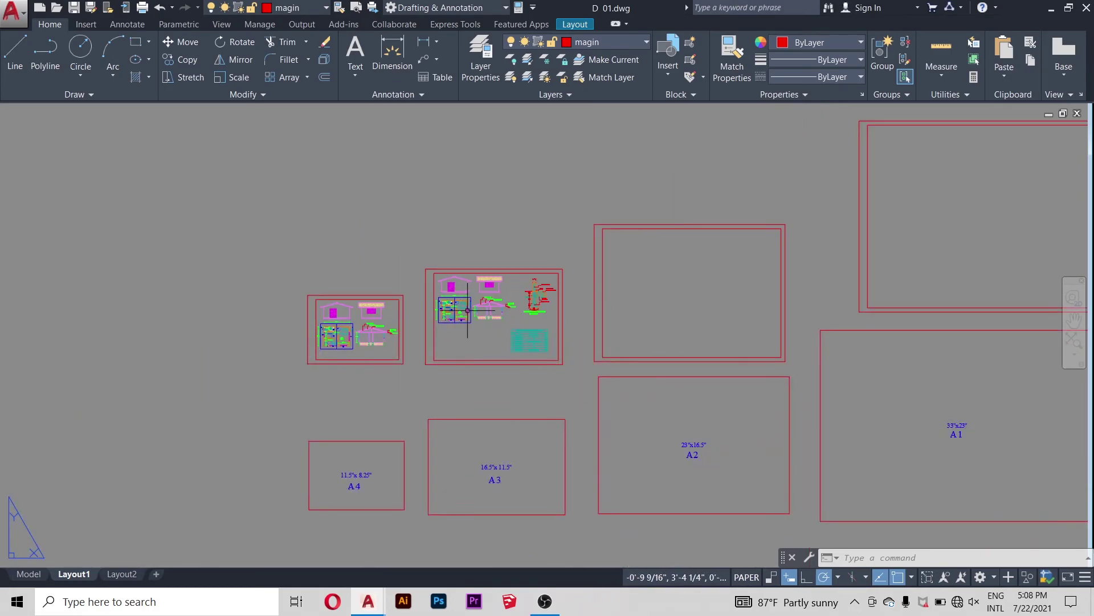
scroll(513, 365, up, 2)
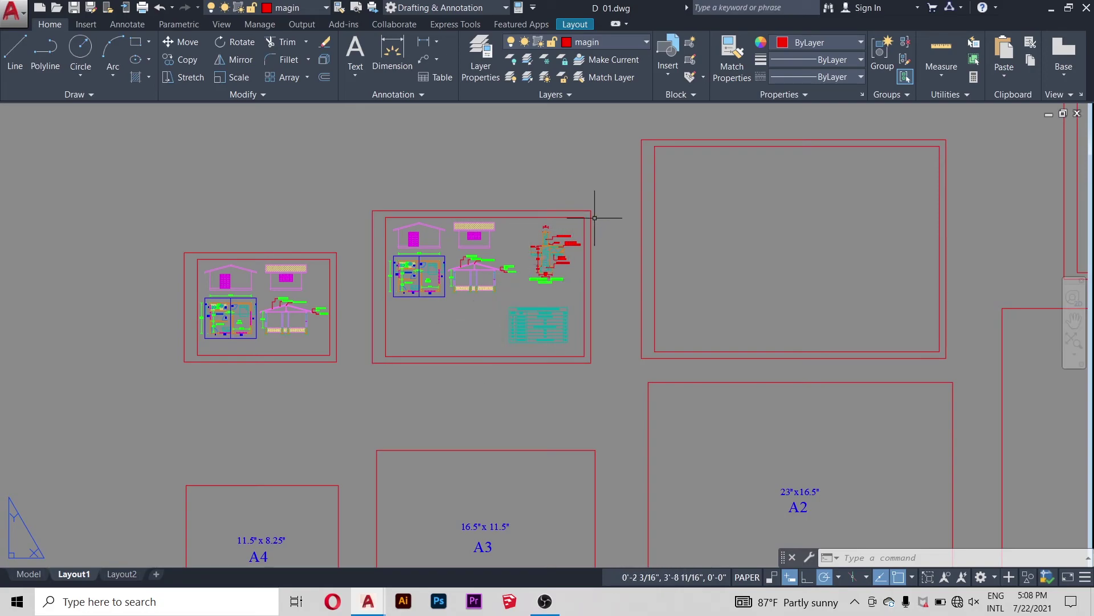
scroll(593, 218, up, 2)
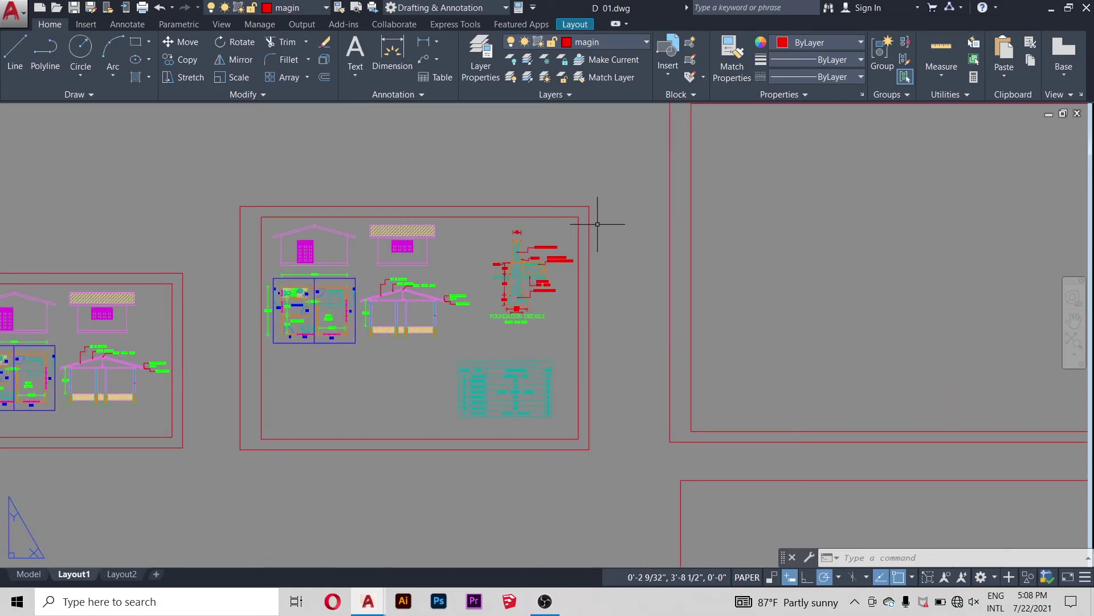
scroll(598, 408, down, 3)
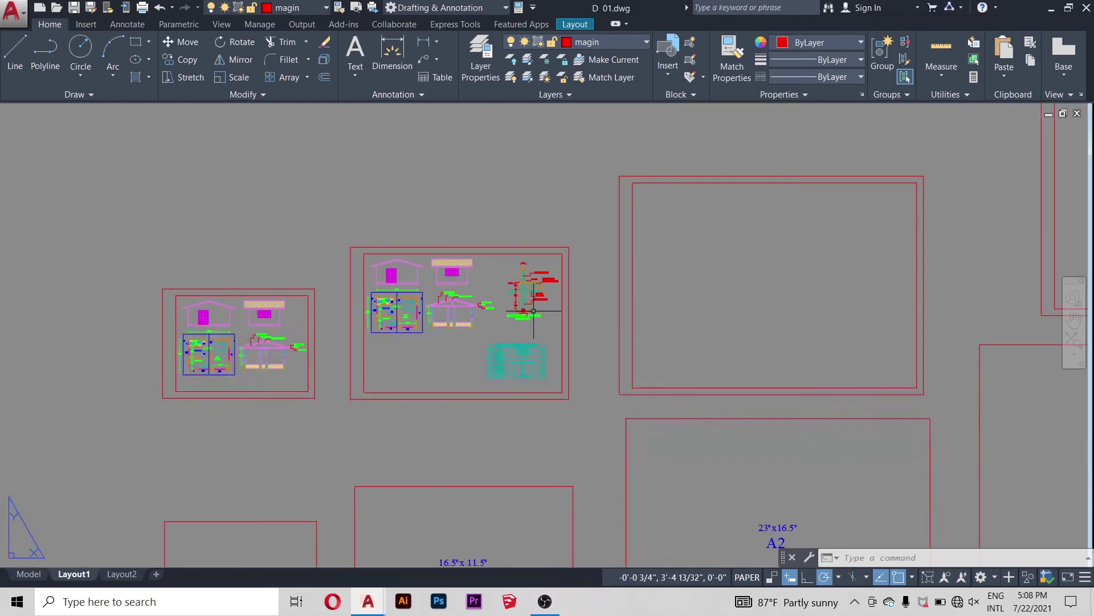
Step: Switch D 01.dwg to model space and zoom over the elevations, floor plan, section and schedule
click(21, 582)
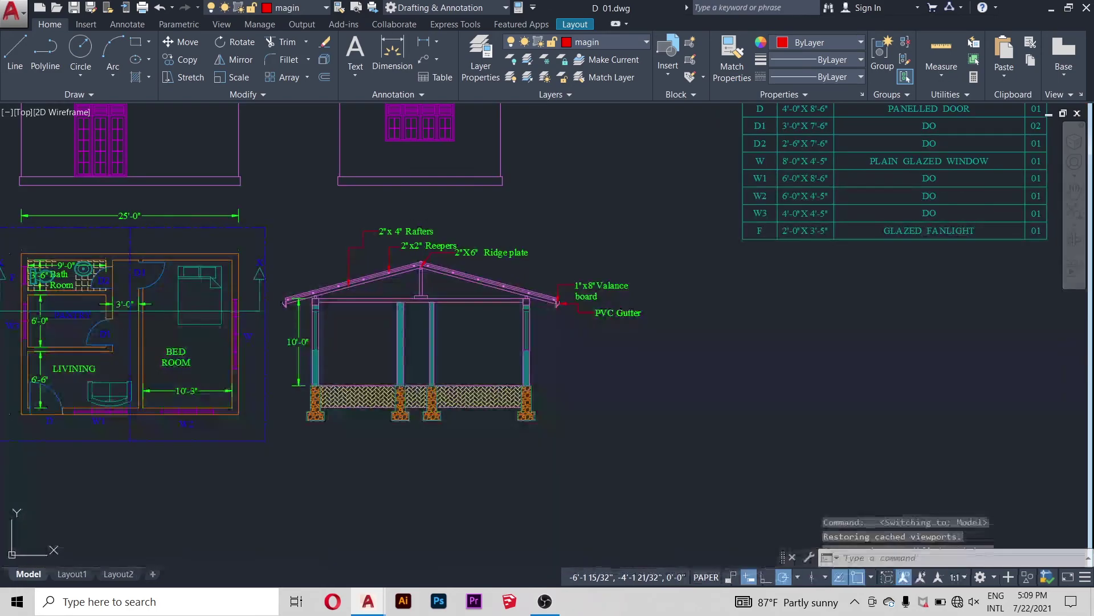
scroll(605, 408, down, 5)
scroll(647, 378, down, 1)
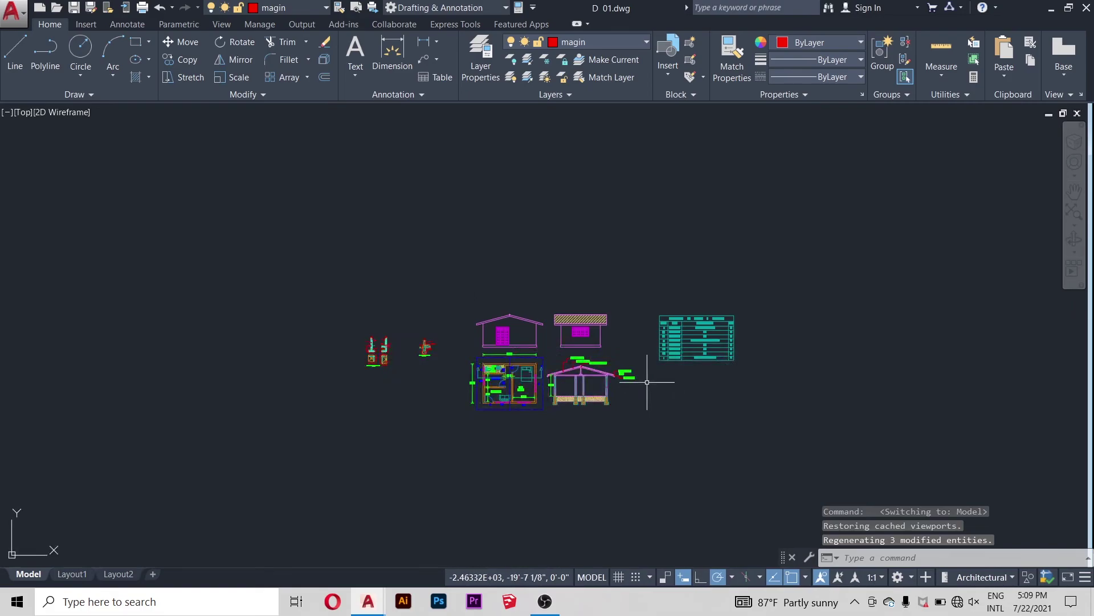
scroll(661, 382, down, 2)
scroll(668, 385, up, 3)
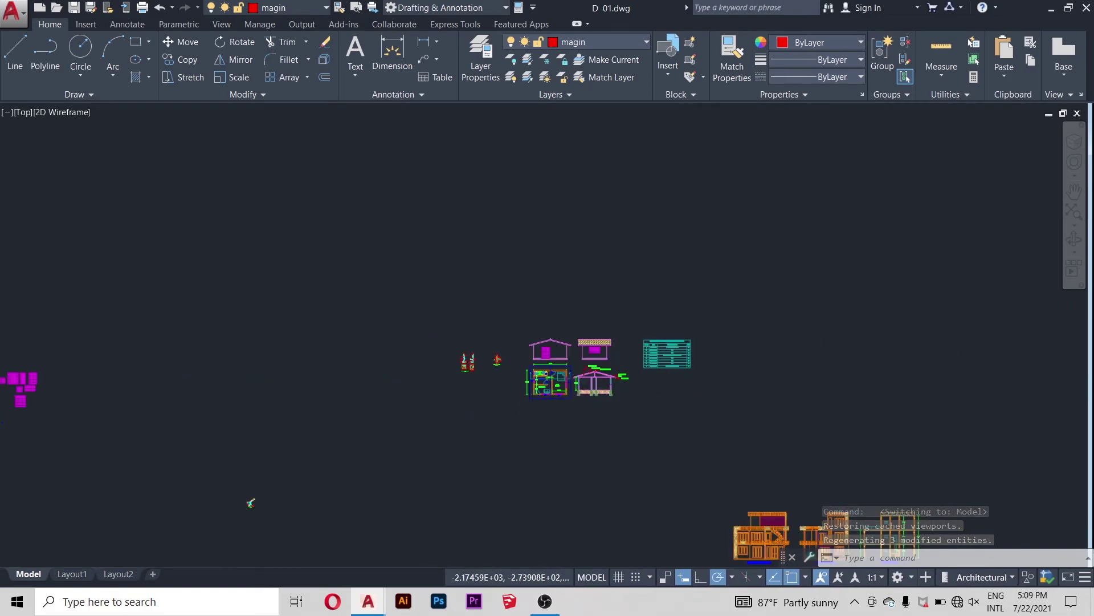
scroll(539, 313, down, 3)
scroll(722, 506, up, 3)
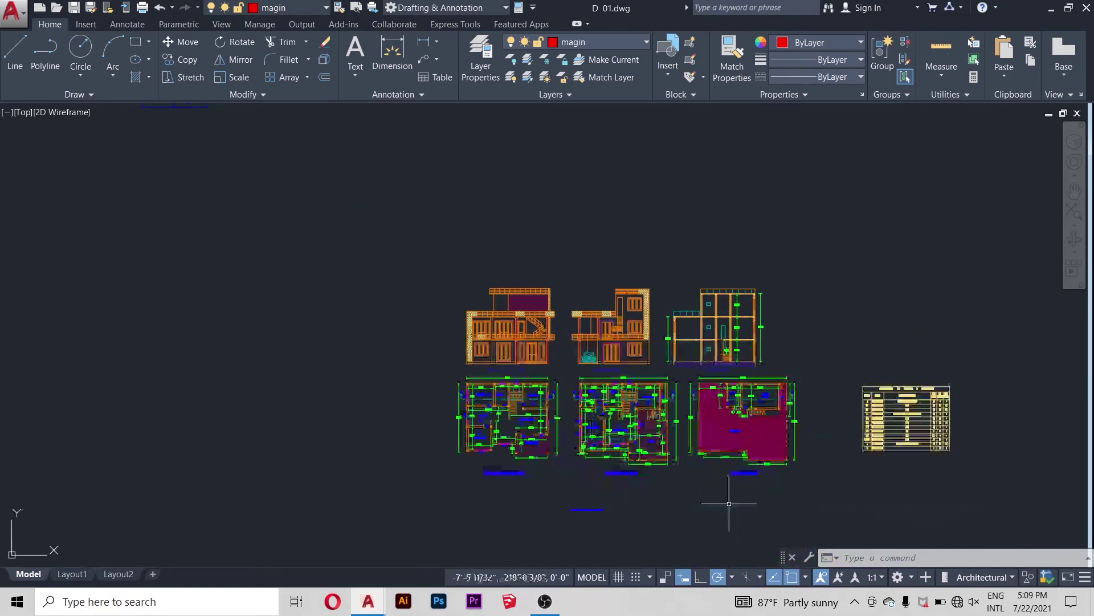
scroll(721, 505, down, 3)
scroll(597, 345, up, 3)
scroll(598, 345, up, 2)
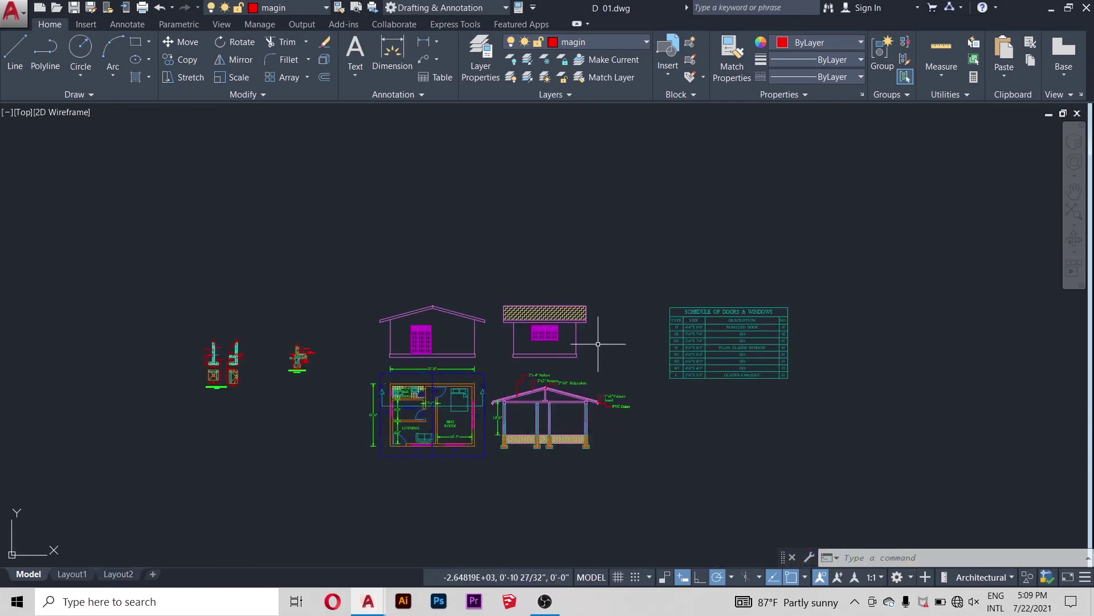
Step: Return to Layout1 and switch the temp layer back on
click(71, 574)
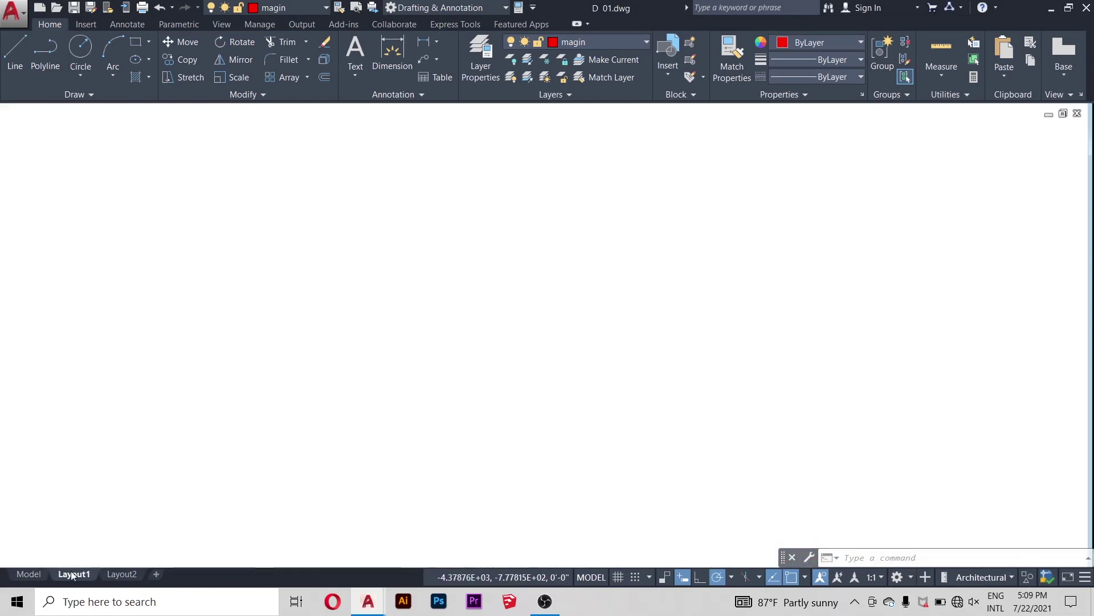
click(625, 40)
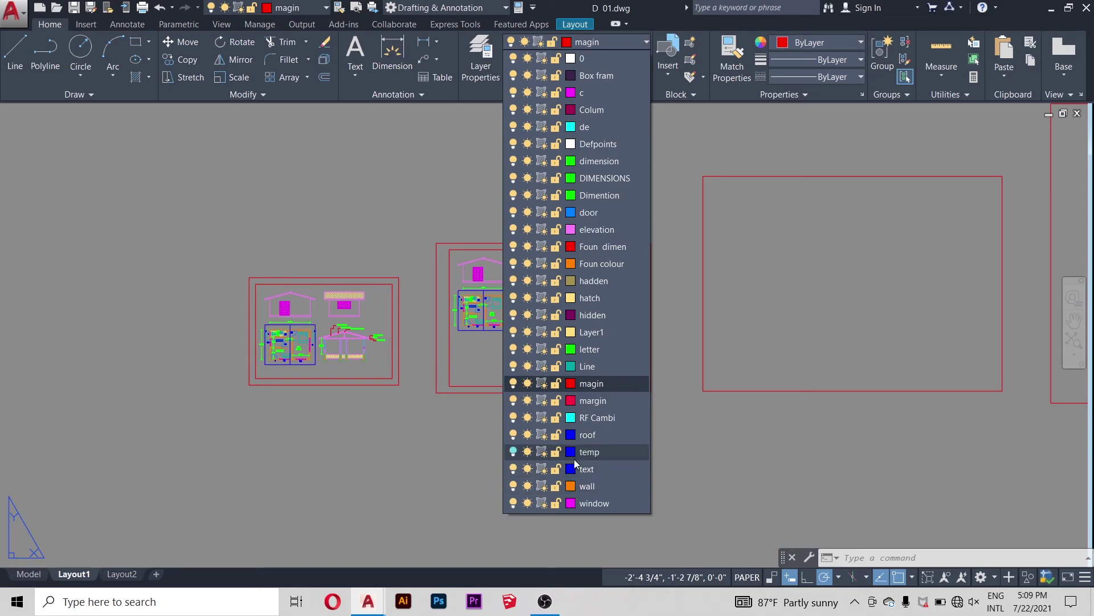
click(513, 451)
click(450, 156)
scroll(539, 308, up, 4)
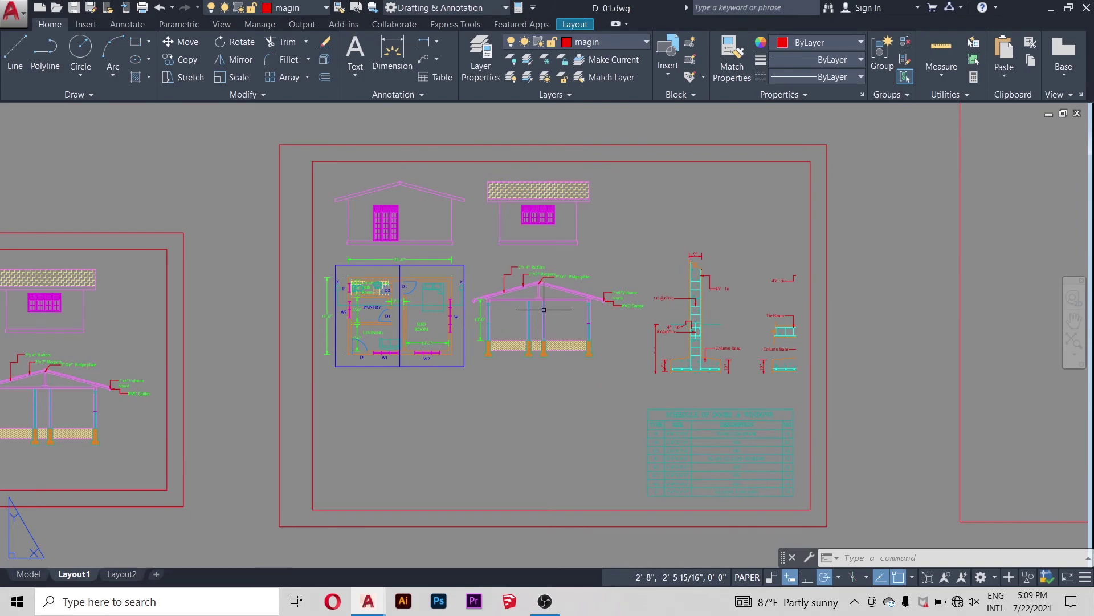
scroll(542, 315, down, 2)
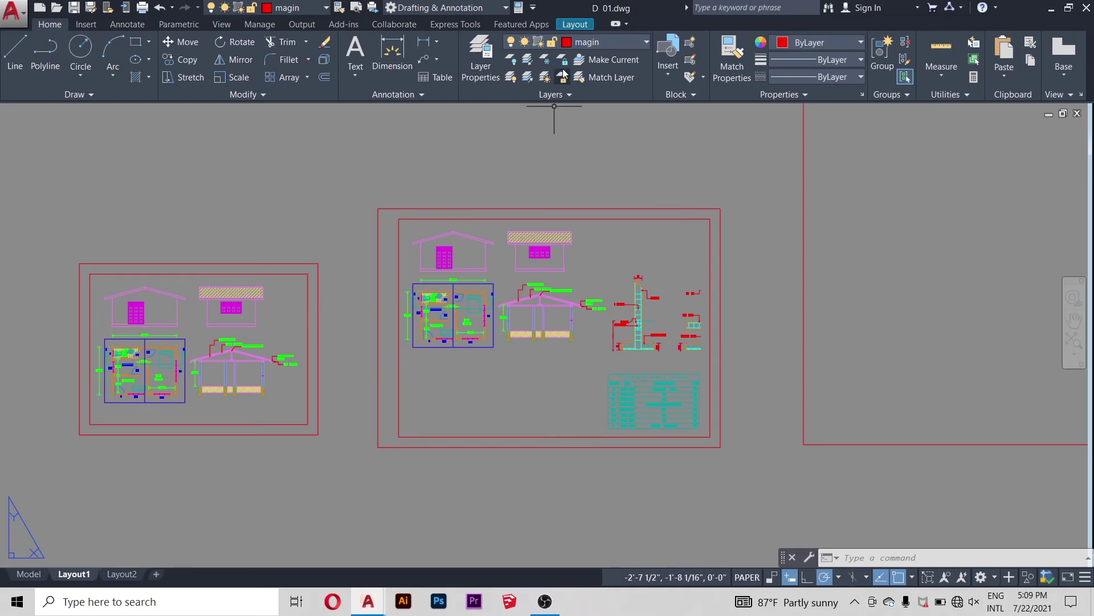
Step: Reopen the Layer dropdown and scroll through the layer list
click(607, 43)
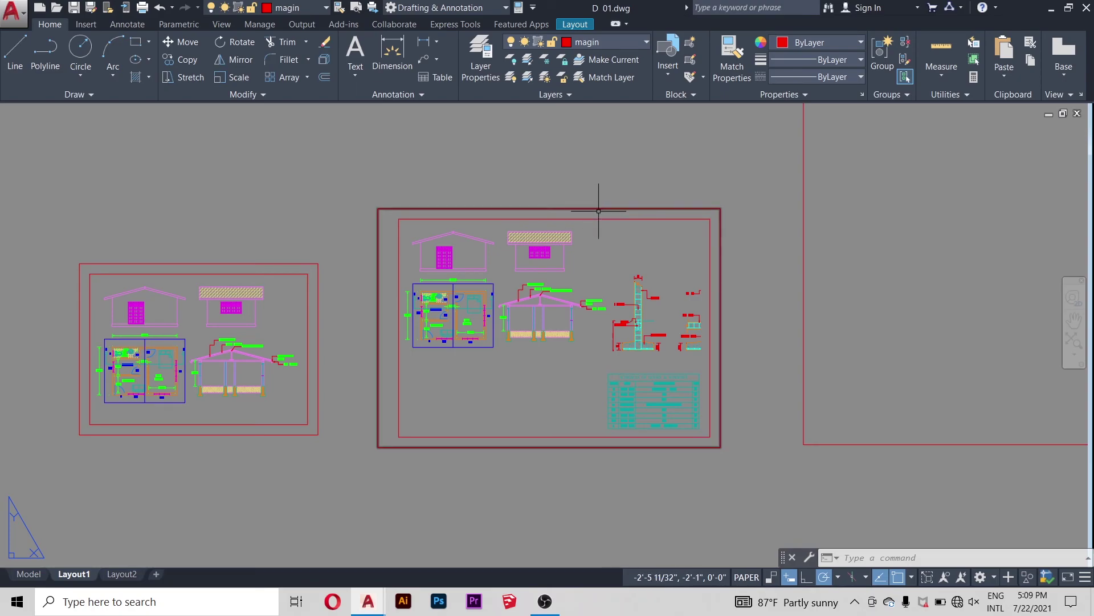
scroll(593, 239, down, 6)
scroll(570, 259, down, 2)
scroll(579, 245, up, 4)
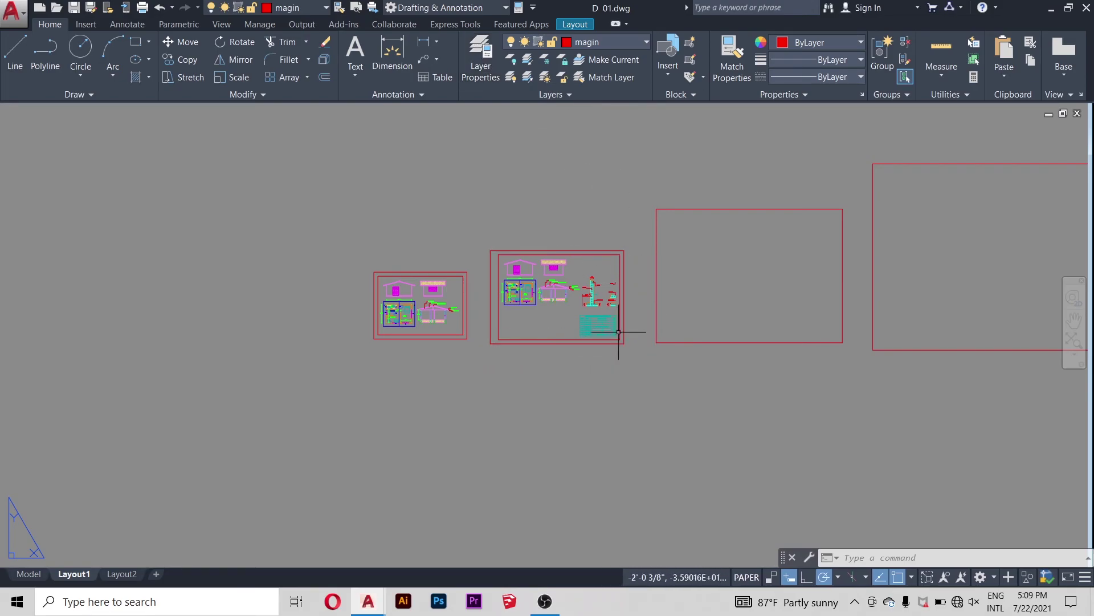
Step: In Layer Properties Manager, inspect the de, door, Defpoints, c and Dimention layer rows
click(482, 66)
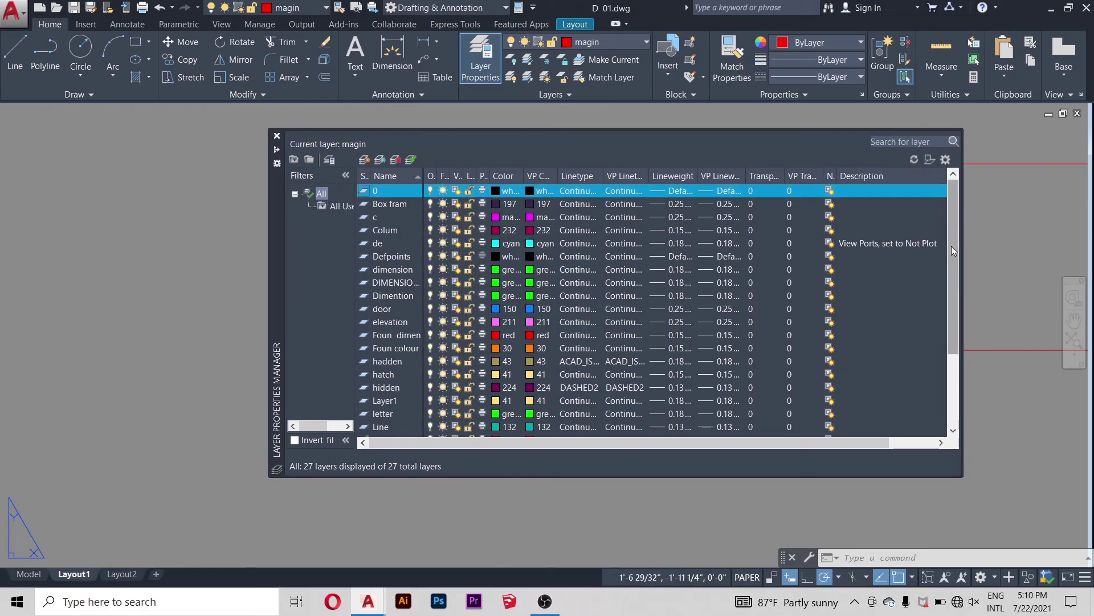
mouse_move(952, 249)
mouse_down()
mouse_move(943, 358)
mouse_move(958, 261)
mouse_move(945, 248)
mouse_up()
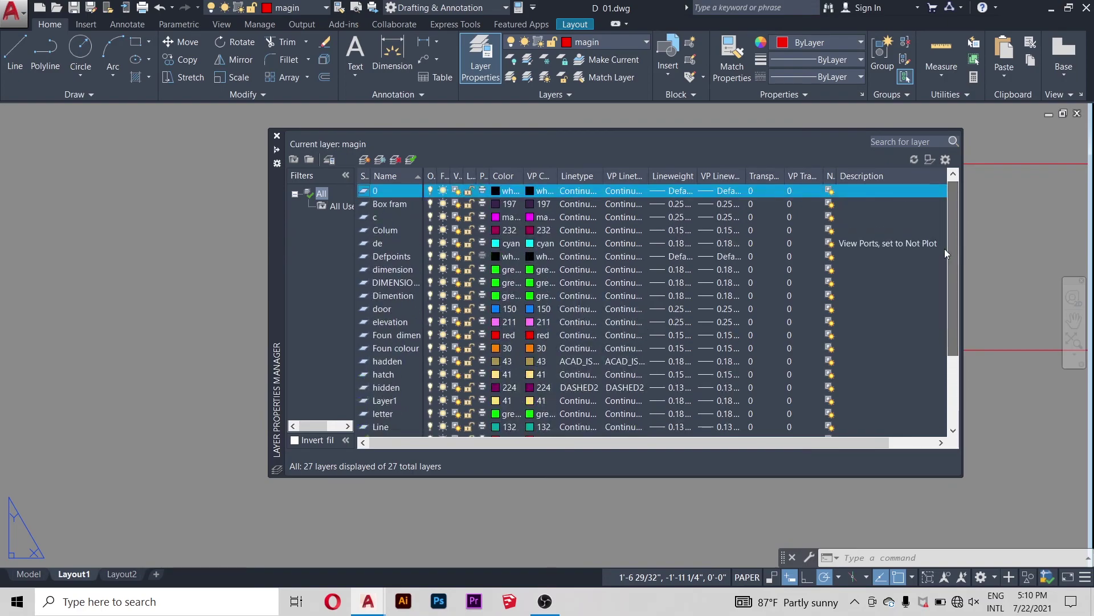
click(844, 246)
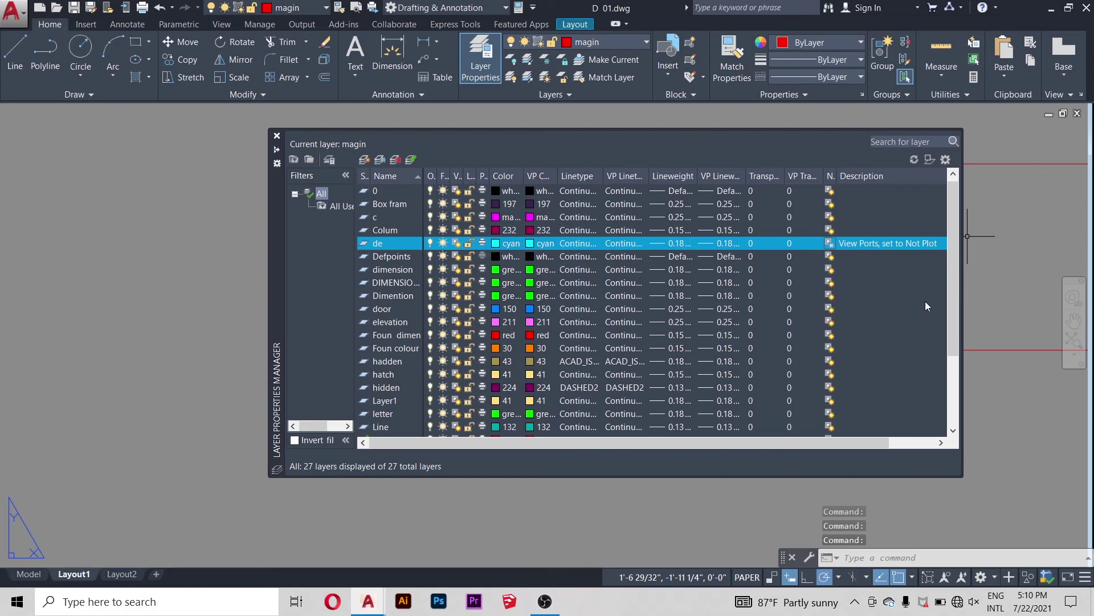
click(898, 307)
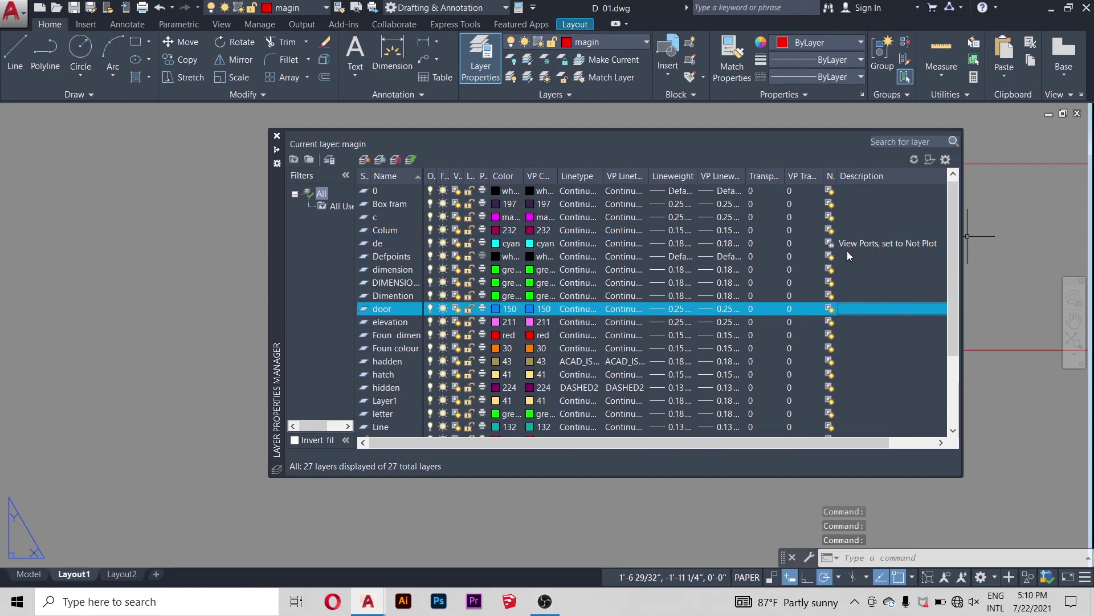
click(831, 256)
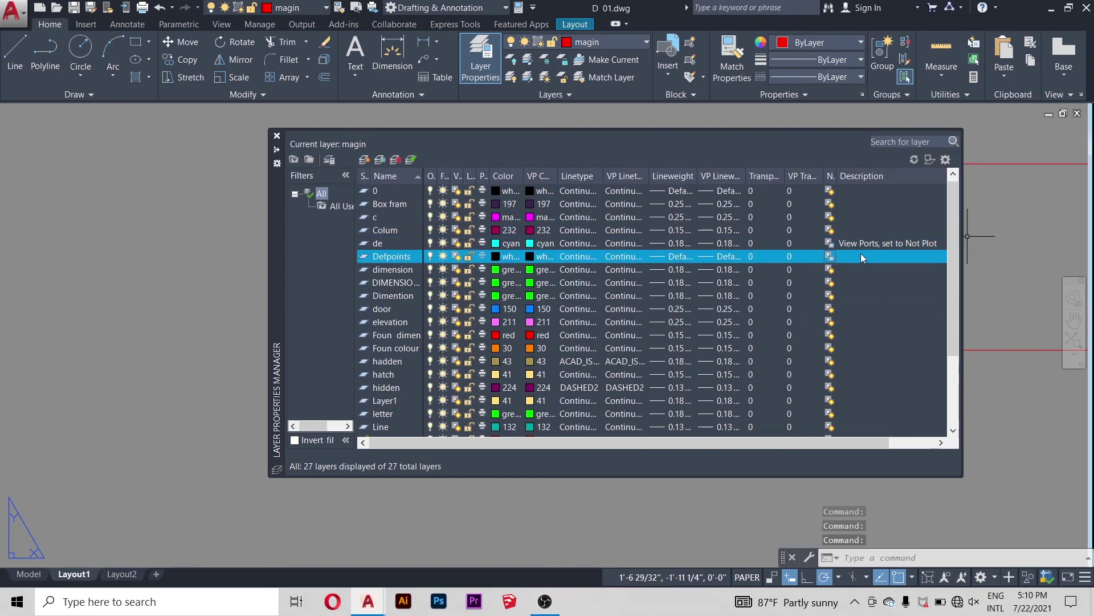
click(869, 222)
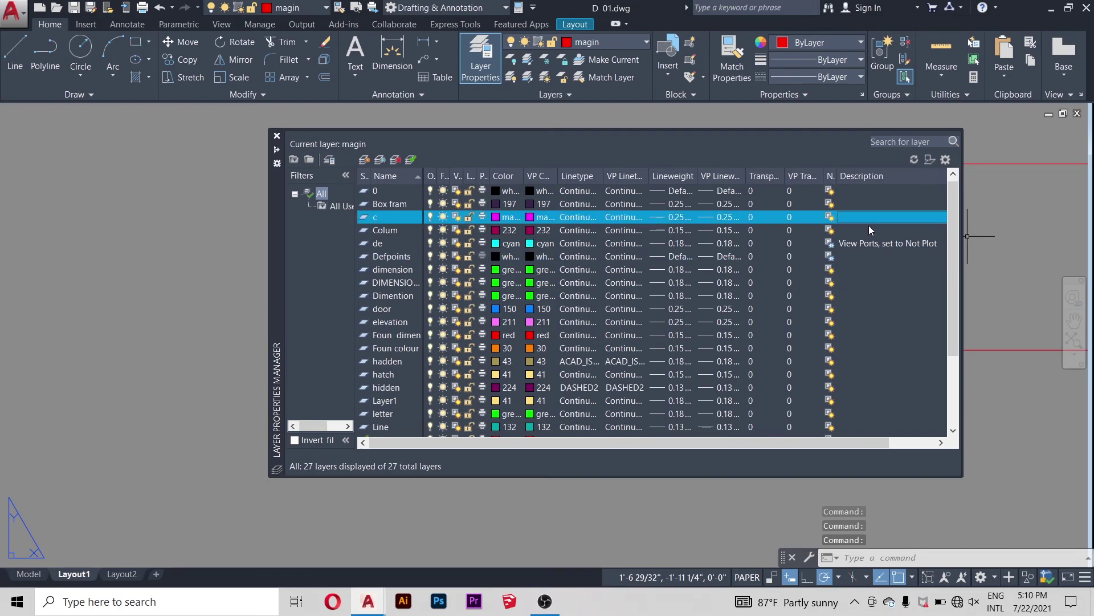
click(841, 250)
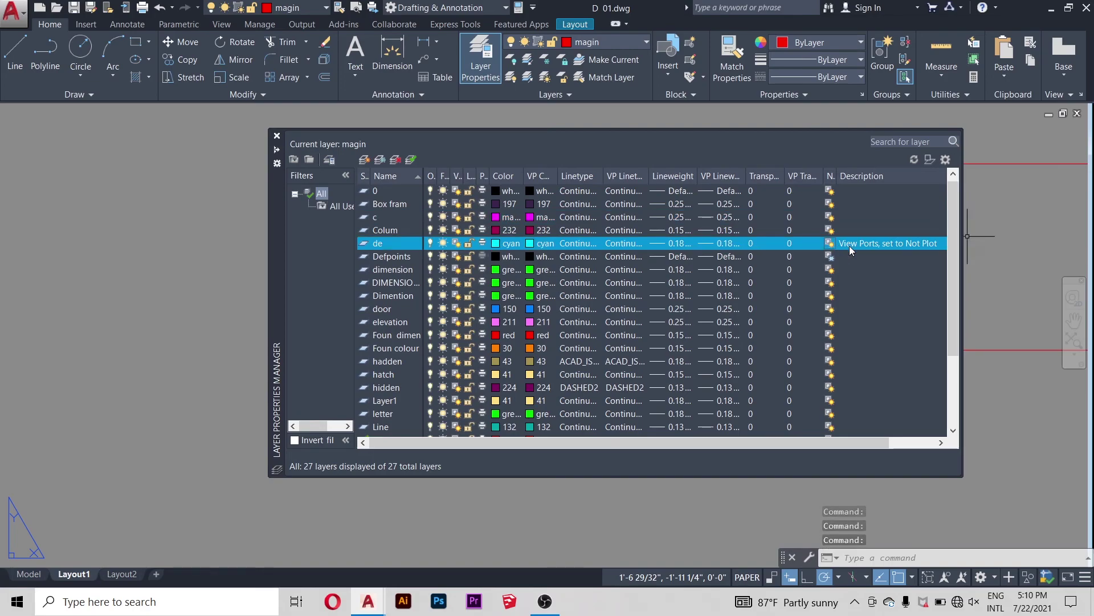
click(846, 259)
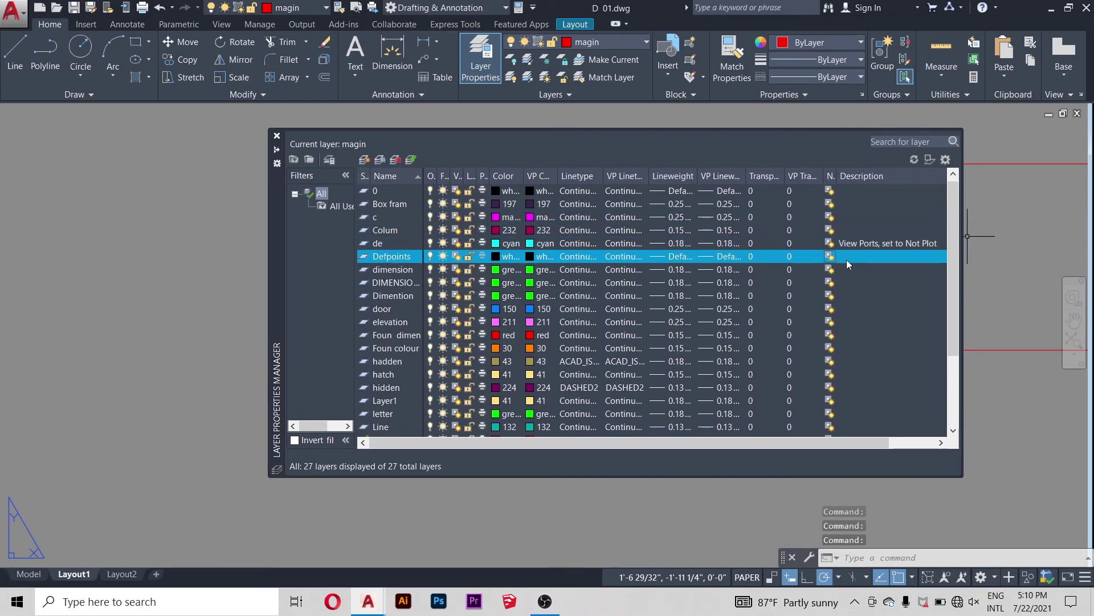
click(886, 297)
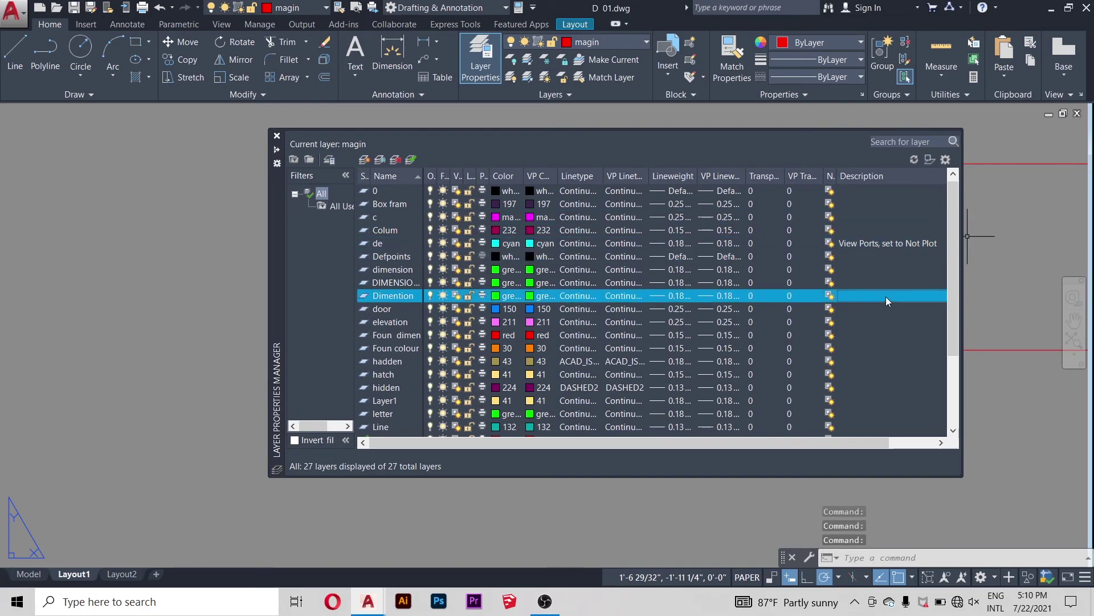
Step: Cancel an accidental window selection and resize the palette to view all 27 layers
click(37, 212)
key(Escape)
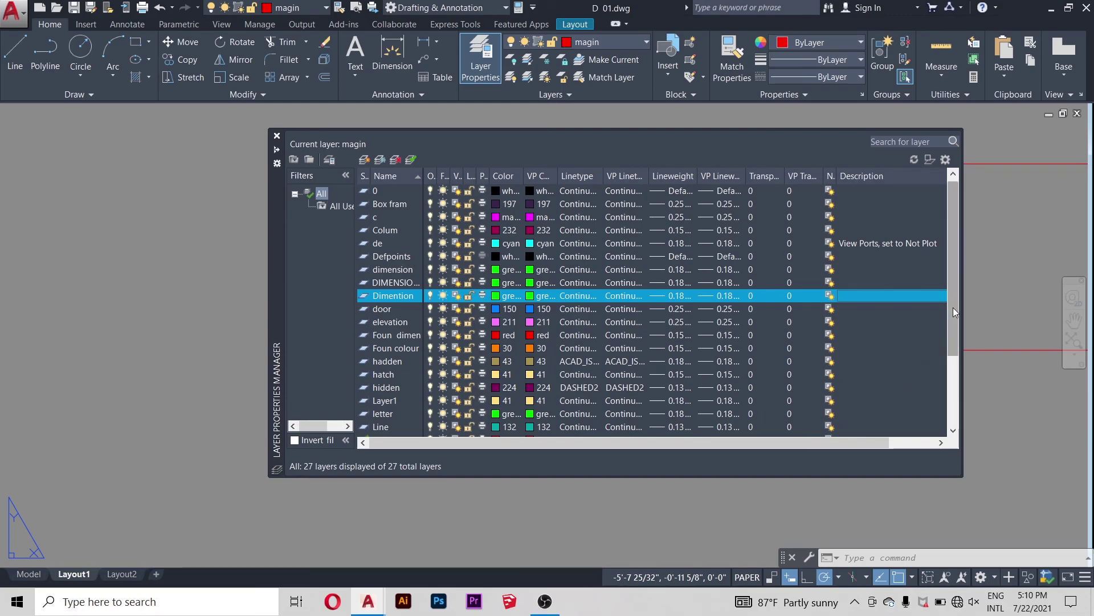
mouse_move(953, 307)
mouse_down()
mouse_move(956, 397)
mouse_move(962, 293)
mouse_up()
drag(952, 288, 952, 336)
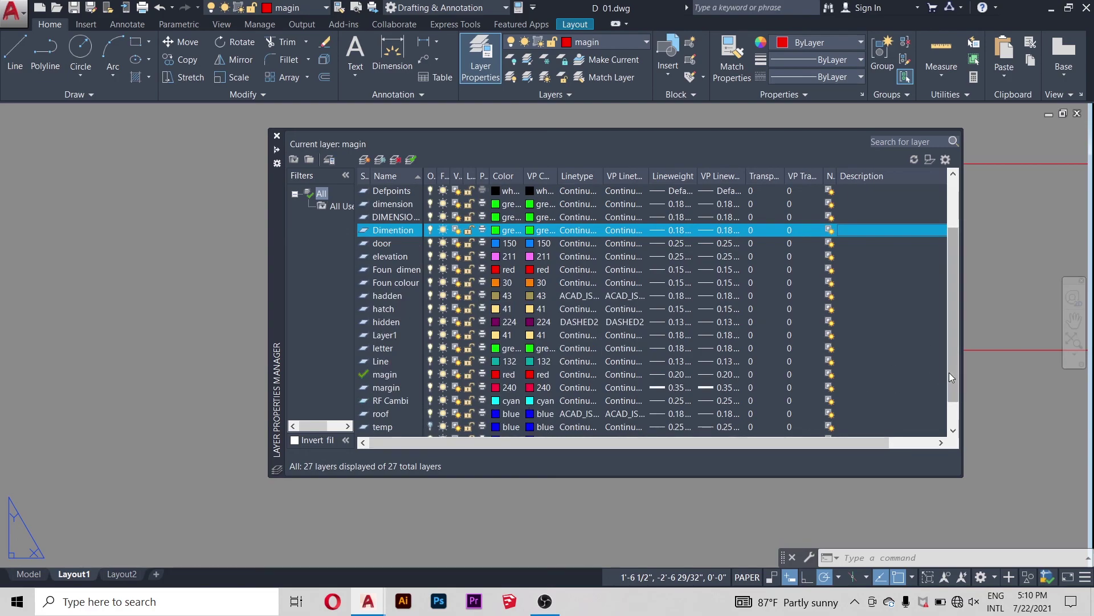
scroll(949, 352, down, 1)
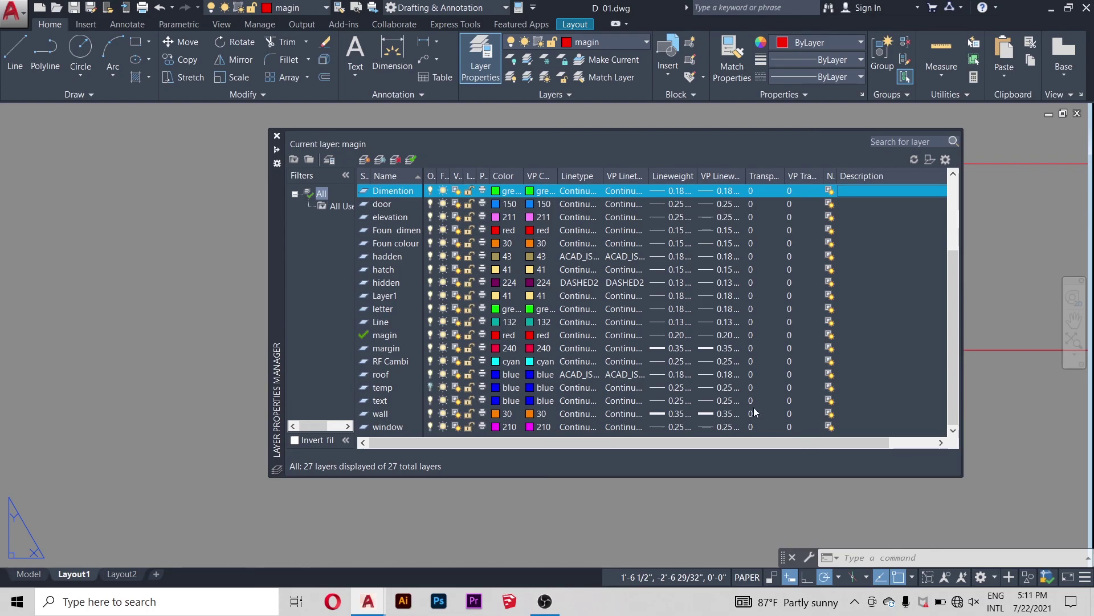
Step: Close Layer Properties Manager, then zoom and pan across the Layout1 house sheets
click(277, 137)
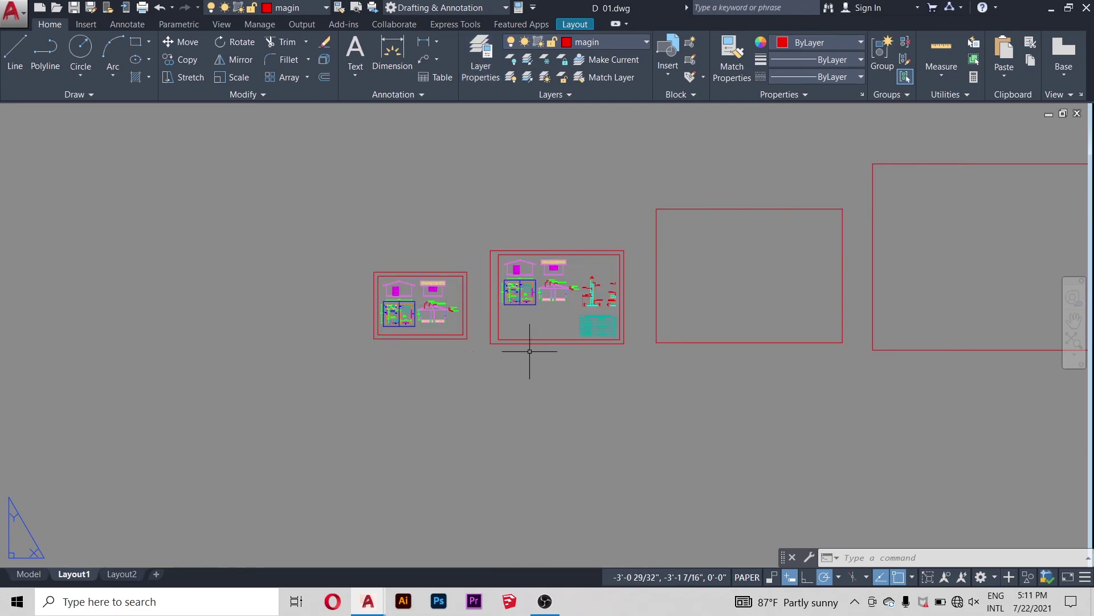
scroll(653, 314, up, 4)
scroll(653, 314, down, 5)
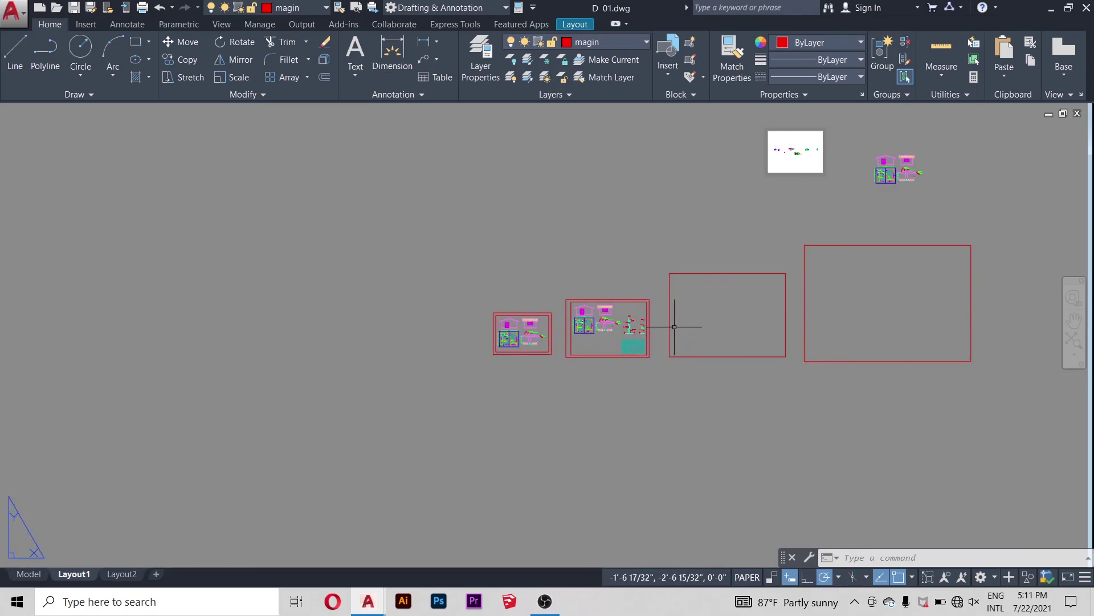
scroll(539, 313, down, 2)
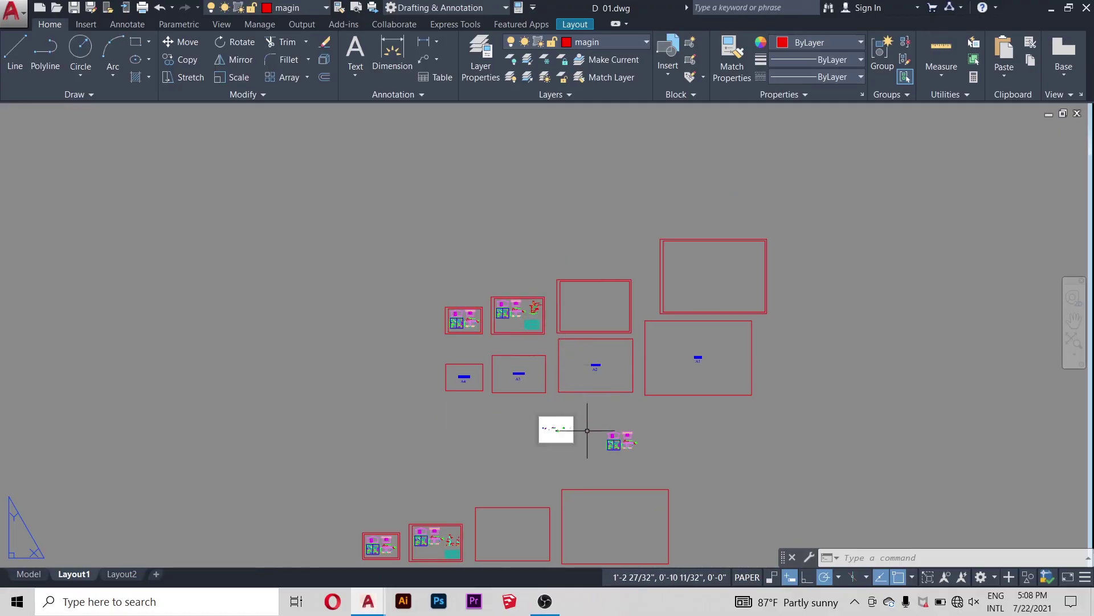
scroll(622, 456, up, 5)
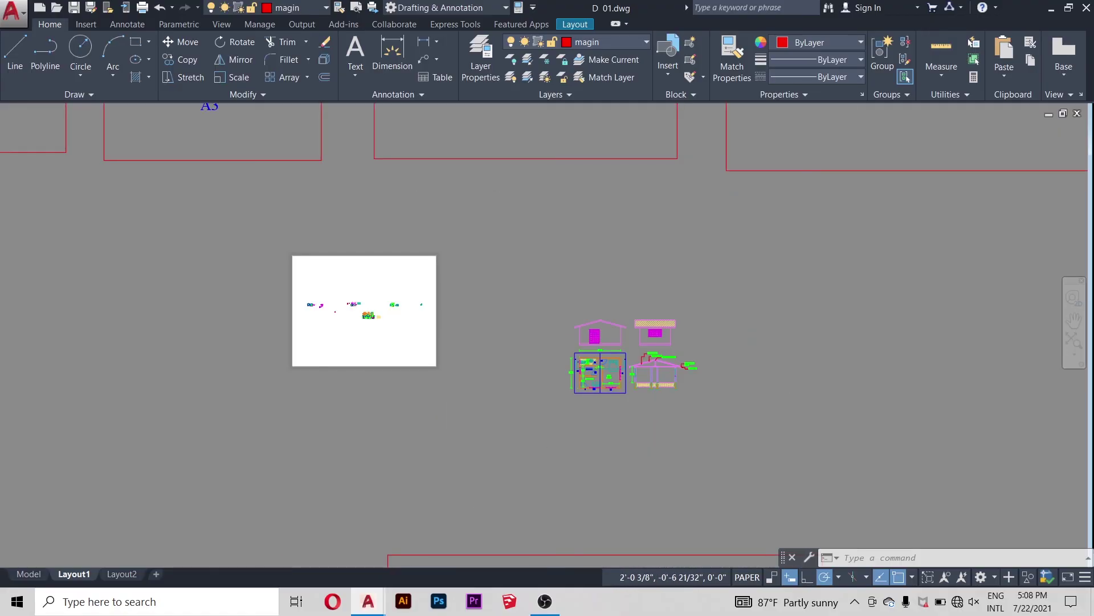
scroll(624, 450, down, 3)
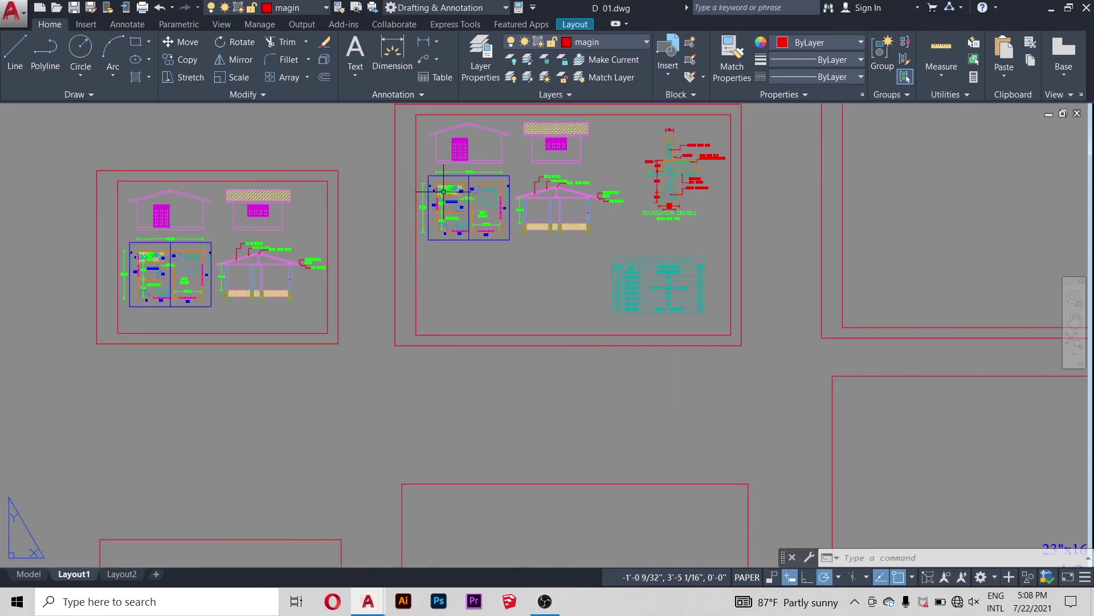
middle_drag(758, 268, 629, 353)
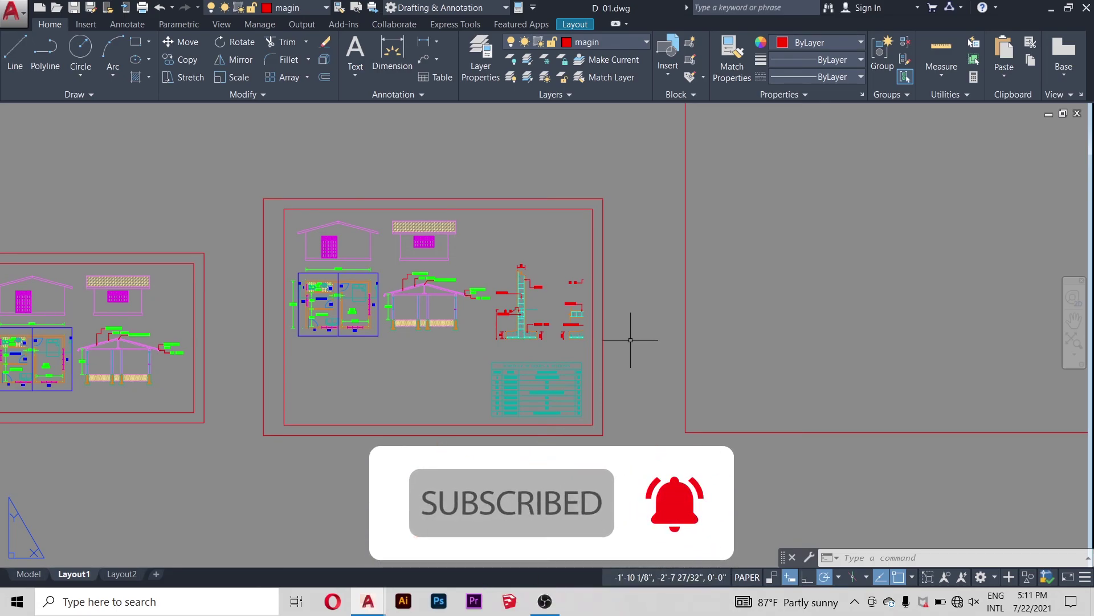
scroll(642, 357, down, 2)
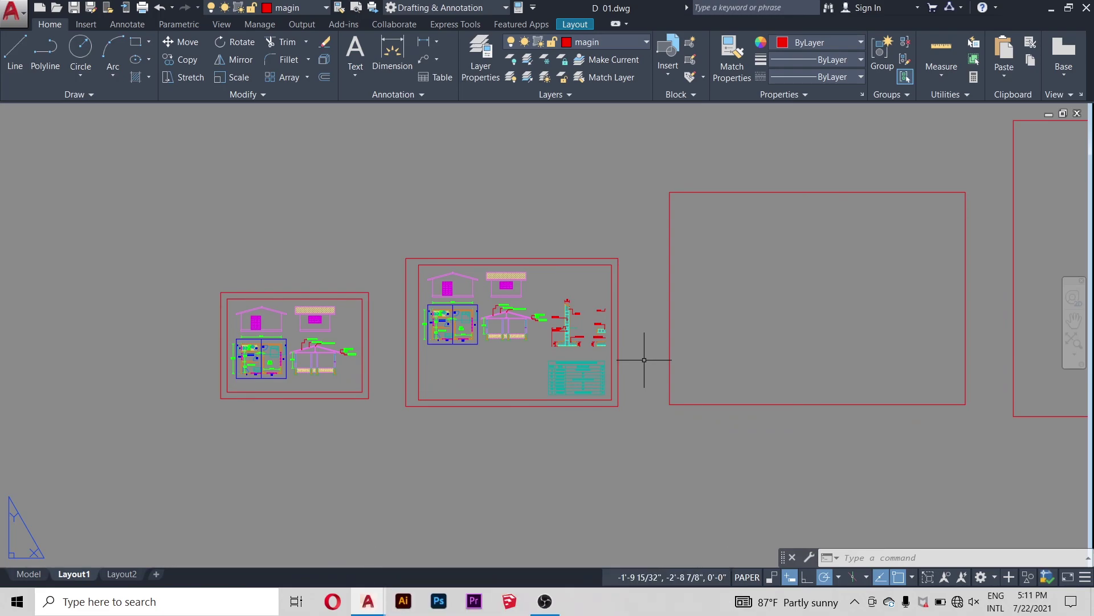